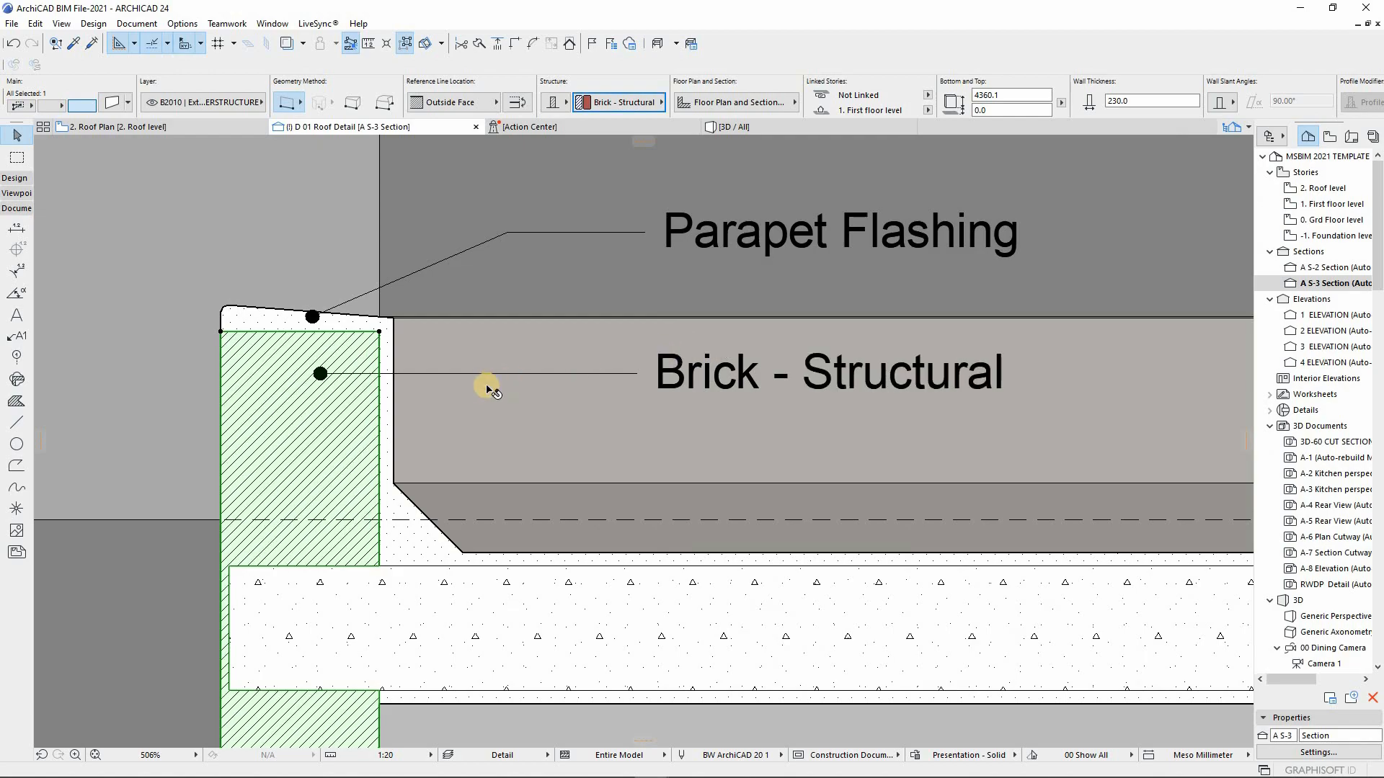
Attach a label to the concrete roof slab beside the brick wall and place its Roof Slab text over the slab.
{"action": "key", "text": "Escape"}
{"action": "key", "text": "w"}
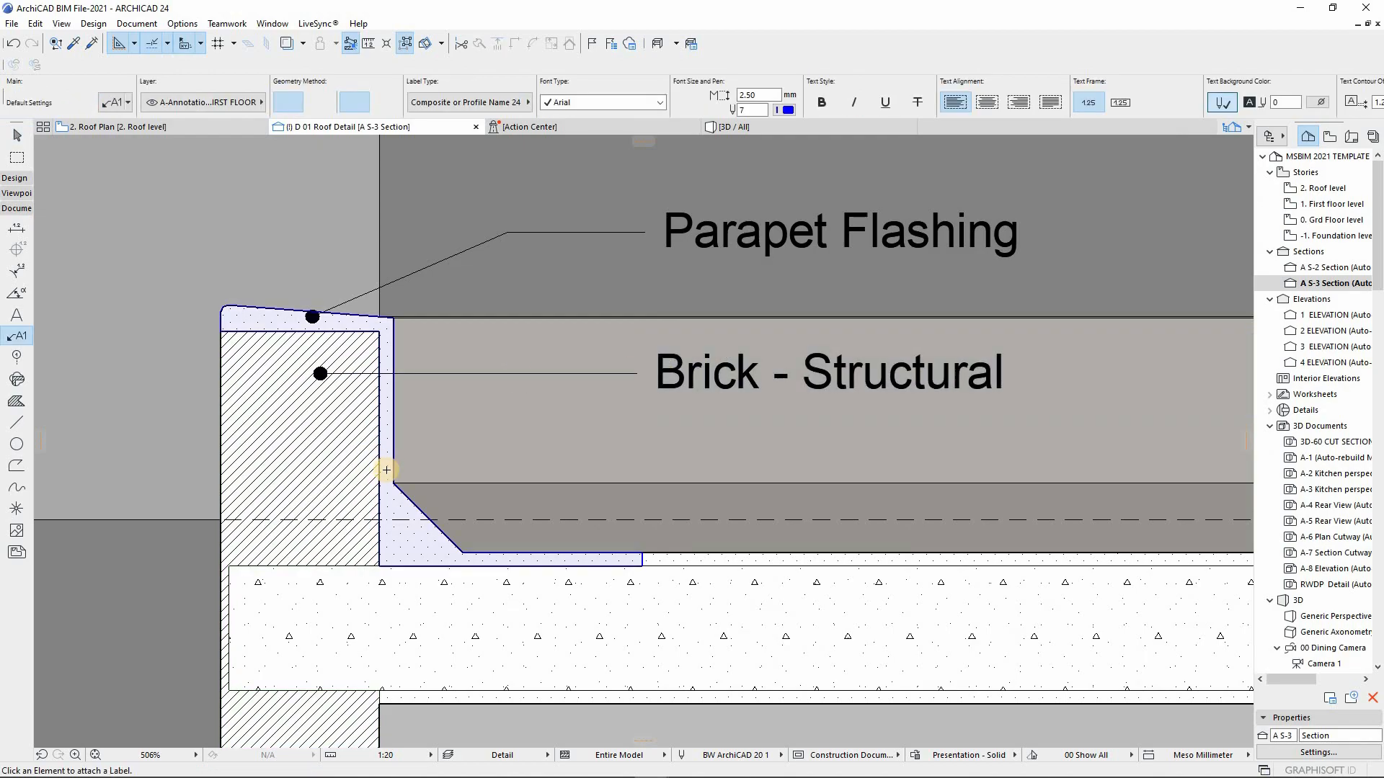
{"action": "left_click", "coordinate": [437, 588]}
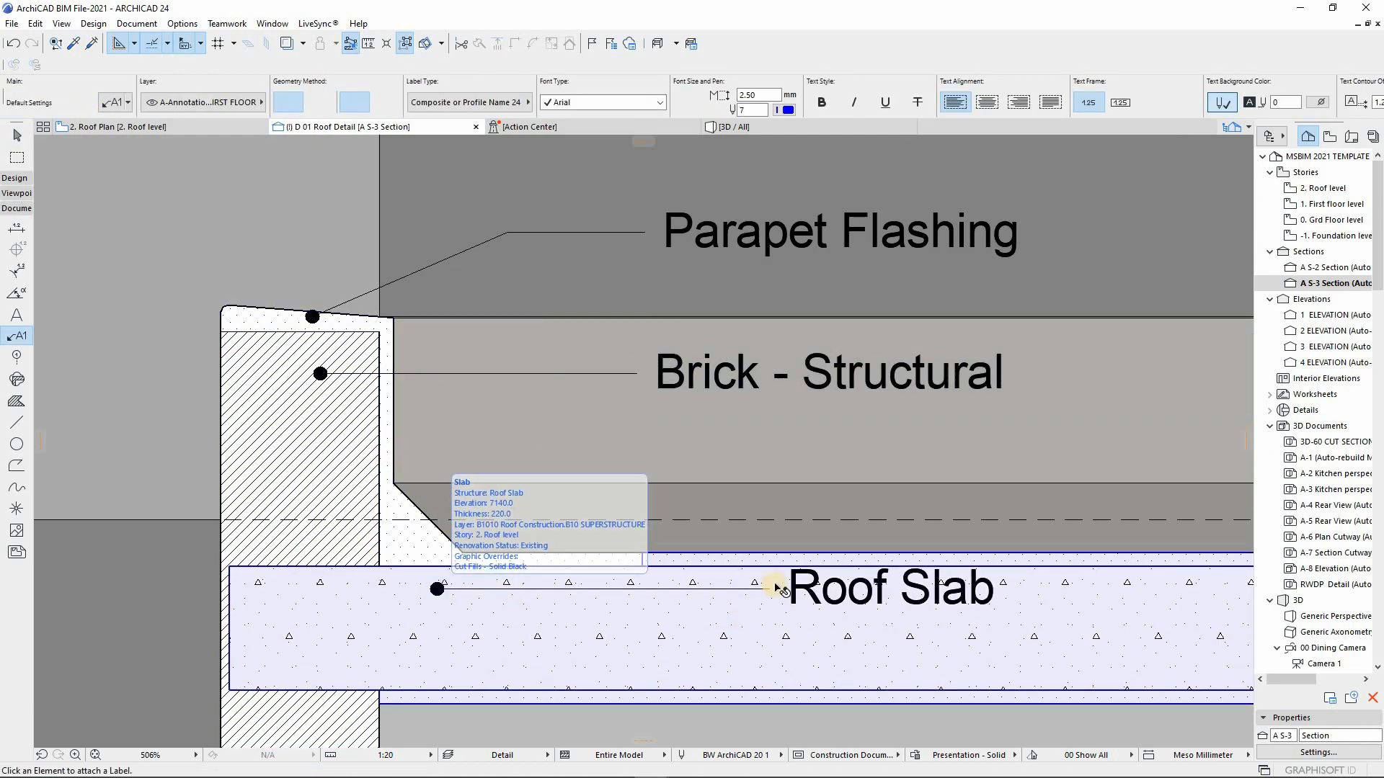
{"action": "key", "text": "Escape"}
Move the Roof Slab label text directly beneath the Brick - Structural label and line up their leader ends.
{"action": "left_click", "coordinate": [769, 589]}
{"action": "left_click", "coordinate": [645, 474]}
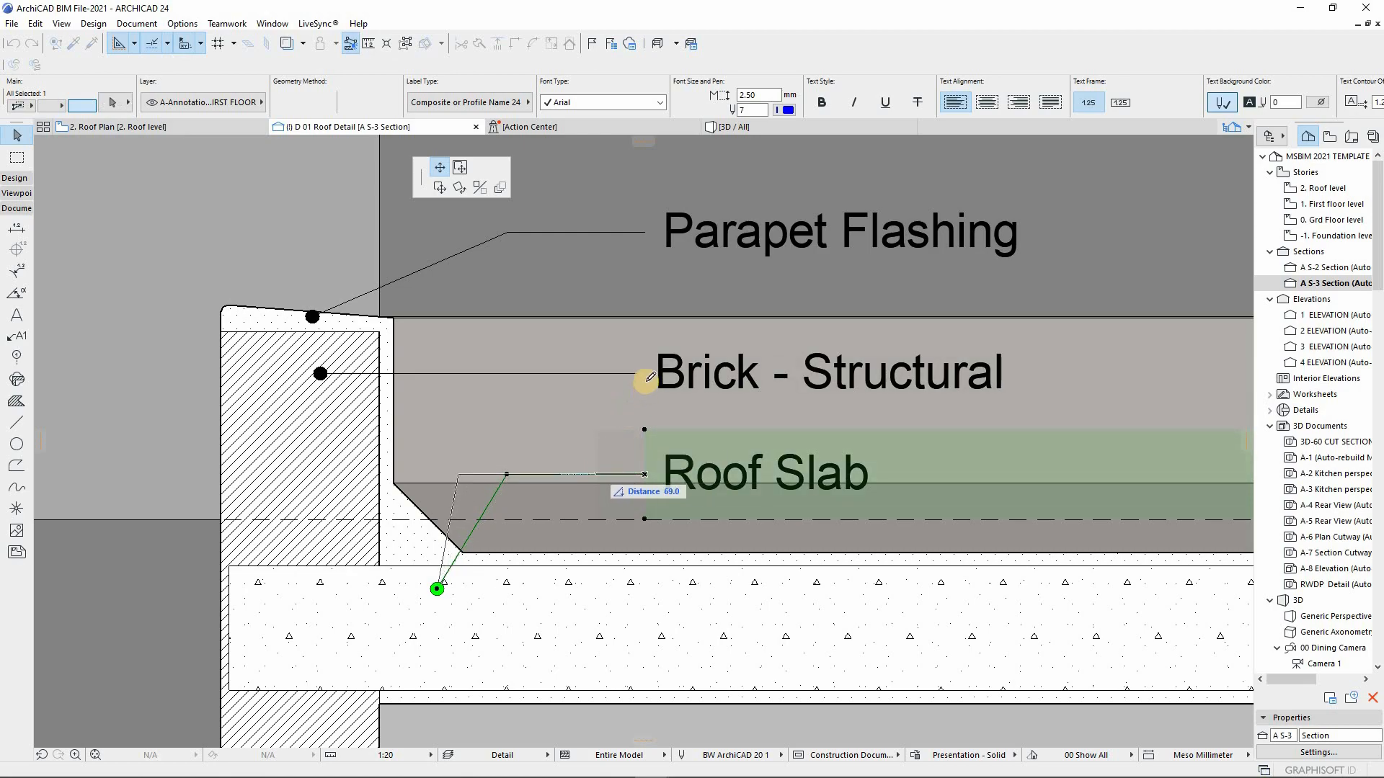
{"action": "left_click", "coordinate": [636, 473]}
{"action": "left_click", "coordinate": [639, 473]}
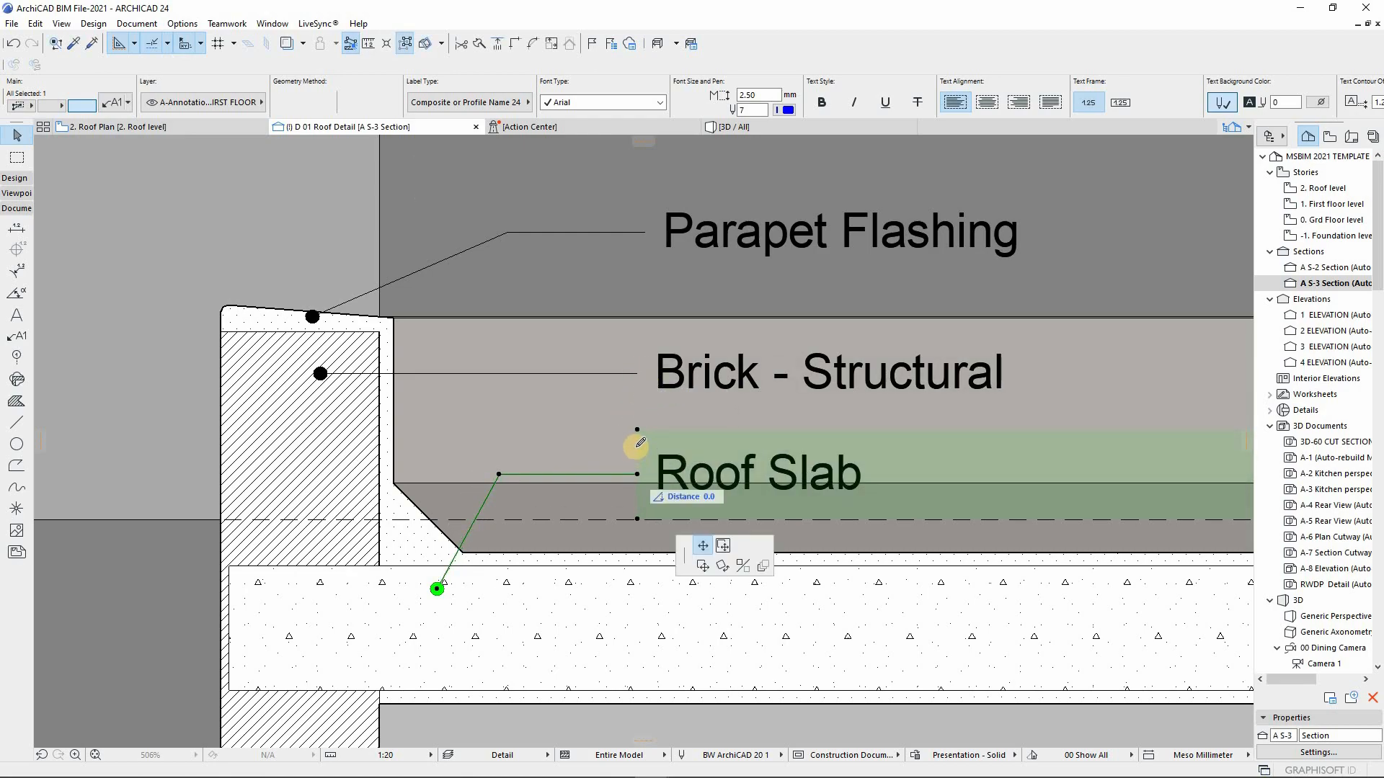
{"action": "left_click", "coordinate": [638, 443]}
{"action": "key", "text": "Escape"}
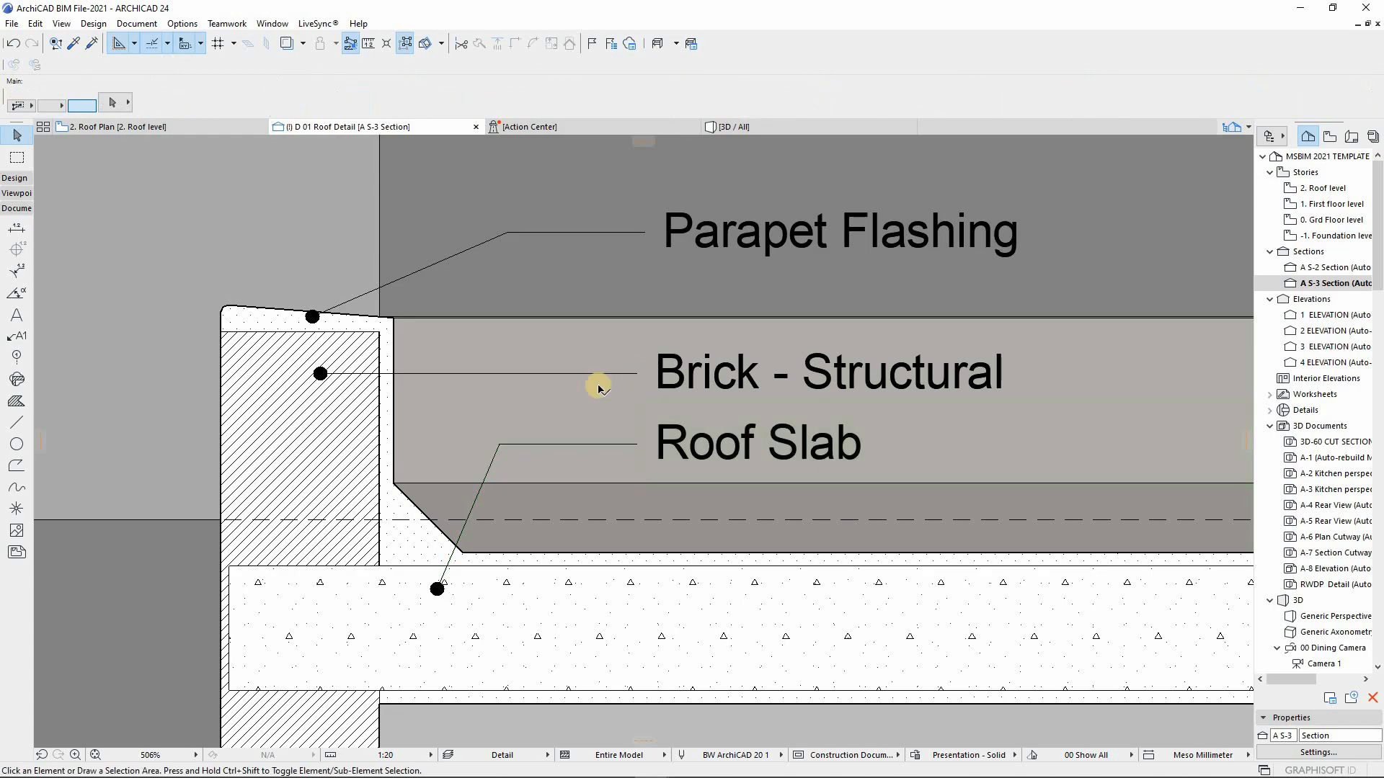
Move the brick wall label straight down by about 47 mm.
{"action": "left_click", "coordinate": [587, 373]}
{"action": "key", "text": "ctrl+d"}
{"action": "left_click", "coordinate": [571, 419]}
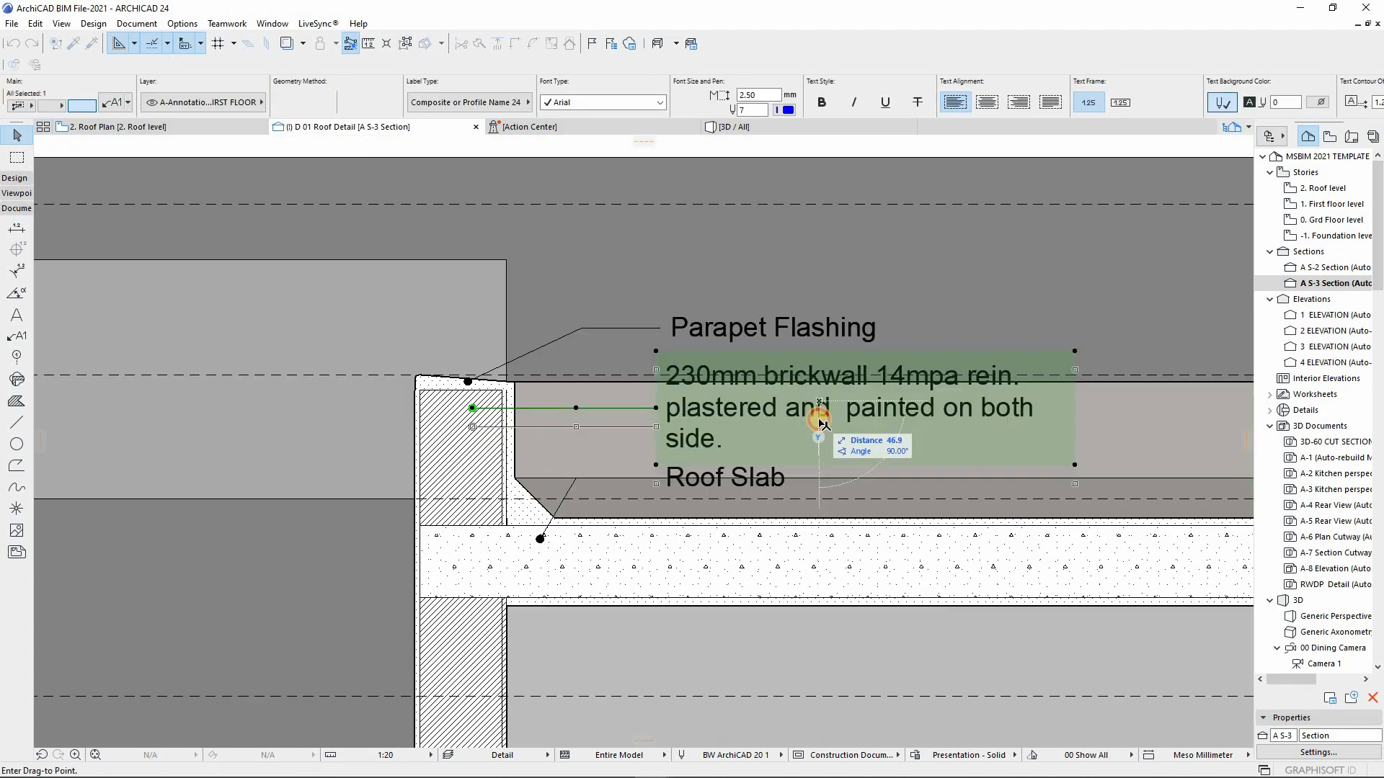
{"action": "left_click", "coordinate": [817, 424]}
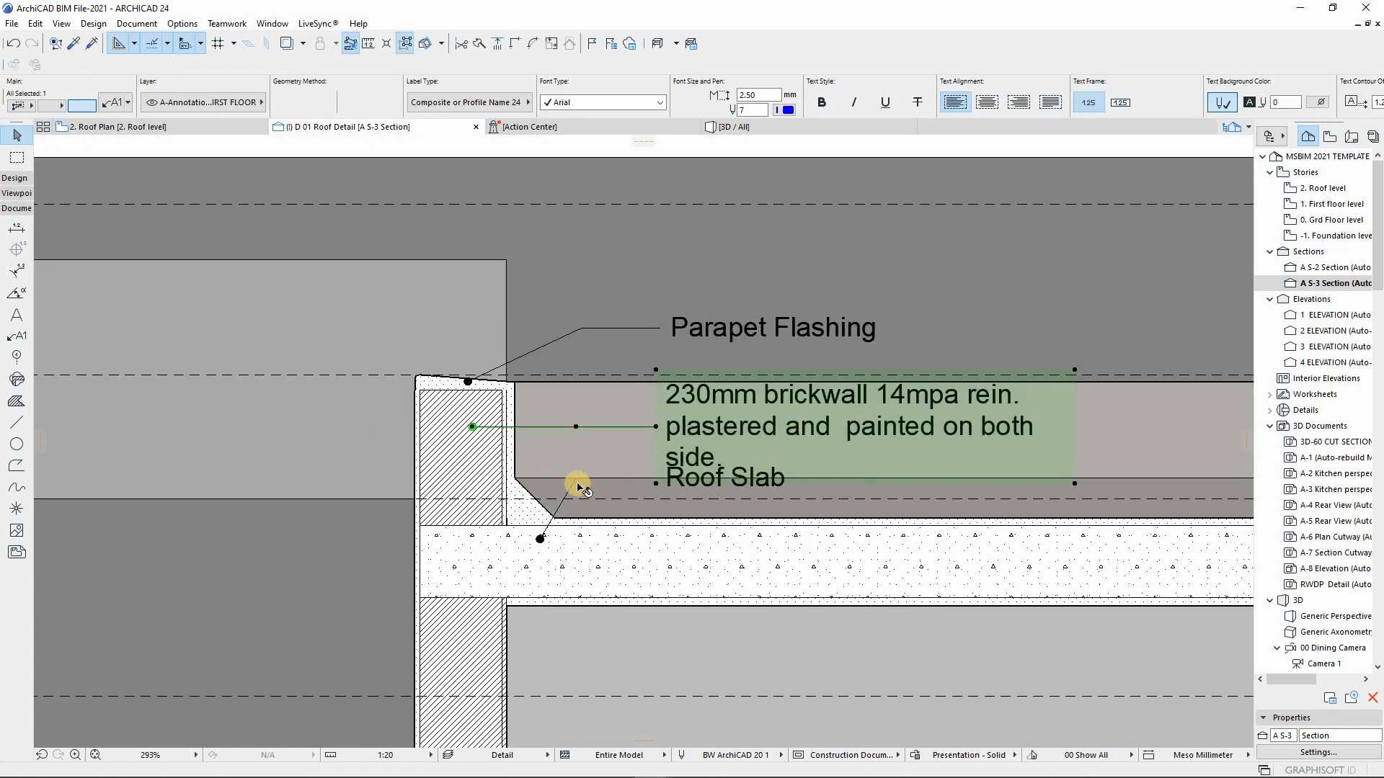
{"action": "key", "text": "Escape"}
Stretch the Roof Slab label's text about 428 mm straight down, placing it below the slab.
{"action": "left_click", "coordinate": [660, 492]}
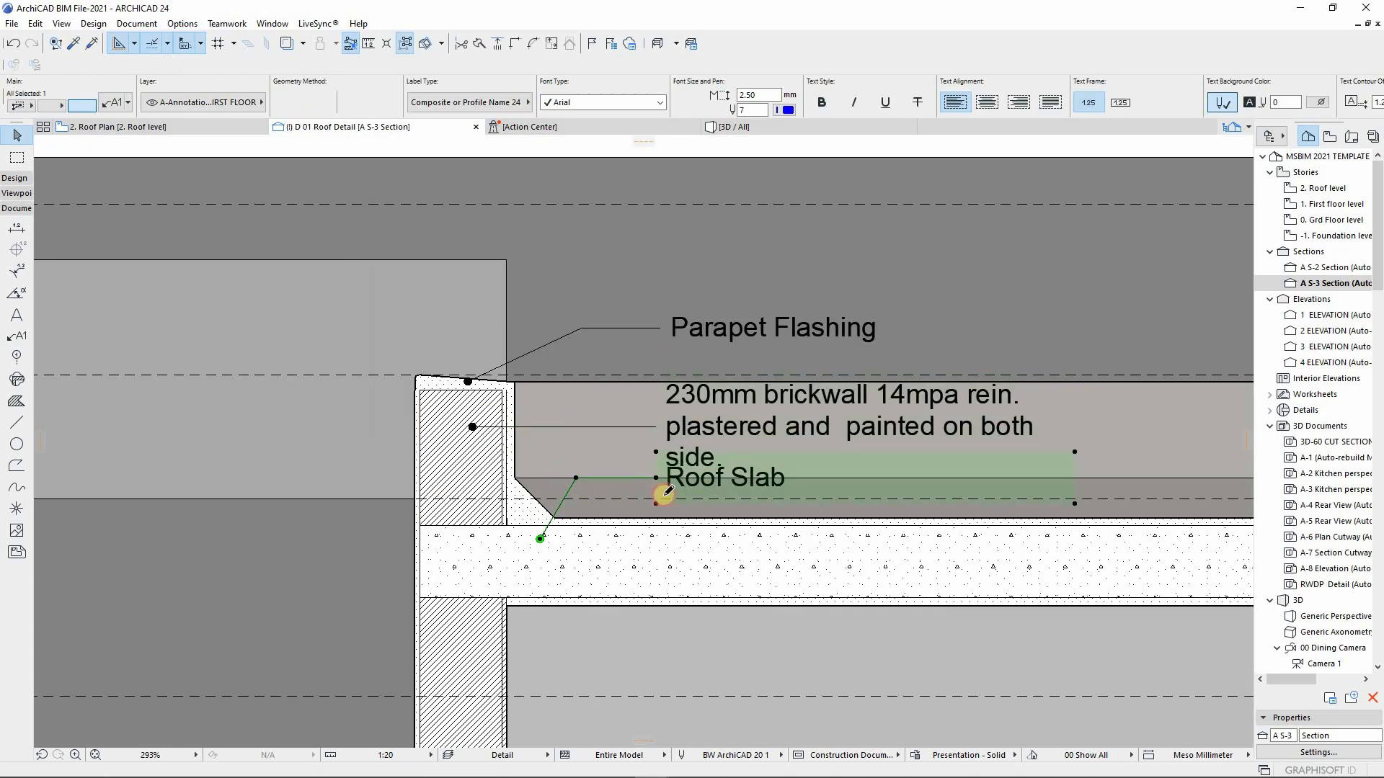
{"action": "left_click", "coordinate": [656, 479]}
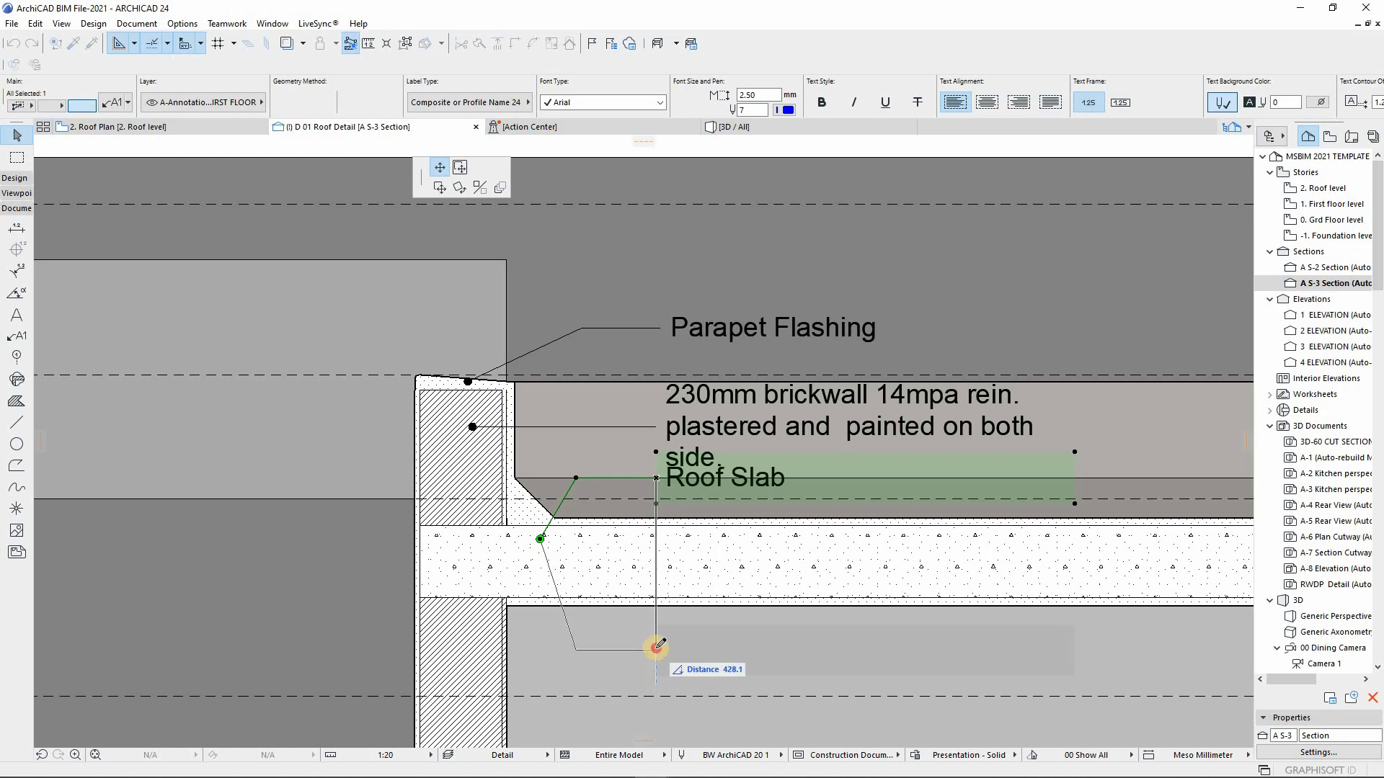
{"action": "left_click", "coordinate": [656, 651]}
{"action": "key", "text": "Escape"}
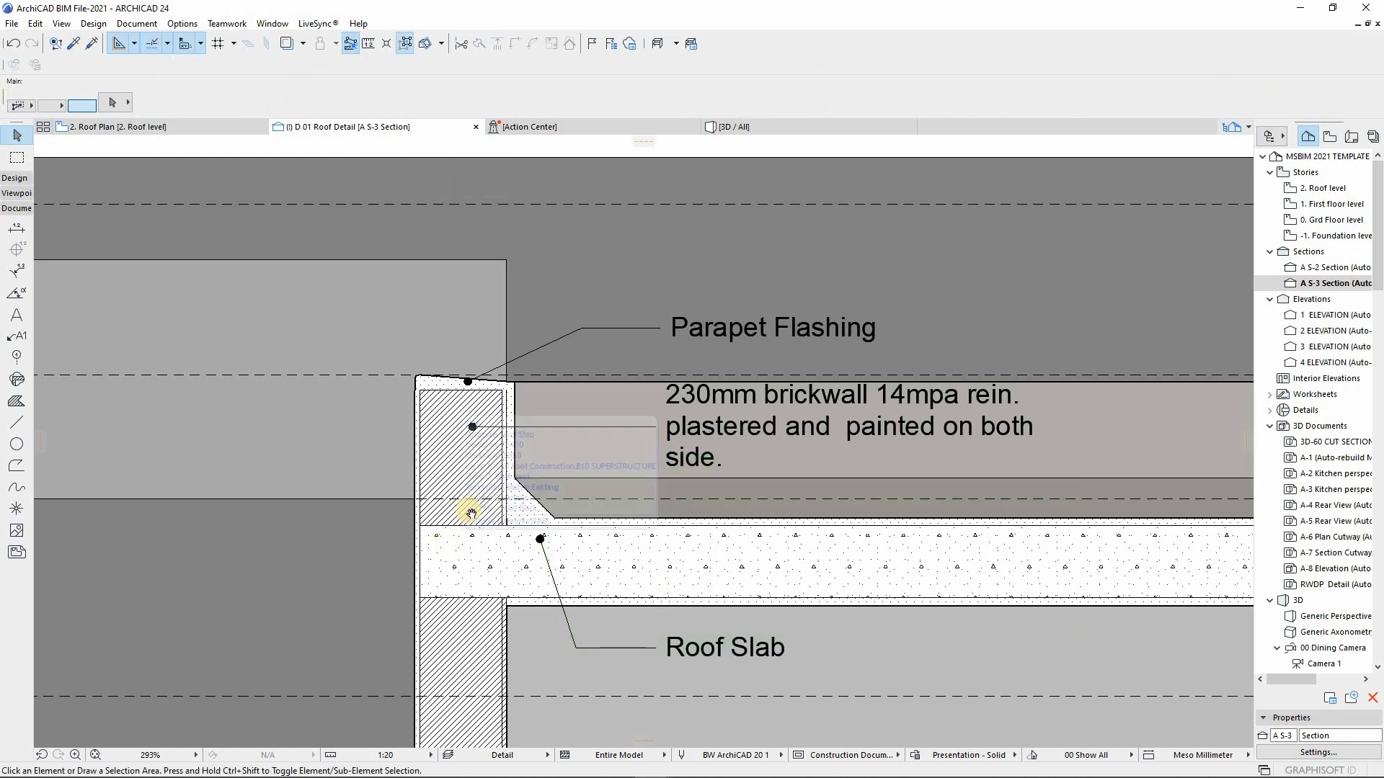
{"action": "scroll", "coordinate": [463, 513], "scroll_direction": "up", "scroll_amount": 1}
{"action": "middle_click", "coordinate": [543, 557]}
{"action": "middle_click", "coordinate": [544, 557]}
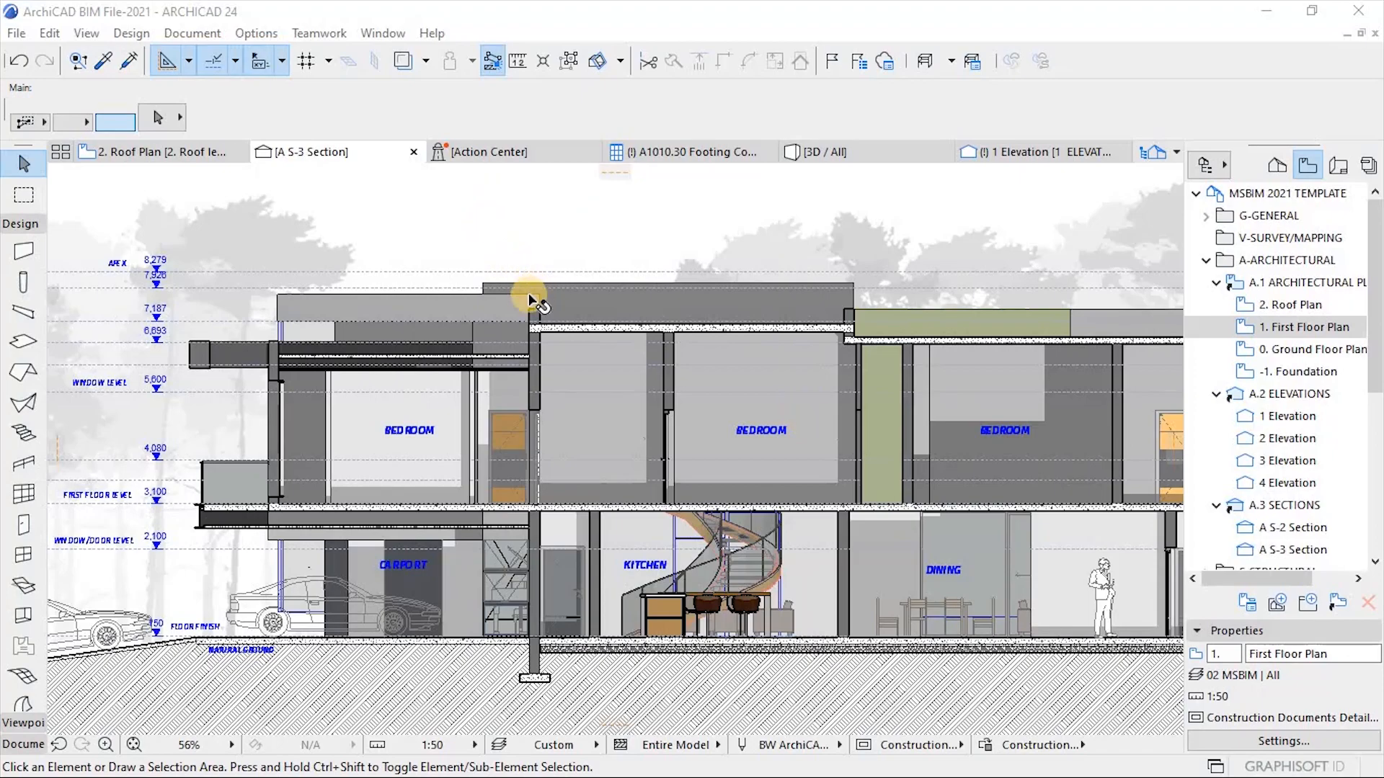
Start the Detail tool for the parapet in section A S-3 with the NCS Detail Marker favourite applied.
{"action": "scroll", "coordinate": [531, 300], "scroll_direction": "up", "scroll_amount": 4}
{"action": "scroll", "coordinate": [526, 332], "scroll_direction": "up", "scroll_amount": 6}
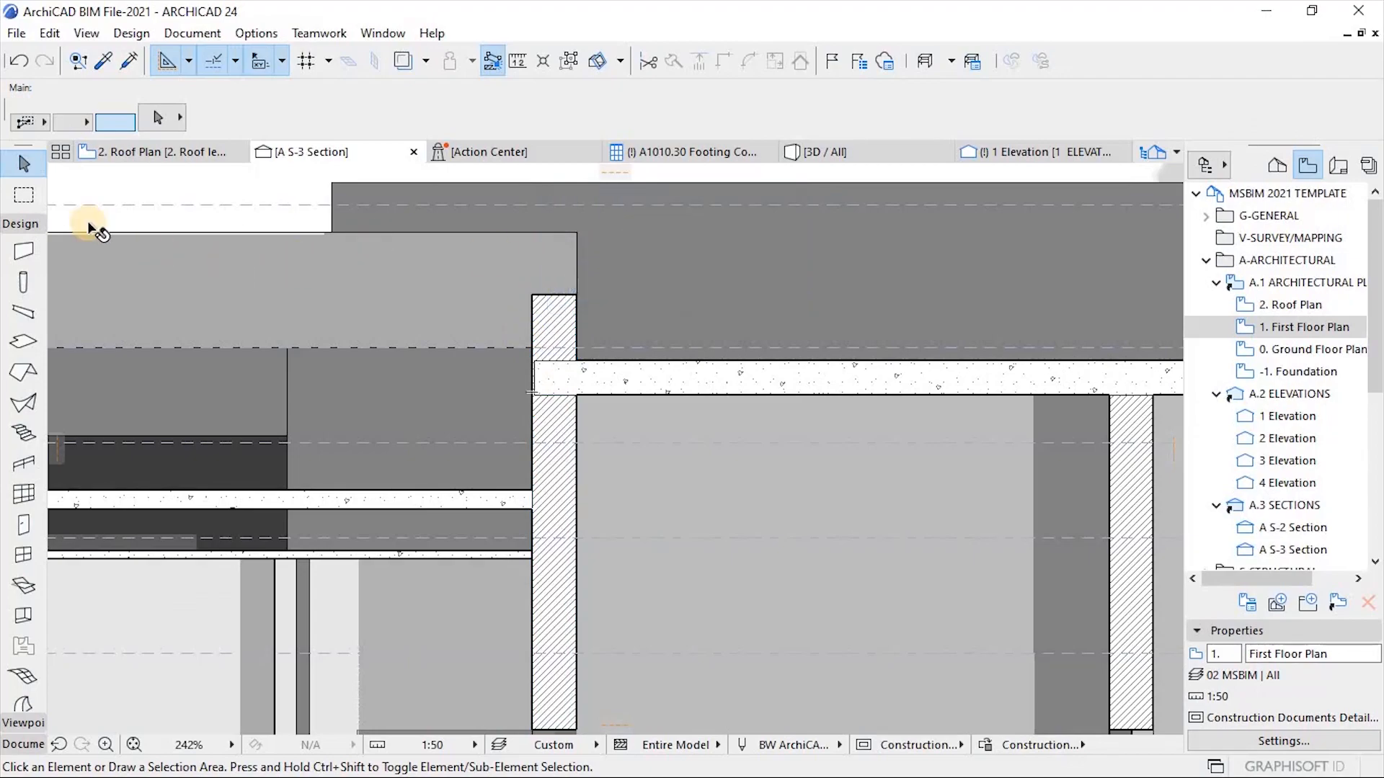
{"action": "left_click", "coordinate": [16, 224]}
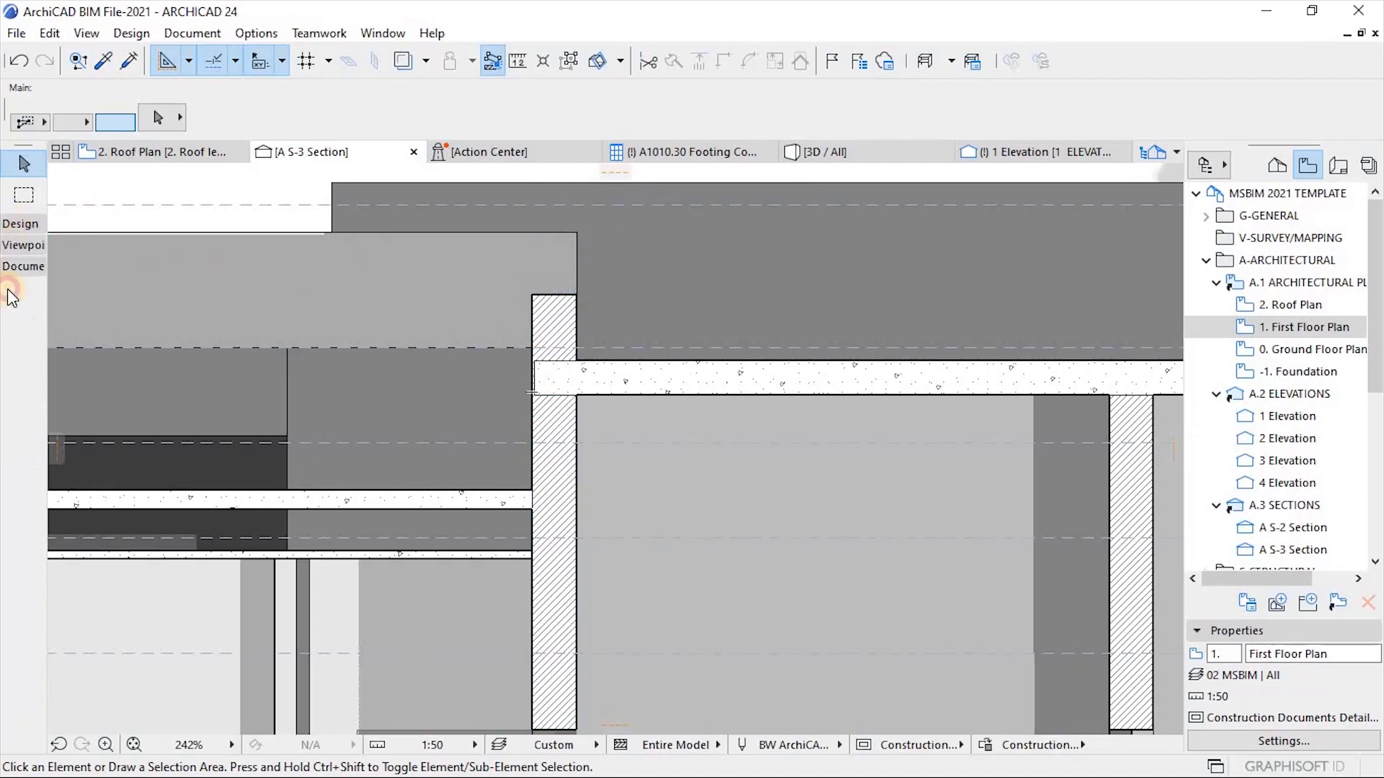
{"action": "left_click", "coordinate": [21, 247]}
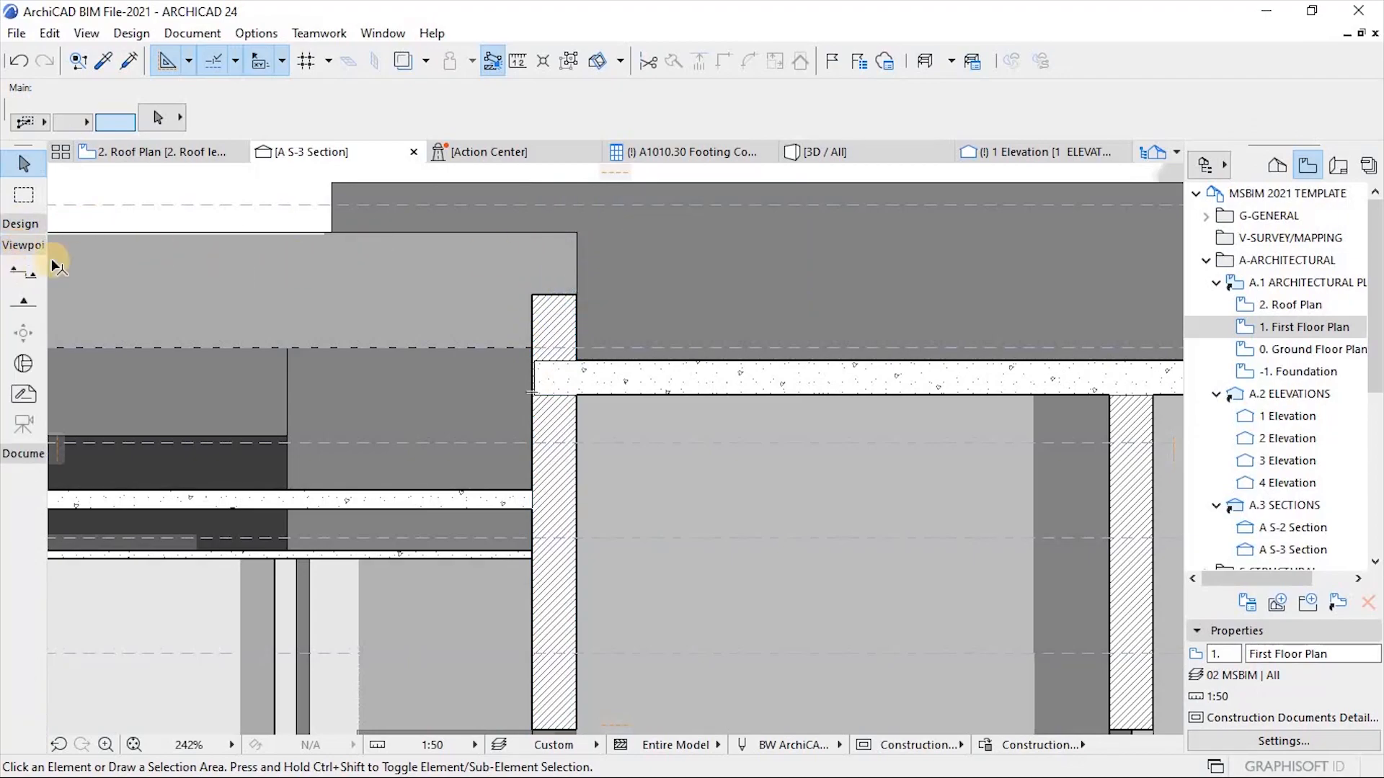
{"action": "left_click", "coordinate": [23, 366]}
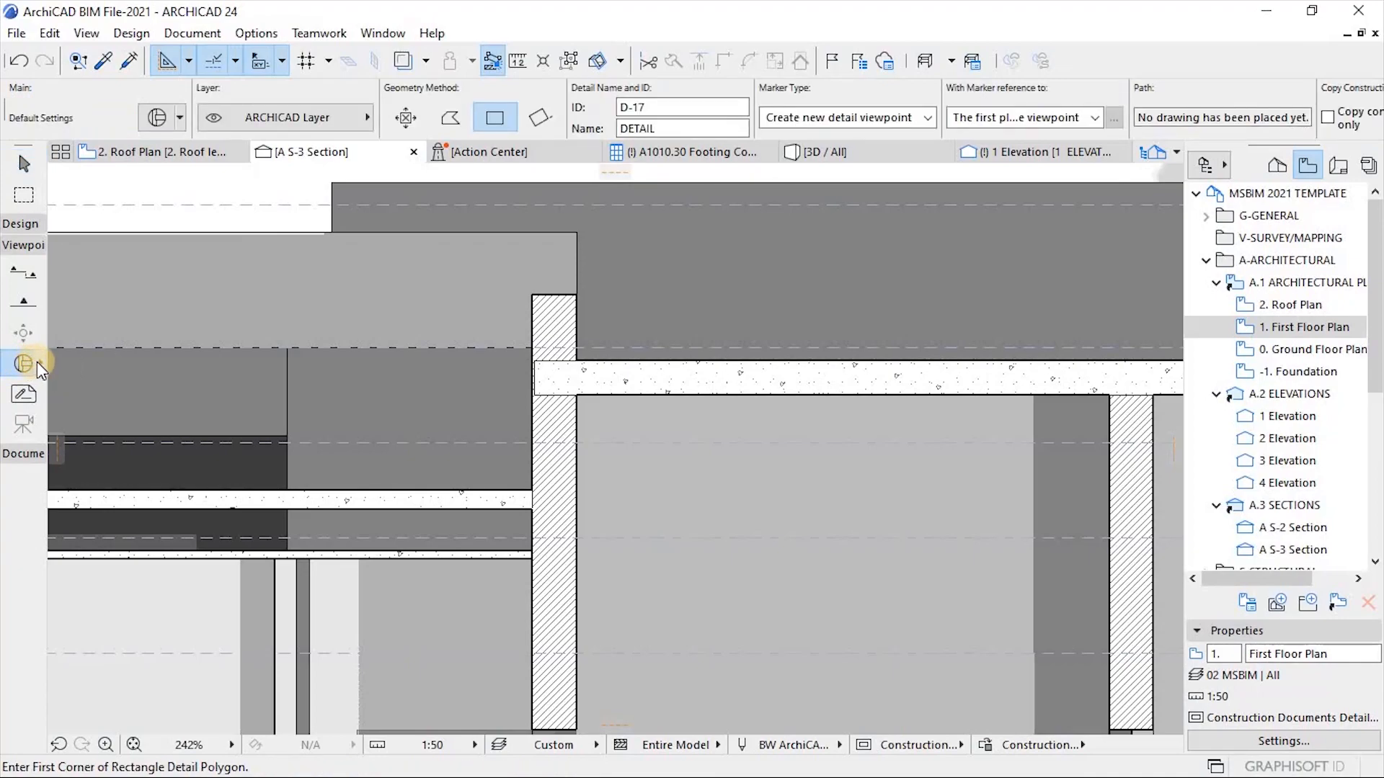
{"action": "left_click", "coordinate": [37, 362]}
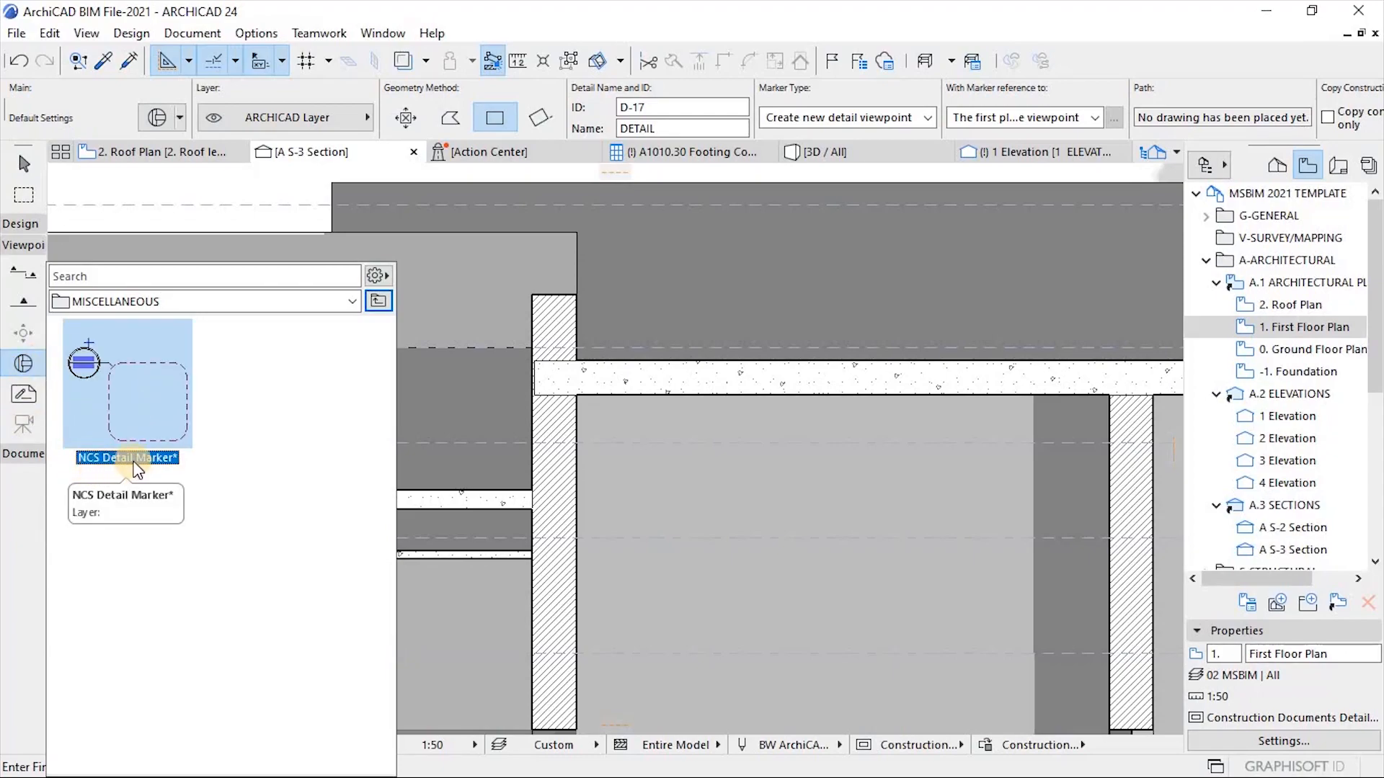
{"action": "left_click", "coordinate": [128, 395]}
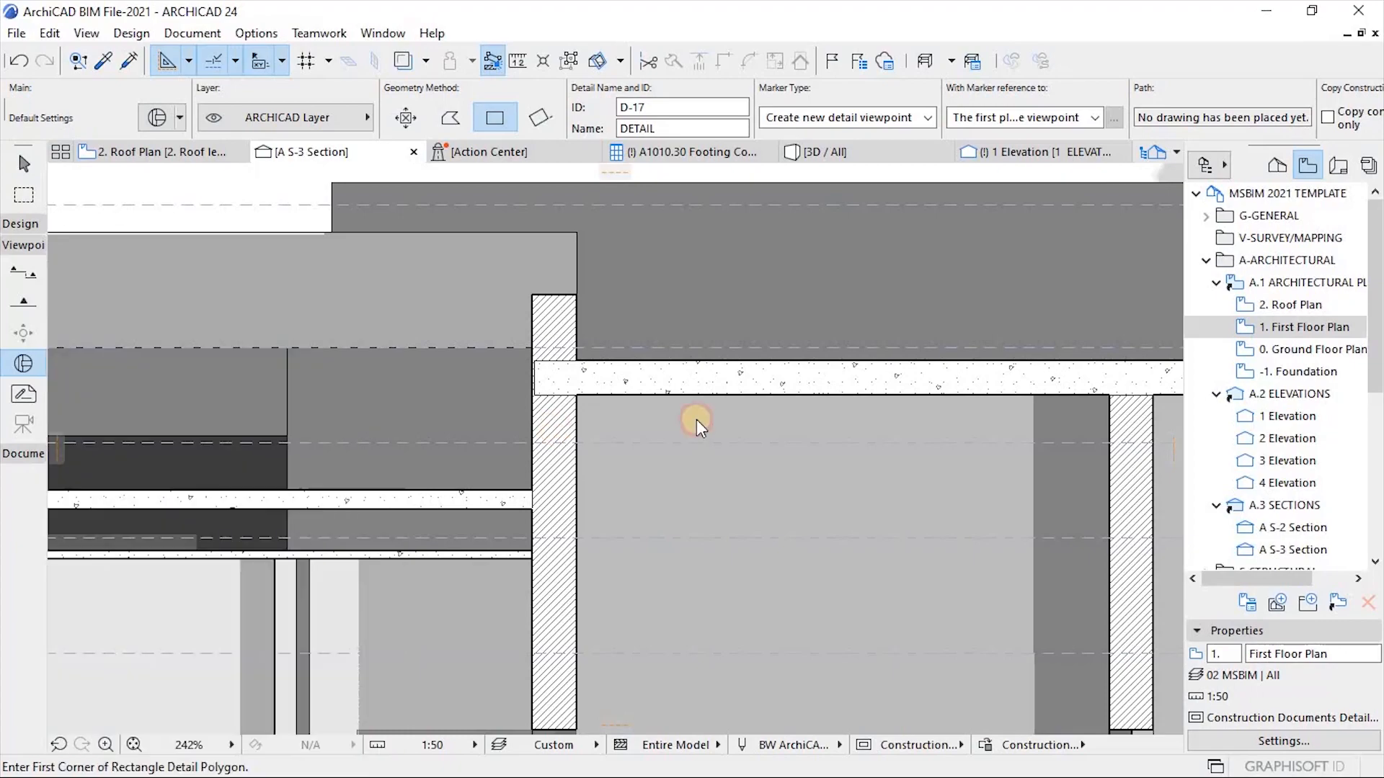
Draw a rectangular detail boundary about 741 by 1162 mm around the parapet and slab junction, placing its marker below the slab inside the room.
{"action": "left_click", "coordinate": [492, 262]}
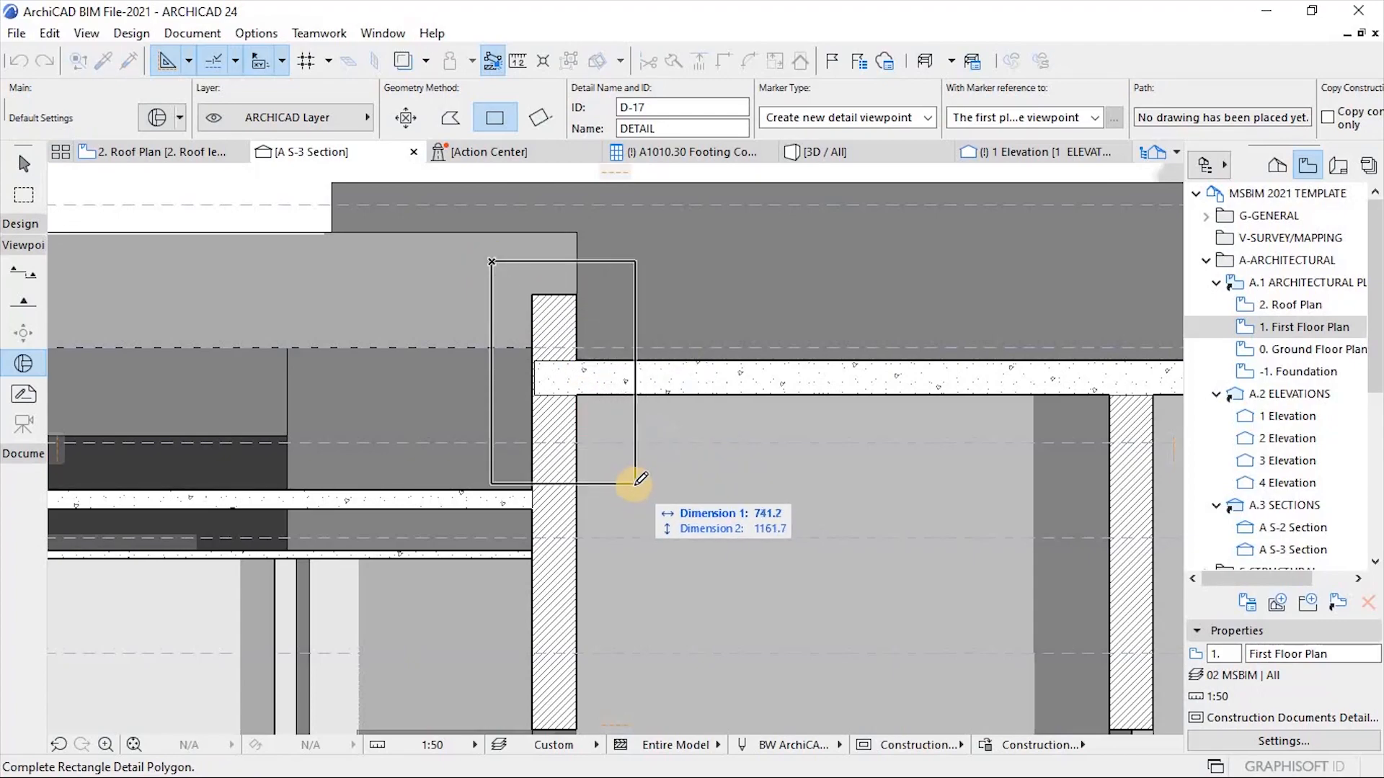
{"action": "left_click", "coordinate": [635, 484]}
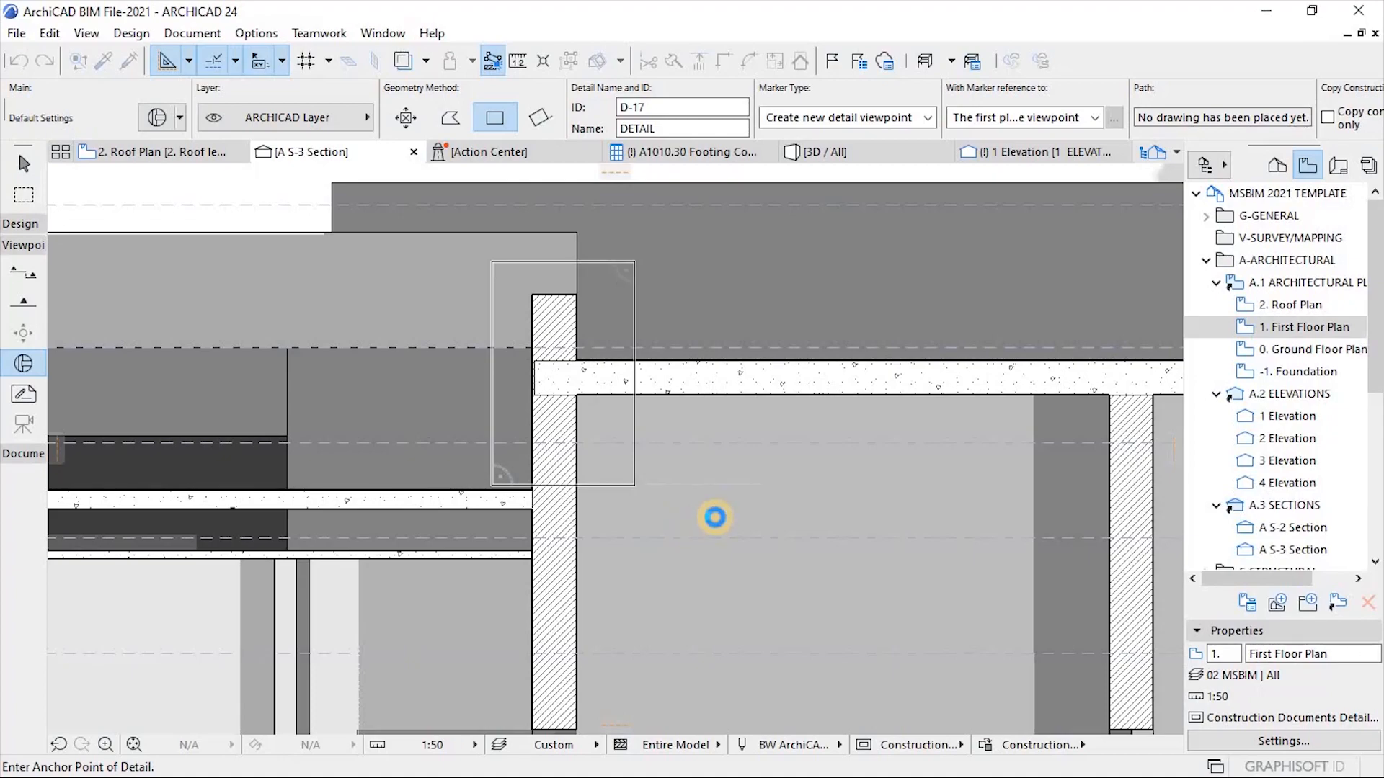
{"action": "left_click", "coordinate": [717, 515]}
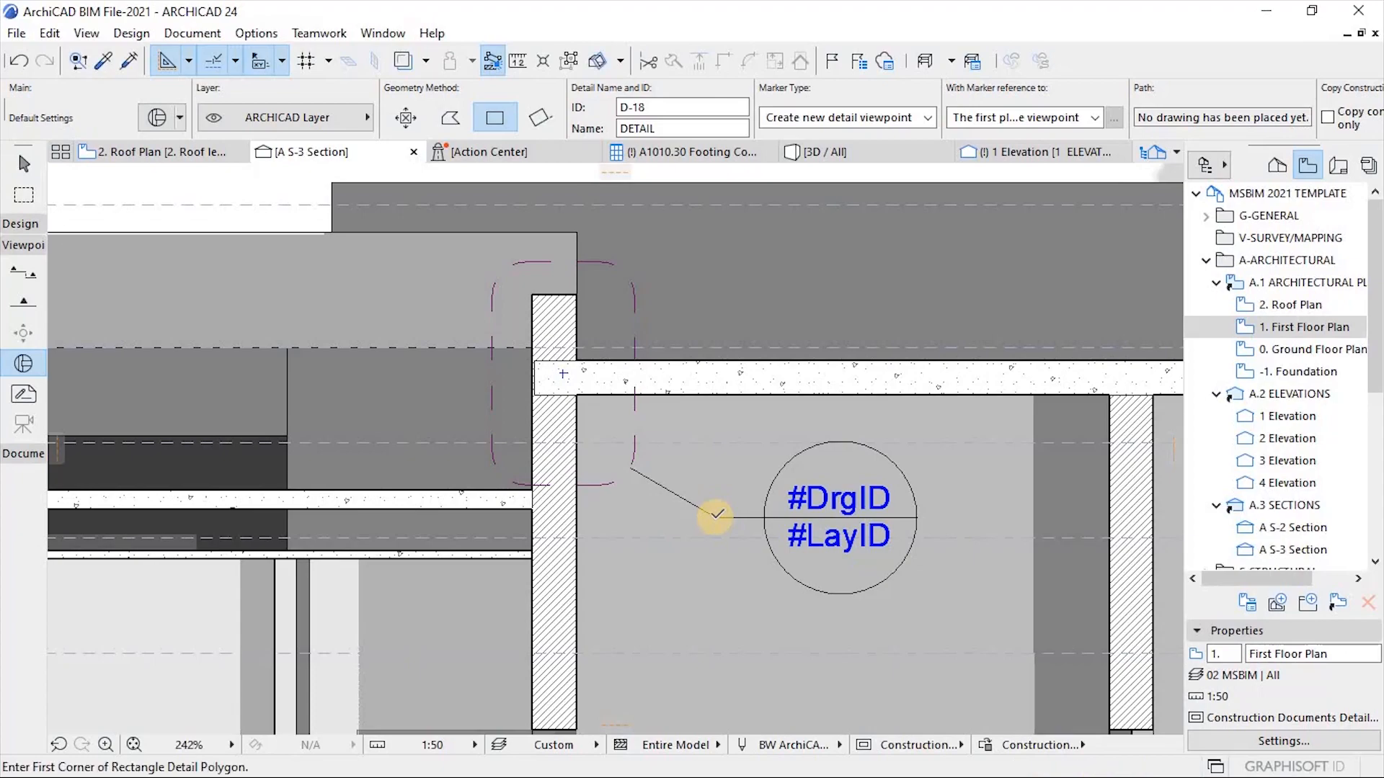
{"action": "left_click", "coordinate": [23, 164]}
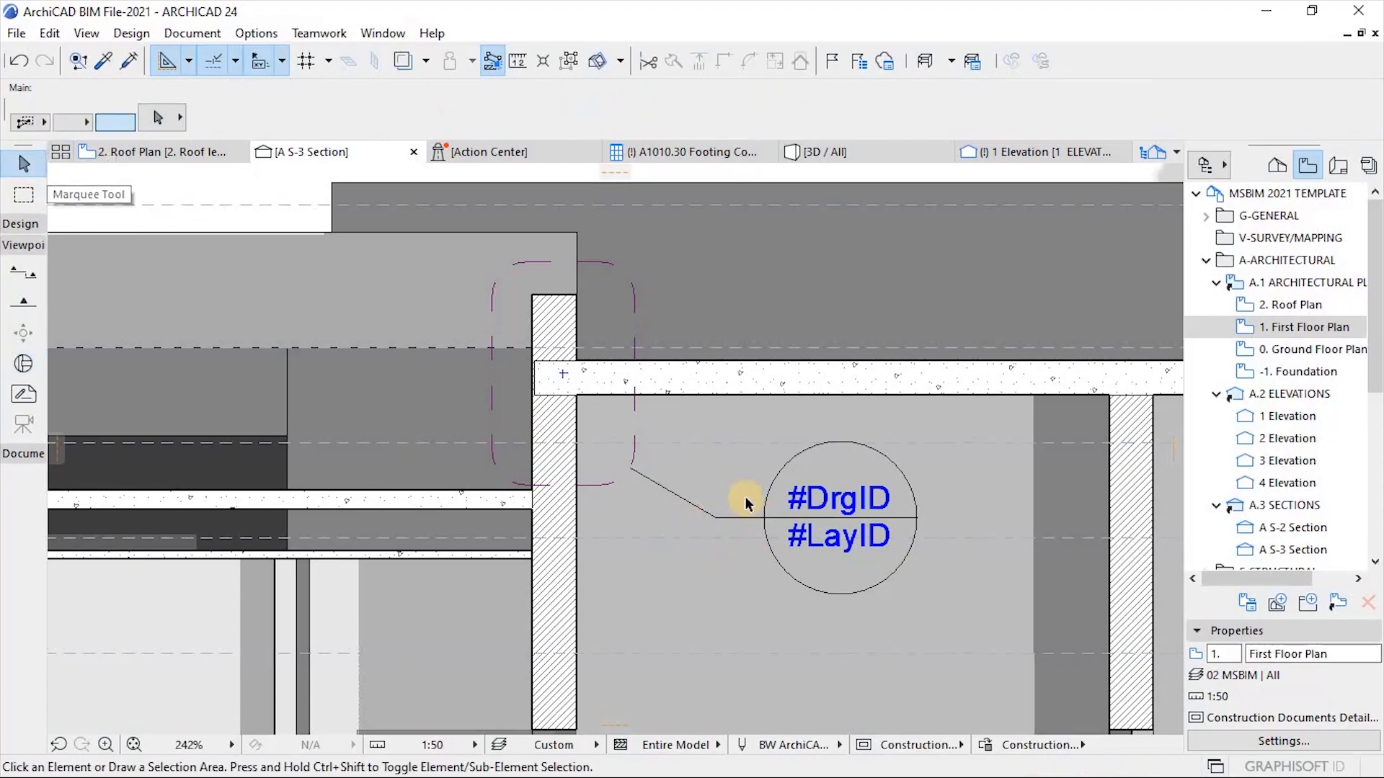
Reduce the corner radius of the detail boundary to about 77 mm.
{"action": "left_click", "coordinate": [750, 512]}
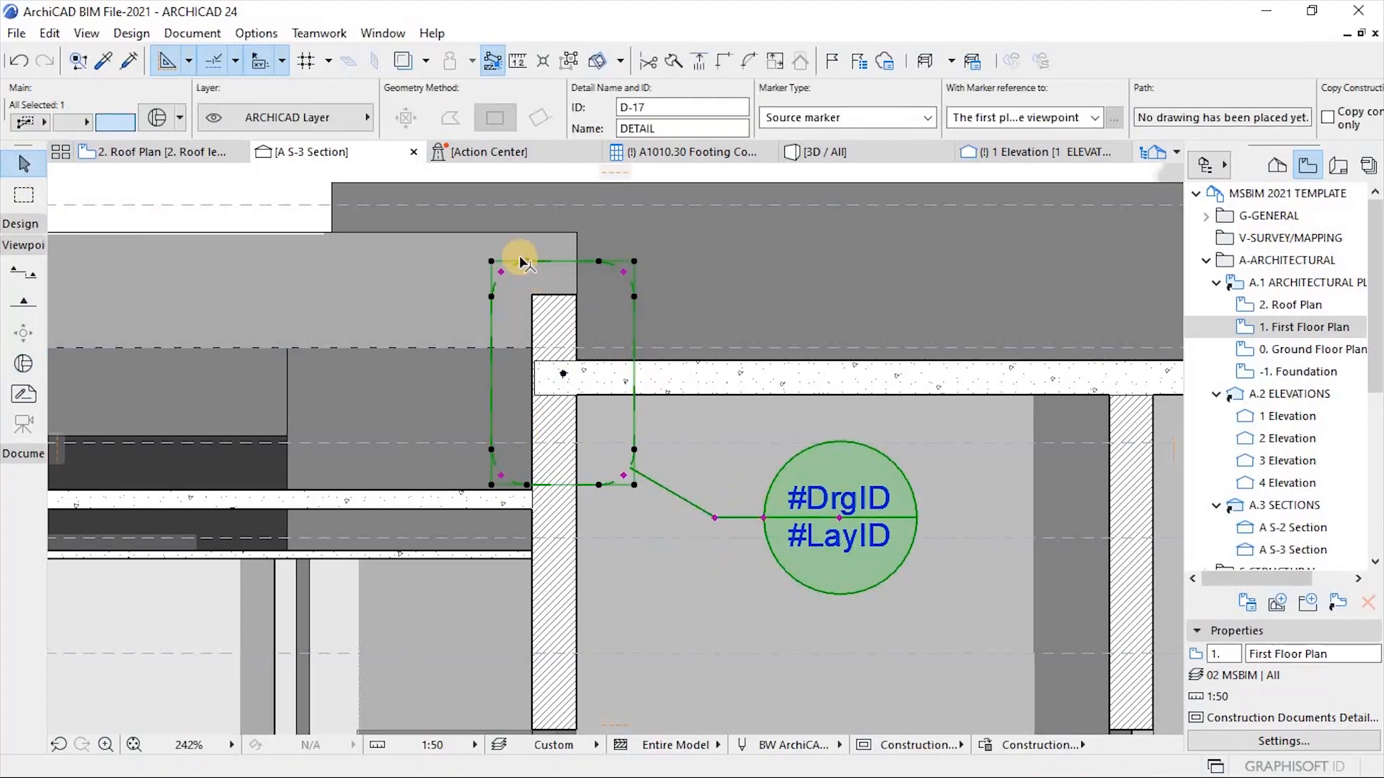
{"action": "scroll", "coordinate": [488, 254], "scroll_direction": "up", "scroll_amount": 5}
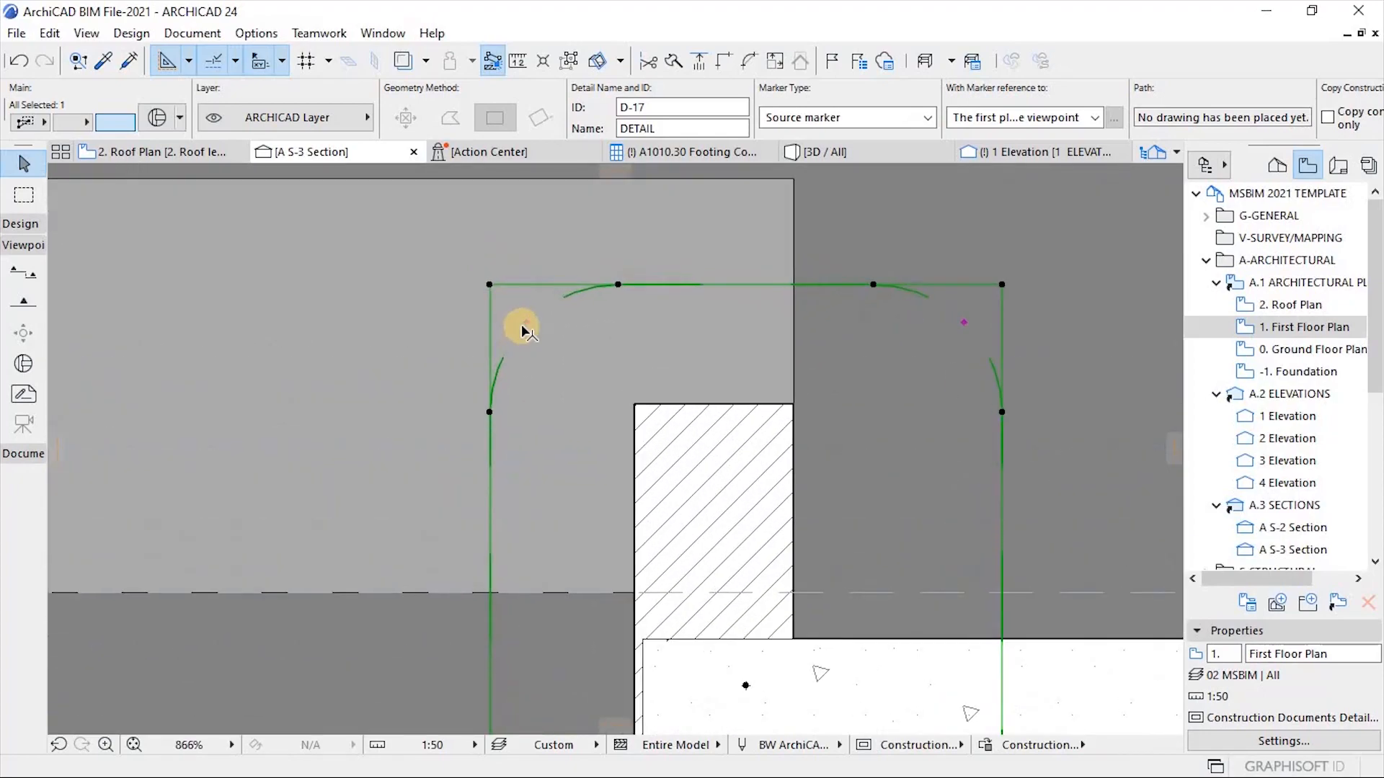
{"action": "left_click", "coordinate": [526, 323]}
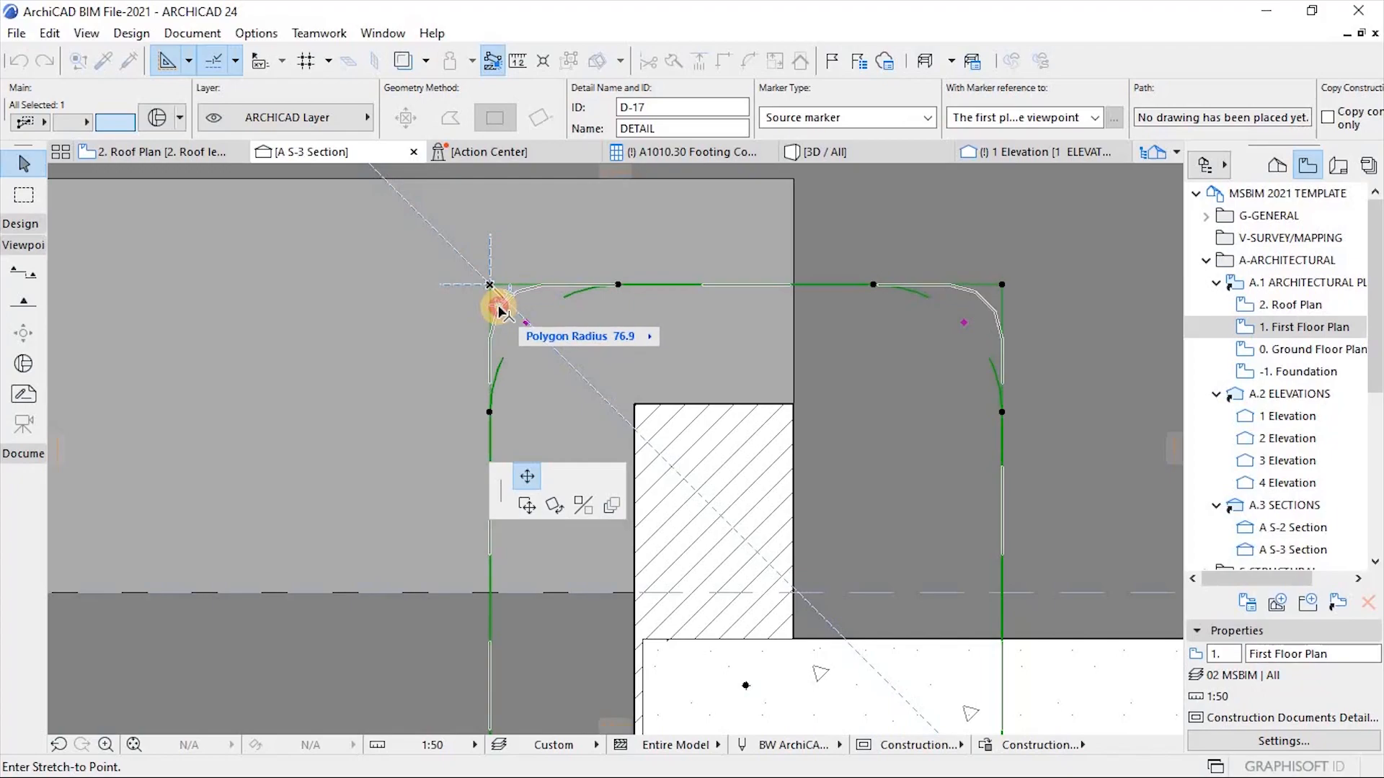
{"action": "left_click", "coordinate": [500, 310]}
{"action": "scroll", "coordinate": [454, 232], "scroll_direction": "down", "scroll_amount": 5}
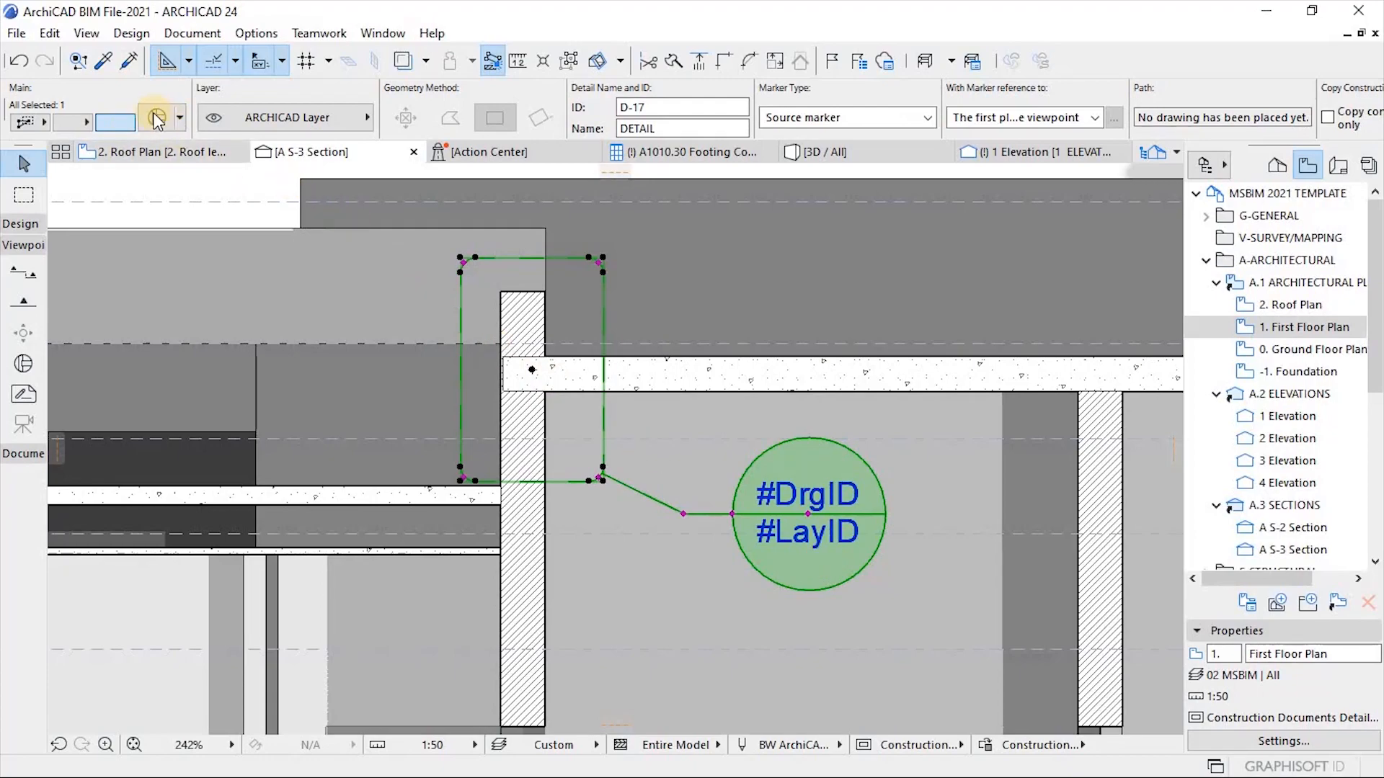
Set the detail marker size to 10 mm and its text height to 1.50 mm.
{"action": "left_click", "coordinate": [153, 117]}
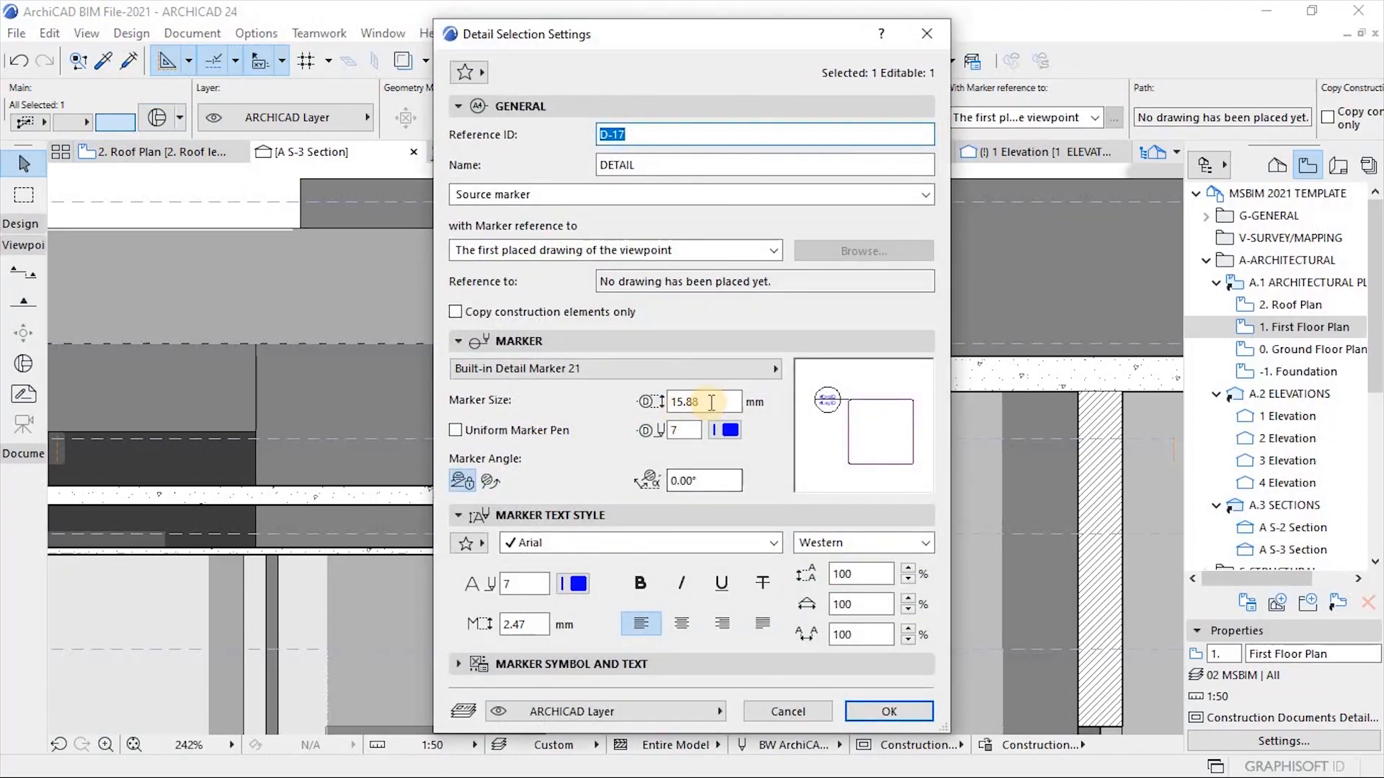
{"action": "double_click", "coordinate": [712, 402]}
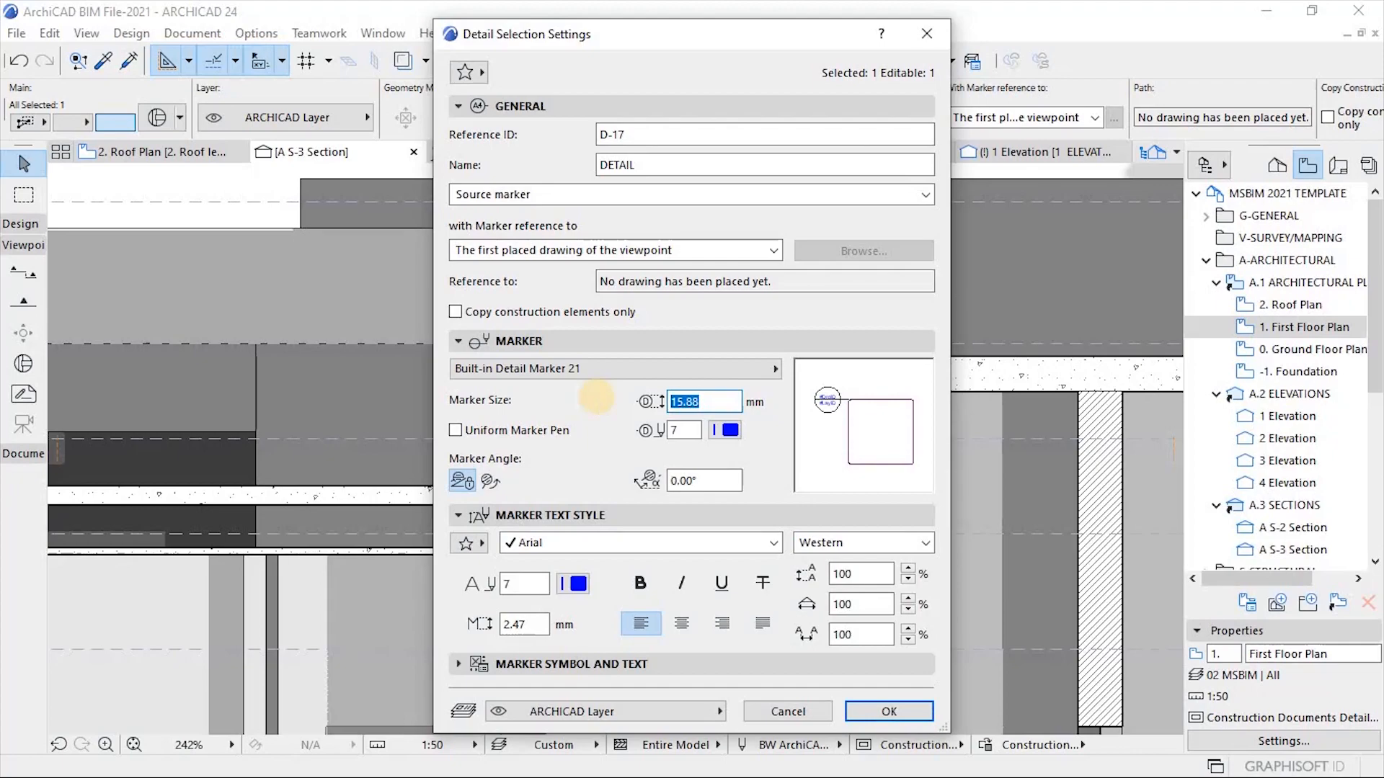
{"action": "type", "text": "10"}
{"action": "left_click", "coordinate": [533, 624]}
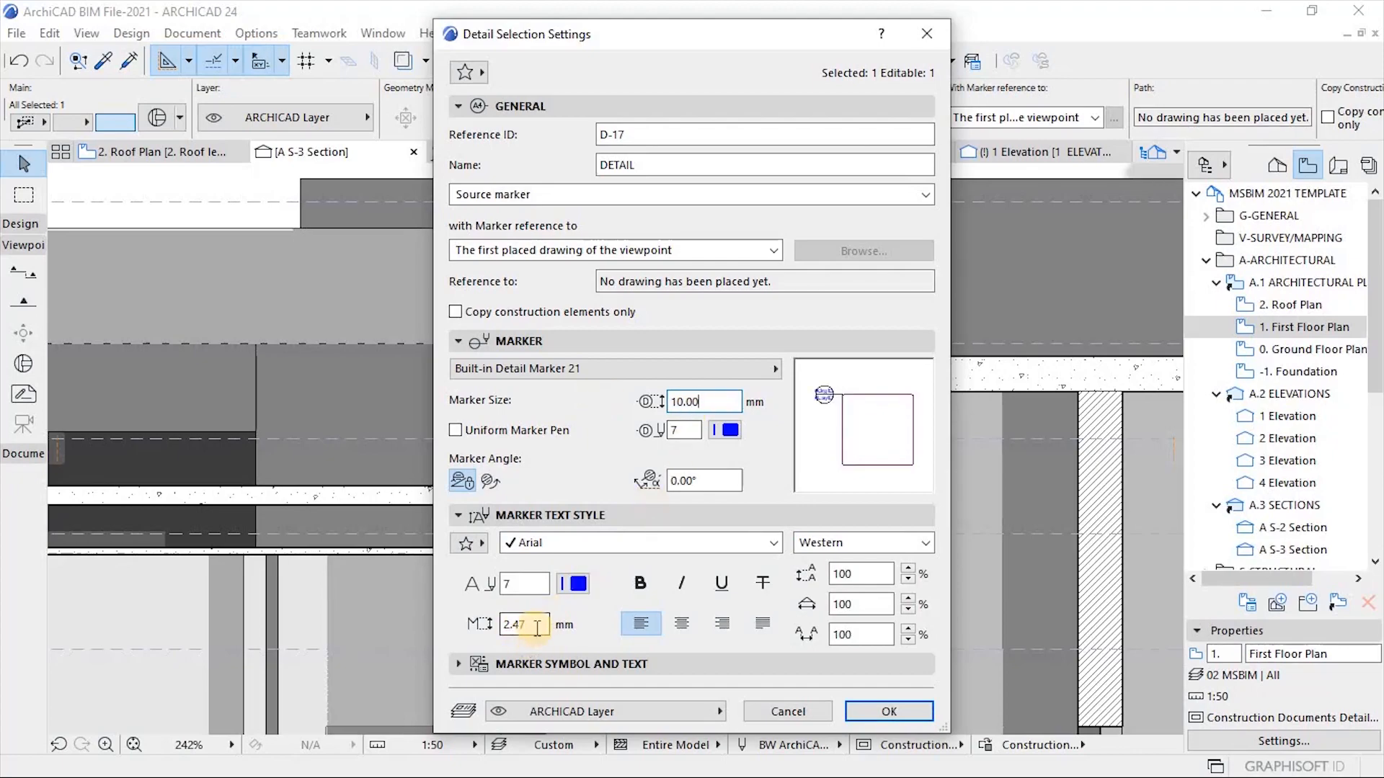
{"action": "left_click_drag", "start_coordinate": [538, 625], "coordinate": [468, 634]}
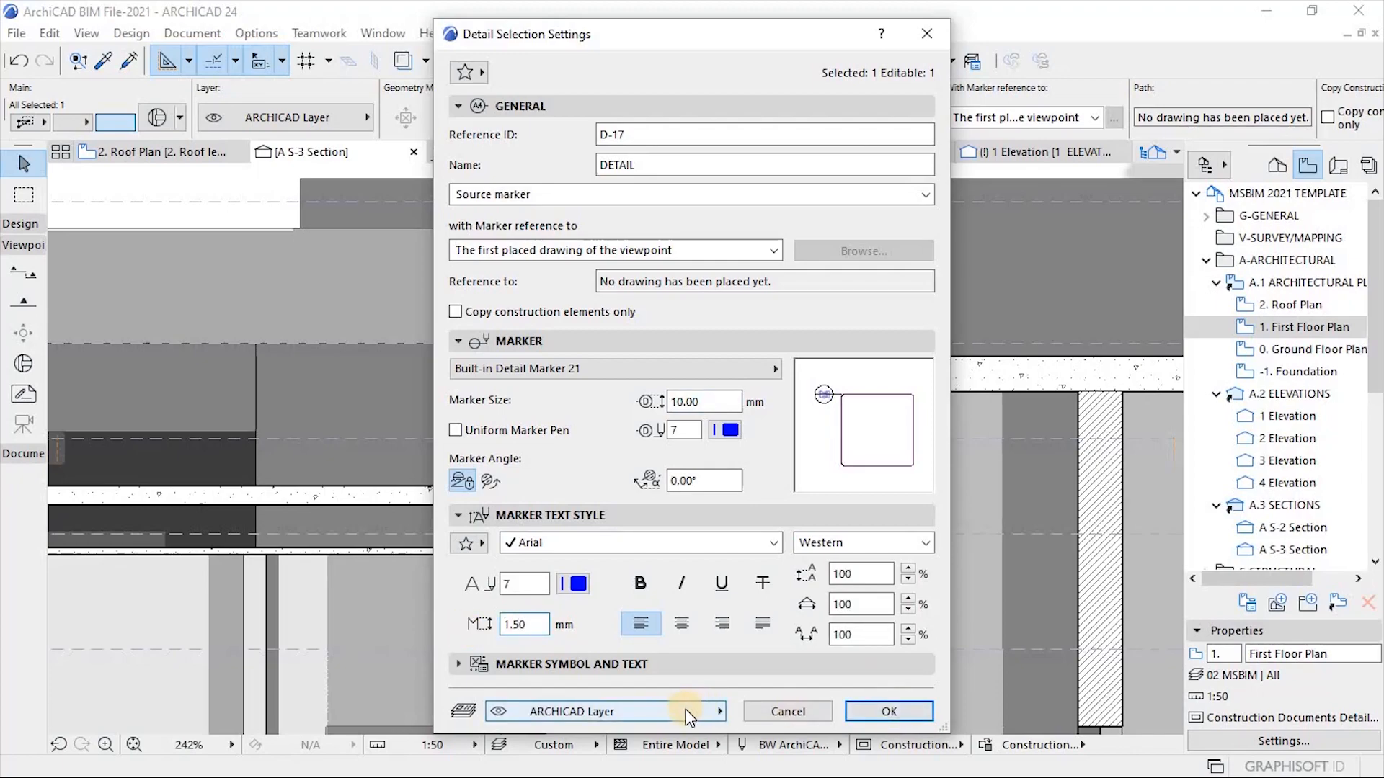
Assign the detail marker to layer Z-MSBIM | 2D Objects.2D GENERAL, apply the settings and deselect it.
{"action": "left_click", "coordinate": [714, 711]}
{"action": "scroll", "coordinate": [1297, 322], "scroll_direction": "down", "scroll_amount": 7}
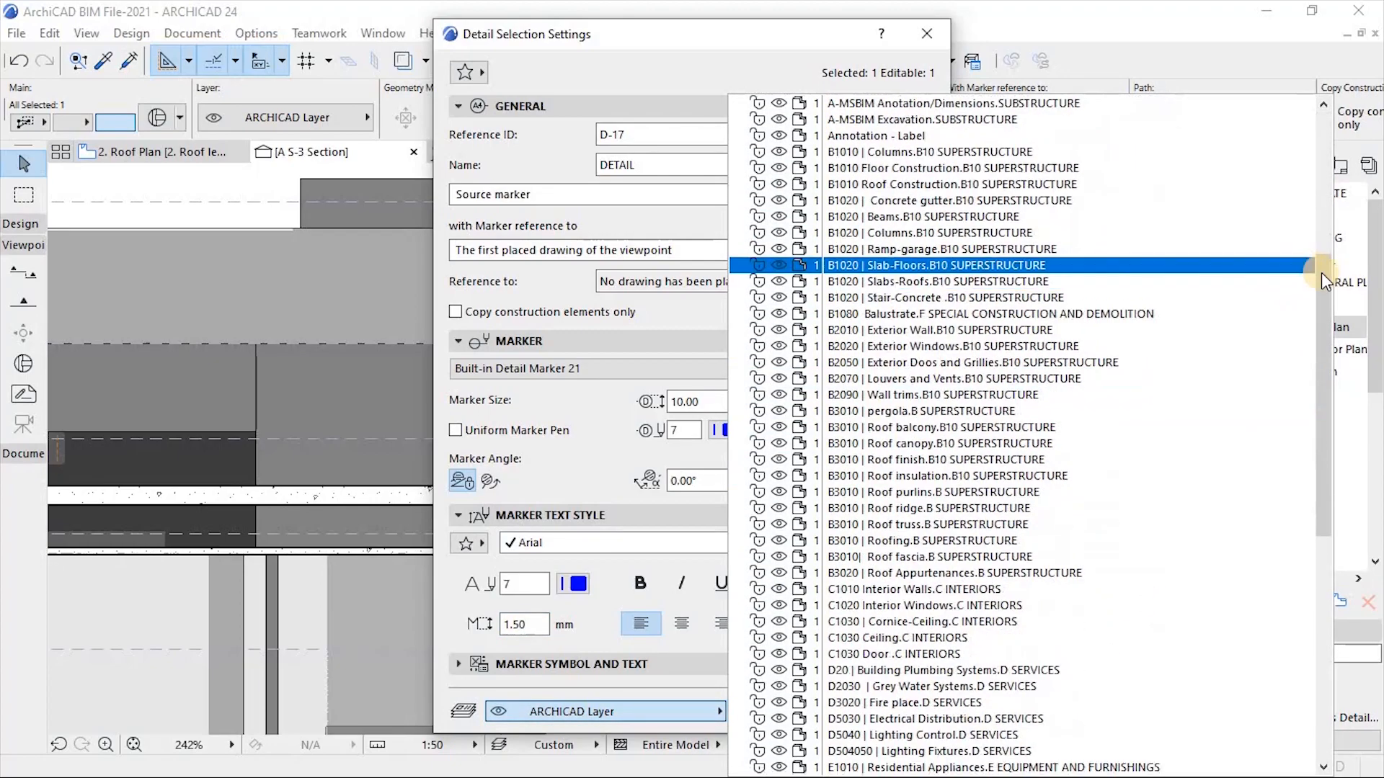
{"action": "left_click_drag", "start_coordinate": [1320, 272], "coordinate": [1293, 552]}
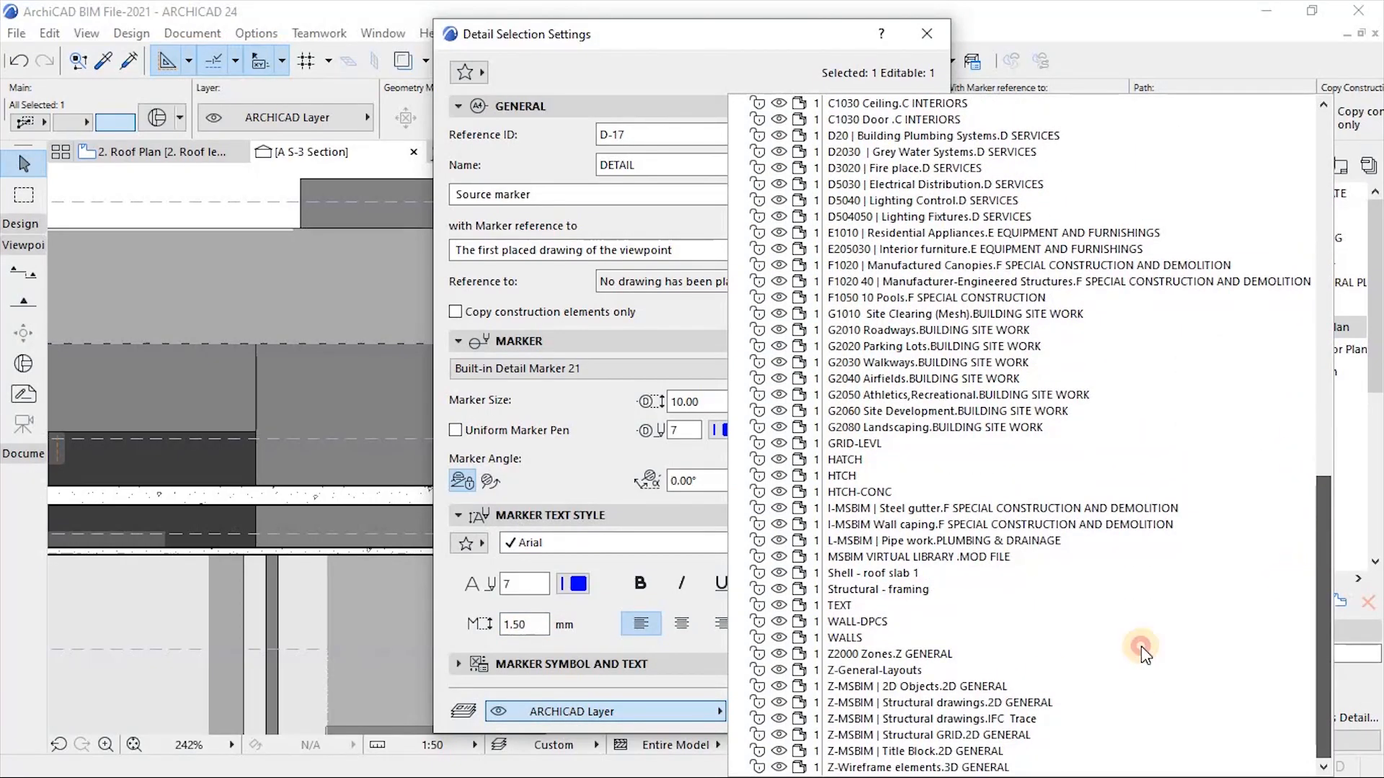
{"action": "left_click", "coordinate": [976, 687]}
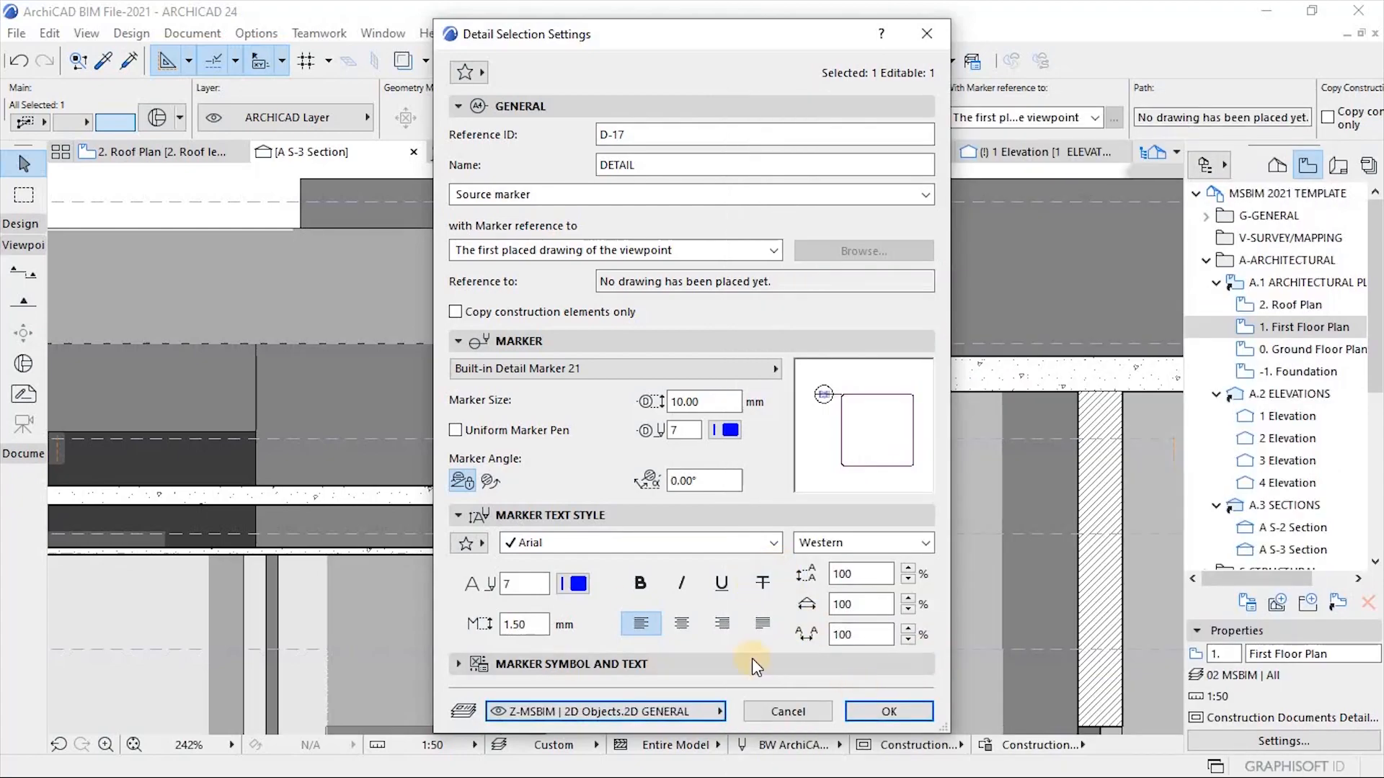
{"action": "left_click", "coordinate": [888, 712]}
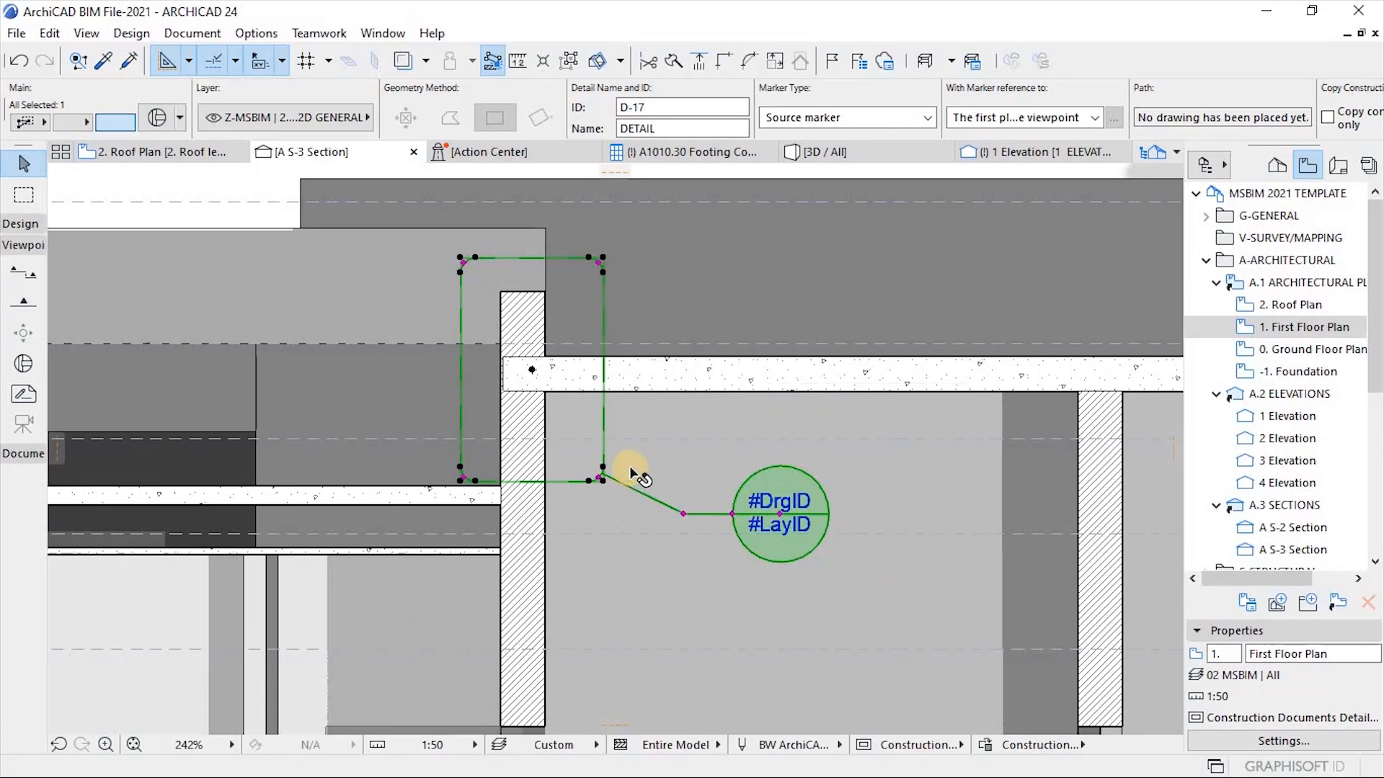
{"action": "left_click", "coordinate": [841, 552]}
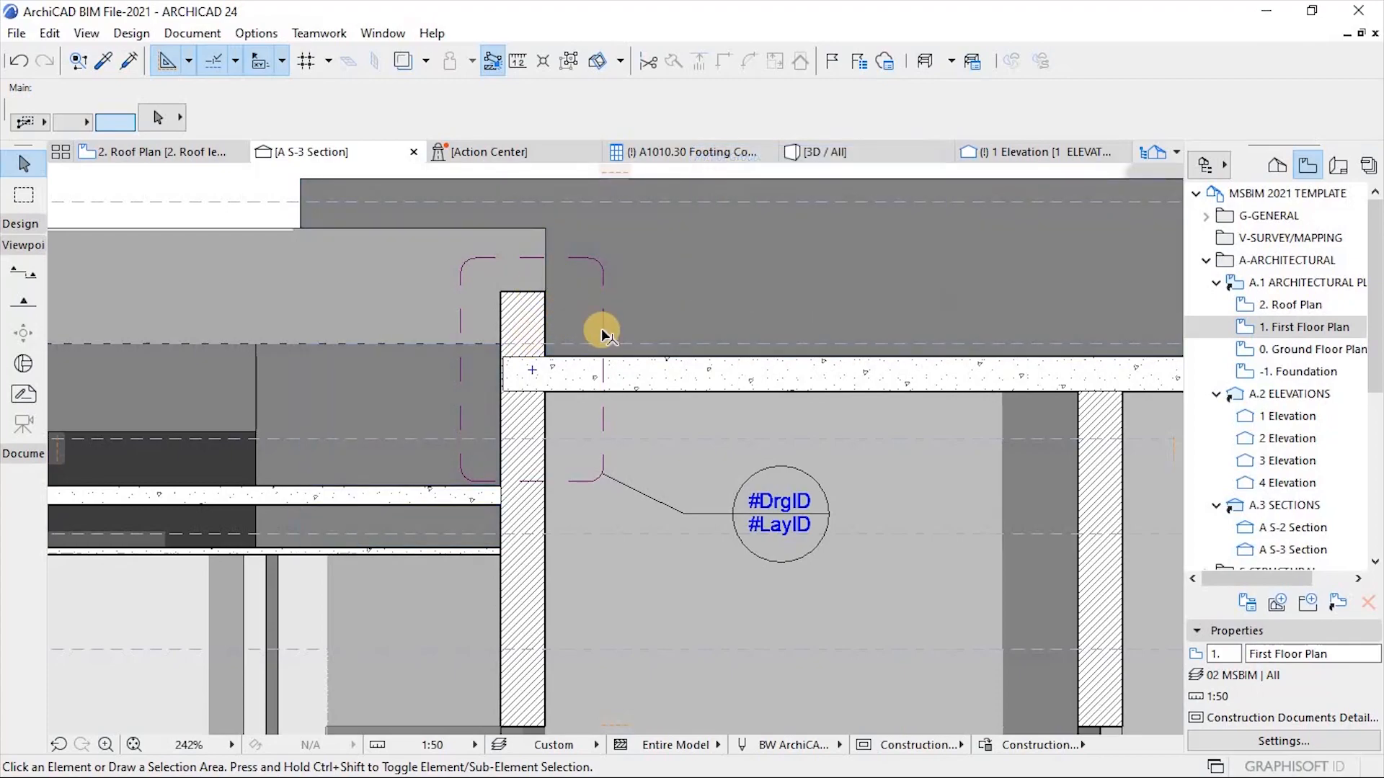
{"action": "scroll", "coordinate": [637, 278], "scroll_direction": "up", "scroll_amount": 1}
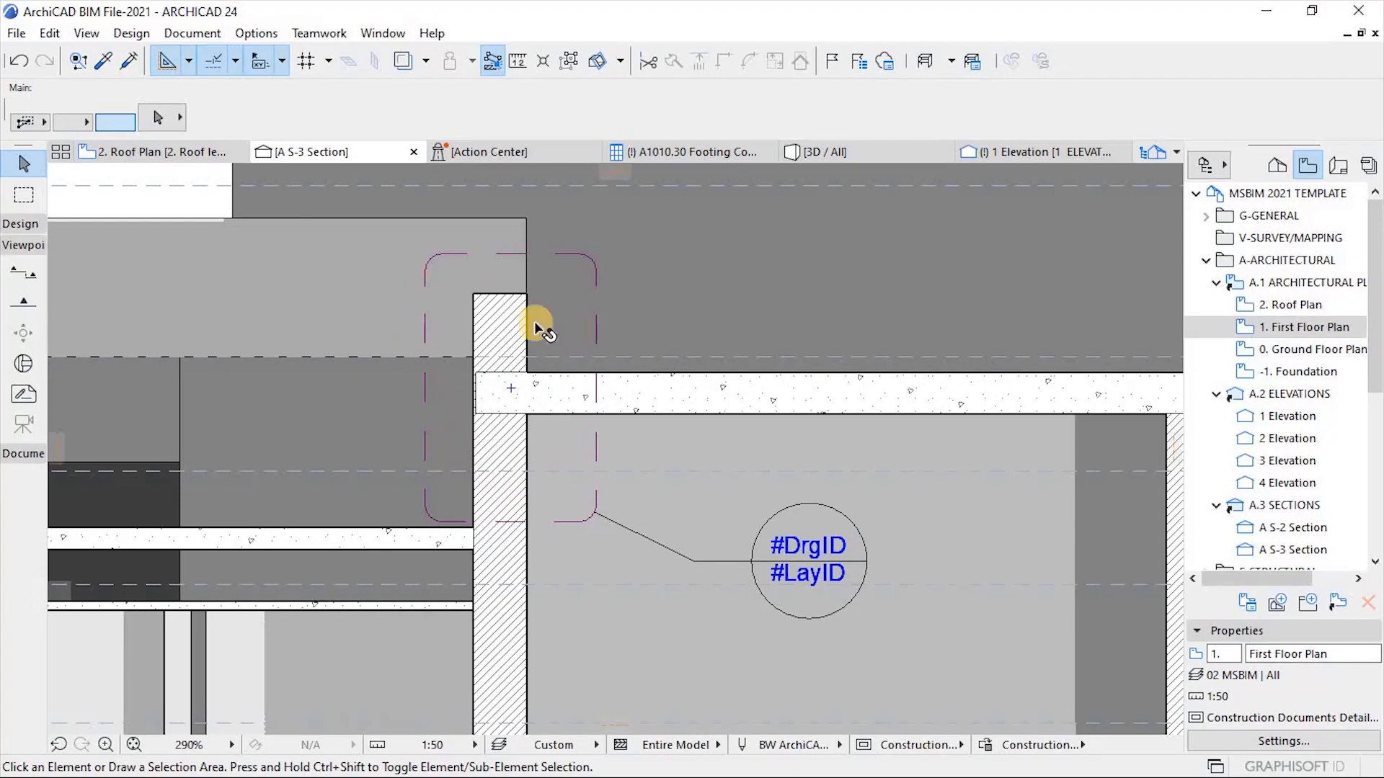
Examine the parapet and slab junction enclosed by the detail boundary.
{"action": "scroll", "coordinate": [541, 346], "scroll_direction": "up", "scroll_amount": 1}
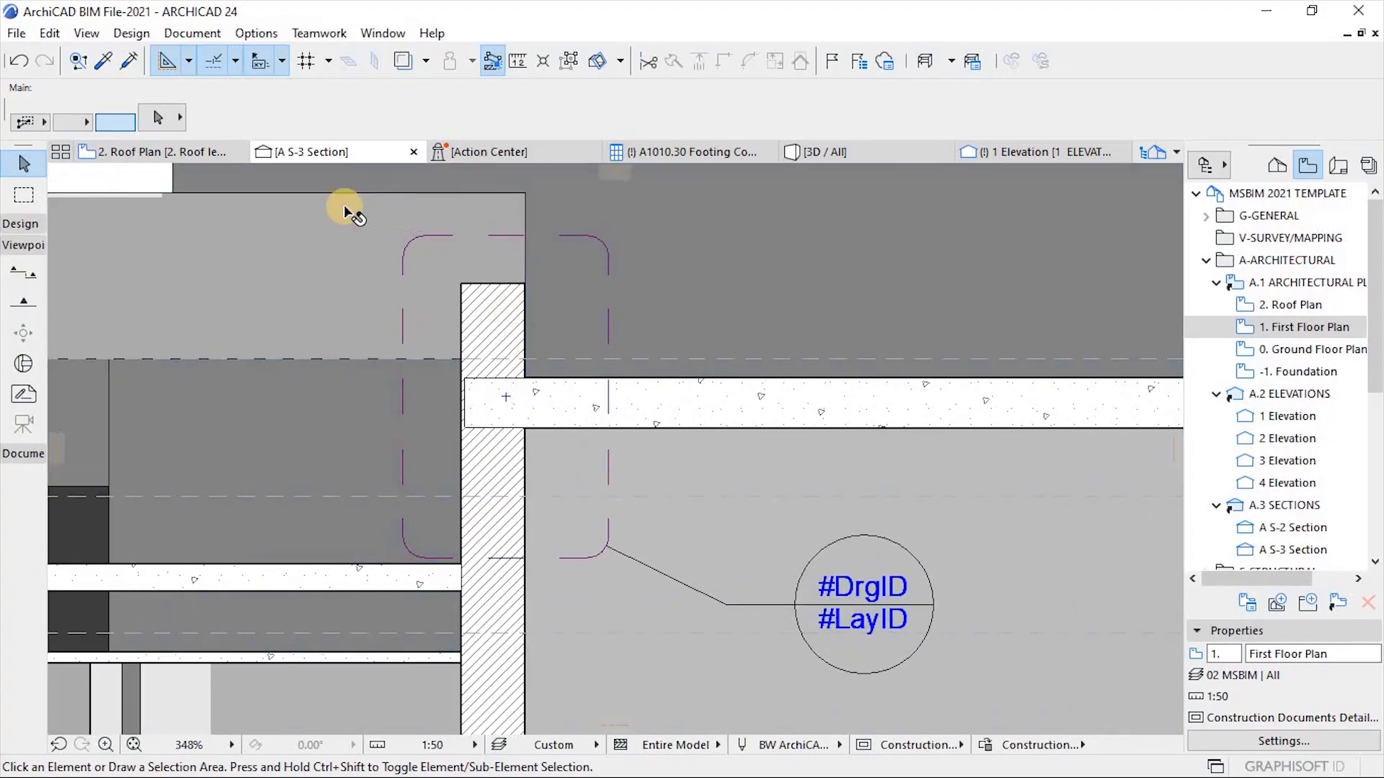
{"action": "scroll", "coordinate": [346, 213], "scroll_direction": "up", "scroll_amount": 2}
{"action": "scroll", "coordinate": [176, 368], "scroll_direction": "up", "scroll_amount": 1}
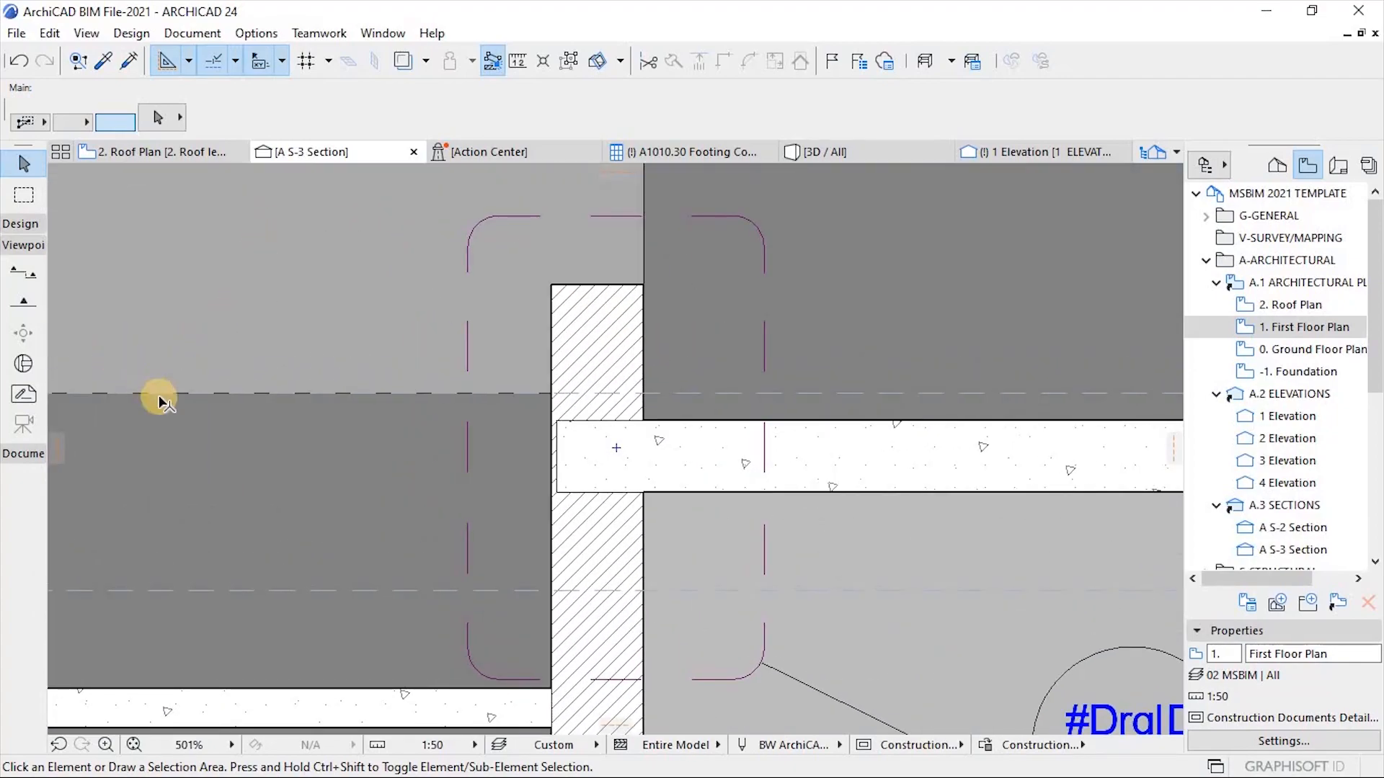
{"action": "scroll", "coordinate": [158, 398], "scroll_direction": "up", "scroll_amount": 1}
{"action": "scroll", "coordinate": [145, 366], "scroll_direction": "down", "scroll_amount": 2}
{"action": "scroll", "coordinate": [142, 399], "scroll_direction": "up", "scroll_amount": 1}
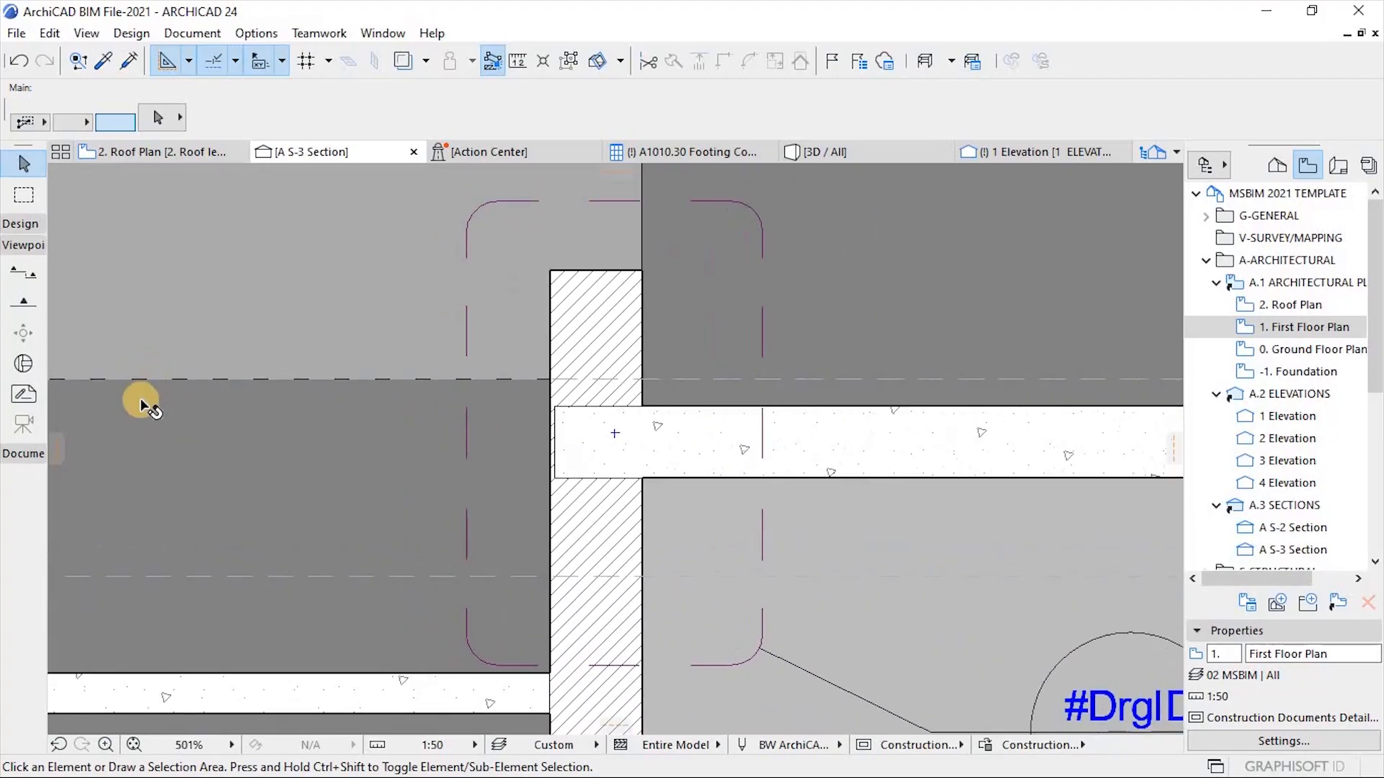
{"action": "scroll", "coordinate": [173, 375], "scroll_direction": "down", "scroll_amount": 1}
{"action": "scroll", "coordinate": [158, 389], "scroll_direction": "up", "scroll_amount": 1}
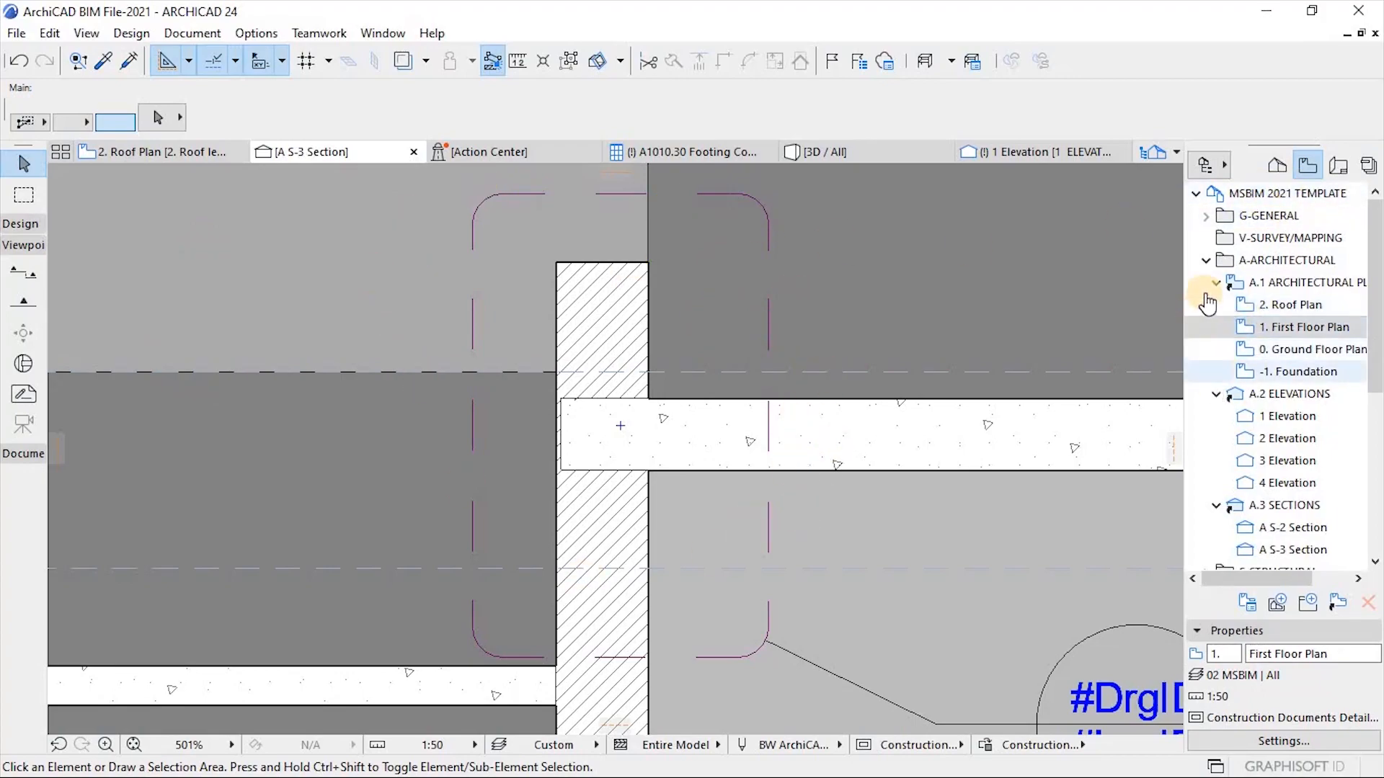
Create a folder named DETAILS inside the A-ARCHITECTURAL view folder and move it above A.2 ELEVATIONS.
{"action": "left_click", "coordinate": [1217, 393]}
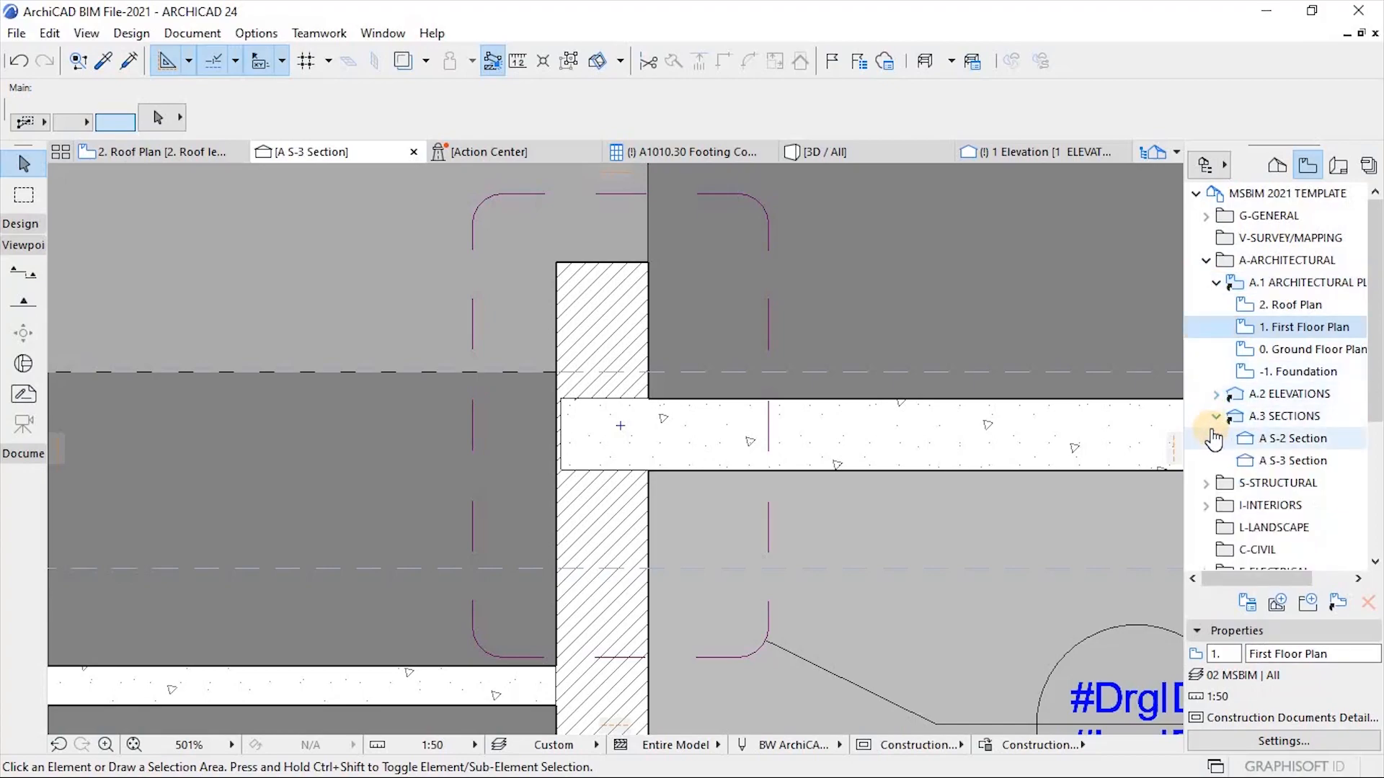
{"action": "left_click", "coordinate": [1217, 416]}
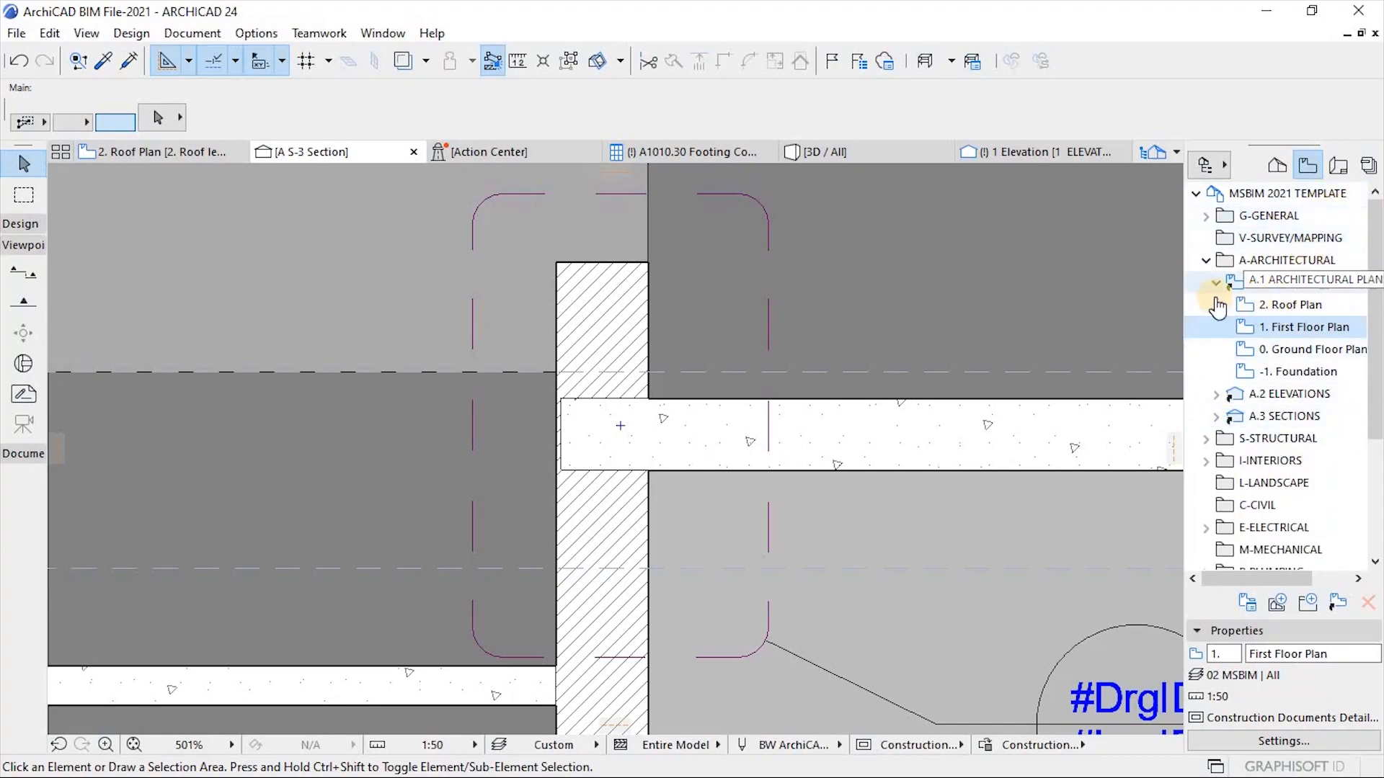
{"action": "scroll", "coordinate": [1223, 322], "scroll_direction": "down", "scroll_amount": 2}
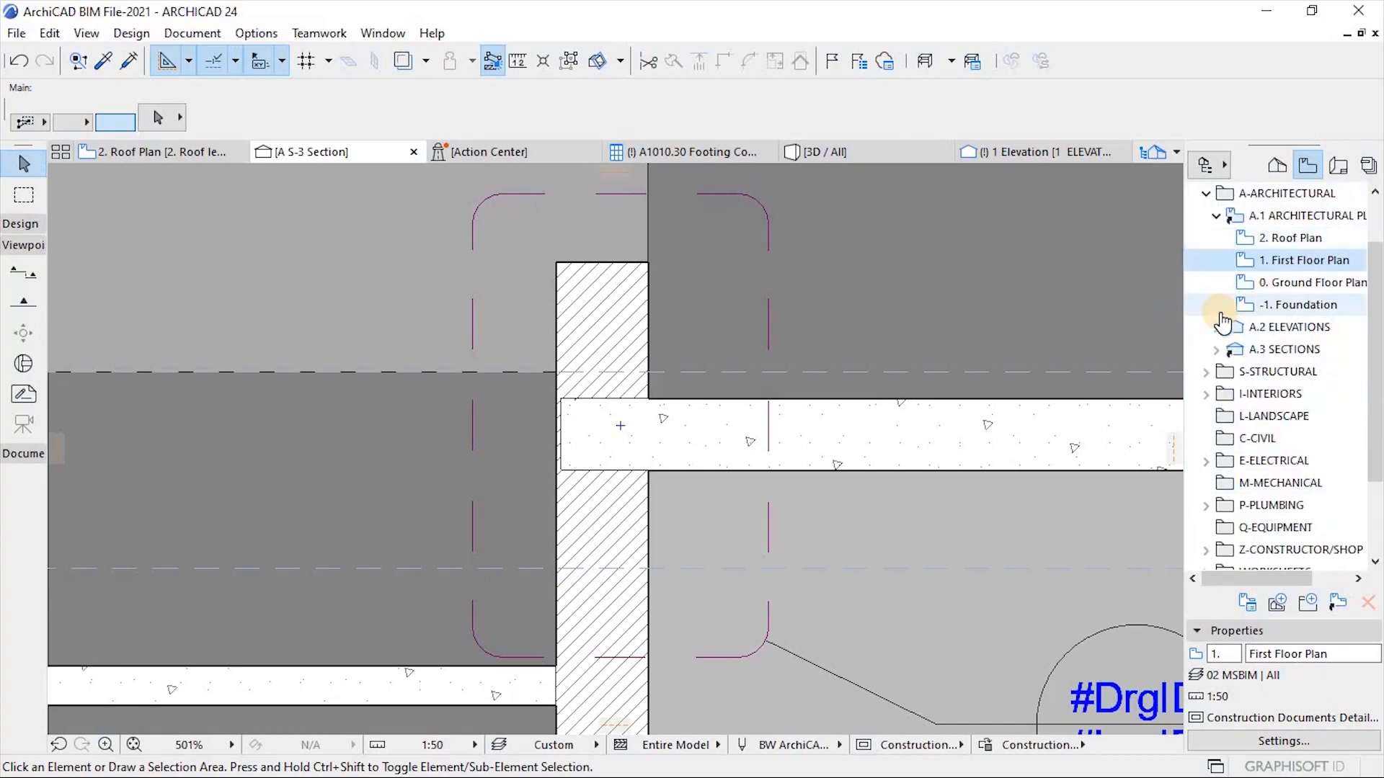
{"action": "scroll", "coordinate": [1229, 309], "scroll_direction": "up", "scroll_amount": 2}
{"action": "left_click", "coordinate": [1261, 265]}
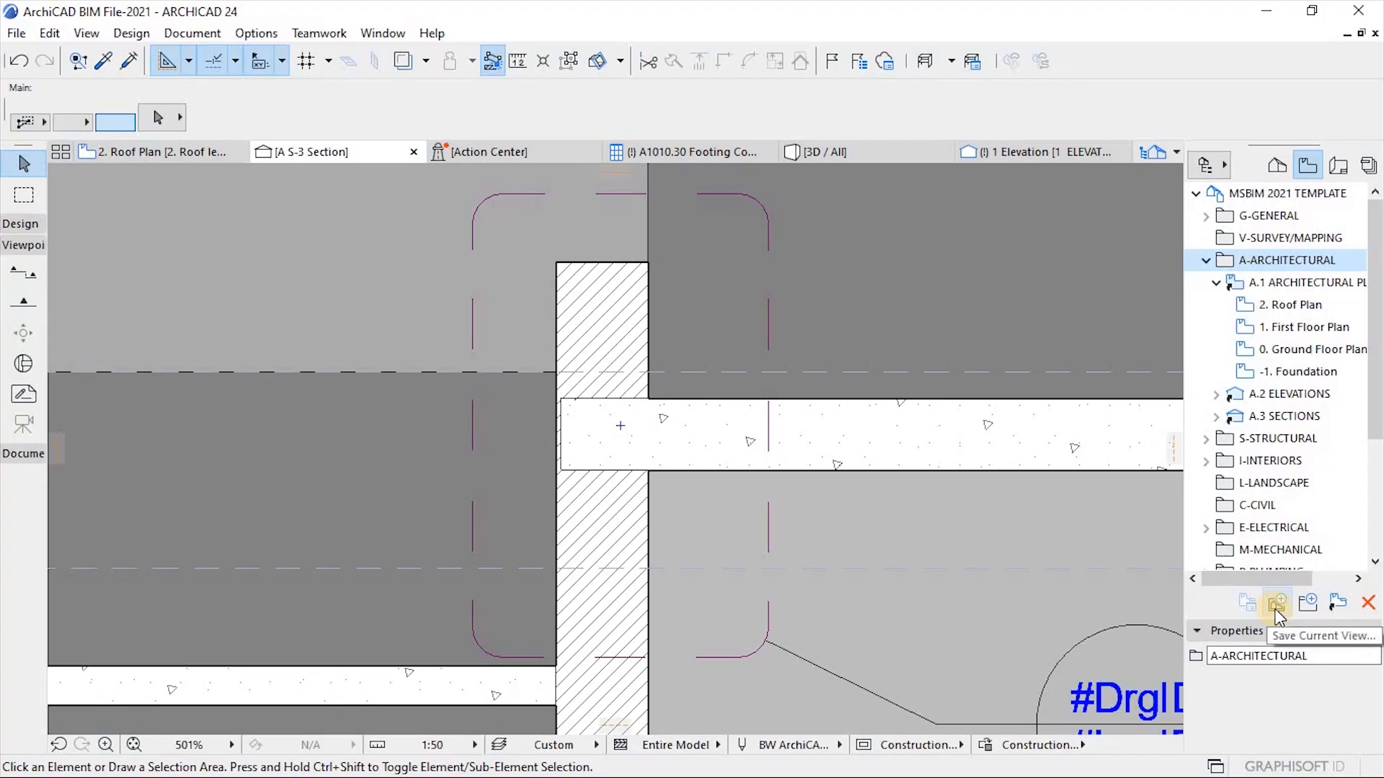
{"action": "left_click", "coordinate": [1307, 603]}
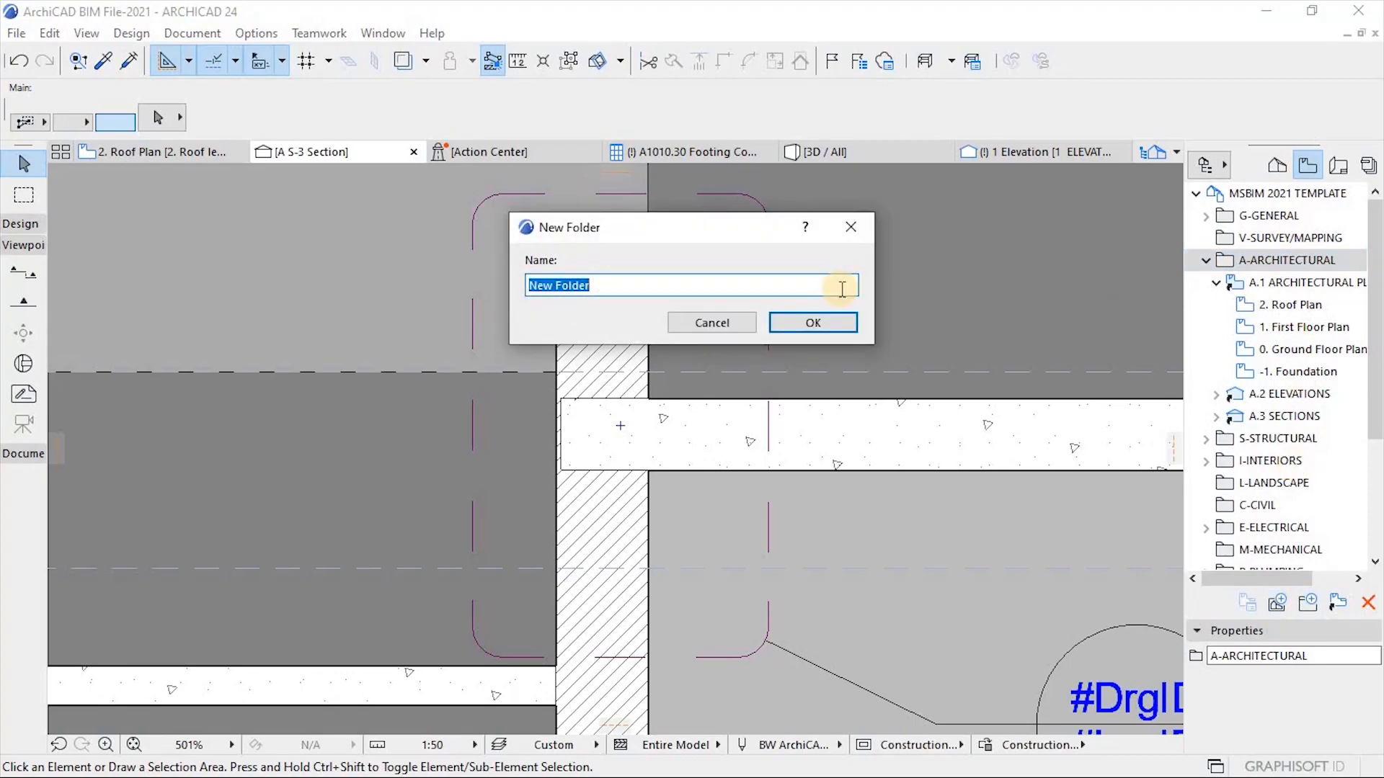
{"action": "type", "text": "d"}
{"action": "key", "text": "Caps_Lock"}
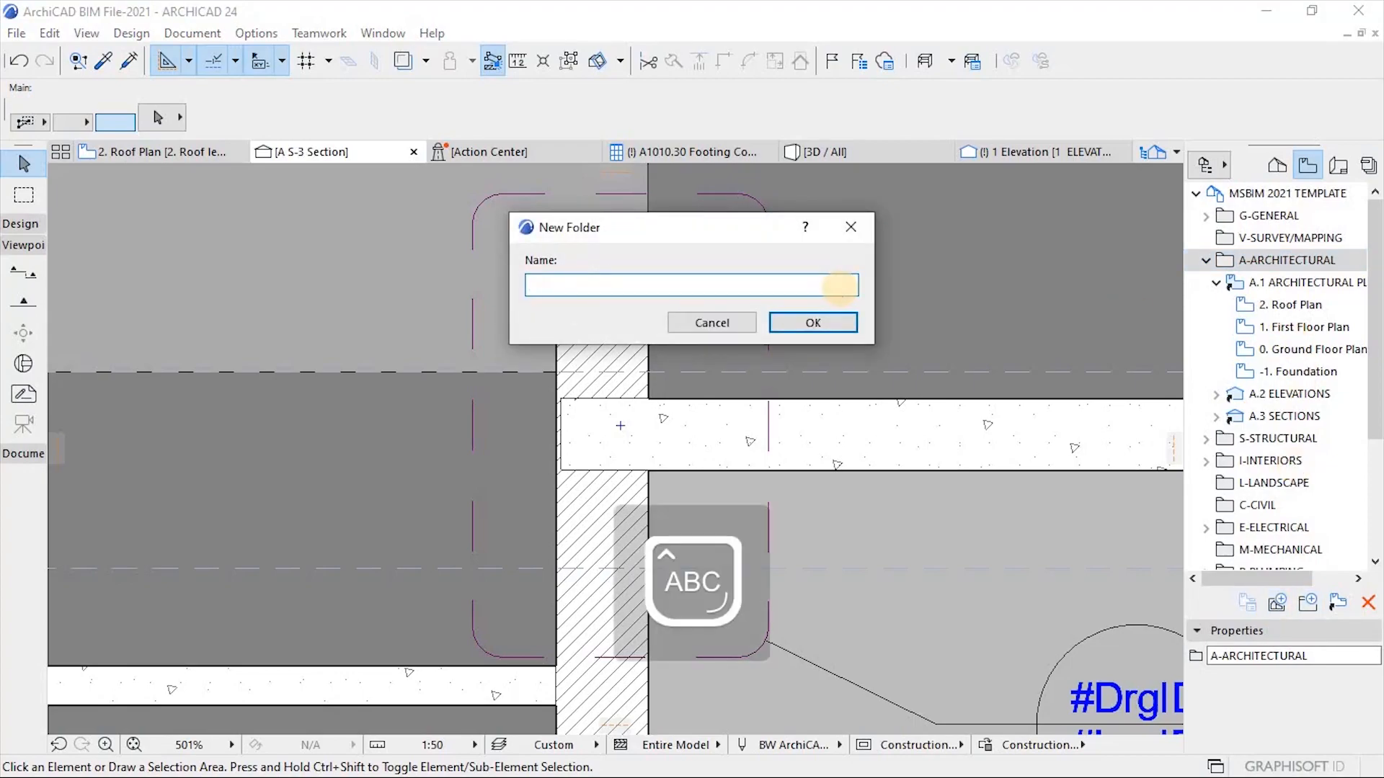
{"action": "type", "text": "ETAILS"}
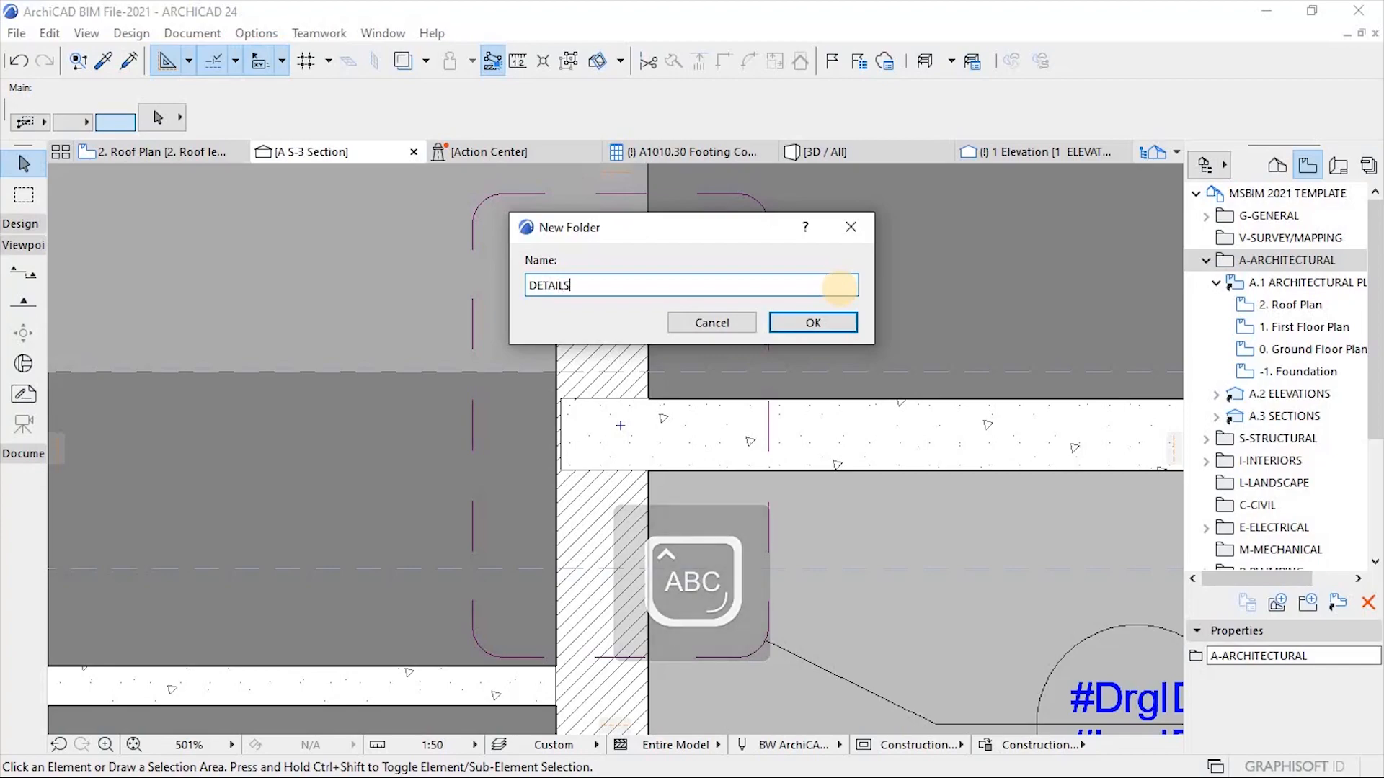
{"action": "left_click", "coordinate": [850, 322]}
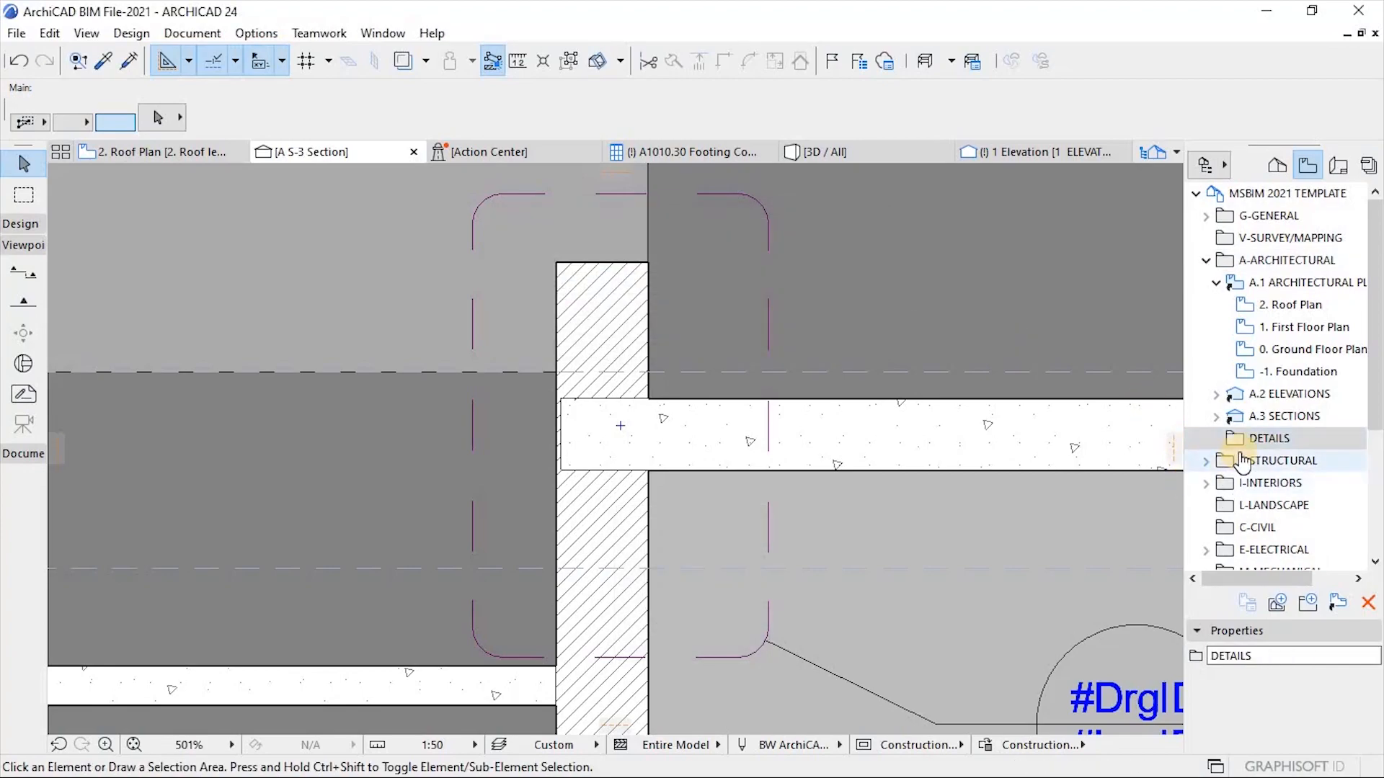
{"action": "left_click_drag", "start_coordinate": [1250, 441], "coordinate": [1241, 394]}
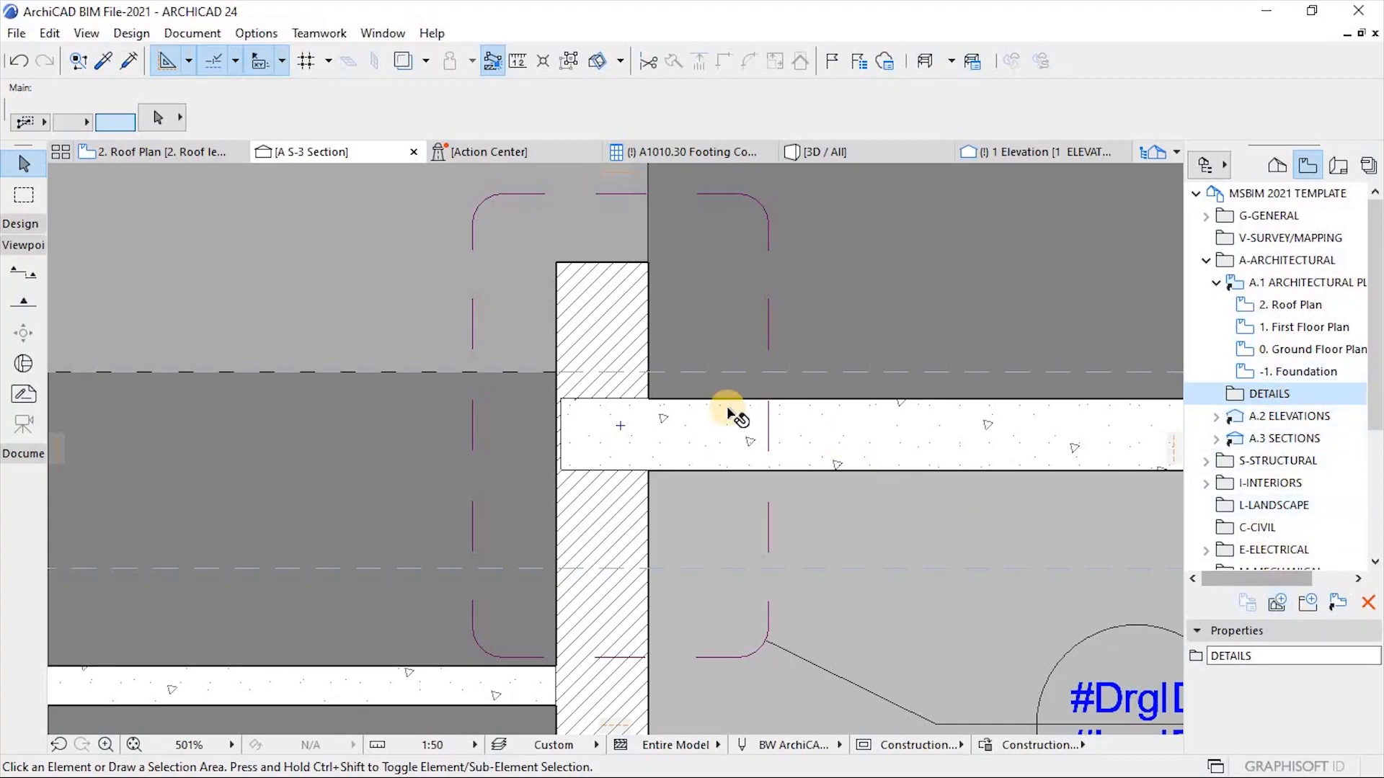
Start saving the current section view in the DETAILS folder with custom ID D 01 and custom name Roof Detail.
{"action": "left_click", "coordinate": [1283, 602]}
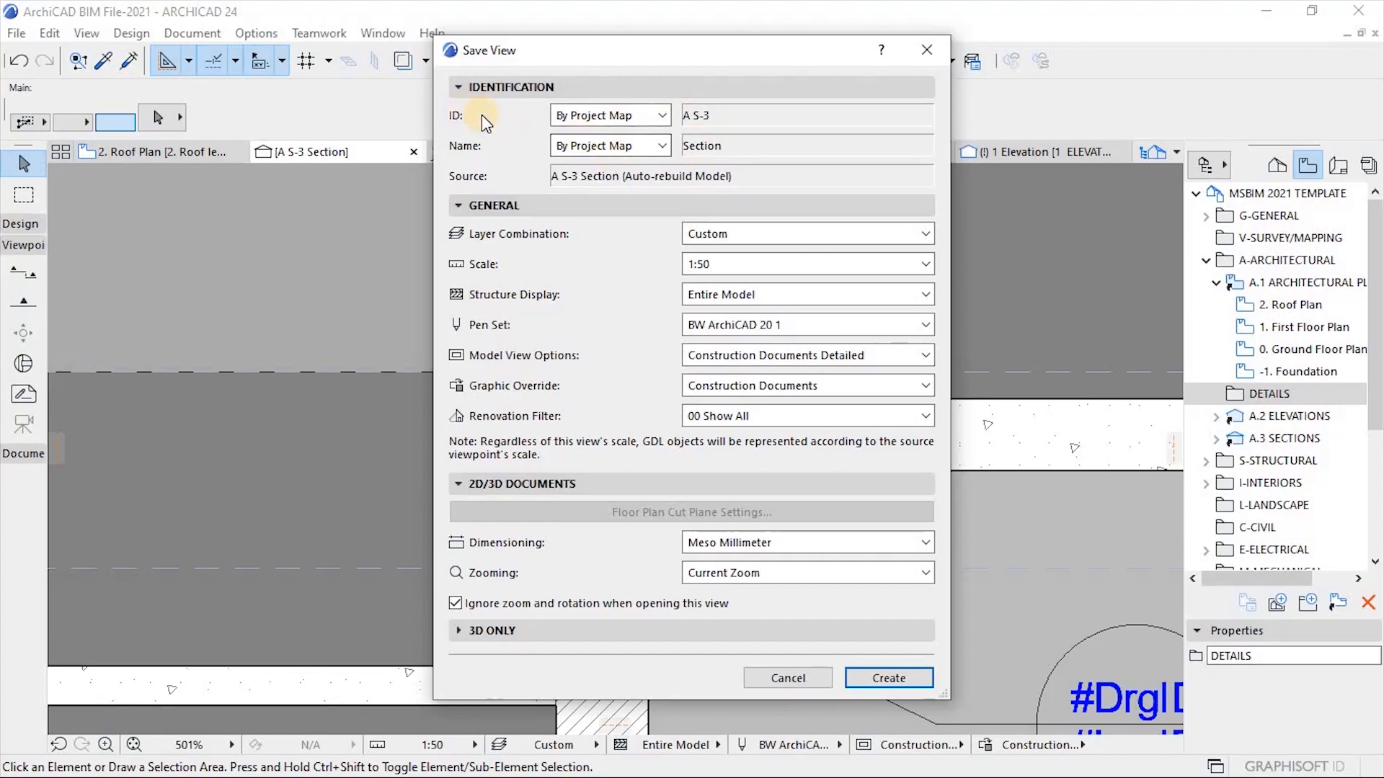
{"action": "left_click", "coordinate": [639, 114]}
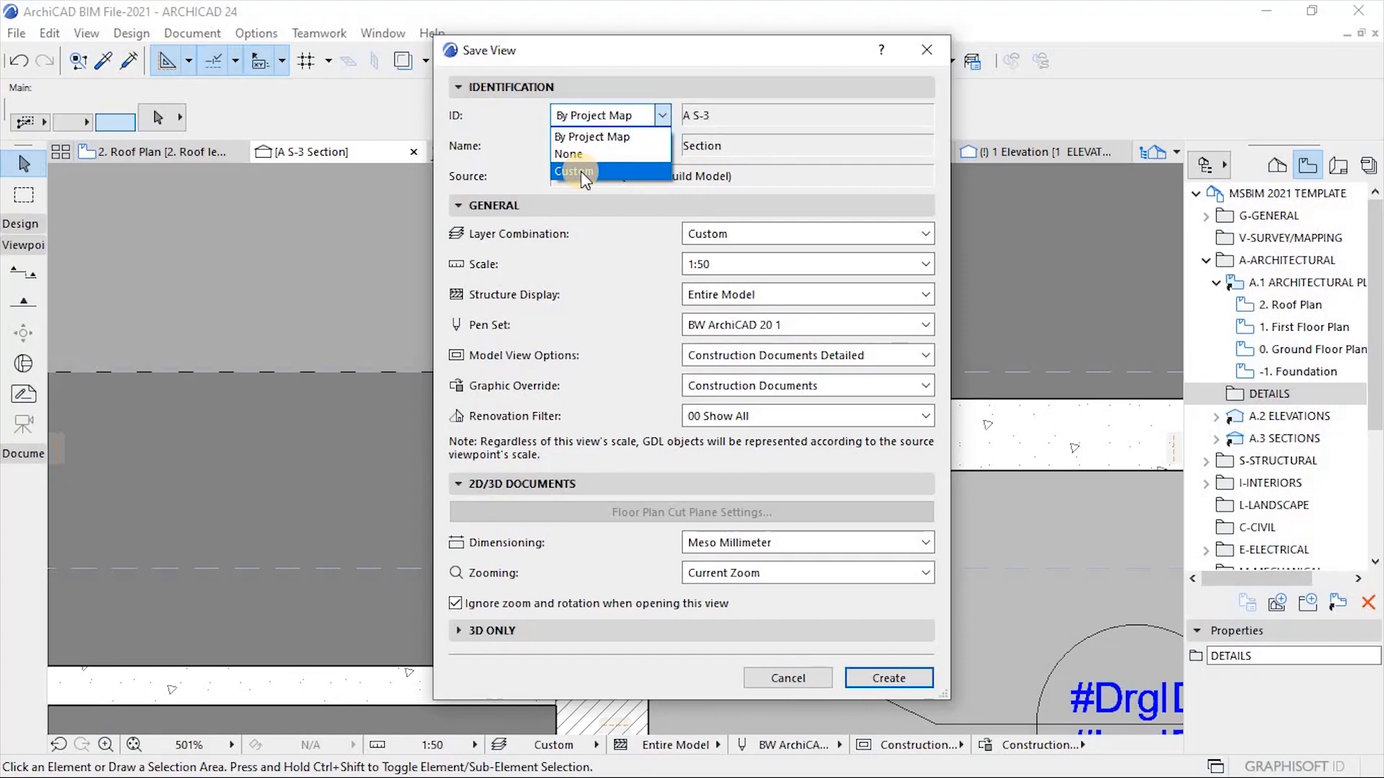
{"action": "left_click", "coordinate": [576, 172]}
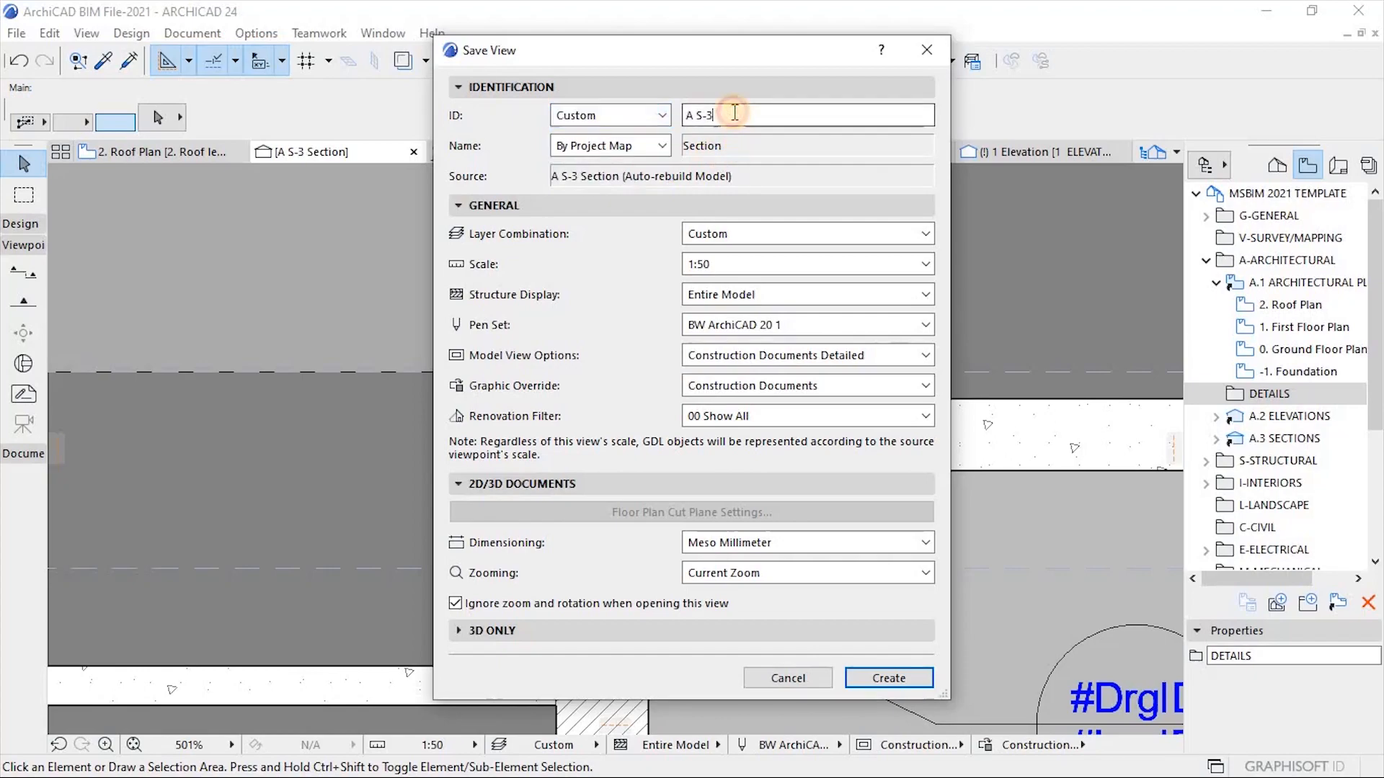
{"action": "left_click_drag", "start_coordinate": [727, 114], "coordinate": [641, 124]}
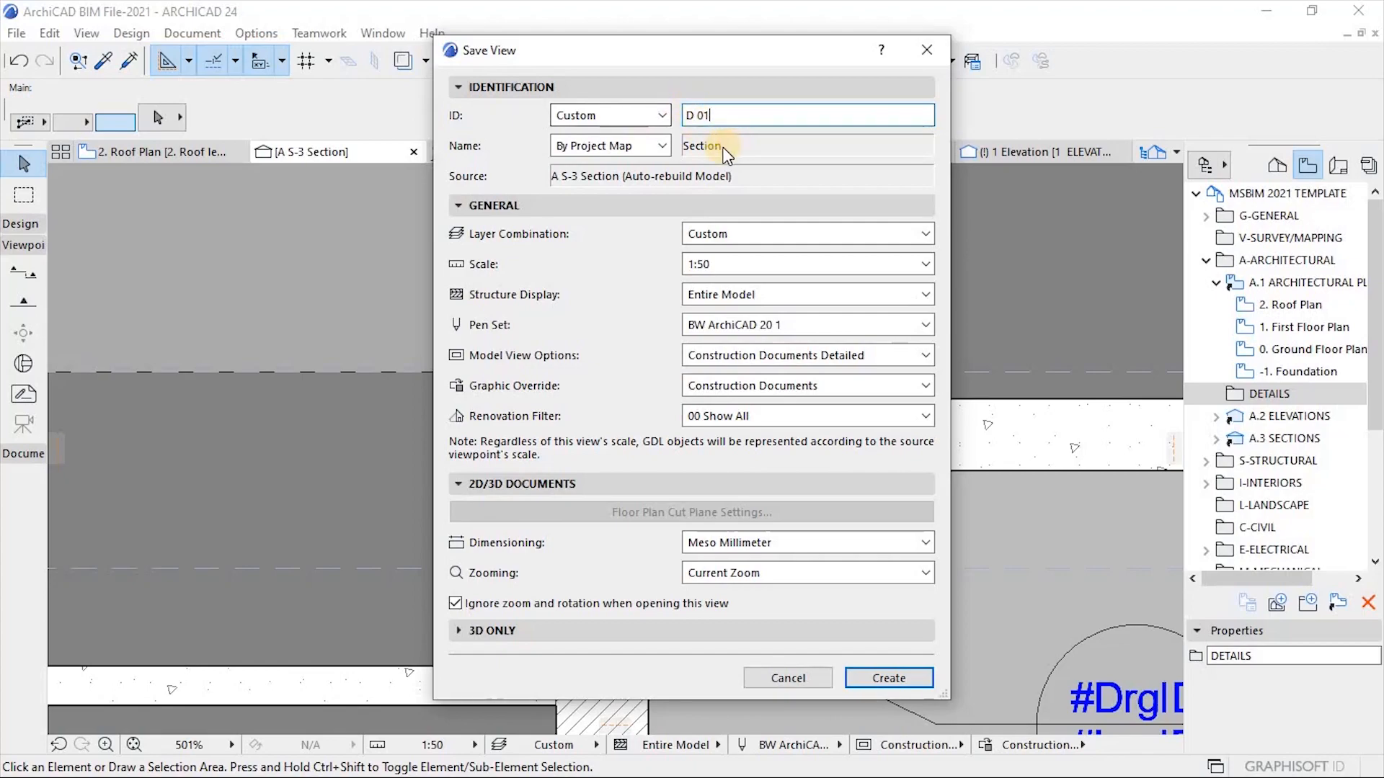
{"action": "left_click", "coordinate": [651, 148]}
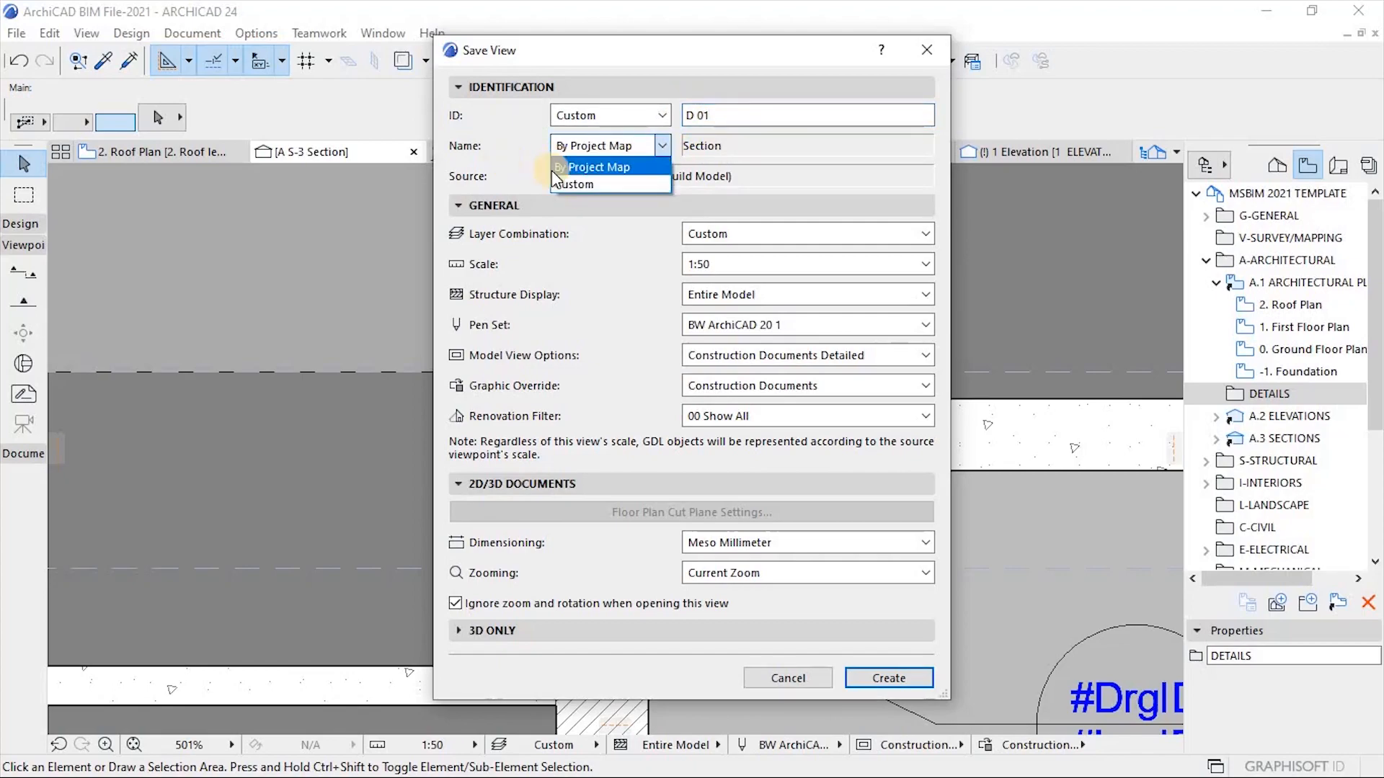
{"action": "left_click", "coordinate": [585, 182]}
{"action": "double_click", "coordinate": [752, 144]}
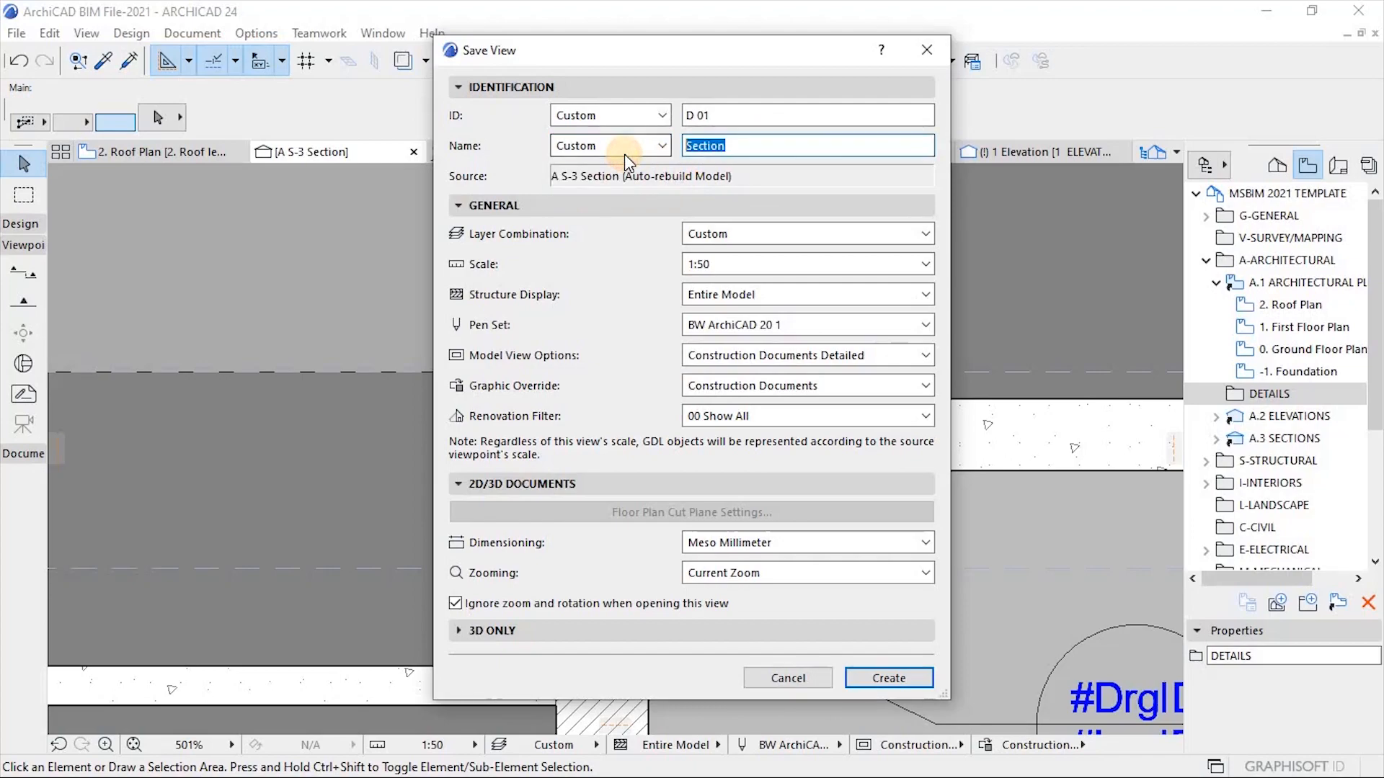
{"action": "type", "text": "De"}
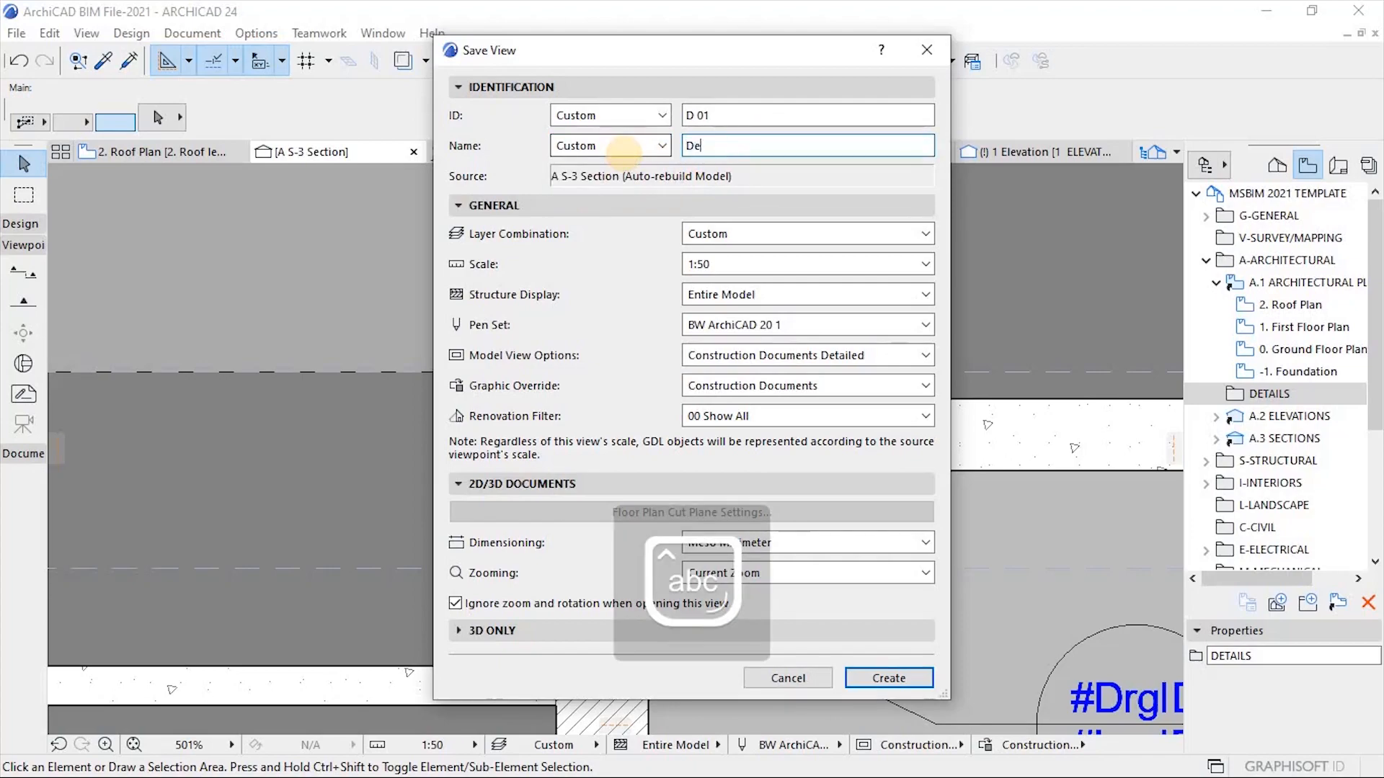
{"action": "type", "text": "tail"}
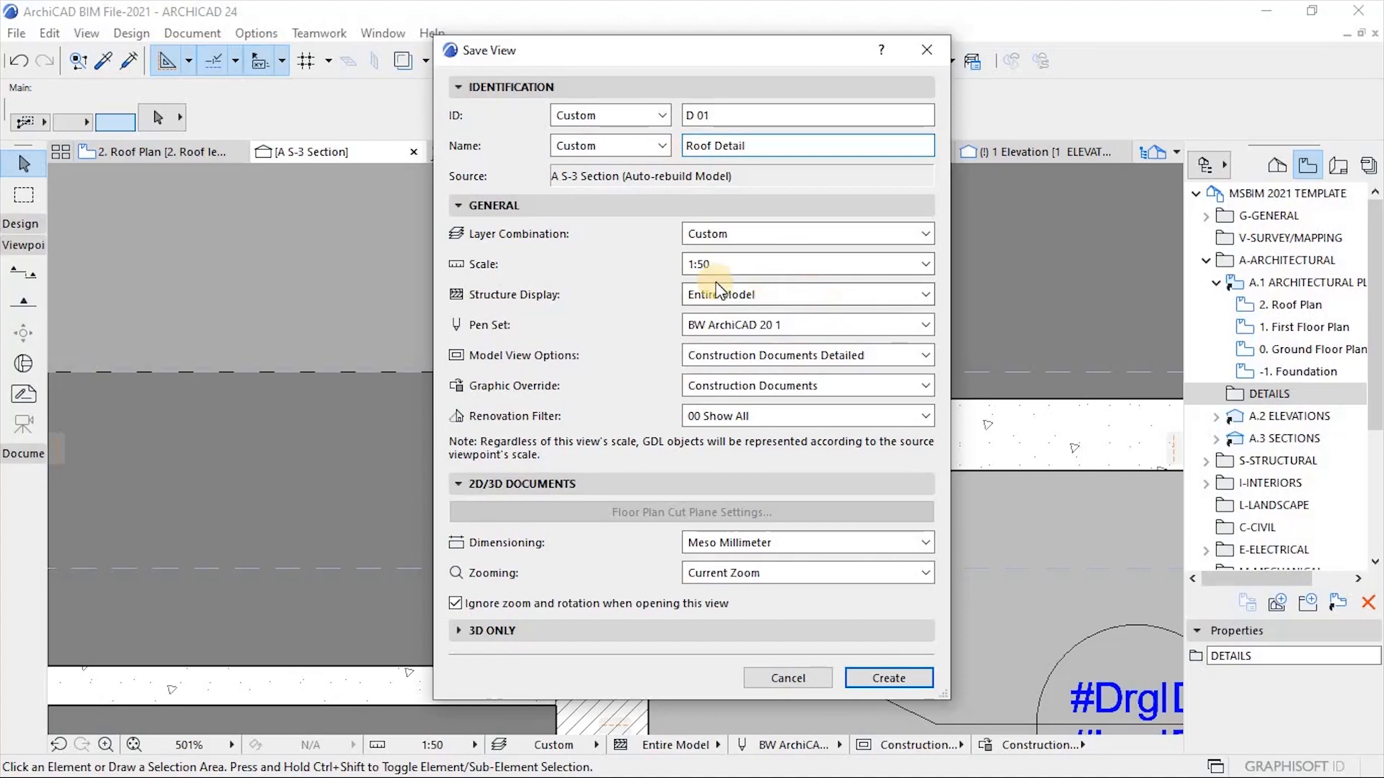
Set the new view's layer combination to Detail, scale to 1:20 and zooming to Current Zoom, and create it.
{"action": "left_click", "coordinate": [793, 233]}
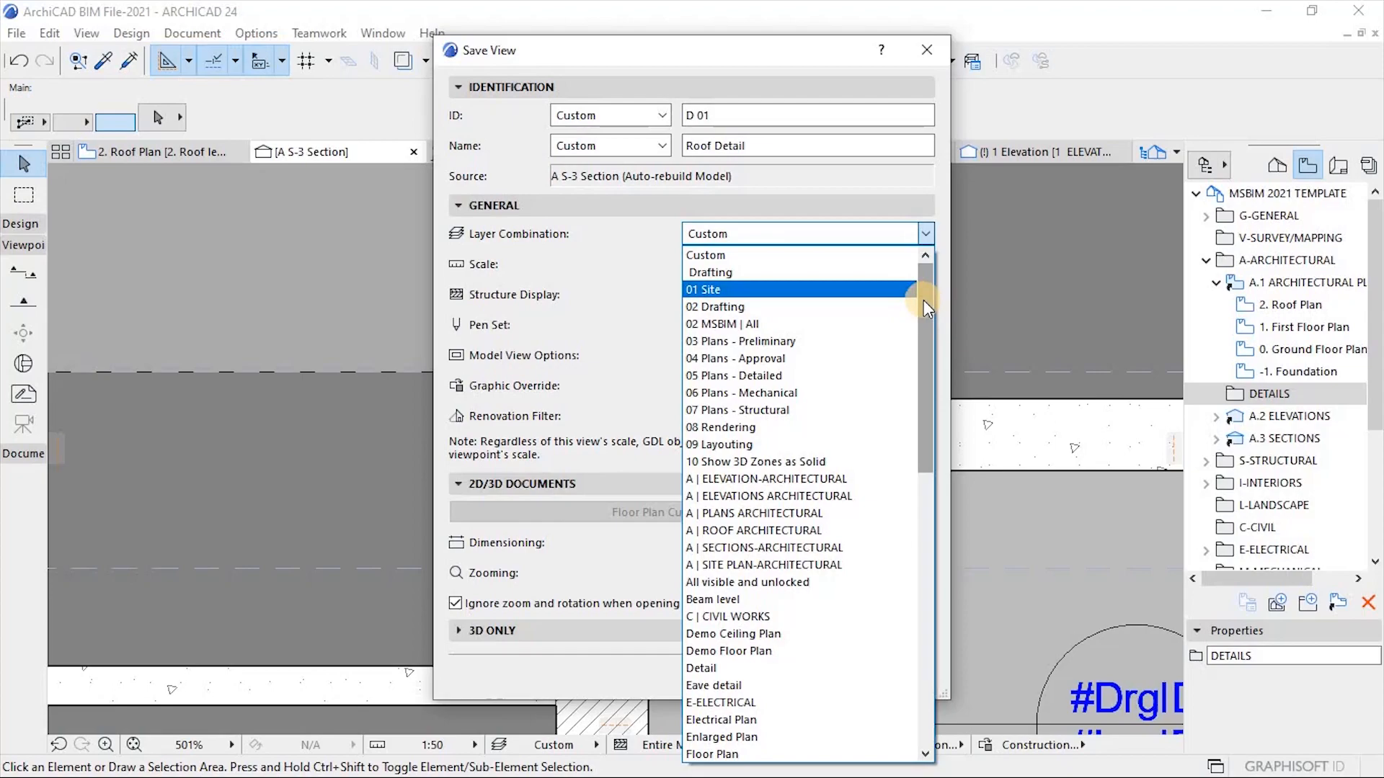
{"action": "left_click_drag", "start_coordinate": [923, 301], "coordinate": [926, 361]}
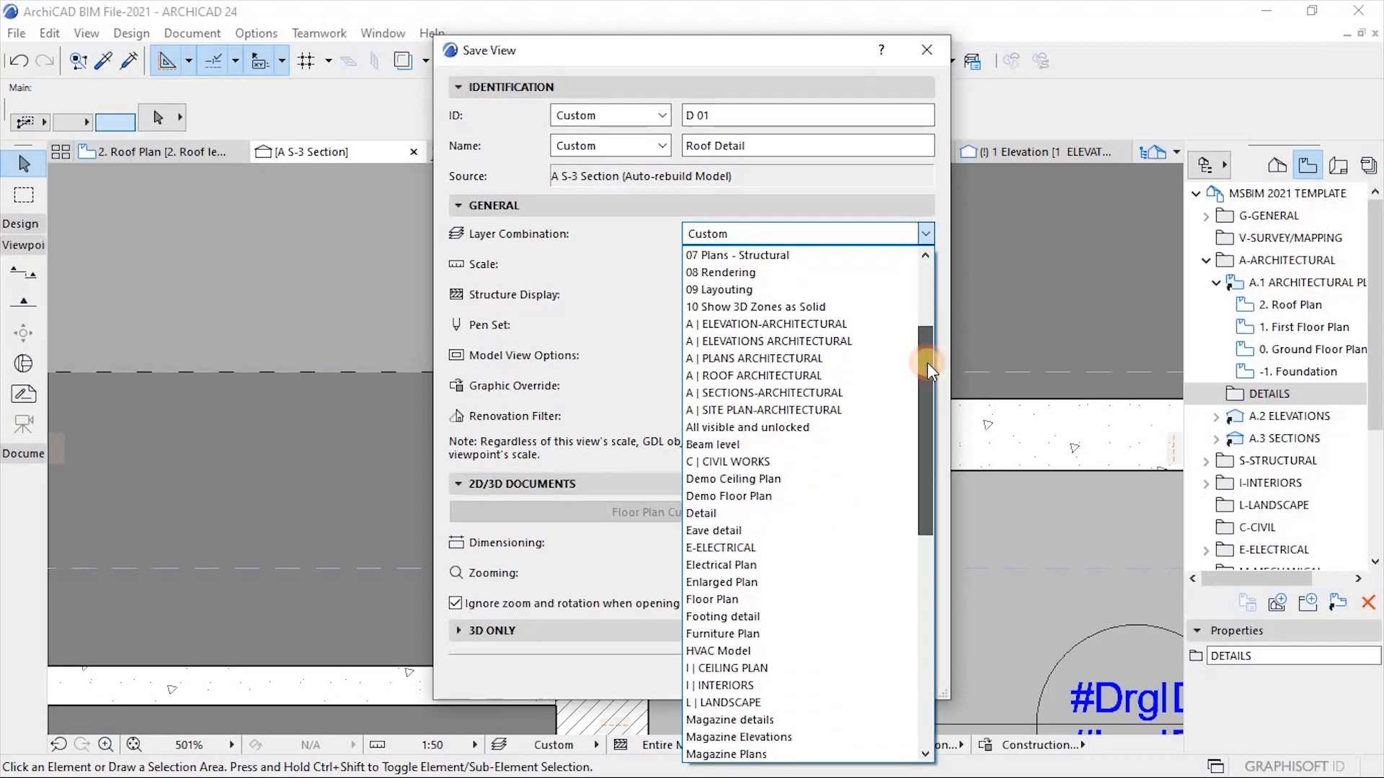
{"action": "left_click", "coordinate": [723, 516]}
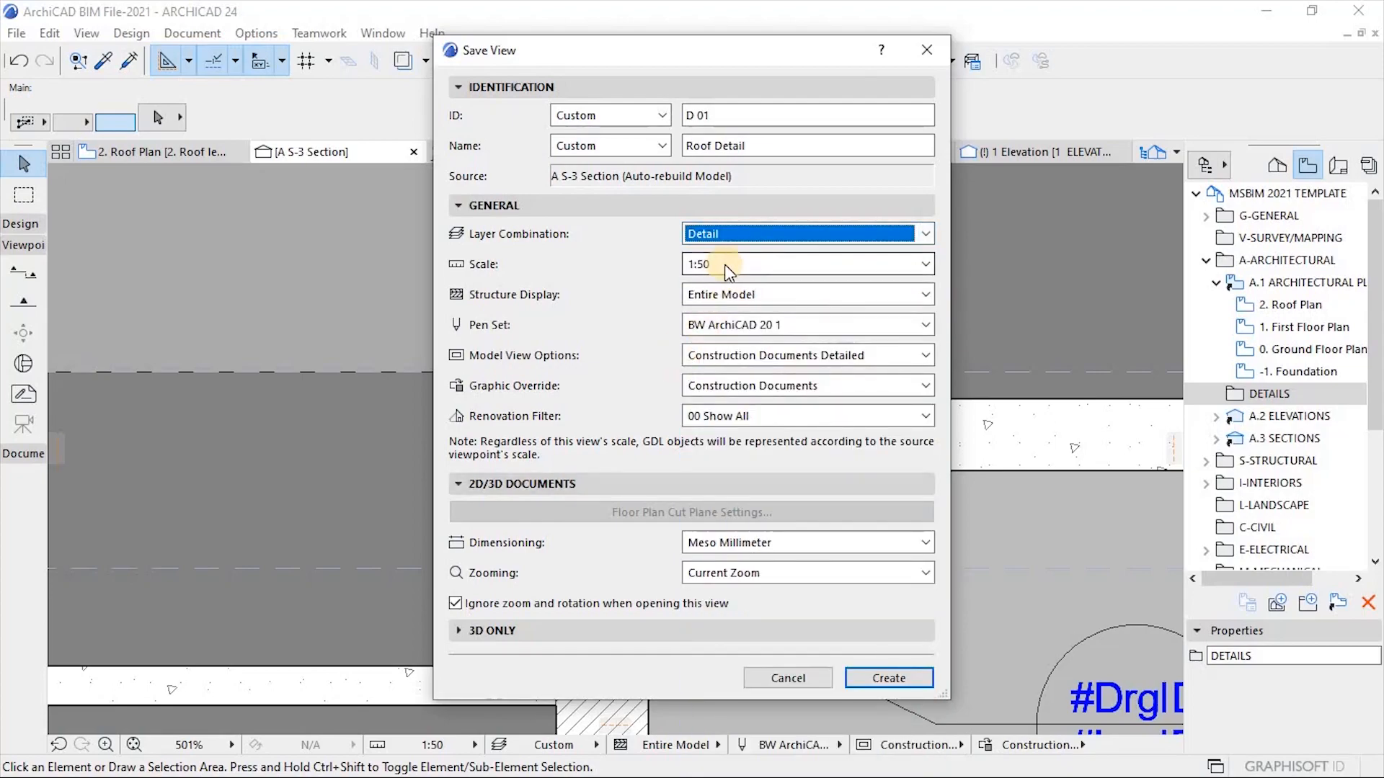
{"action": "left_click", "coordinate": [749, 265]}
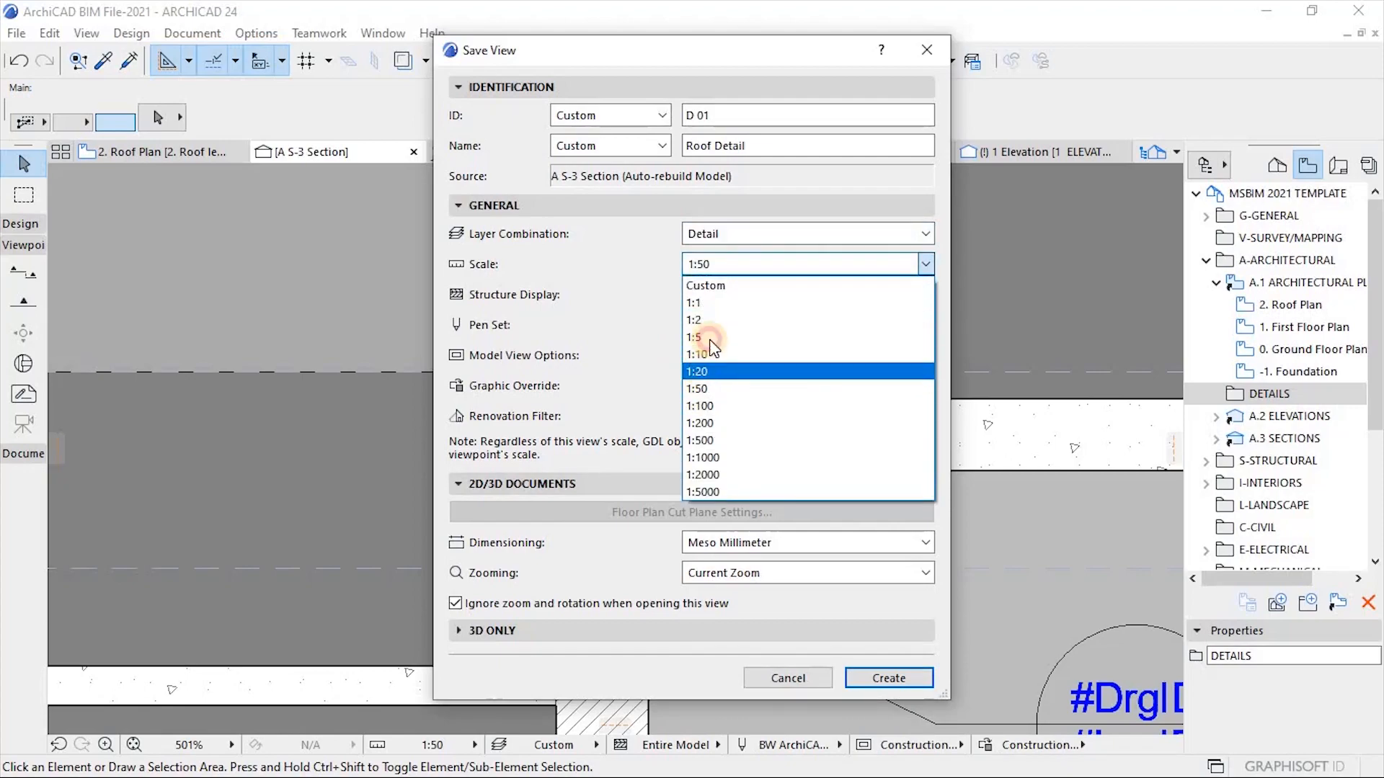
{"action": "left_click", "coordinate": [701, 371]}
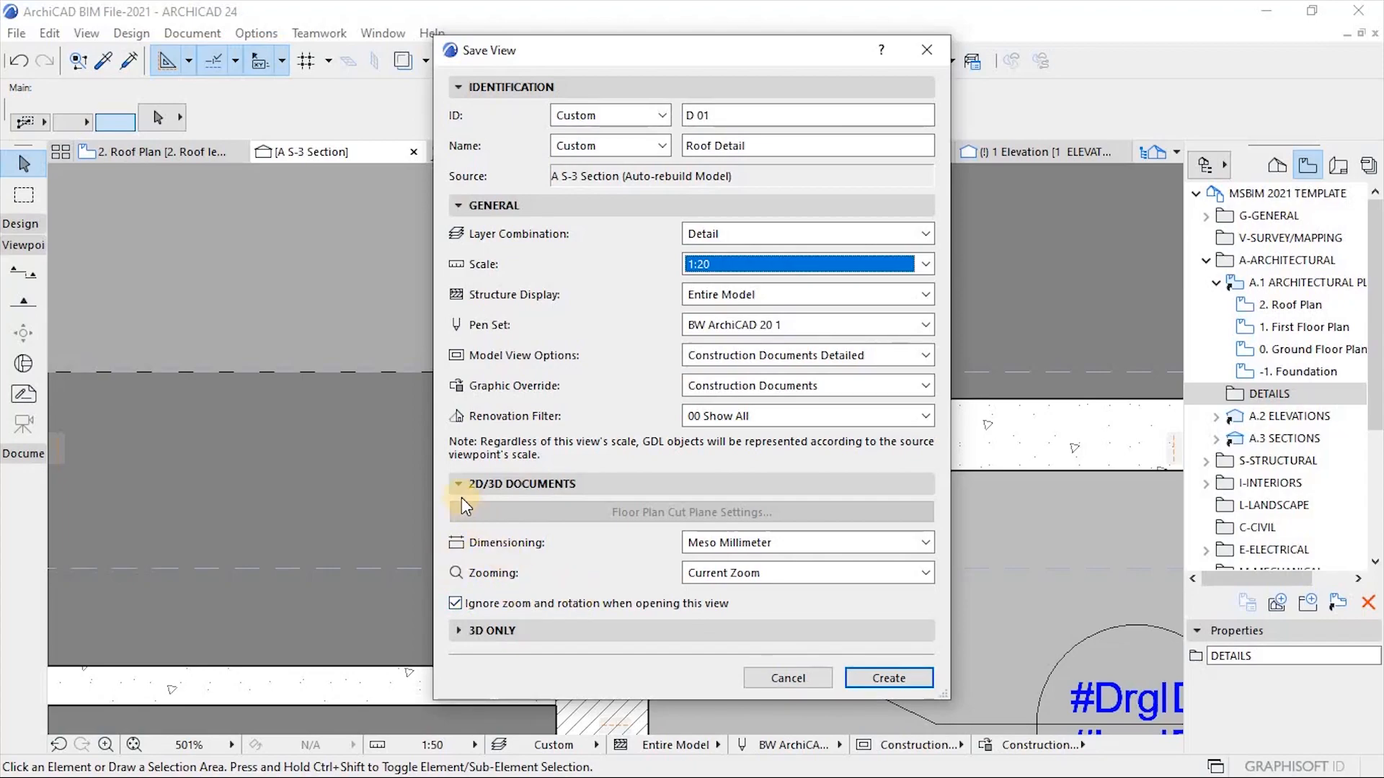
{"action": "left_click", "coordinate": [751, 578]}
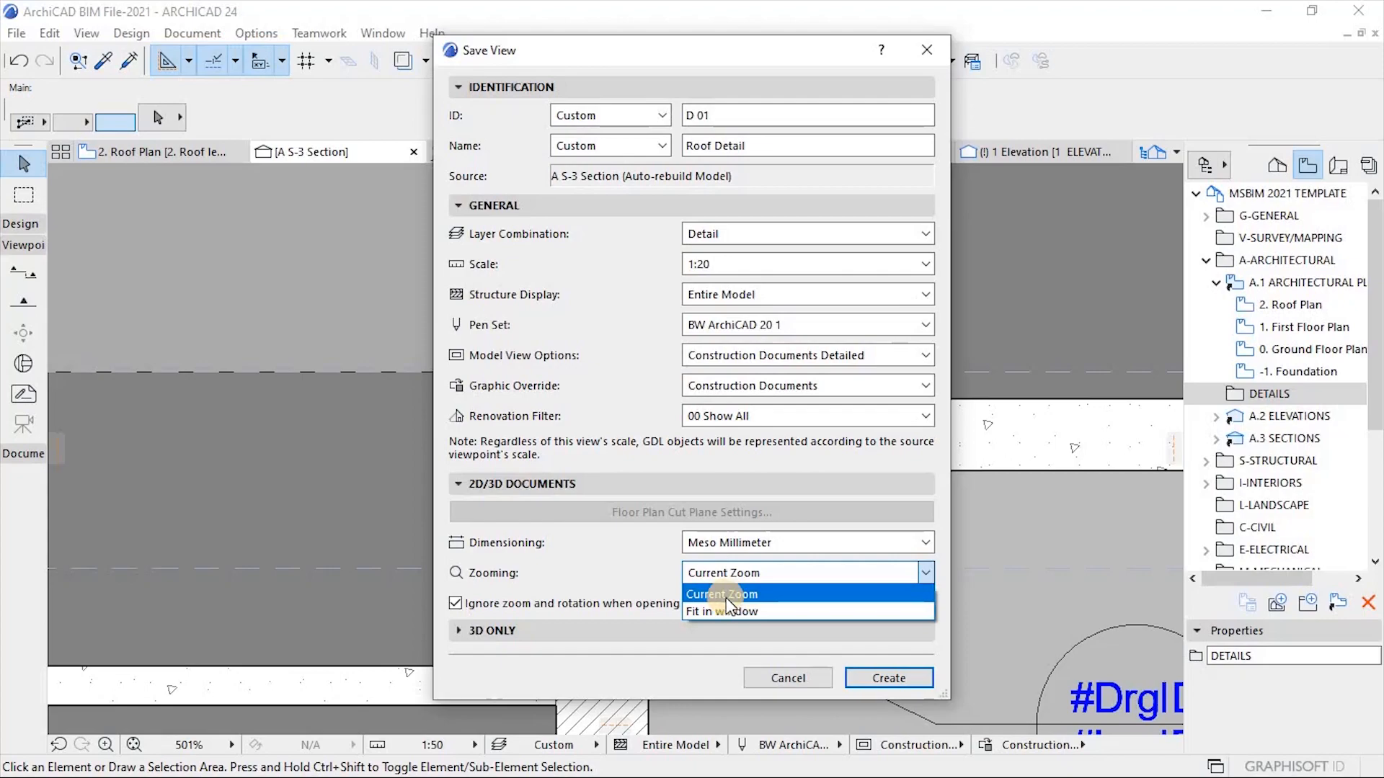
{"action": "left_click", "coordinate": [725, 595]}
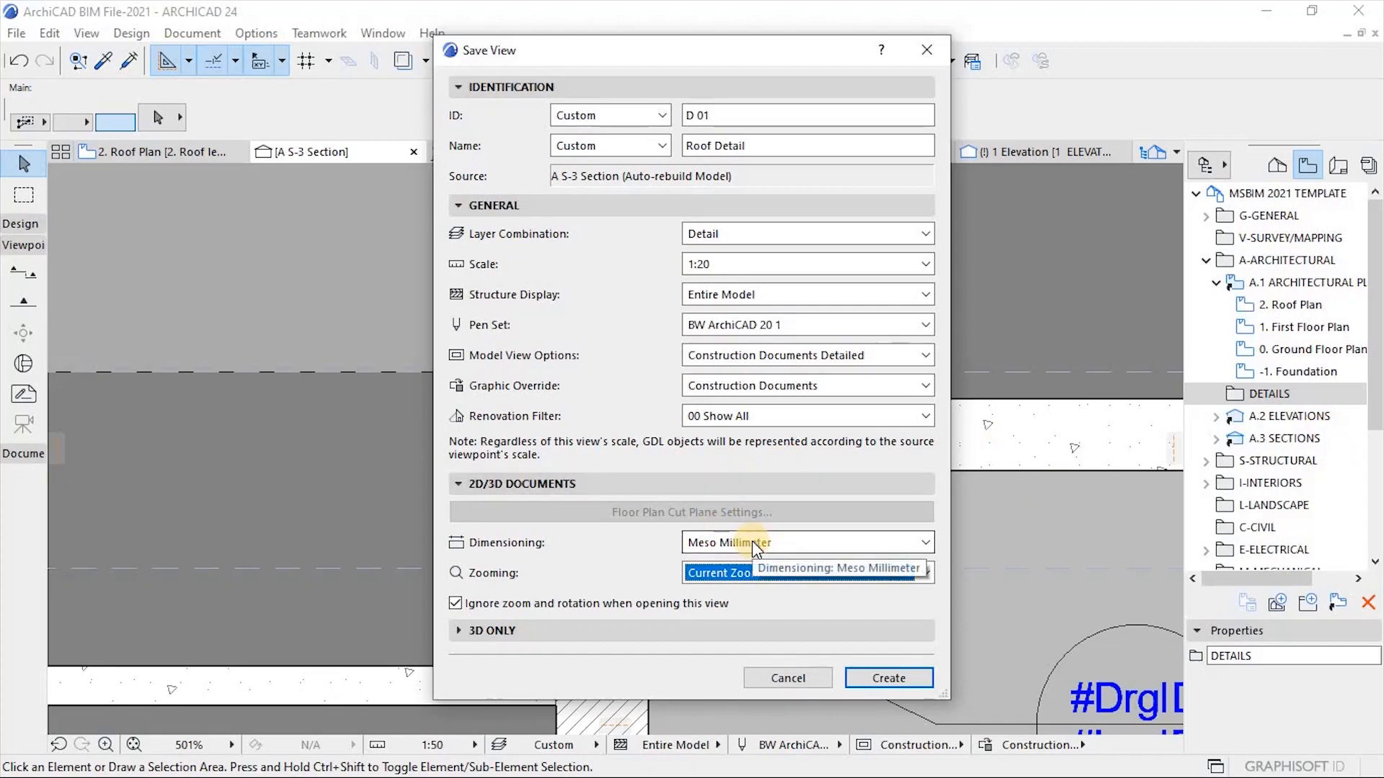
{"action": "left_click", "coordinate": [888, 677]}
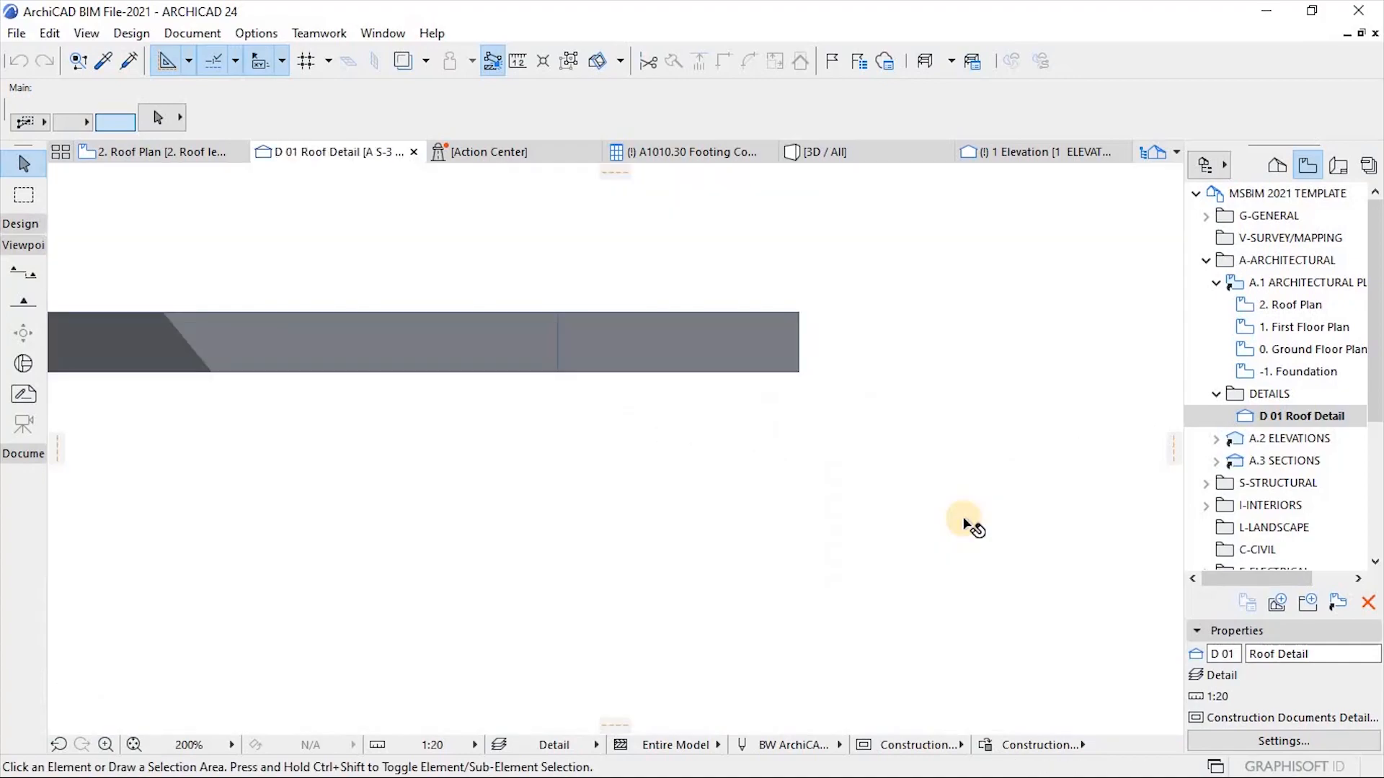
Show every layer in the Detail layer combination, update the combination and apply it to the view.
{"action": "scroll", "coordinate": [995, 555], "scroll_direction": "down", "scroll_amount": 5}
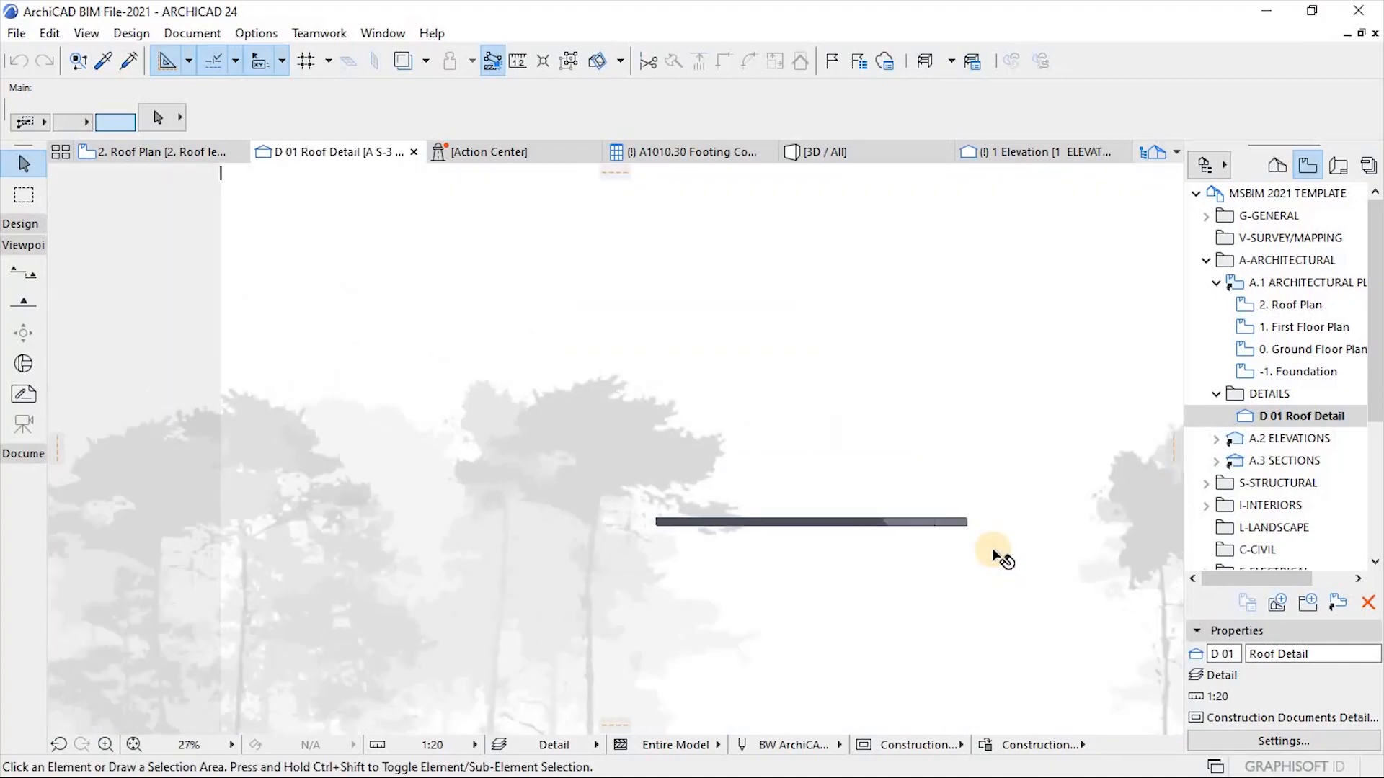
{"action": "scroll", "coordinate": [611, 433], "scroll_direction": "down", "scroll_amount": 2}
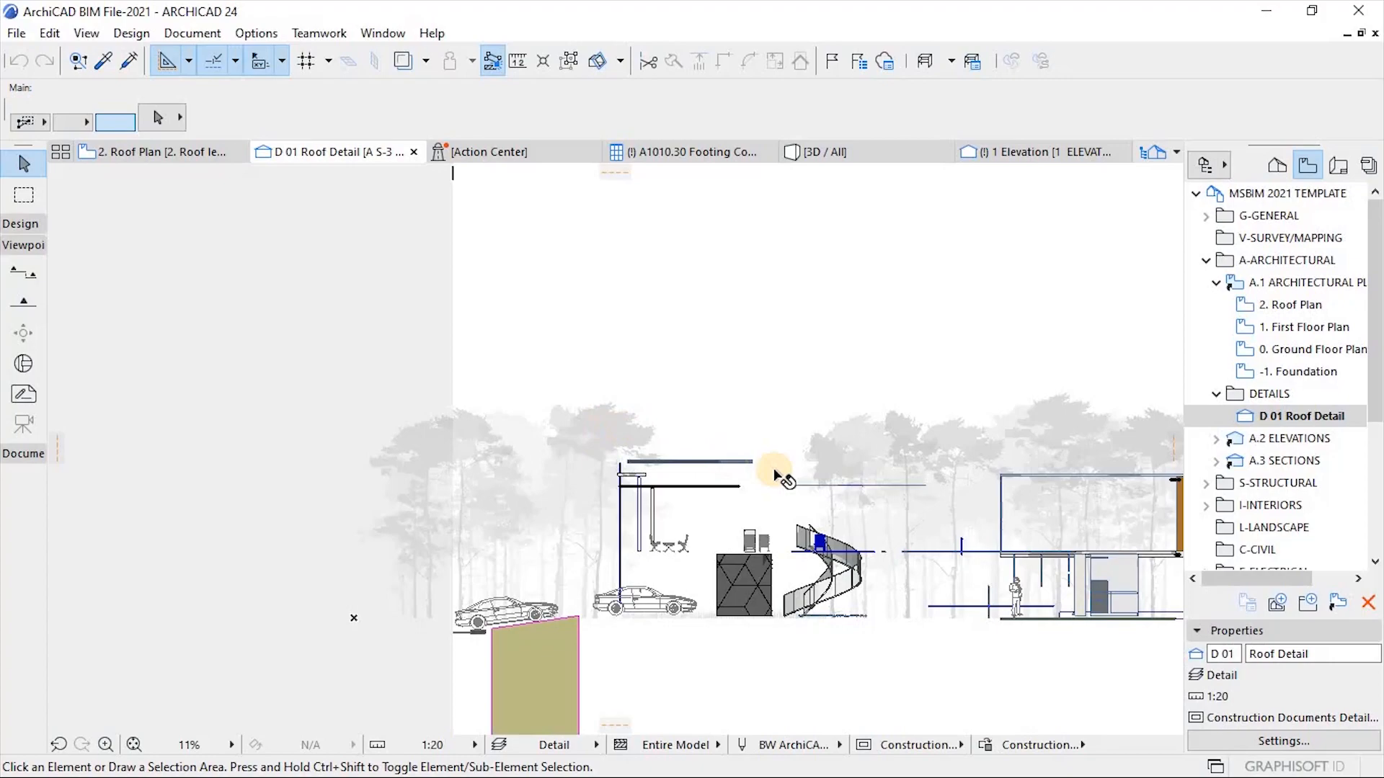
{"action": "scroll", "coordinate": [619, 525], "scroll_direction": "up", "scroll_amount": 5}
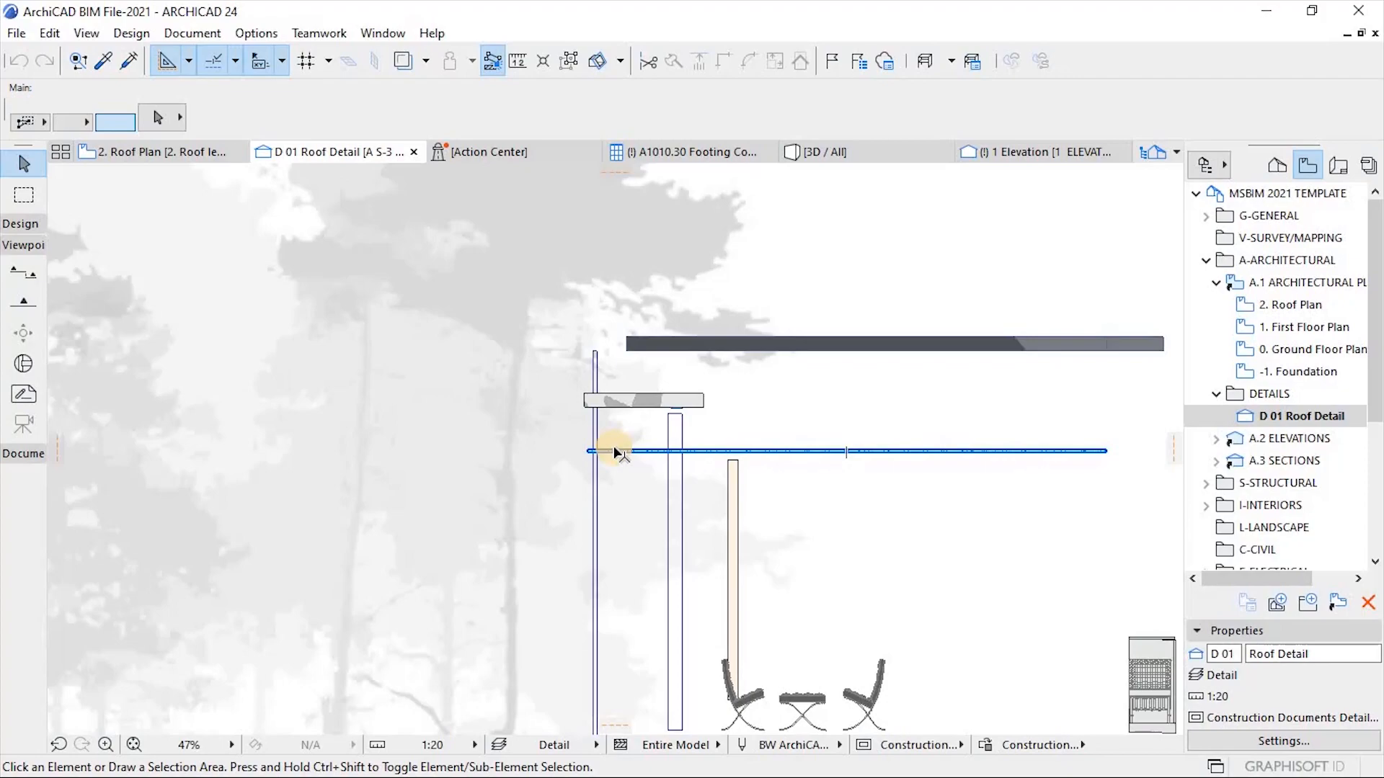
{"action": "key", "text": "ctrl+l"}
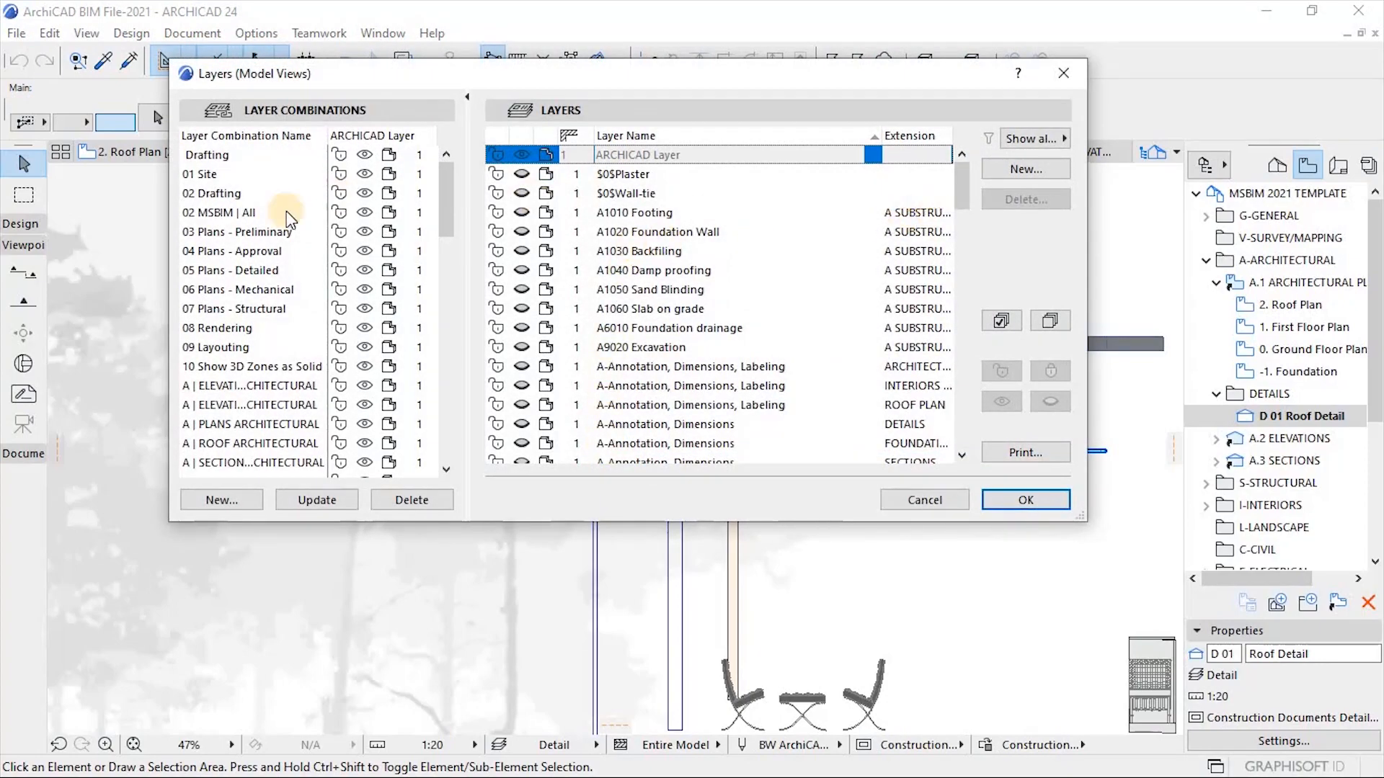
{"action": "scroll", "coordinate": [290, 405], "scroll_direction": "down", "scroll_amount": 1}
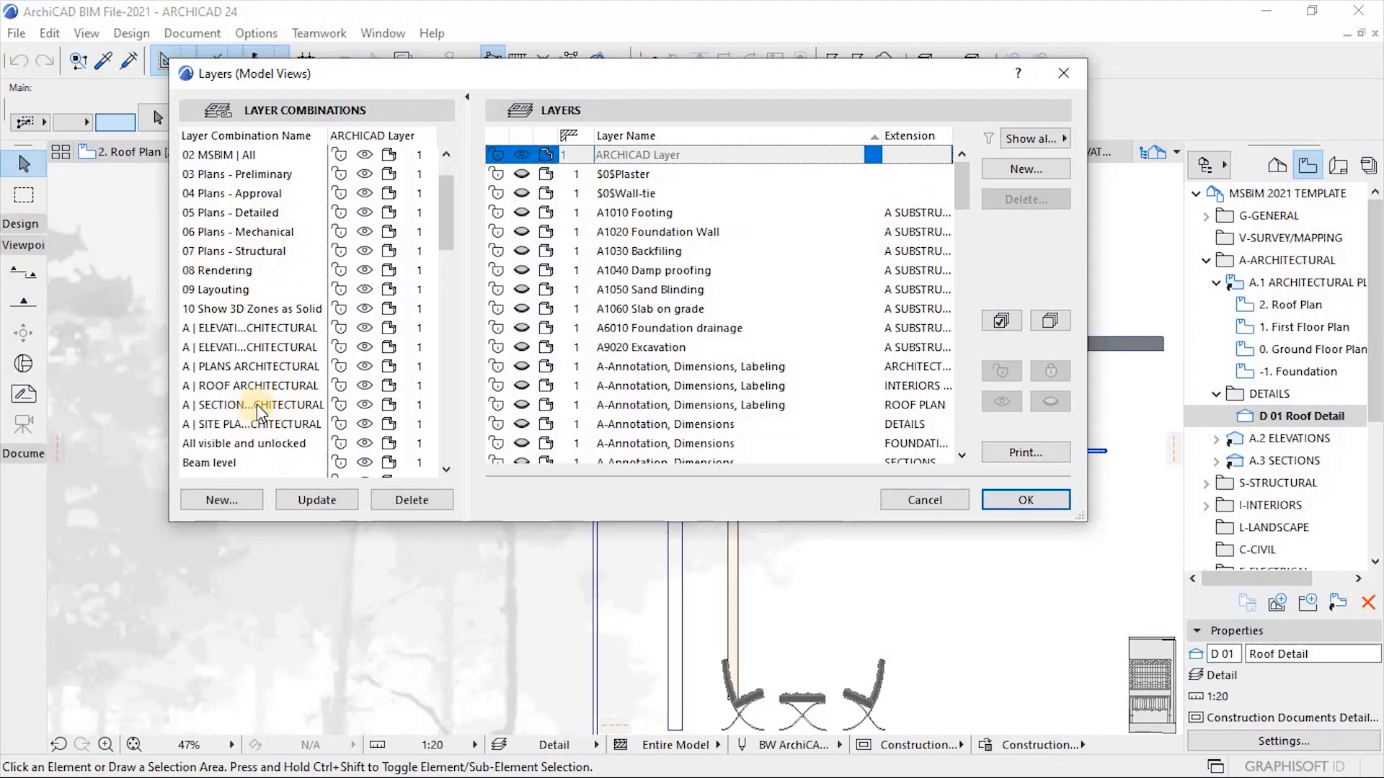
{"action": "scroll", "coordinate": [242, 288], "scroll_direction": "down", "scroll_amount": 3}
{"action": "left_click", "coordinate": [418, 369]}
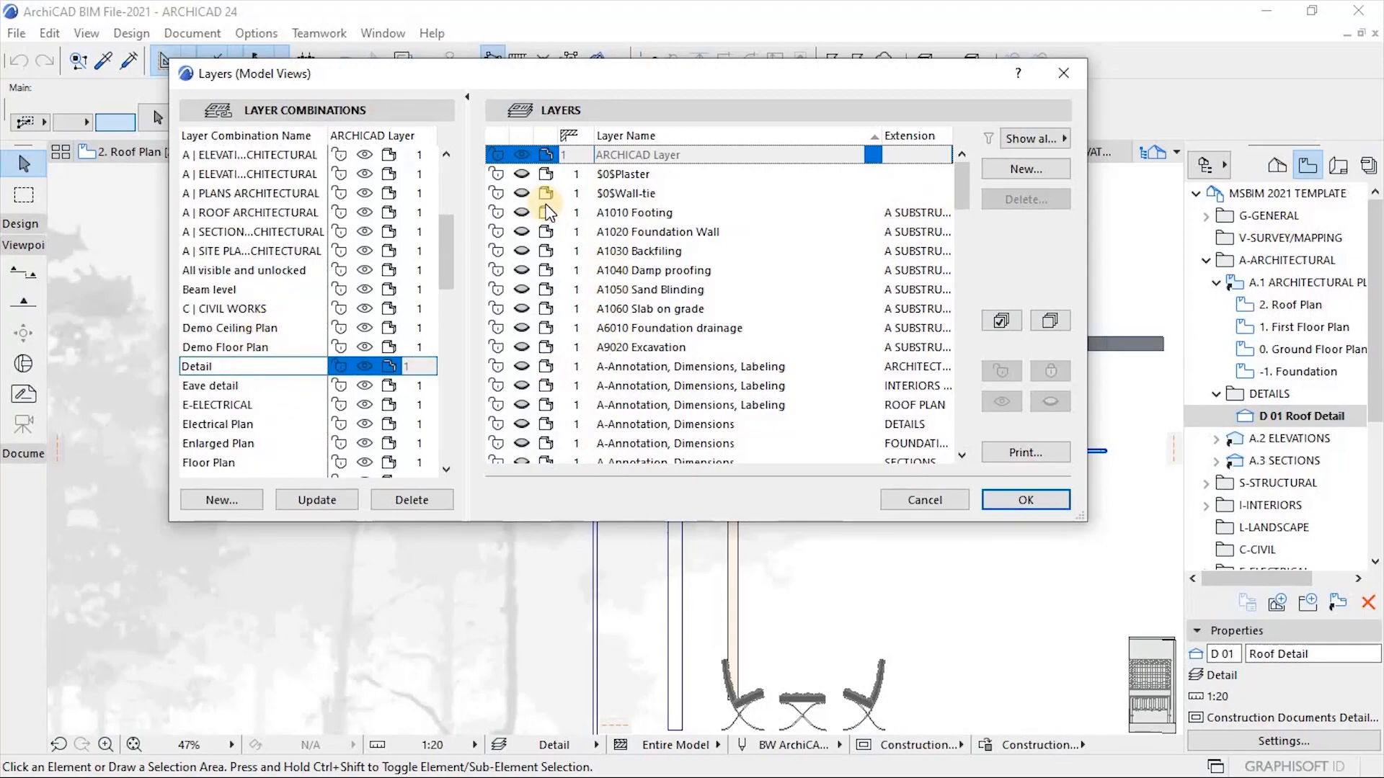
{"action": "left_click", "coordinate": [1001, 320]}
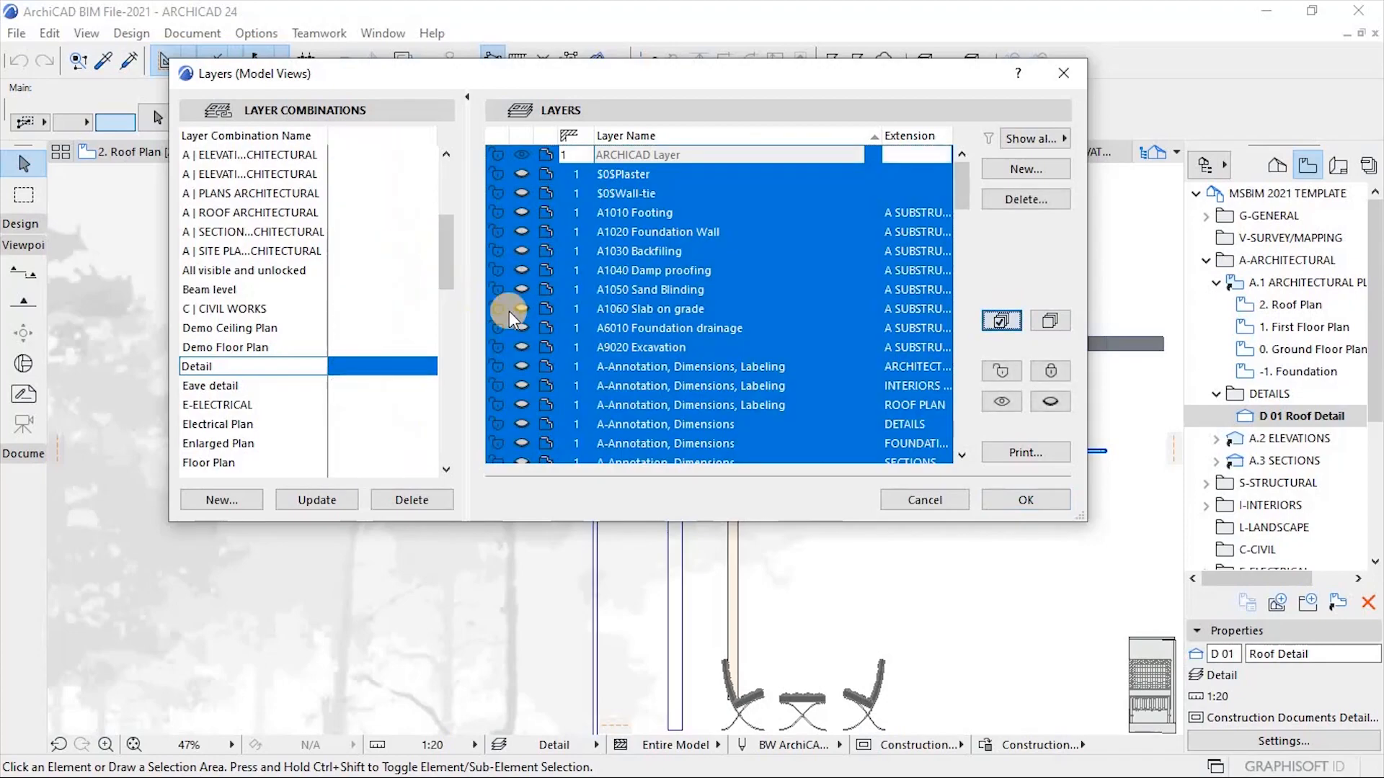
{"action": "left_click", "coordinate": [522, 290]}
{"action": "left_click", "coordinate": [314, 500]}
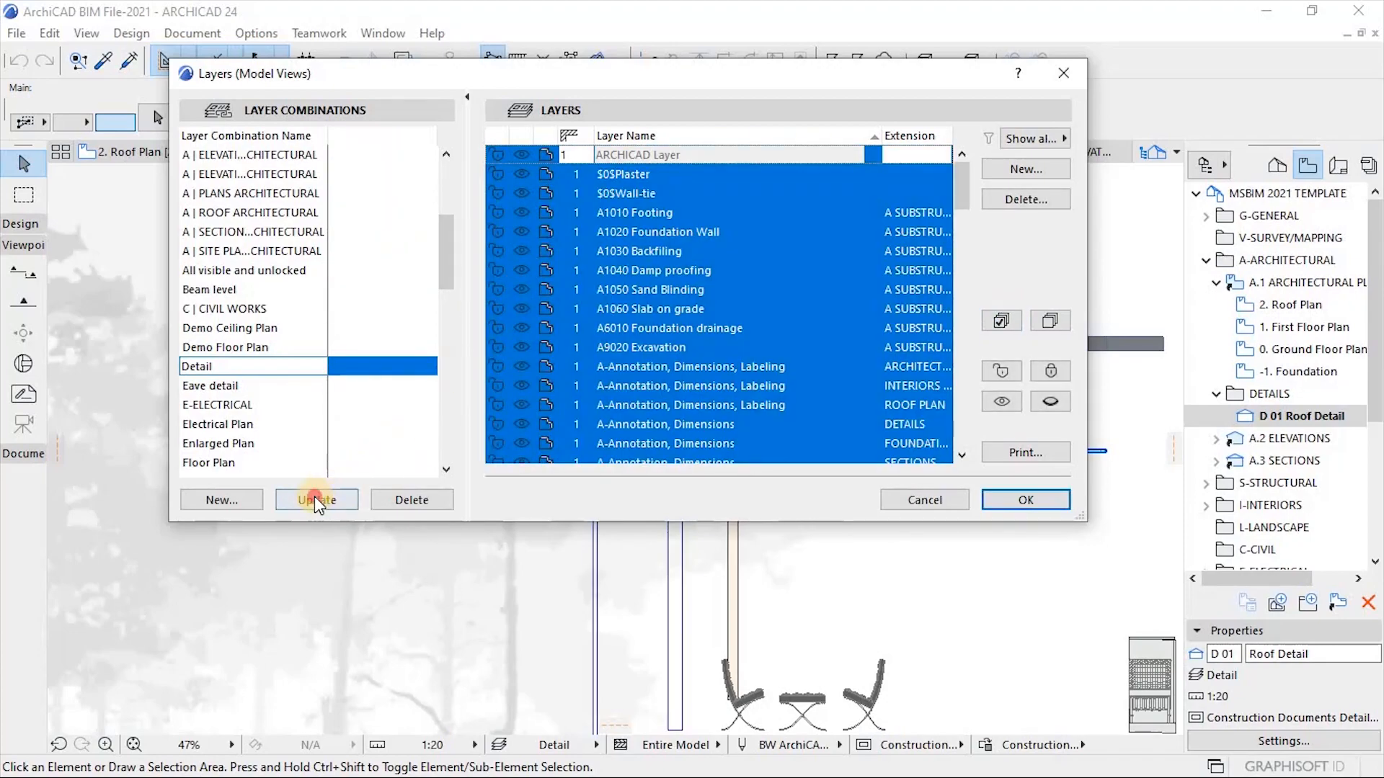
{"action": "left_click", "coordinate": [1009, 500]}
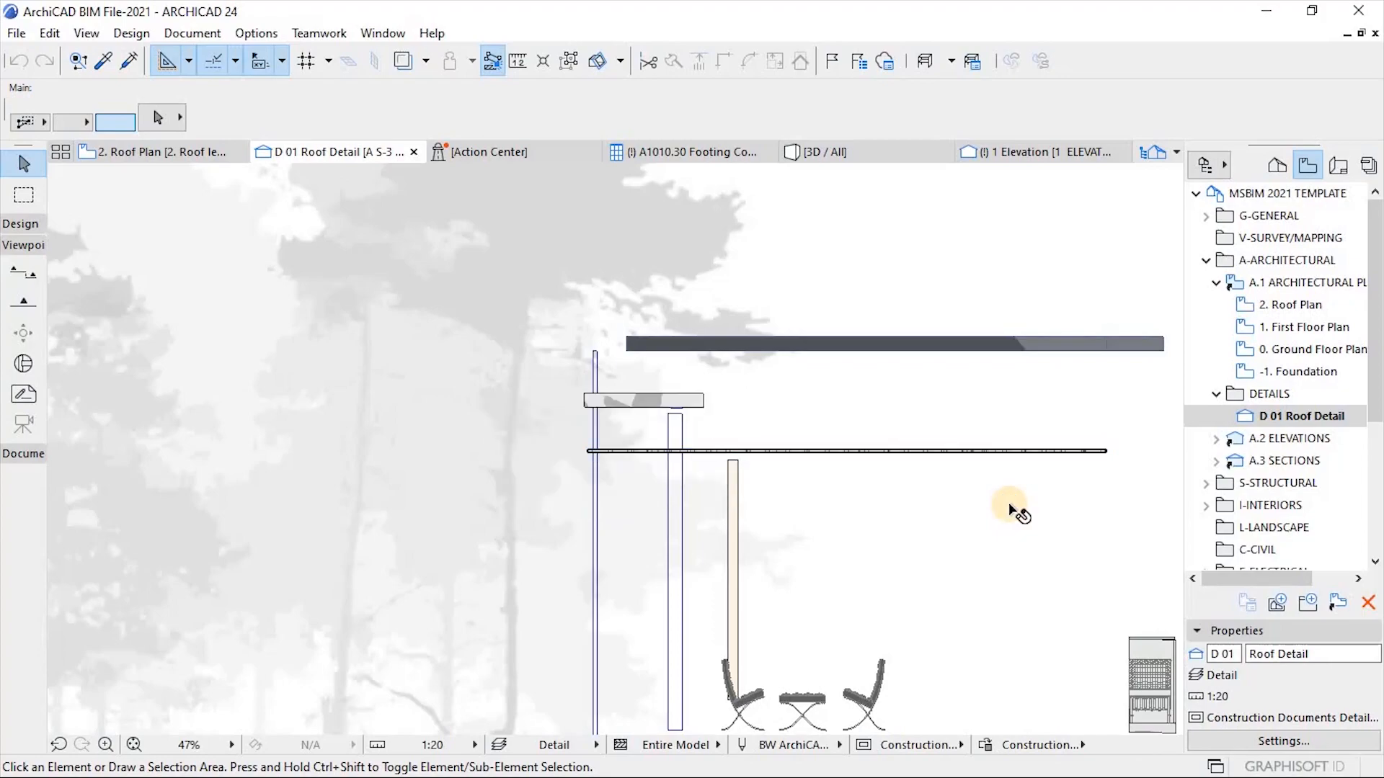
Open the A S-2 Section view and return to the D 01 Roof Detail view to compare how they open.
{"action": "left_click", "coordinate": [1291, 419]}
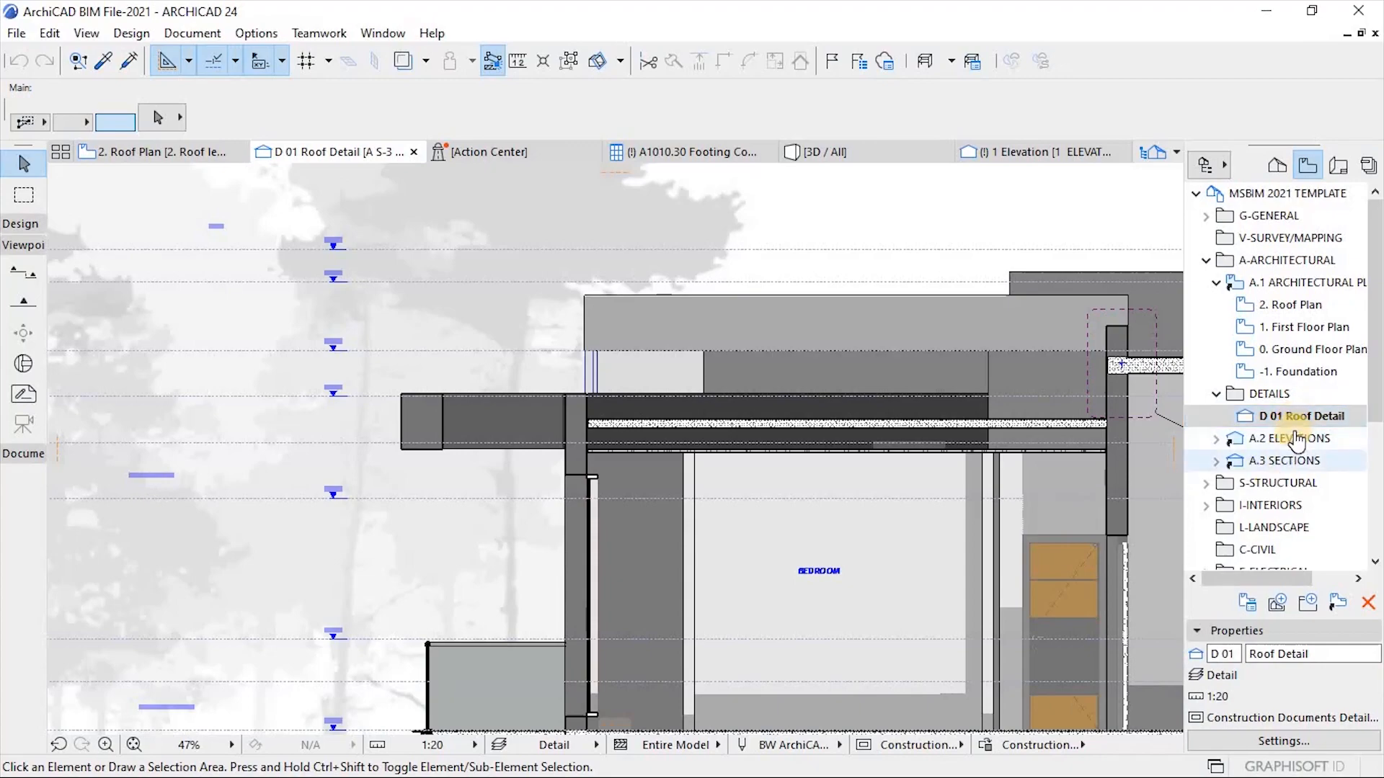
{"action": "left_click", "coordinate": [1216, 461]}
{"action": "left_click", "coordinate": [1297, 493]}
{"action": "double_click", "coordinate": [1298, 494]}
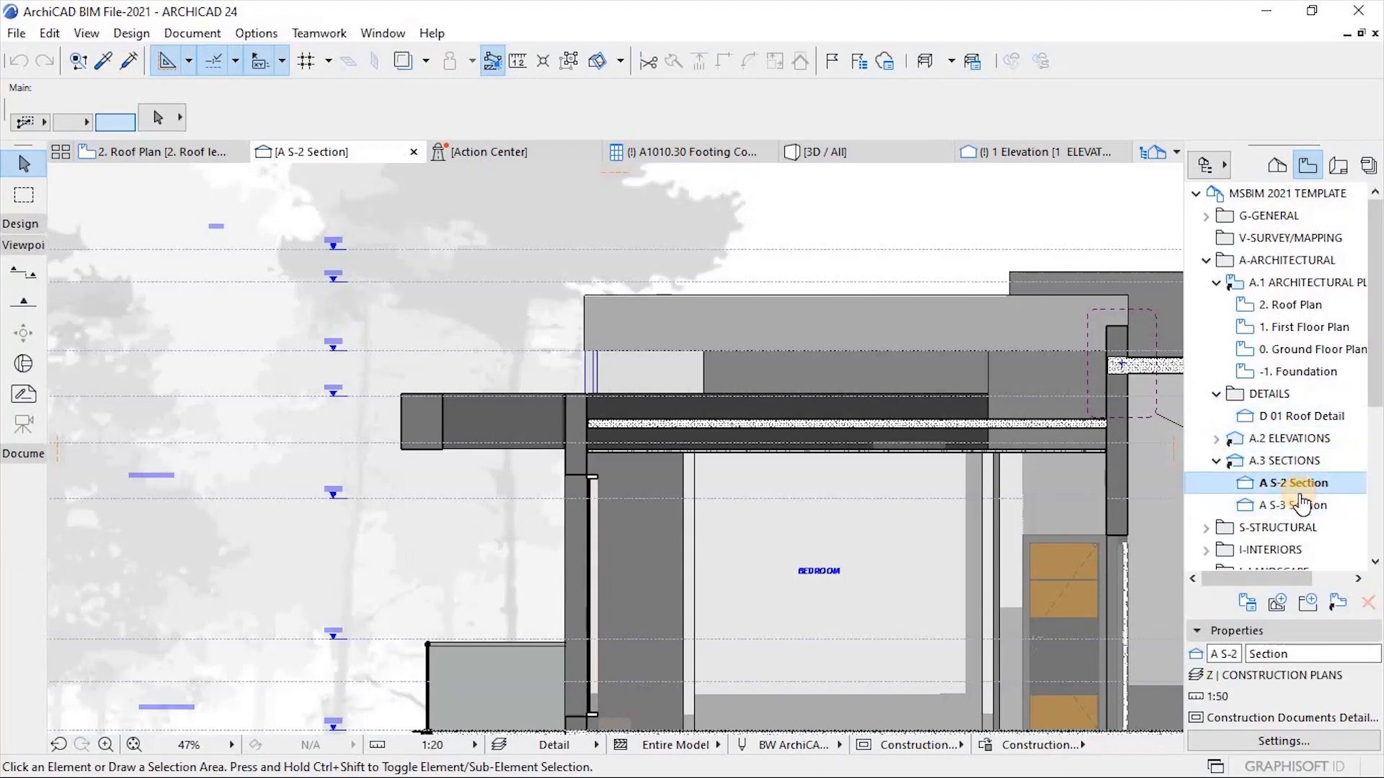
{"action": "left_click", "coordinate": [1301, 418]}
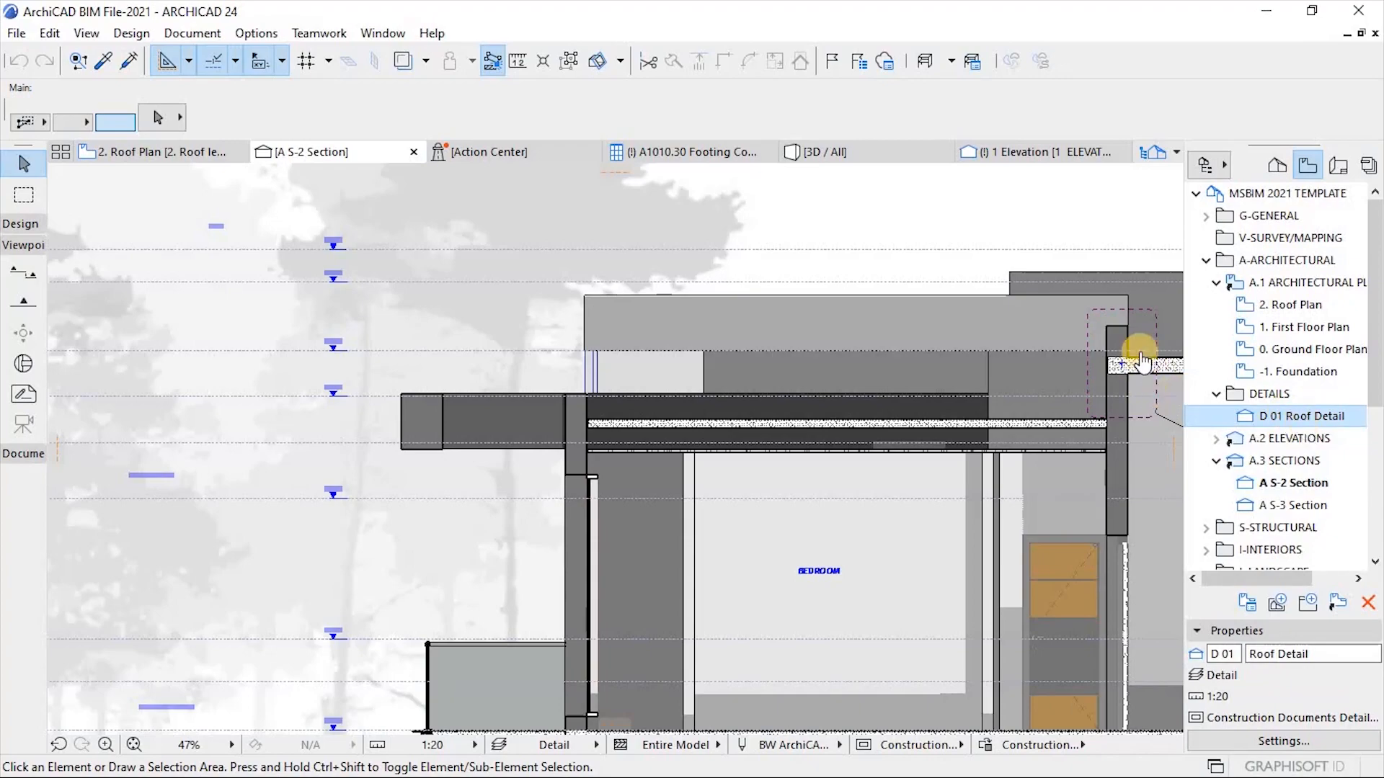
{"action": "left_click", "coordinate": [1274, 474]}
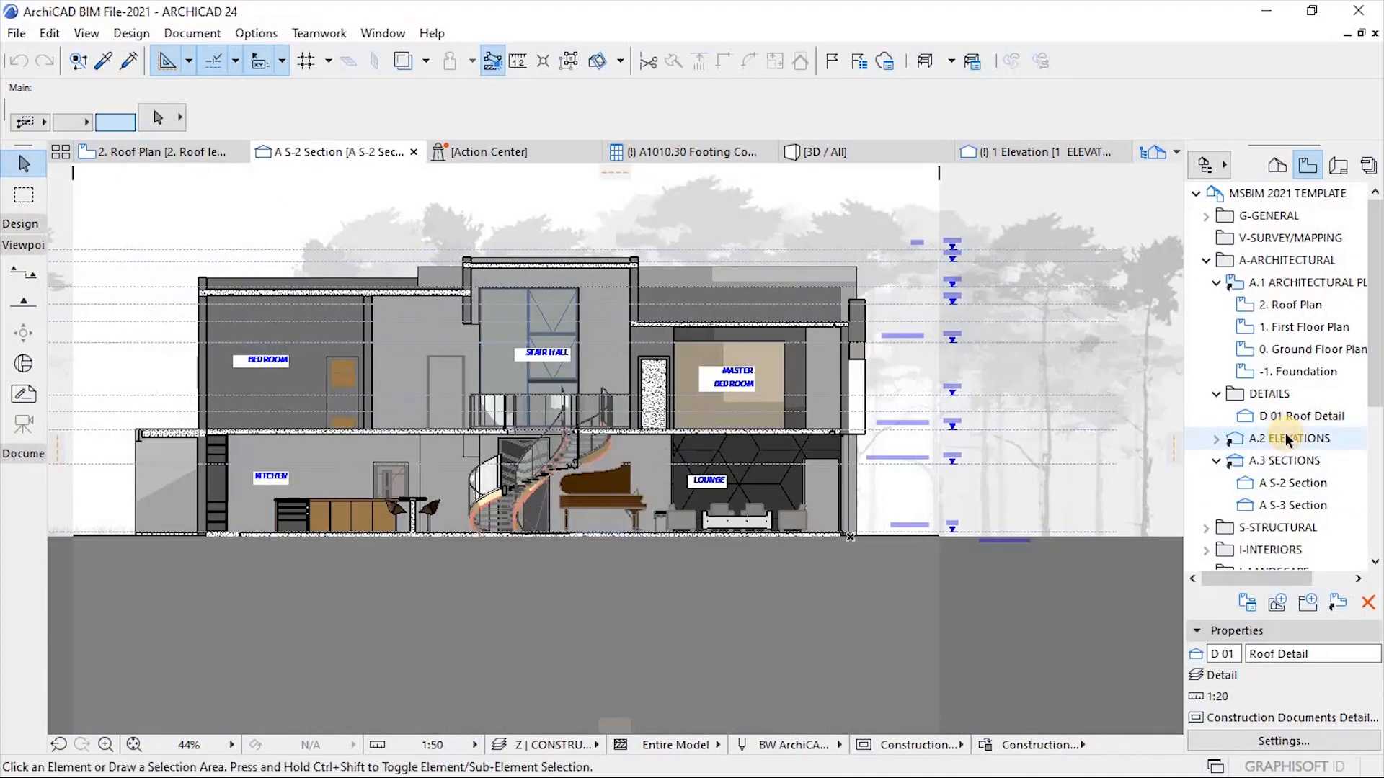
{"action": "double_click", "coordinate": [1292, 418]}
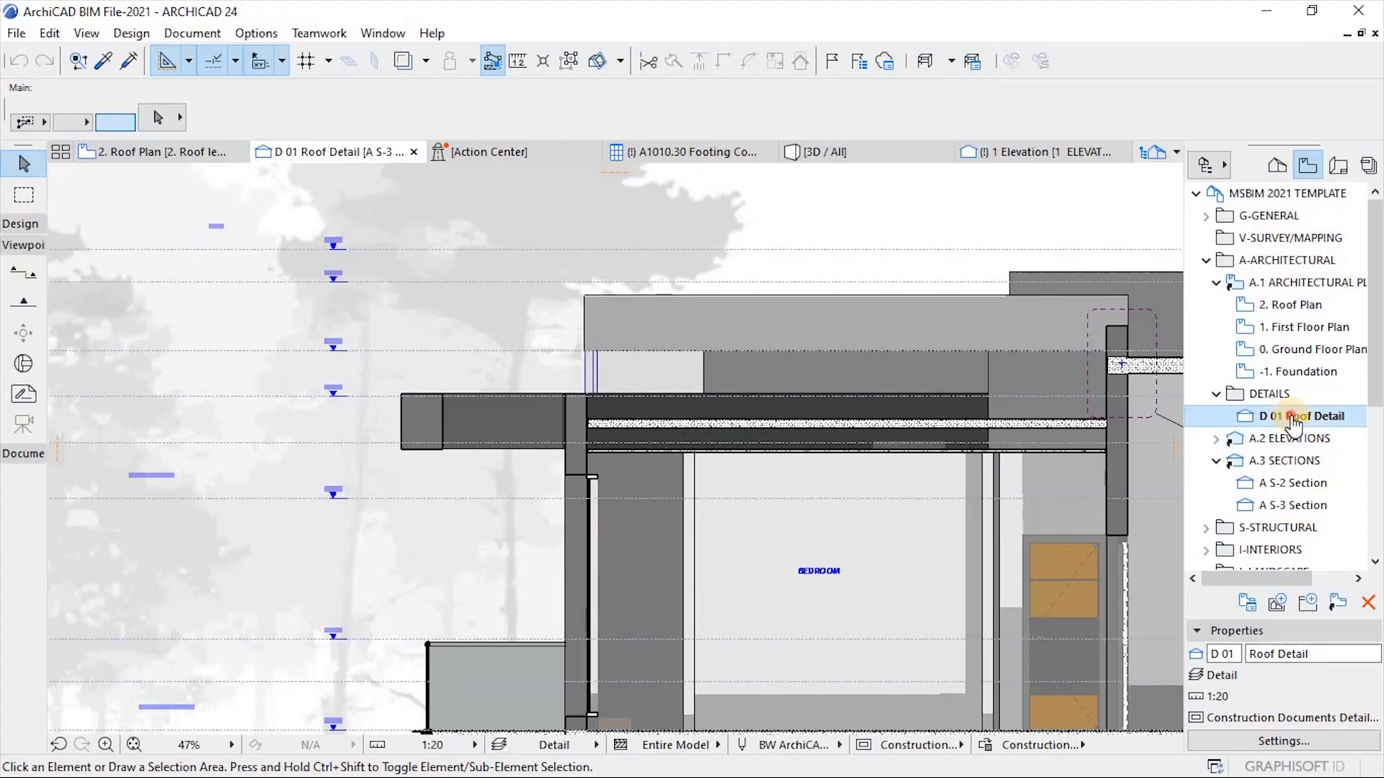
Review the view settings of D 01 Roof Detail and close them without saving.
{"action": "right_click", "coordinate": [1290, 416]}
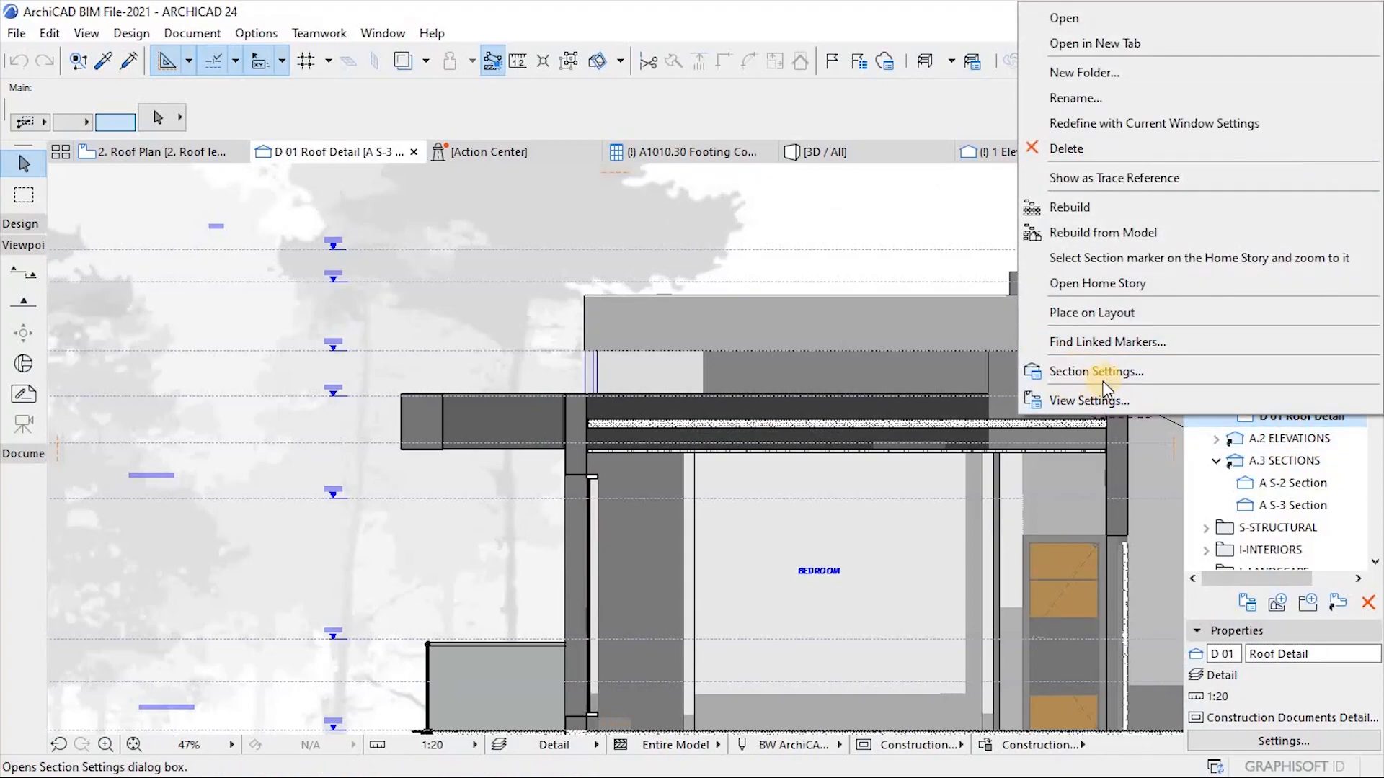
{"action": "left_click", "coordinate": [1087, 400]}
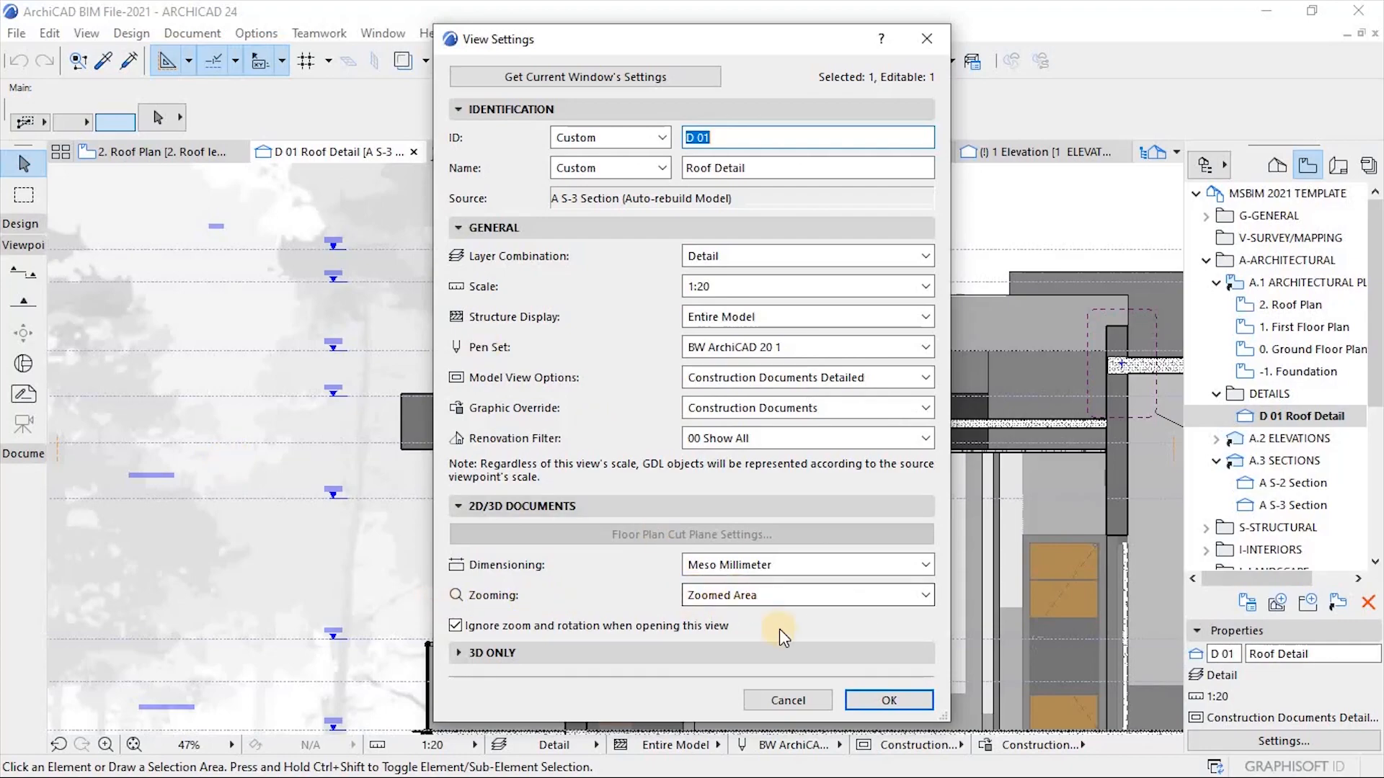
{"action": "left_click", "coordinate": [780, 704]}
Move the detail marker's head up to just below the roof slab so that its leader runs horizontally from the boundary.
{"action": "scroll", "coordinate": [505, 534], "scroll_direction": "down", "scroll_amount": 4}
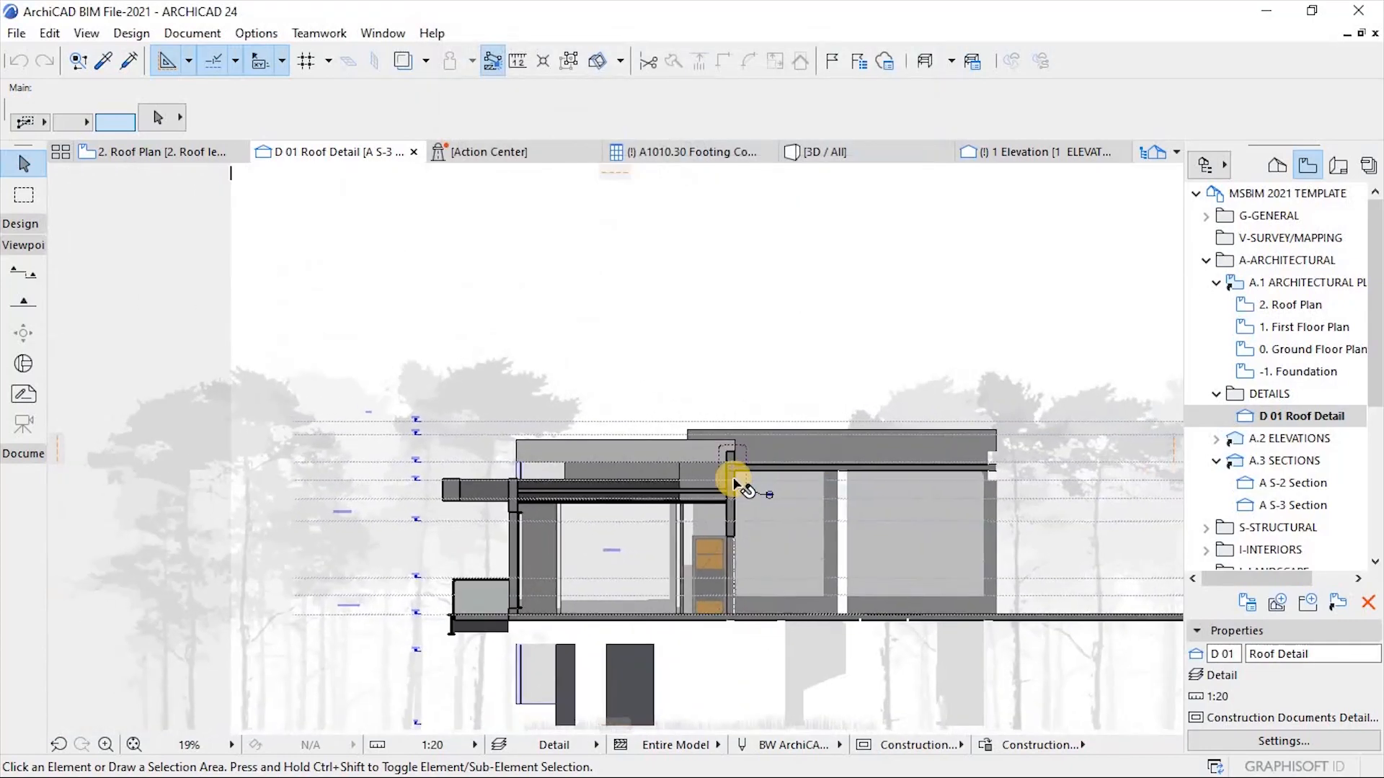
{"action": "scroll", "coordinate": [729, 462], "scroll_direction": "up", "scroll_amount": 4}
{"action": "scroll", "coordinate": [710, 448], "scroll_direction": "up", "scroll_amount": 5}
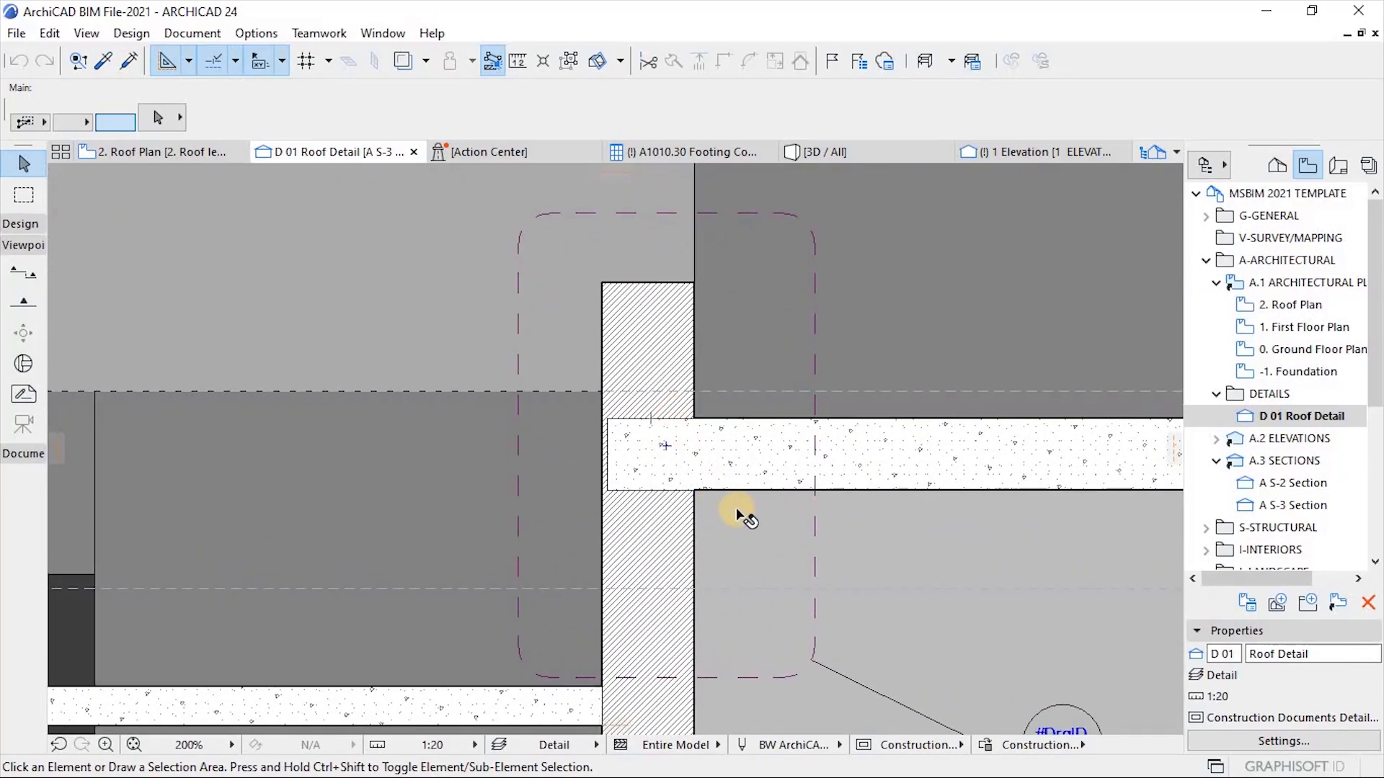
{"action": "scroll", "coordinate": [742, 513], "scroll_direction": "down", "scroll_amount": 1}
{"action": "left_click", "coordinate": [910, 673]}
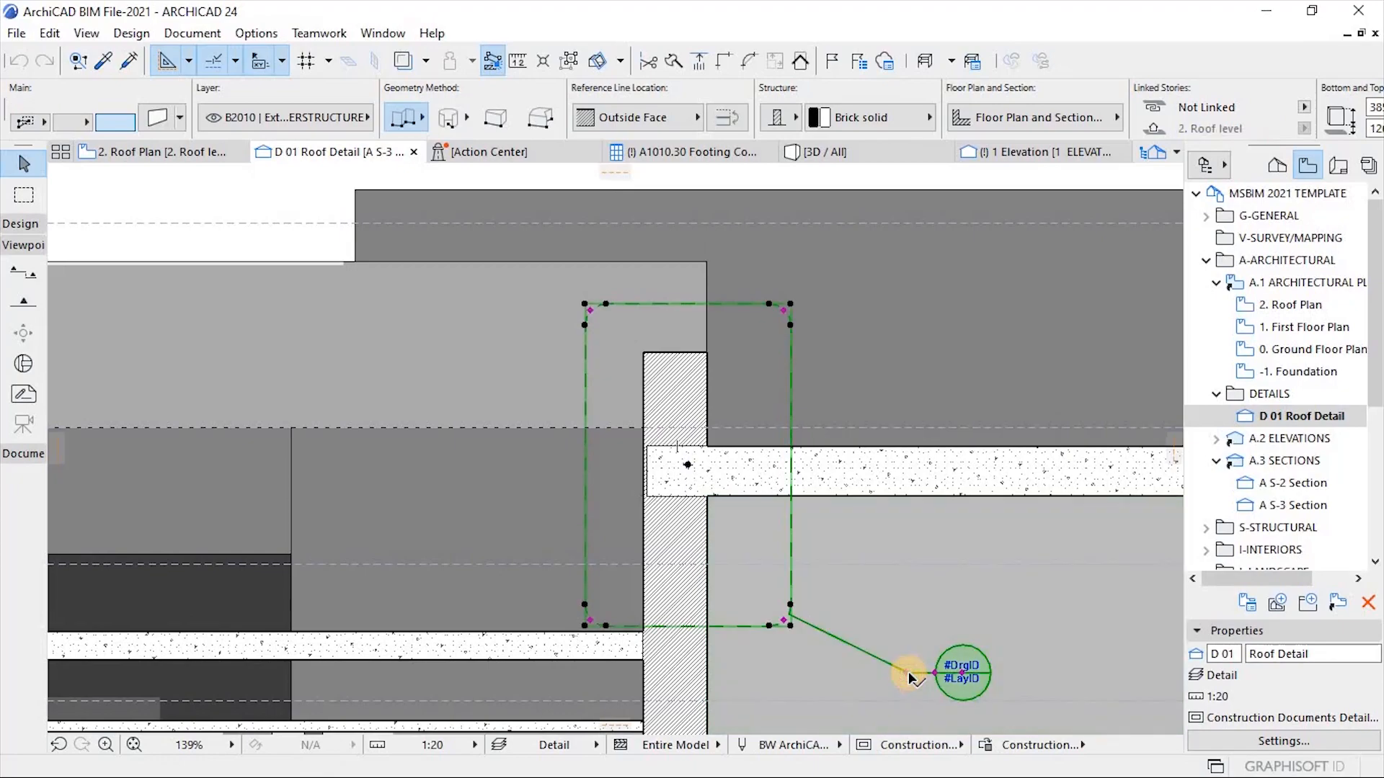
{"action": "left_click", "coordinate": [910, 673]}
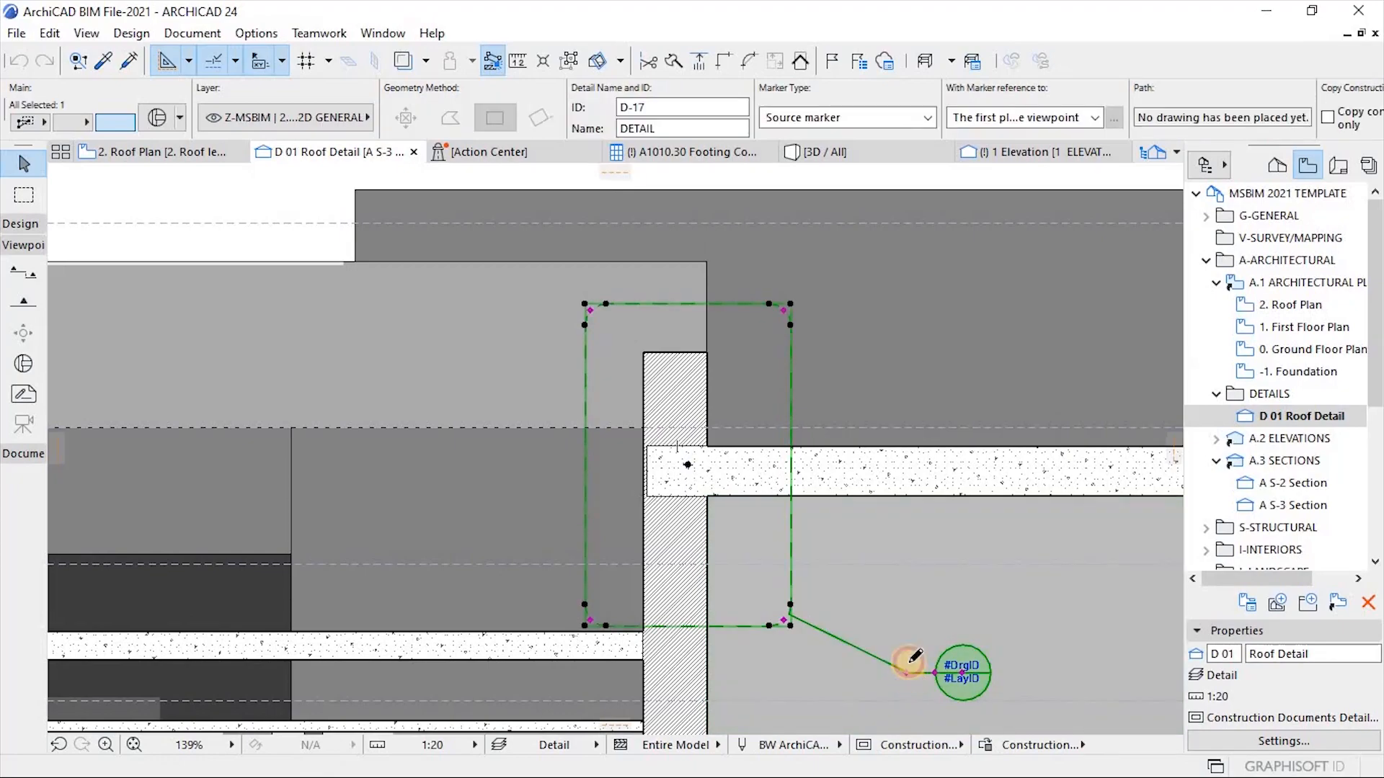
{"action": "left_click", "coordinate": [893, 547]}
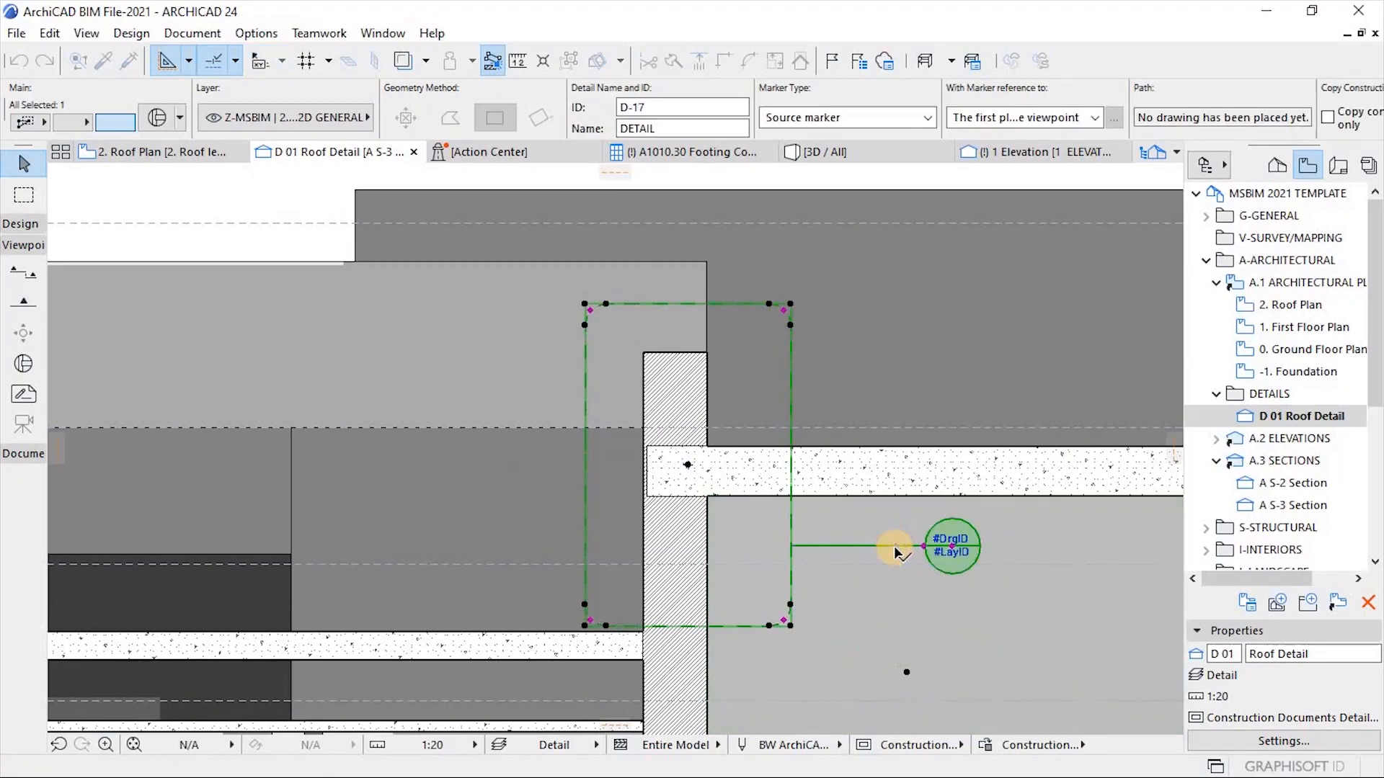
{"action": "scroll", "coordinate": [893, 546], "scroll_direction": "up", "scroll_amount": 2}
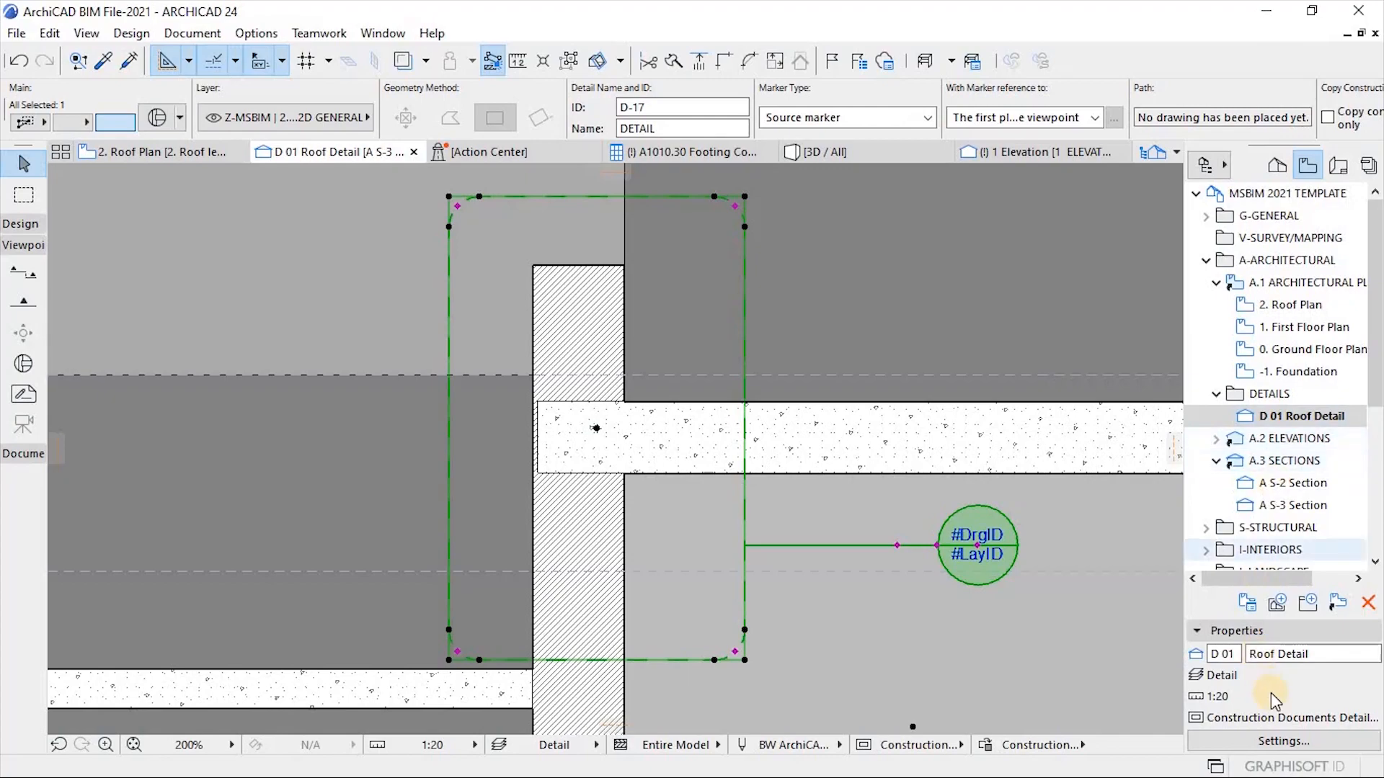
Set the zooming of the D 01 Roof Detail view to Current Zoom and save its view settings.
{"action": "right_click", "coordinate": [1310, 416]}
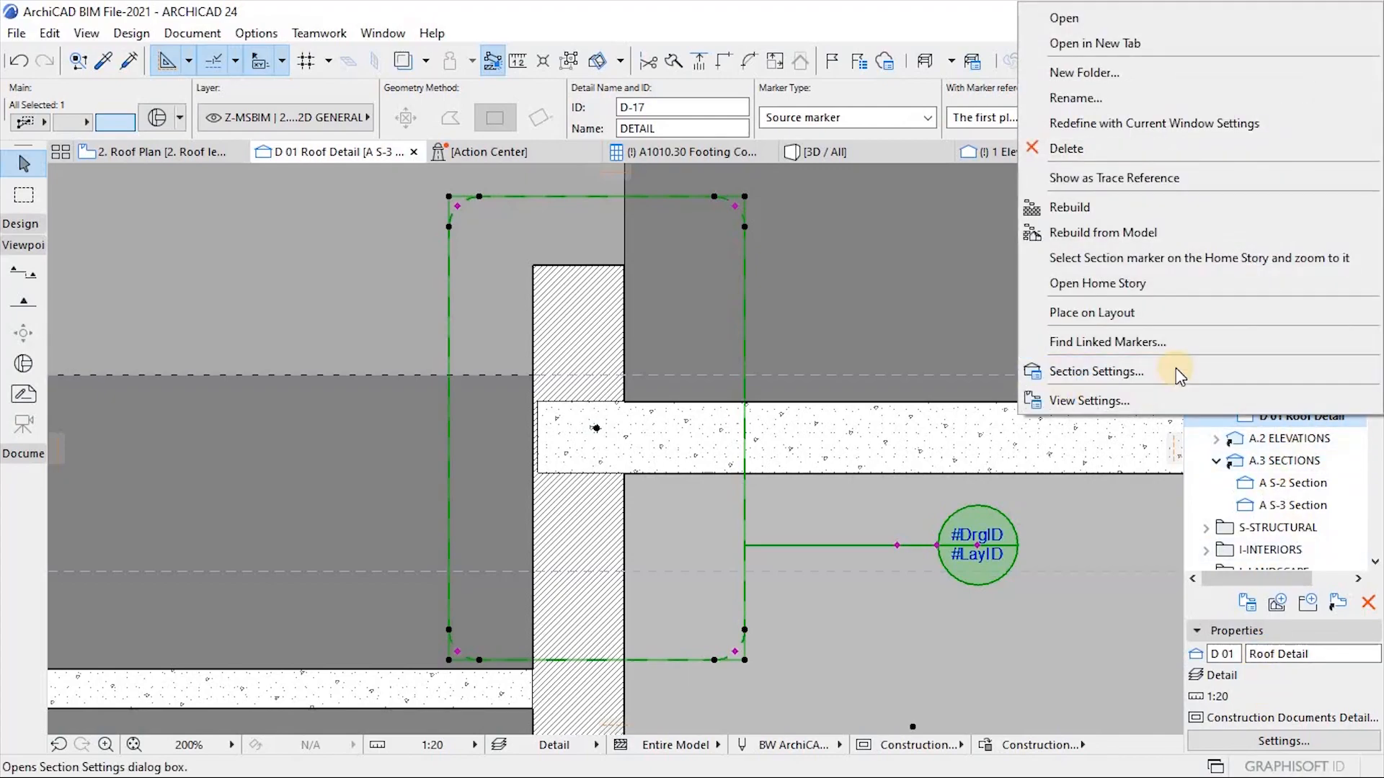
{"action": "left_click", "coordinate": [1087, 395]}
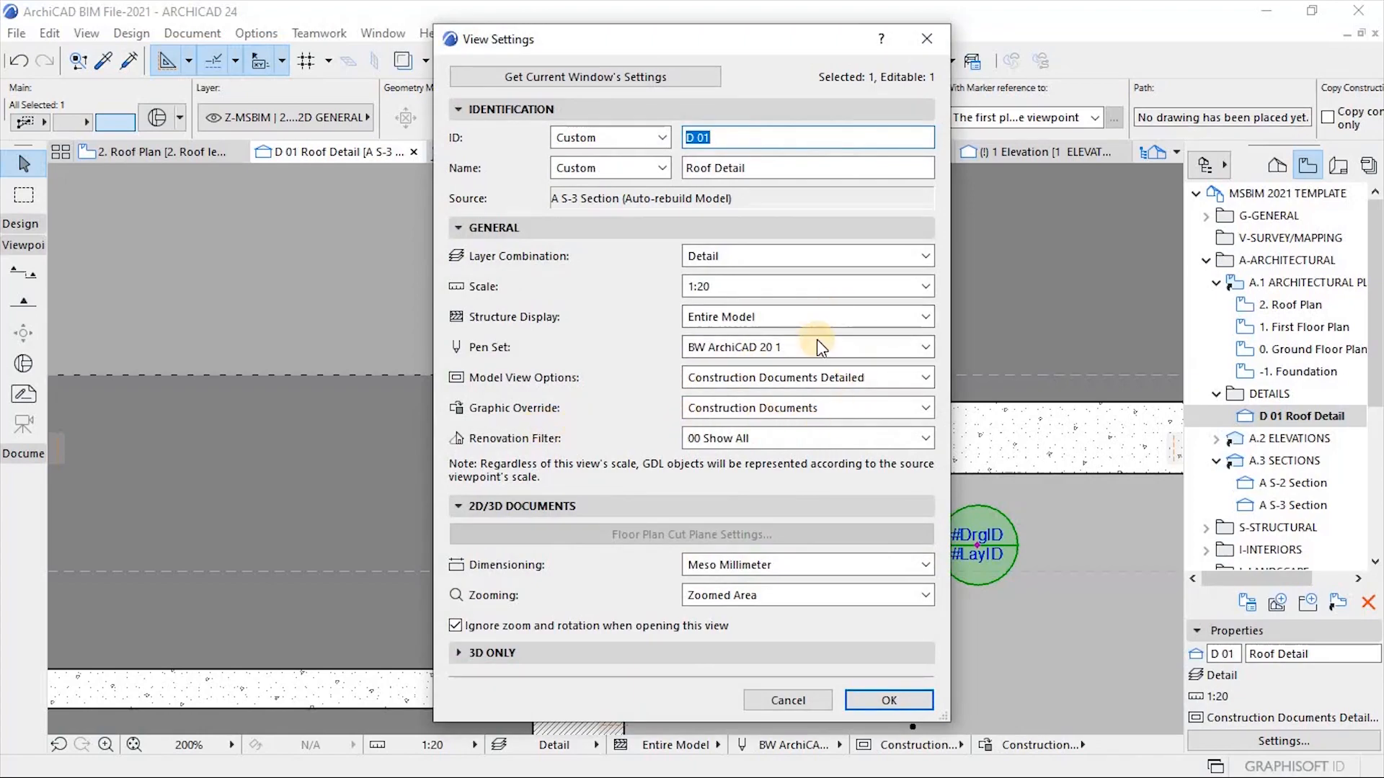
{"action": "left_click", "coordinate": [765, 595]}
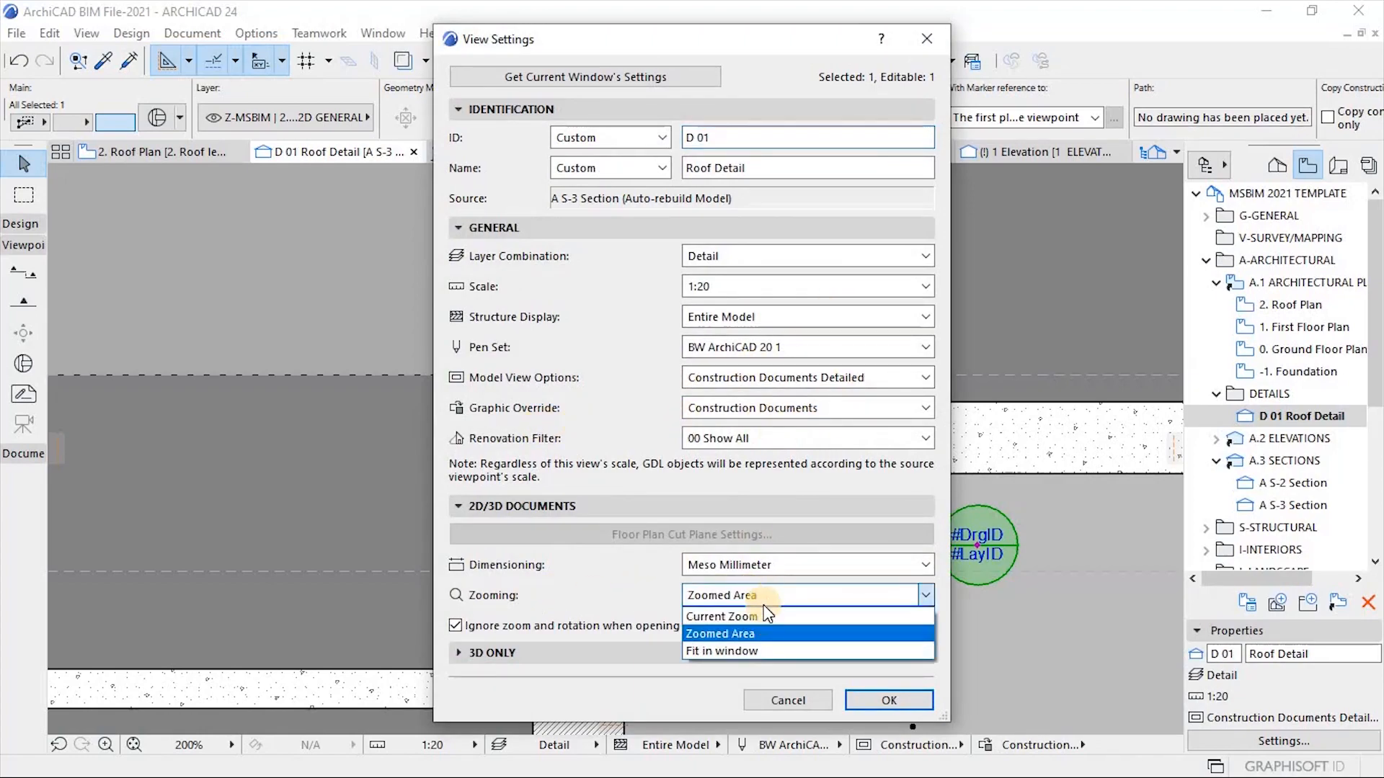
{"action": "left_click", "coordinate": [745, 617]}
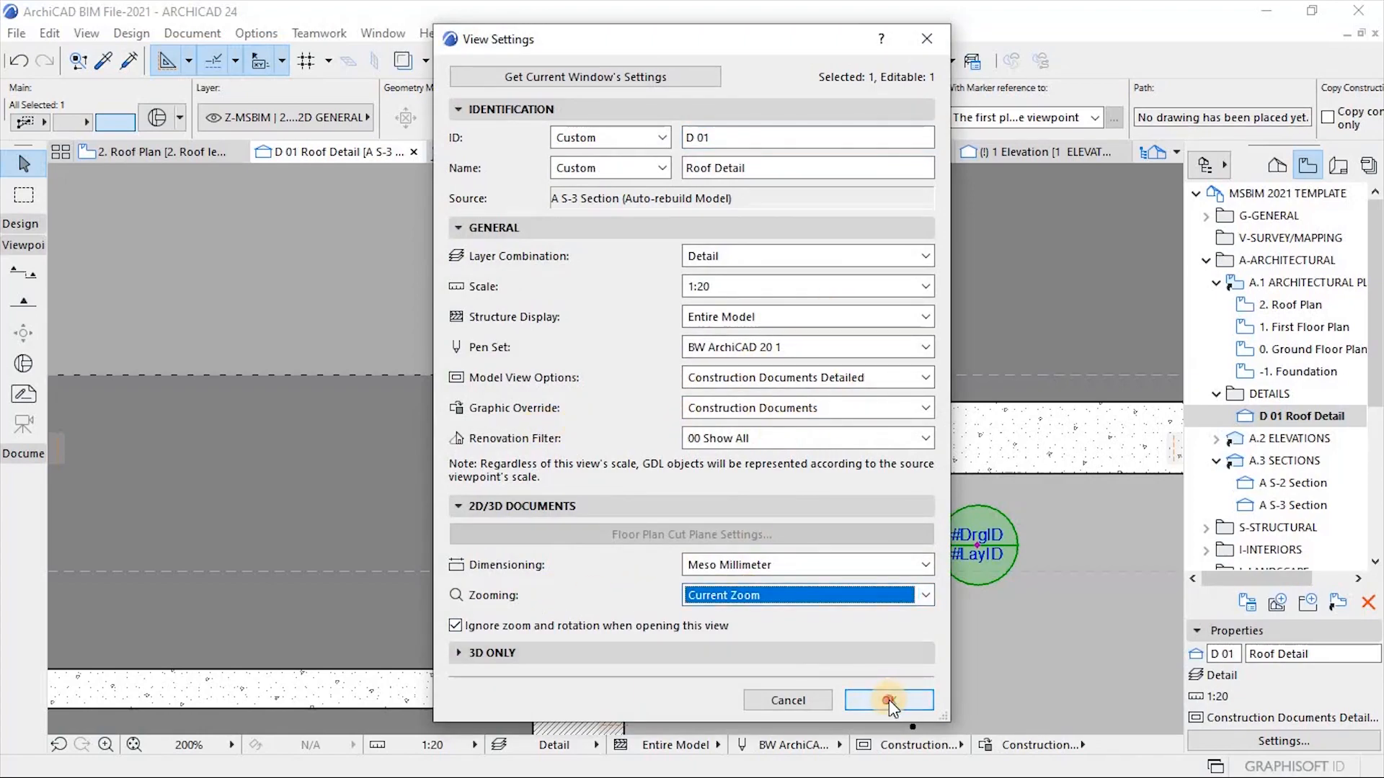
{"action": "left_click", "coordinate": [886, 699]}
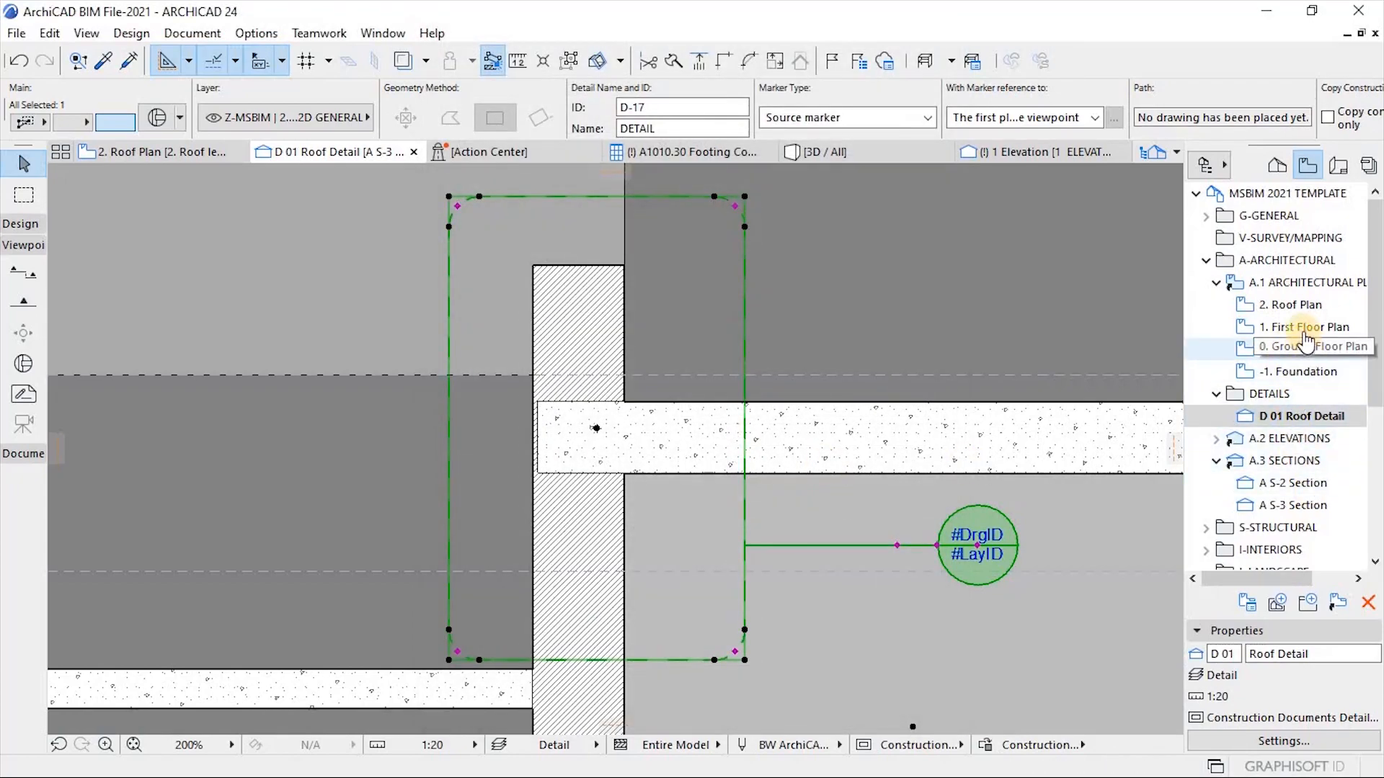
Open the 0. Ground Floor Plan view and return to D 01 Roof Detail to check its stored zoom.
{"action": "left_click", "coordinate": [1294, 353]}
{"action": "double_click", "coordinate": [1294, 353]}
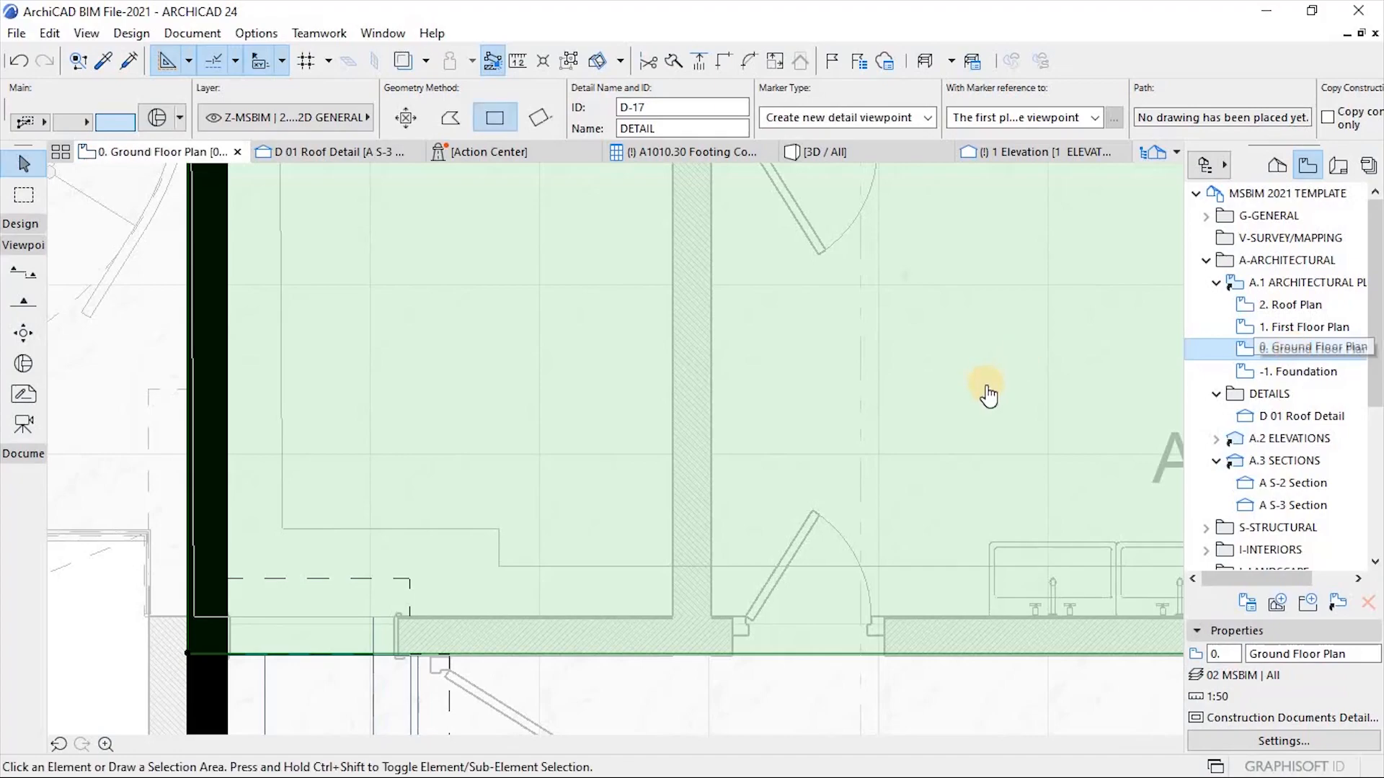
{"action": "scroll", "coordinate": [818, 520], "scroll_direction": "down", "scroll_amount": 4}
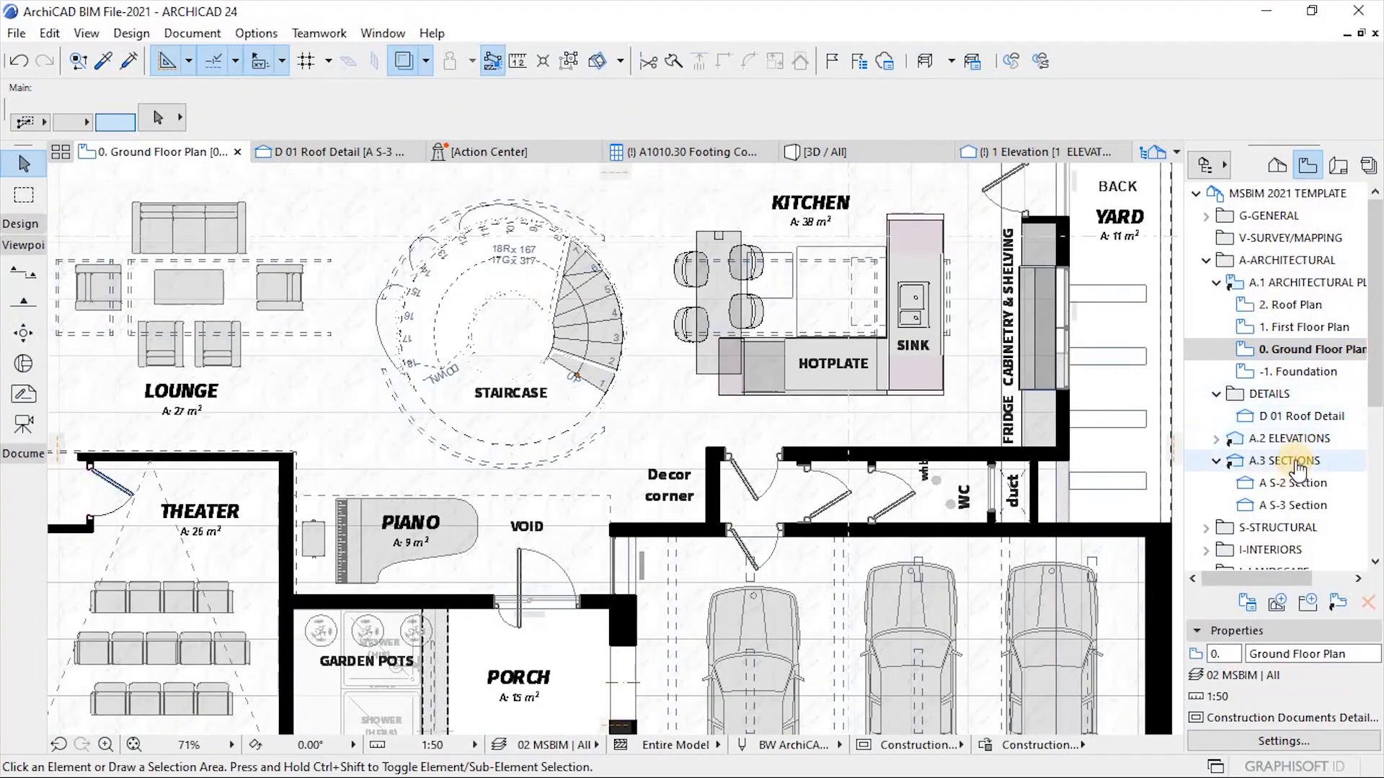
{"action": "double_click", "coordinate": [1306, 417]}
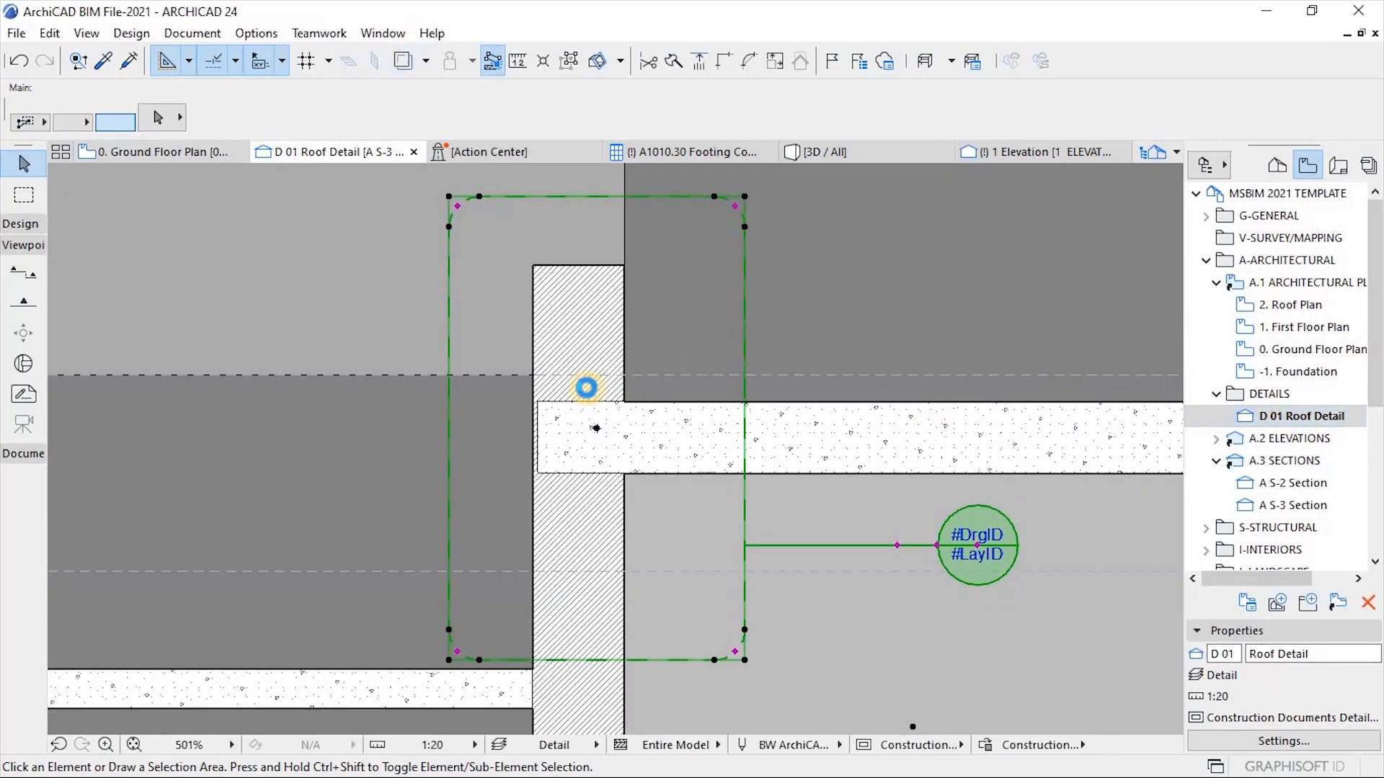
Select the detail marker to inspect its properties, clear the selection and examine the parapet and slab junction.
{"action": "left_click", "coordinate": [569, 391]}
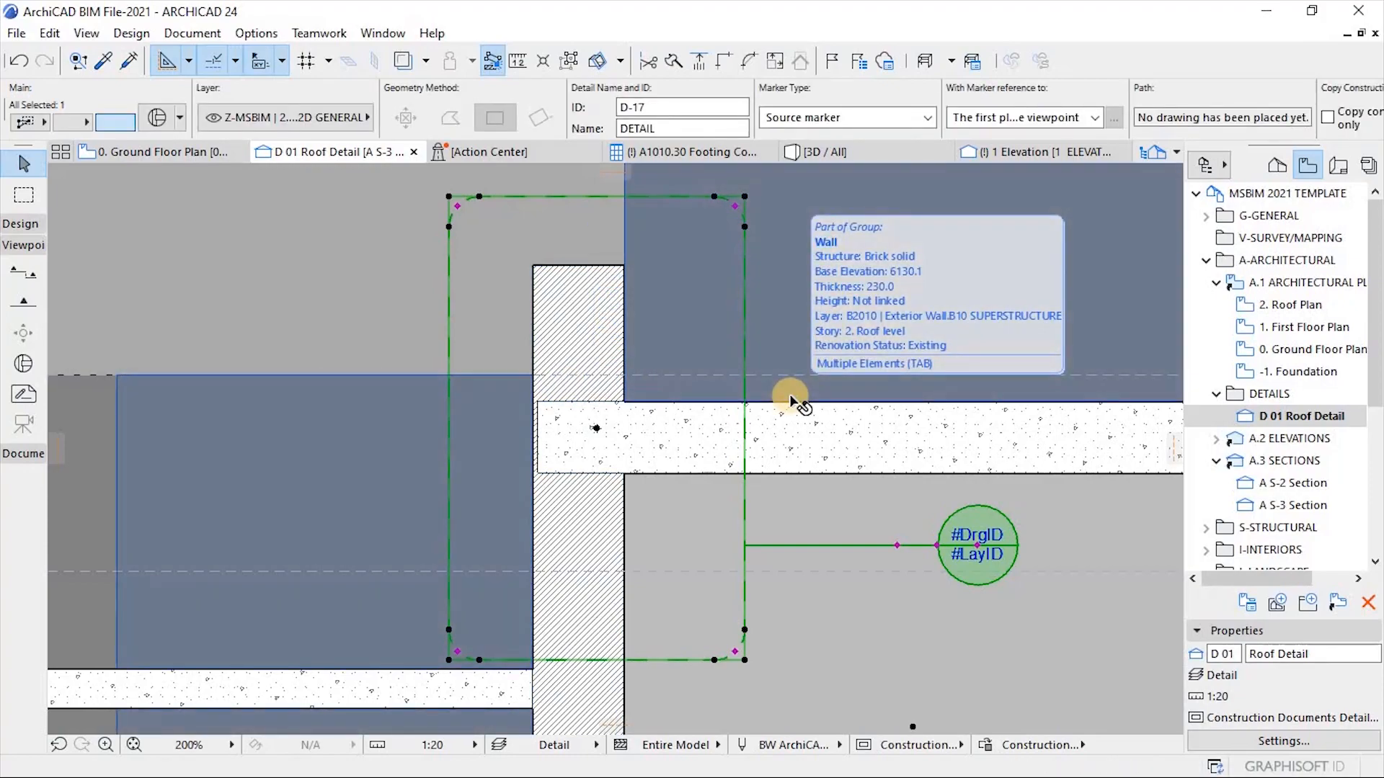
{"action": "left_click", "coordinate": [987, 617]}
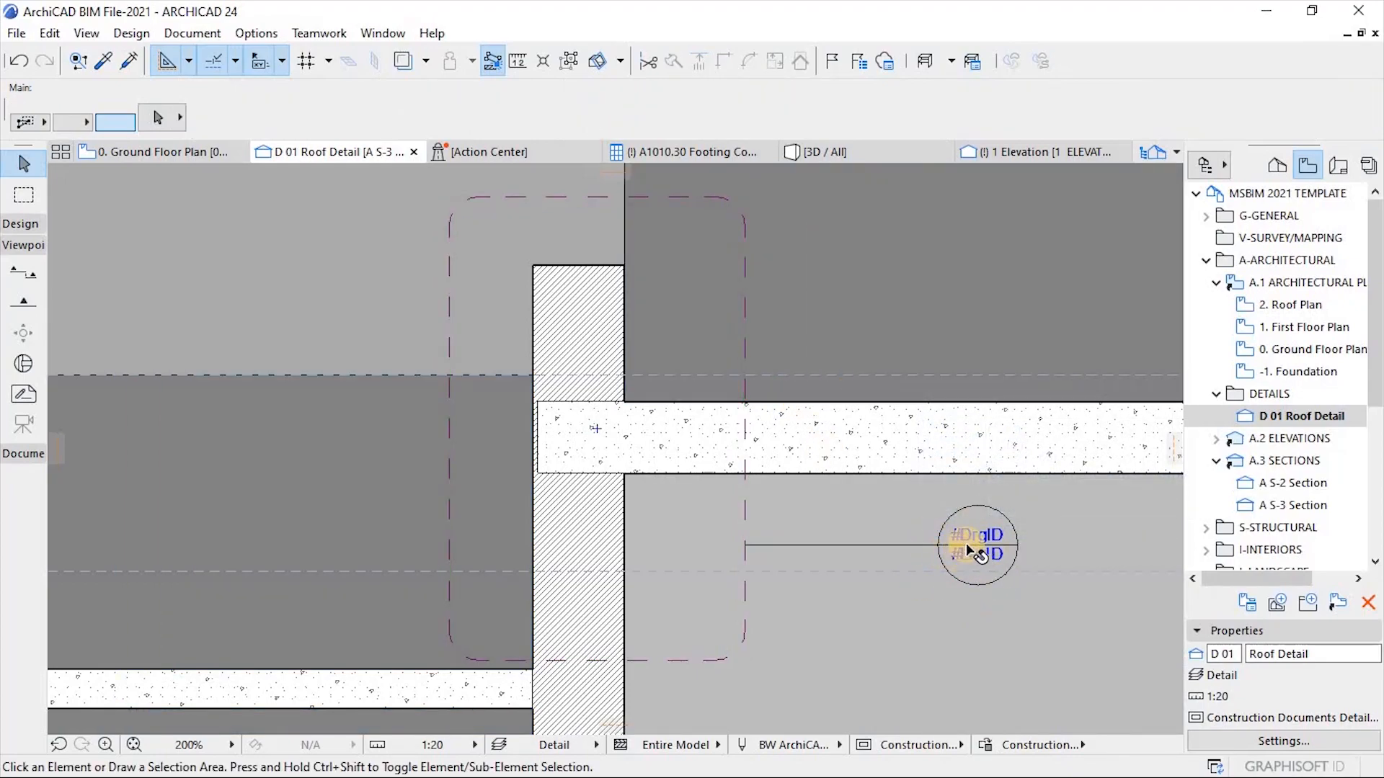
{"action": "left_click", "coordinate": [979, 544]}
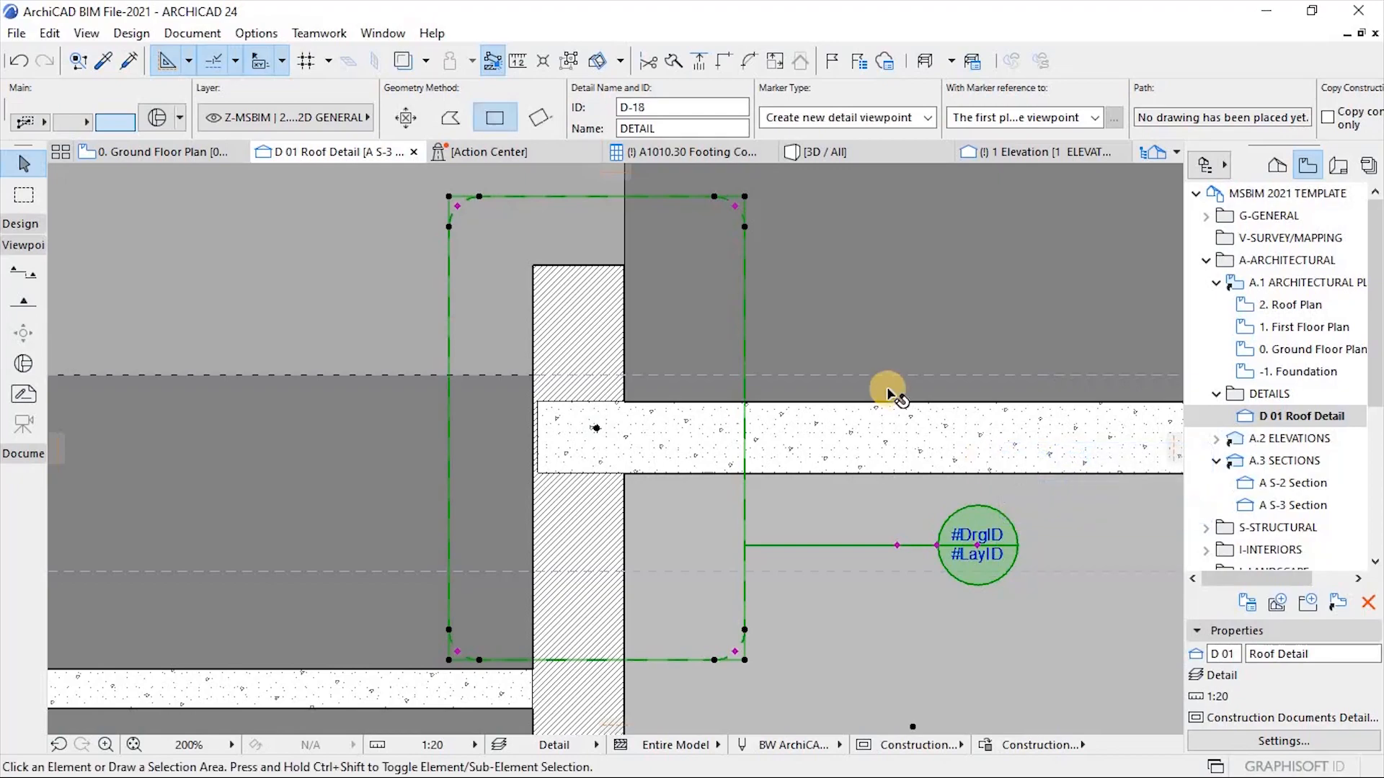
{"action": "left_click", "coordinate": [819, 356]}
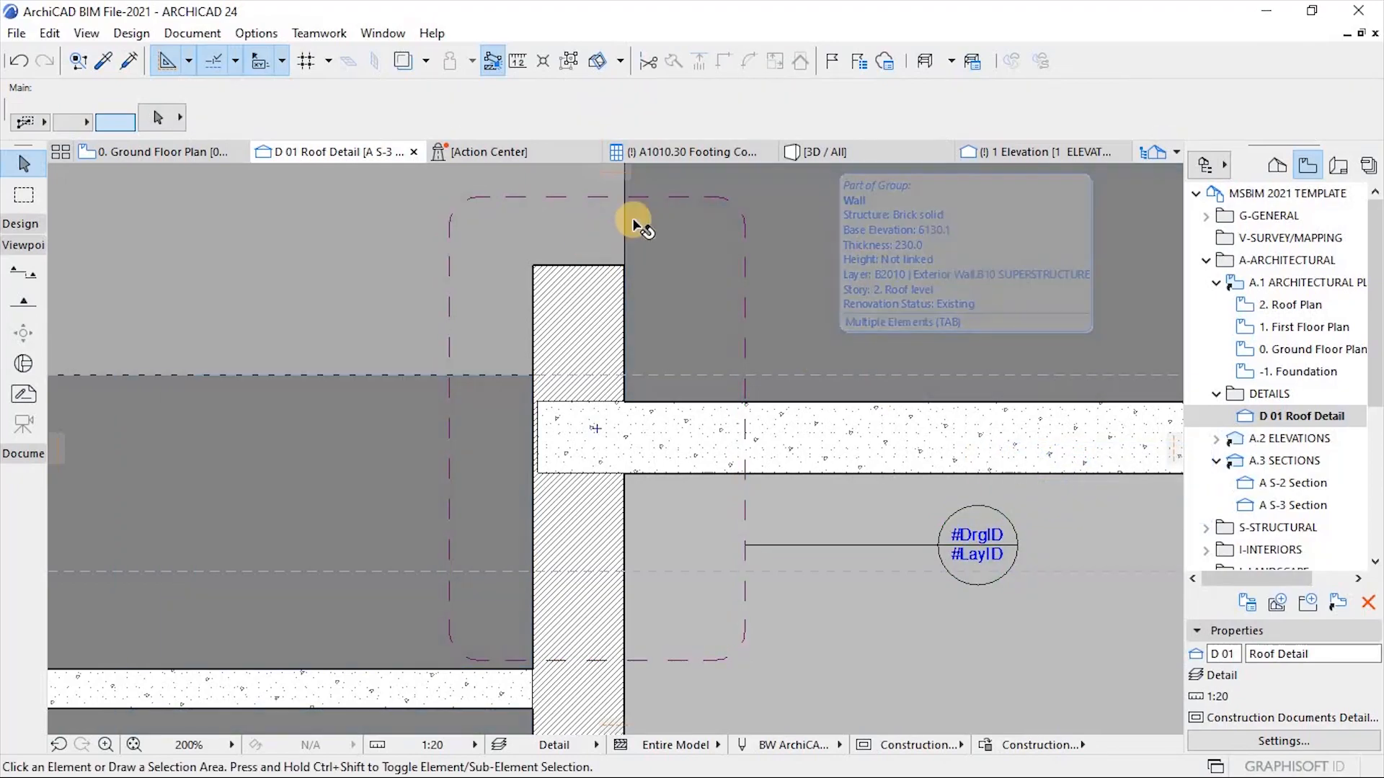
{"action": "scroll", "coordinate": [653, 209], "scroll_direction": "up", "scroll_amount": 4}
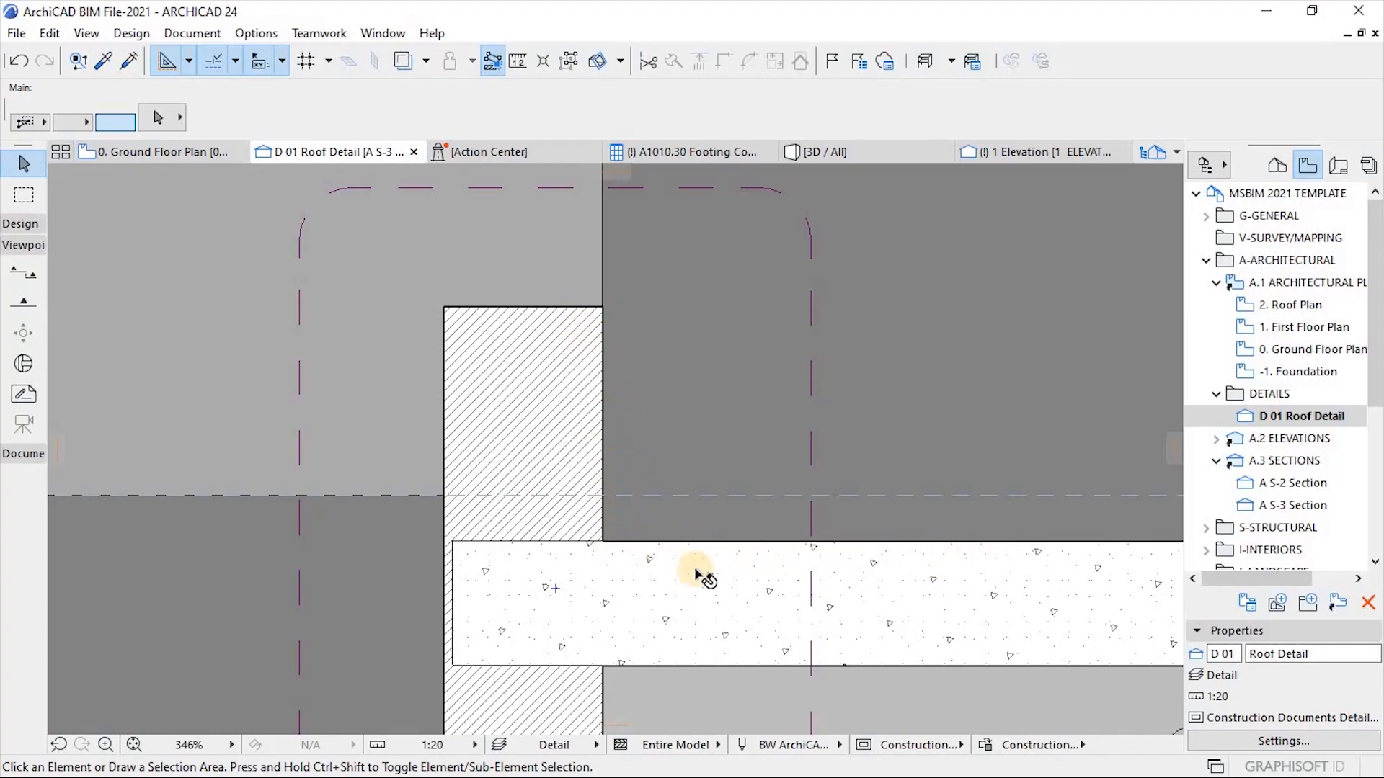
Draw a polyline along the parapet's top, down its inner face and along the slab top to just past the detail boundary.
{"action": "scroll", "coordinate": [592, 539], "scroll_direction": "down", "scroll_amount": 2}
{"action": "scroll", "coordinate": [646, 637], "scroll_direction": "up", "scroll_amount": 2}
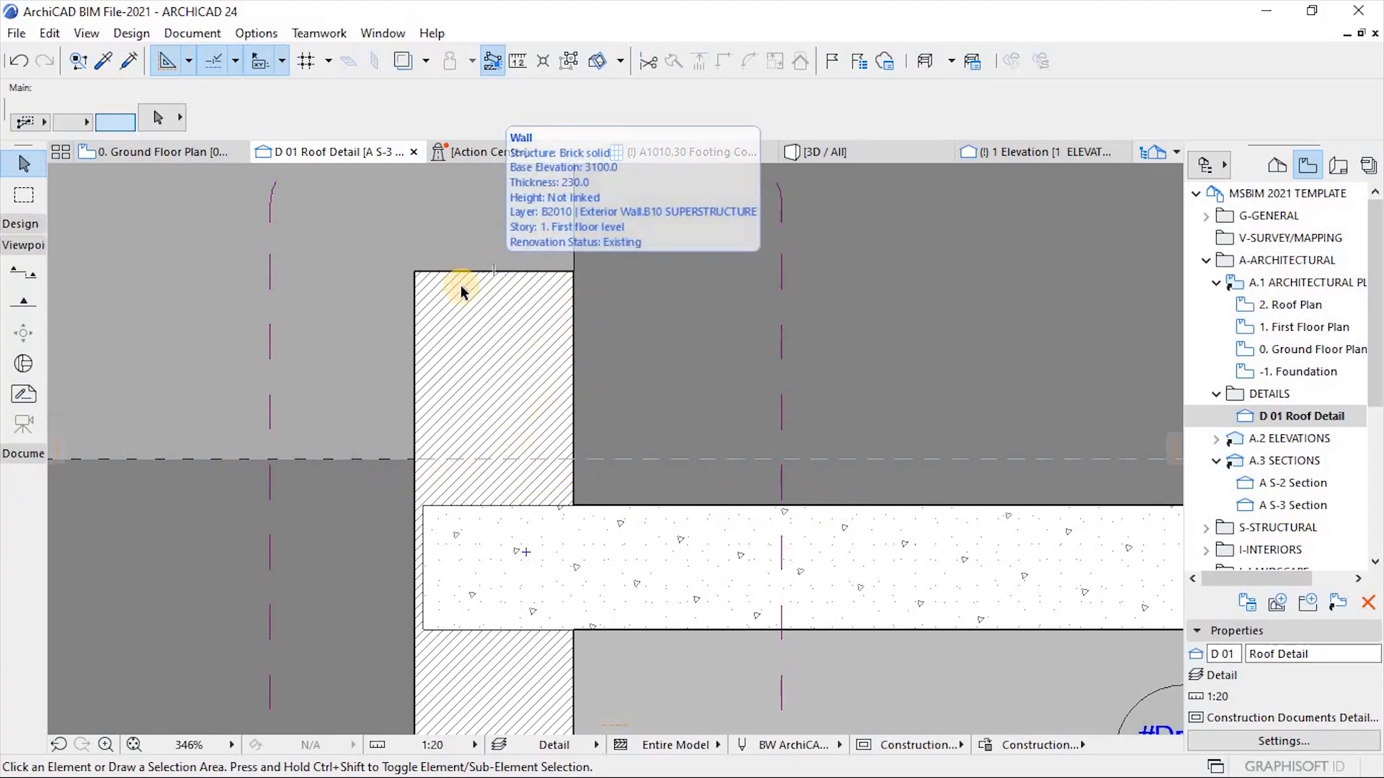
{"action": "left_click", "coordinate": [28, 454]}
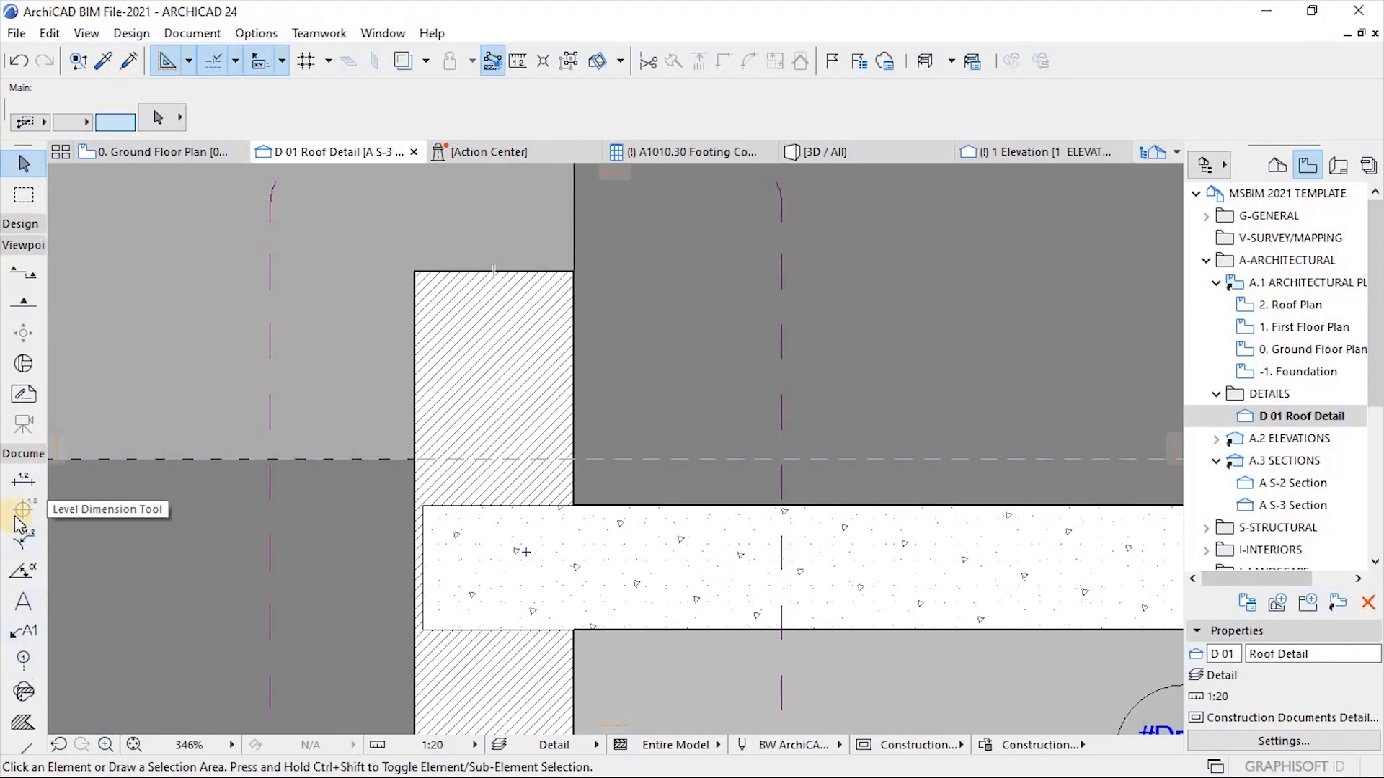
{"action": "scroll", "coordinate": [21, 648], "scroll_direction": "down", "scroll_amount": 5}
{"action": "left_click", "coordinate": [23, 613]}
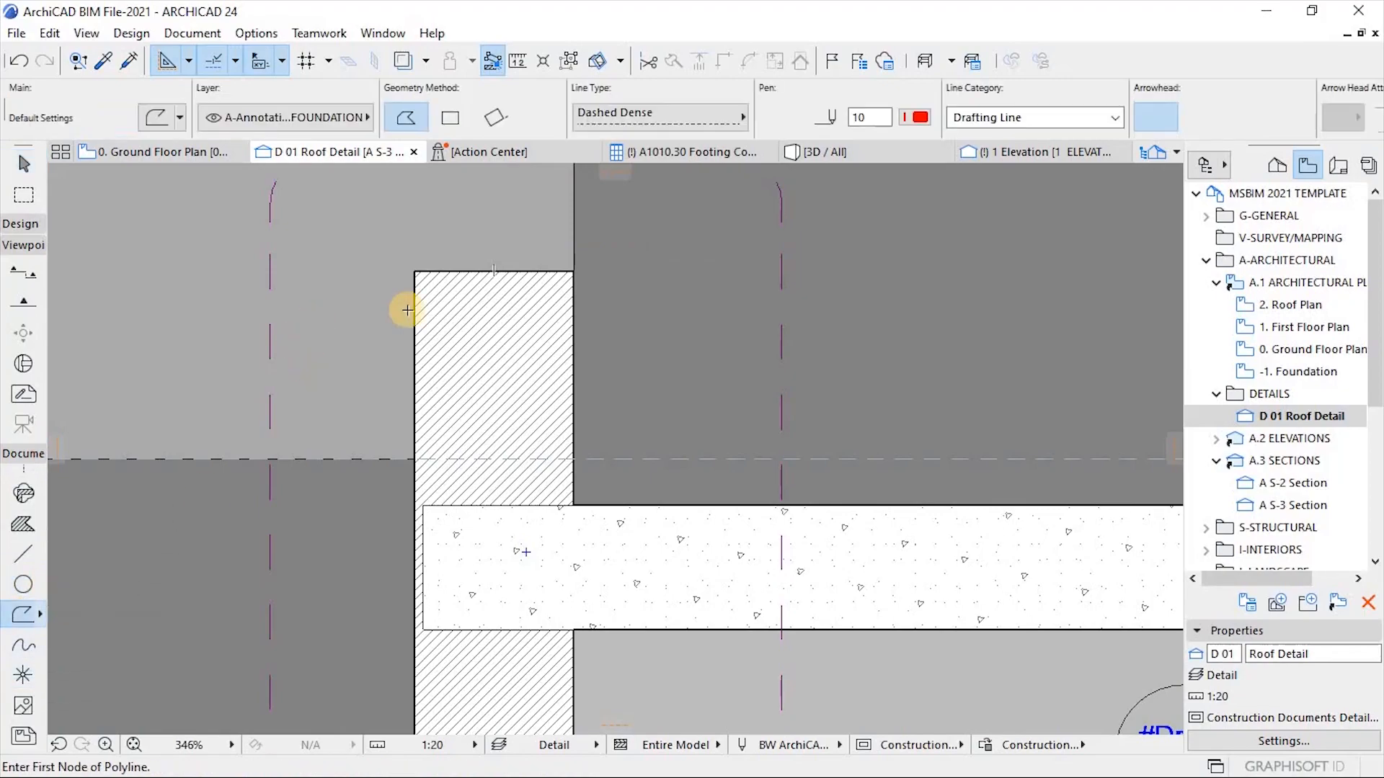
{"action": "left_click", "coordinate": [415, 270]}
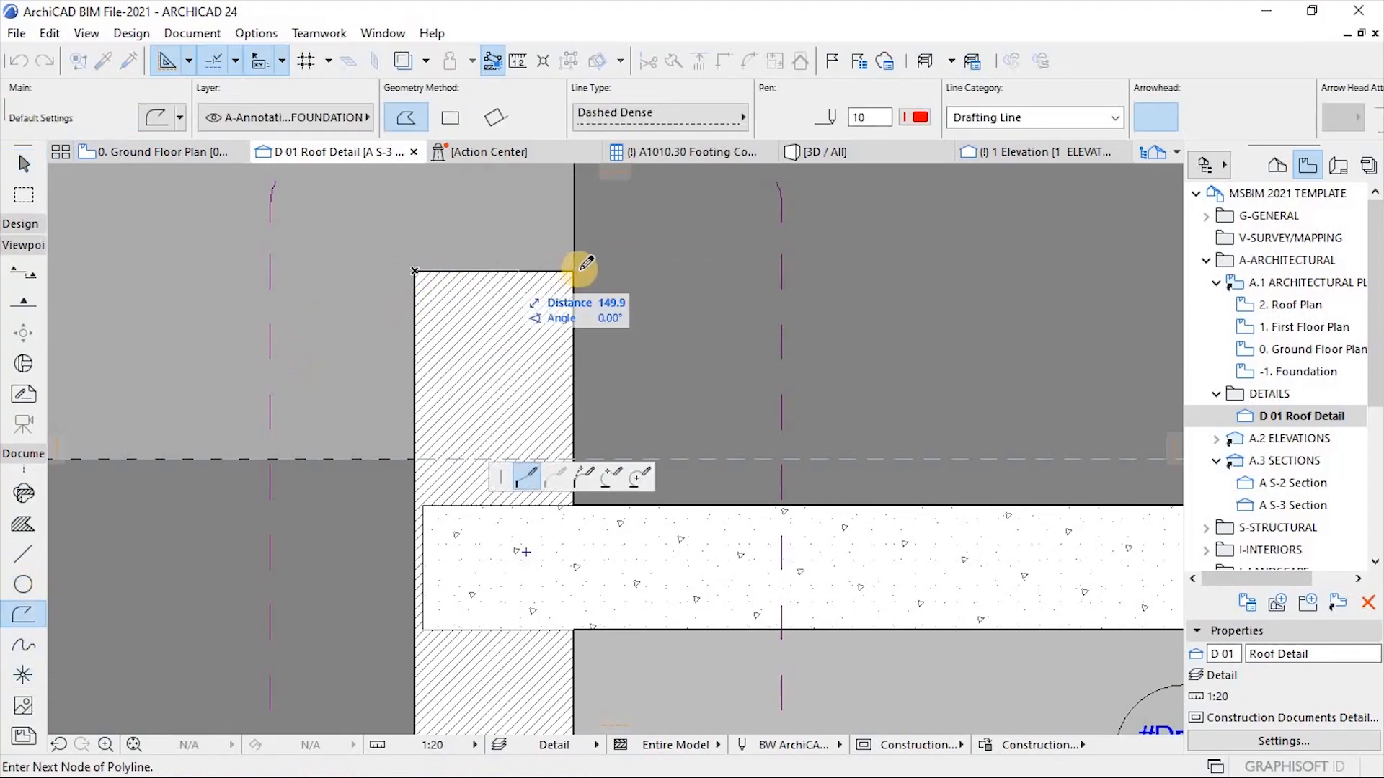
{"action": "left_click", "coordinate": [575, 271]}
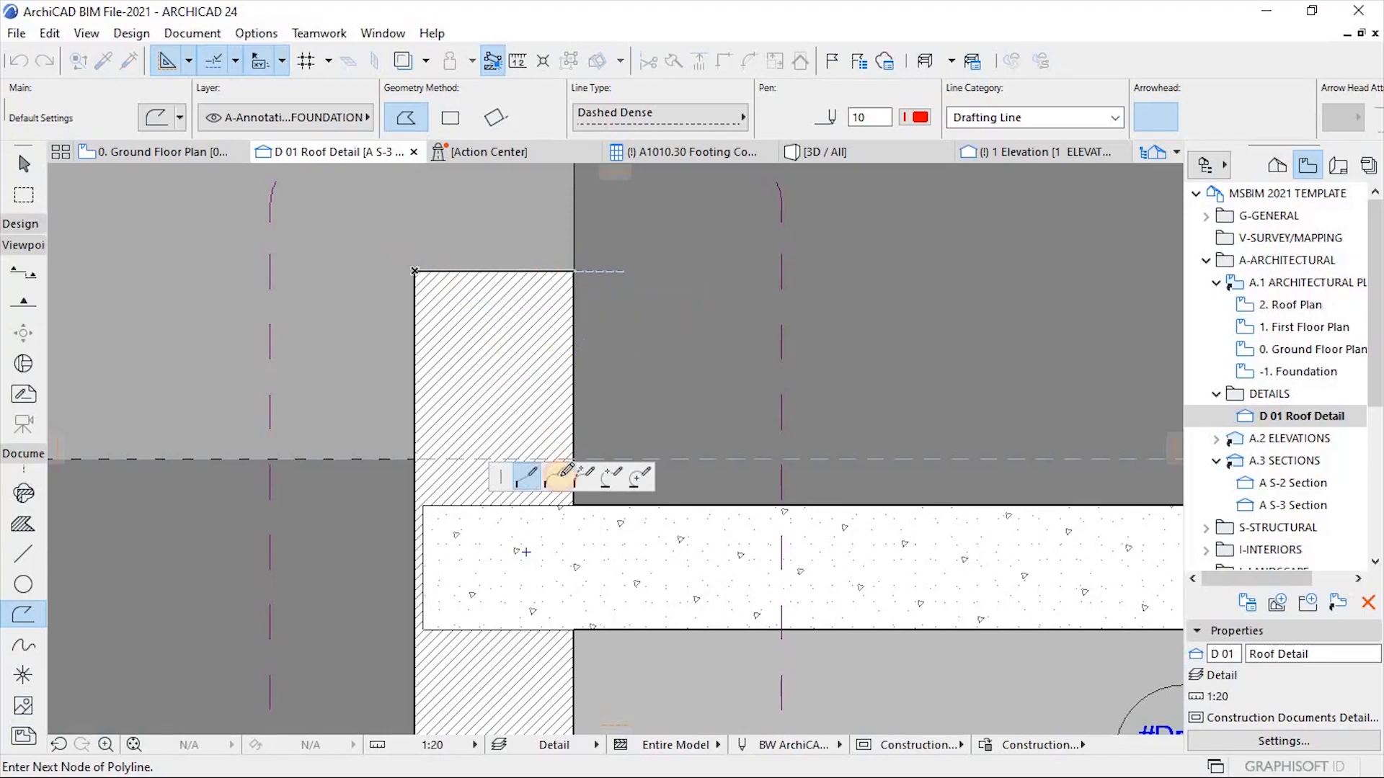
{"action": "left_click", "coordinate": [762, 513]}
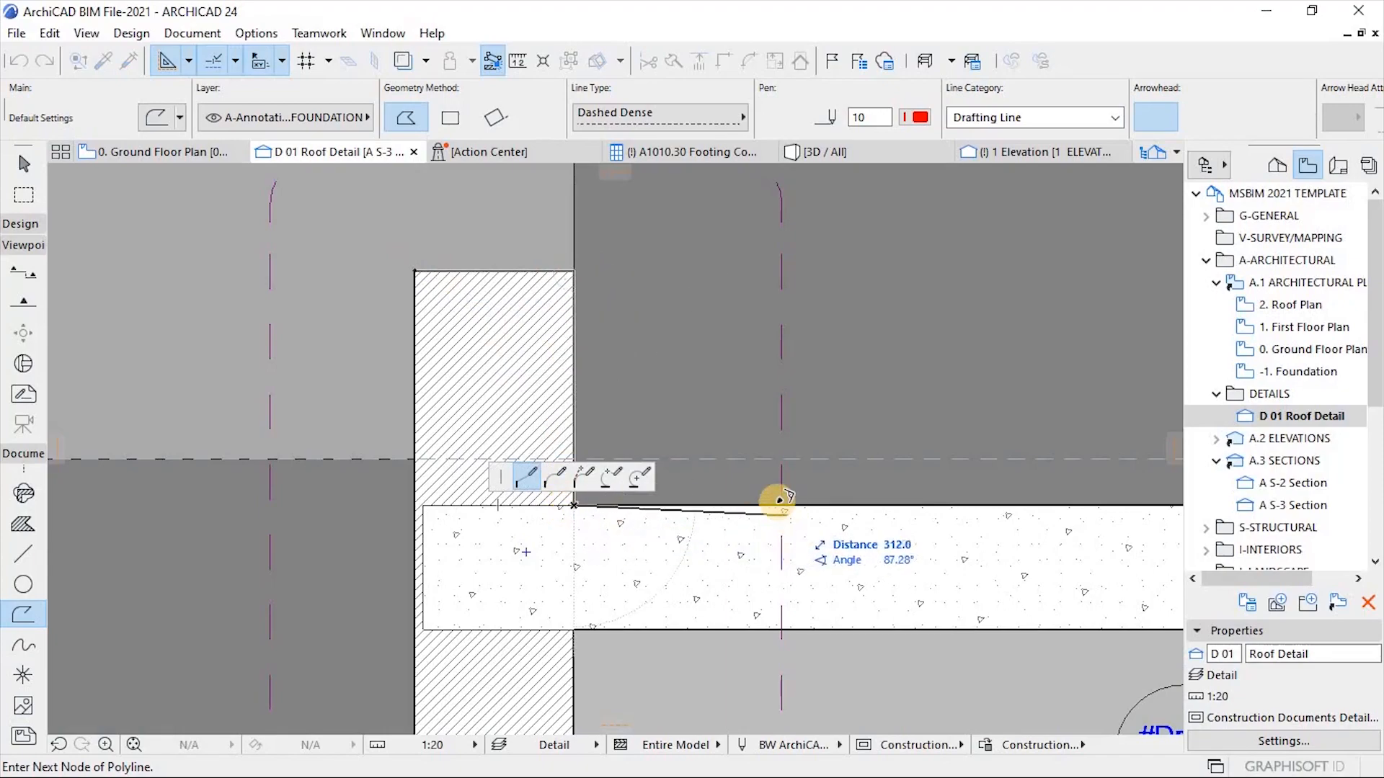
{"action": "double_click", "coordinate": [836, 504]}
{"action": "key", "text": "Escape"}
Offset a copy of the polyline 20 mm outward from the parapet and slab, and cut both polylines from the detail.
{"action": "left_click", "coordinate": [836, 505]}
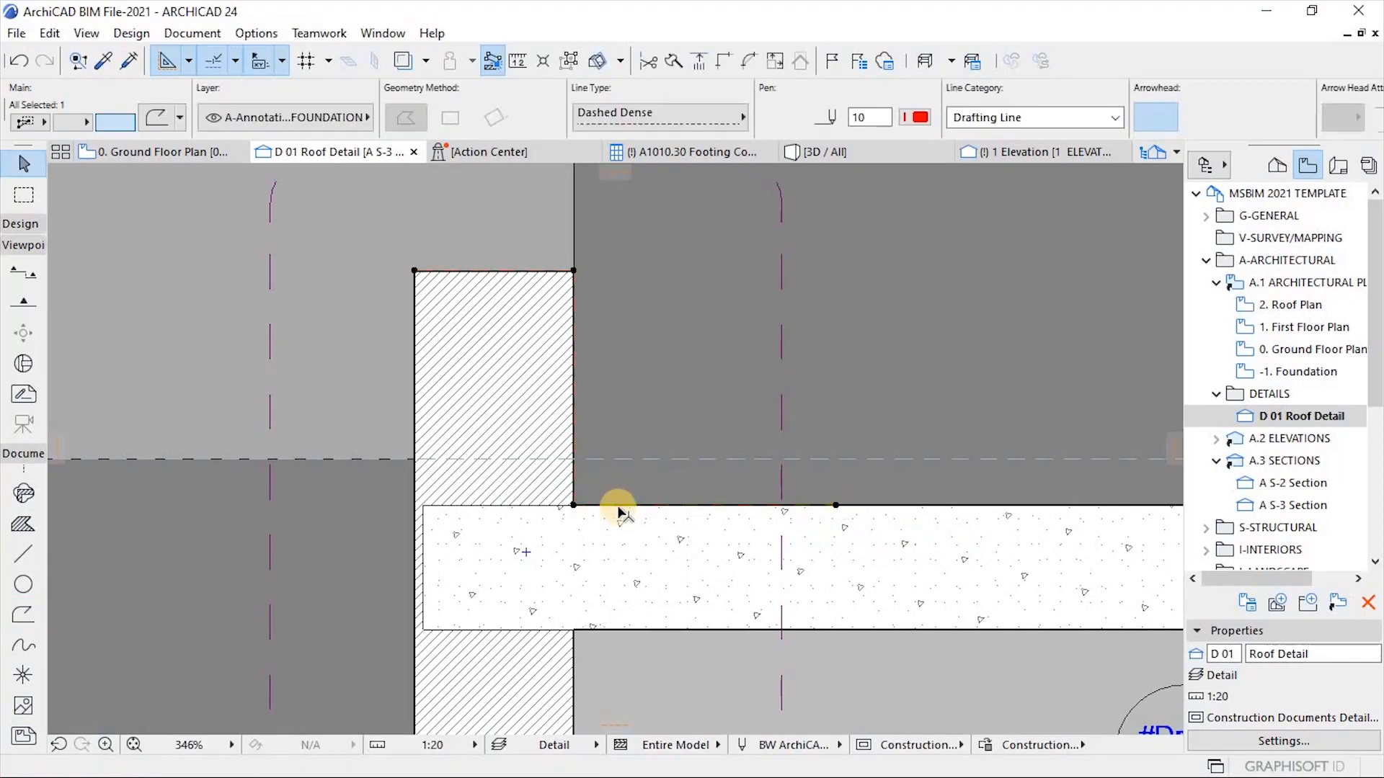
{"action": "left_click", "coordinate": [573, 505]}
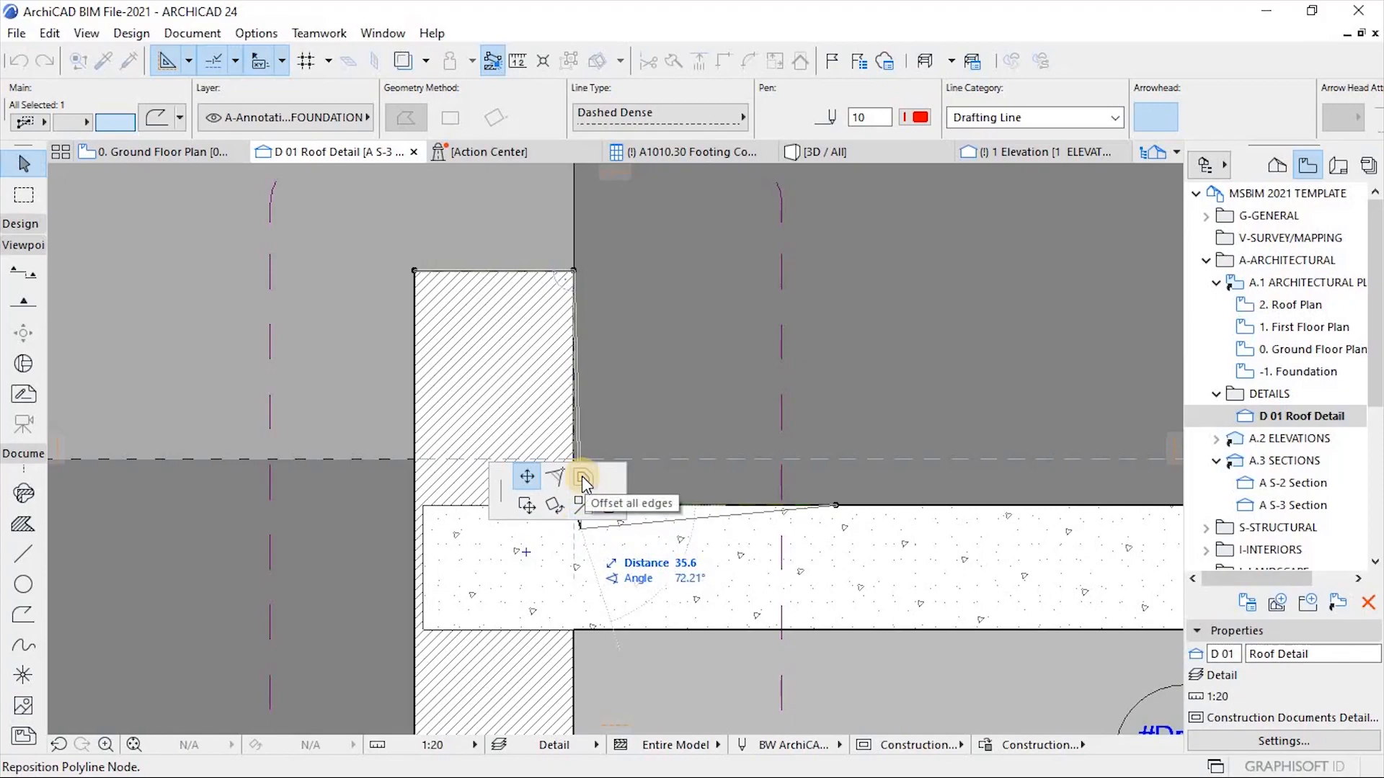
{"action": "left_click", "coordinate": [582, 478]}
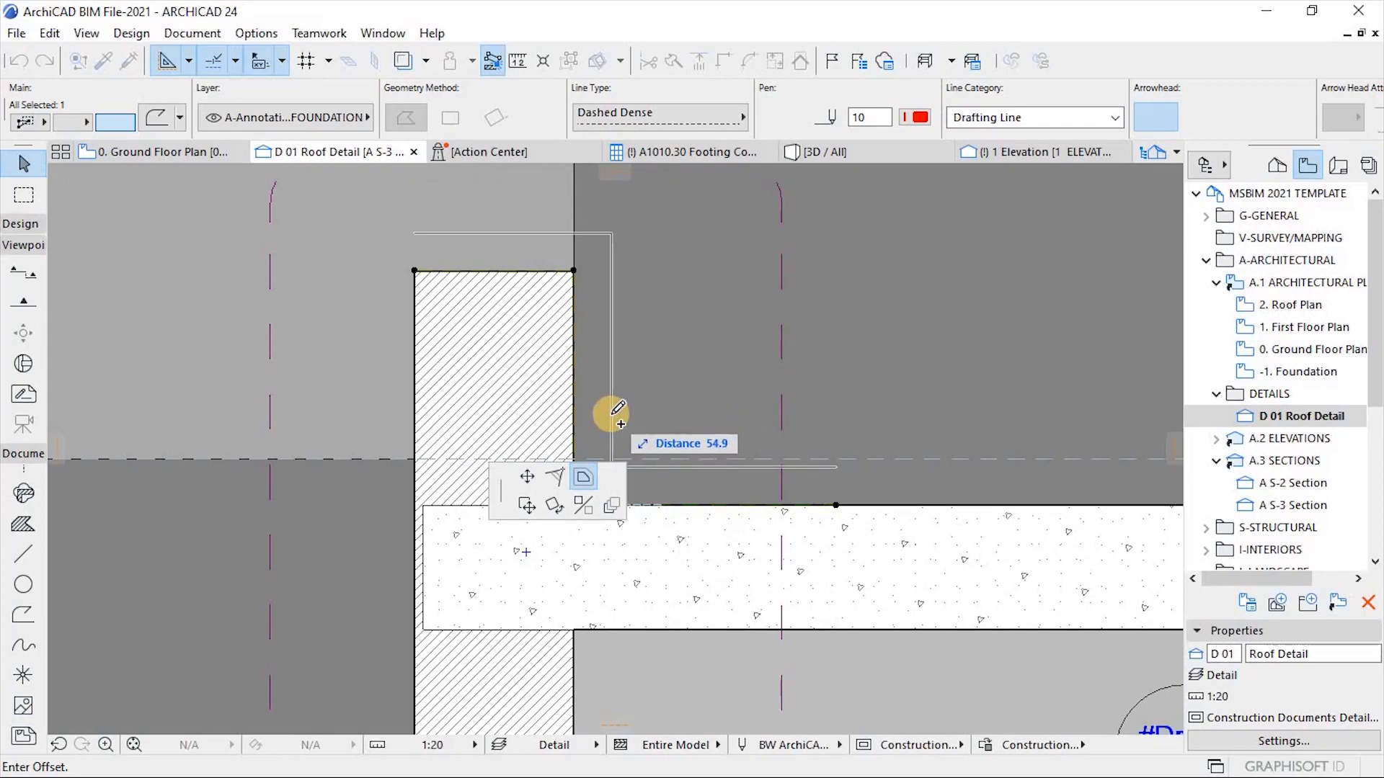
{"action": "left_click", "coordinate": [587, 504]}
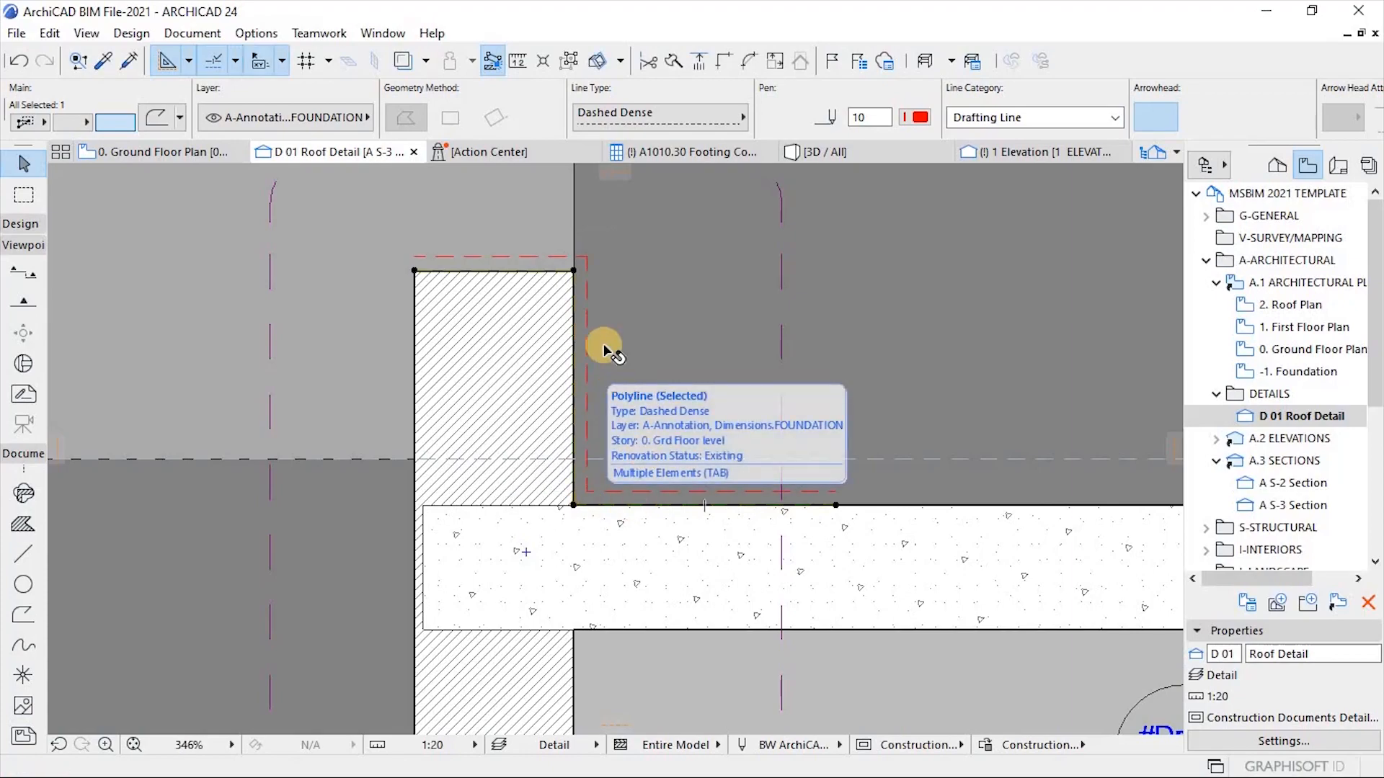
{"action": "left_click", "coordinate": [517, 258], "text": "shift"}
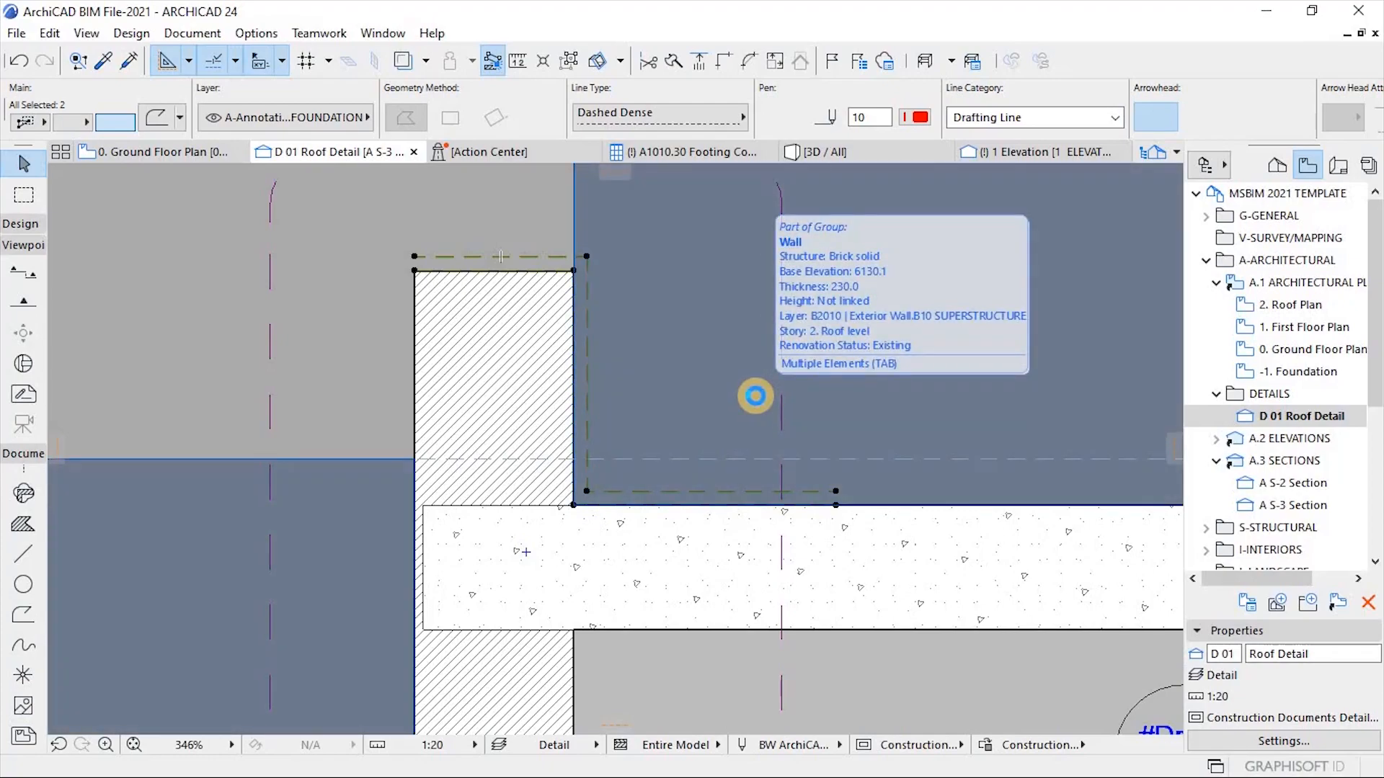
{"action": "left_click", "coordinate": [755, 396]}
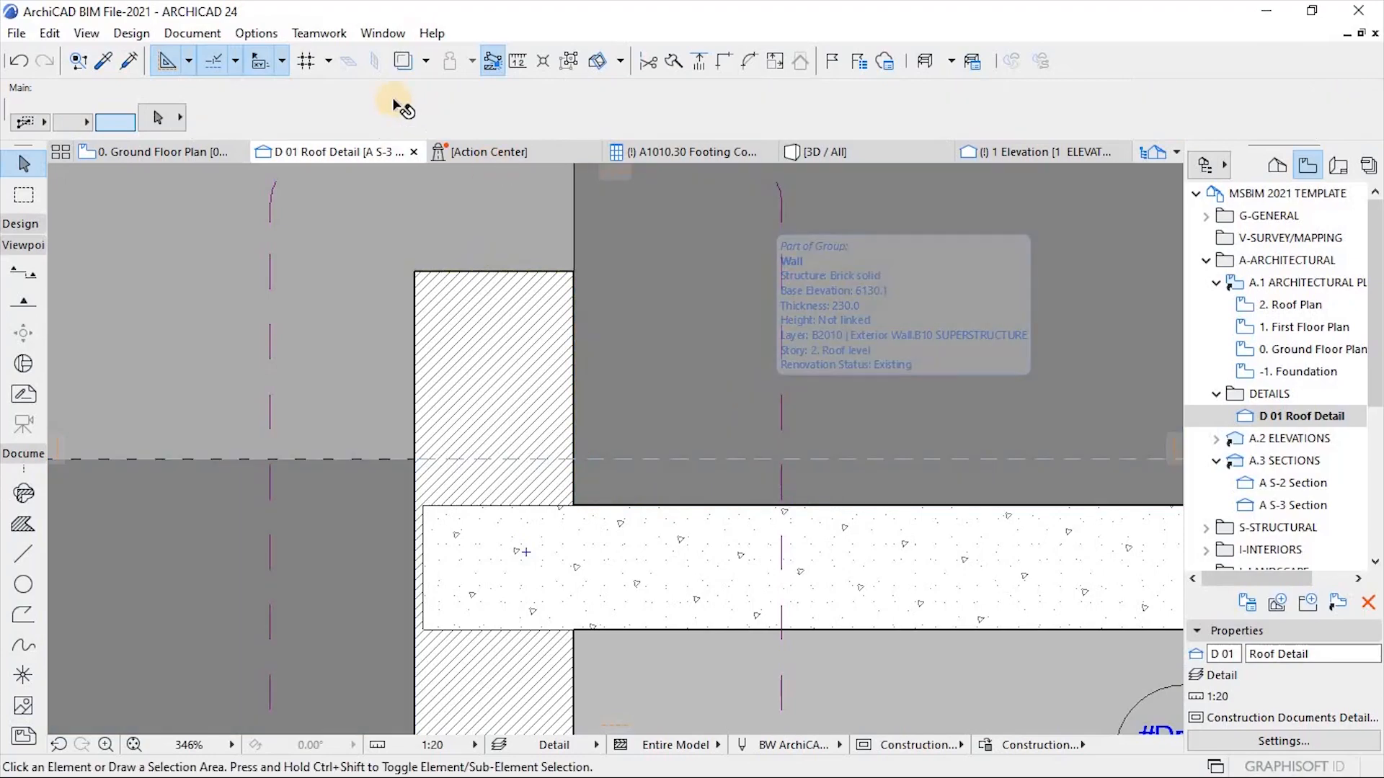
Create a new complex profile named Parapet Flashing in the Profile Manager.
{"action": "left_click", "coordinate": [256, 32]}
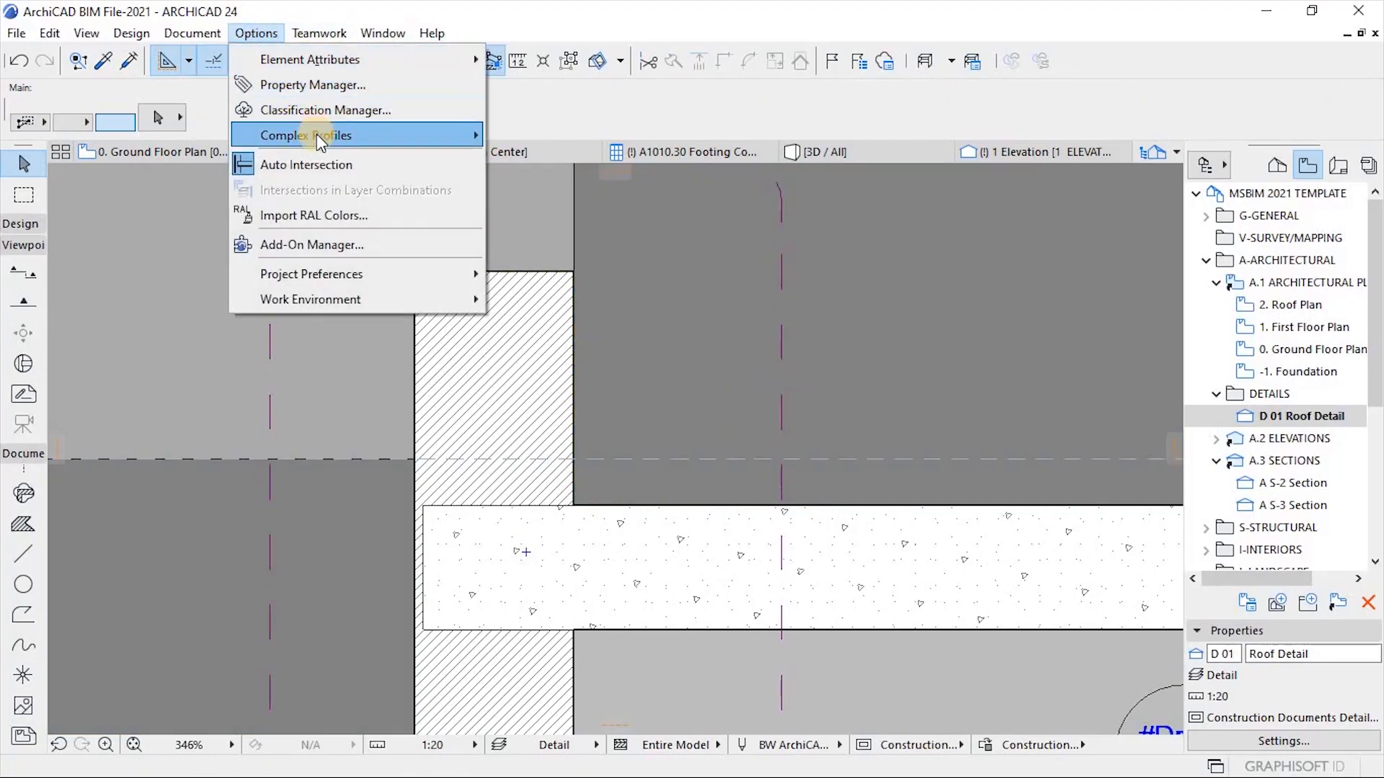
{"action": "mouse_move", "coordinate": [317, 135]}
{"action": "left_click", "coordinate": [591, 135]}
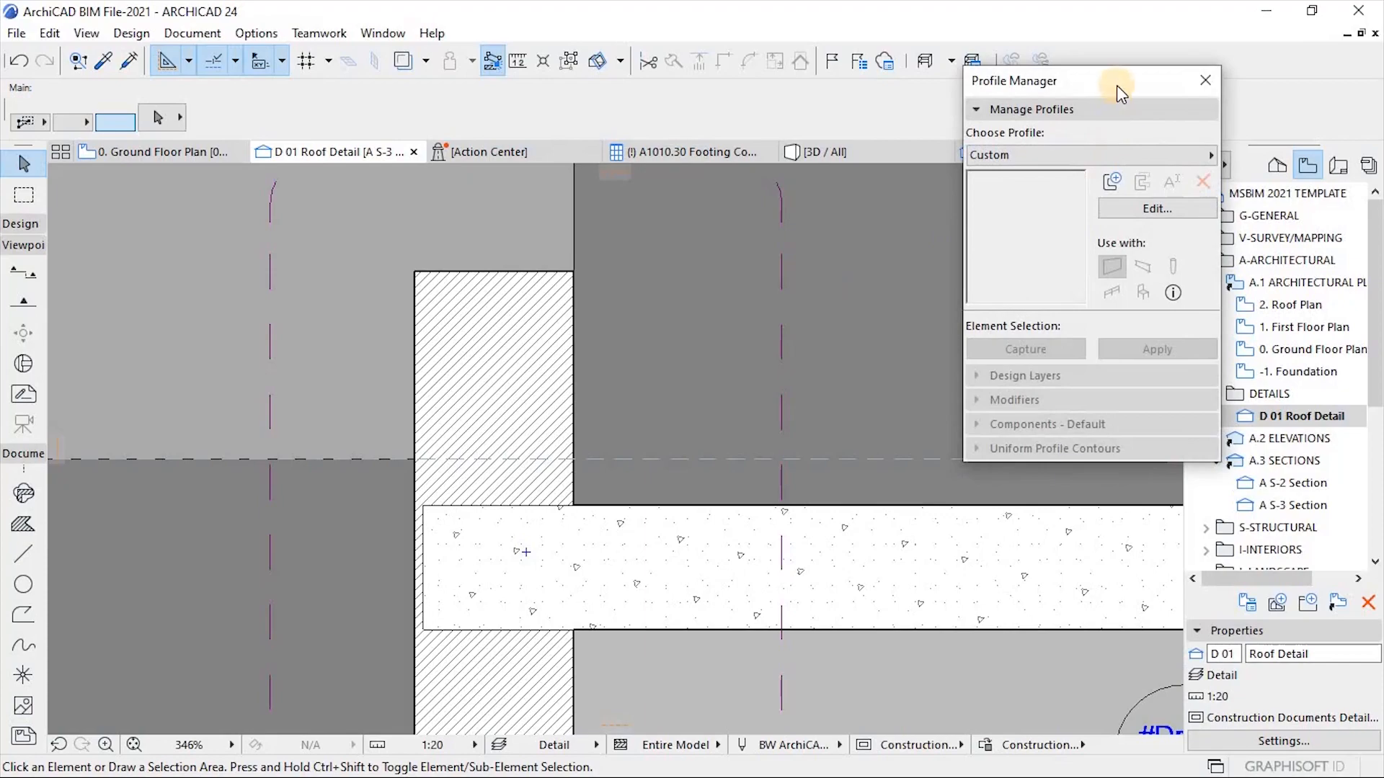
{"action": "left_click_drag", "start_coordinate": [1117, 85], "coordinate": [904, 119]}
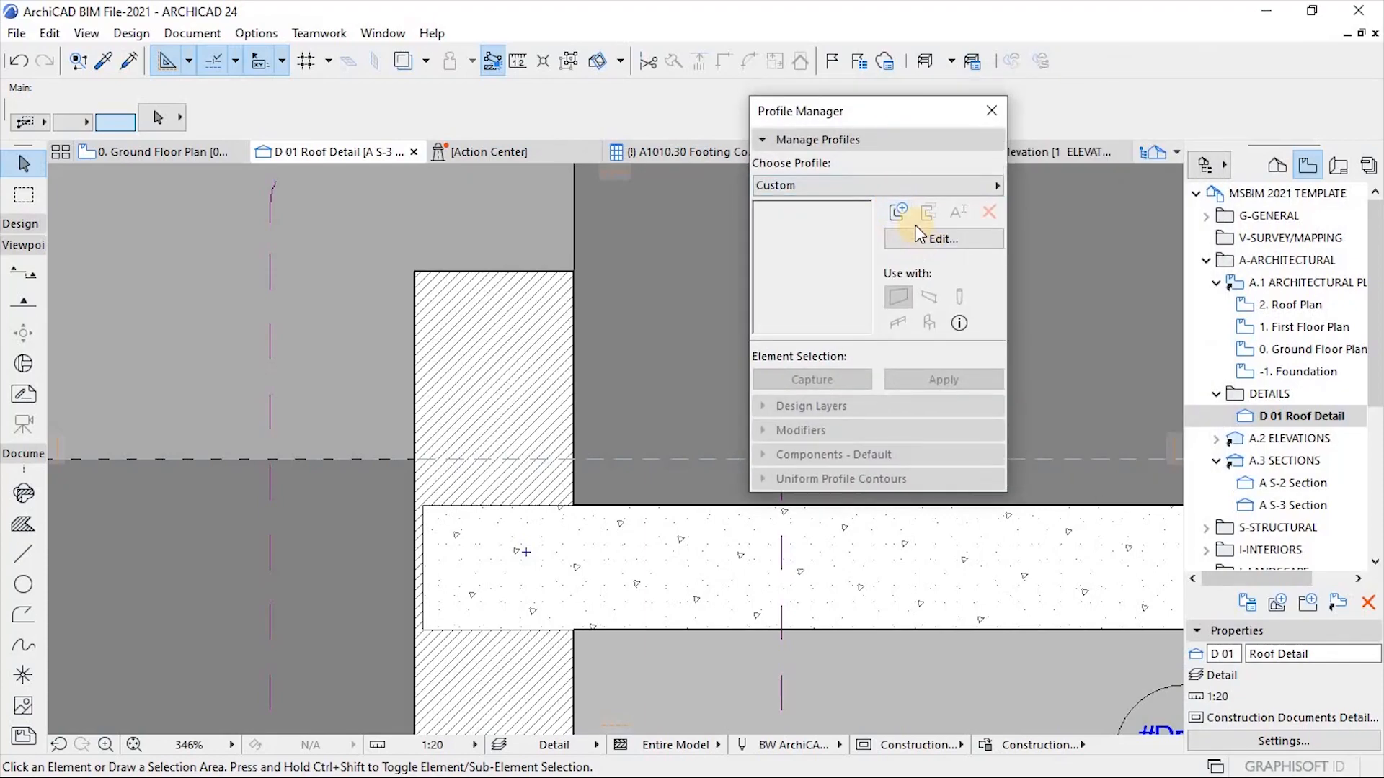
{"action": "left_click", "coordinate": [898, 212]}
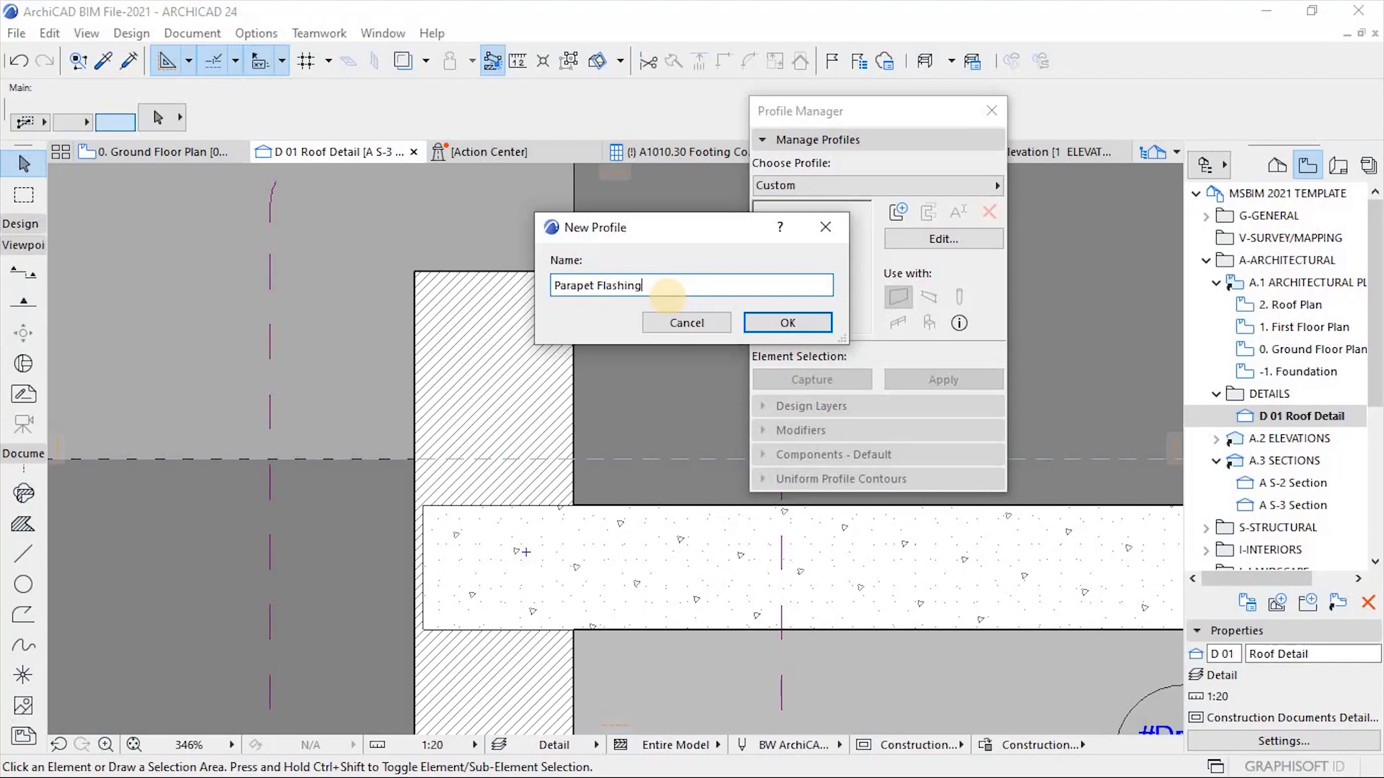
{"action": "key", "text": "Return"}
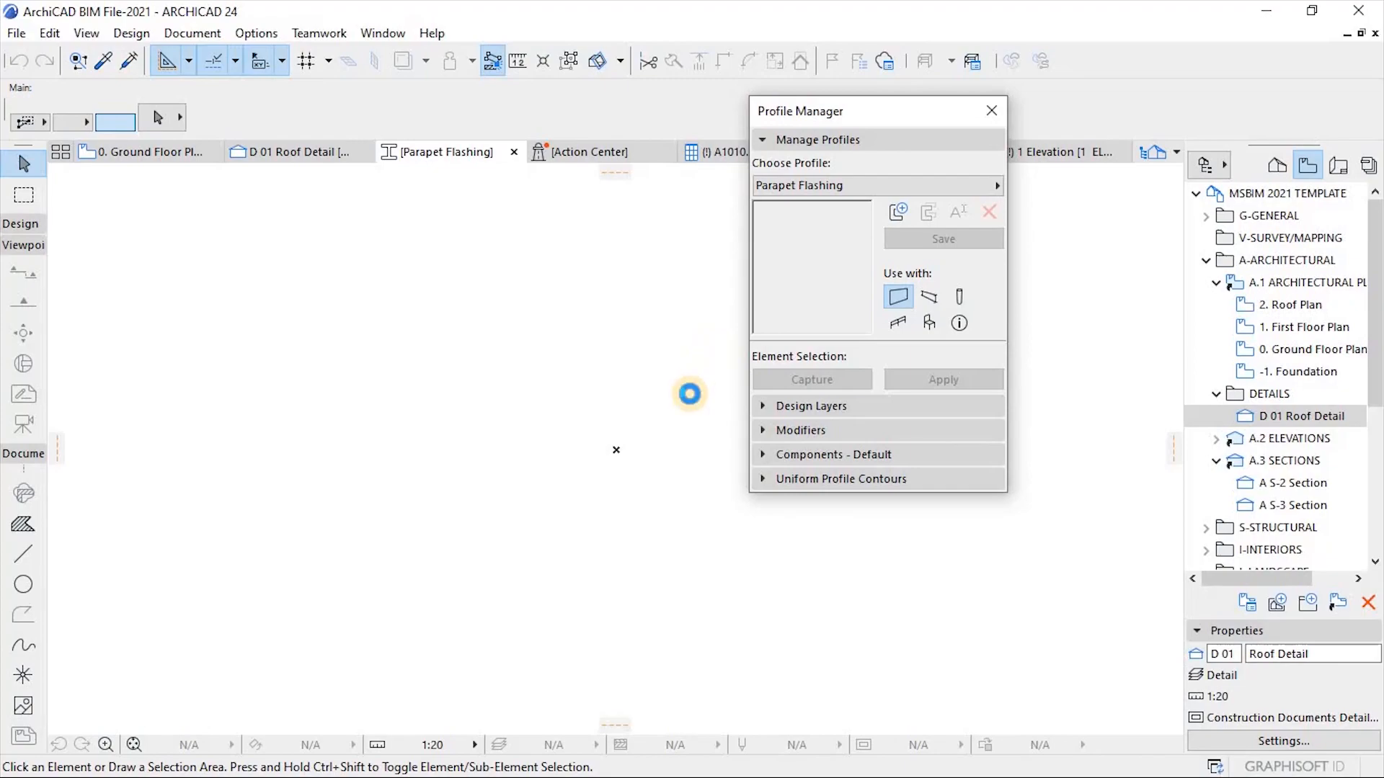
Paste the two polylines at the centre of the current view and move their lower inner corner onto the profile origin.
{"action": "key", "text": "ctrl+v"}
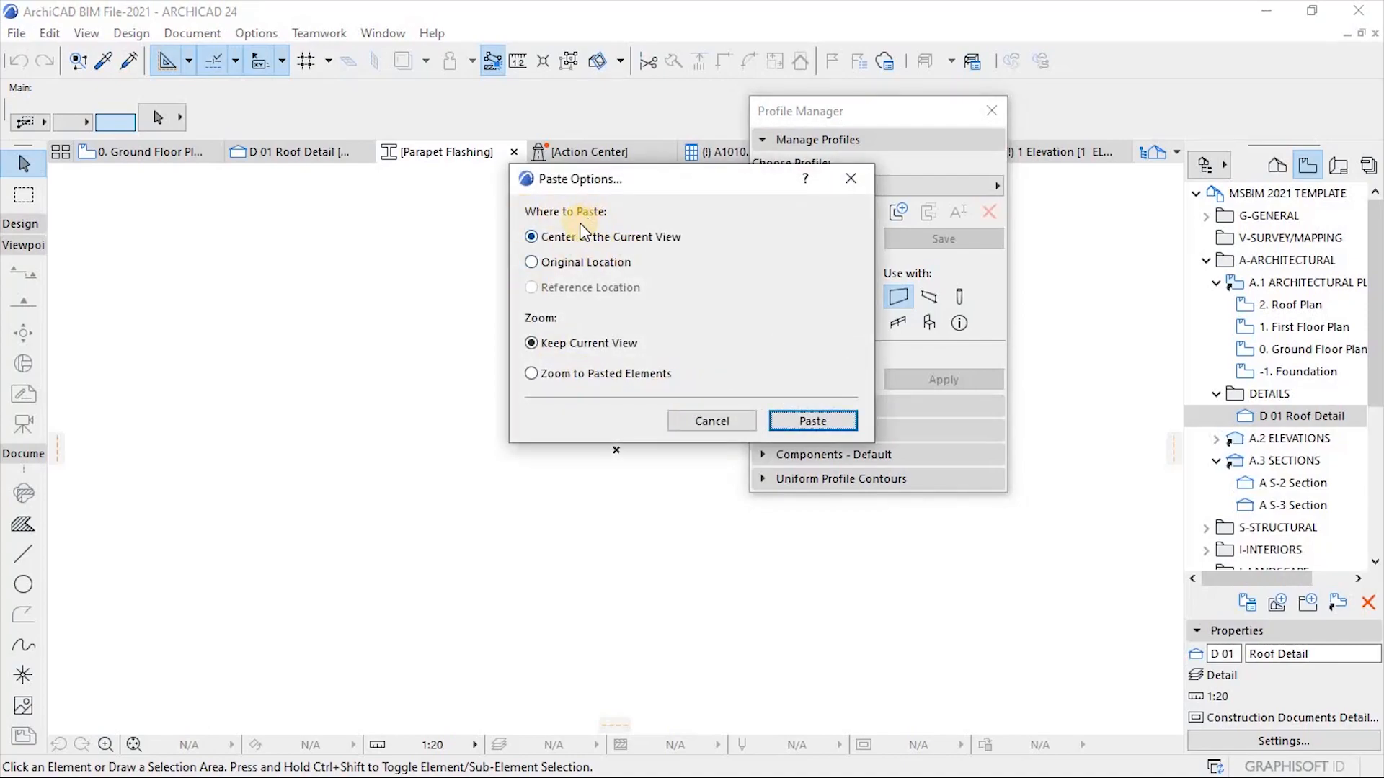
{"action": "left_click", "coordinate": [811, 422]}
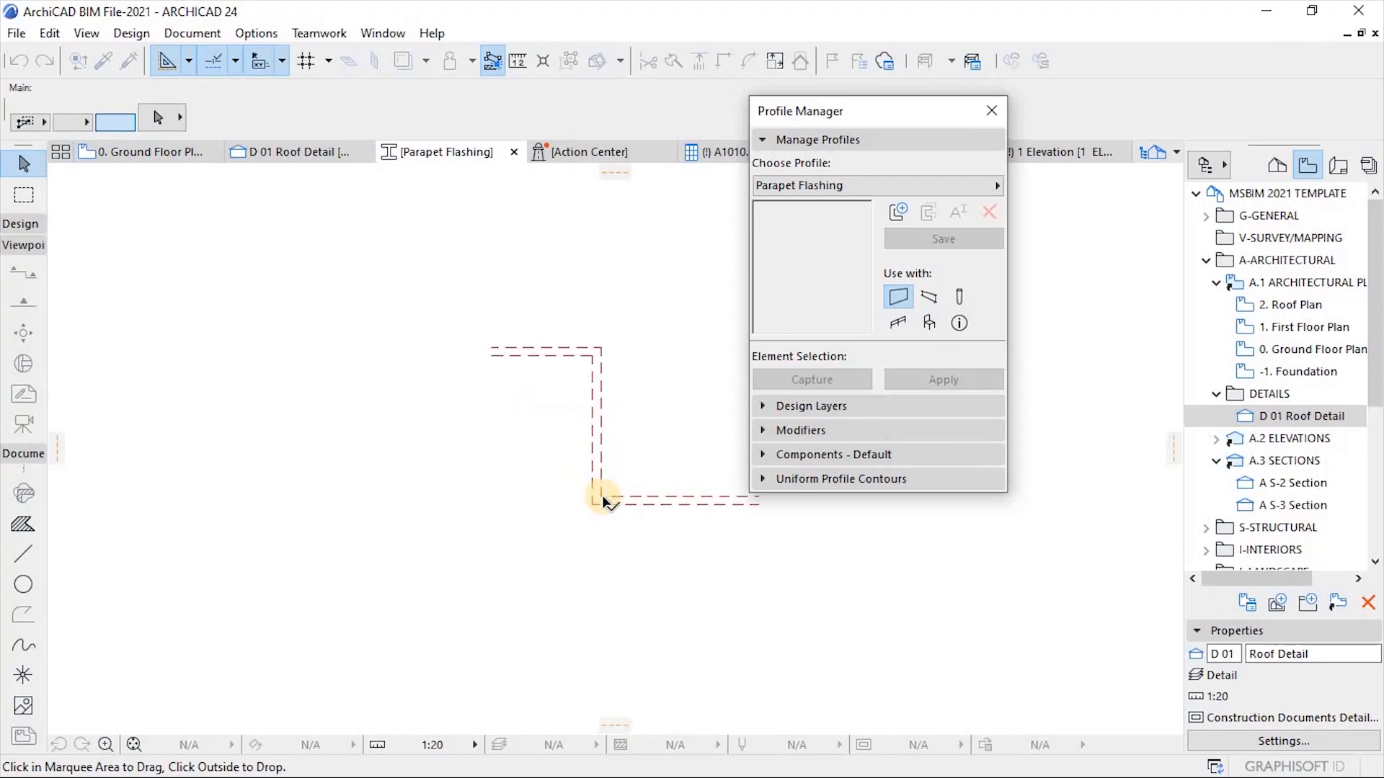
{"action": "scroll", "coordinate": [587, 512], "scroll_direction": "up", "scroll_amount": 5}
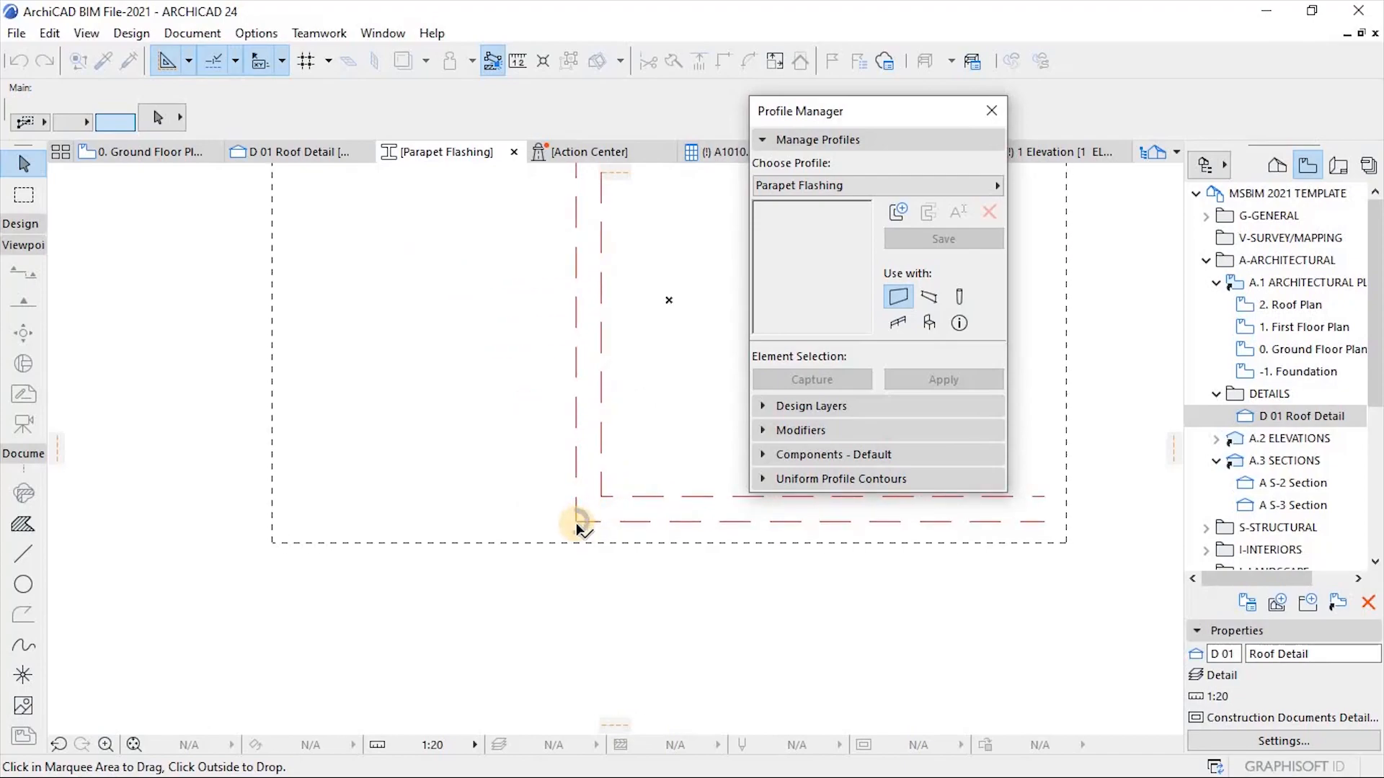
{"action": "left_click", "coordinate": [576, 521]}
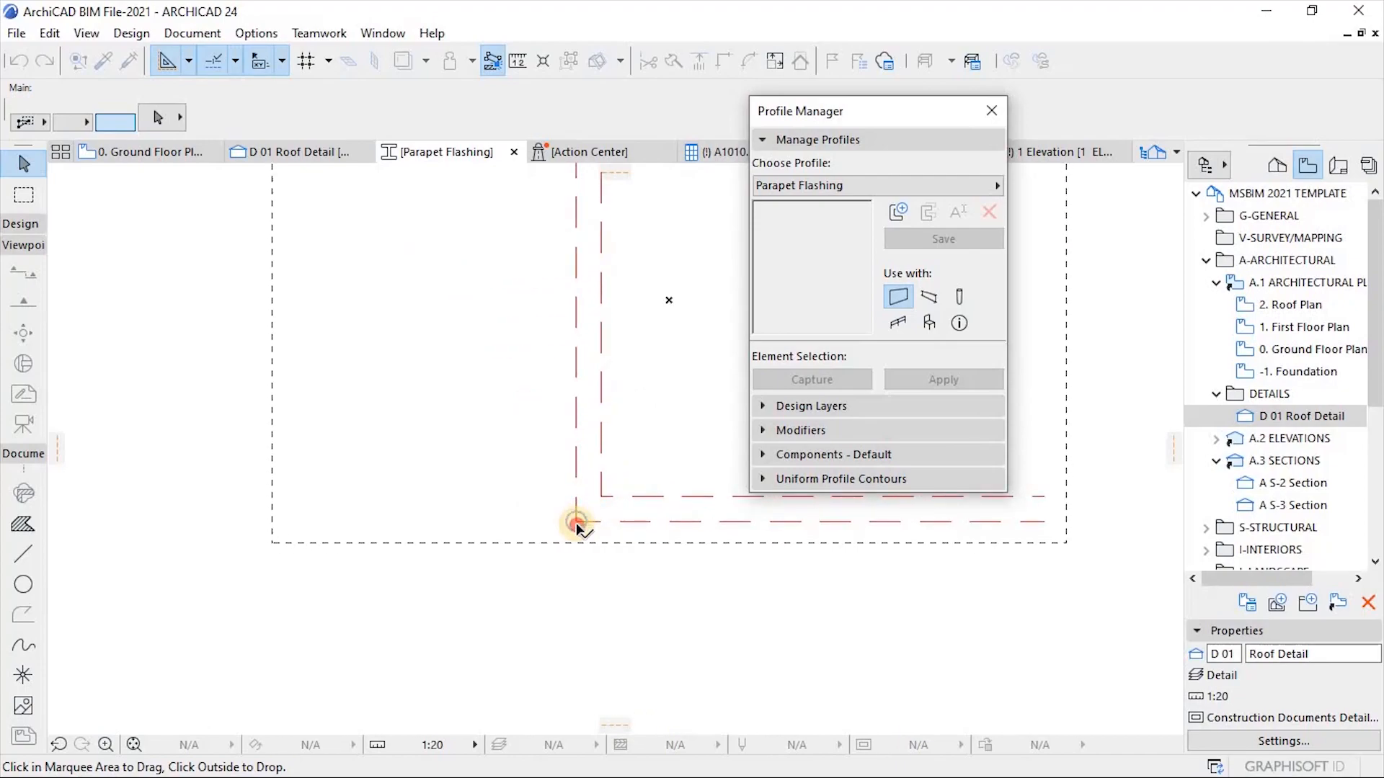
{"action": "left_click", "coordinate": [670, 302]}
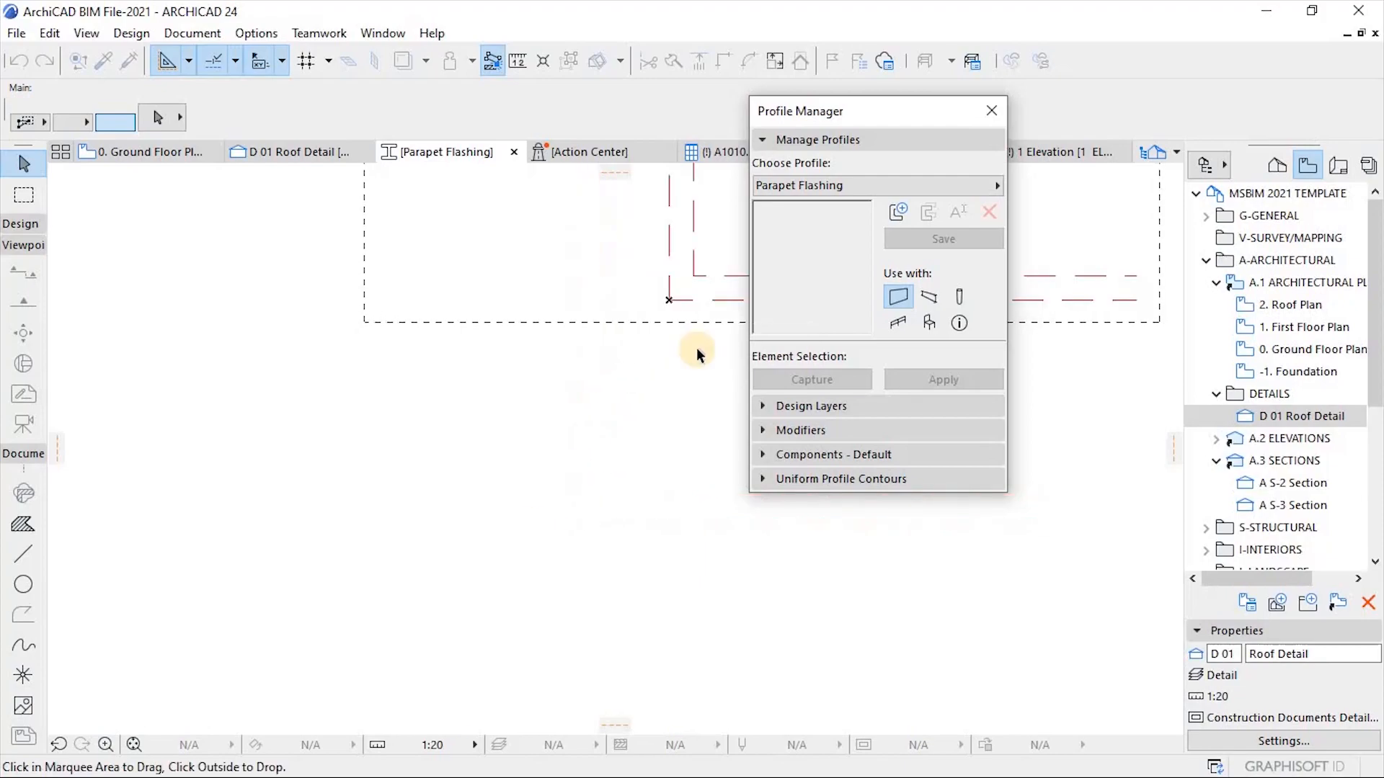
{"action": "left_click_drag", "start_coordinate": [1106, 134], "coordinate": [1105, 134]}
{"action": "scroll", "coordinate": [428, 466], "scroll_direction": "down", "scroll_amount": 3}
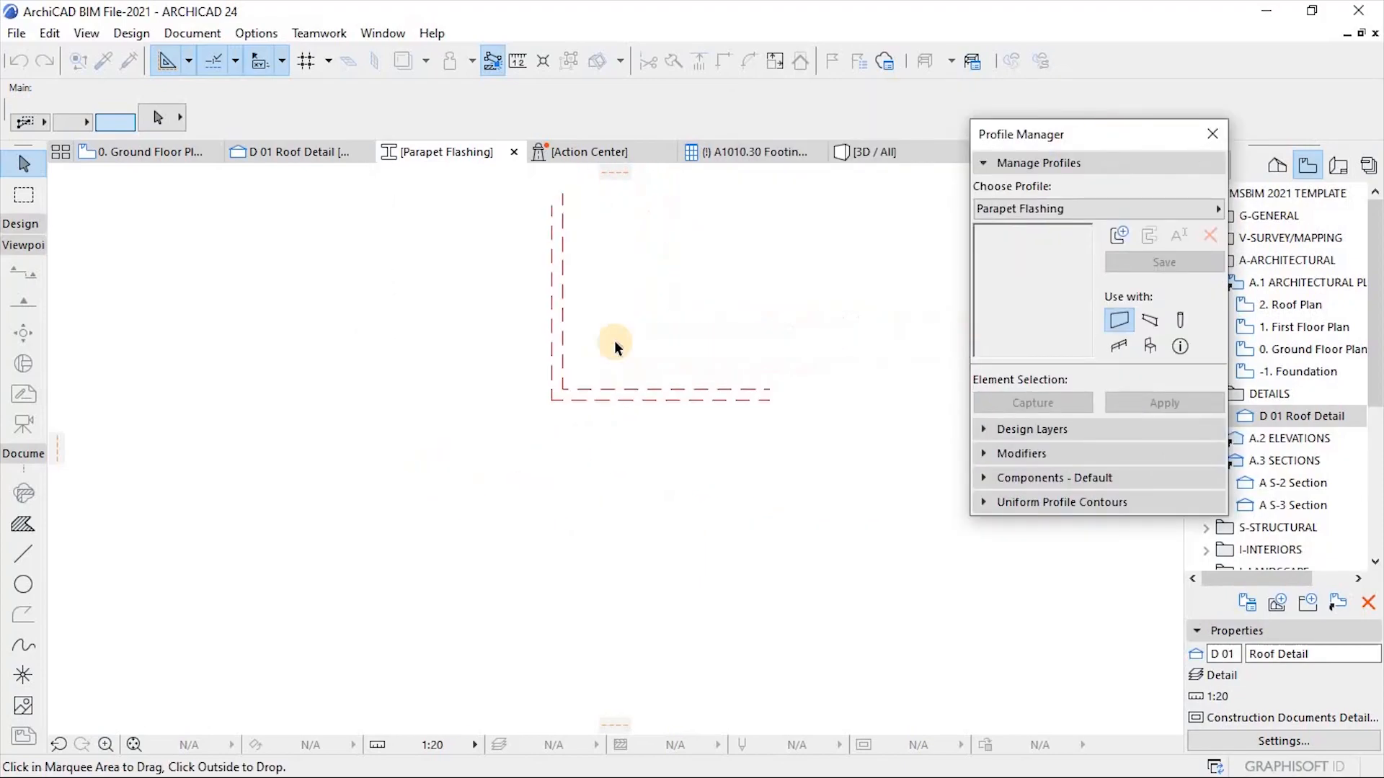
{"action": "left_click", "coordinate": [767, 369]}
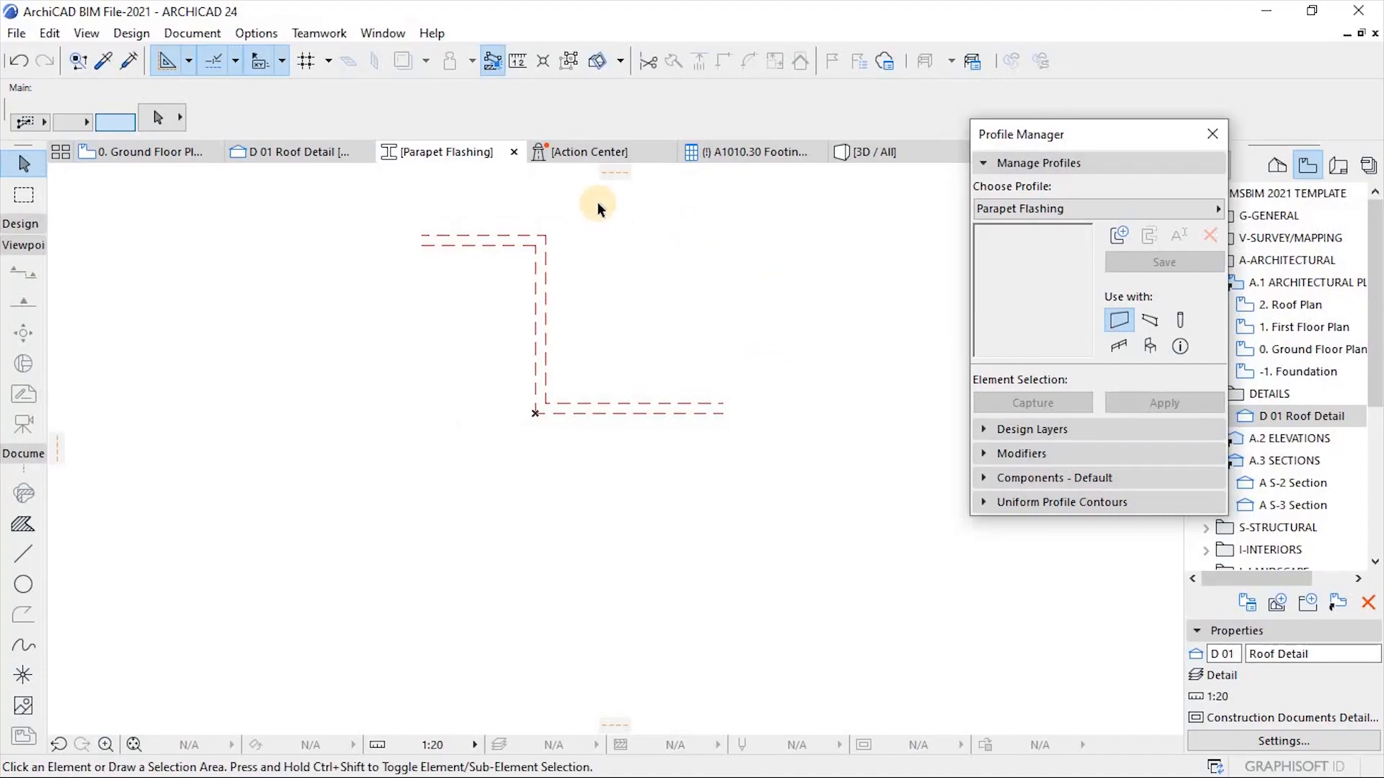
Trace the closed outline between the two dashed polylines with a Plaster and Paint finish fill, corner by corner.
{"action": "scroll", "coordinate": [548, 214], "scroll_direction": "up", "scroll_amount": 3}
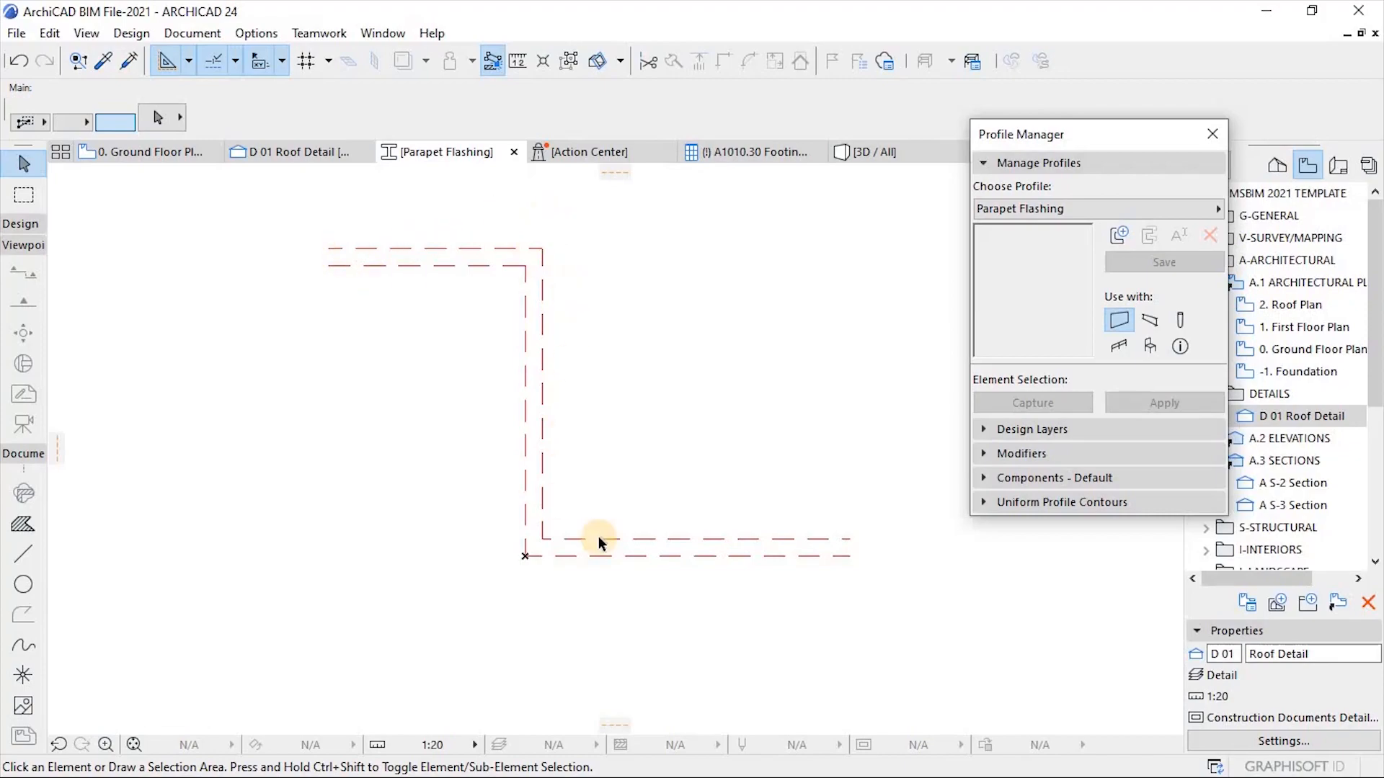
{"action": "left_click", "coordinate": [22, 526]}
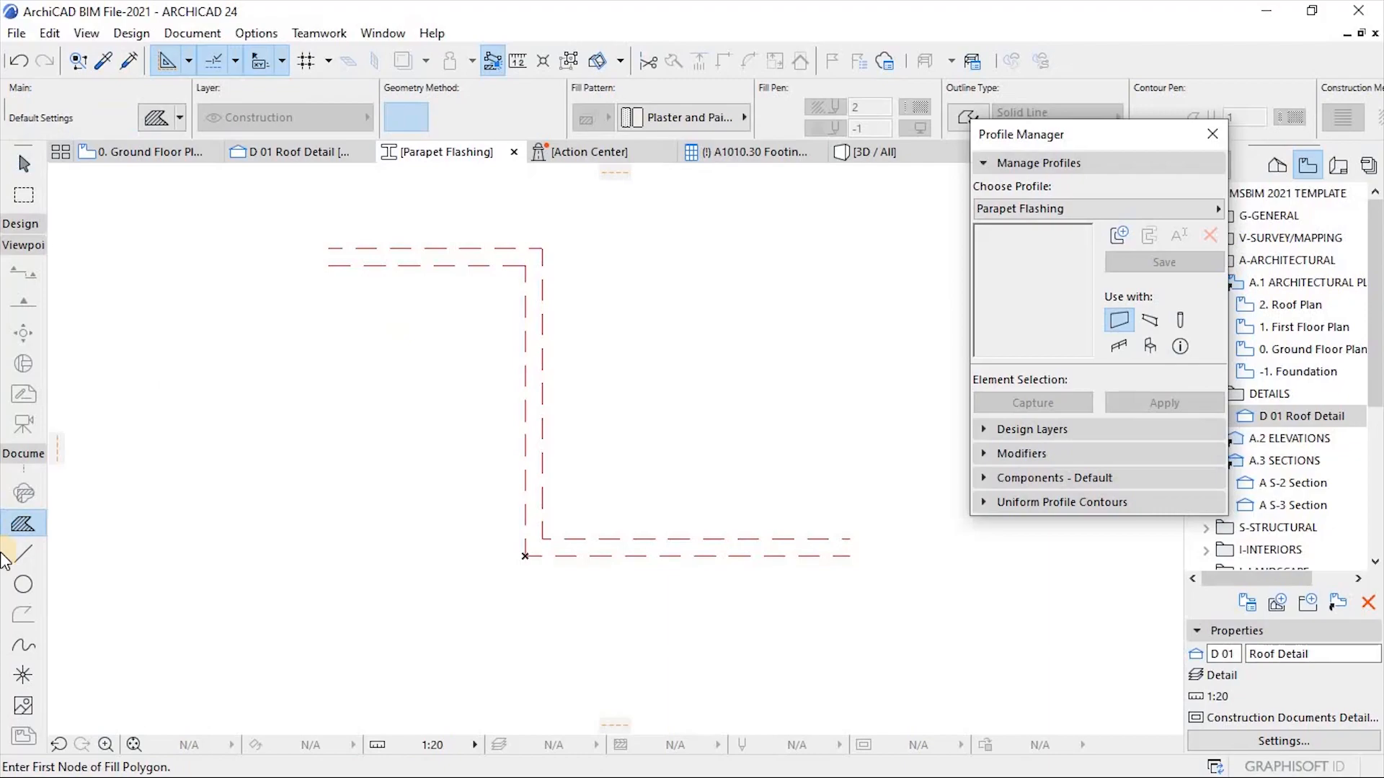
{"action": "left_click", "coordinate": [683, 117]}
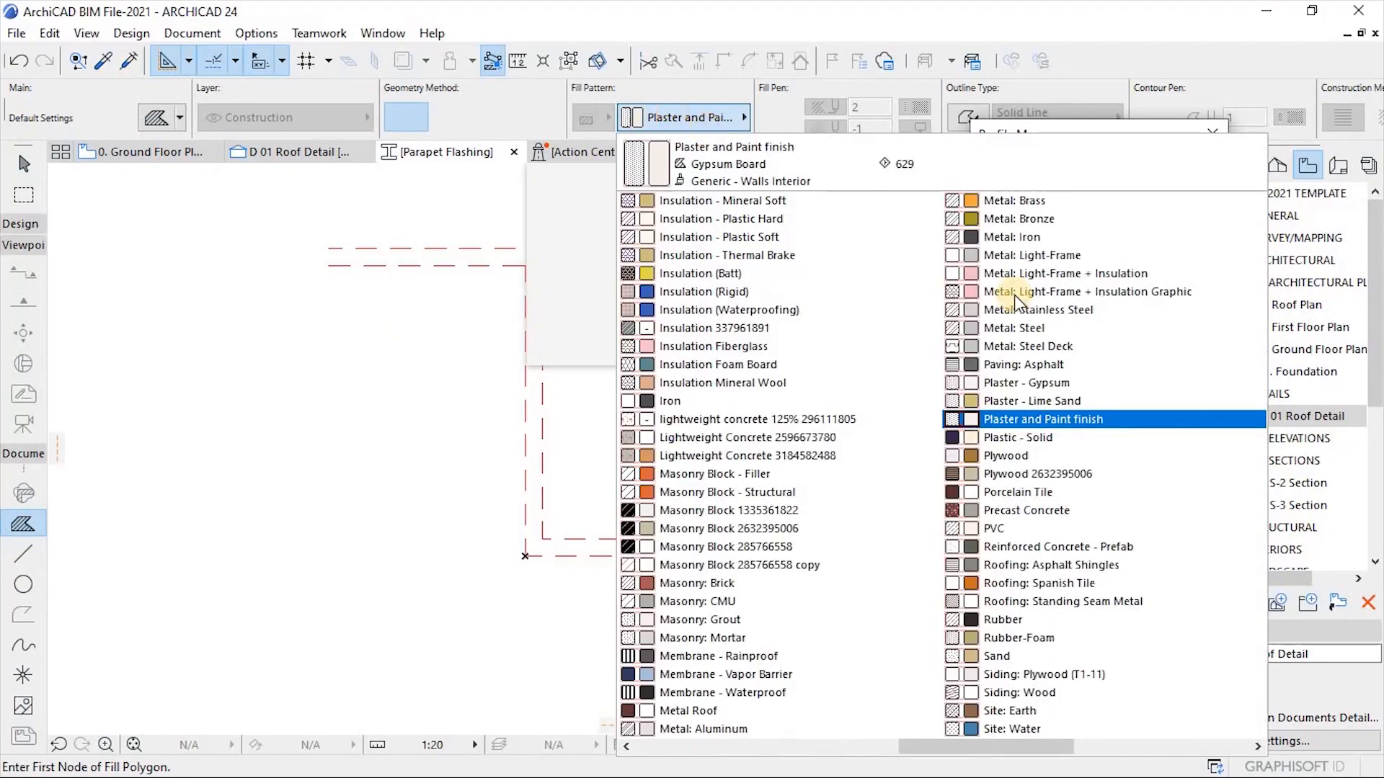
{"action": "left_click", "coordinate": [1058, 419]}
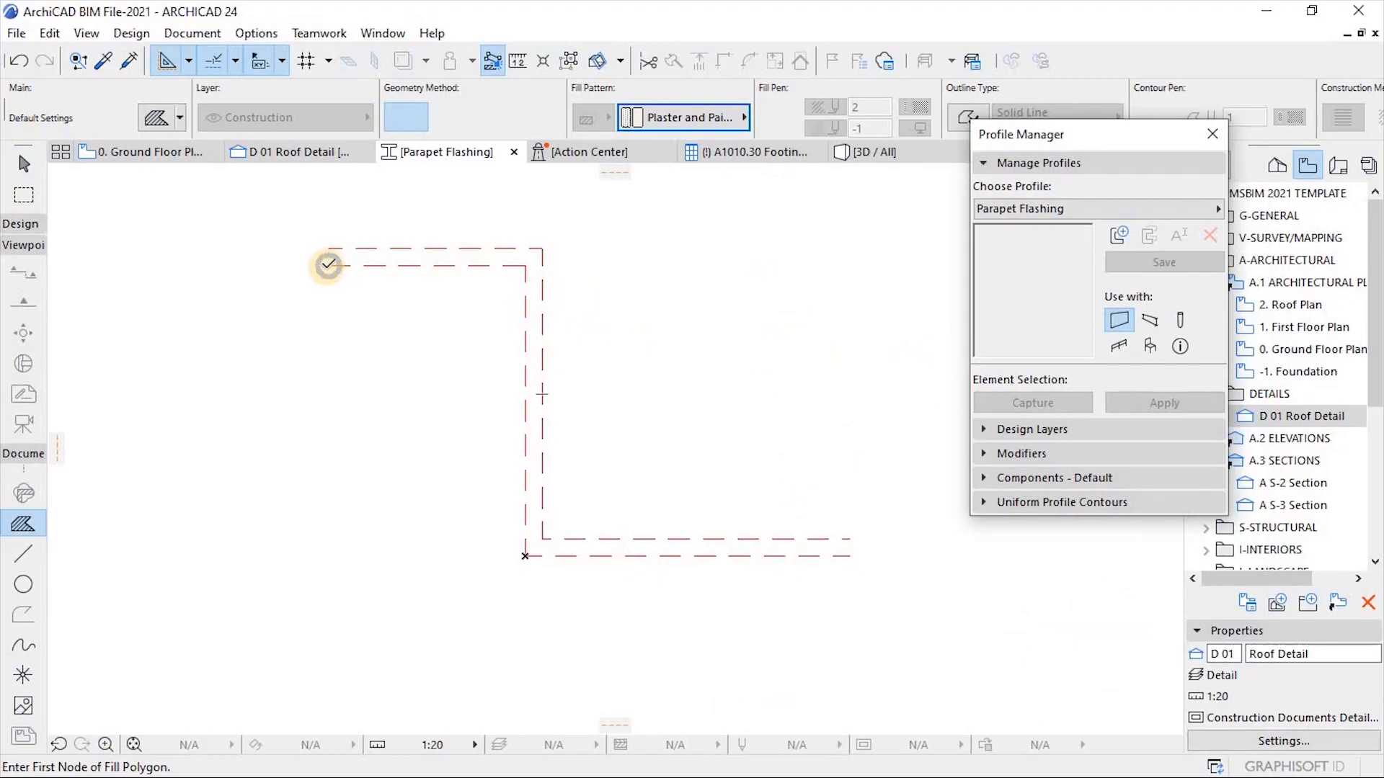
{"action": "left_click", "coordinate": [328, 264]}
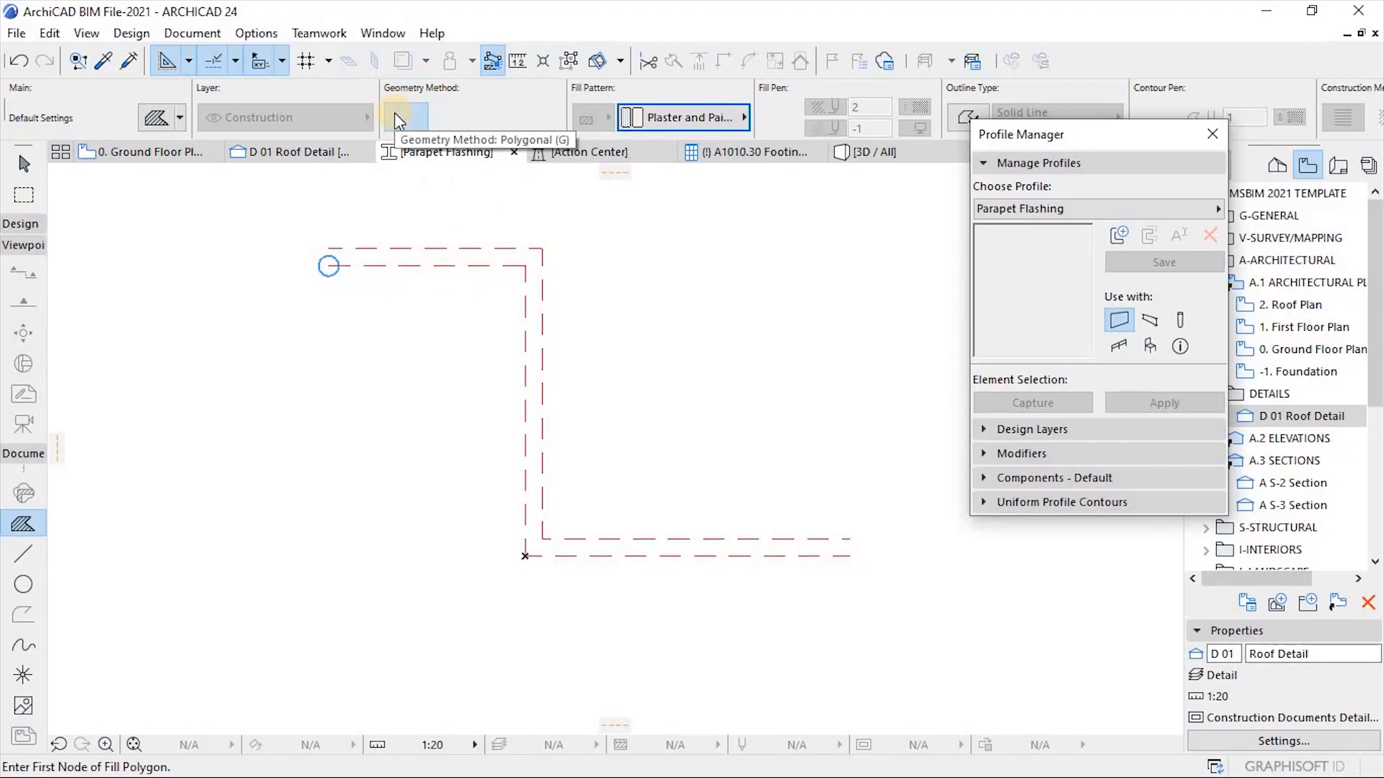
{"action": "left_click", "coordinate": [328, 265]}
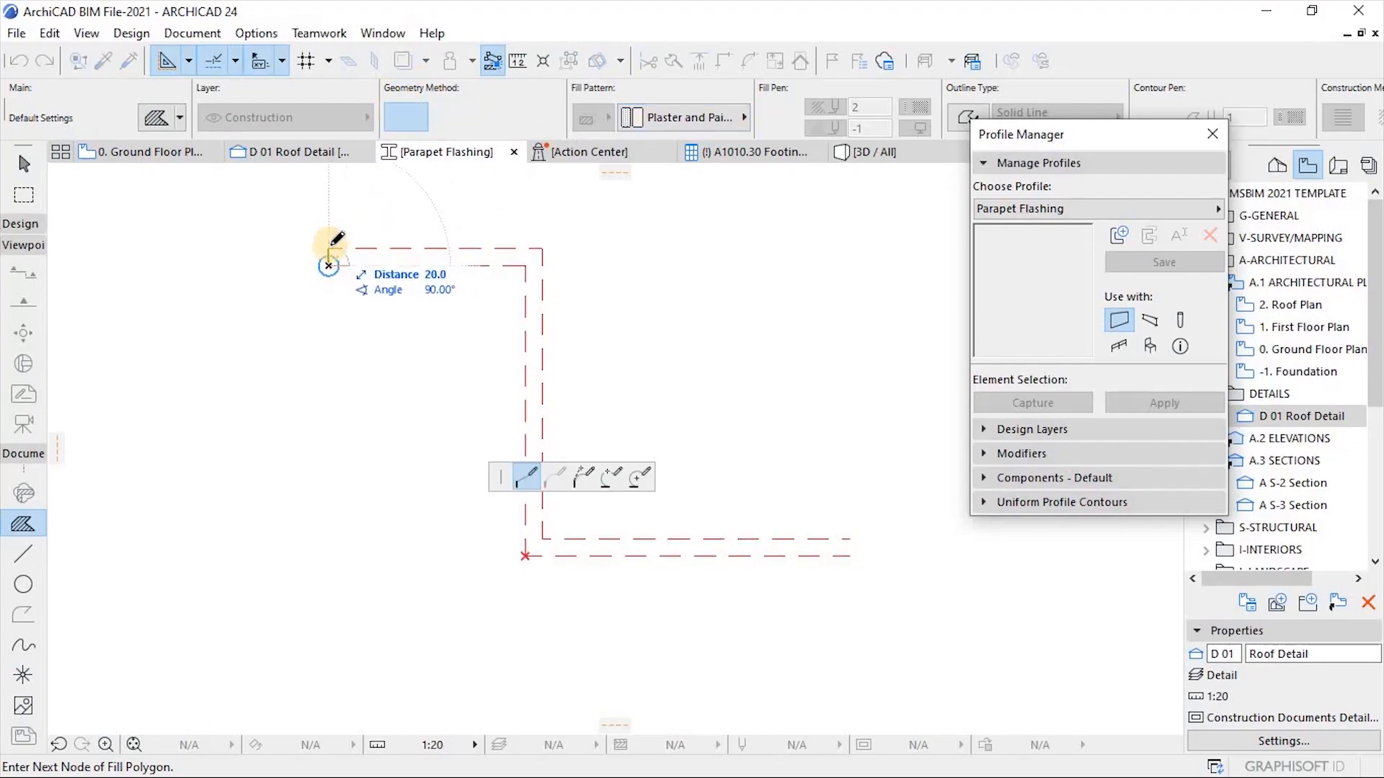
{"action": "left_click", "coordinate": [329, 249]}
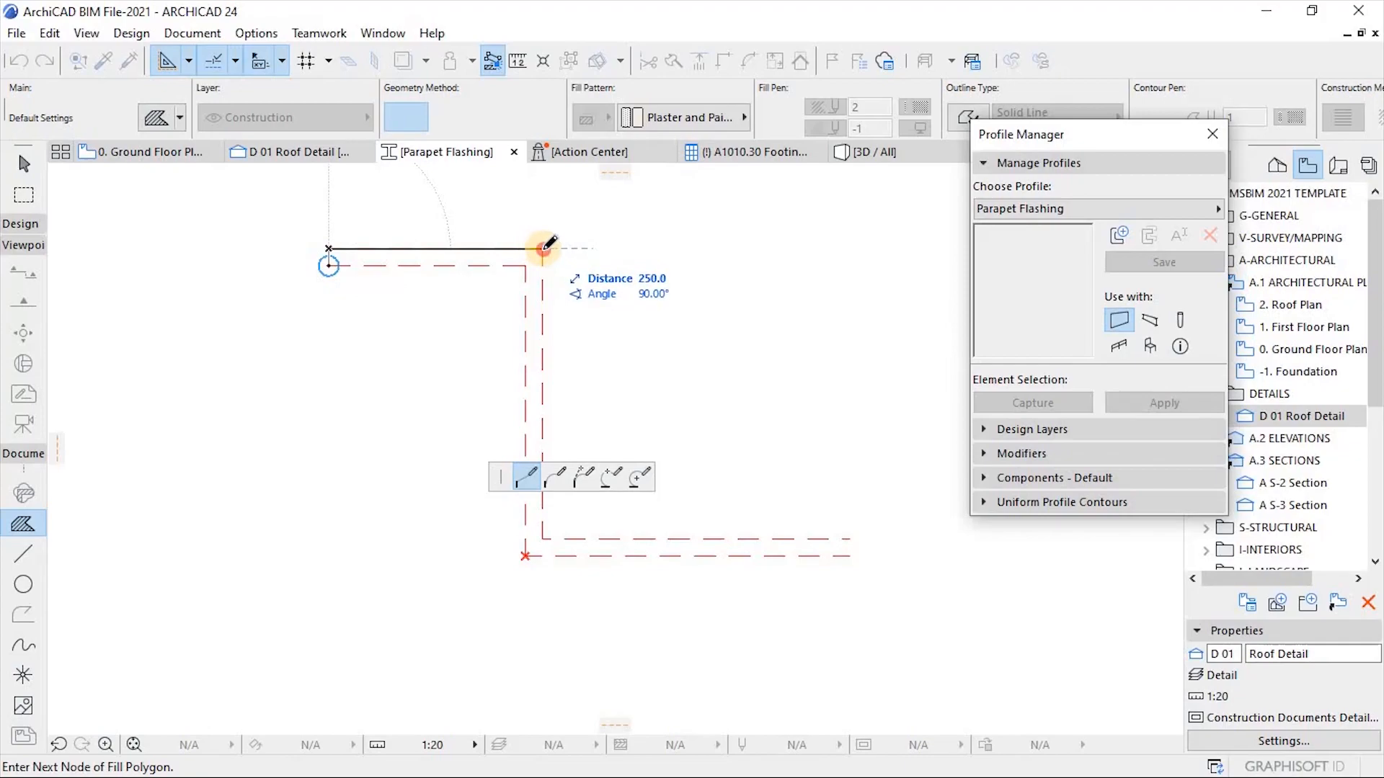
{"action": "left_click", "coordinate": [542, 248]}
{"action": "left_click", "coordinate": [542, 539]}
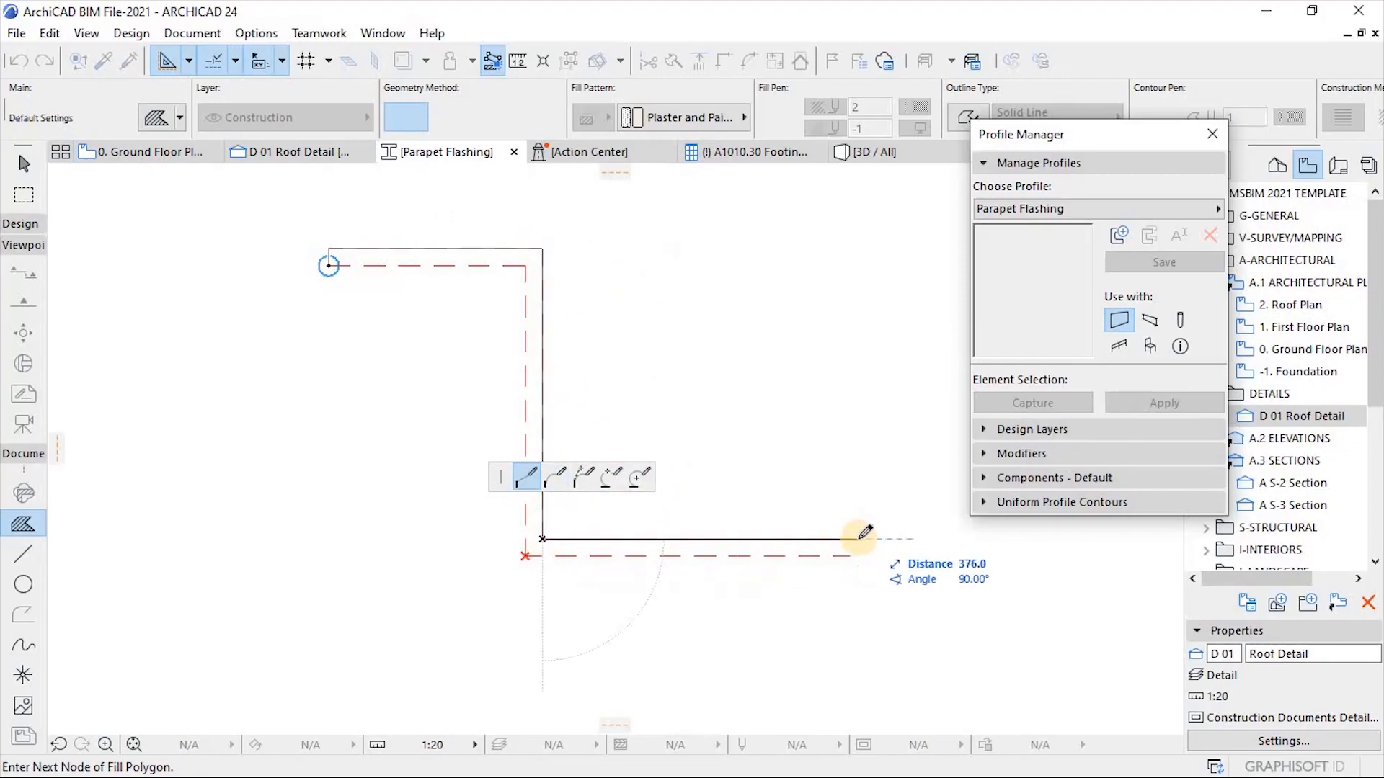
{"action": "left_click", "coordinate": [851, 539]}
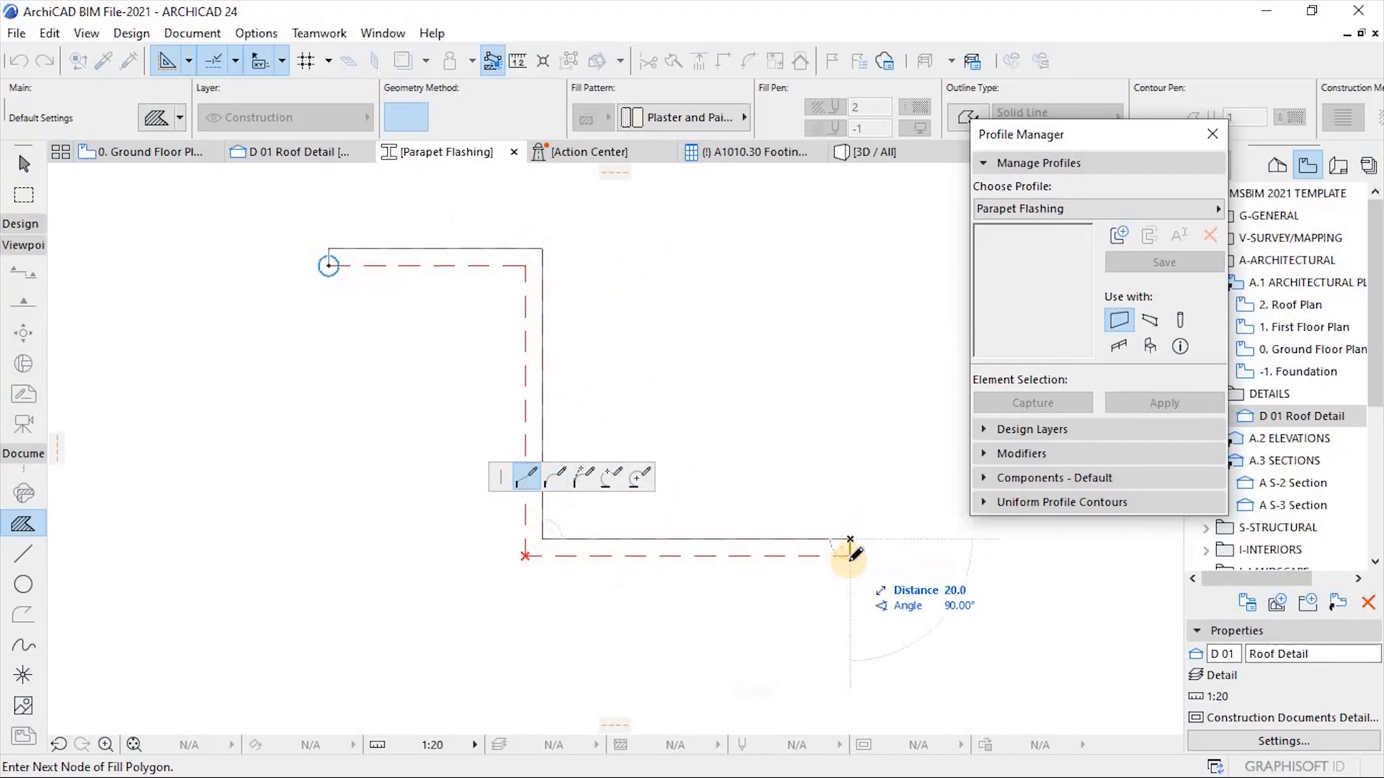
{"action": "left_click", "coordinate": [850, 555]}
{"action": "left_click", "coordinate": [525, 556]}
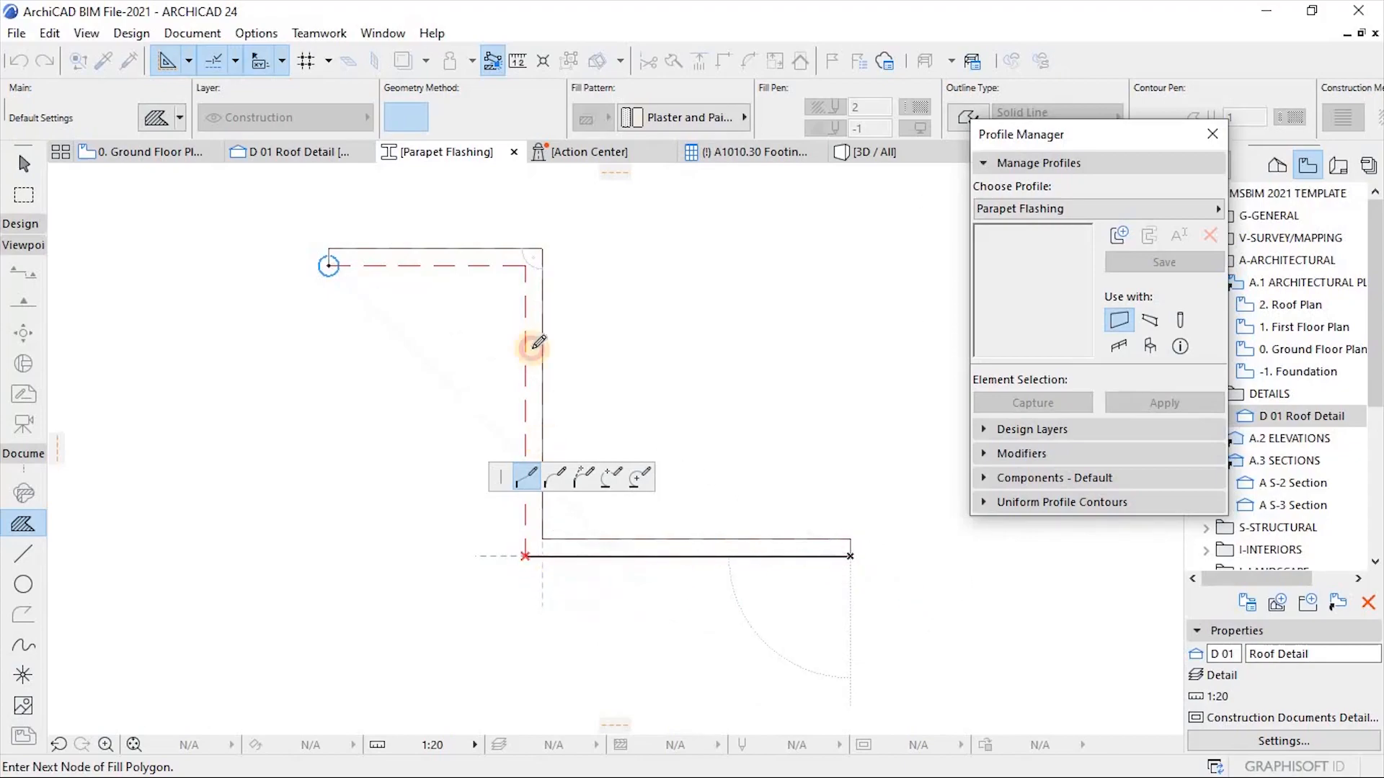
{"action": "left_click", "coordinate": [513, 265]}
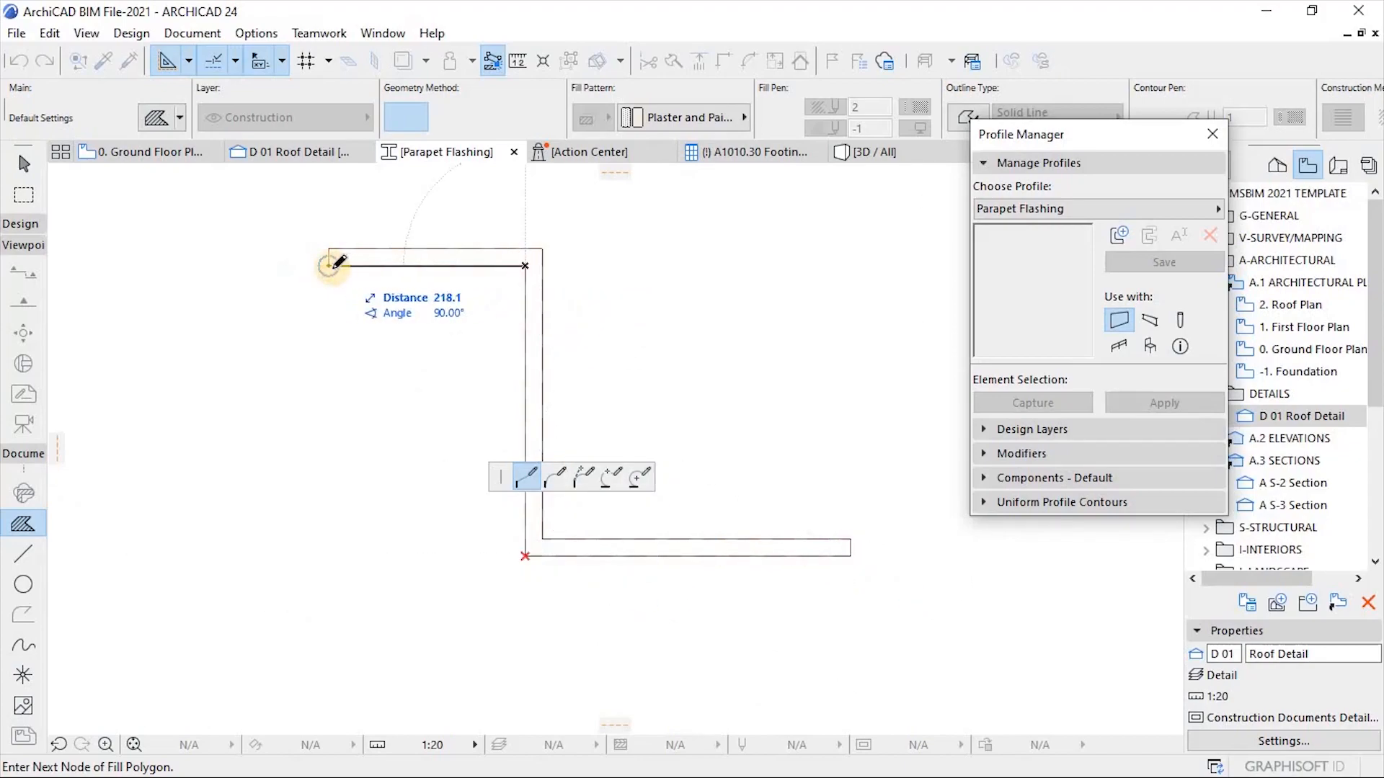
{"action": "left_click", "coordinate": [330, 264]}
Turn on the contour of the flashing fill as a Solid Line with pen 1.
{"action": "left_click", "coordinate": [24, 164]}
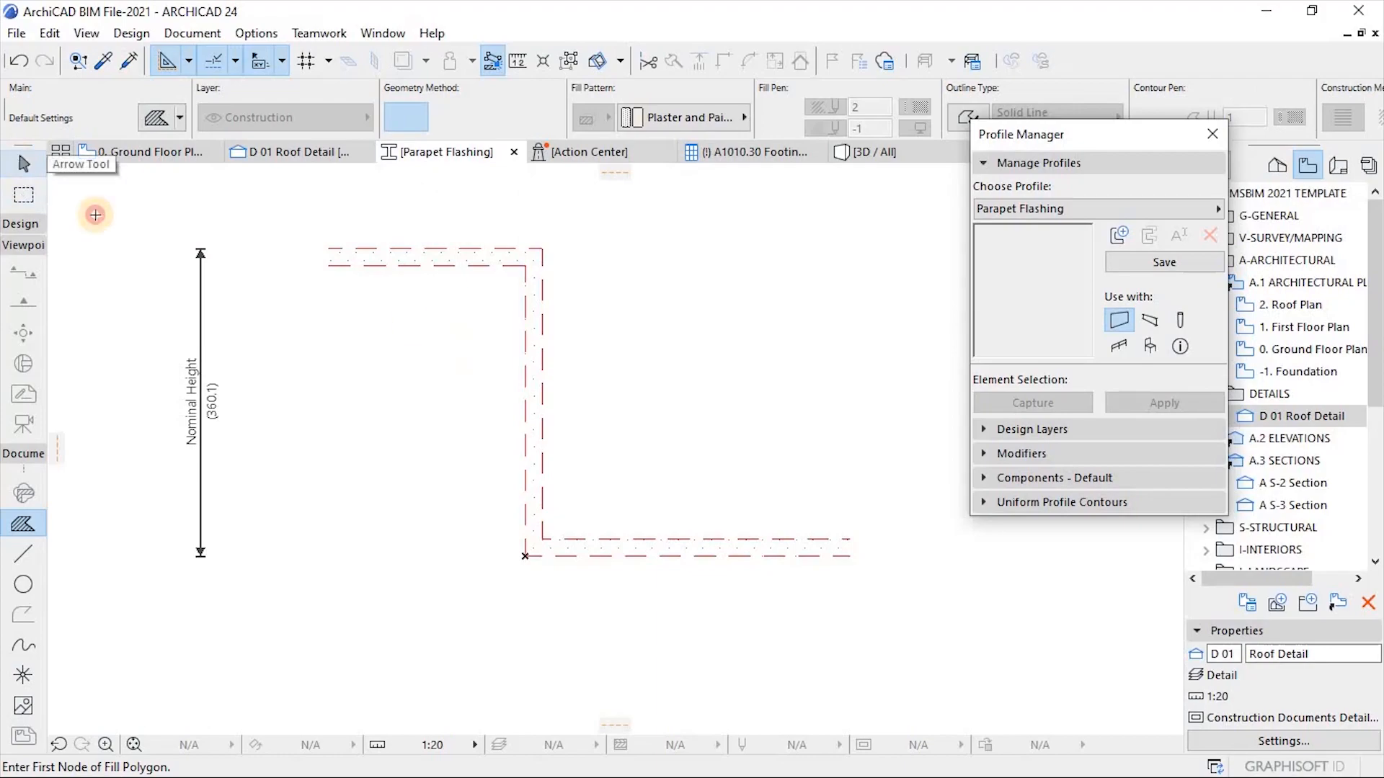
{"action": "left_click", "coordinate": [541, 263]}
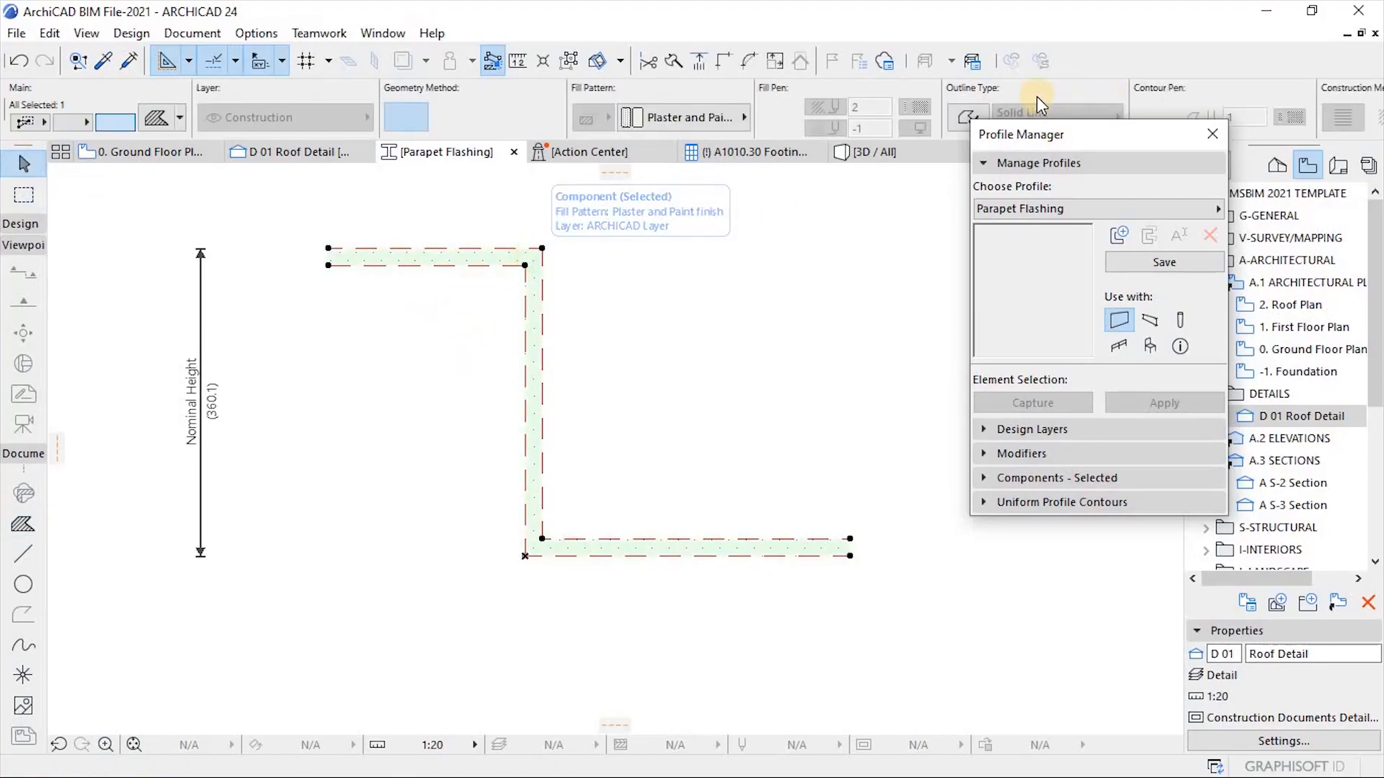
{"action": "left_click_drag", "start_coordinate": [1096, 134], "coordinate": [1096, 204]}
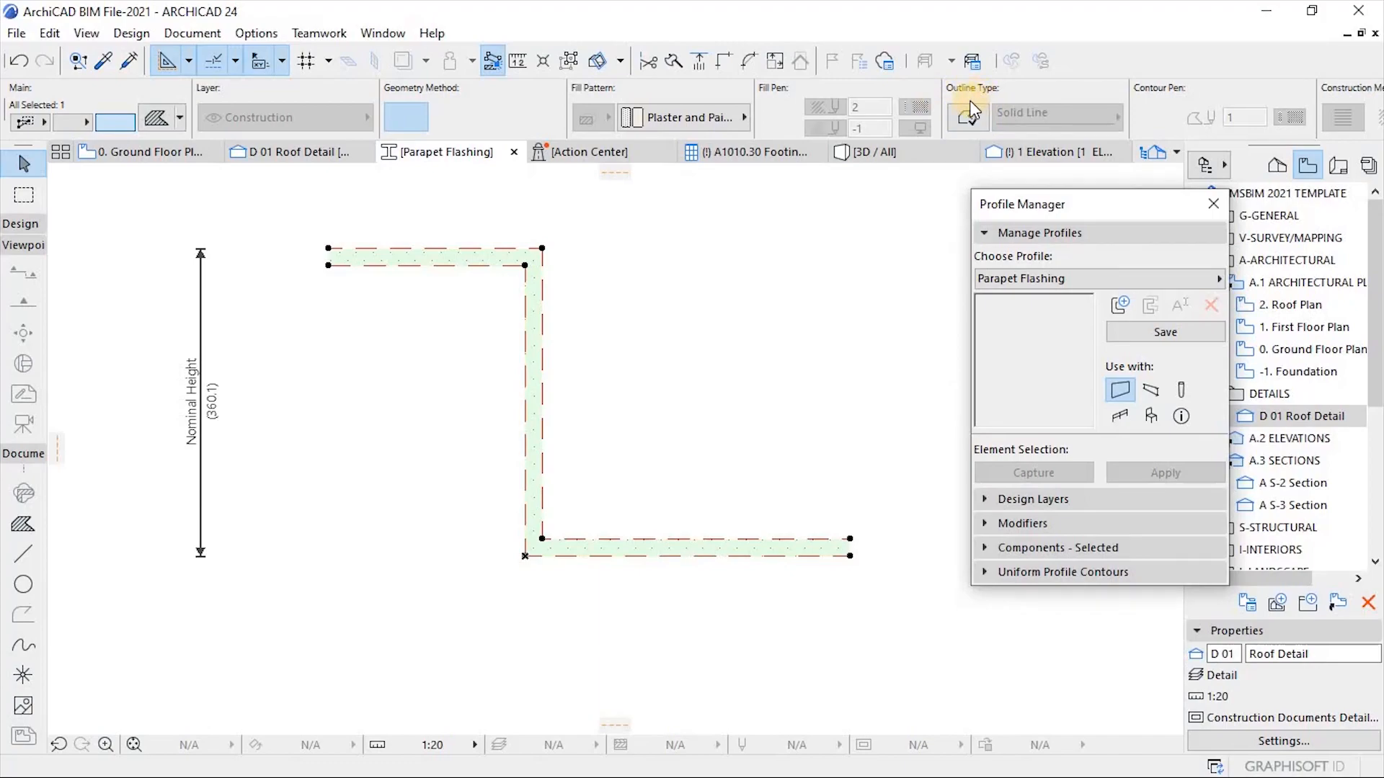
{"action": "left_click", "coordinate": [609, 306]}
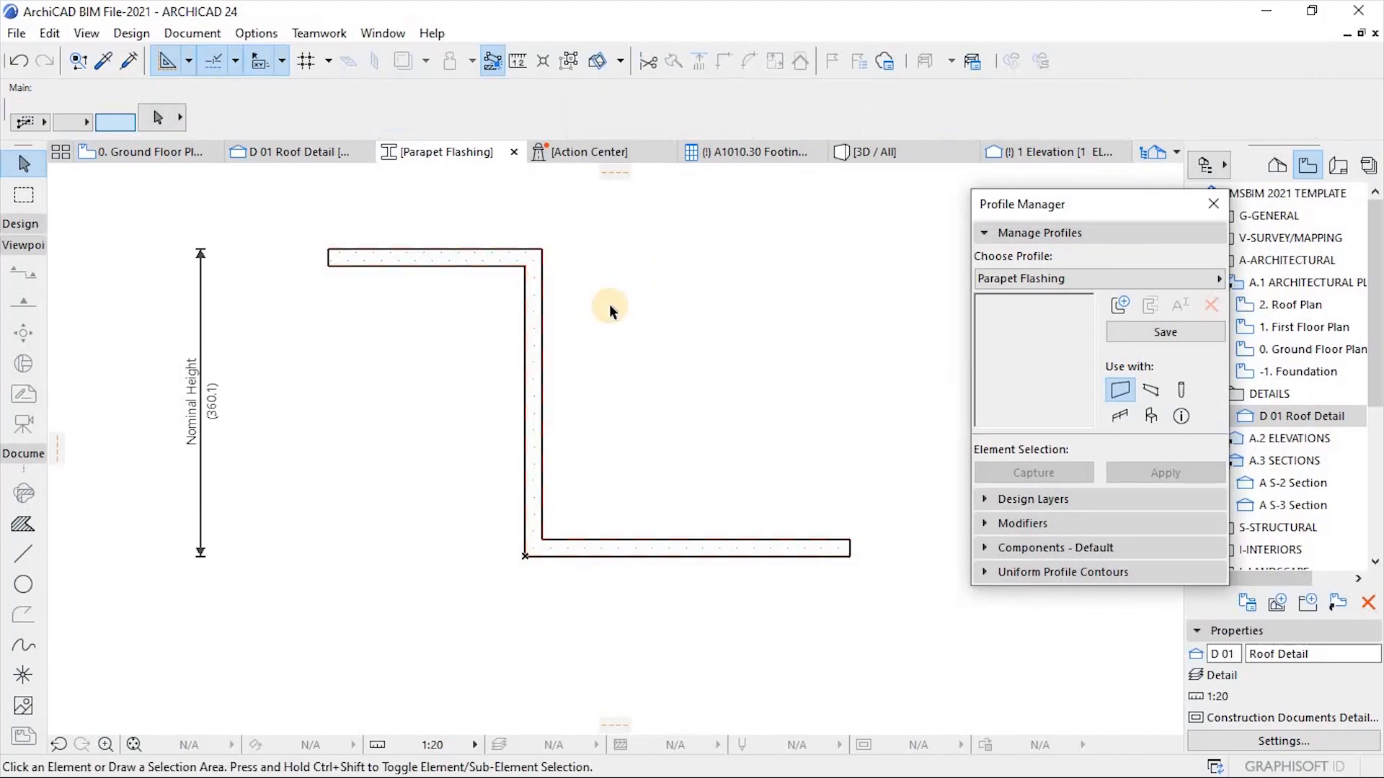
{"action": "left_click", "coordinate": [522, 269]}
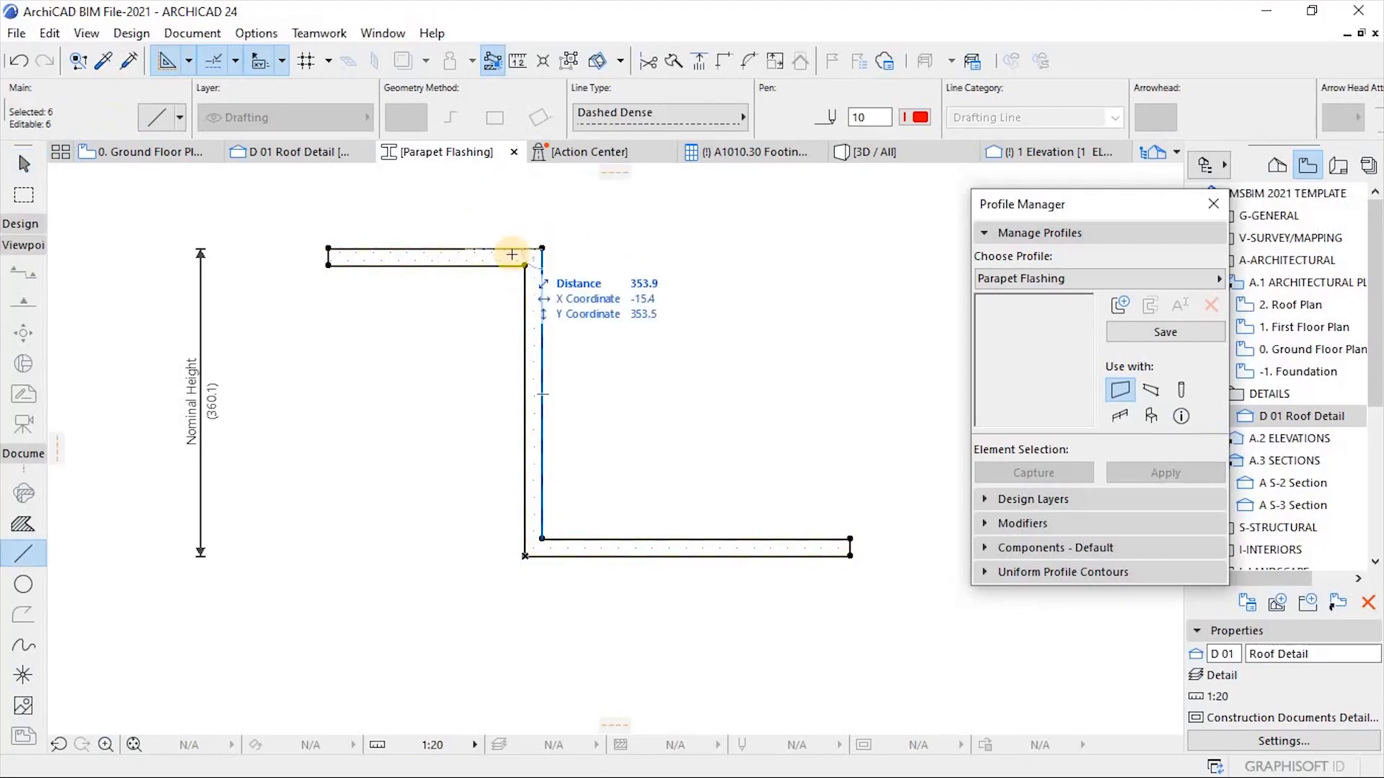
{"action": "key", "text": "Escape"}
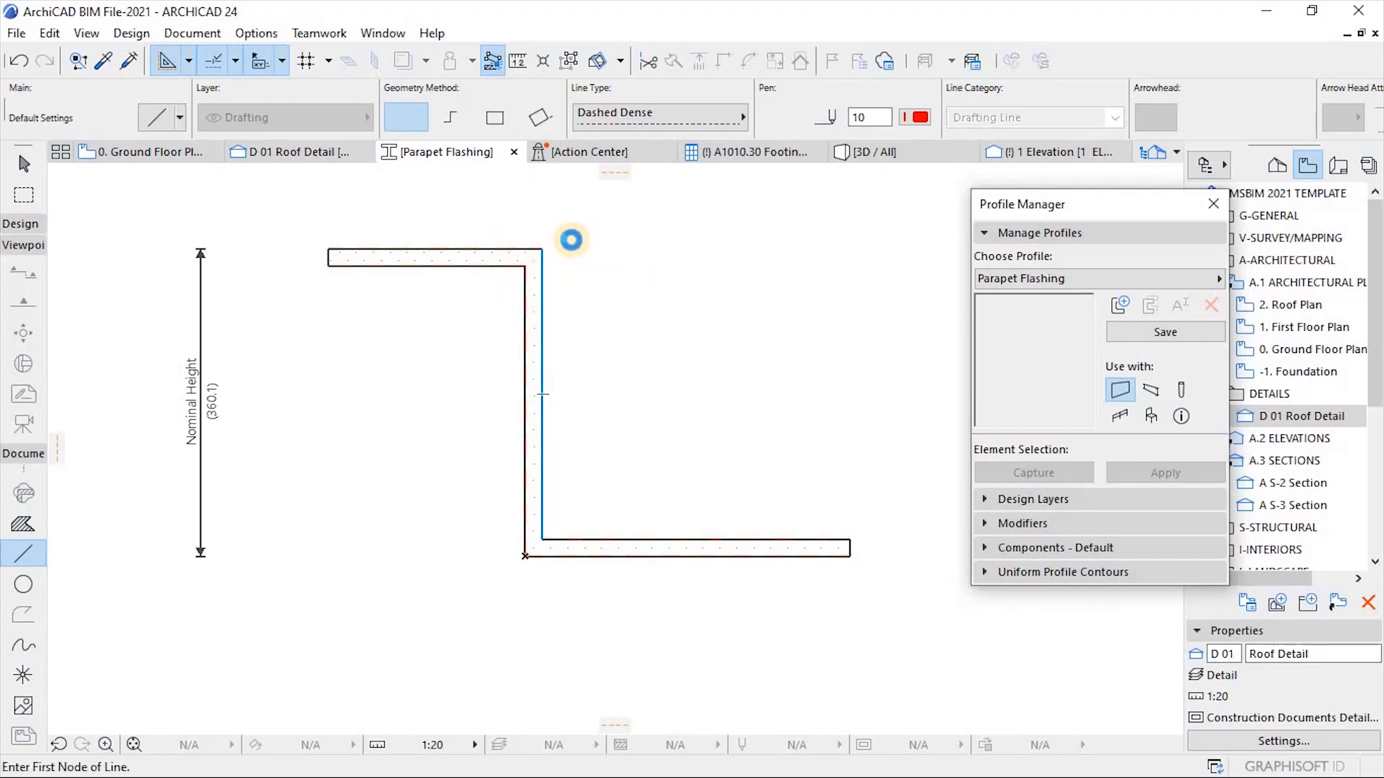
{"action": "left_click", "coordinate": [22, 164]}
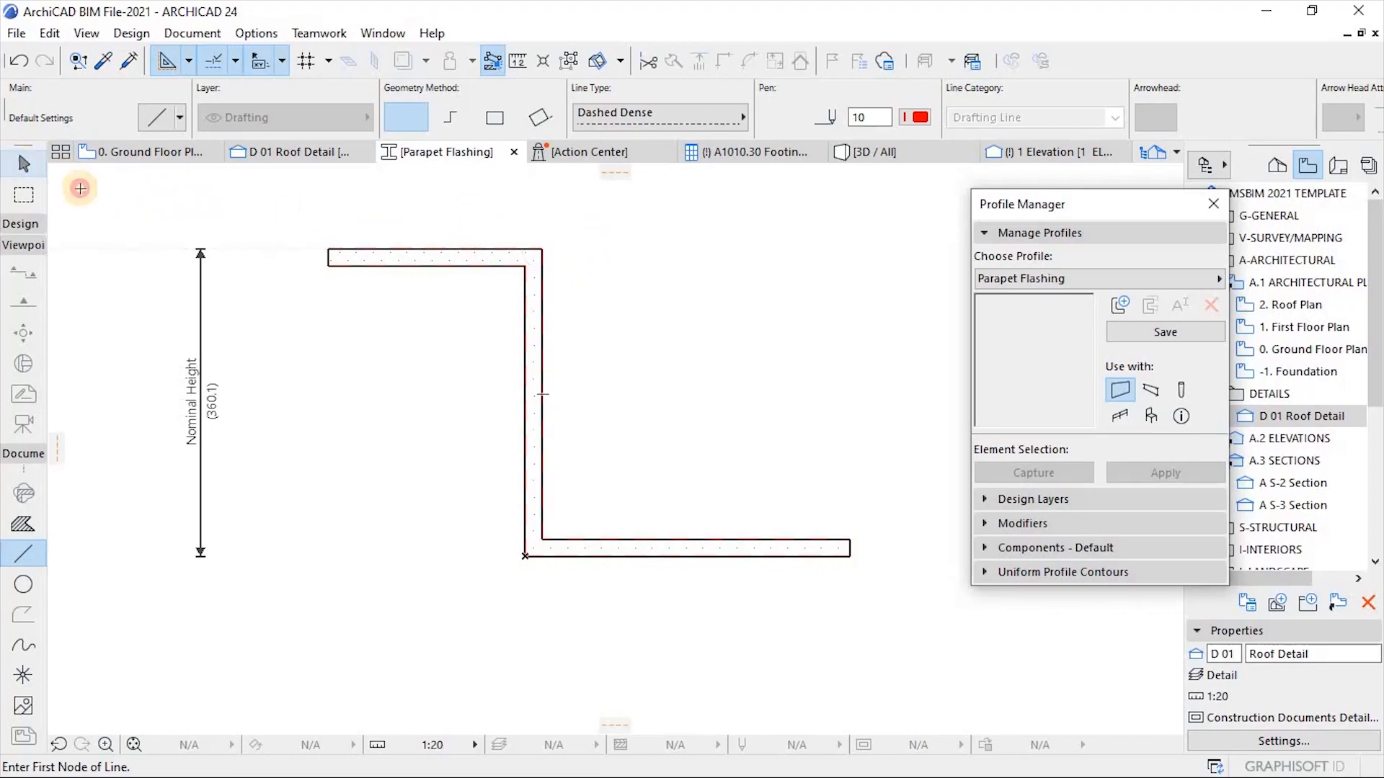
{"action": "scroll", "coordinate": [524, 261], "scroll_direction": "up", "scroll_amount": 1}
{"action": "scroll", "coordinate": [525, 261], "scroll_direction": "up", "scroll_amount": 1}
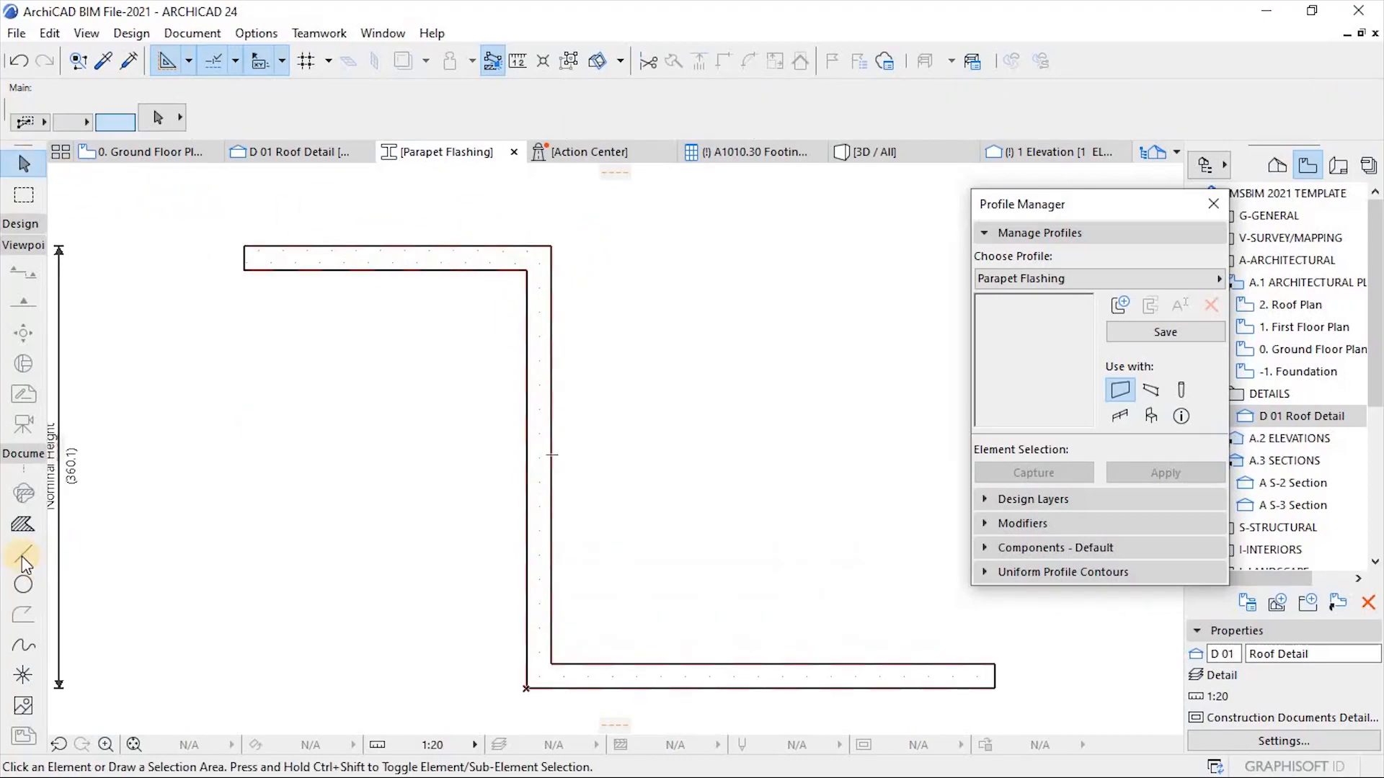
Delete all the red dashed guide lines around the flashing fill, keeping the fill itself.
{"action": "left_click", "coordinate": [23, 553]}
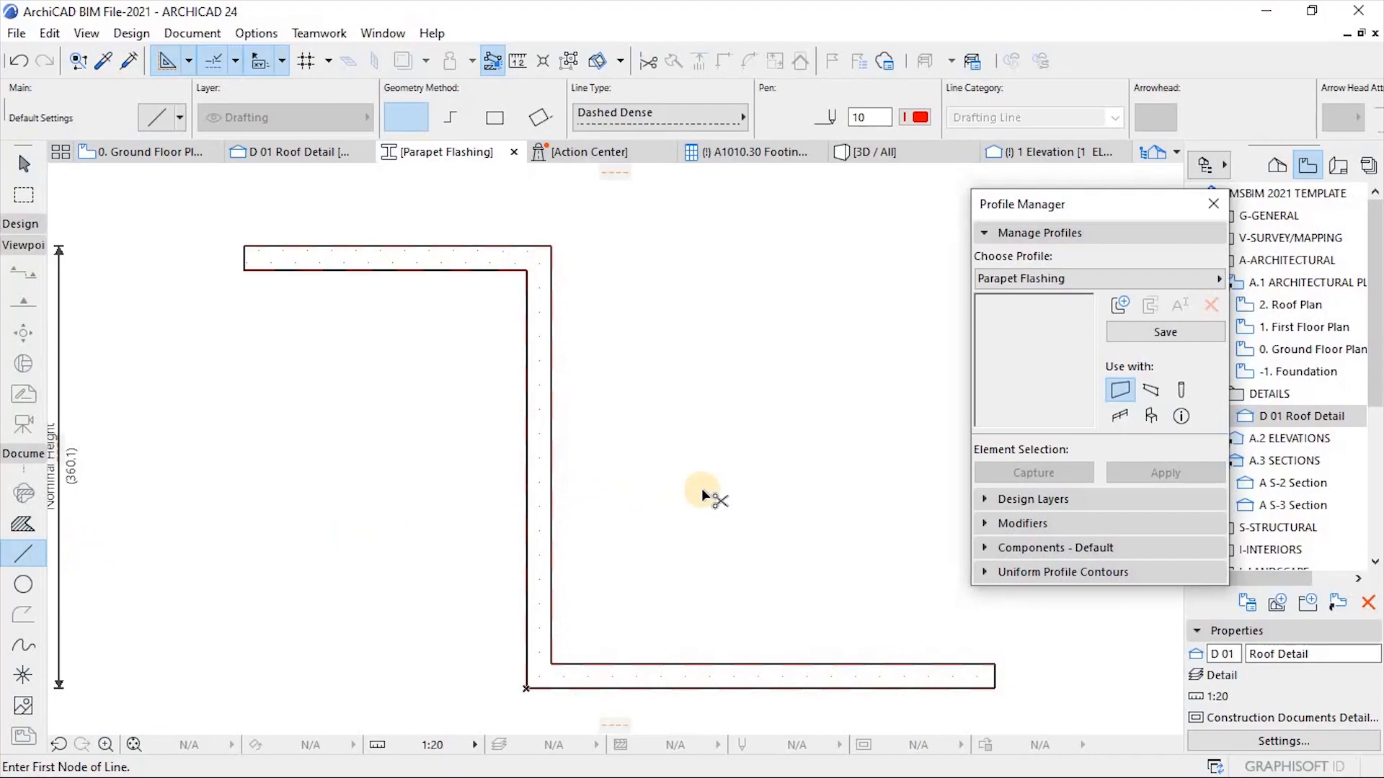
{"action": "key", "text": "ctrl+a"}
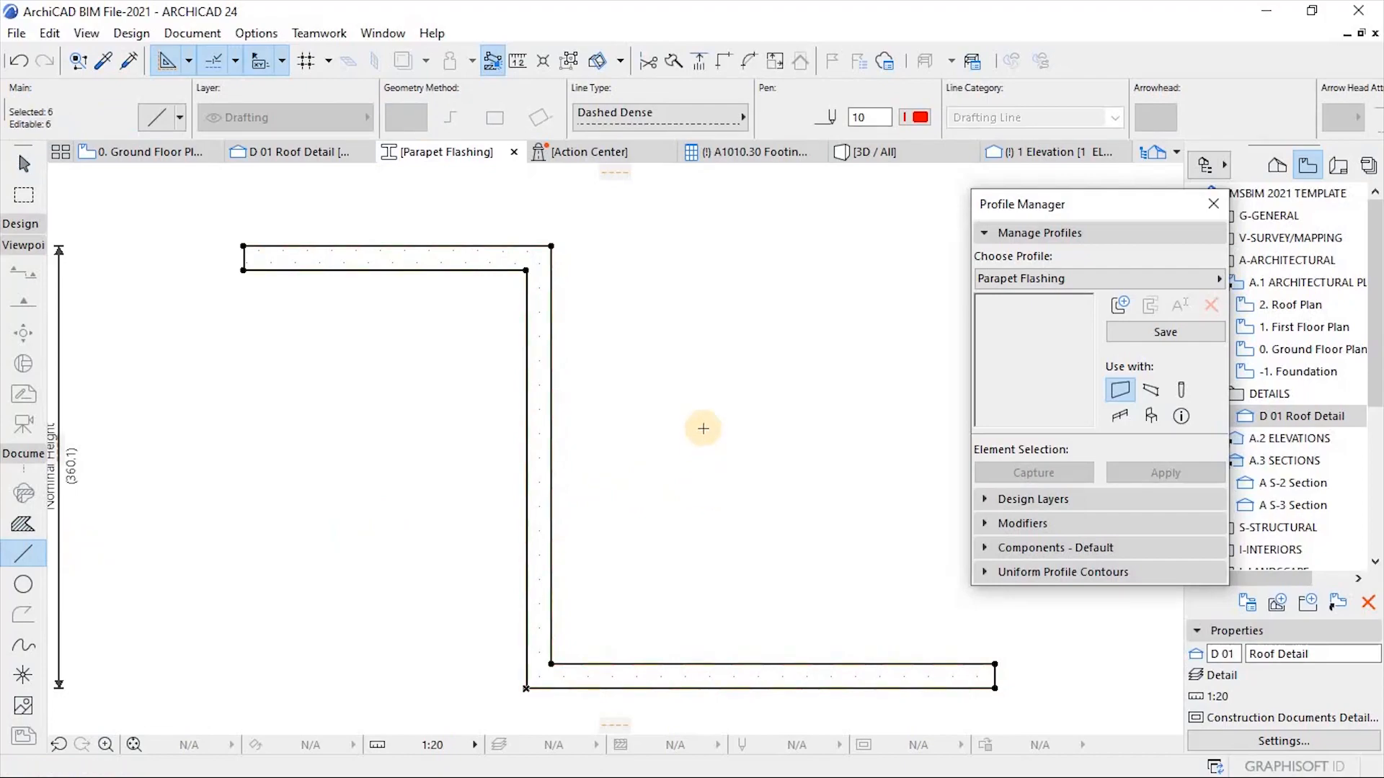
{"action": "key", "text": "Escape"}
{"action": "scroll", "coordinate": [549, 438], "scroll_direction": "down", "scroll_amount": 2}
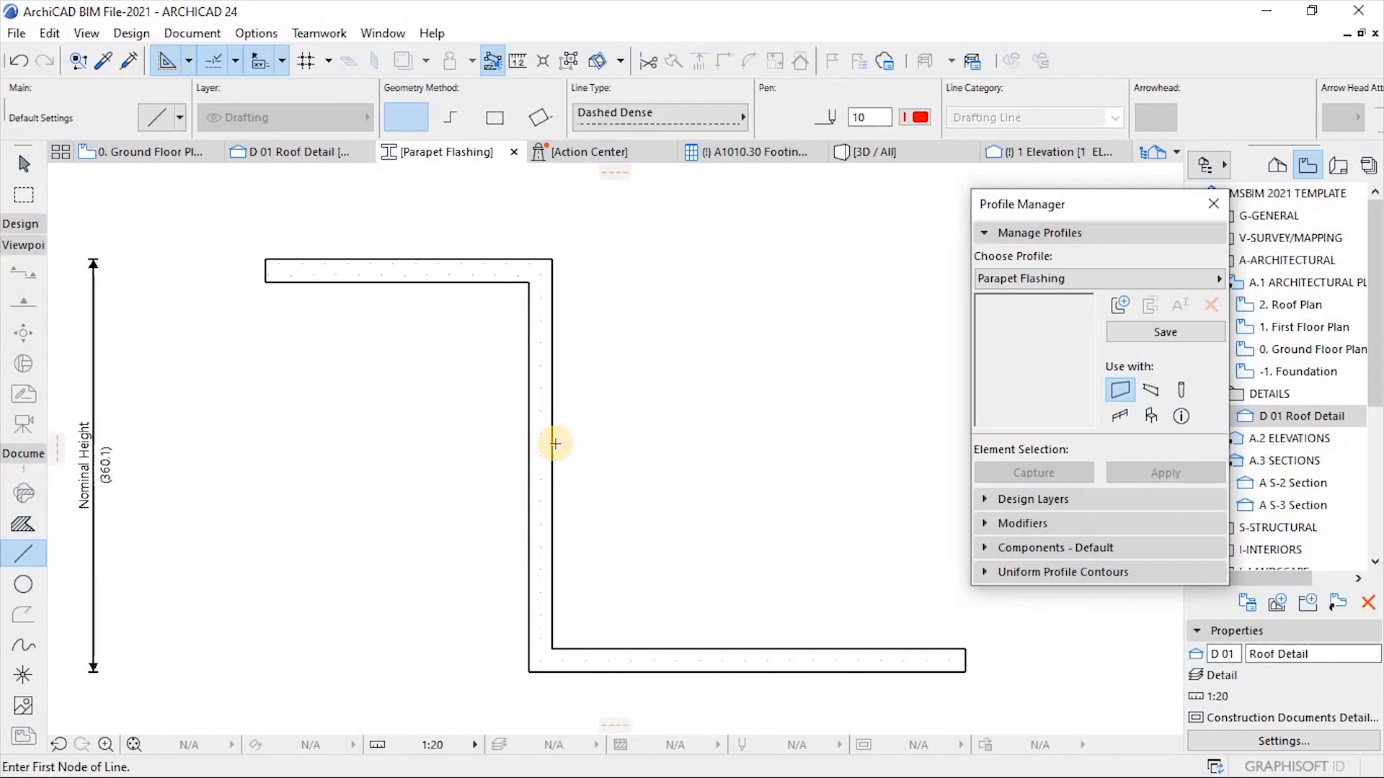
Chamfer the flashing fill's inner corner between the upright and the lower horizontal leg by 100.
{"action": "left_click", "coordinate": [23, 162]}
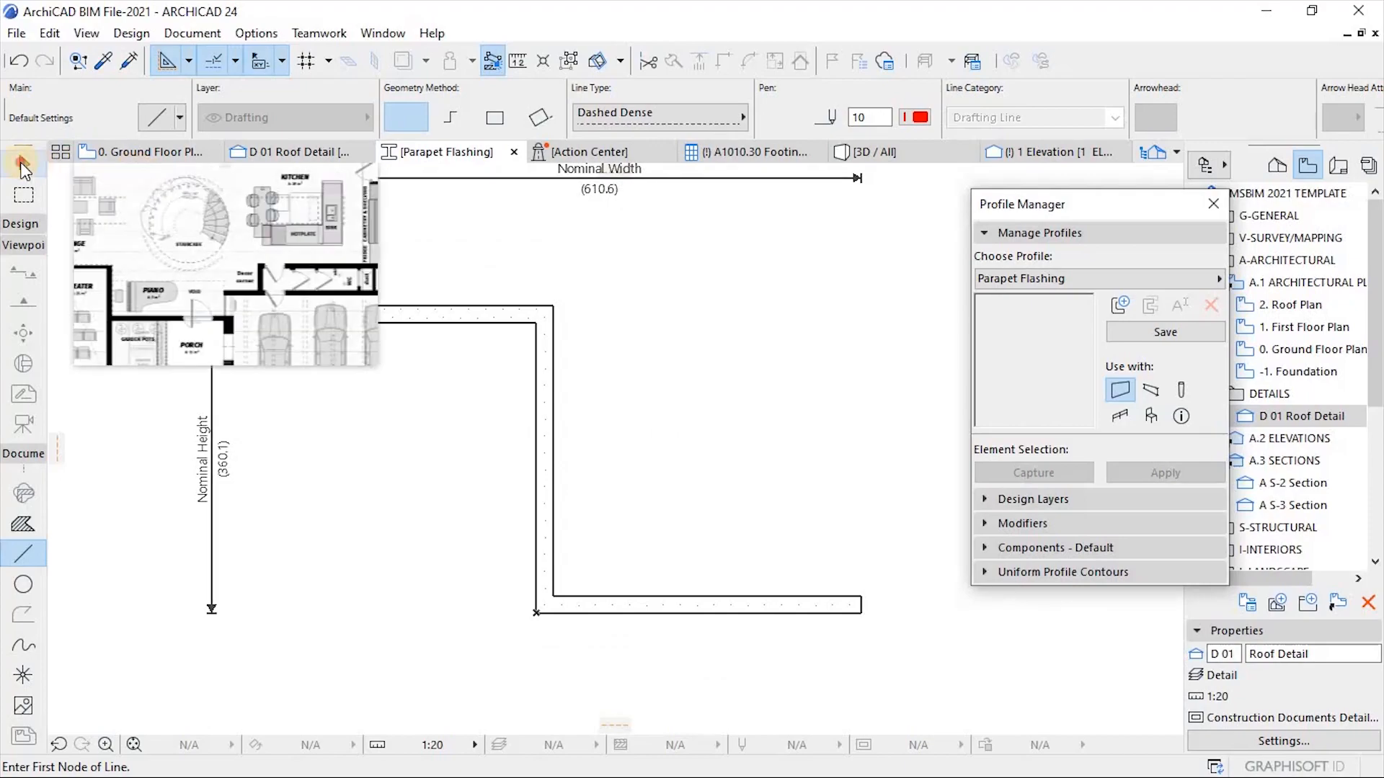
{"action": "left_click", "coordinate": [552, 452]}
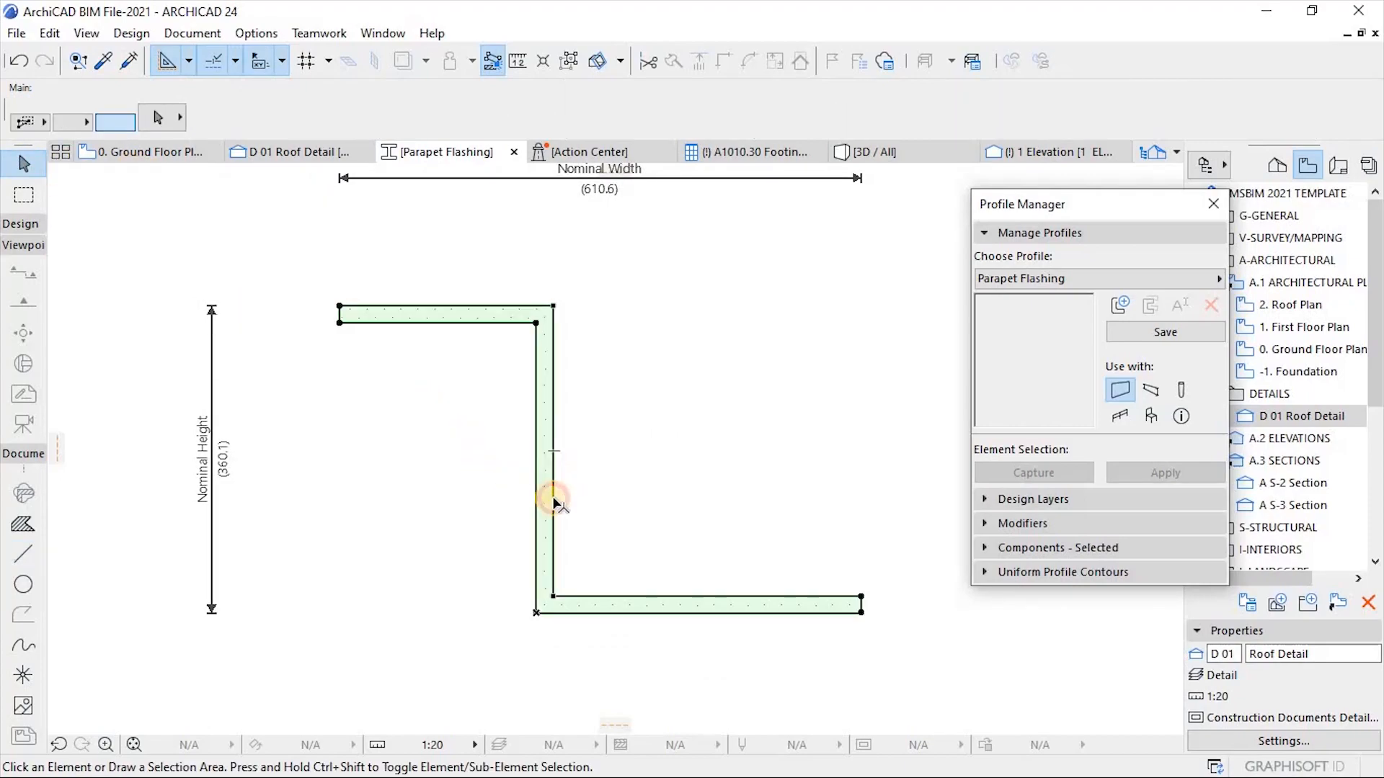
{"action": "left_click", "coordinate": [554, 598]}
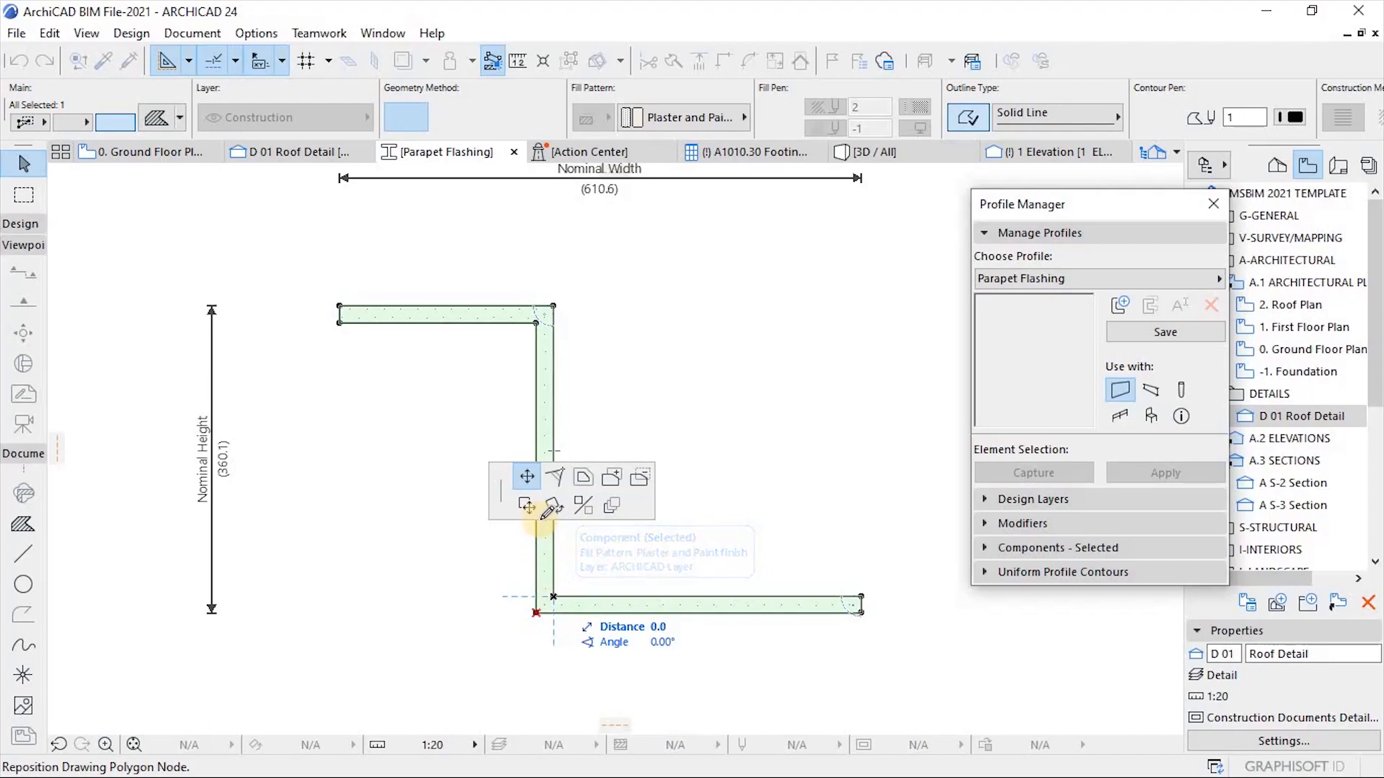
{"action": "left_click", "coordinate": [556, 478]}
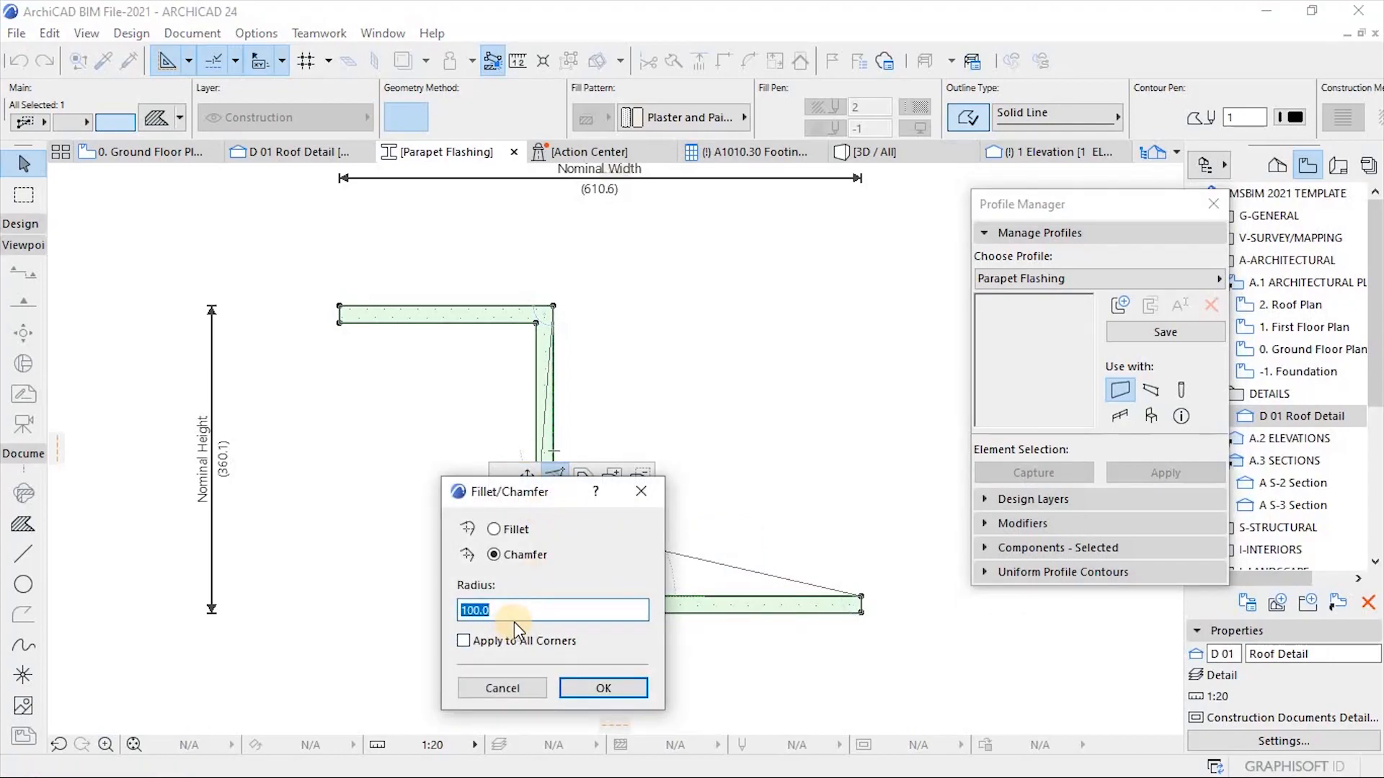
{"action": "left_click", "coordinate": [586, 686]}
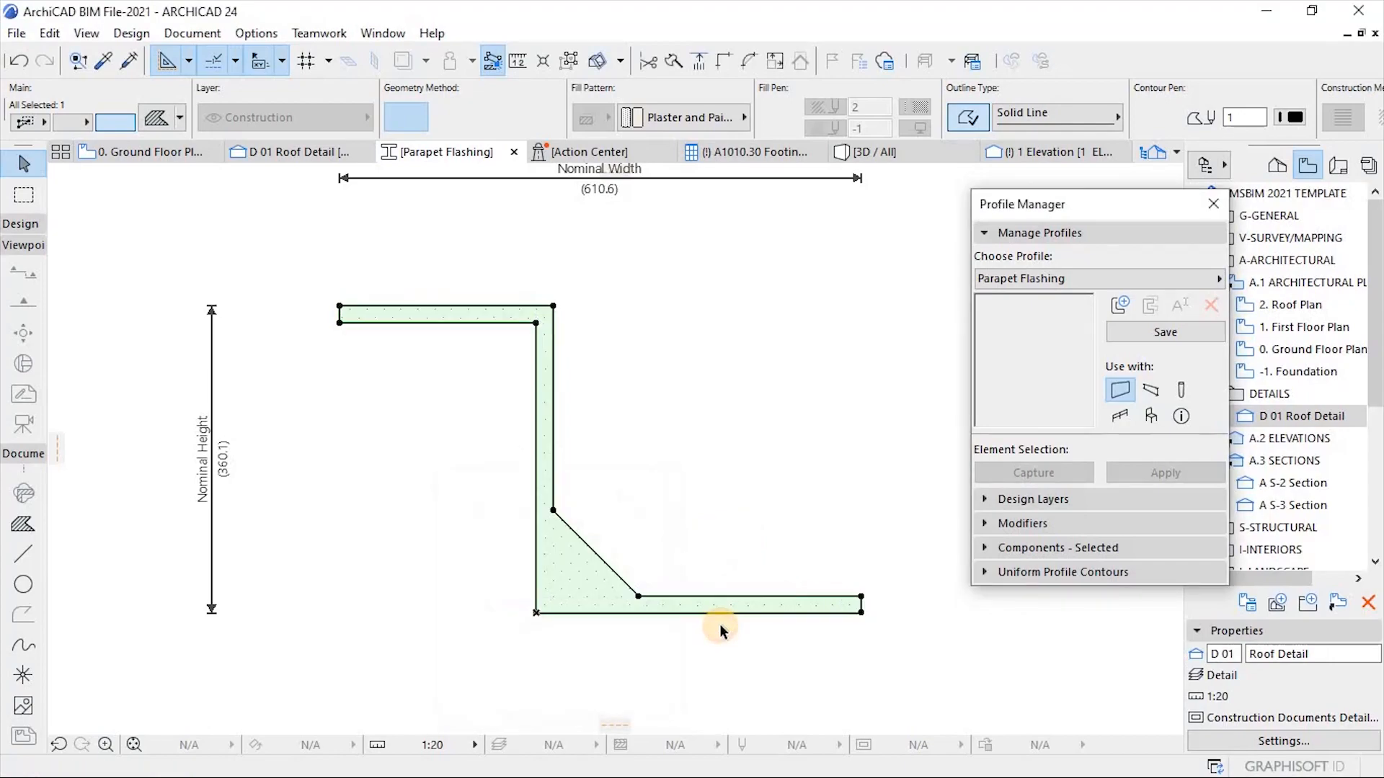
Make the Parapet Flashing profile available for beams in addition to walls, and save it.
{"action": "left_click", "coordinate": [526, 357]}
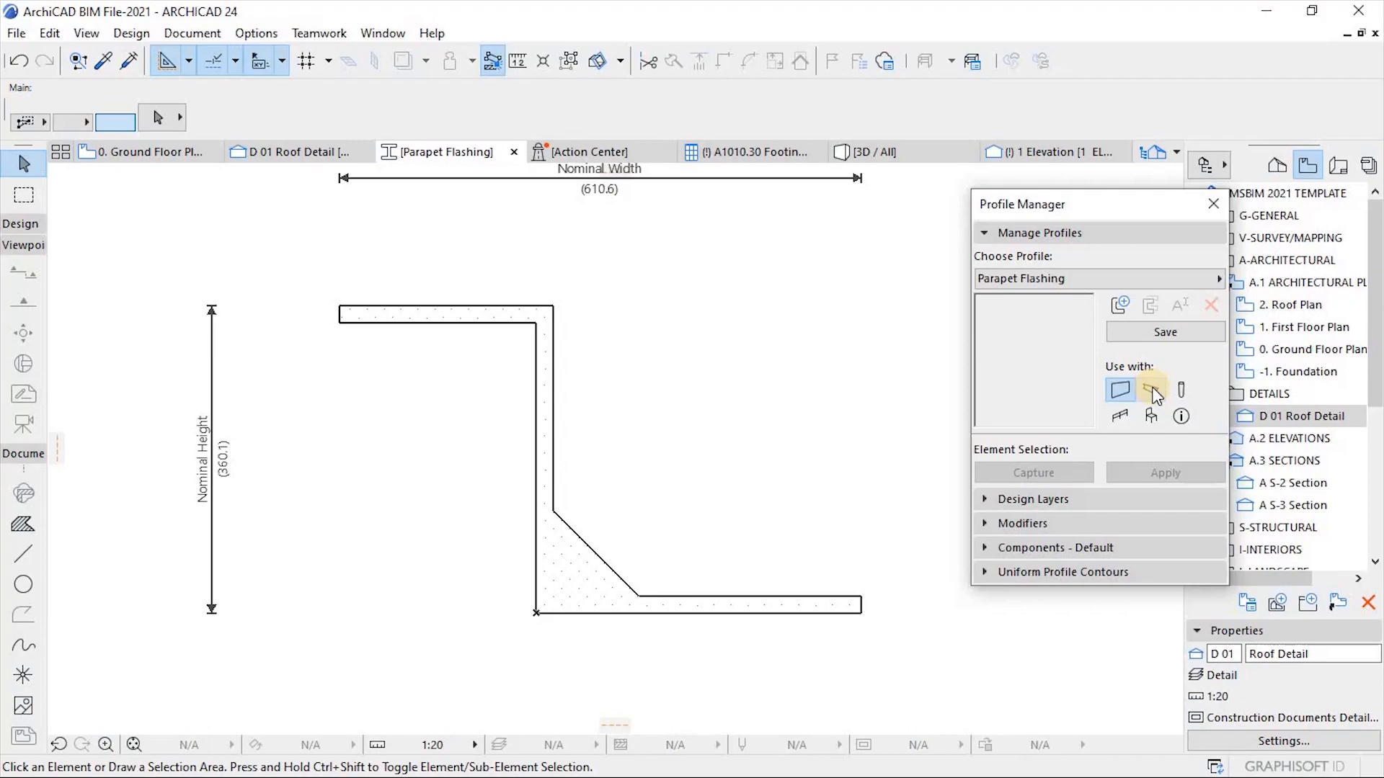
{"action": "left_click", "coordinate": [1174, 329]}
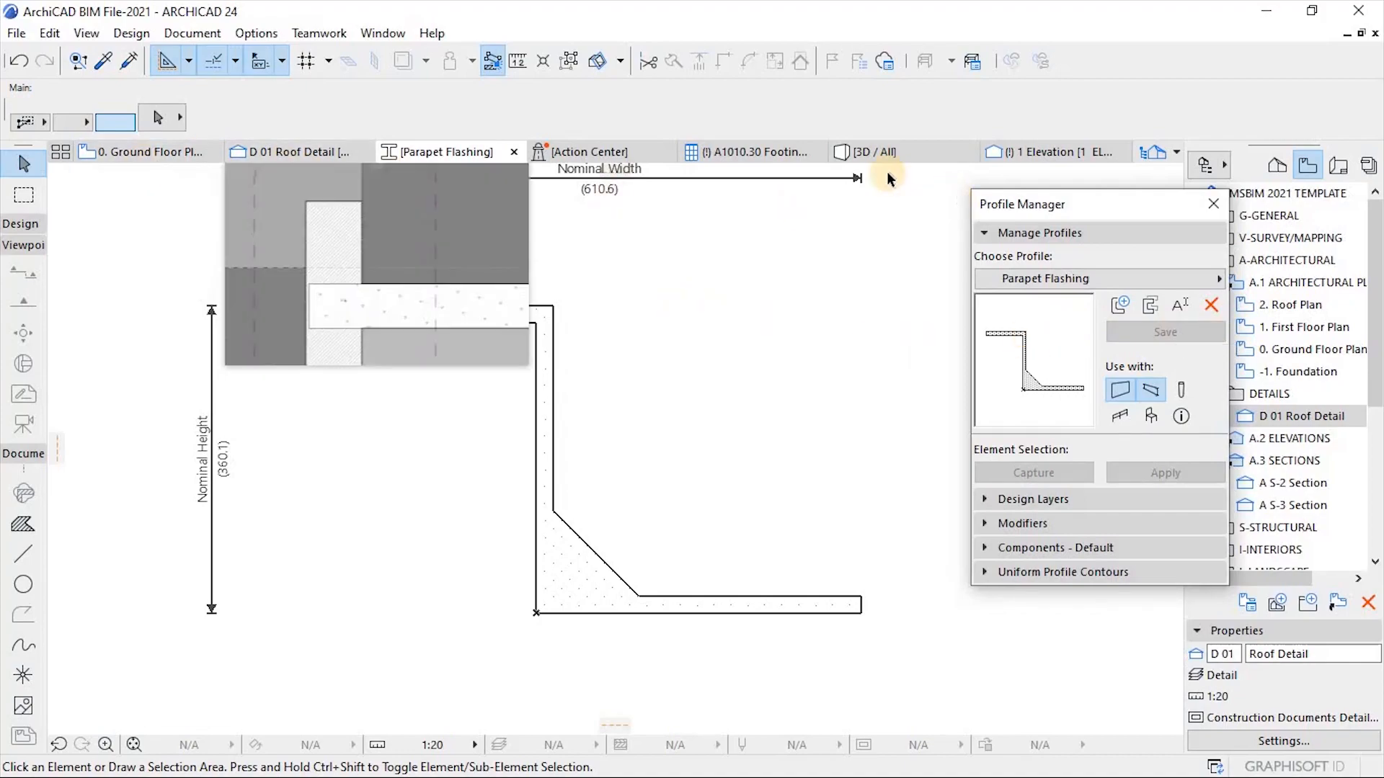
Examine the upper roof area enclosed by parapets in the 3D view from several sides.
{"action": "left_click", "coordinate": [904, 153]}
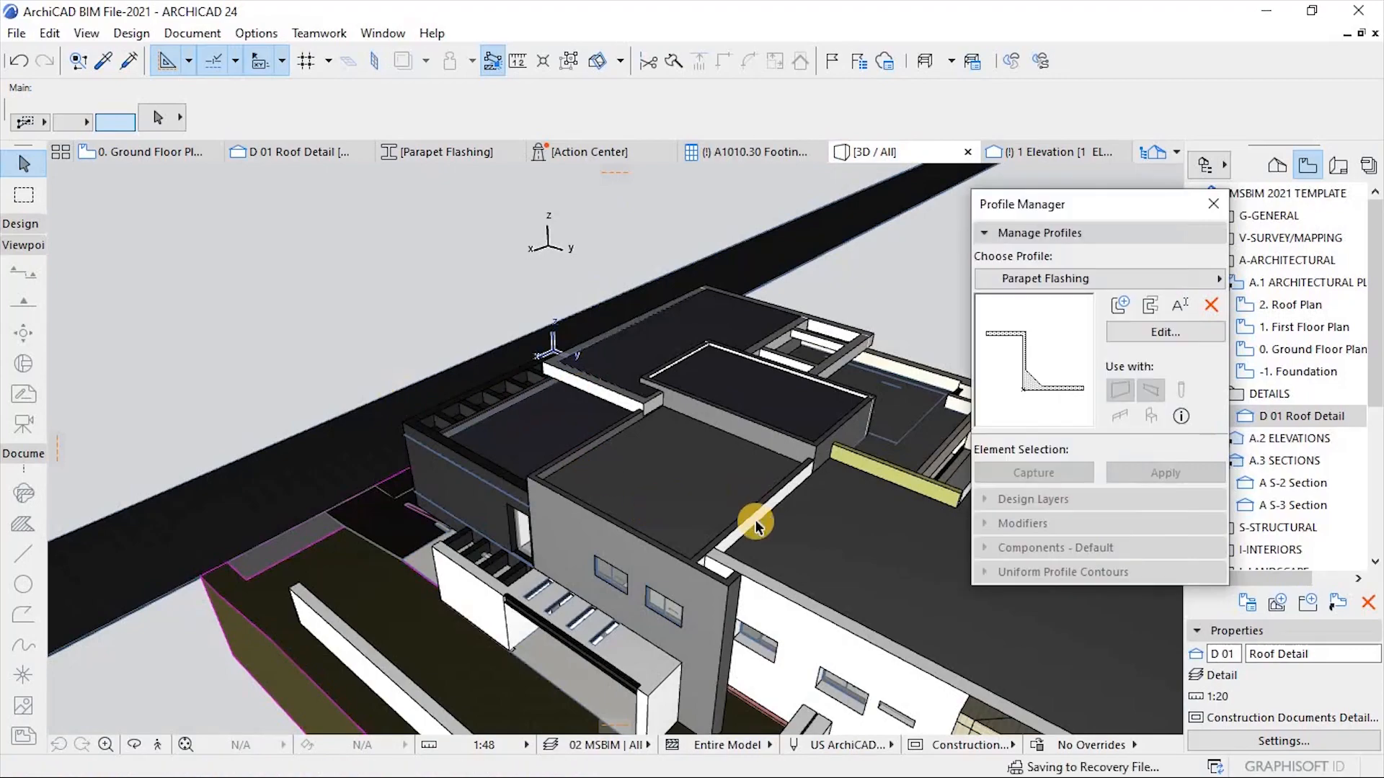
{"action": "scroll", "coordinate": [747, 392], "scroll_direction": "up", "scroll_amount": 5}
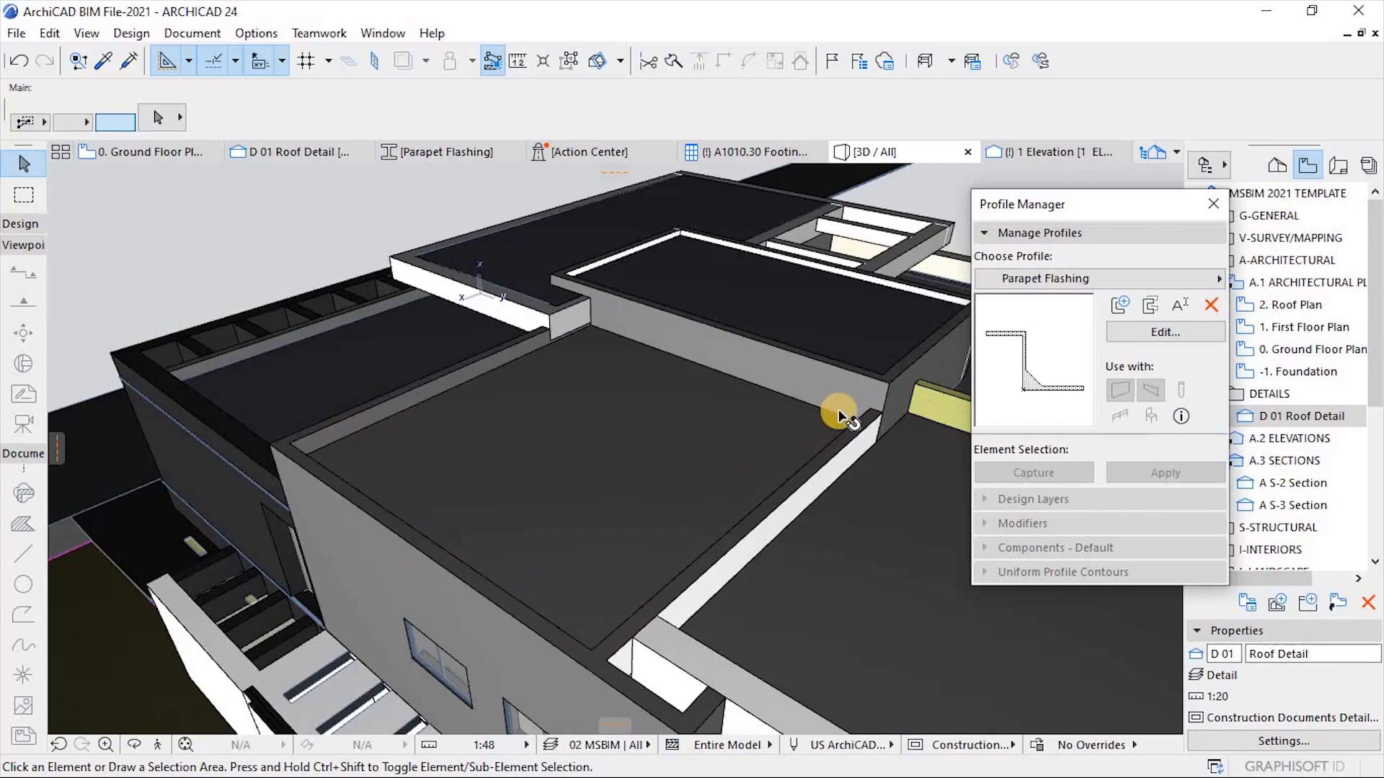
{"action": "middle_click_drag", "start_coordinate": [541, 466], "coordinate": [695, 559], "text": "shift"}
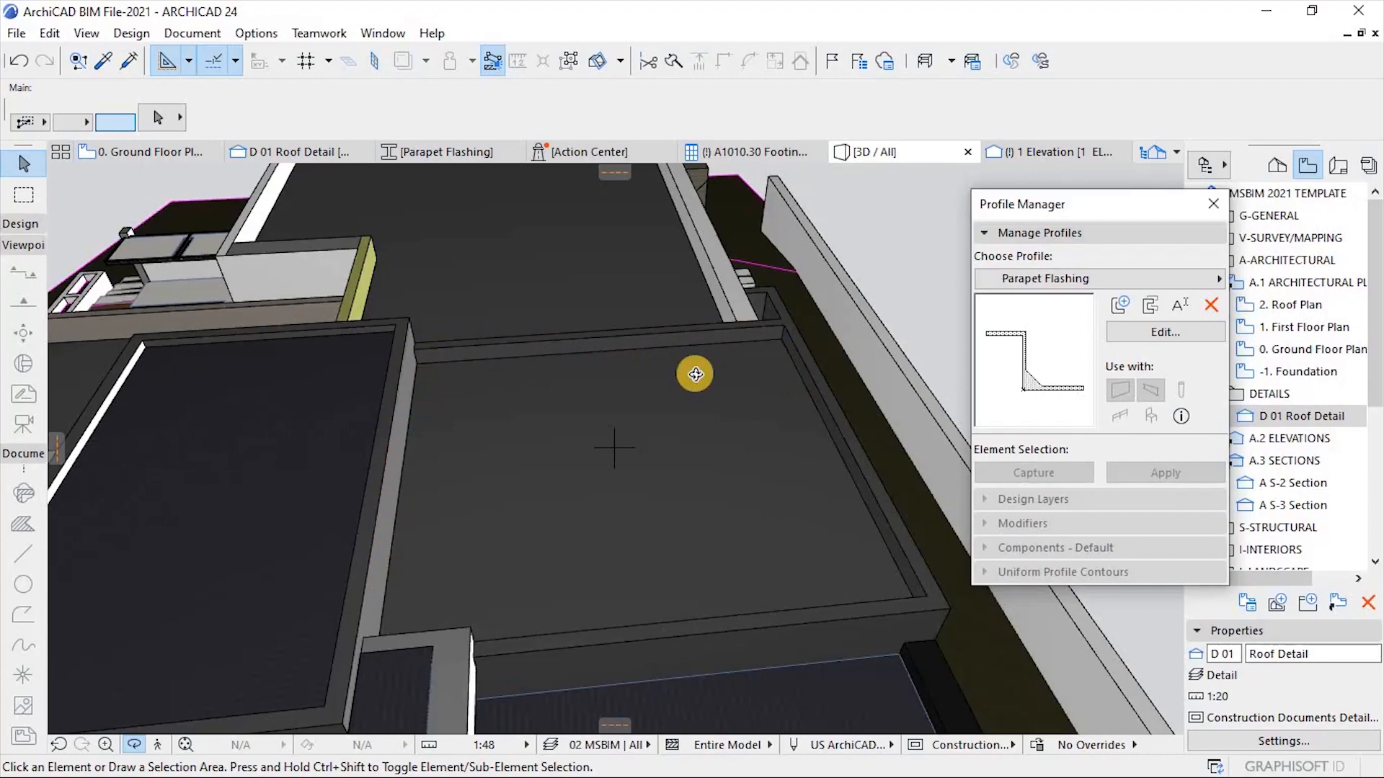
{"action": "middle_click_drag", "start_coordinate": [457, 466], "coordinate": [412, 243], "text": "shift"}
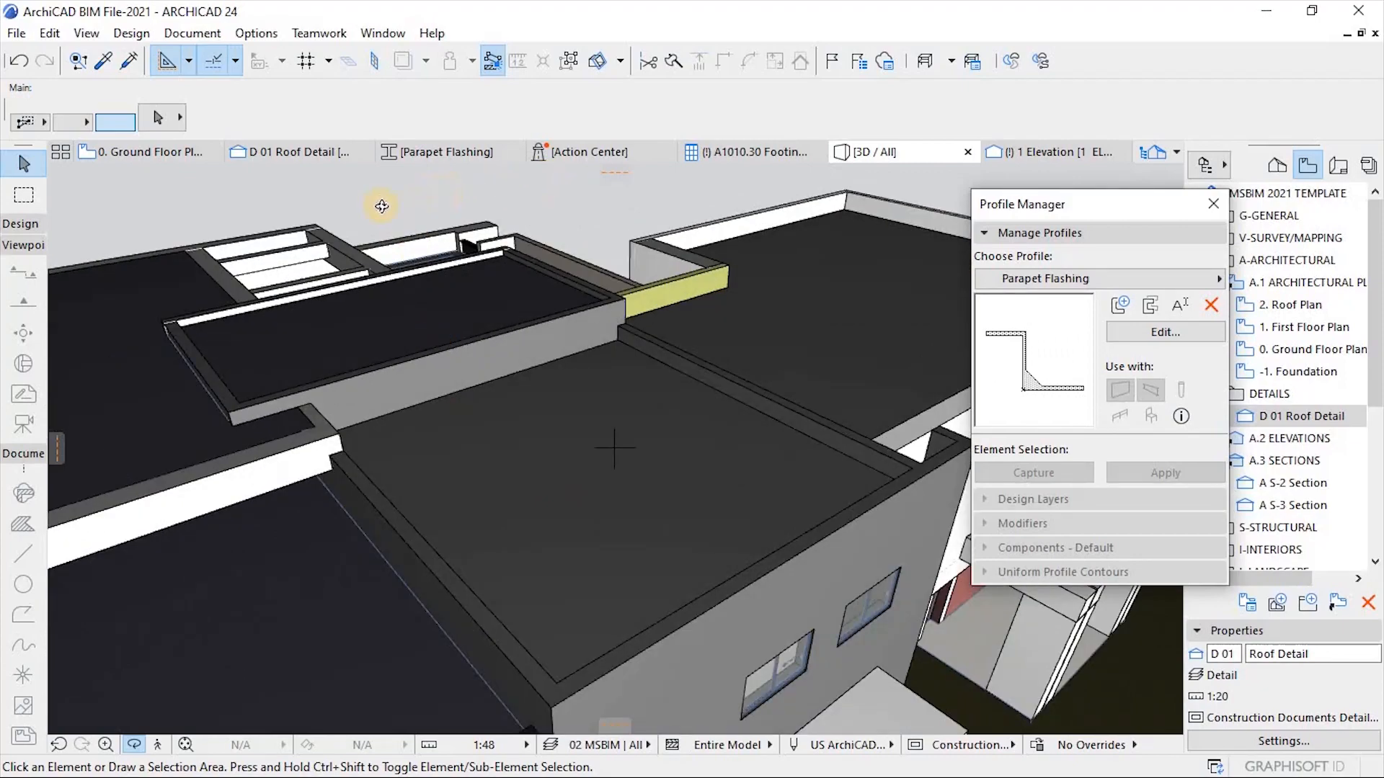
{"action": "middle_click_drag", "start_coordinate": [462, 439], "coordinate": [504, 433], "text": "shift"}
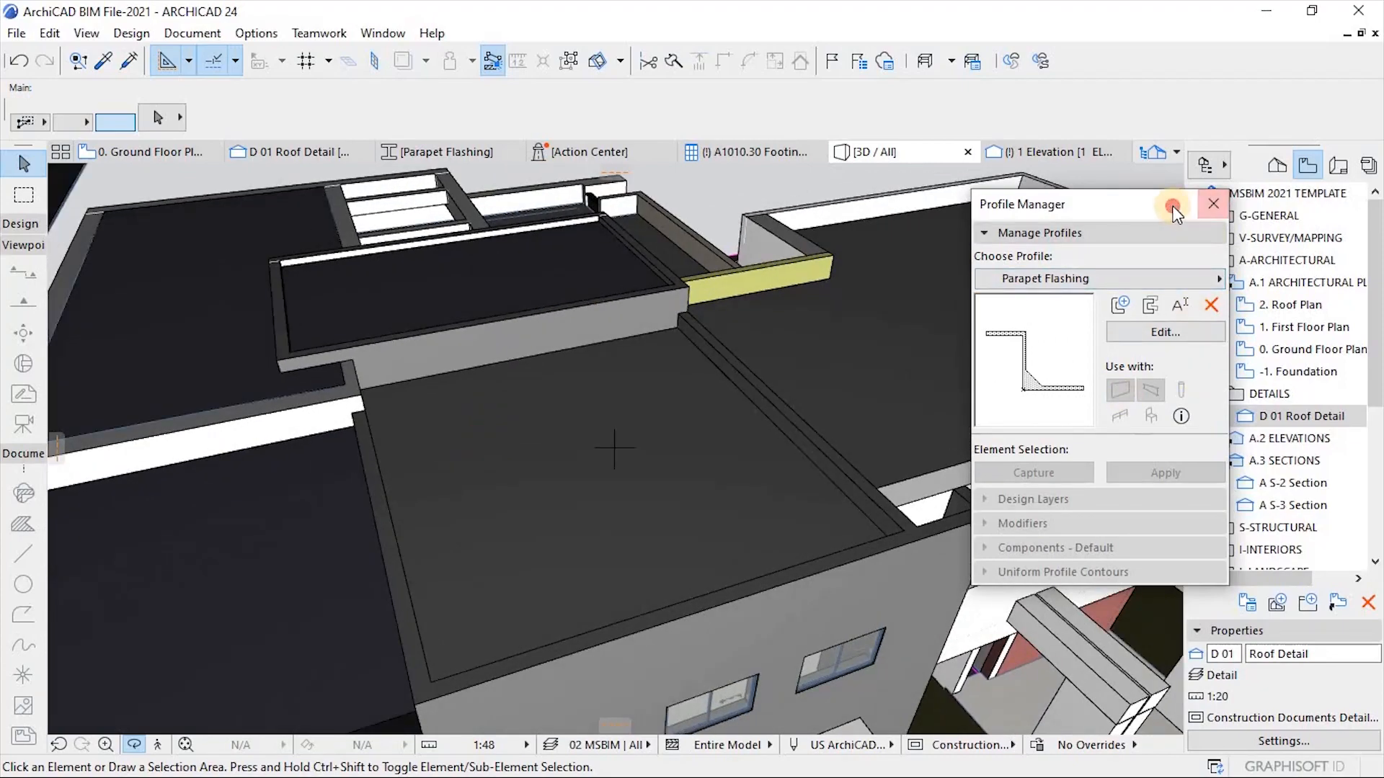
{"action": "left_click_drag", "start_coordinate": [1209, 215], "coordinate": [1157, 195]}
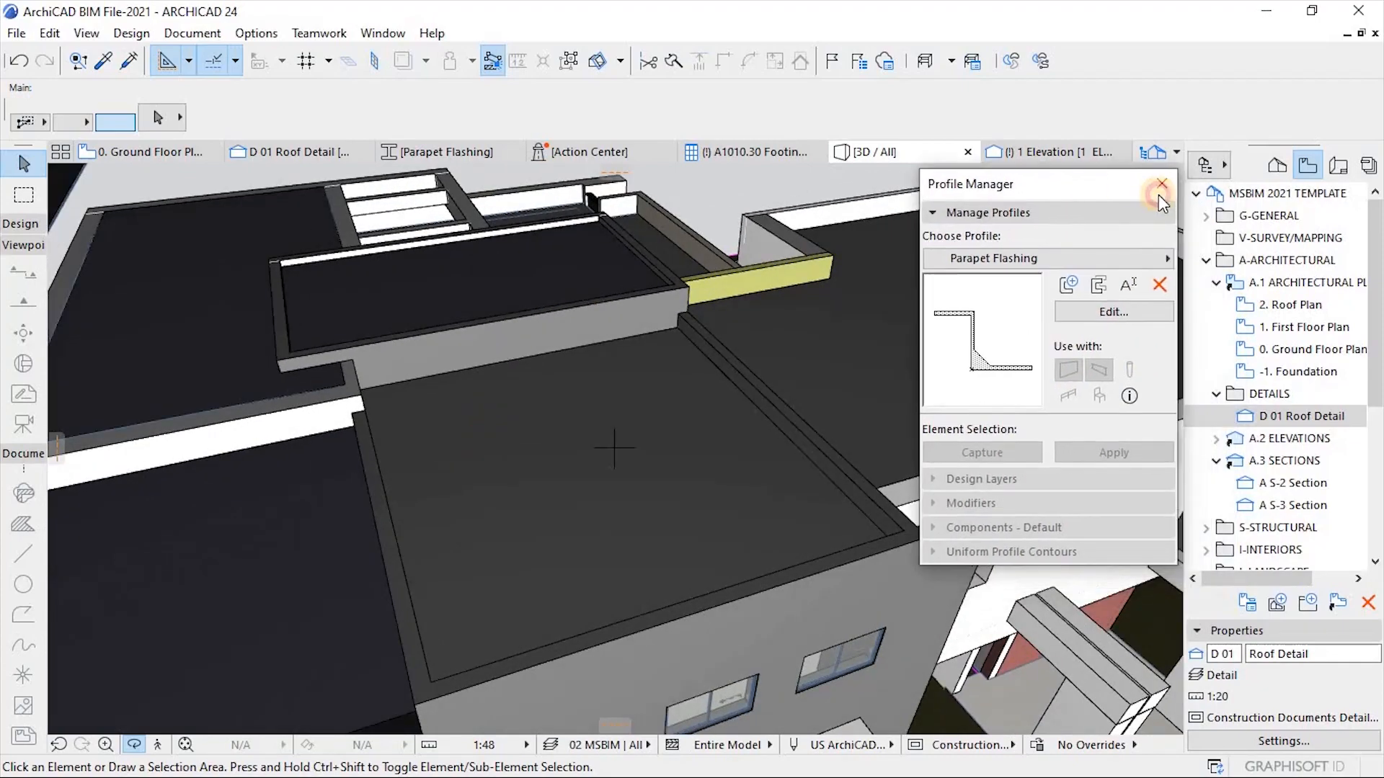
Open the 2. Roof Plan and compare it without and with the trace reference, leaving the trace reference on.
{"action": "double_click", "coordinate": [1297, 305]}
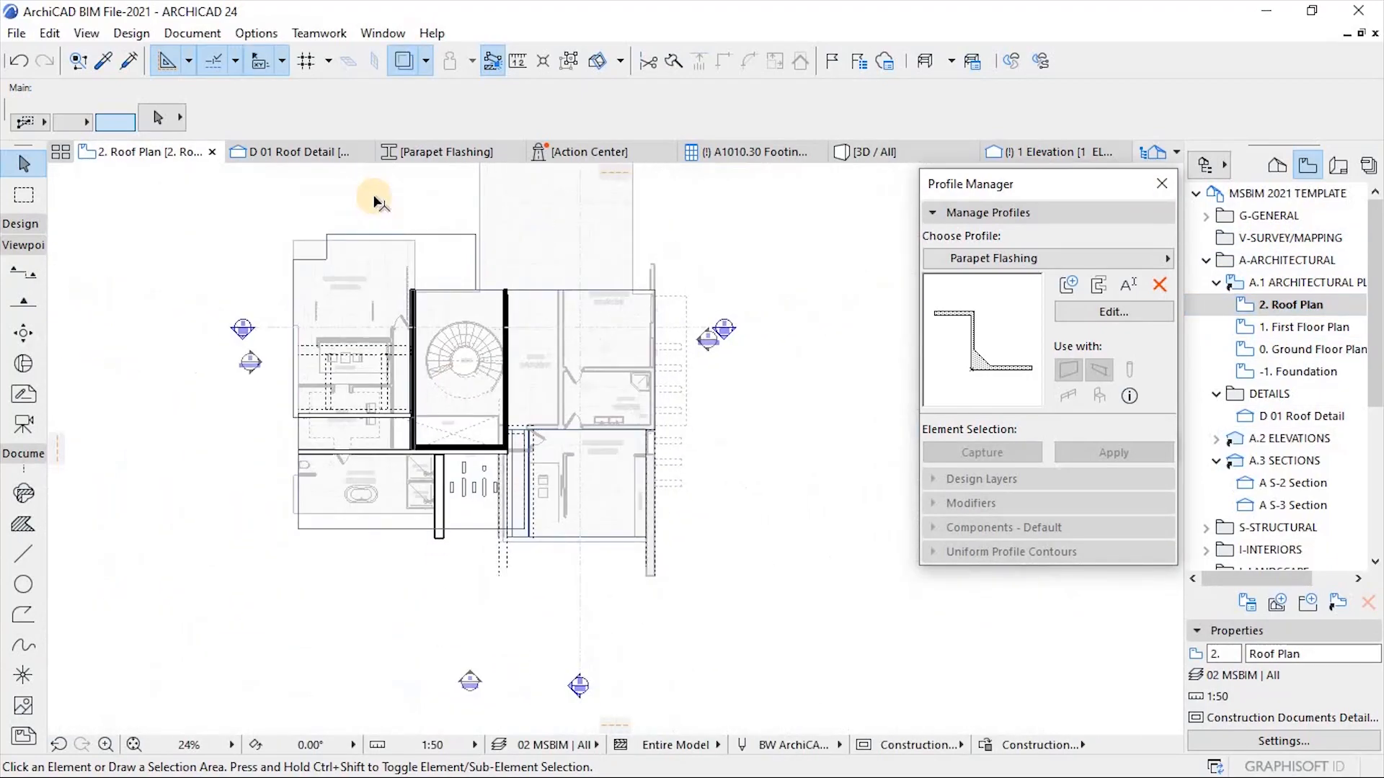
{"action": "left_click", "coordinate": [395, 65]}
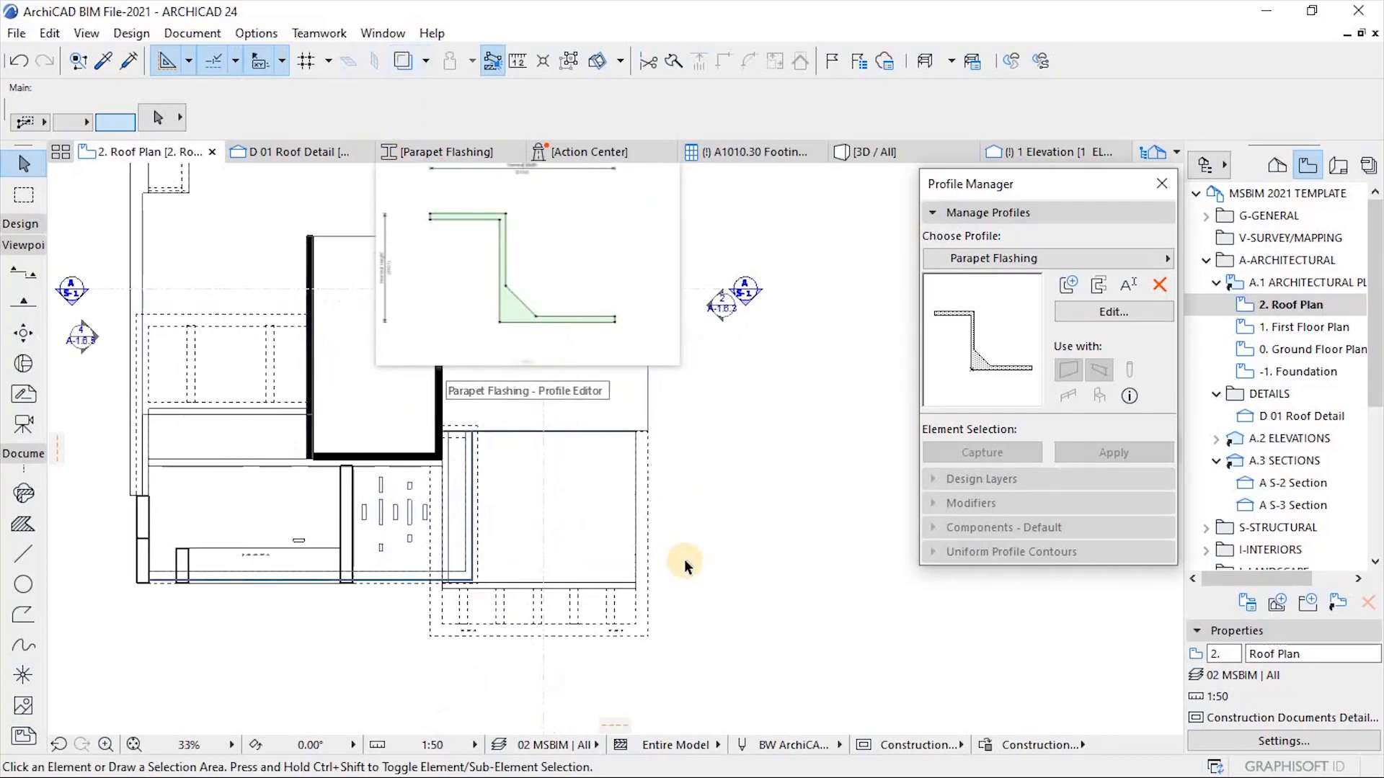
{"action": "scroll", "coordinate": [617, 484], "scroll_direction": "up", "scroll_amount": 2}
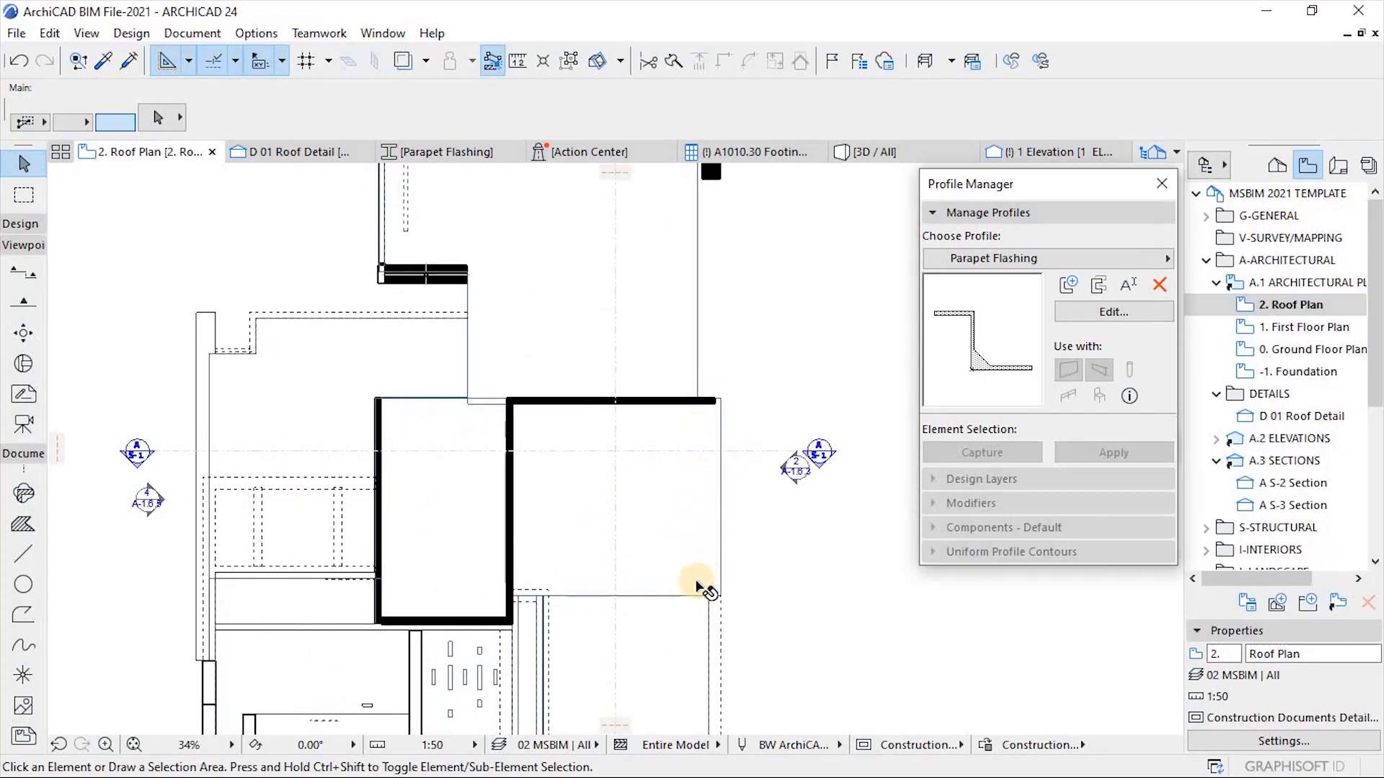
{"action": "scroll", "coordinate": [717, 504], "scroll_direction": "up", "scroll_amount": 1}
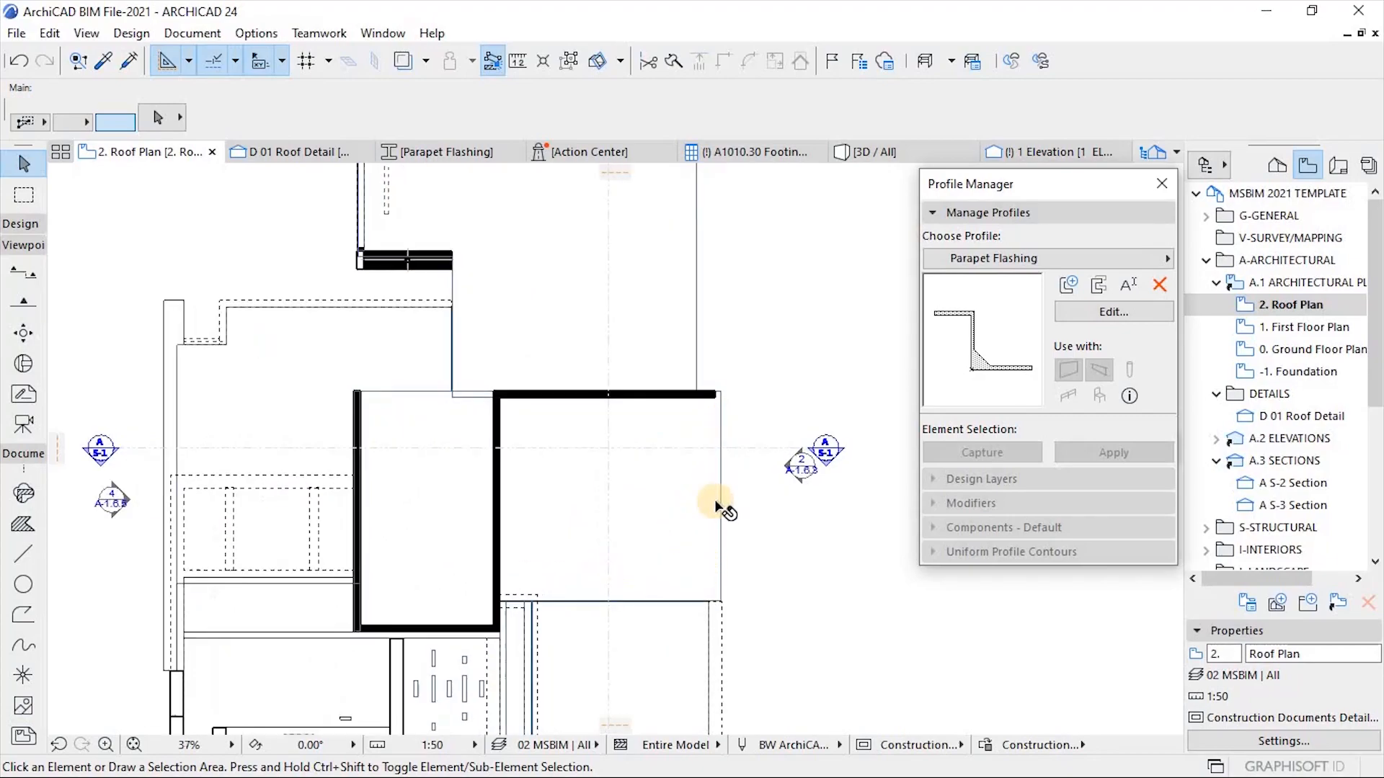
{"action": "left_click", "coordinate": [404, 64]}
{"action": "scroll", "coordinate": [486, 483], "scroll_direction": "up", "scroll_amount": 2}
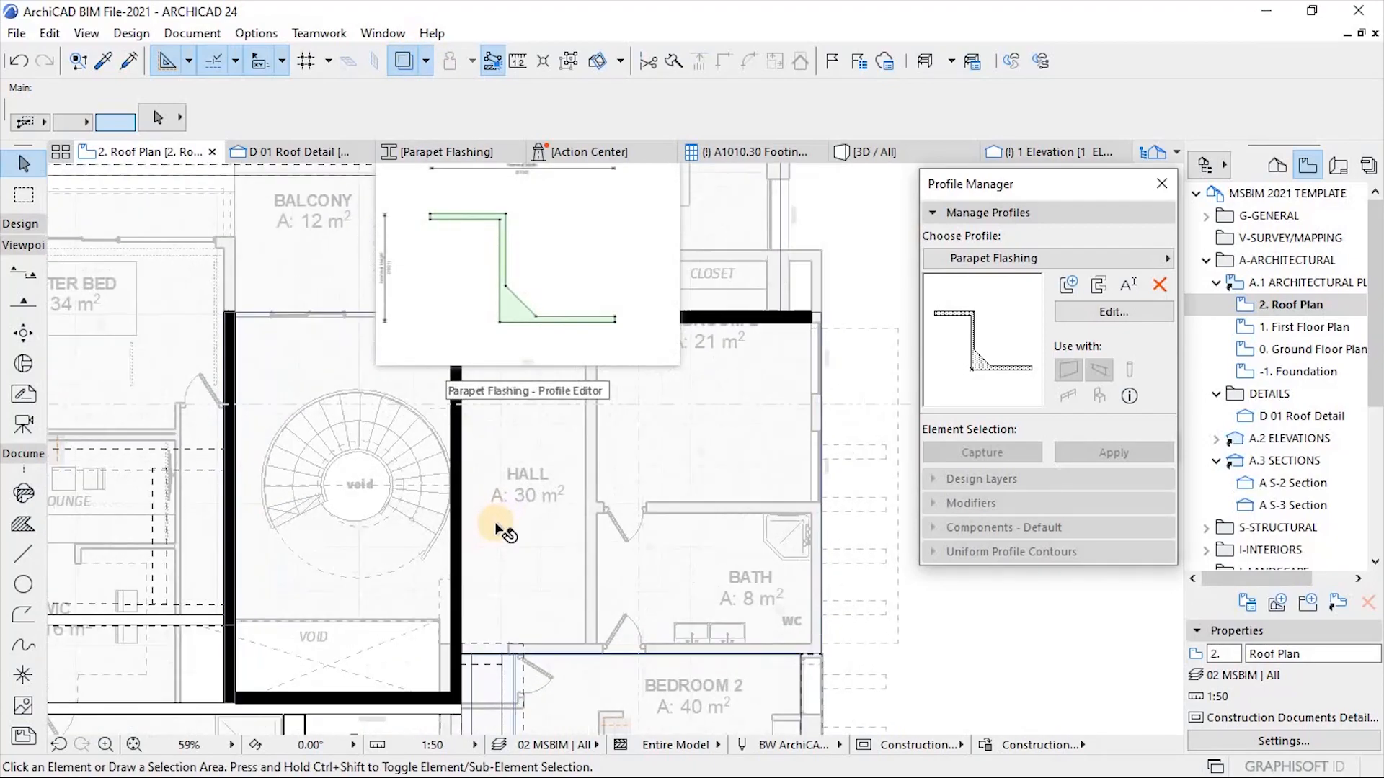
Set up the Beam tool with a complex profile structure using the Parapet Flashing profile.
{"action": "left_click", "coordinate": [22, 225]}
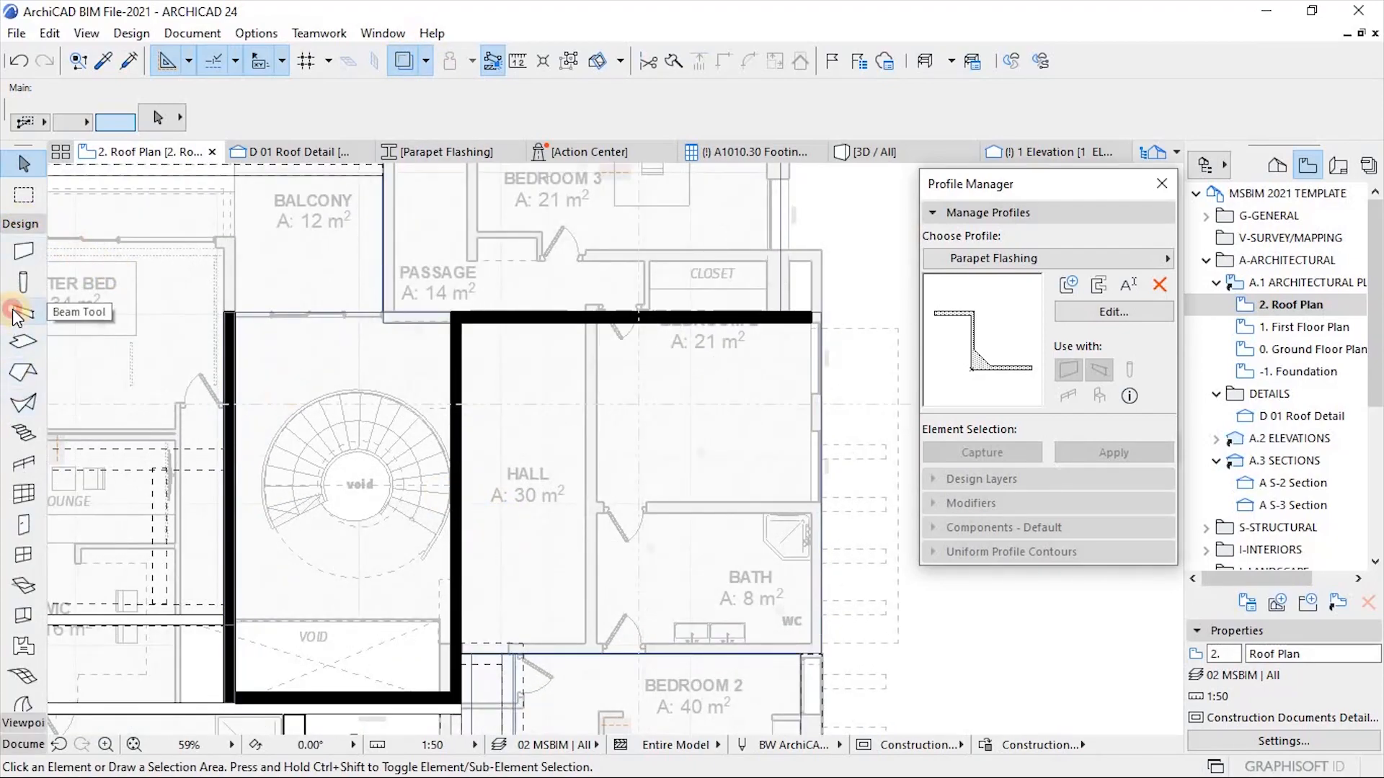
{"action": "left_click", "coordinate": [23, 312]}
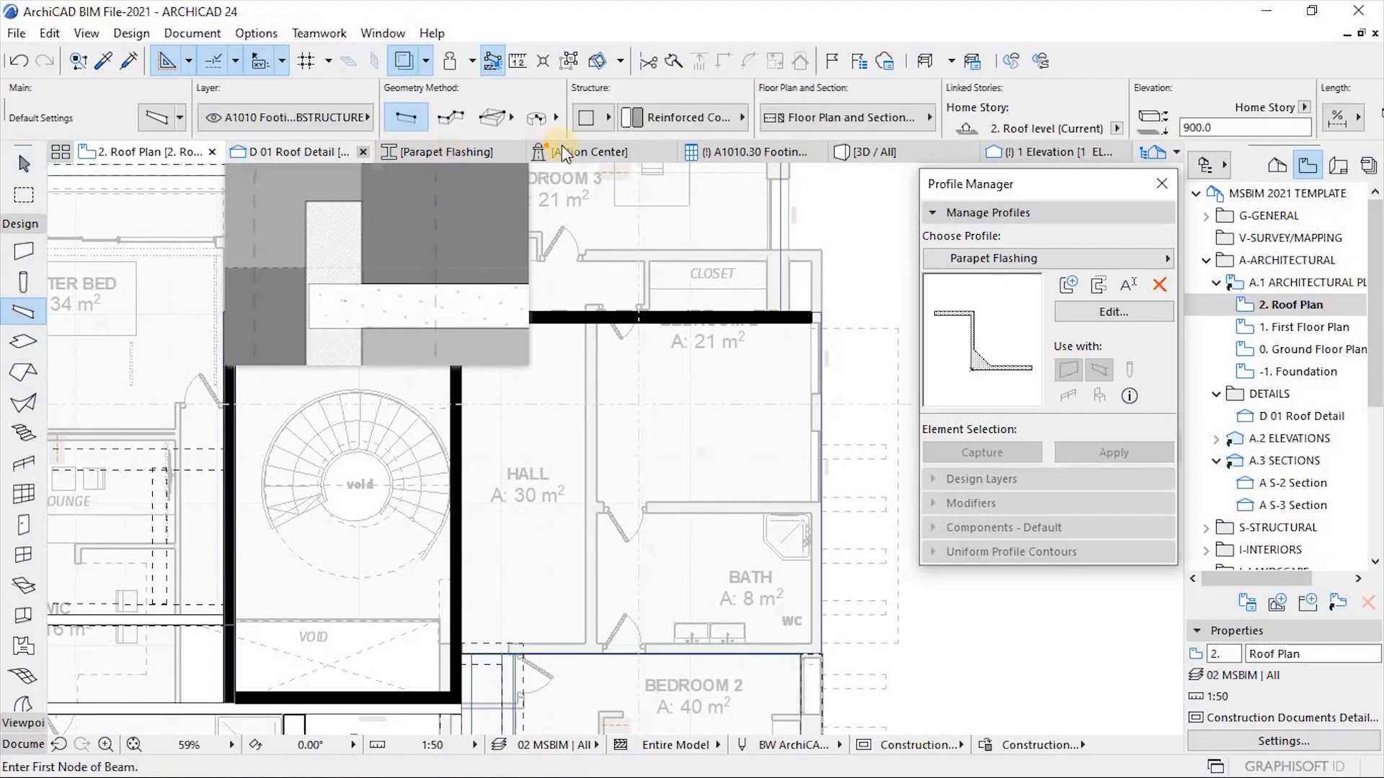
{"action": "left_click", "coordinate": [588, 117]}
{"action": "left_click", "coordinate": [649, 147]}
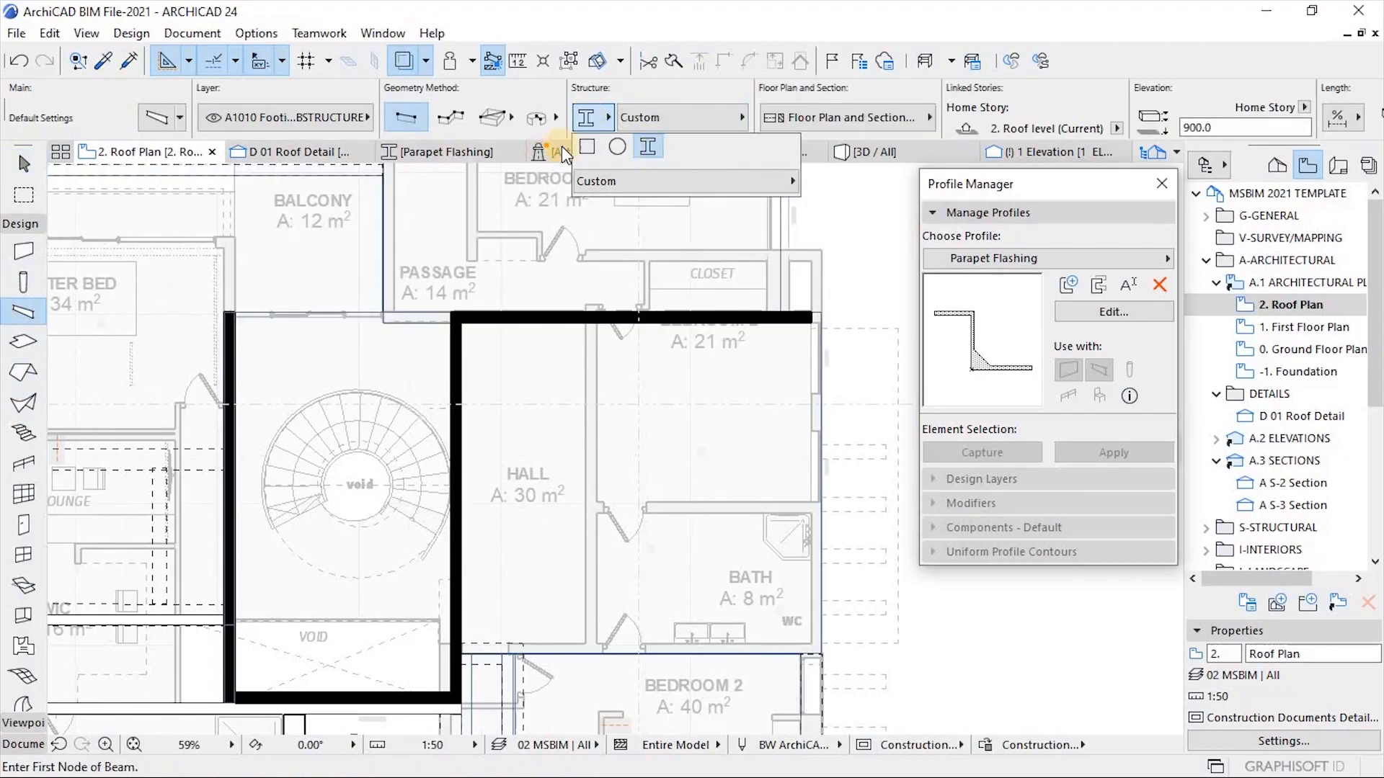
{"action": "left_click", "coordinate": [694, 121]}
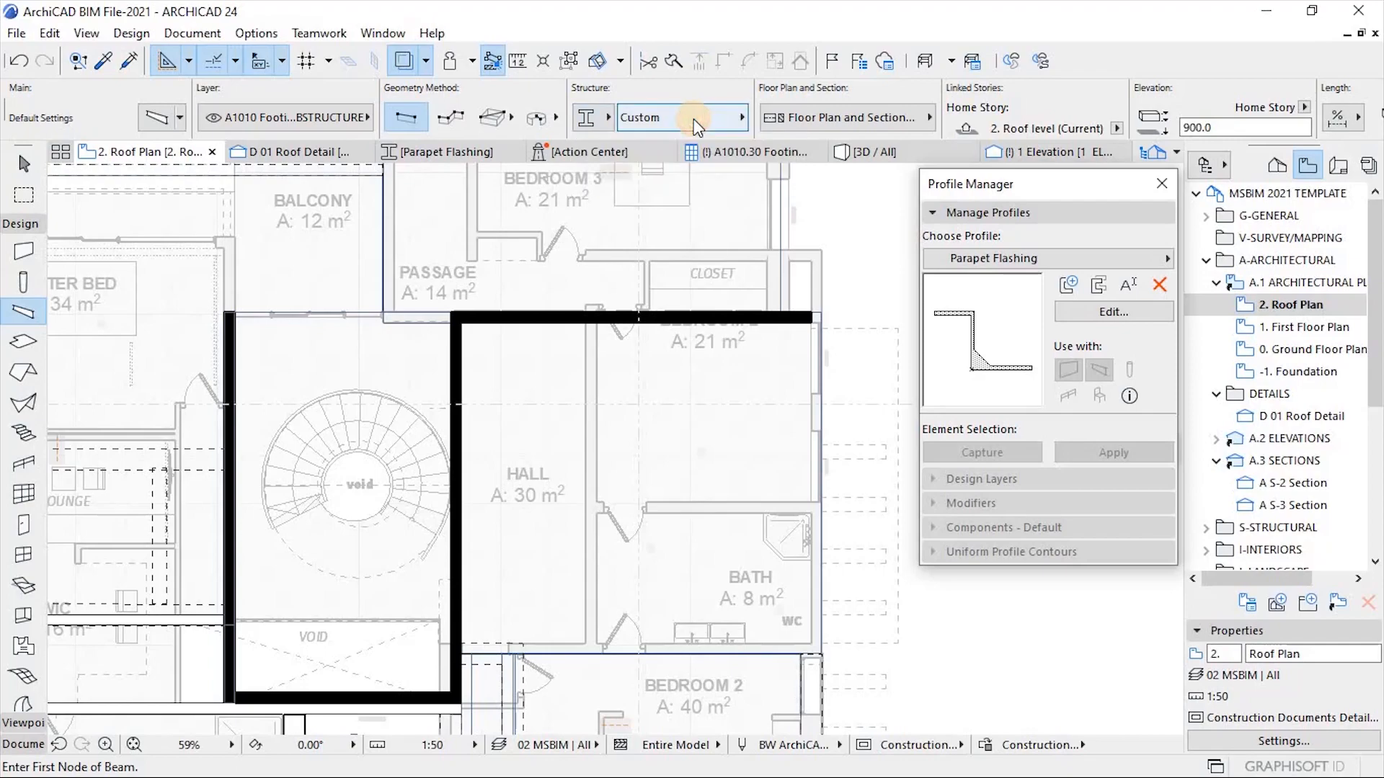
{"action": "left_click", "coordinate": [689, 117]}
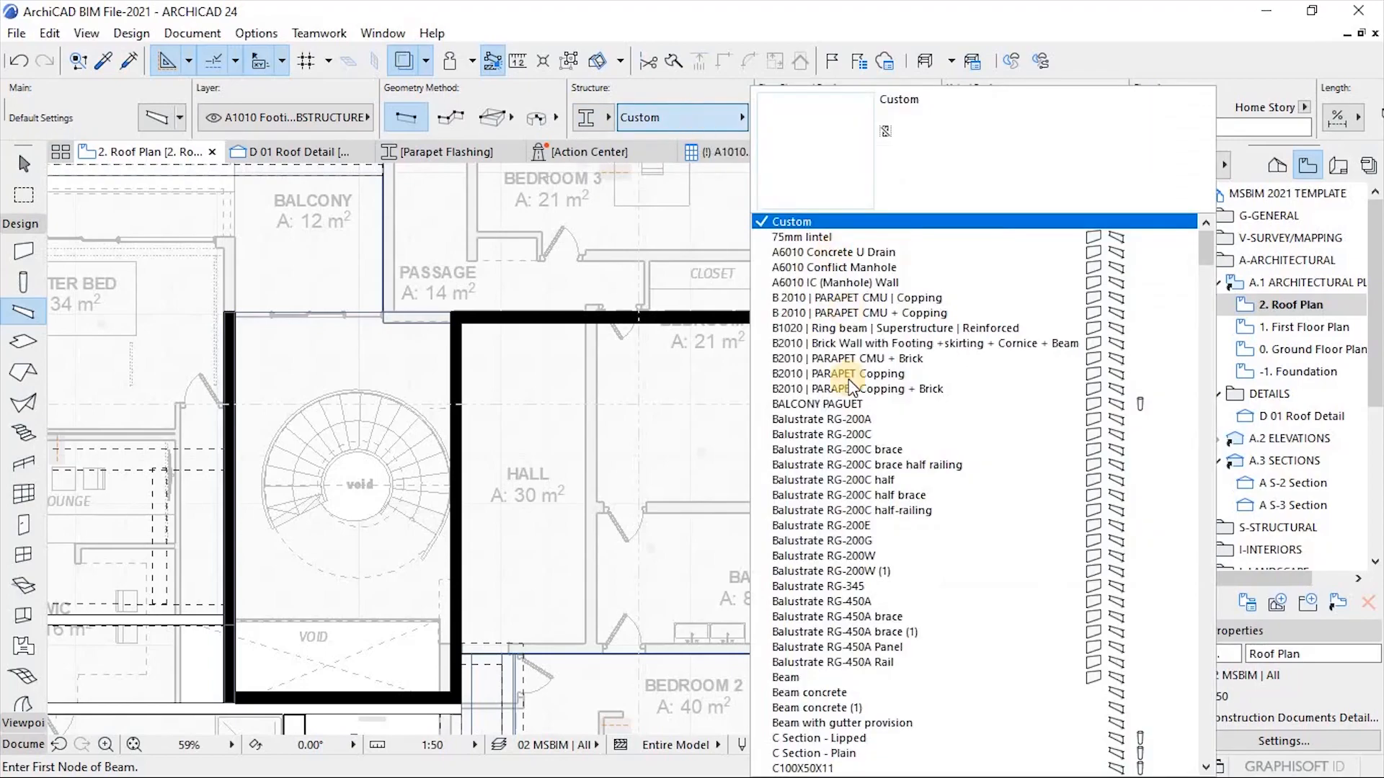
{"action": "key", "text": "p"}
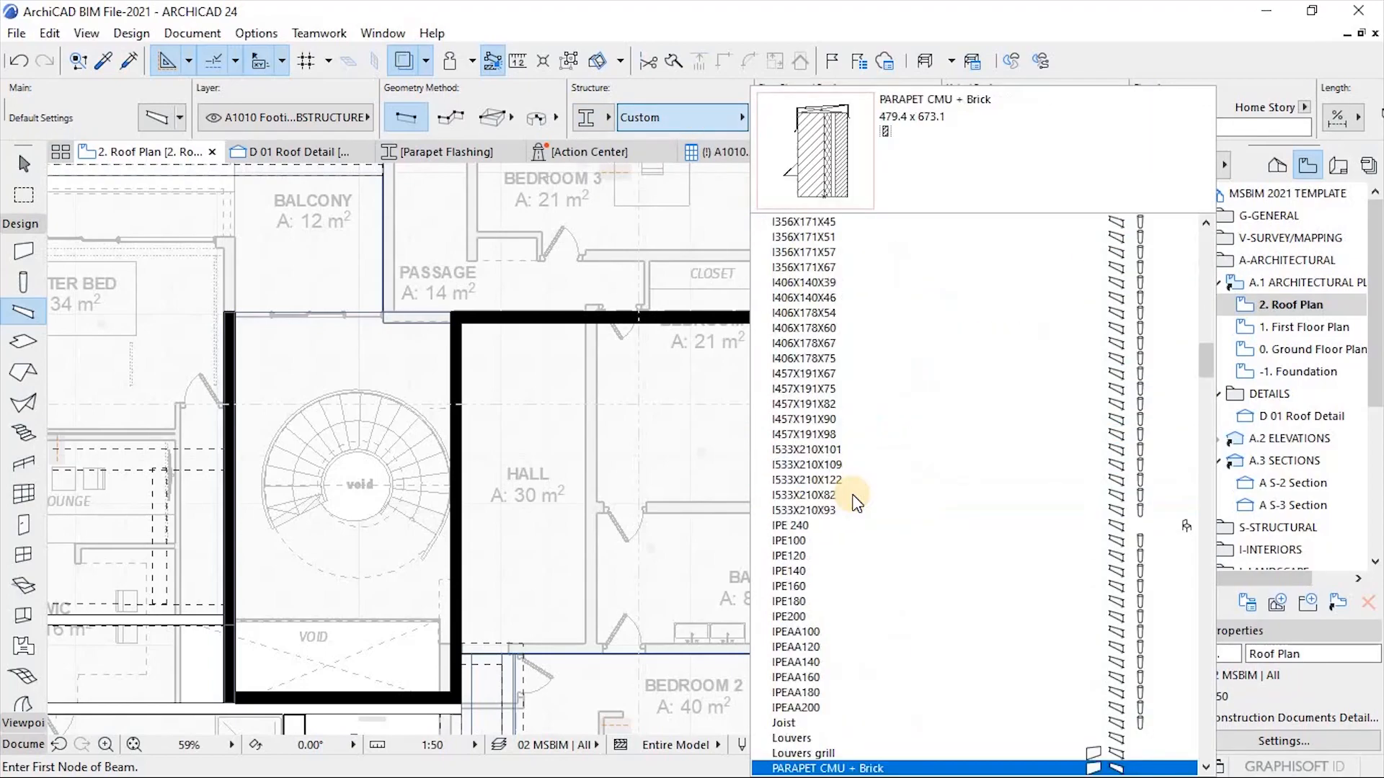
{"action": "scroll", "coordinate": [854, 505], "scroll_direction": "down", "scroll_amount": 3}
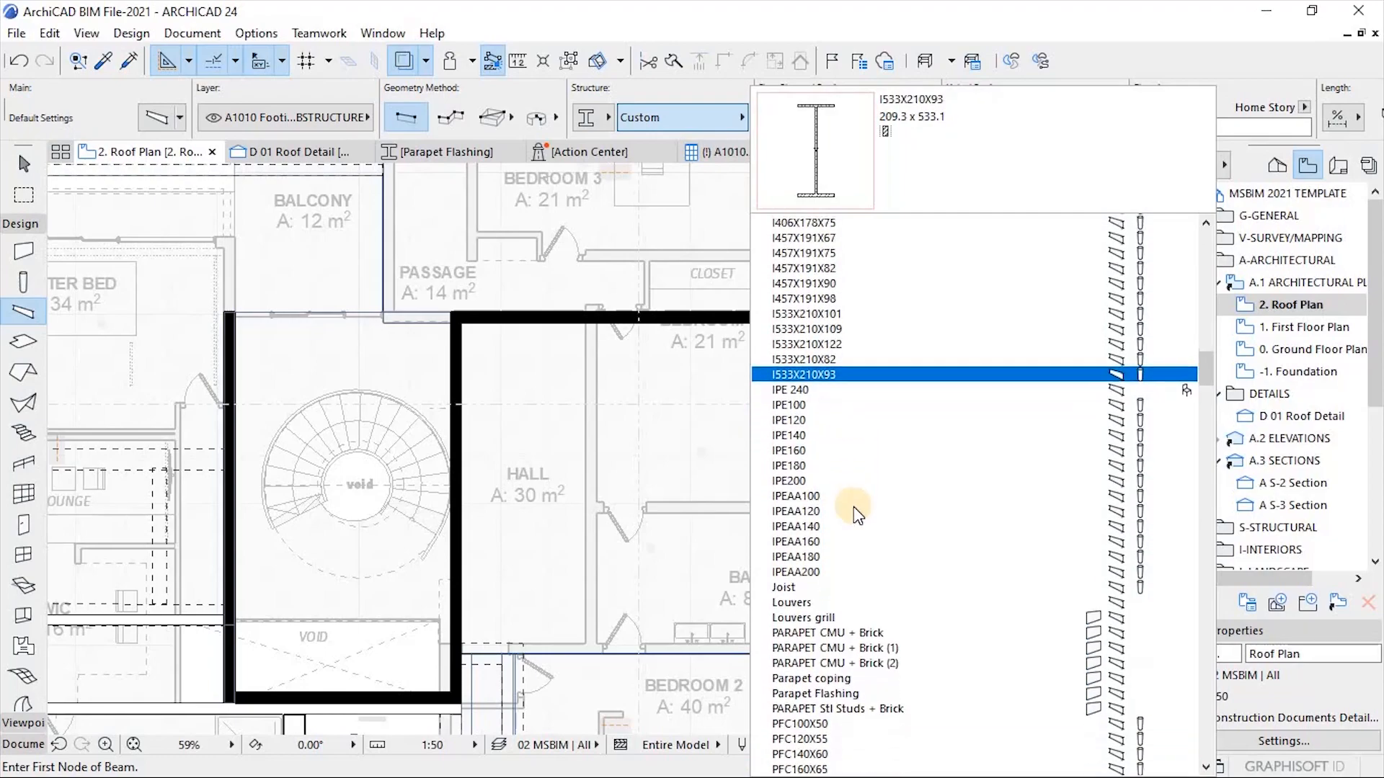
{"action": "key", "text": "Return"}
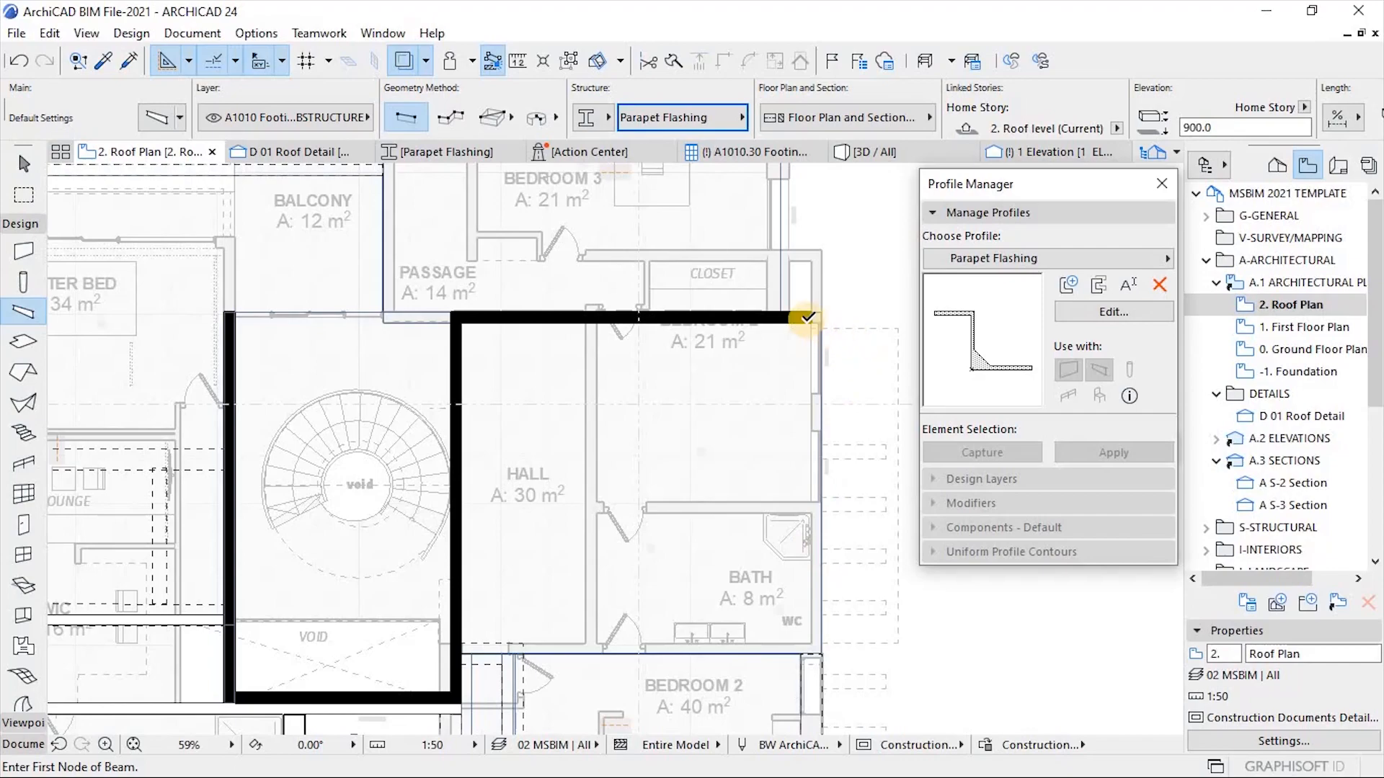
Start a chained beam at the parapet corner above the hall, running along the upper parapet and down the outer parapet to the bath's lower corner.
{"action": "left_click", "coordinate": [464, 322]}
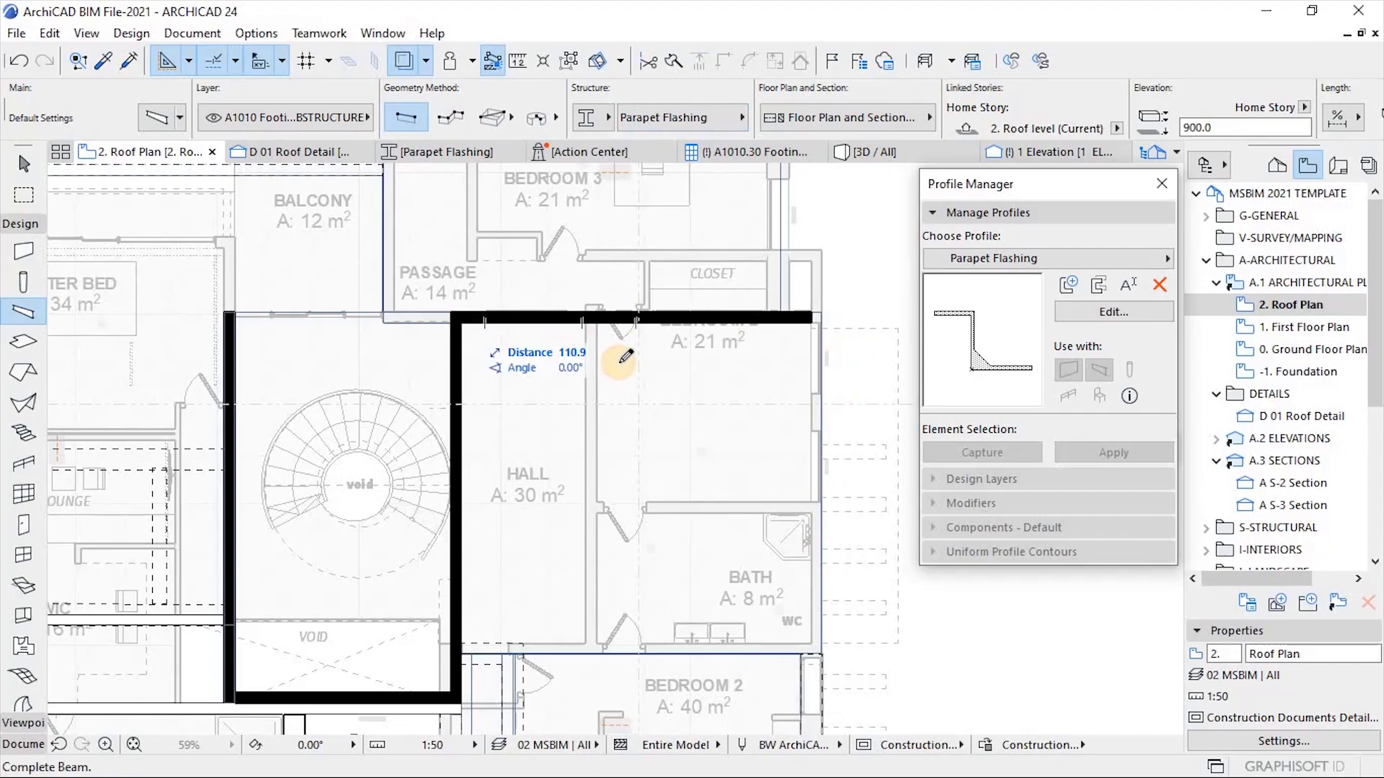
{"action": "left_click", "coordinate": [447, 118]}
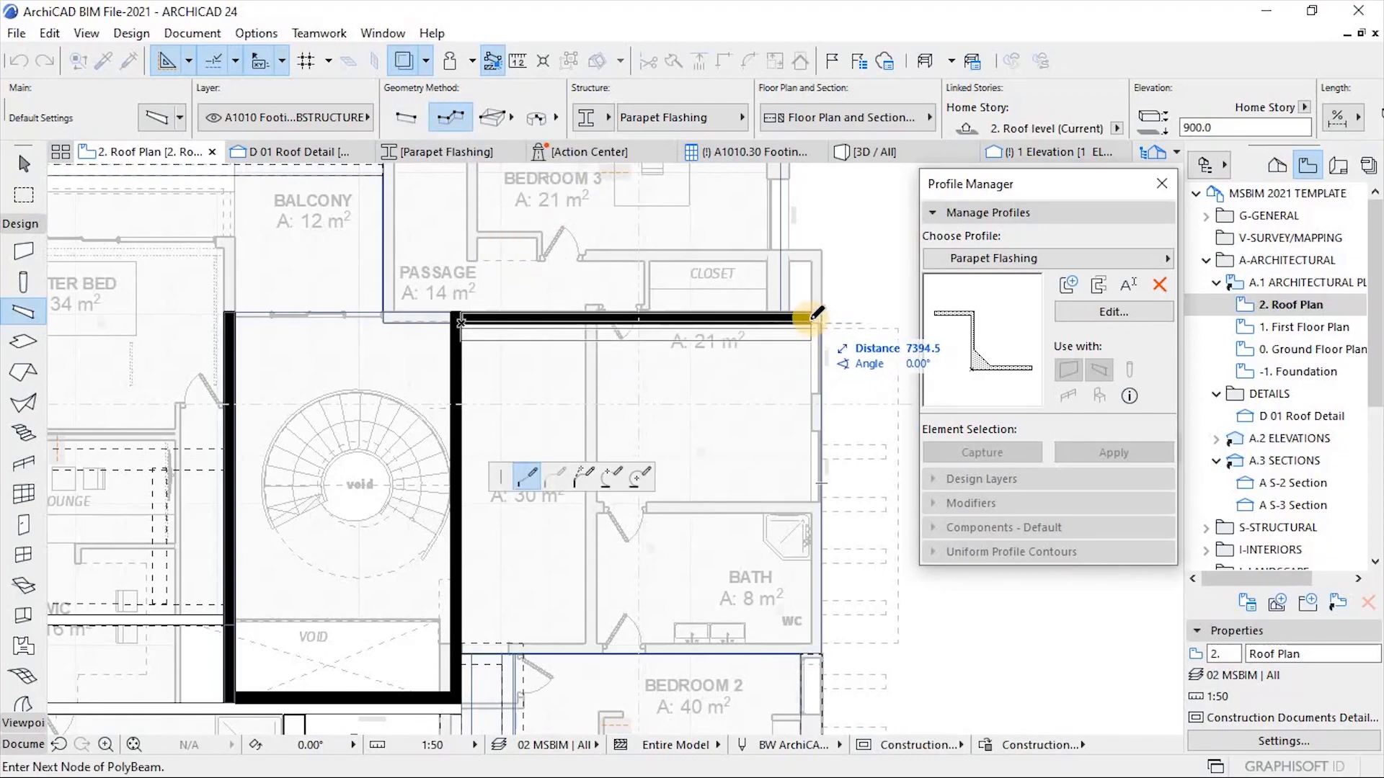
{"action": "scroll", "coordinate": [814, 314], "scroll_direction": "up", "scroll_amount": 5}
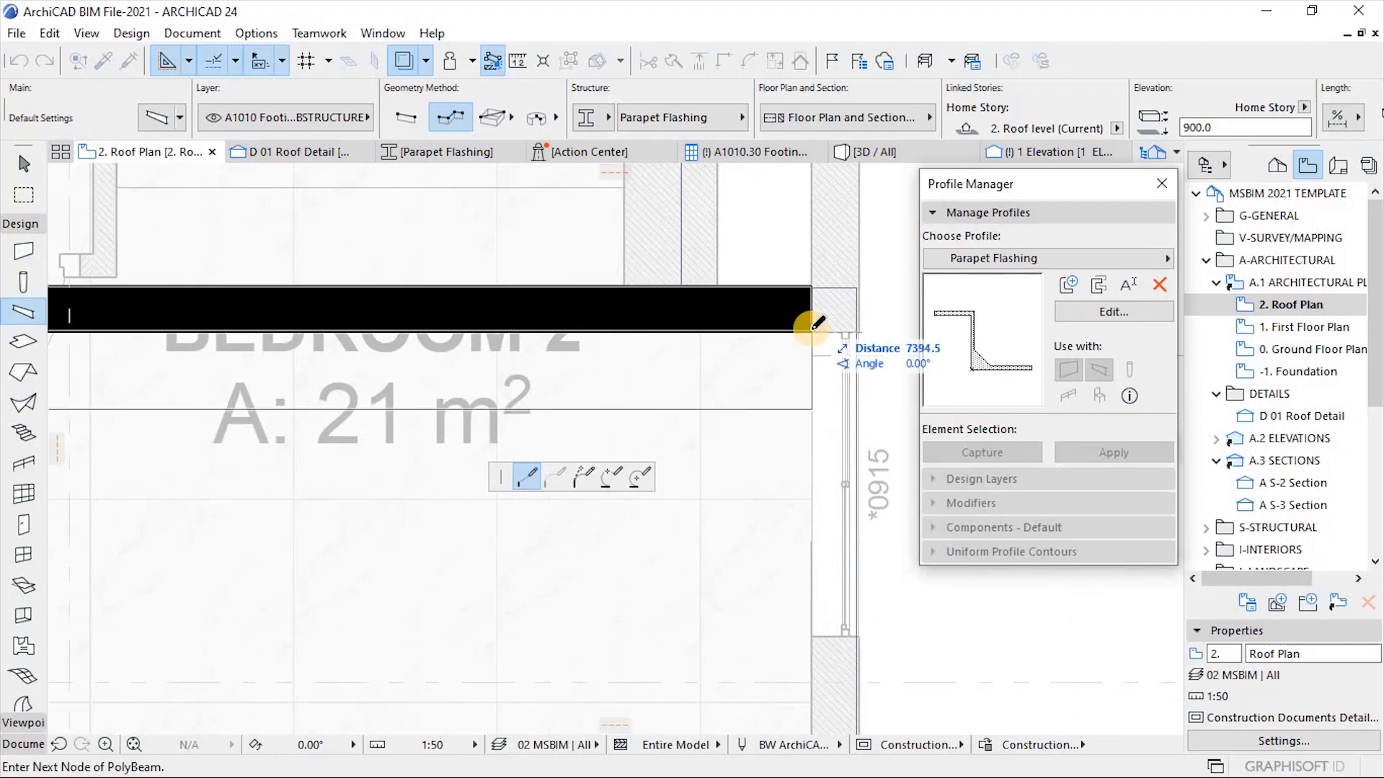
{"action": "left_click", "coordinate": [812, 317]}
{"action": "scroll", "coordinate": [815, 247], "scroll_direction": "down", "scroll_amount": 5}
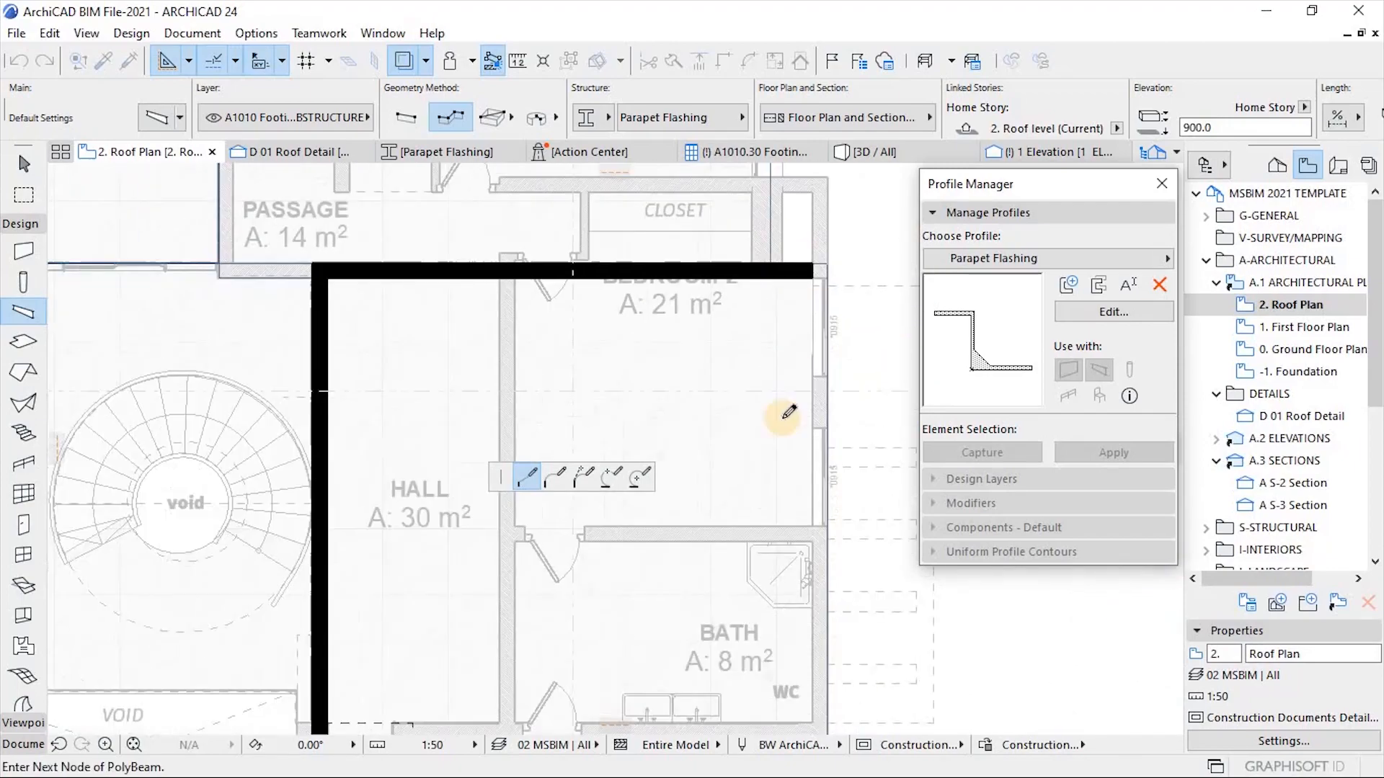
{"action": "scroll", "coordinate": [800, 490], "scroll_direction": "down", "scroll_amount": 4}
{"action": "scroll", "coordinate": [820, 560], "scroll_direction": "up", "scroll_amount": 5}
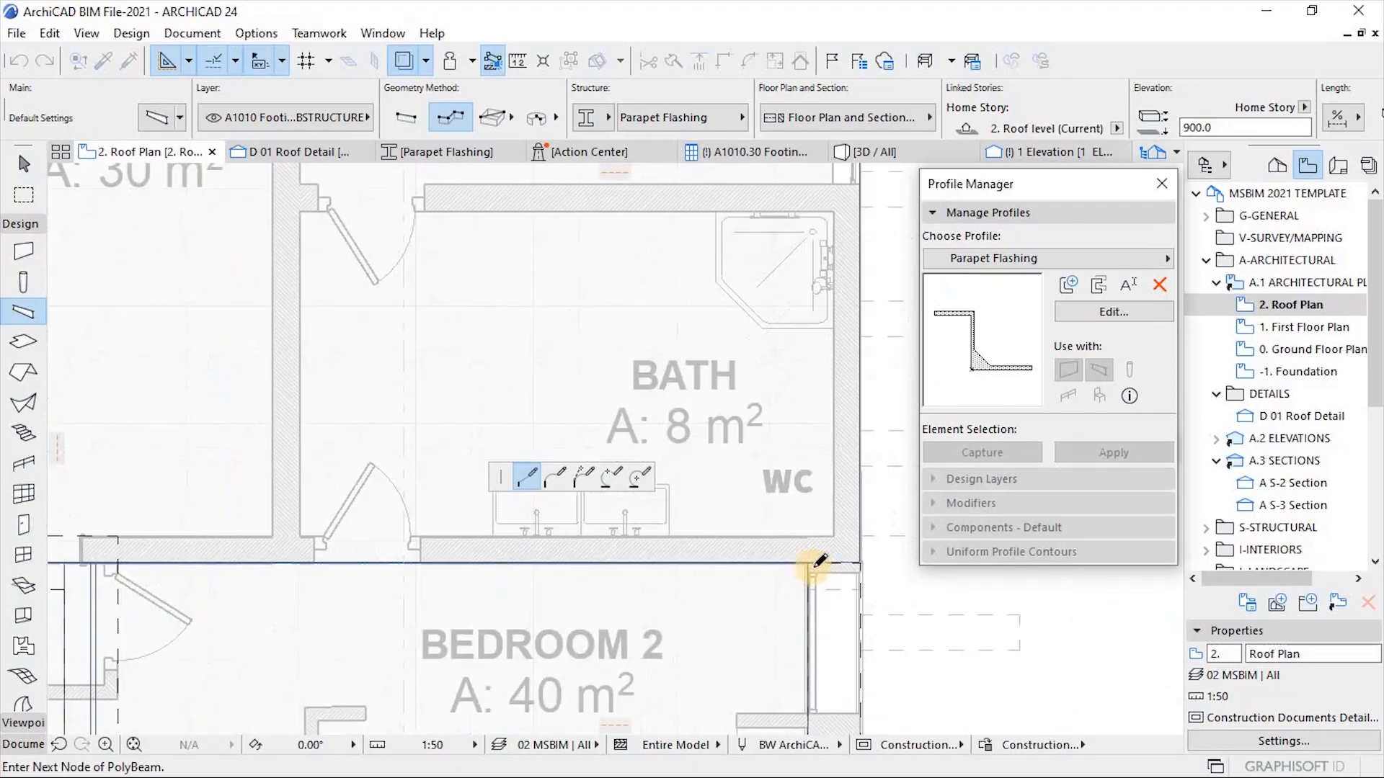
{"action": "scroll", "coordinate": [820, 561], "scroll_direction": "up", "scroll_amount": 2}
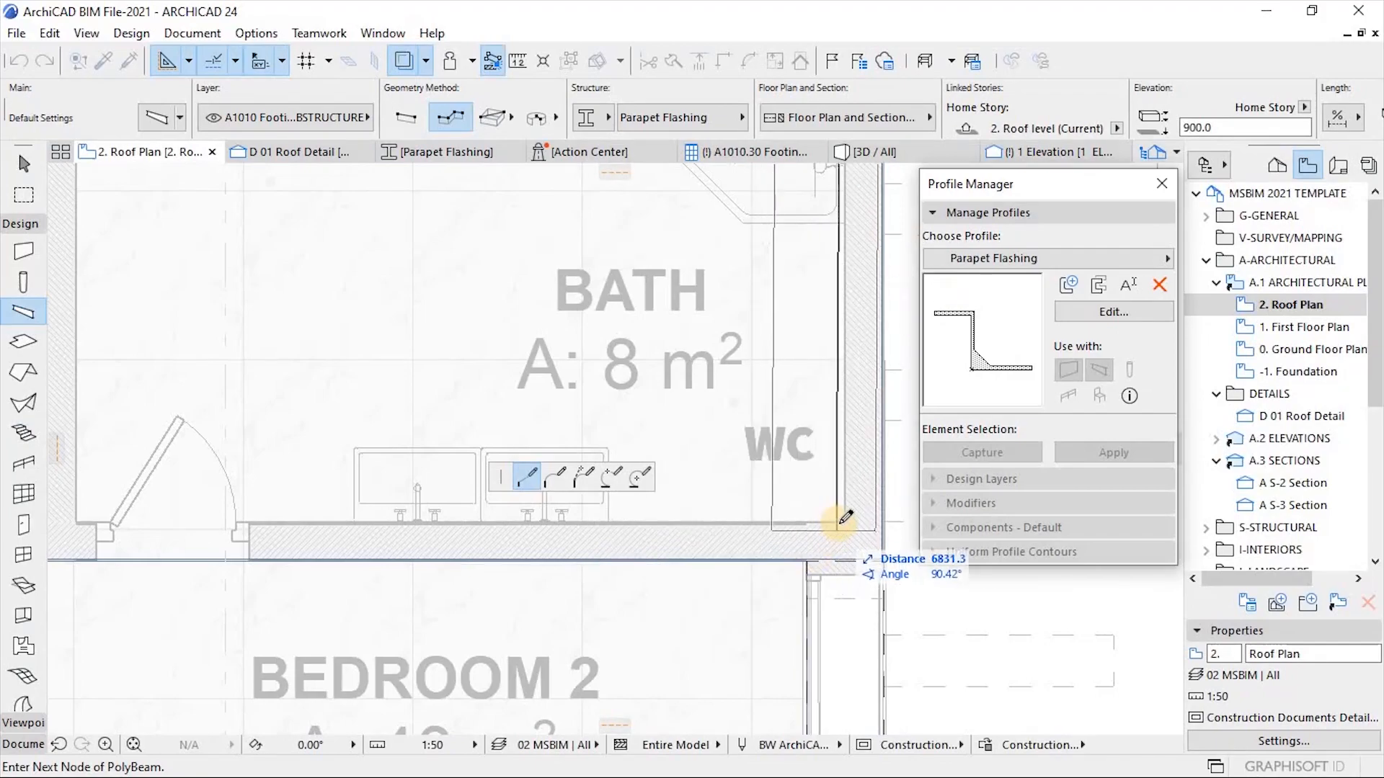
{"action": "left_click", "coordinate": [840, 525]}
Continue the chained flashing beam along the lower edge to the stair void wall and up that wall, finishing it at its starting corner.
{"action": "scroll", "coordinate": [858, 526], "scroll_direction": "down", "scroll_amount": 2}
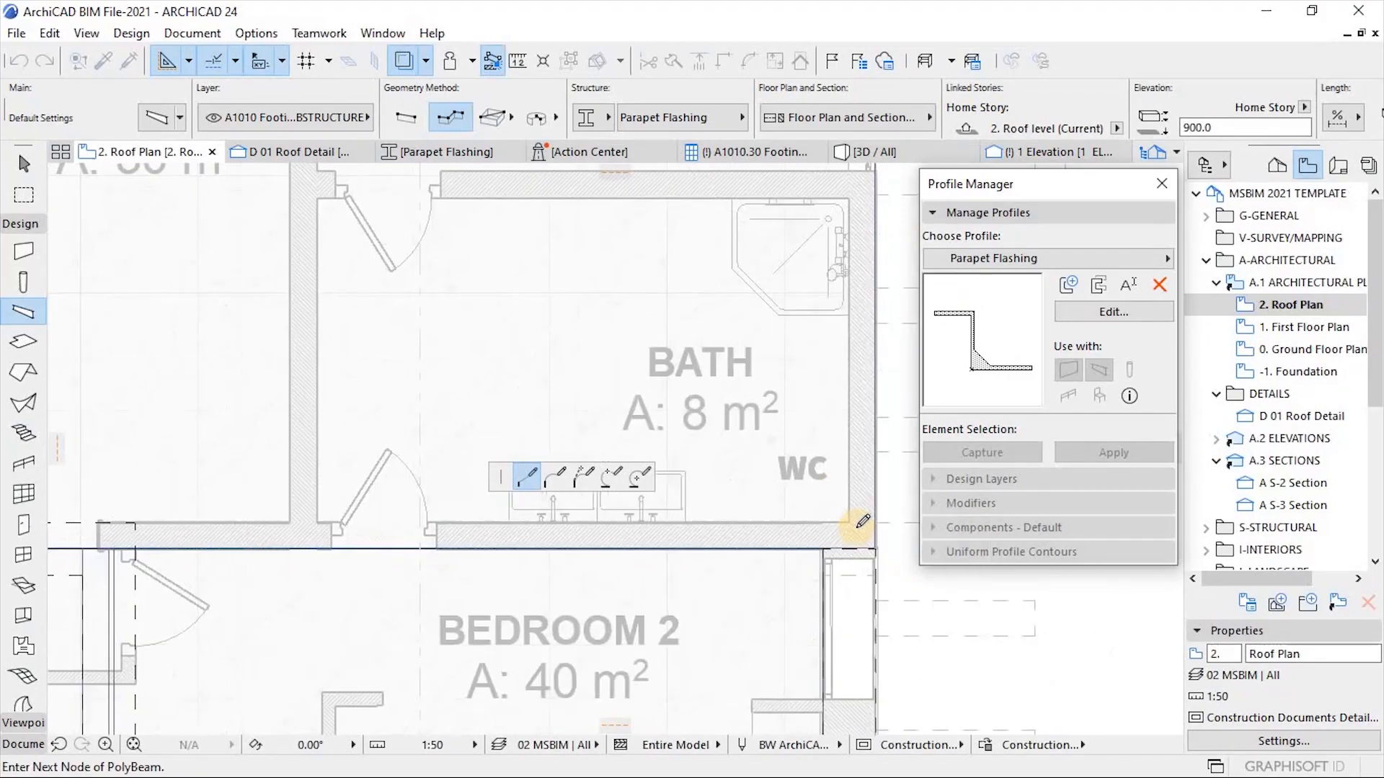
{"action": "scroll", "coordinate": [863, 520], "scroll_direction": "down", "scroll_amount": 3}
{"action": "scroll", "coordinate": [502, 519], "scroll_direction": "up", "scroll_amount": 2}
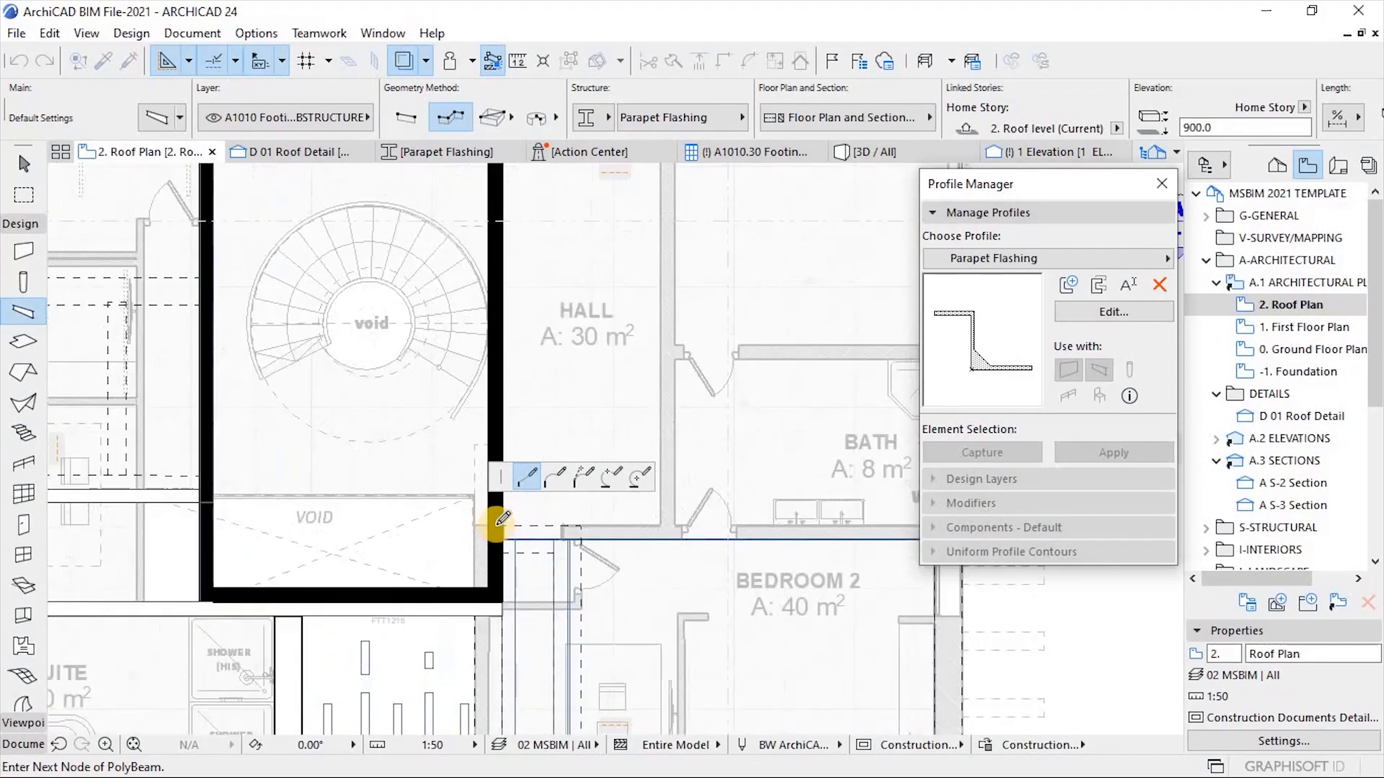
{"action": "scroll", "coordinate": [502, 519], "scroll_direction": "up", "scroll_amount": 1}
{"action": "left_click", "coordinate": [503, 520]}
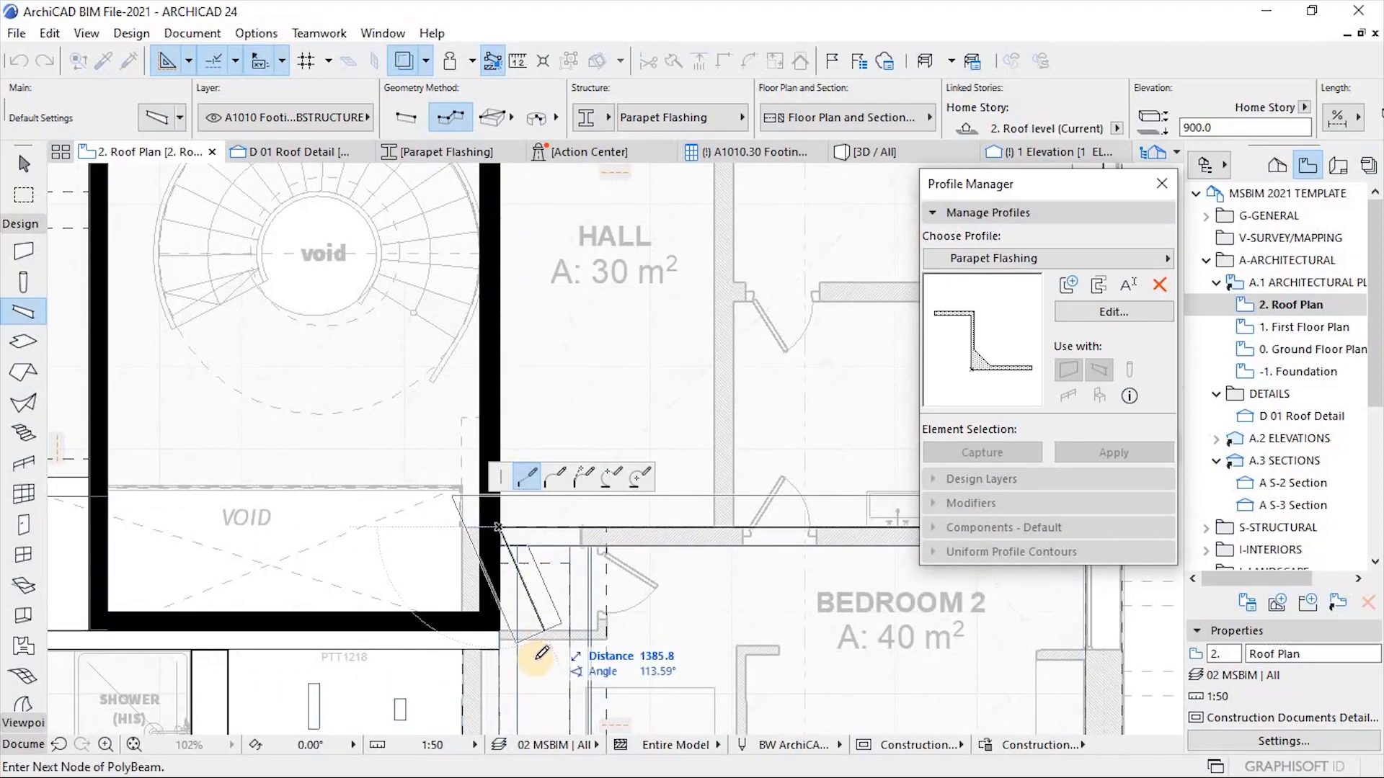
{"action": "scroll", "coordinate": [542, 652], "scroll_direction": "down", "scroll_amount": 2}
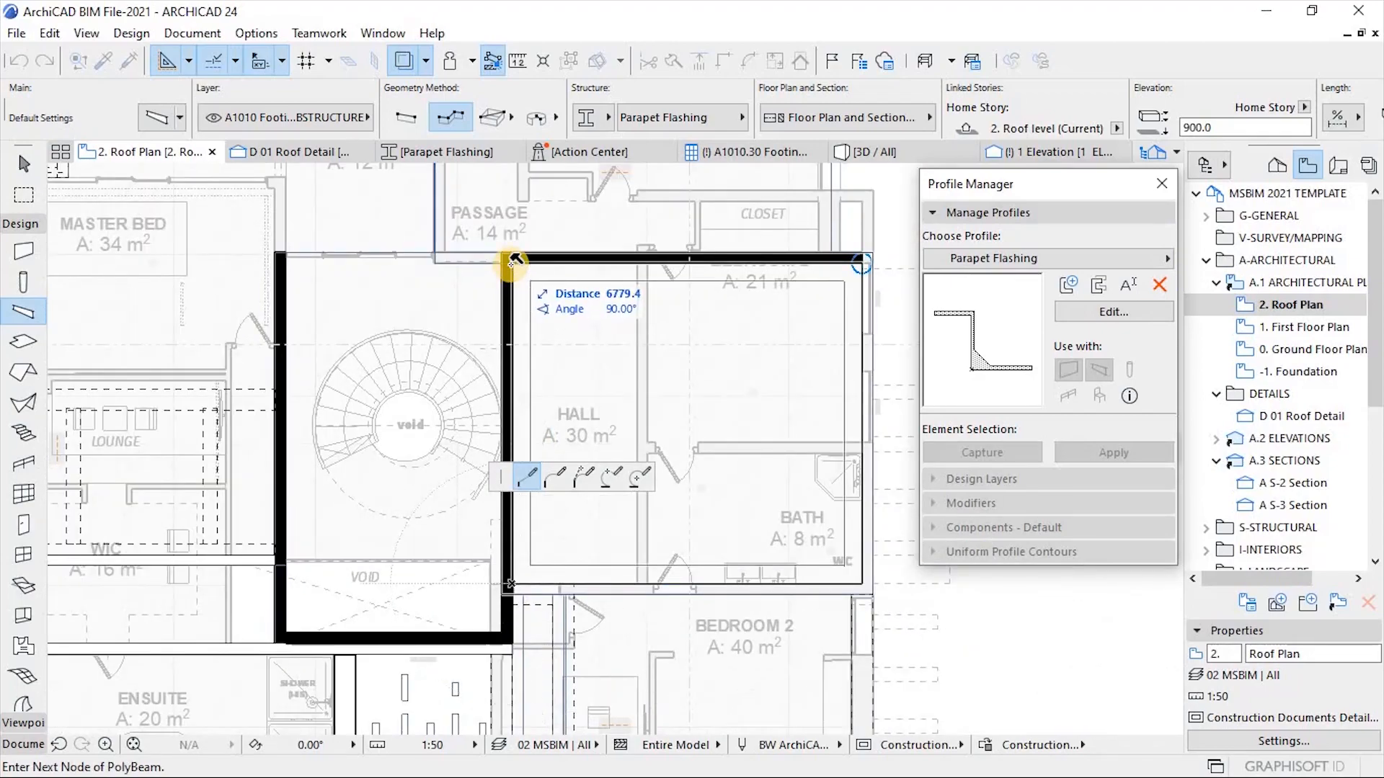
{"action": "double_click", "coordinate": [511, 261]}
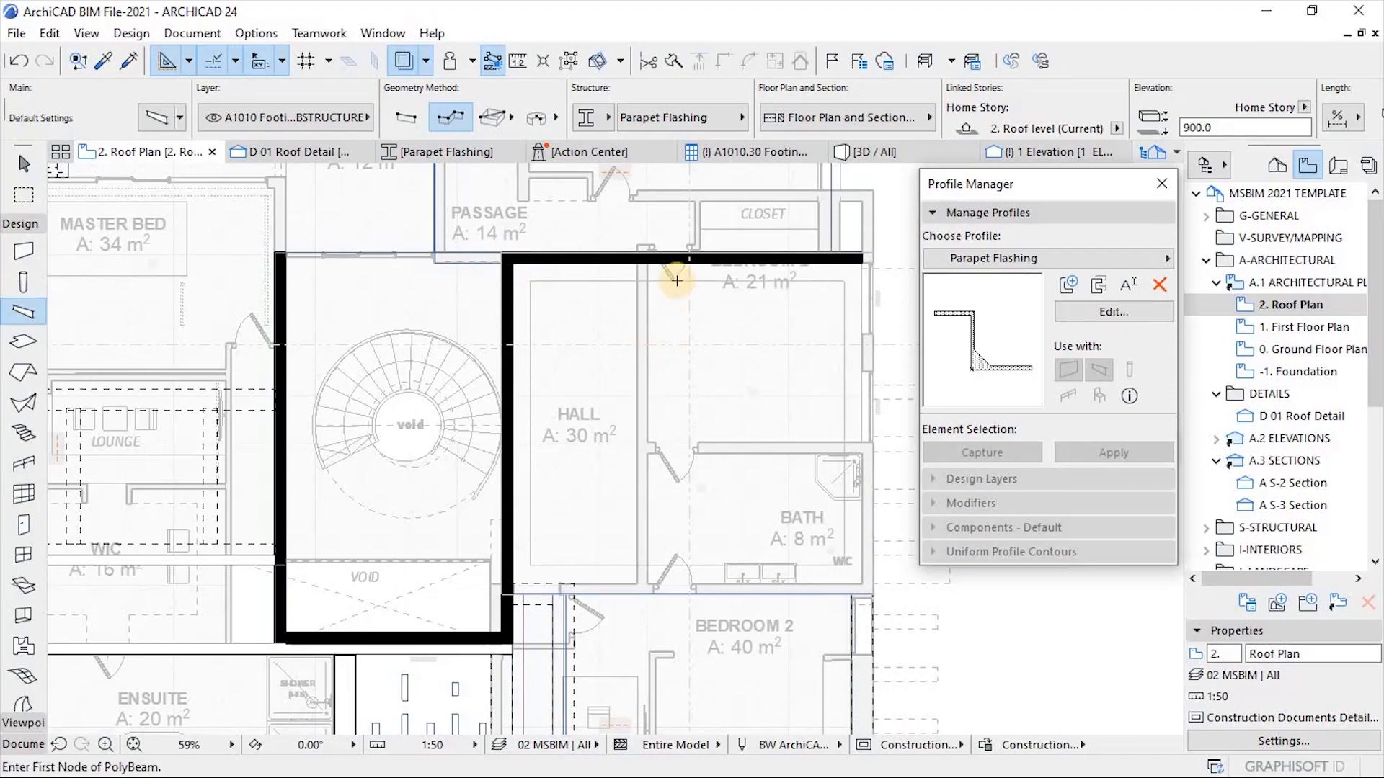
Inspect the flashing in the 3D view, and close the 1 Elevation view, the A1010.30 Footing schedule and the Profile Manager.
{"action": "left_click", "coordinate": [874, 151]}
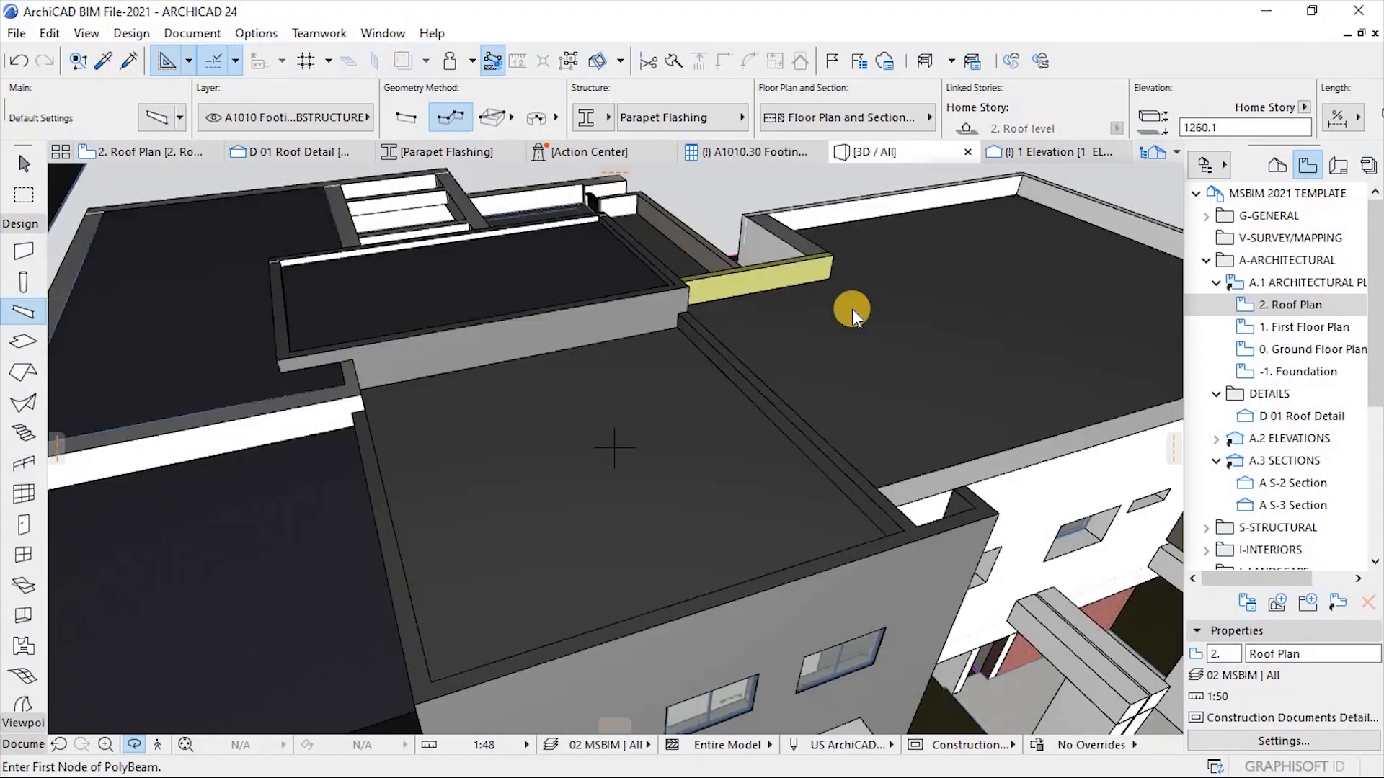
{"action": "middle_click_drag", "start_coordinate": [763, 387], "coordinate": [491, 323], "text": "shift"}
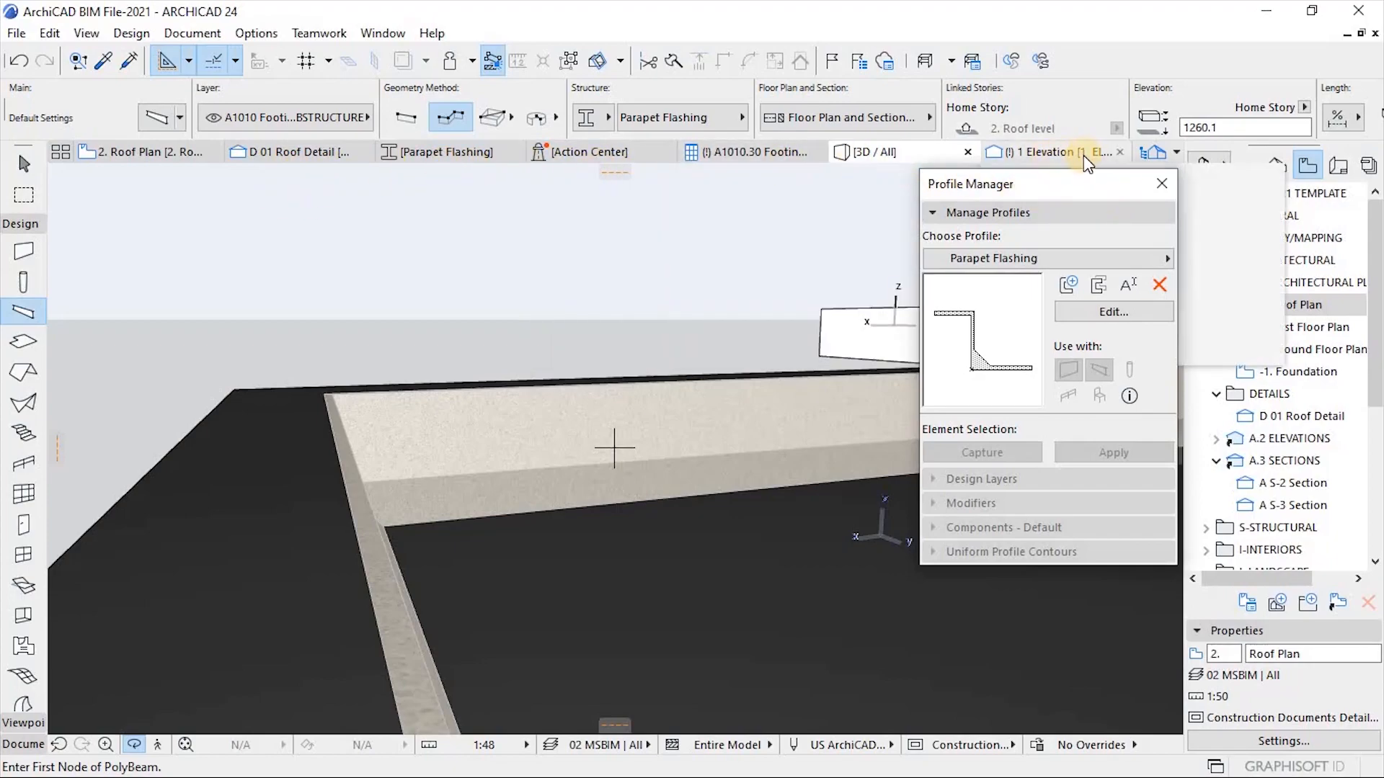
{"action": "left_click", "coordinate": [1119, 152]}
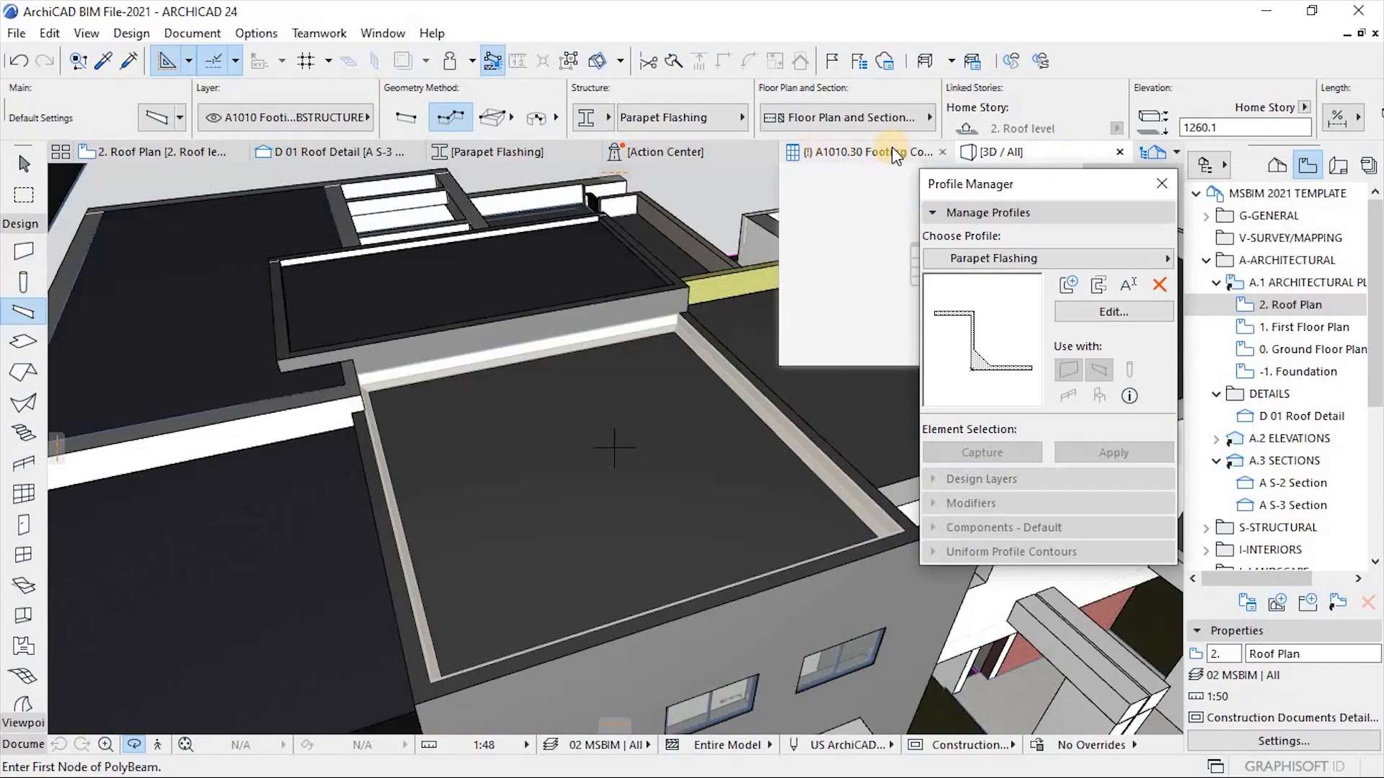
{"action": "left_click", "coordinate": [942, 152]}
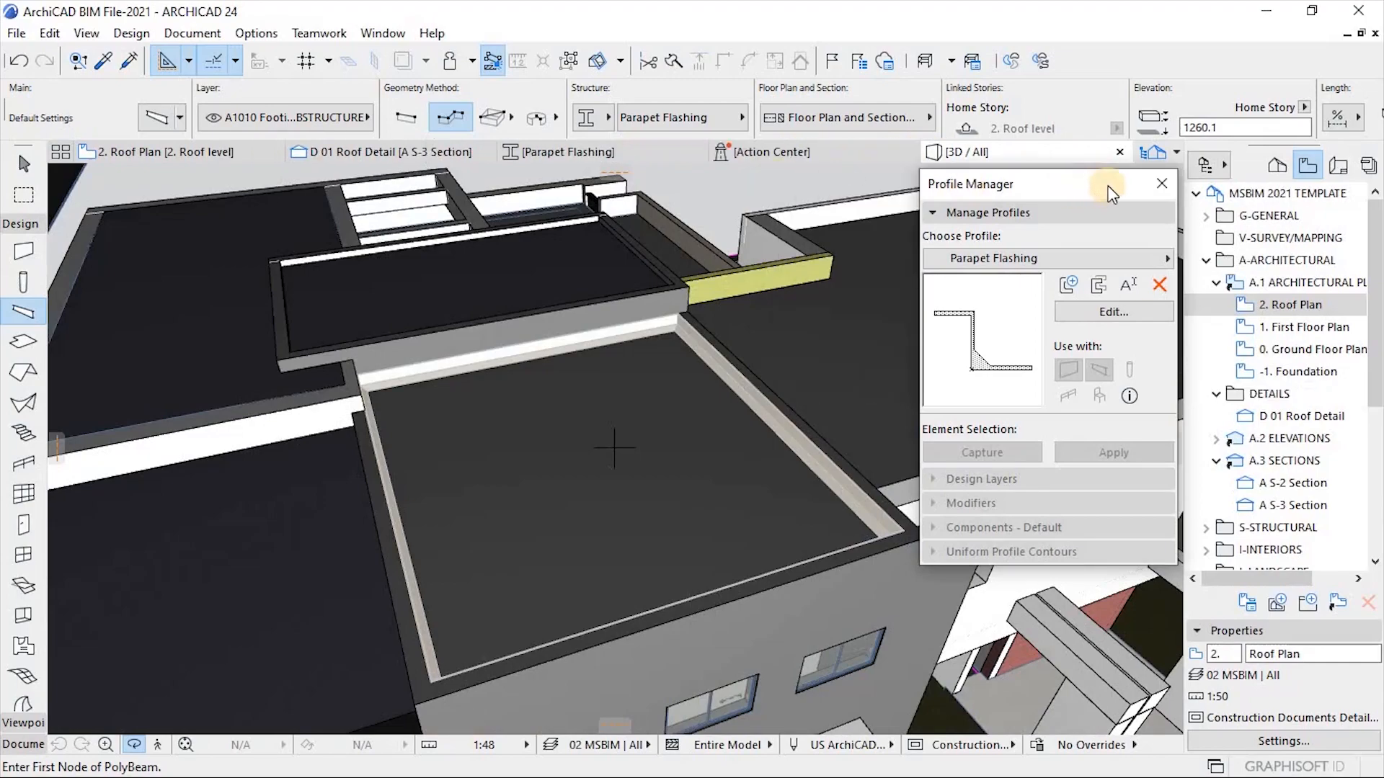
{"action": "left_click", "coordinate": [1156, 184]}
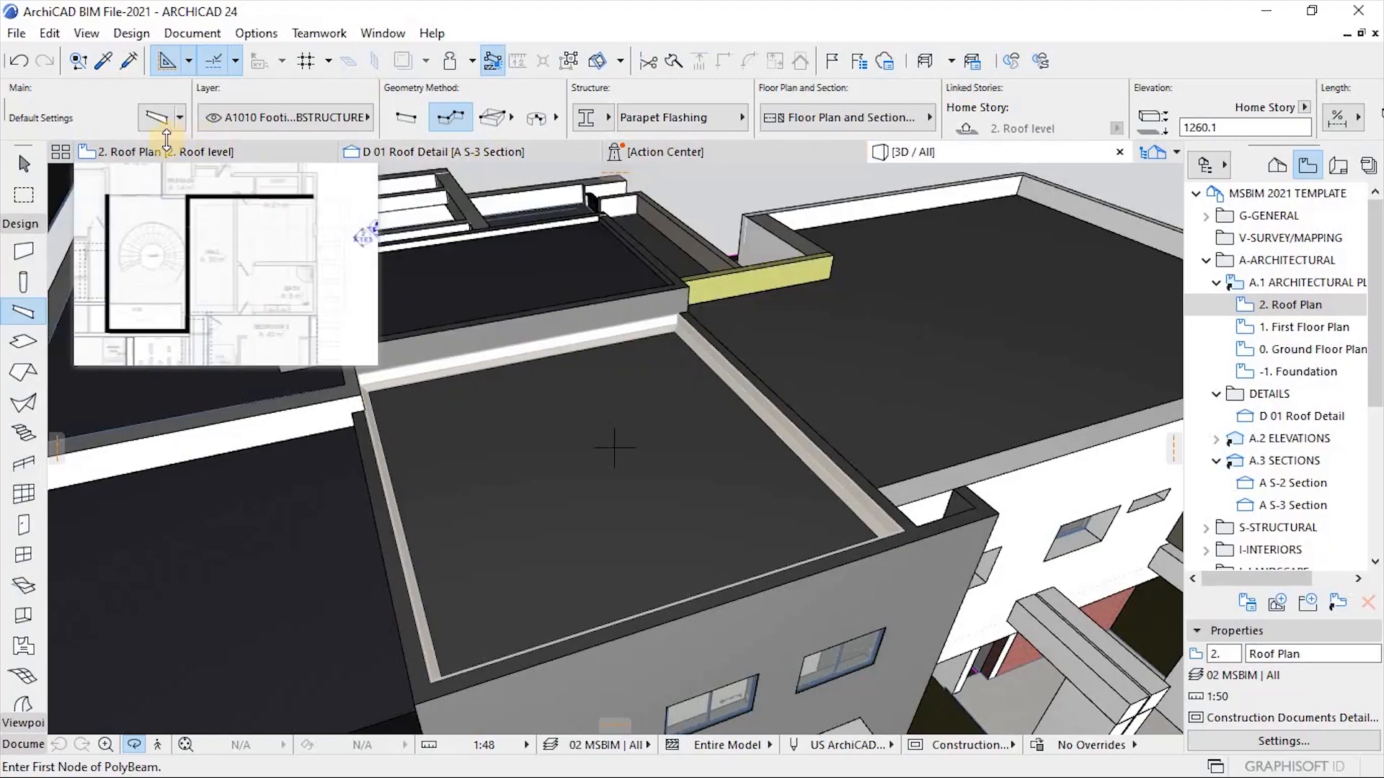
In the D 01 Roof Detail, move the parapet flashing beams up so their base corner sits where the slab top meets the parapet.
{"action": "left_click", "coordinate": [425, 149]}
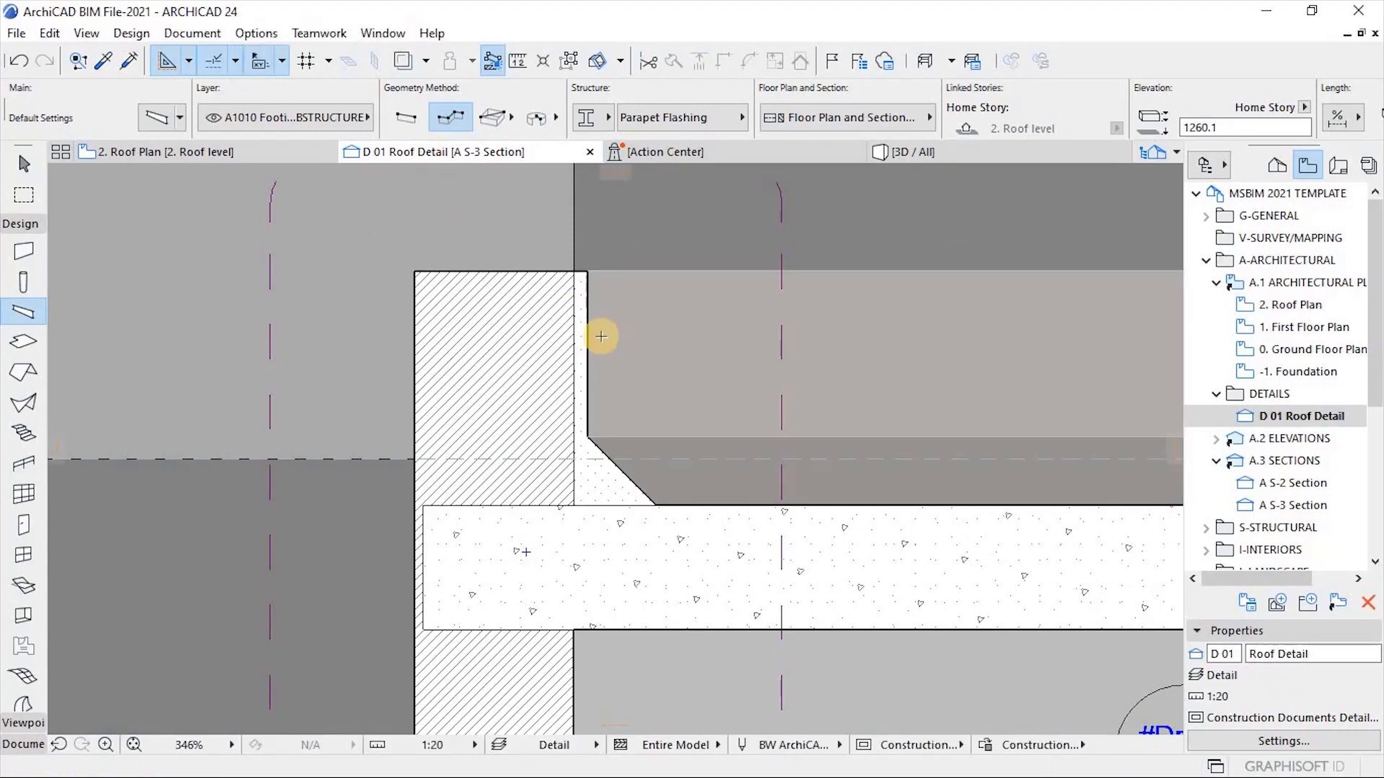
{"action": "left_click", "coordinate": [21, 164]}
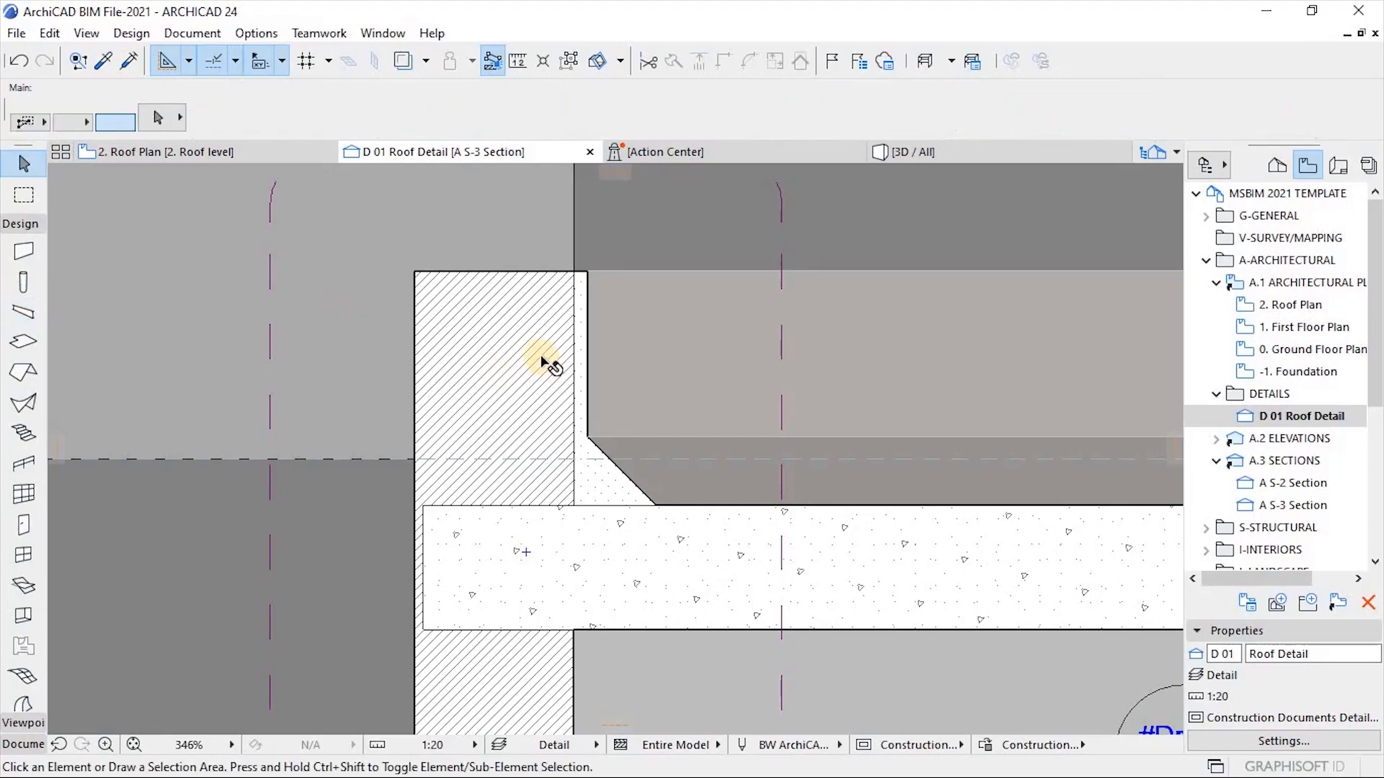
{"action": "left_click", "coordinate": [585, 325]}
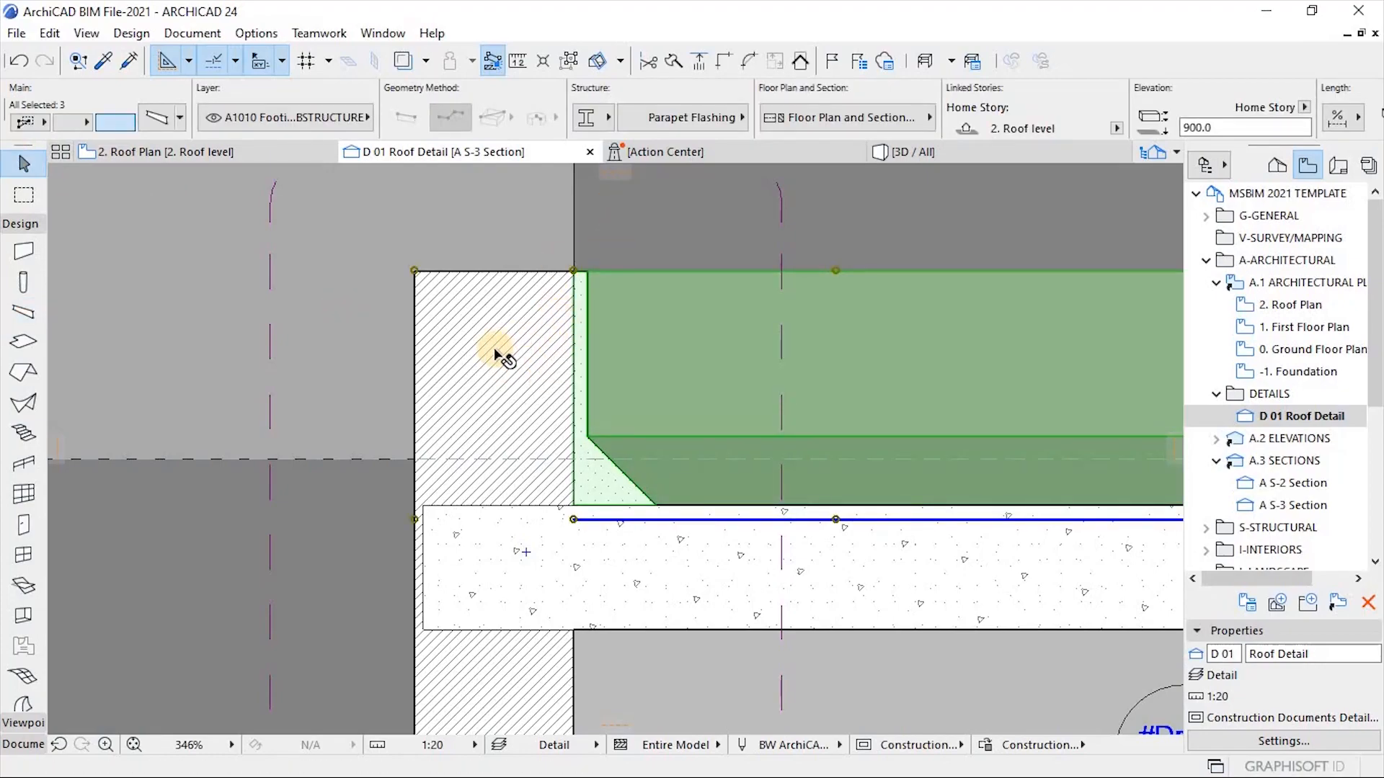
{"action": "key", "text": "ctrl+d"}
{"action": "scroll", "coordinate": [574, 512], "scroll_direction": "up", "scroll_amount": 3}
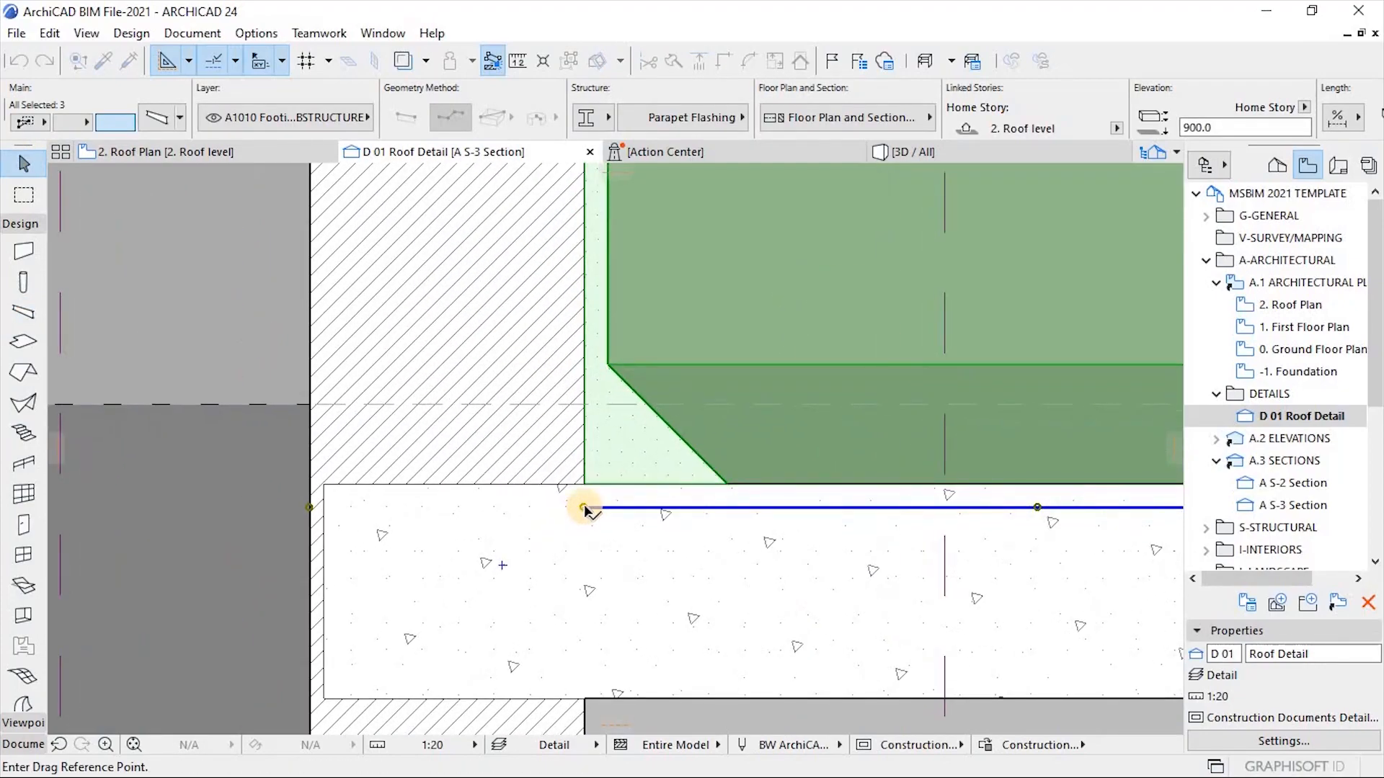
{"action": "left_click", "coordinate": [584, 508]}
{"action": "left_click", "coordinate": [584, 485]}
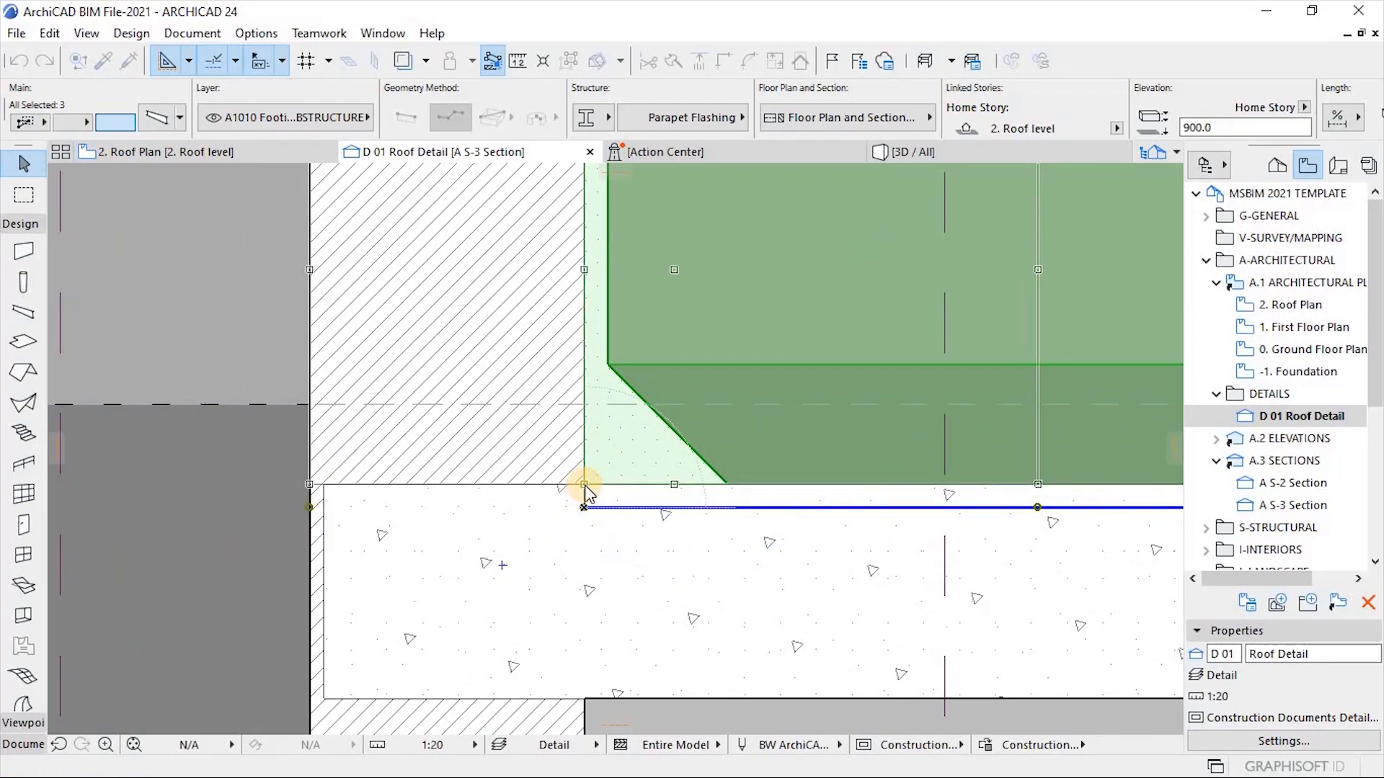
{"action": "left_click", "coordinate": [584, 484]}
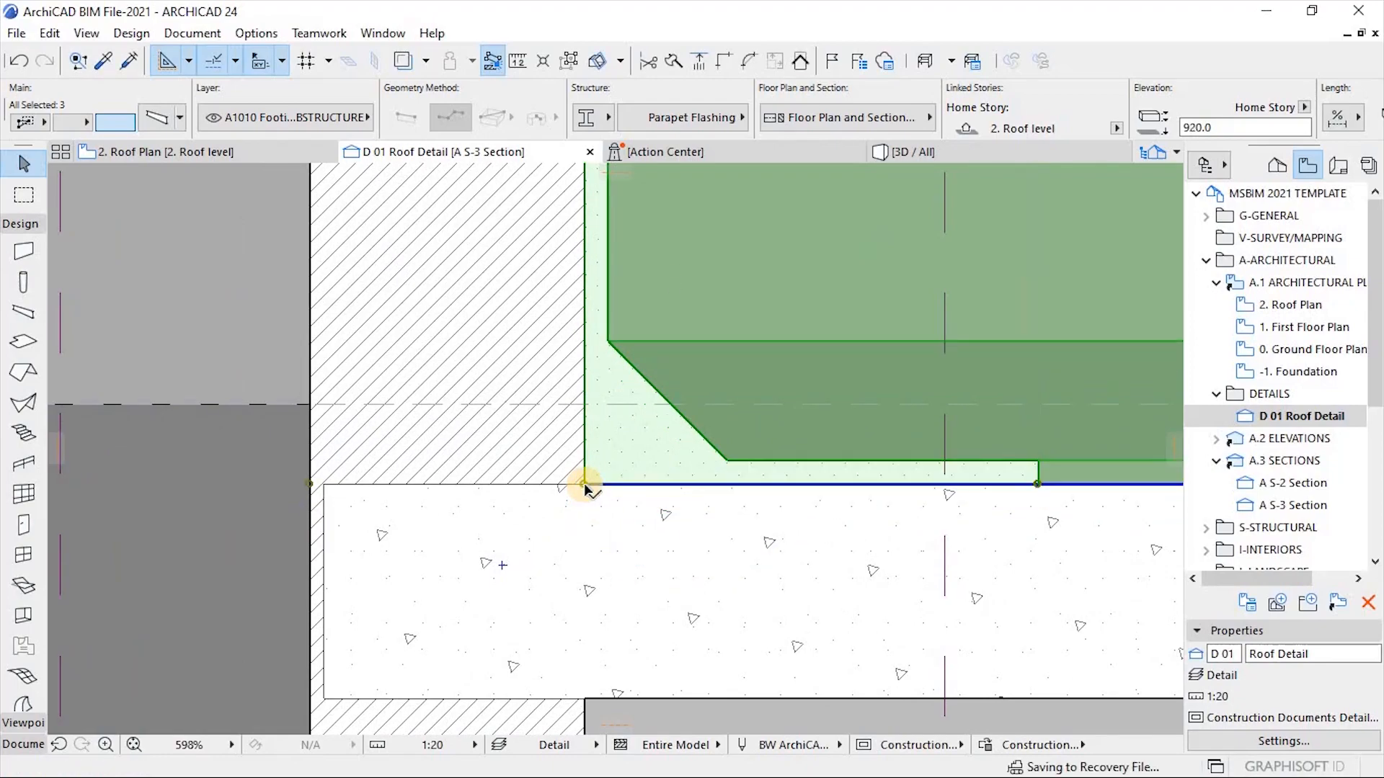
{"action": "scroll", "coordinate": [346, 565], "scroll_direction": "down", "scroll_amount": 5}
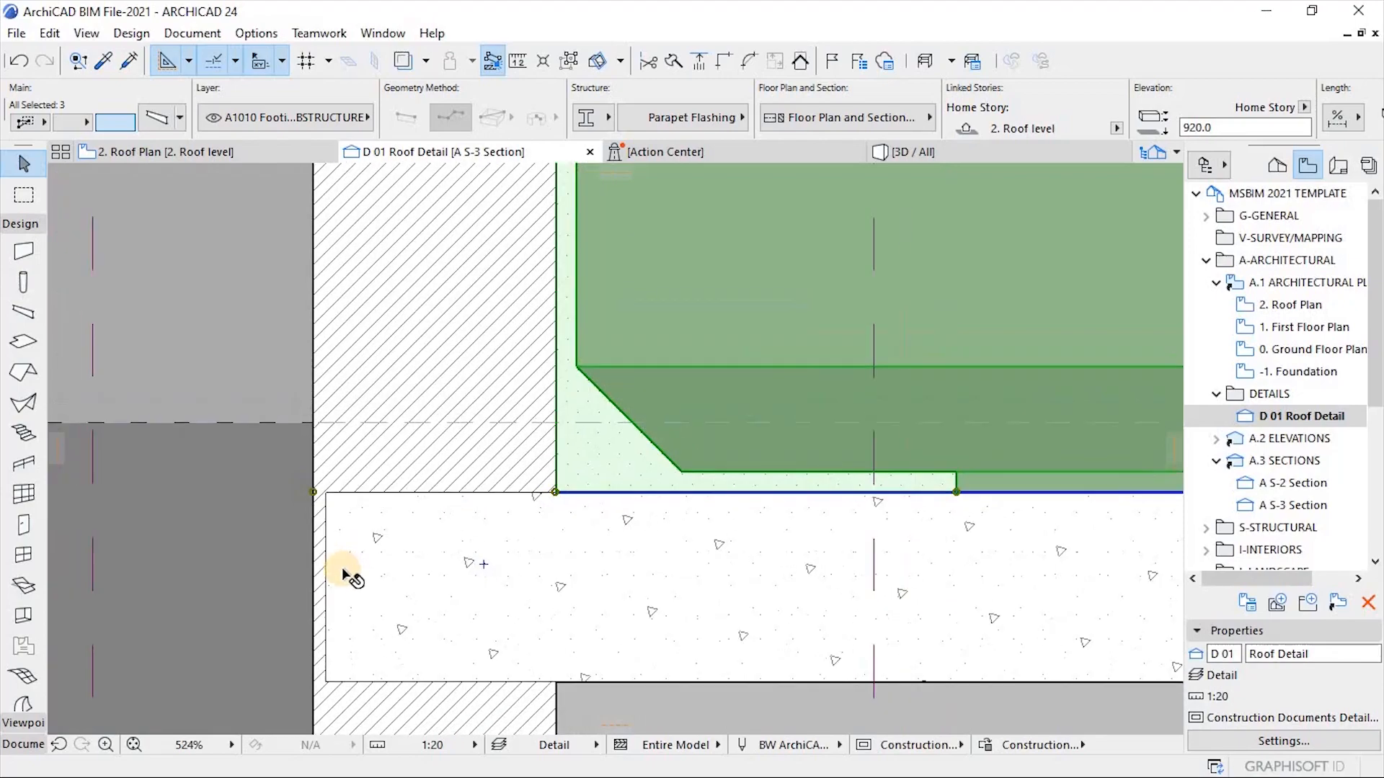
{"action": "key", "text": "Escape"}
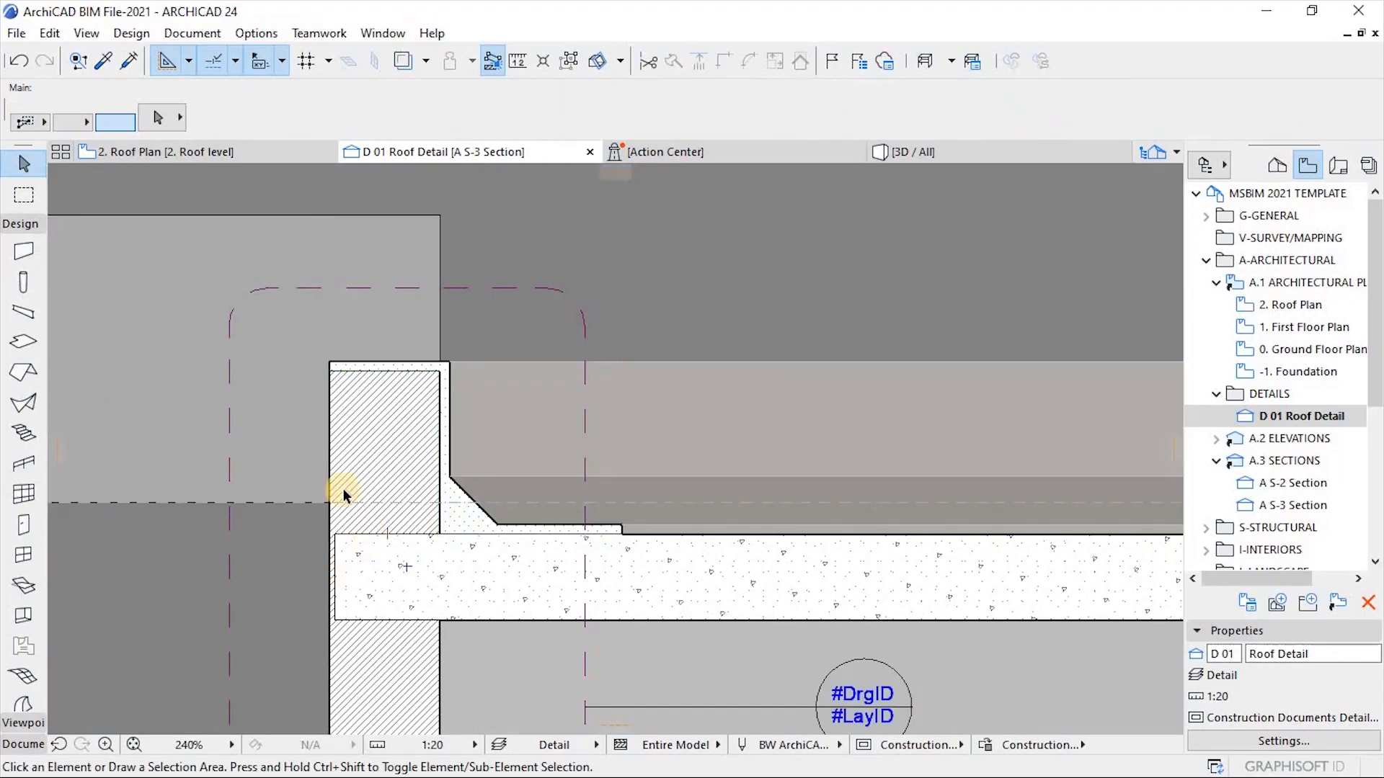
Measure the thickness of the flashing's toe on the roof and the depth of the roof slab beneath it.
{"action": "scroll", "coordinate": [481, 535], "scroll_direction": "up", "scroll_amount": 1}
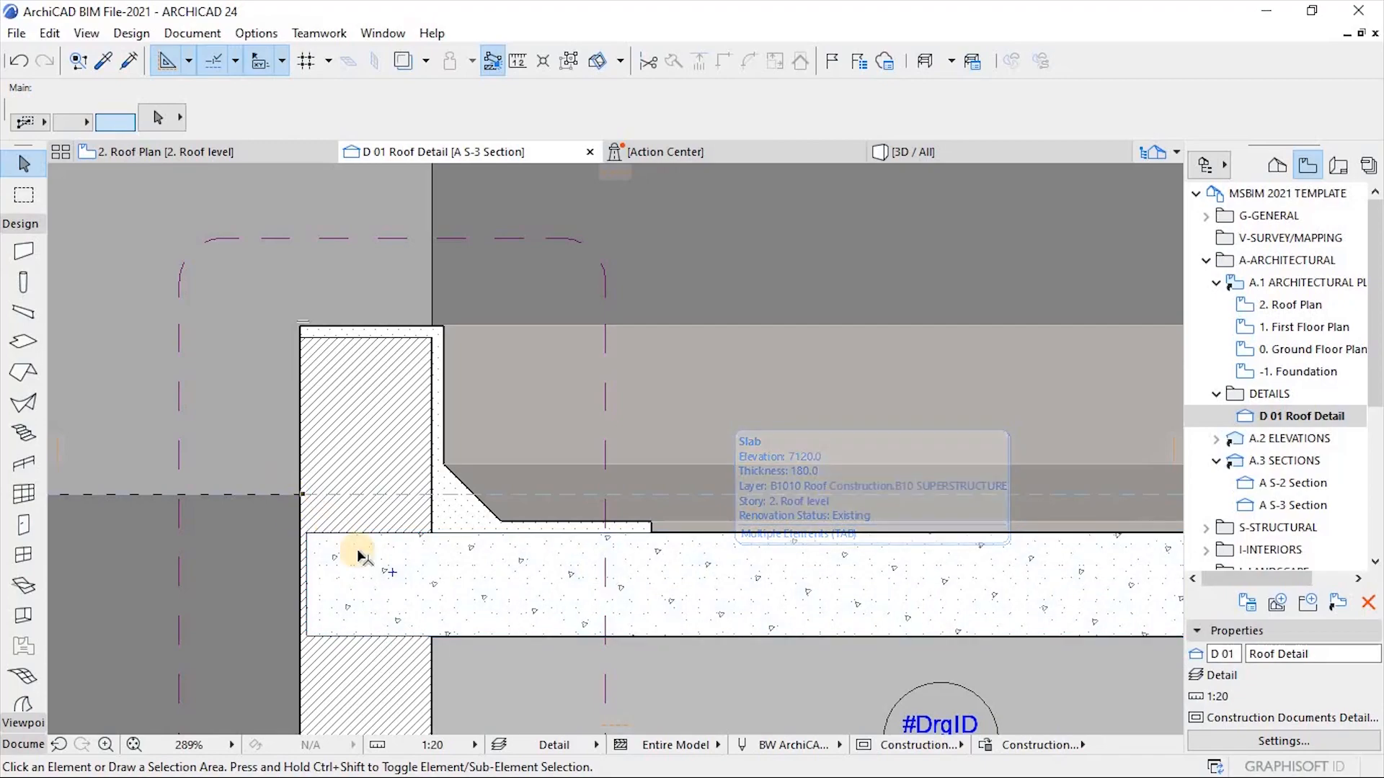
{"action": "scroll", "coordinate": [364, 558], "scroll_direction": "down", "scroll_amount": 1}
{"action": "scroll", "coordinate": [382, 566], "scroll_direction": "up", "scroll_amount": 2}
{"action": "scroll", "coordinate": [283, 557], "scroll_direction": "down", "scroll_amount": 2}
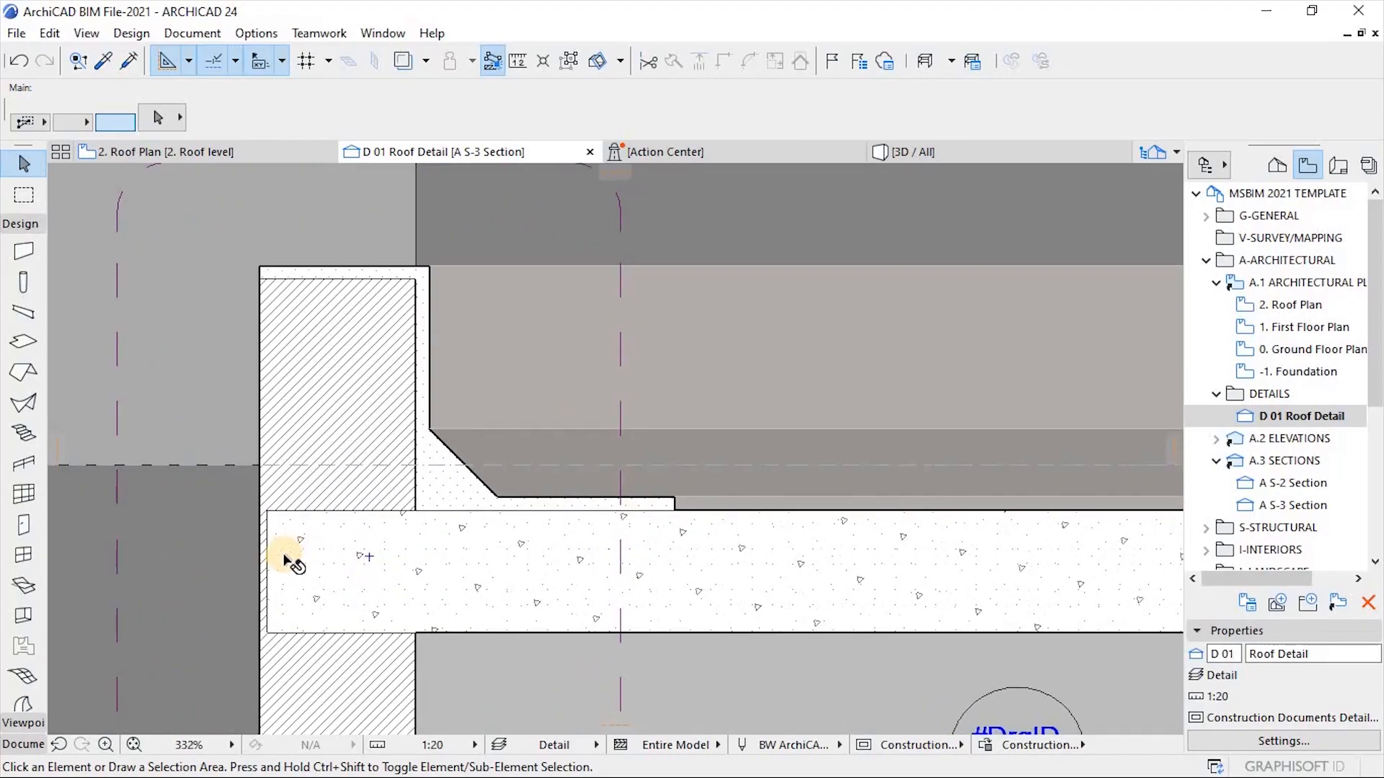
{"action": "scroll", "coordinate": [570, 525], "scroll_direction": "up", "scroll_amount": 5}
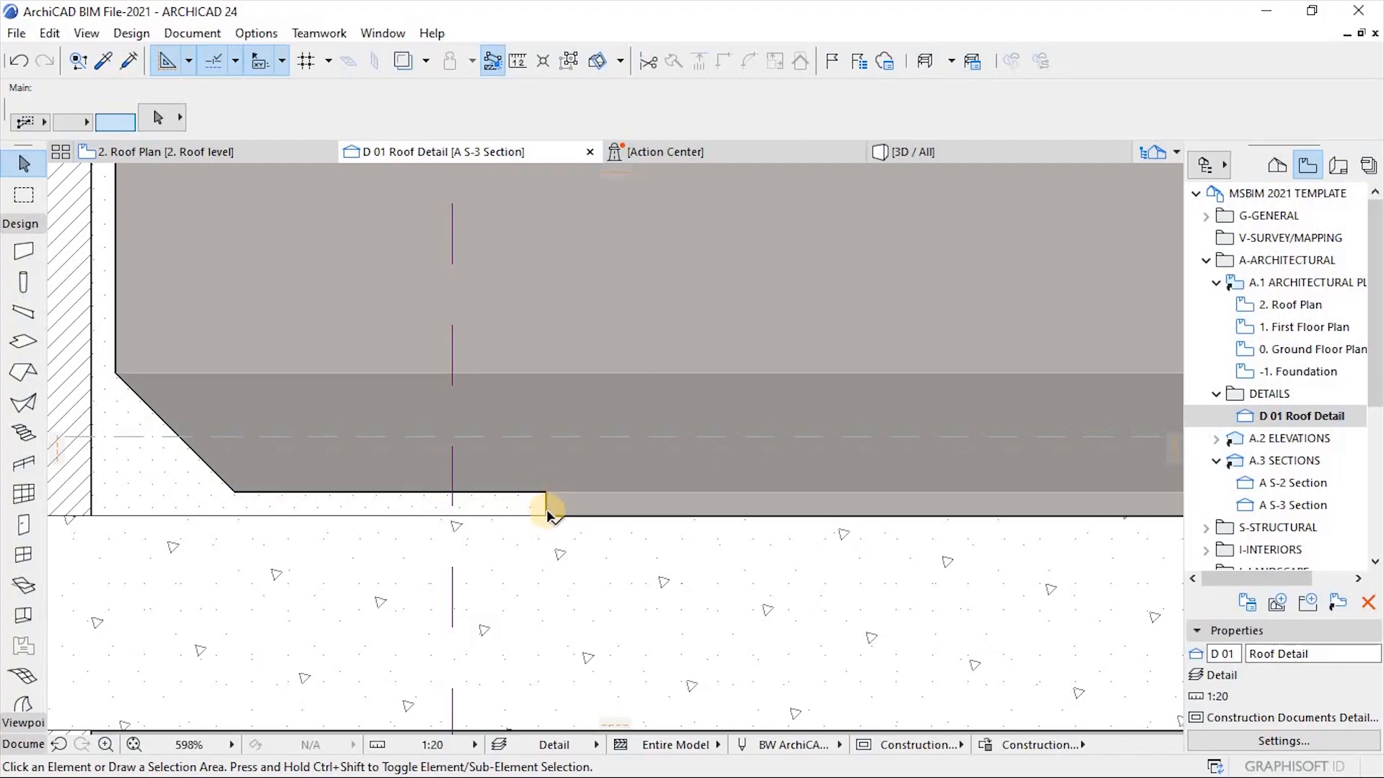
{"action": "key", "text": "m"}
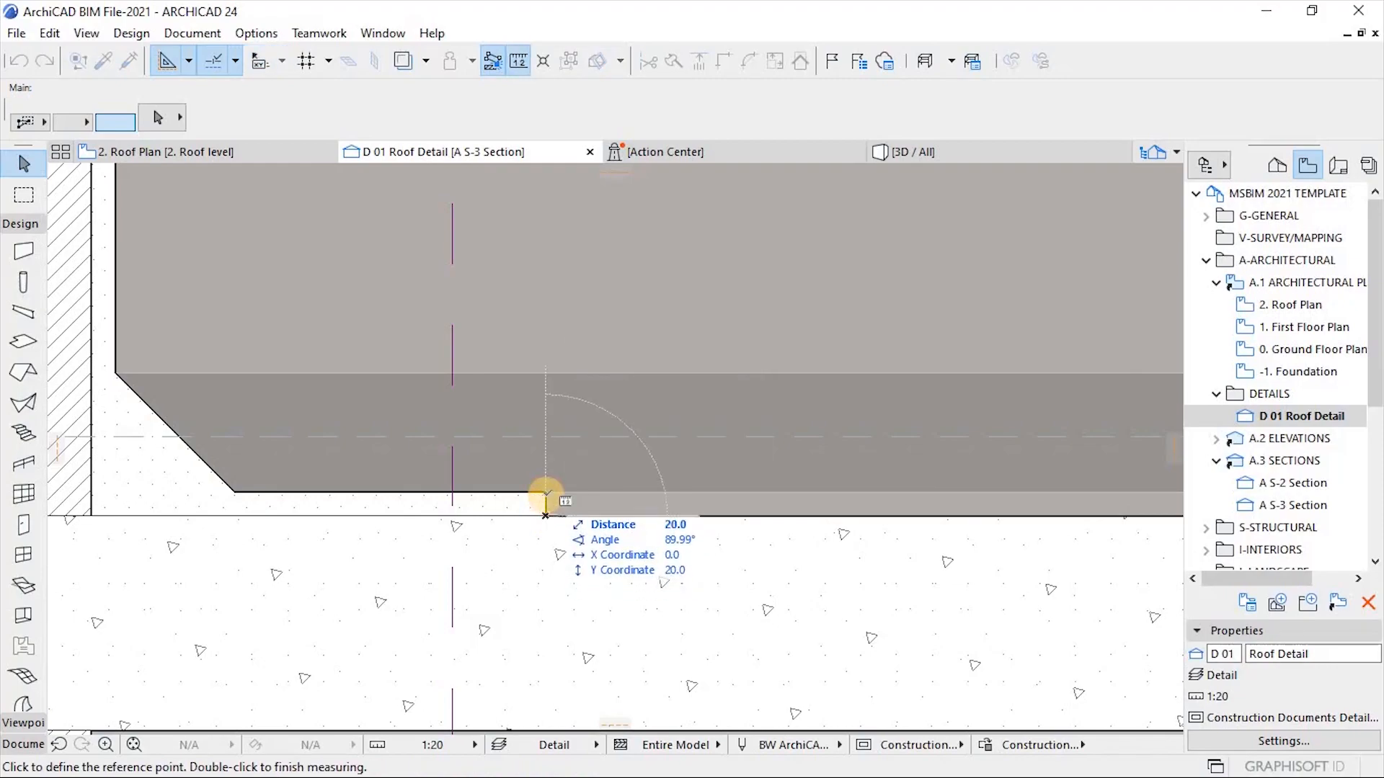
{"action": "scroll", "coordinate": [549, 523], "scroll_direction": "down", "scroll_amount": 2}
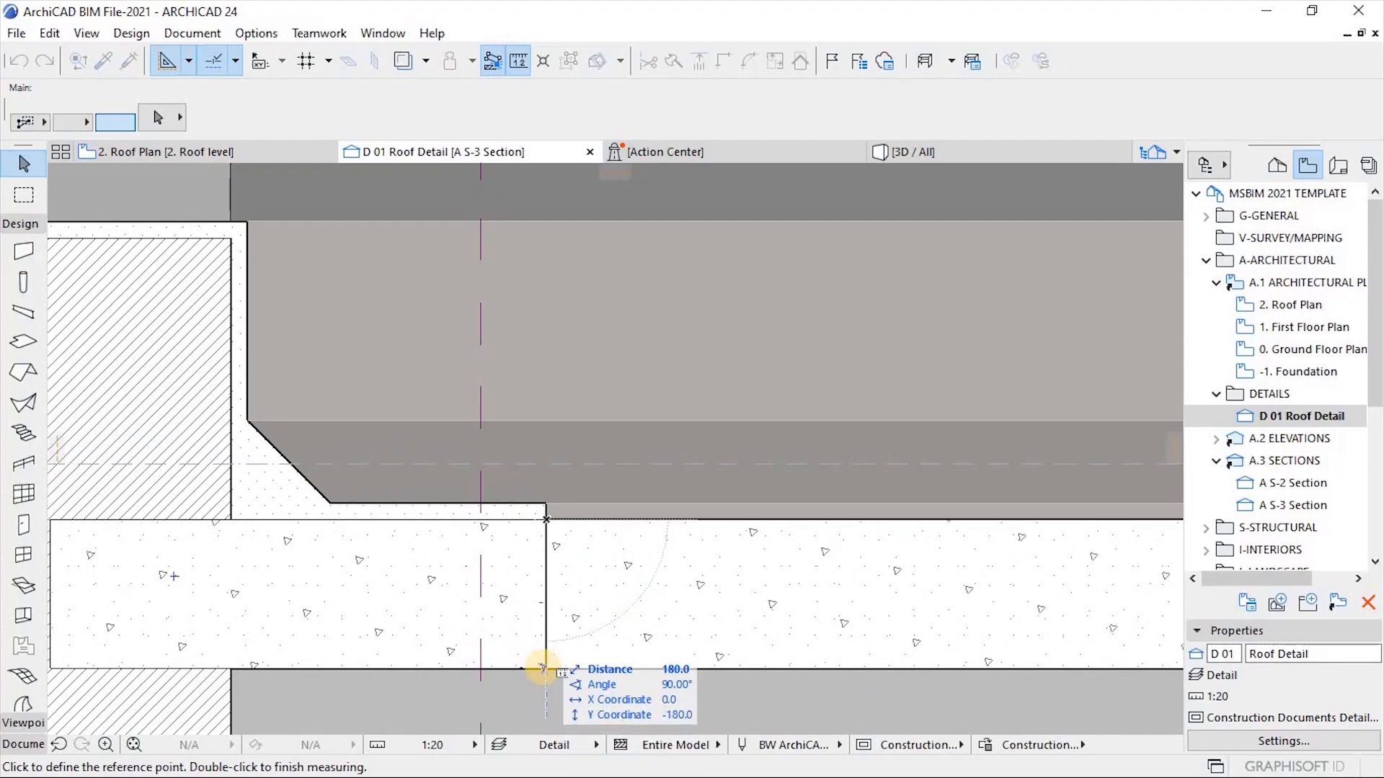
{"action": "key", "text": "Escape"}
Examine how the flashing's toe ends on the roof slab, and check the slab's structure.
{"action": "scroll", "coordinate": [463, 543], "scroll_direction": "down", "scroll_amount": 2}
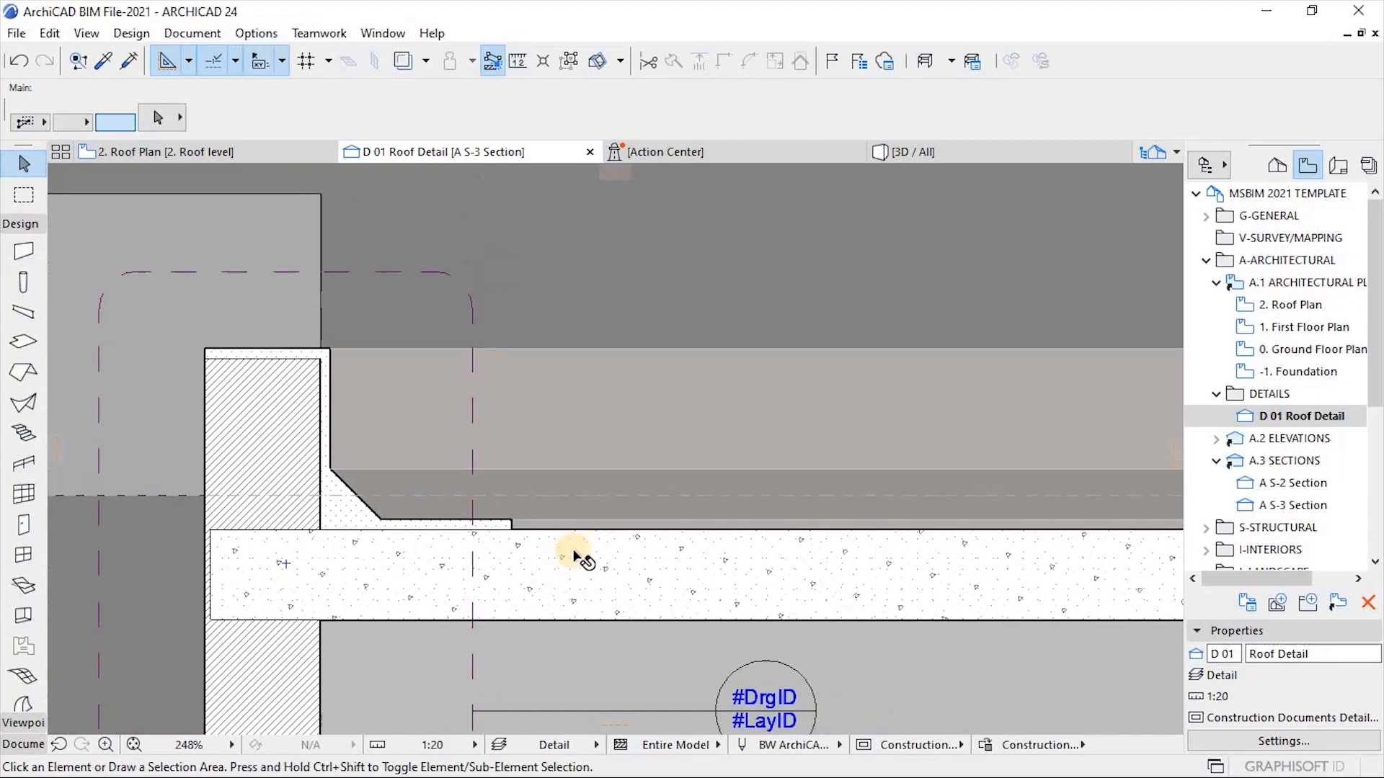
{"action": "scroll", "coordinate": [464, 519], "scroll_direction": "up", "scroll_amount": 2}
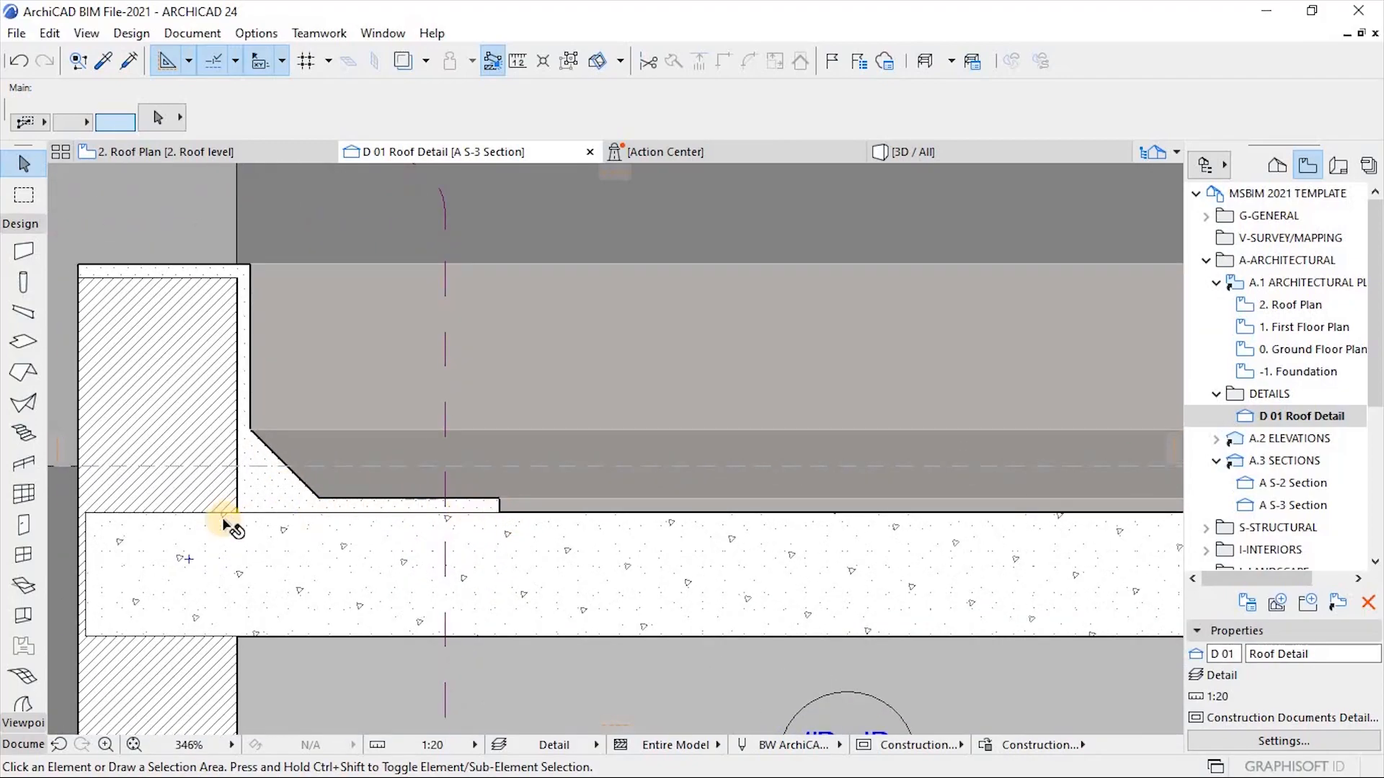
{"action": "scroll", "coordinate": [221, 520], "scroll_direction": "down", "scroll_amount": 4}
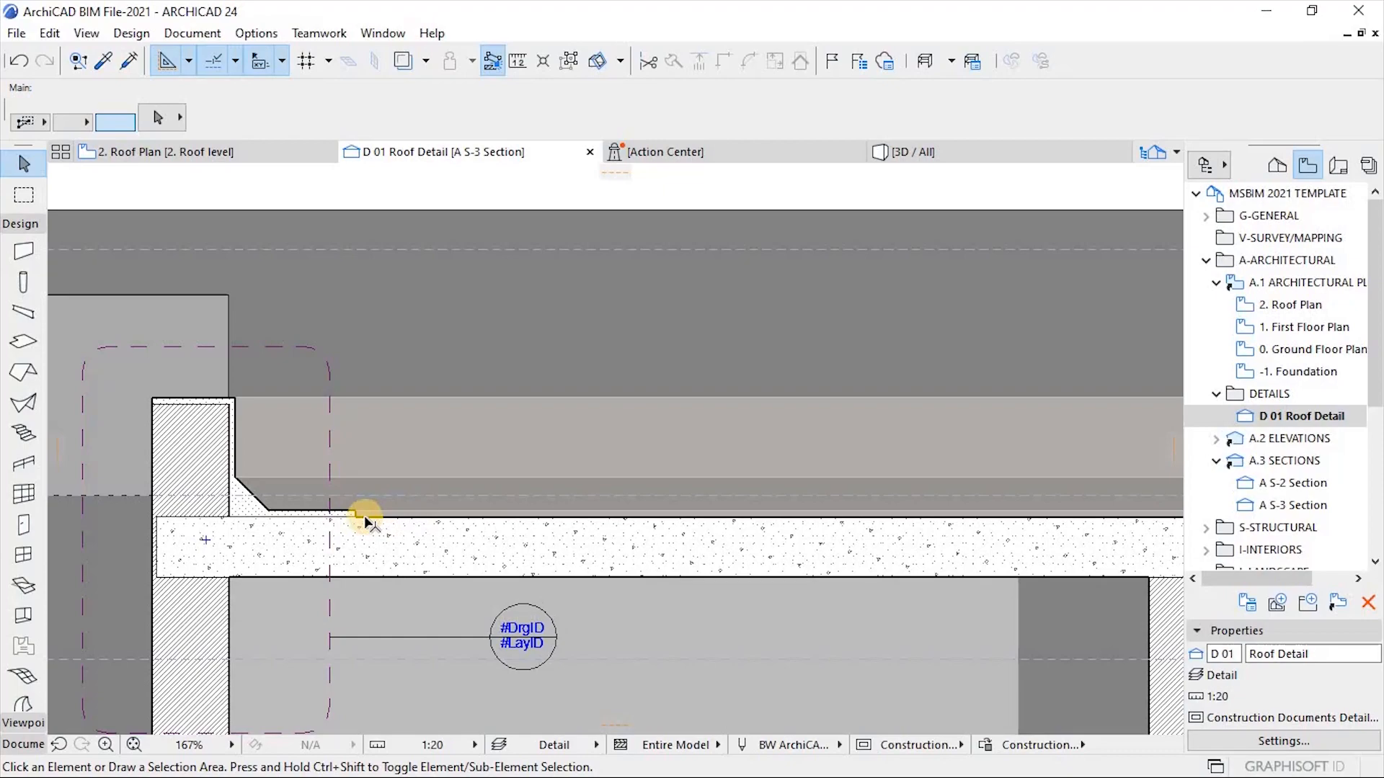
{"action": "scroll", "coordinate": [354, 516], "scroll_direction": "up", "scroll_amount": 8}
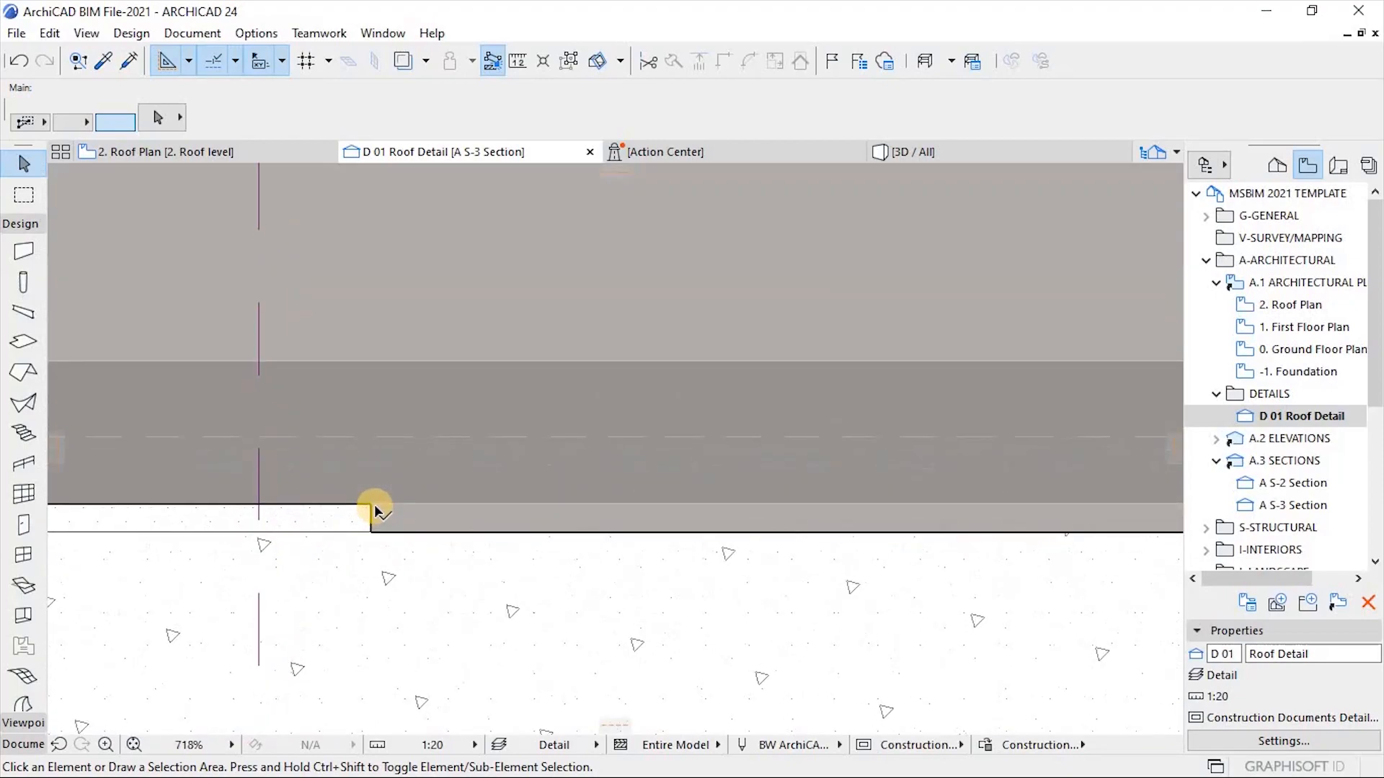
{"action": "scroll", "coordinate": [475, 533], "scroll_direction": "down", "scroll_amount": 2}
{"action": "scroll", "coordinate": [460, 503], "scroll_direction": "up", "scroll_amount": 2}
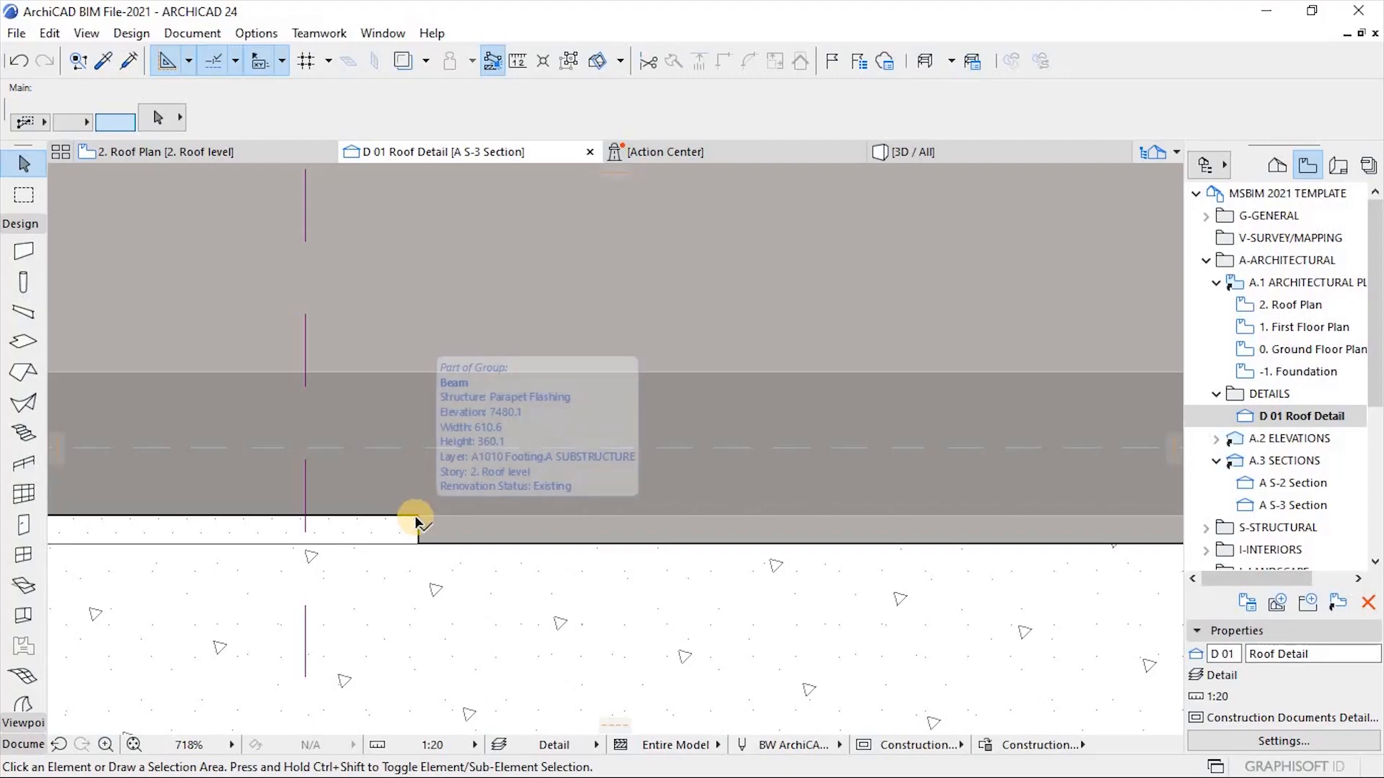
{"action": "scroll", "coordinate": [422, 512], "scroll_direction": "down", "scroll_amount": 5}
{"action": "scroll", "coordinate": [416, 507], "scroll_direction": "down", "scroll_amount": 1}
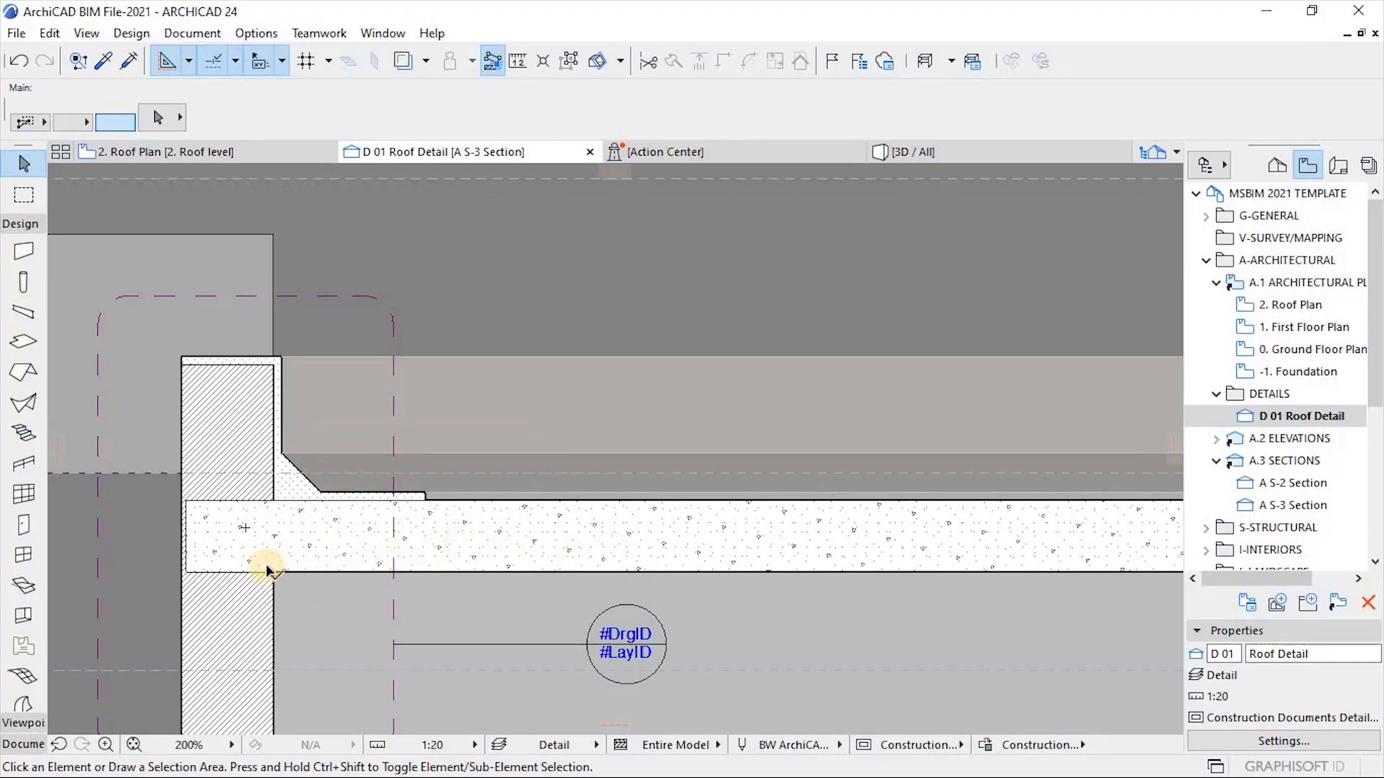
{"action": "left_click", "coordinate": [407, 587]}
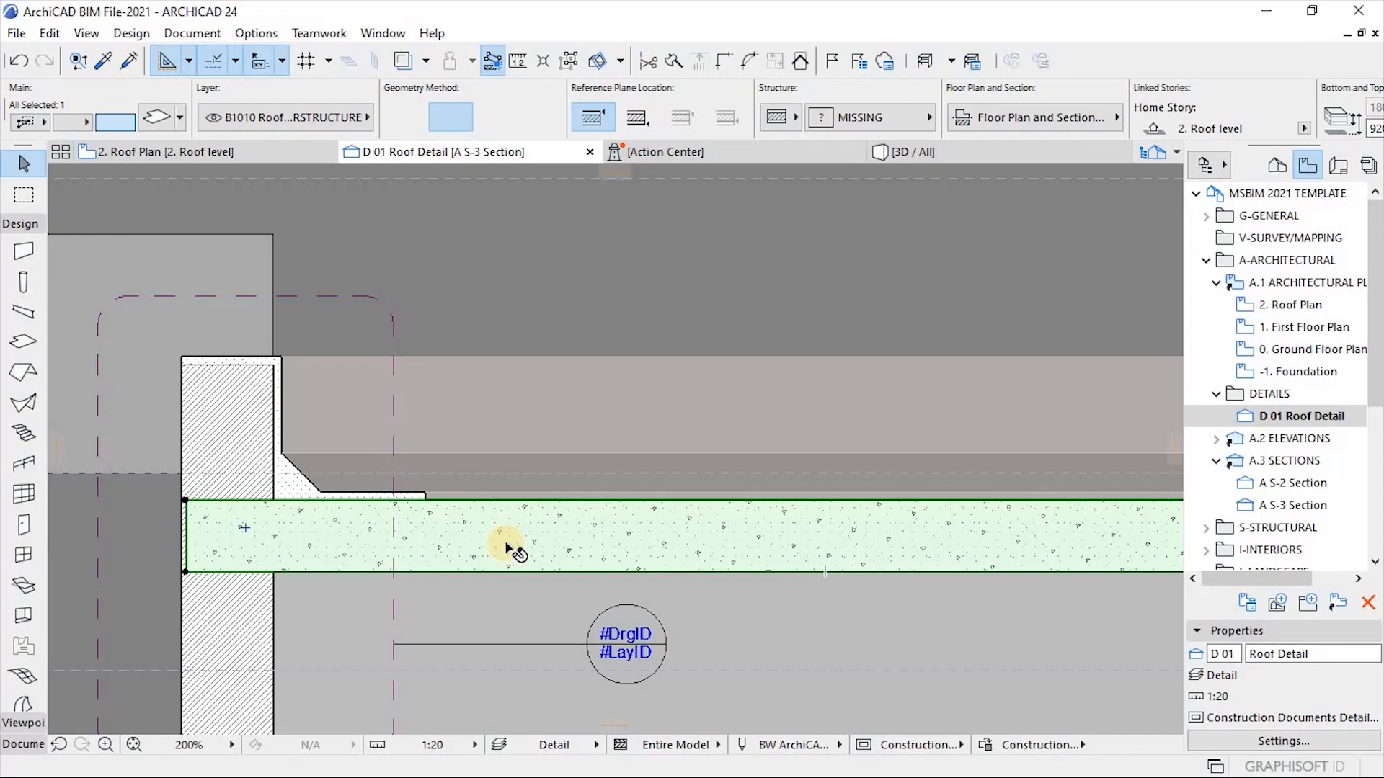
{"action": "key", "text": "Escape"}
Create a new composite named Roof Slab as a duplicate of SLAB | 150 MM ROOF.
{"action": "left_click", "coordinate": [255, 33]}
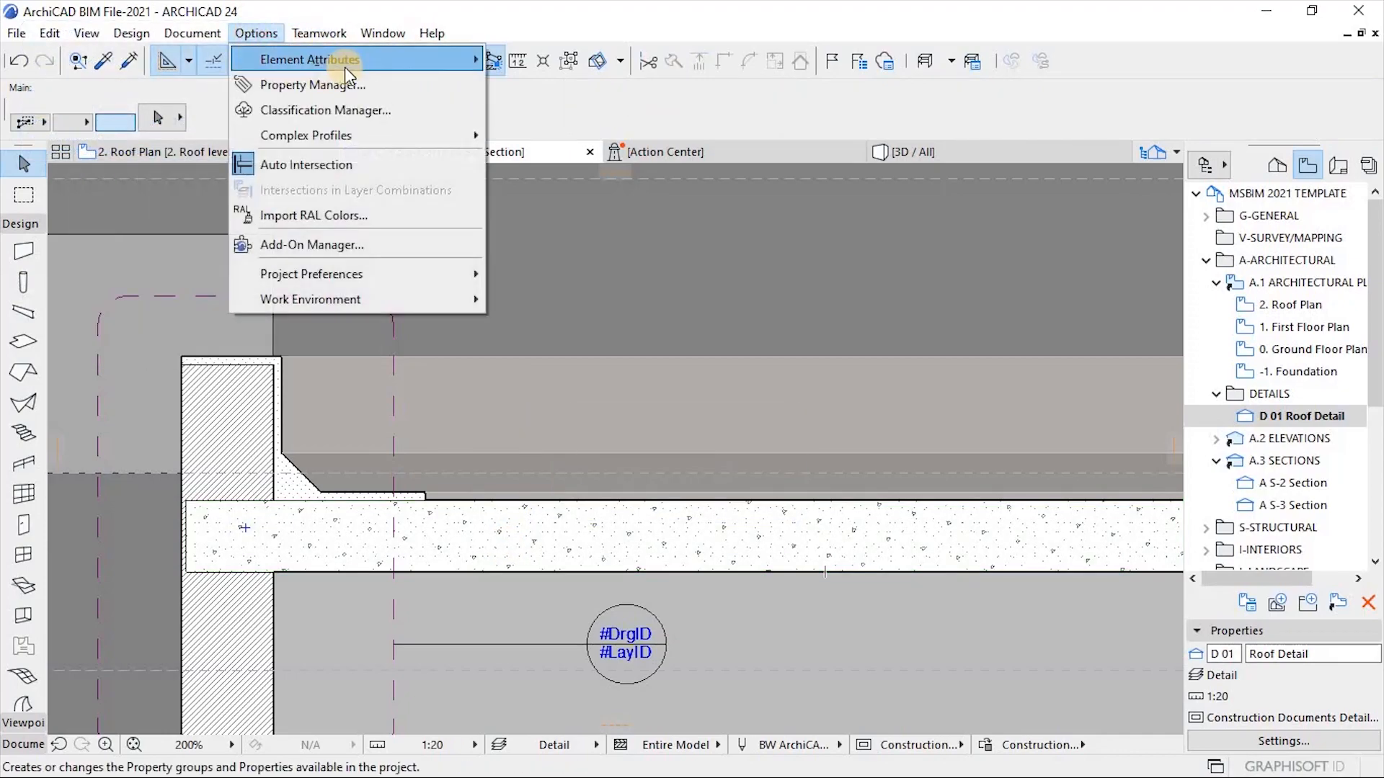
{"action": "mouse_move", "coordinate": [344, 67]}
{"action": "left_click", "coordinate": [594, 215]}
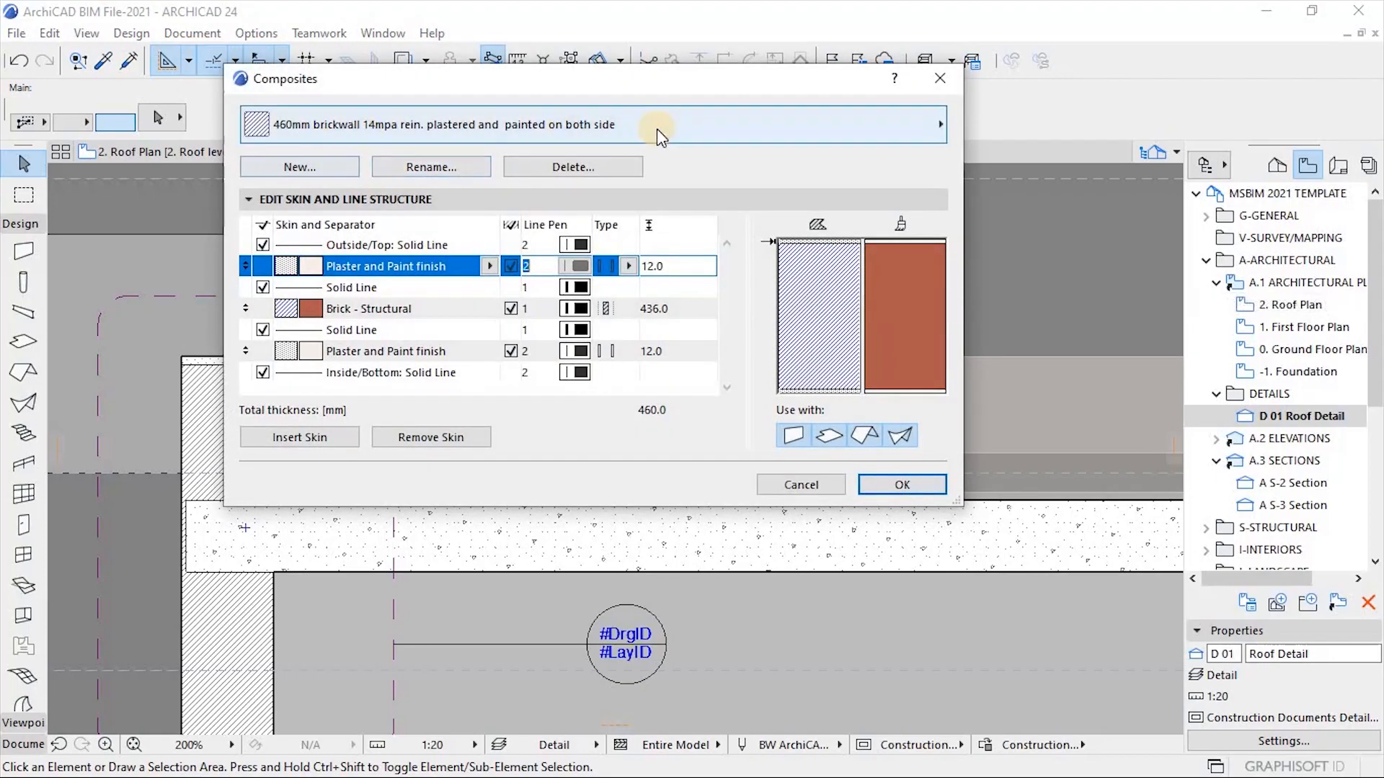
{"action": "left_click", "coordinate": [659, 128]}
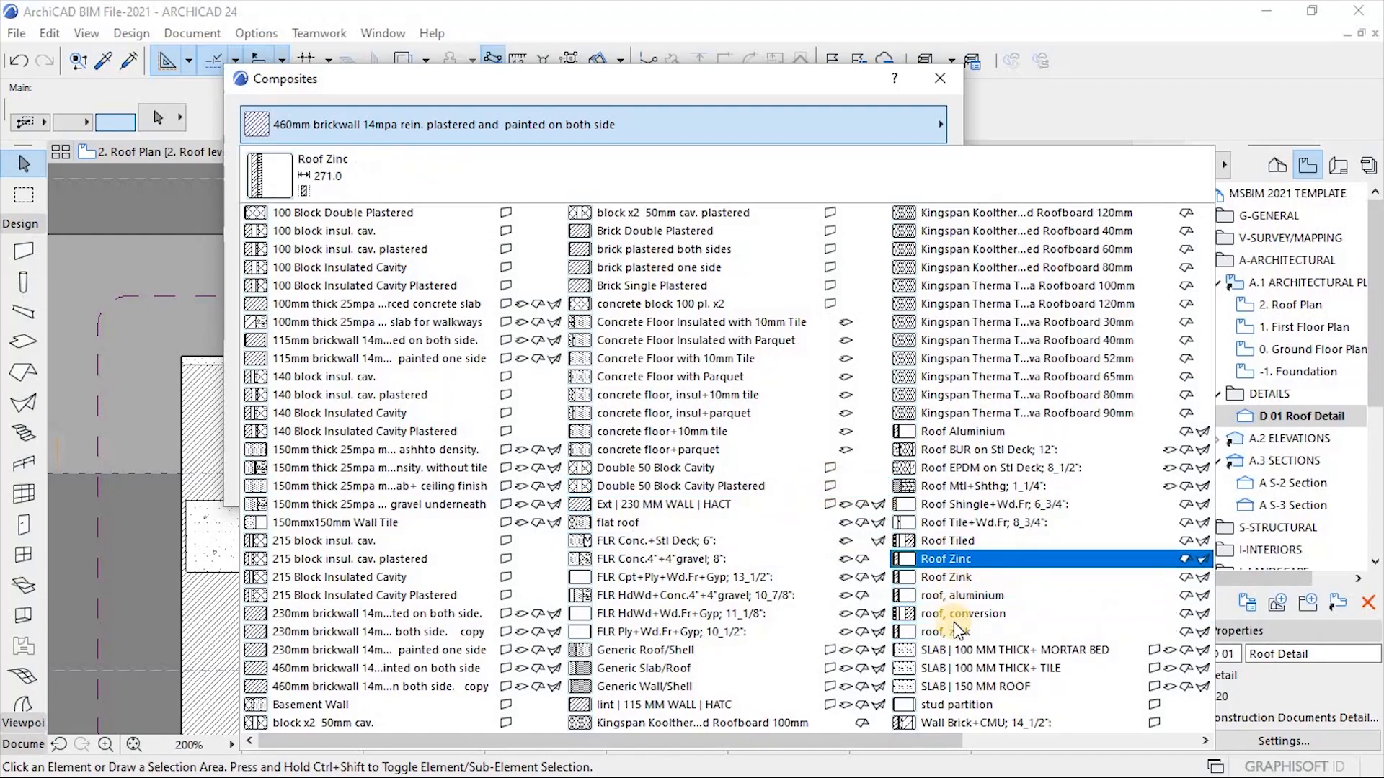
{"action": "left_click", "coordinate": [981, 689]}
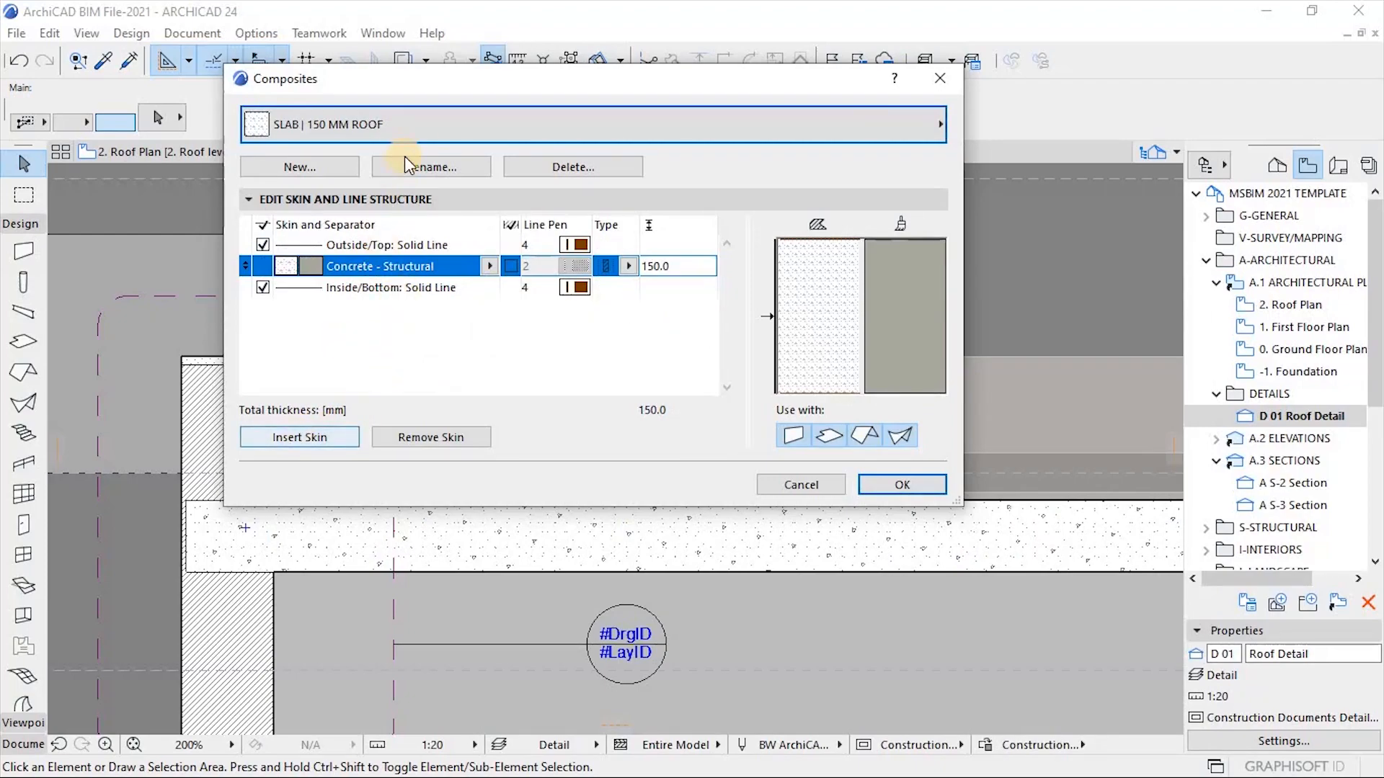
{"action": "left_click", "coordinate": [300, 166]}
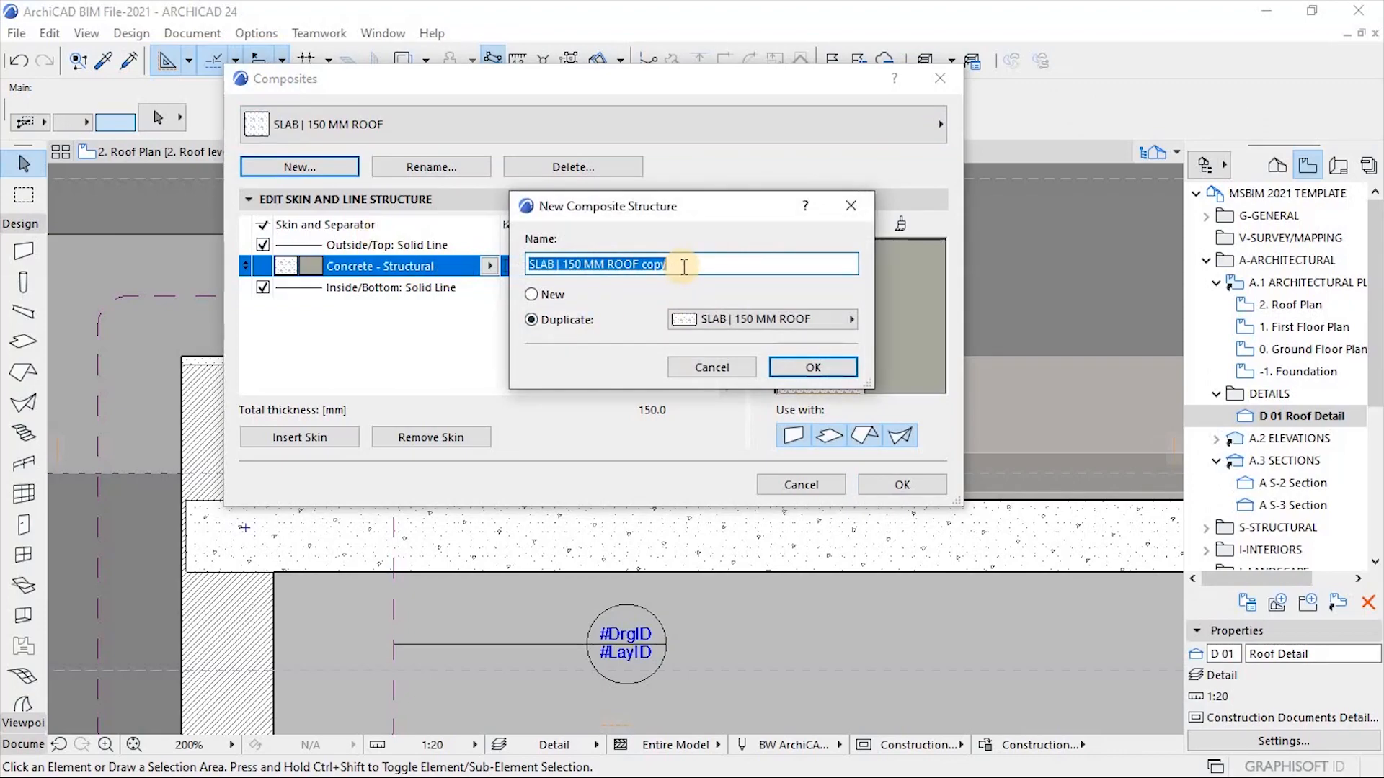
{"action": "type", "text": "Roof Slab"}
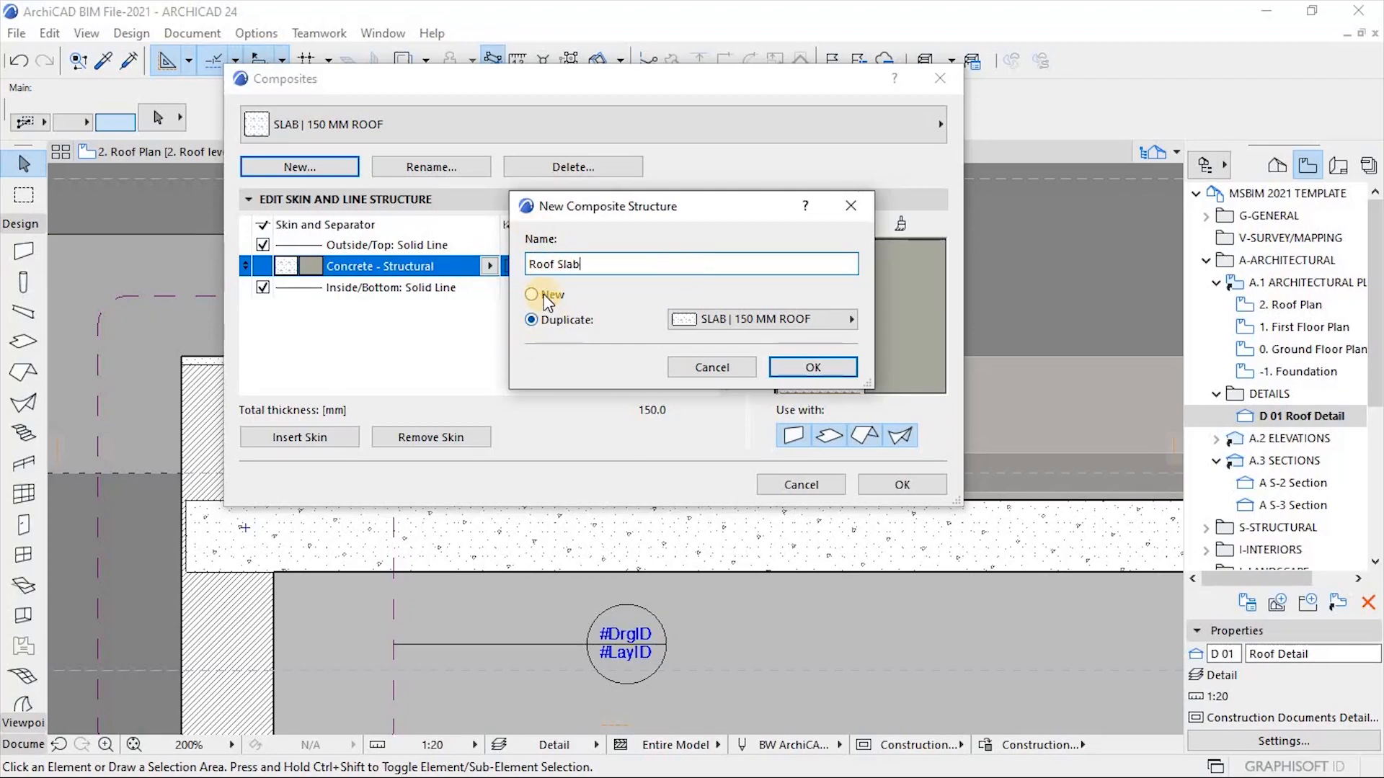
{"action": "left_click", "coordinate": [798, 368]}
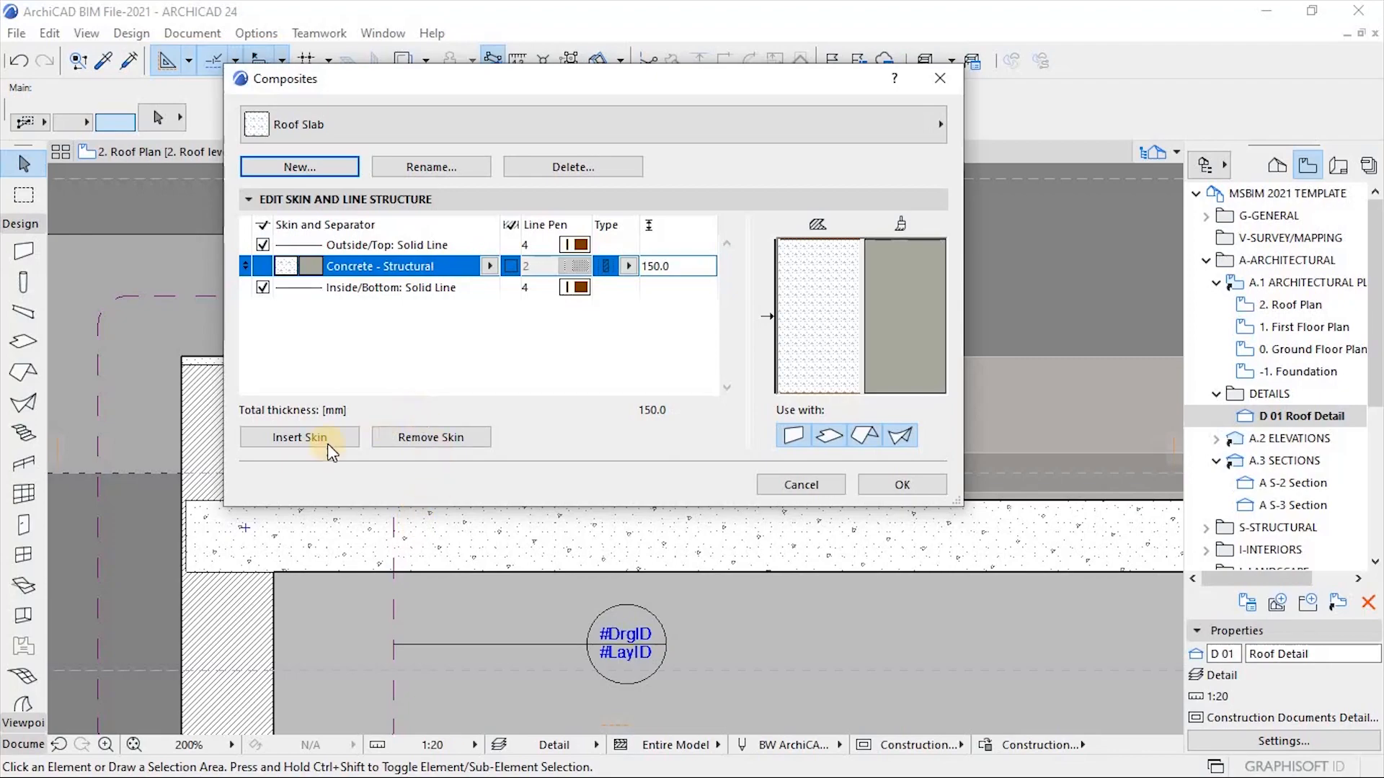
Add two skins to the Roof Slab composite and set the thicknesses to 20 mm top, 180 mm middle and 20 mm bottom.
{"action": "left_click", "coordinate": [300, 439]}
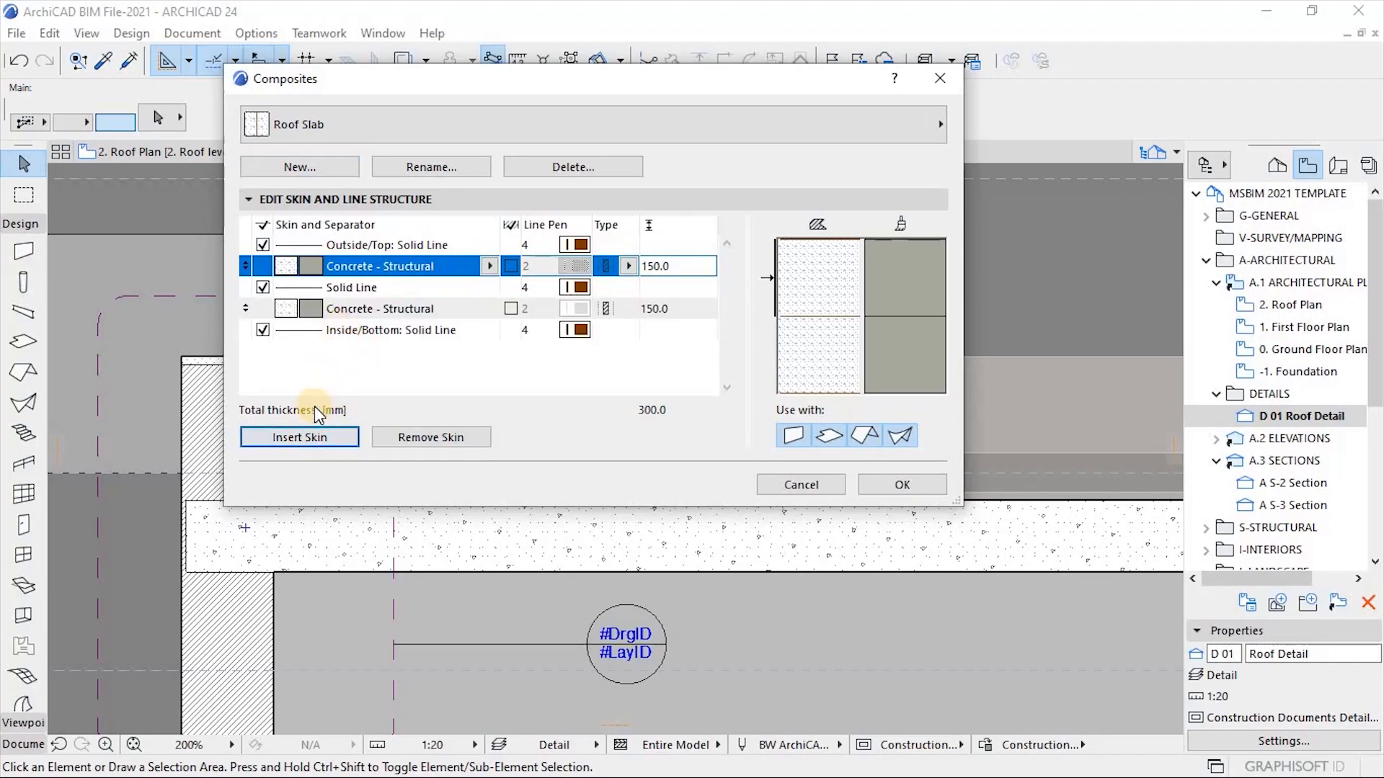
{"action": "left_click", "coordinate": [299, 437]}
{"action": "left_click", "coordinate": [677, 266]}
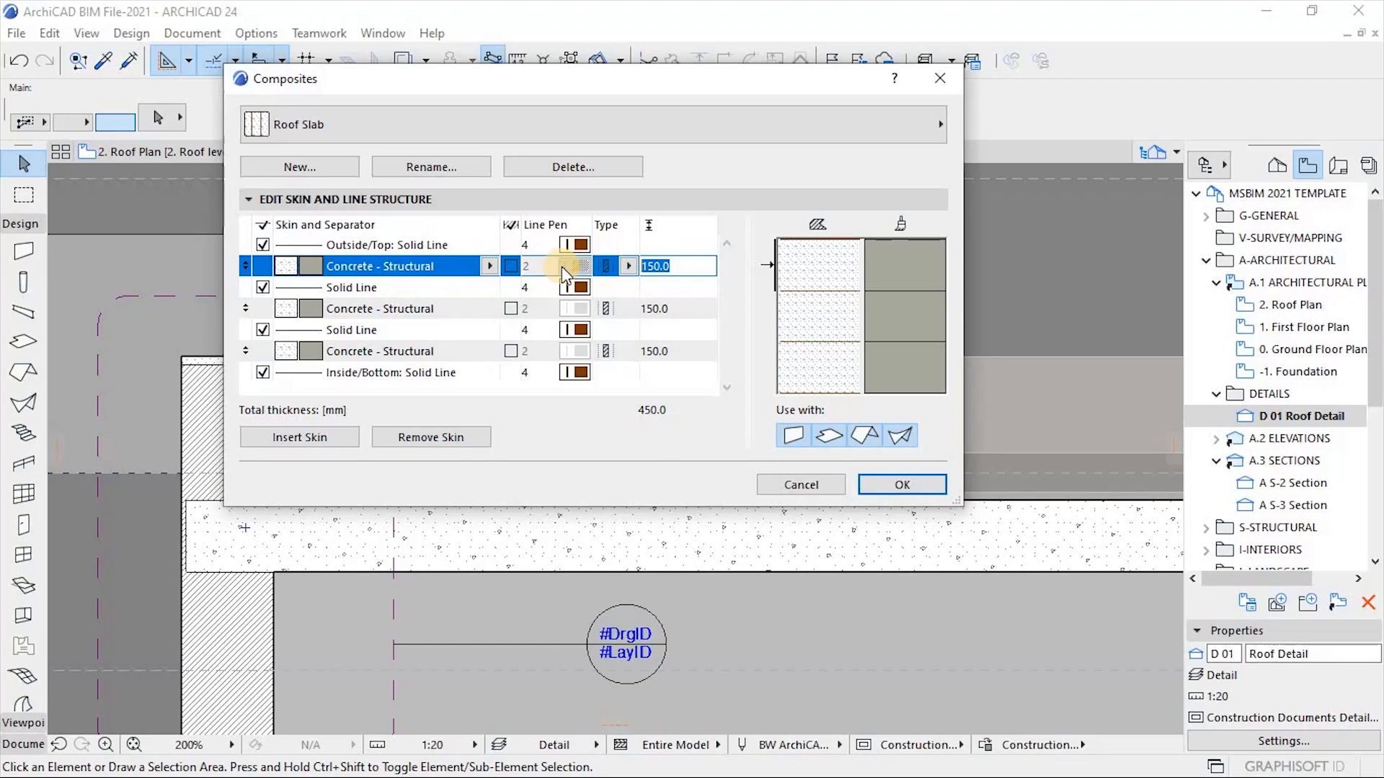
{"action": "type", "text": "20"}
{"action": "left_click", "coordinate": [689, 353]}
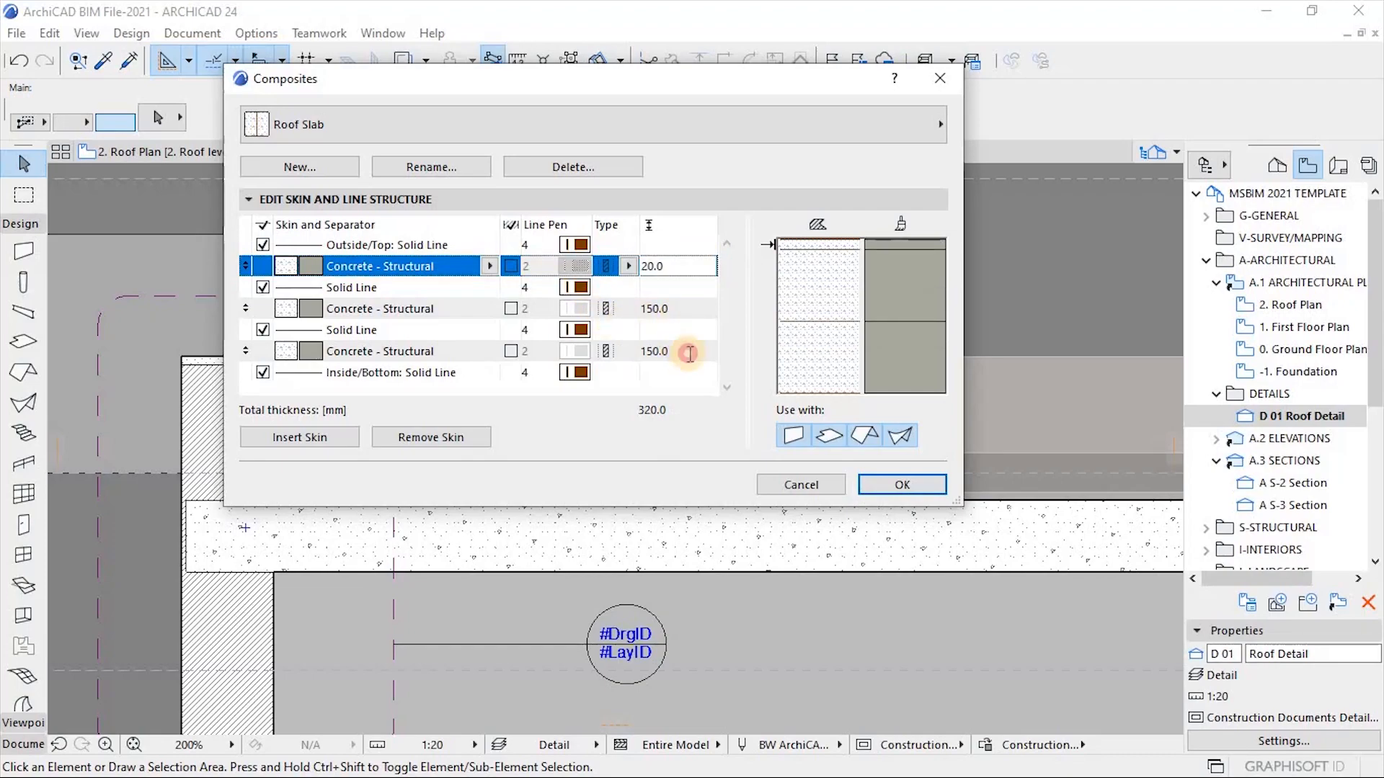
{"action": "type", "text": "20"}
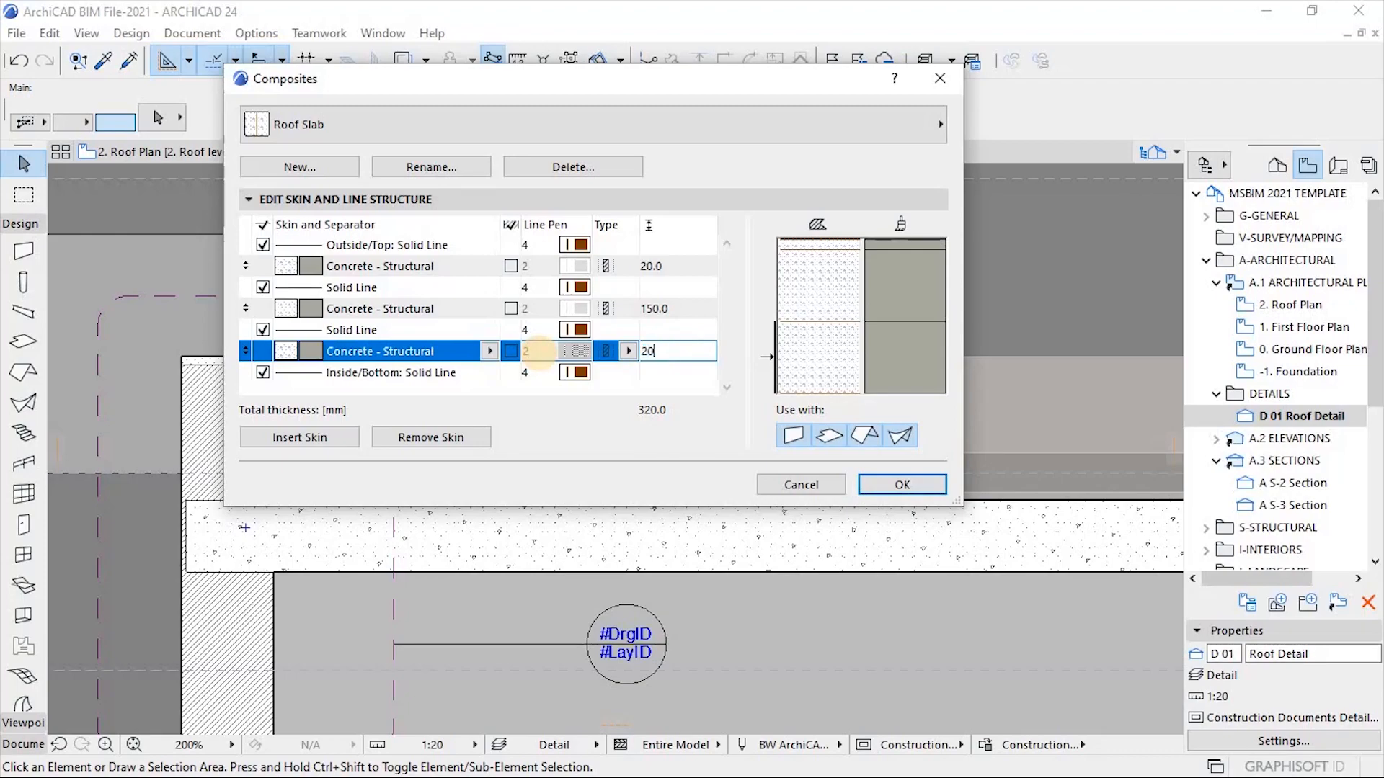
{"action": "left_click", "coordinate": [576, 315]}
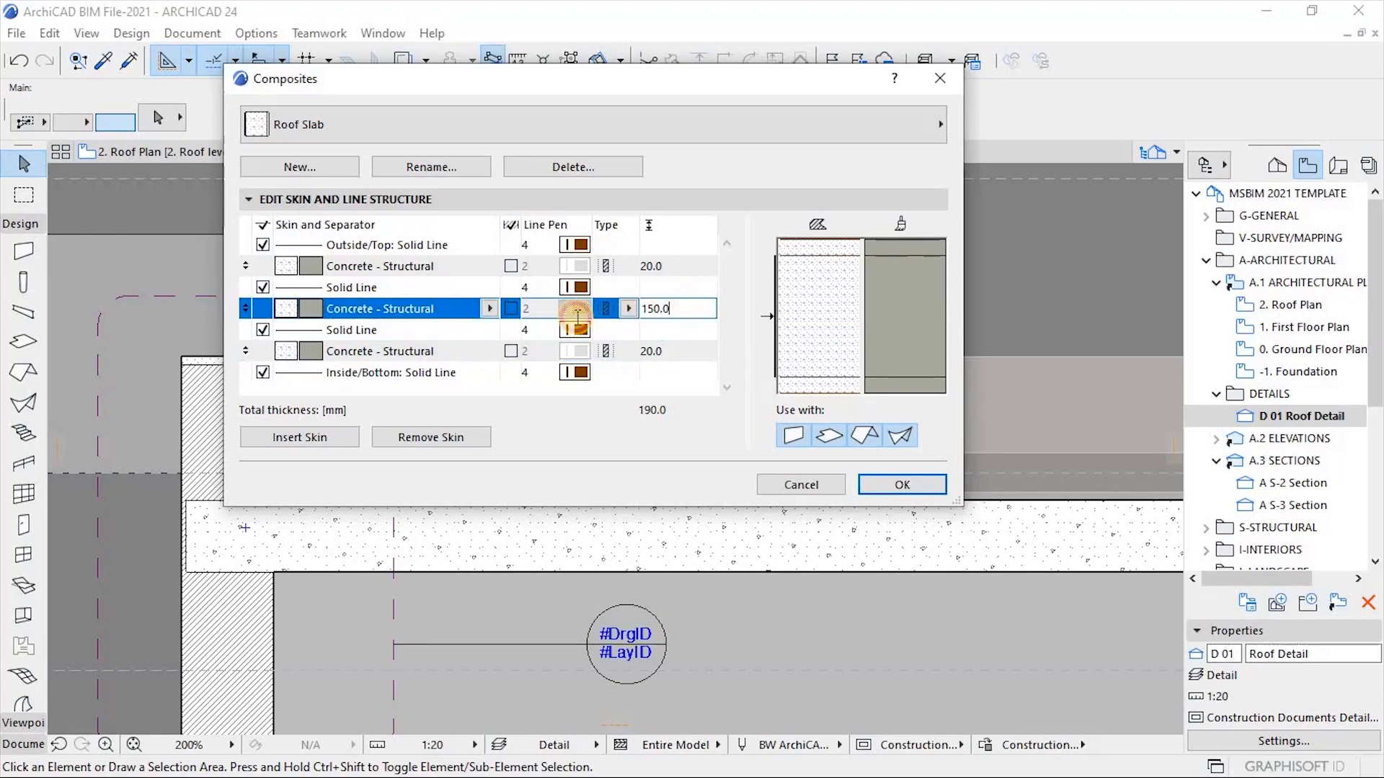
{"action": "type", "text": "180"}
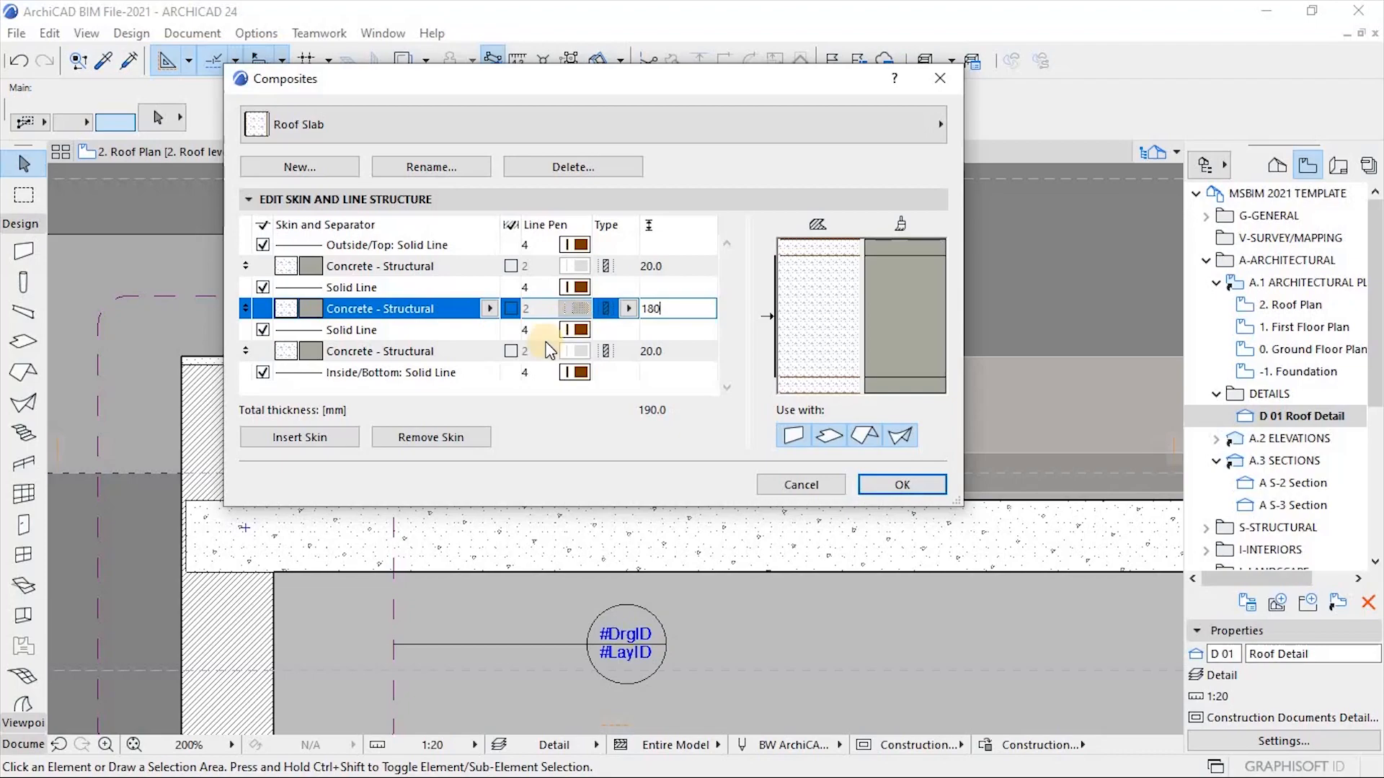
Assign Plaster and Paint finish to the top and bottom skins of the Roof Slab composite and accept the composite settings.
{"action": "left_click", "coordinate": [395, 267]}
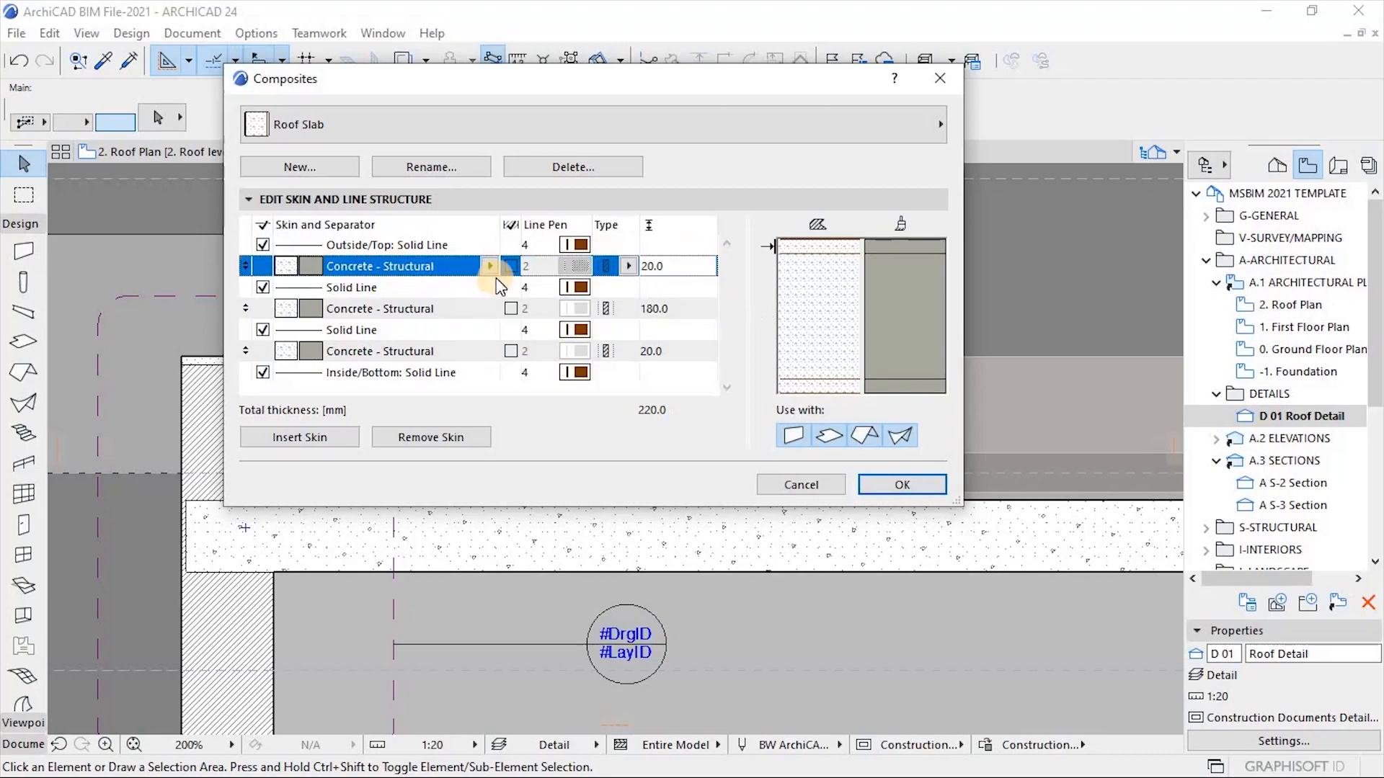
{"action": "left_click", "coordinate": [488, 268]}
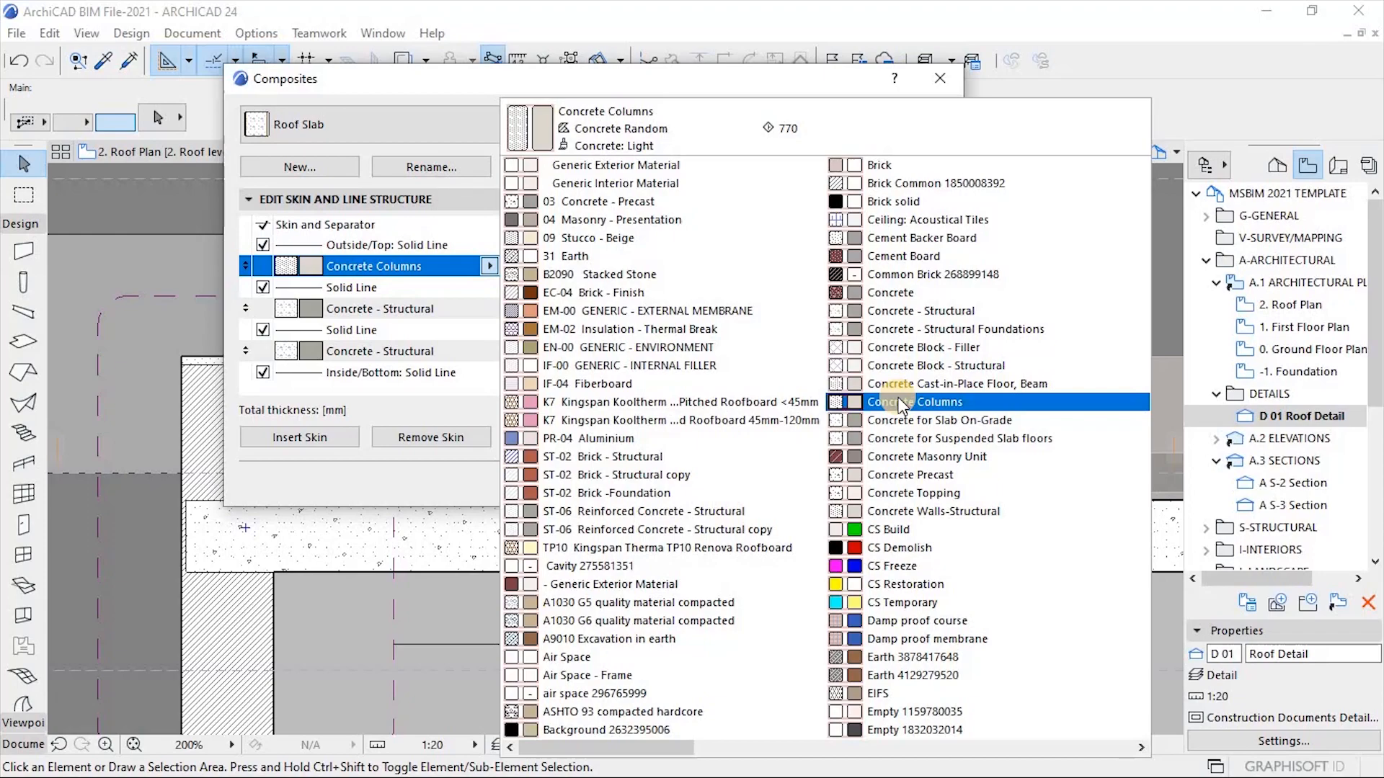
{"action": "key", "text": "p"}
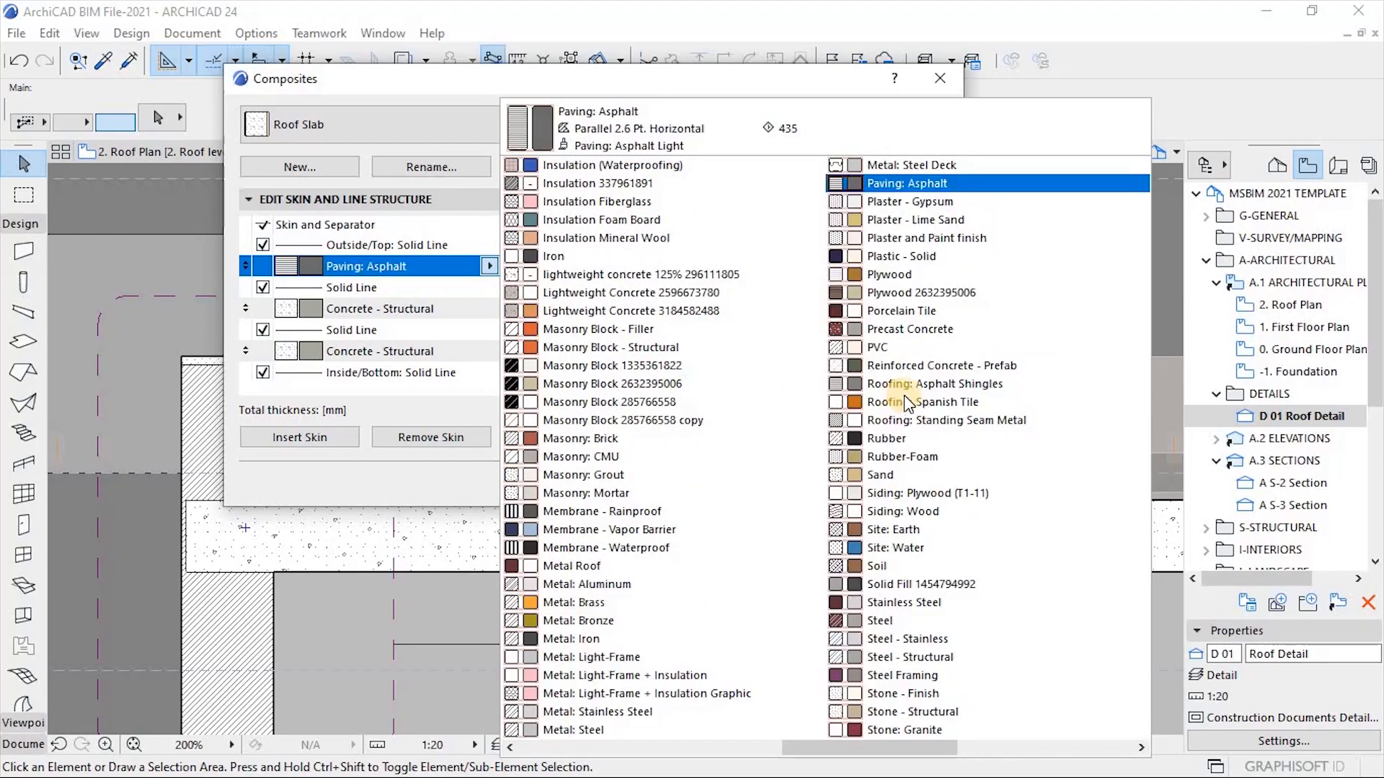
{"action": "left_click", "coordinate": [929, 238]}
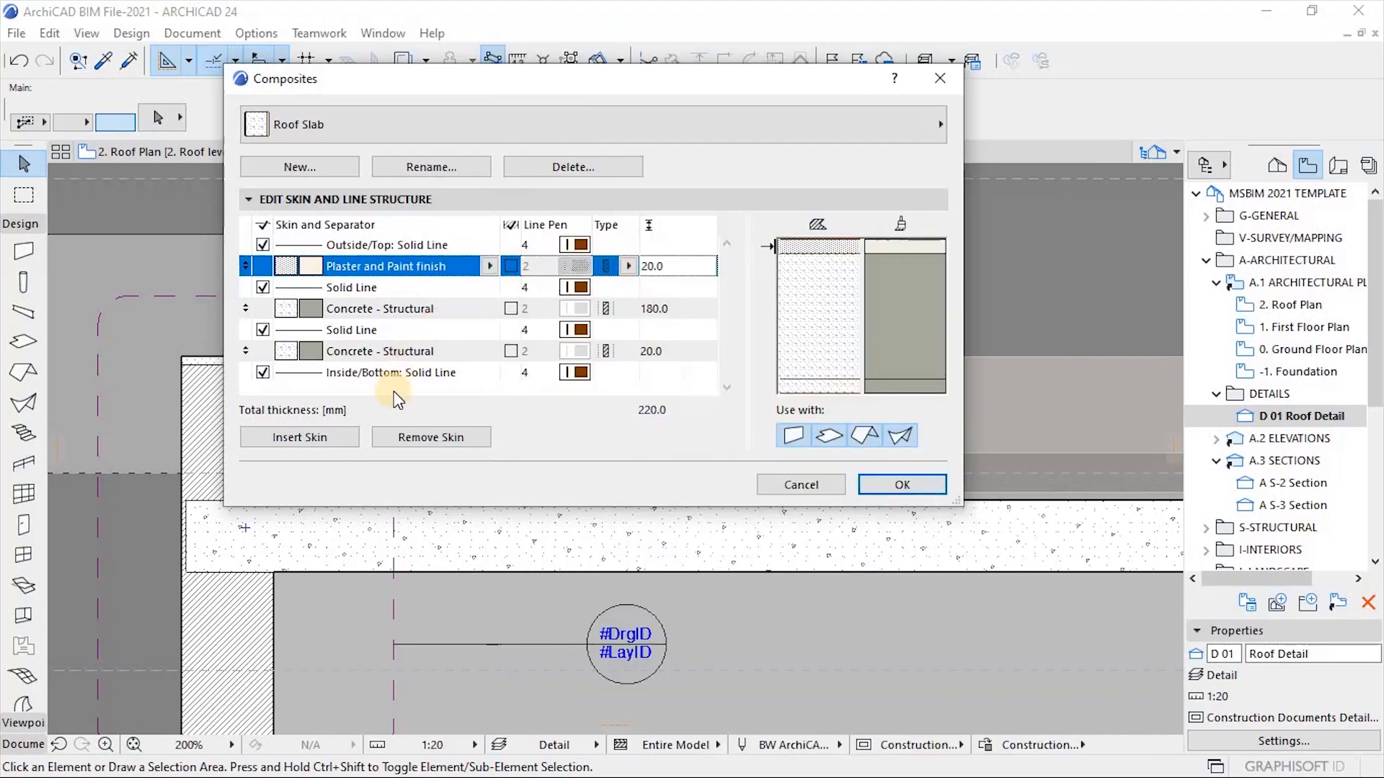
{"action": "left_click", "coordinate": [465, 352]}
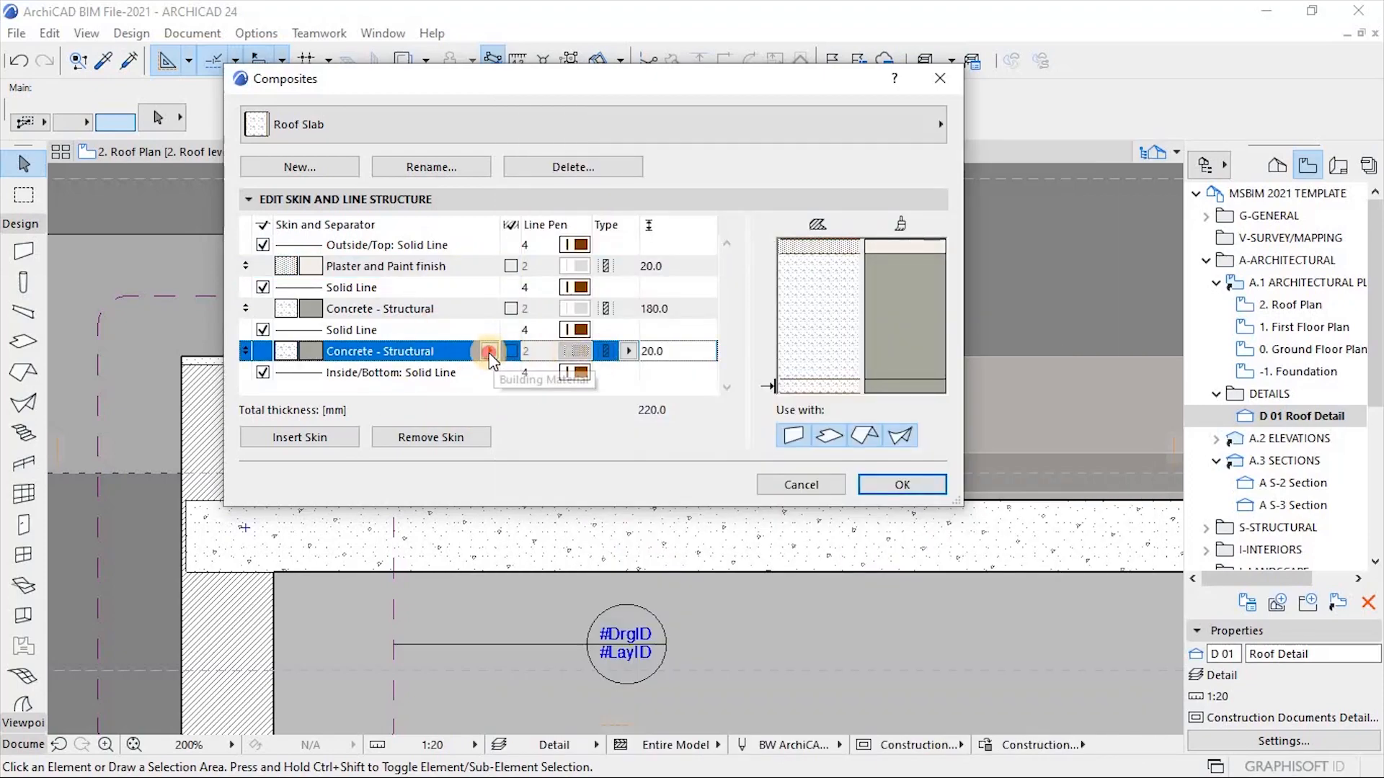
{"action": "left_click", "coordinate": [489, 351]}
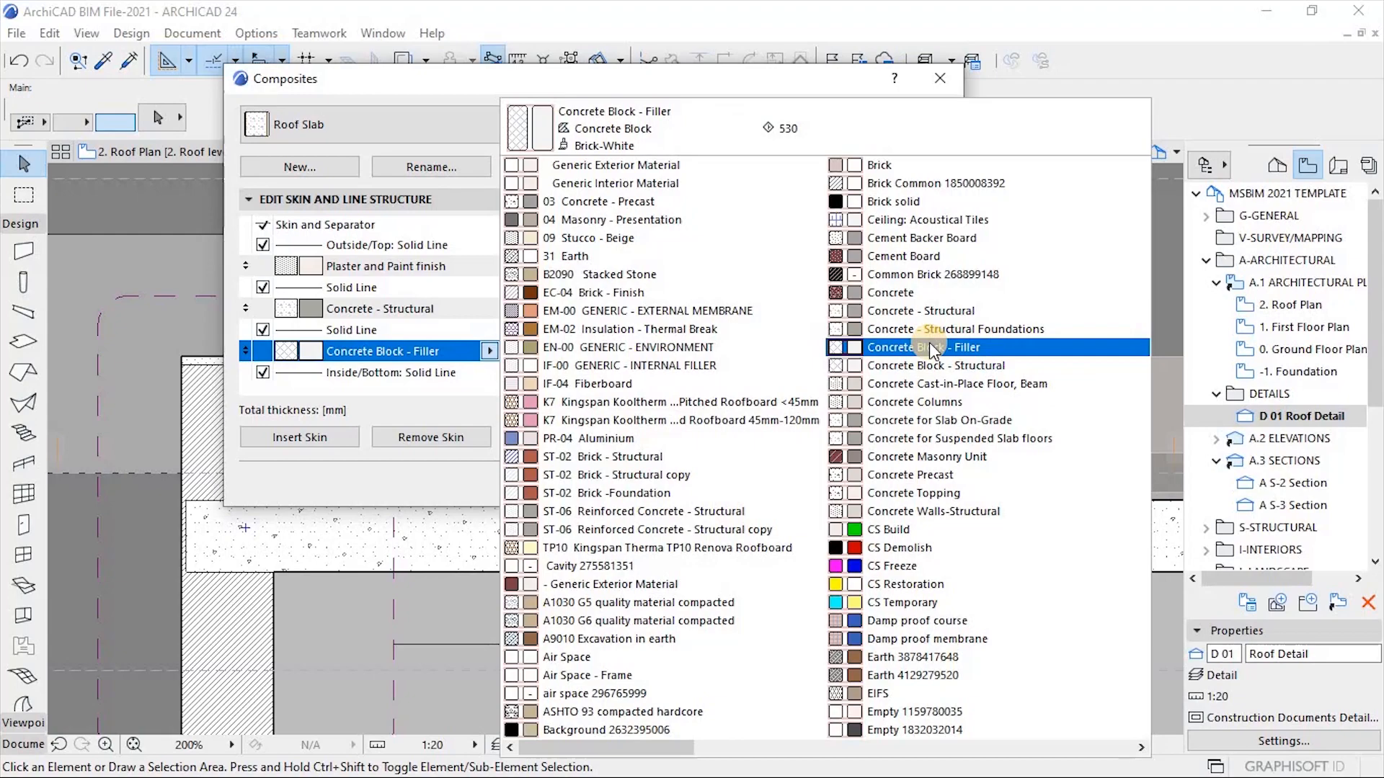
{"action": "scroll", "coordinate": [933, 350], "scroll_direction": "down", "scroll_amount": 3}
{"action": "left_click", "coordinate": [926, 243]}
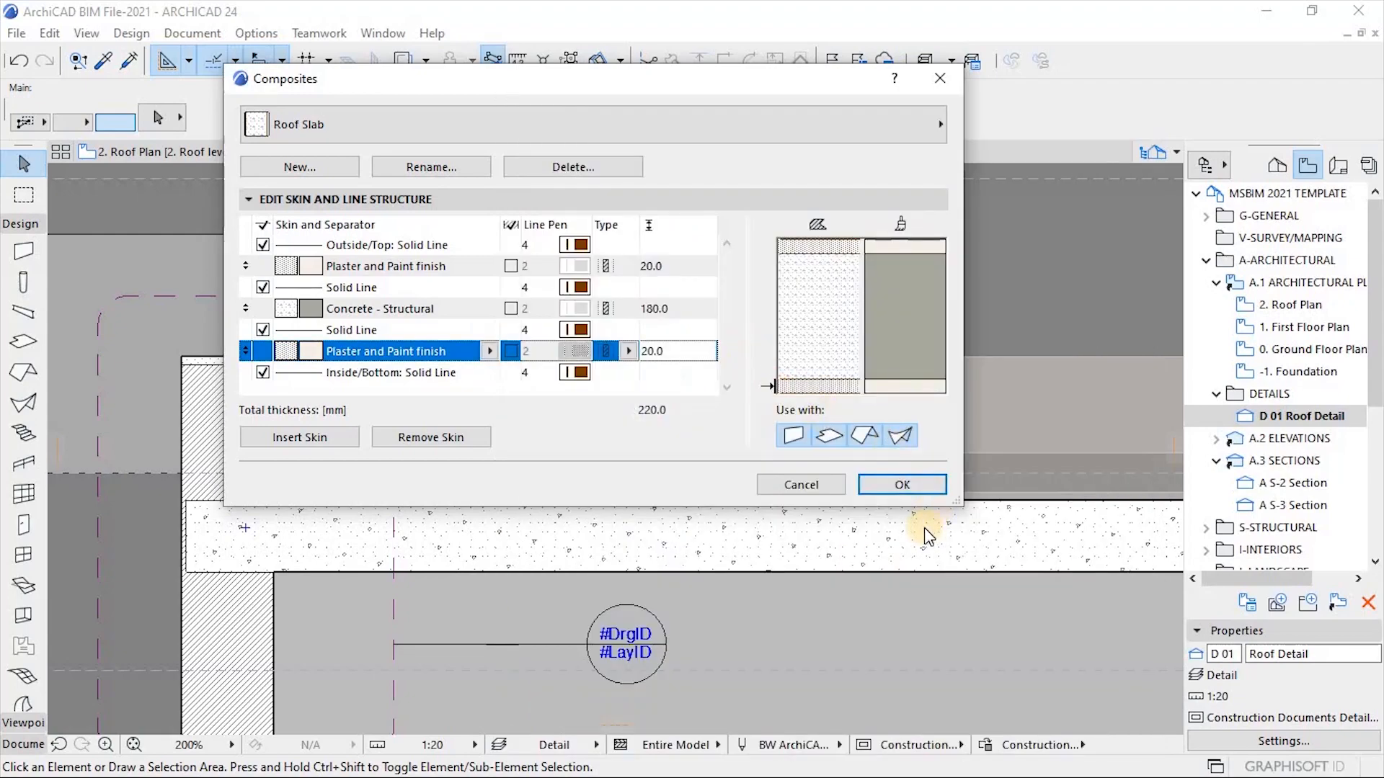
{"action": "left_click", "coordinate": [922, 491]}
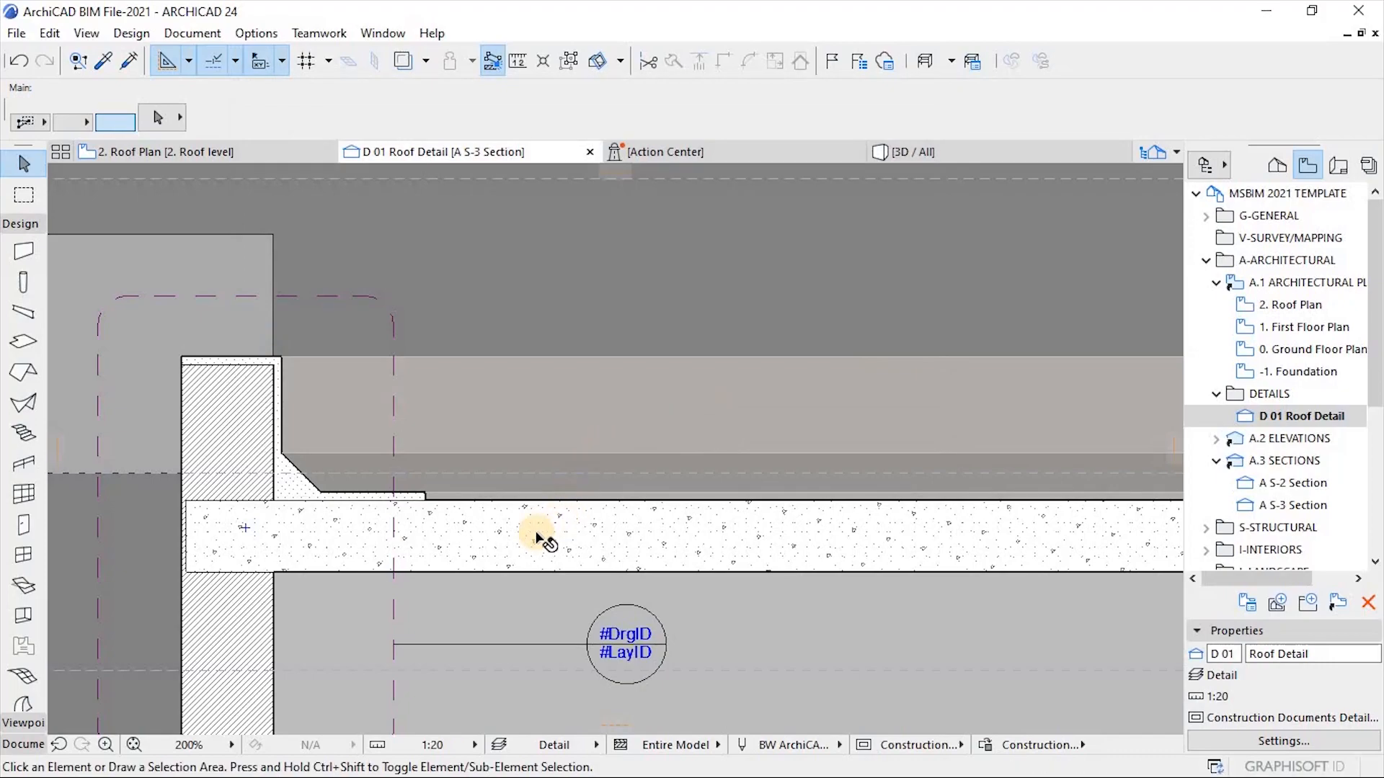
Try to reapply the Roof Slab composite to the roof slab in the detail view.
{"action": "left_click", "coordinate": [514, 537]}
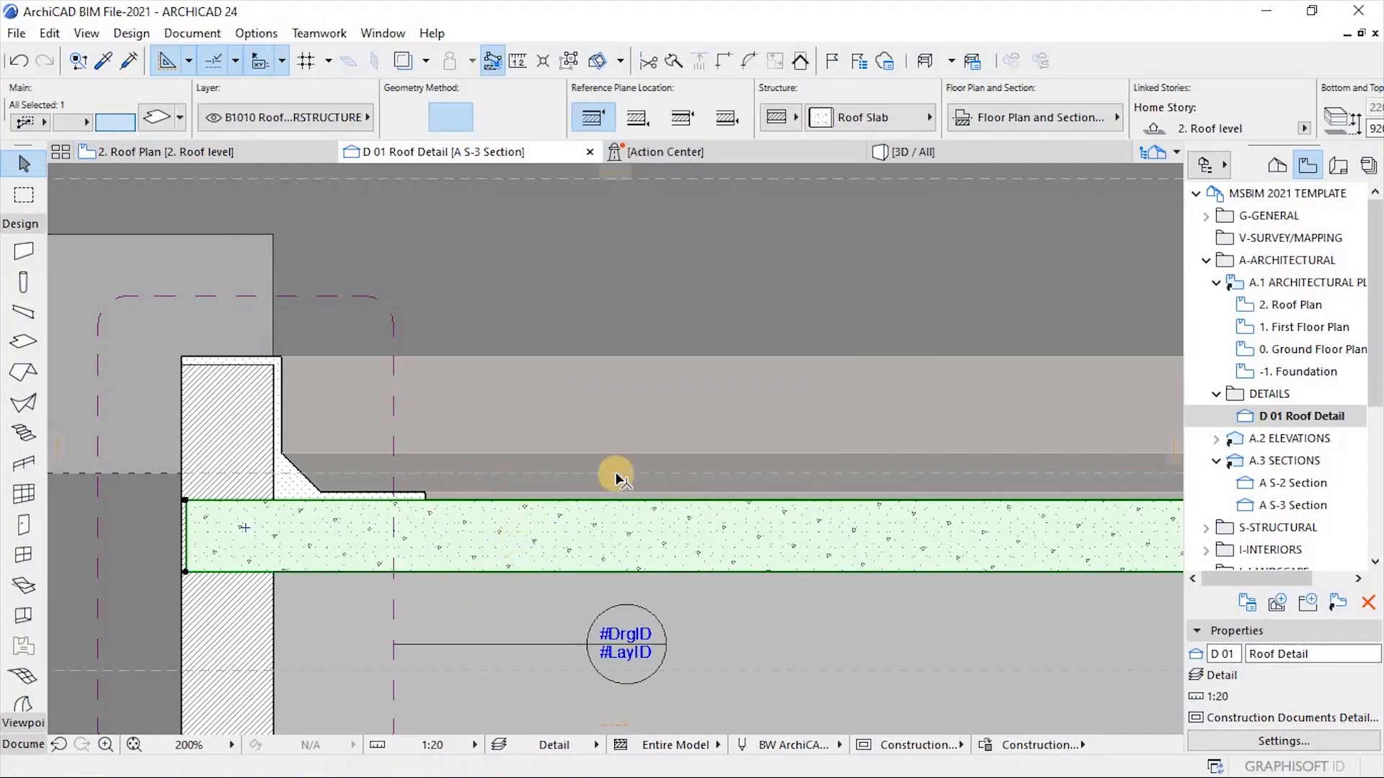
{"action": "left_click", "coordinate": [867, 121]}
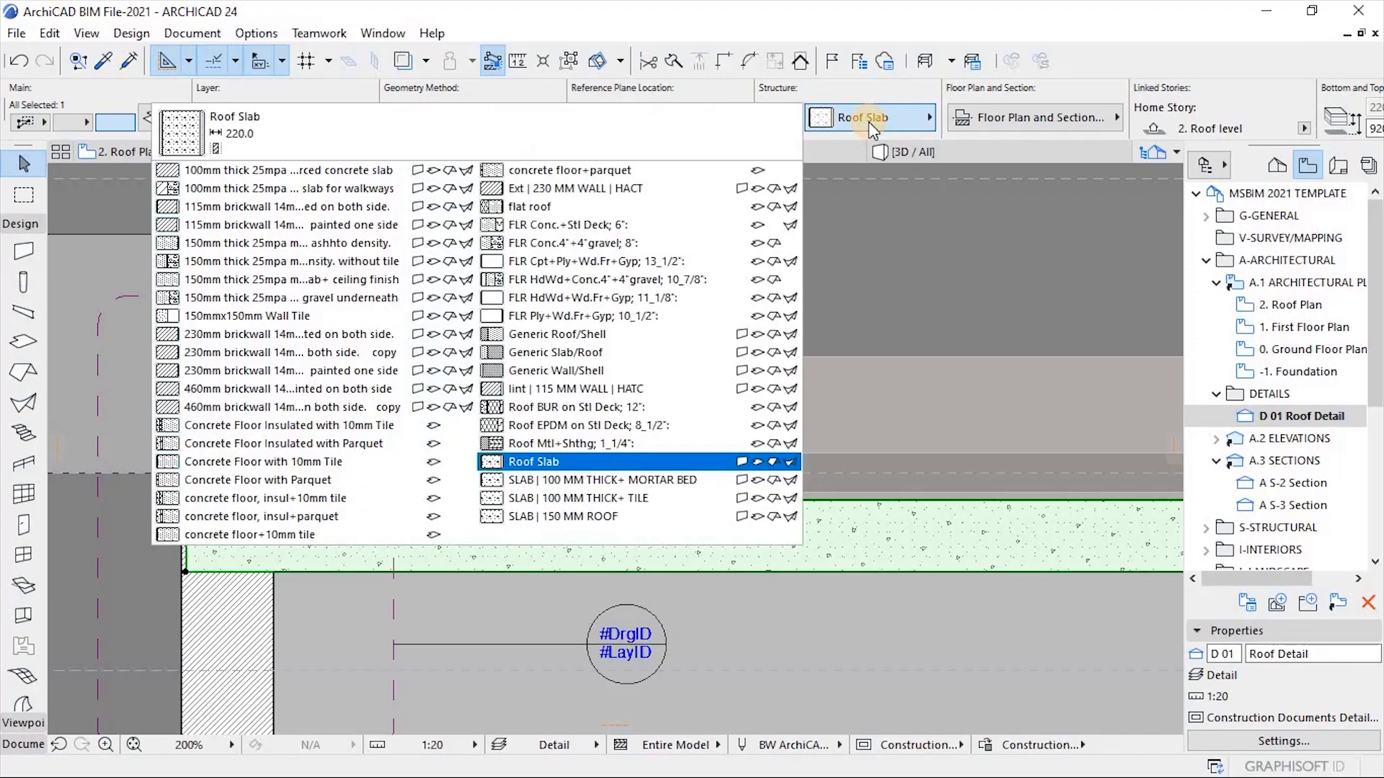
{"action": "left_click", "coordinate": [556, 463]}
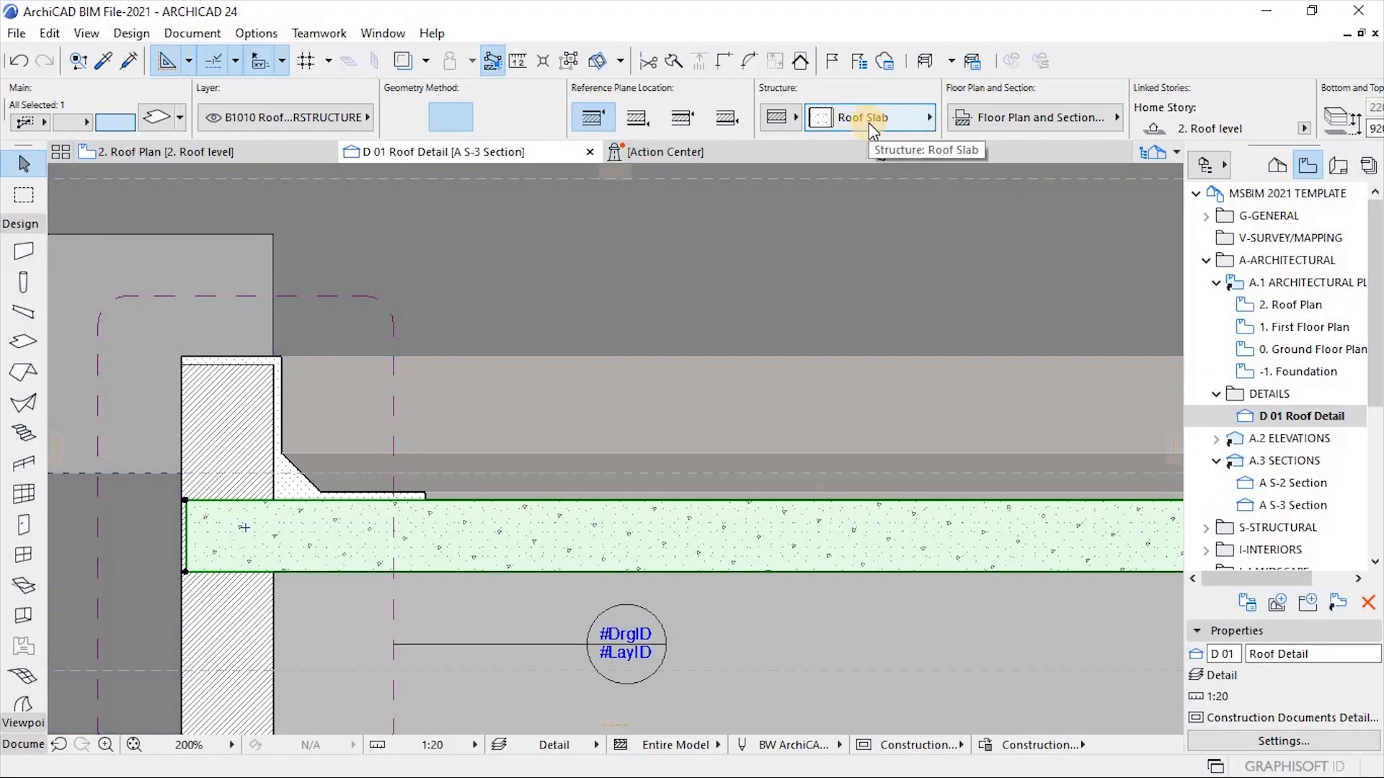
{"action": "left_click", "coordinate": [869, 124]}
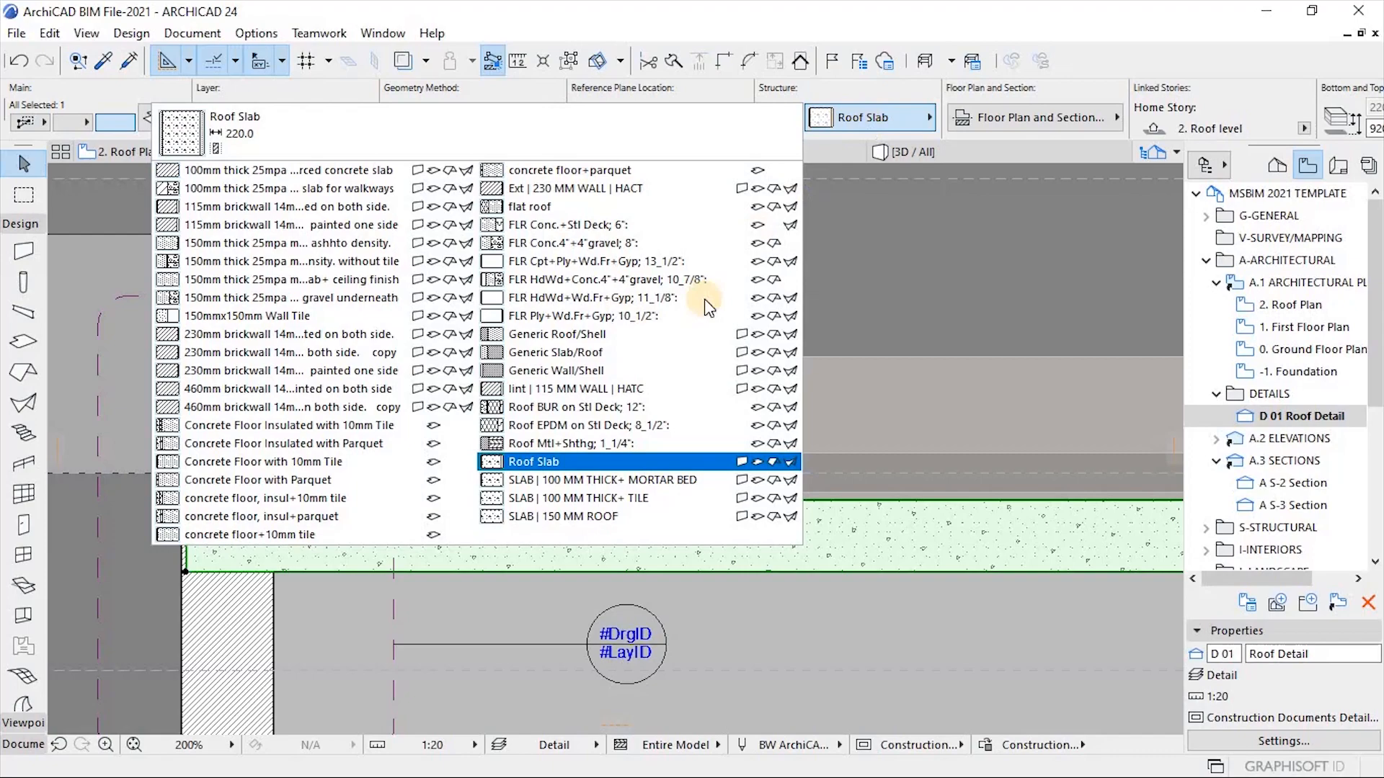
{"action": "left_click", "coordinate": [557, 463]}
Check the skins of the roof slab's composite and examine how the slab is displayed across the detail.
{"action": "scroll", "coordinate": [476, 479], "scroll_direction": "down", "scroll_amount": 5}
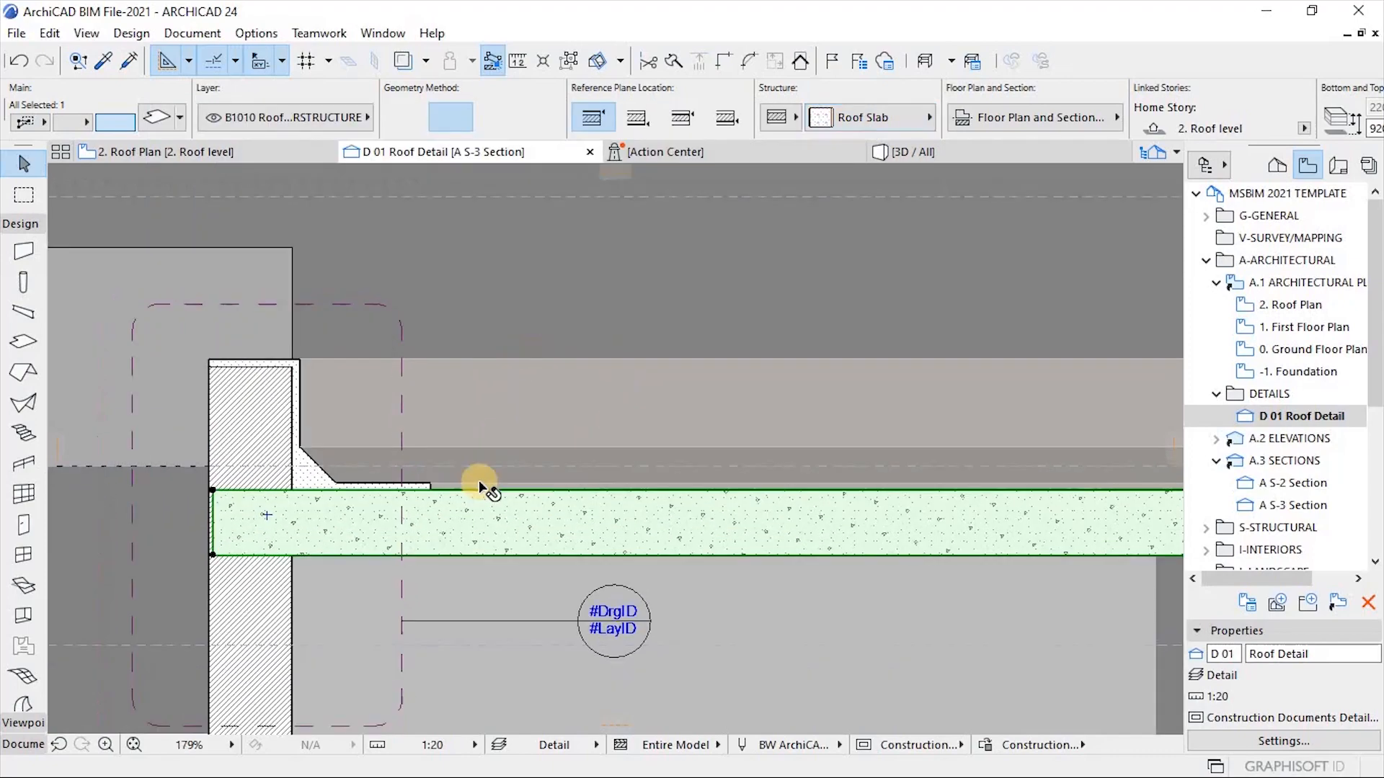
{"action": "scroll", "coordinate": [406, 481], "scroll_direction": "up", "scroll_amount": 6}
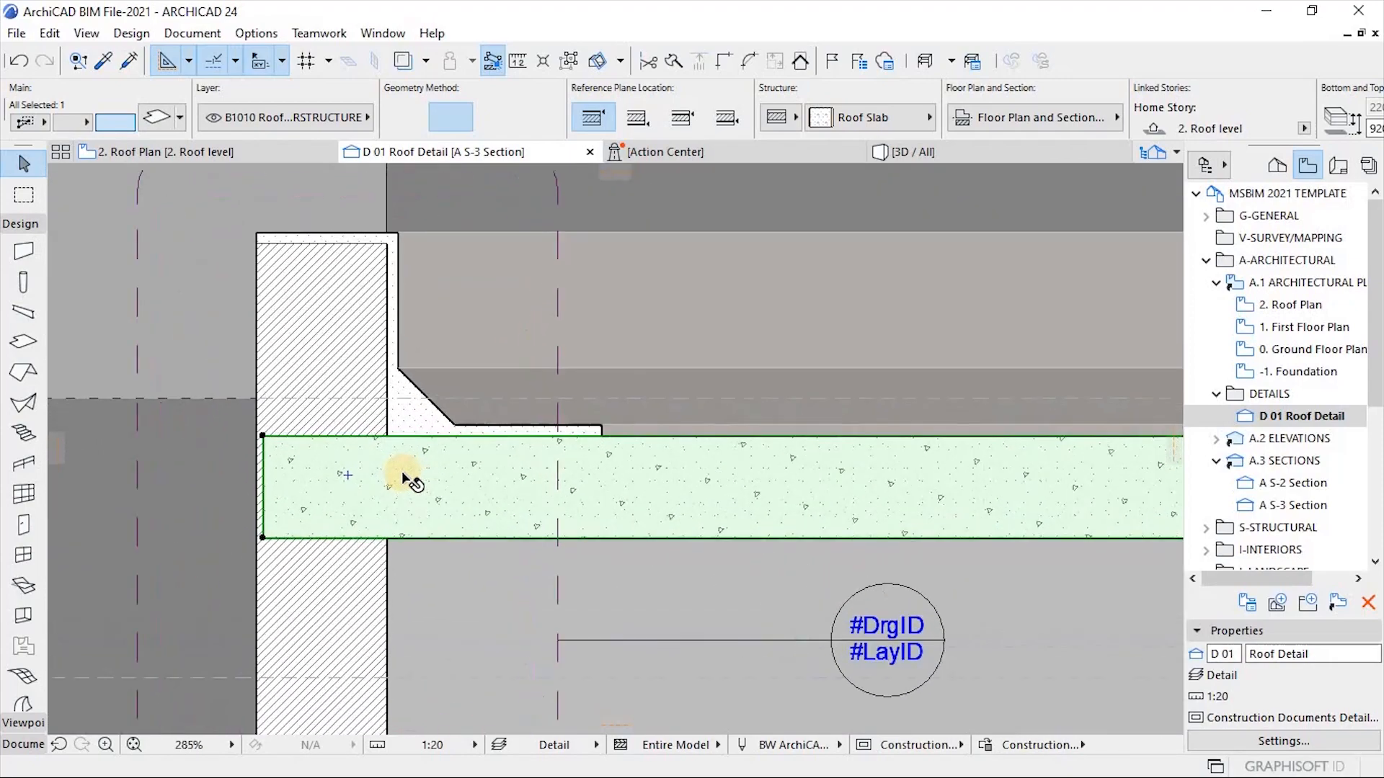
{"action": "right_click", "coordinate": [604, 480]}
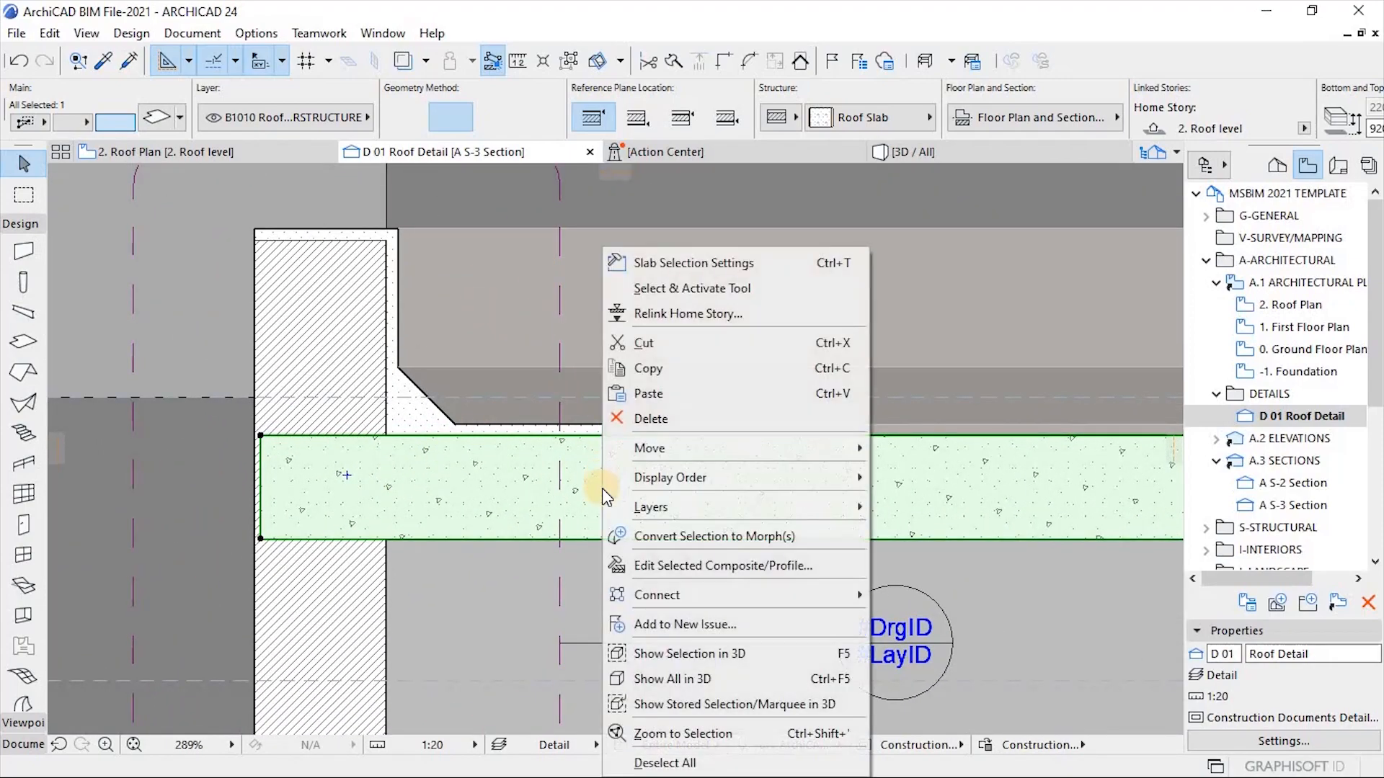
{"action": "left_click", "coordinate": [664, 569]}
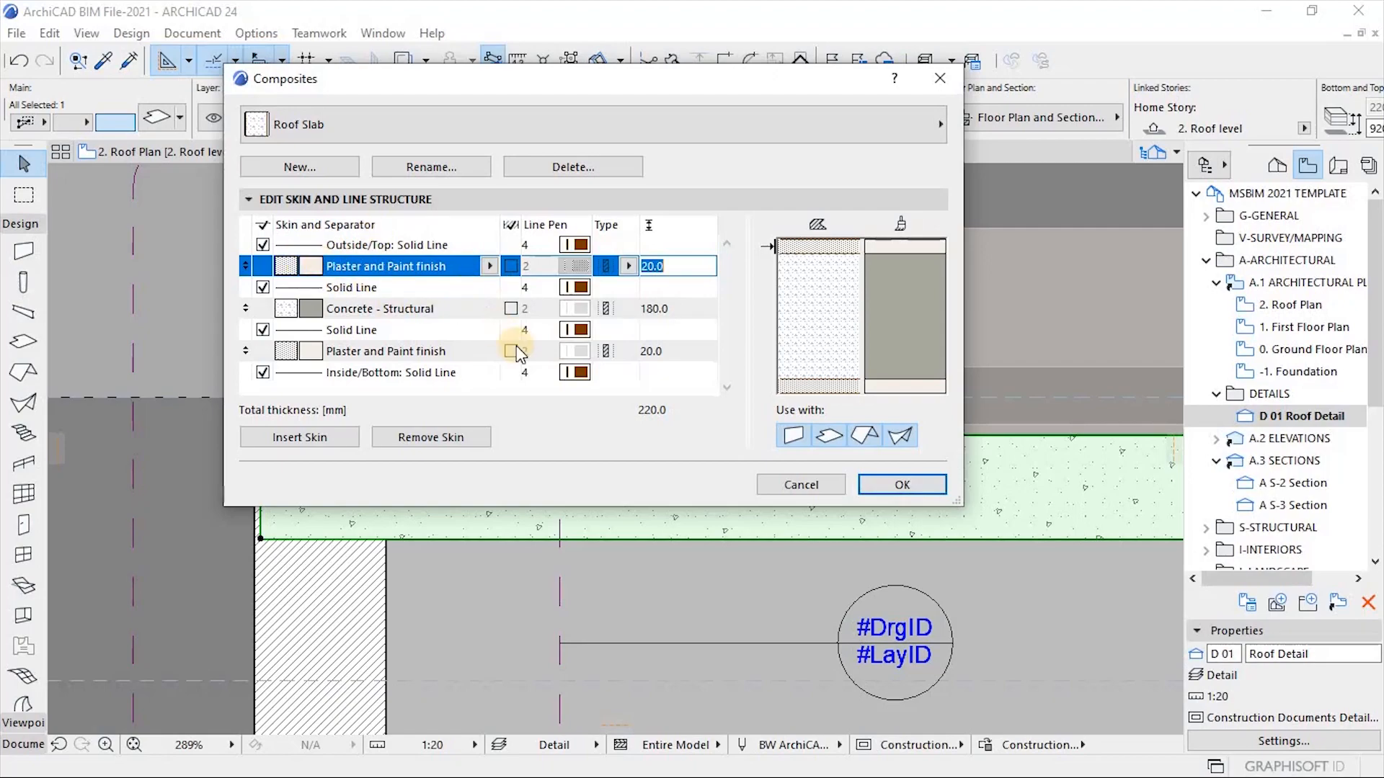
{"action": "left_click", "coordinate": [897, 485]}
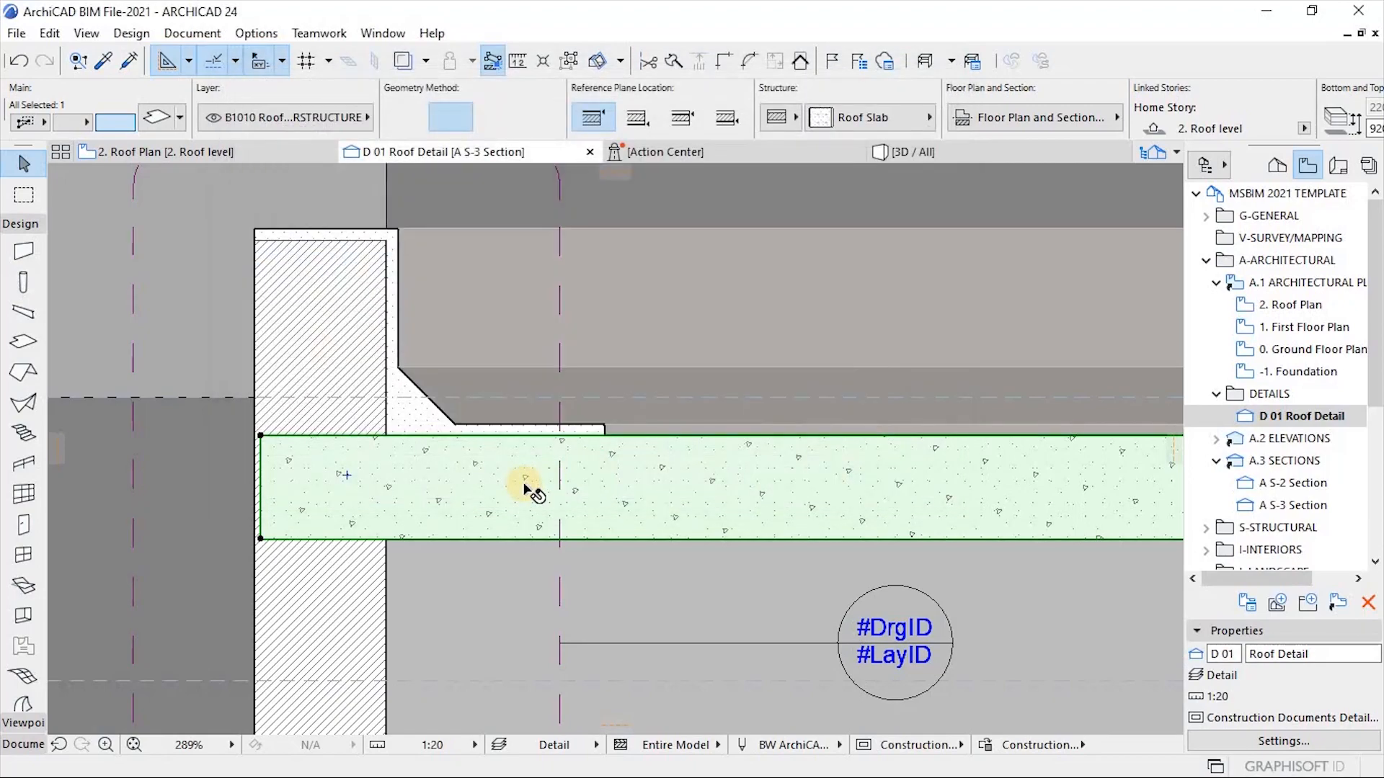
{"action": "left_click", "coordinate": [466, 492]}
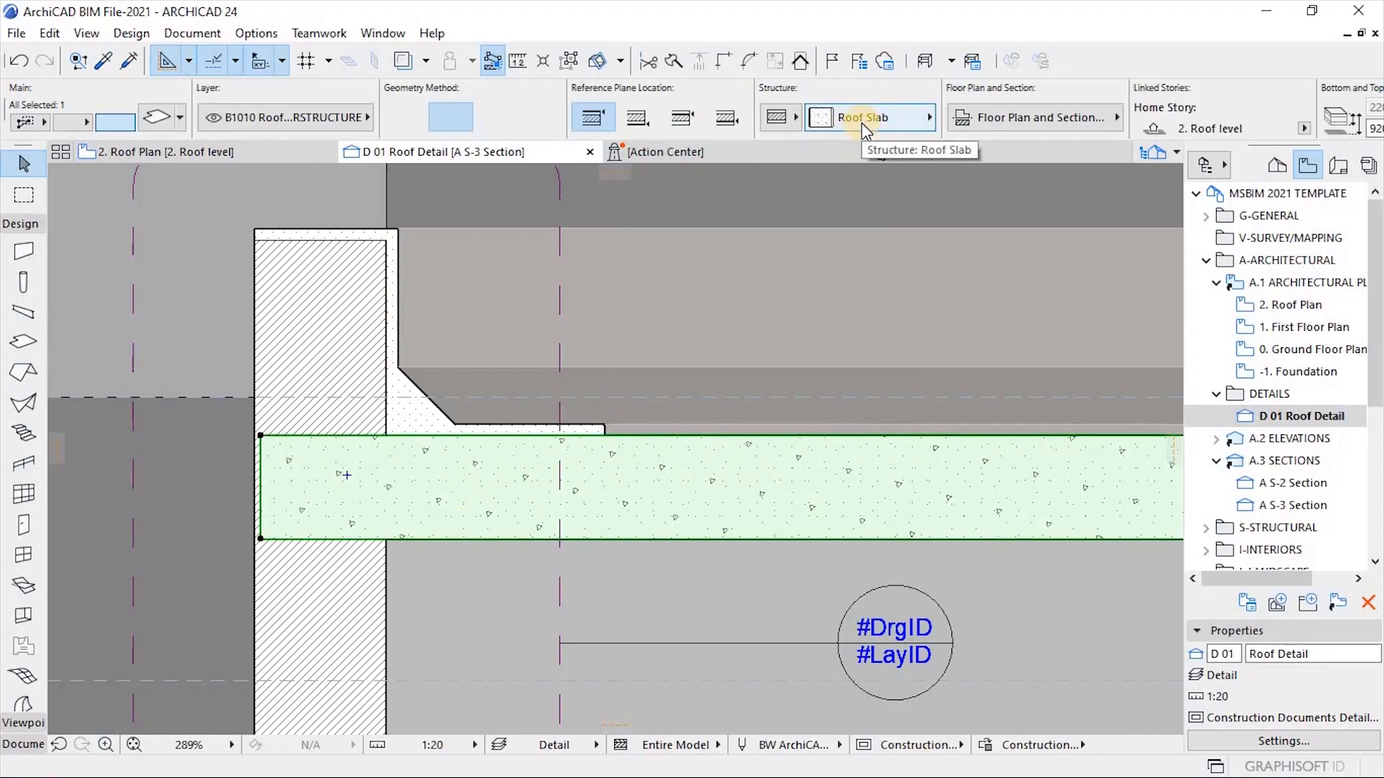
{"action": "key", "text": "Escape"}
{"action": "scroll", "coordinate": [325, 472], "scroll_direction": "down", "scroll_amount": 5}
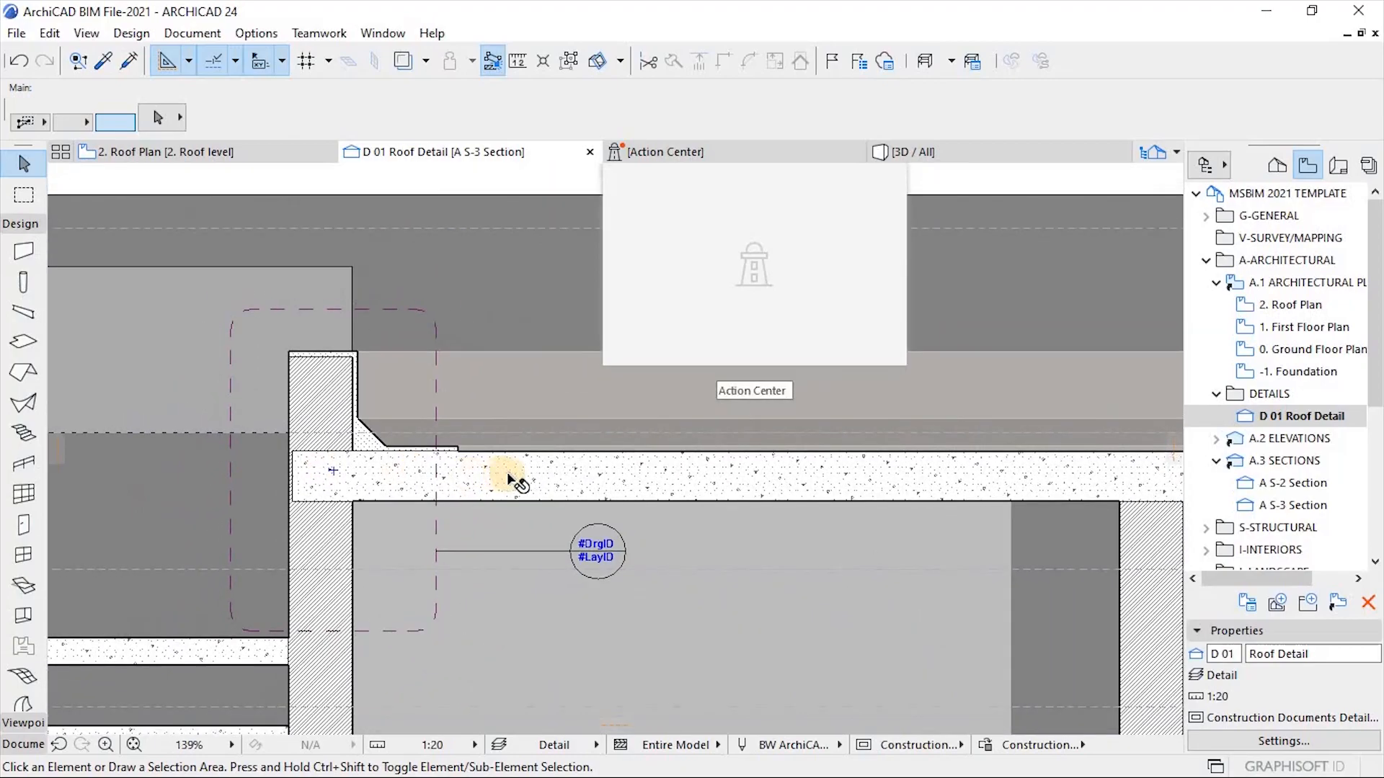
{"action": "left_click", "coordinate": [513, 478]}
{"action": "scroll", "coordinate": [284, 443], "scroll_direction": "down", "scroll_amount": 4}
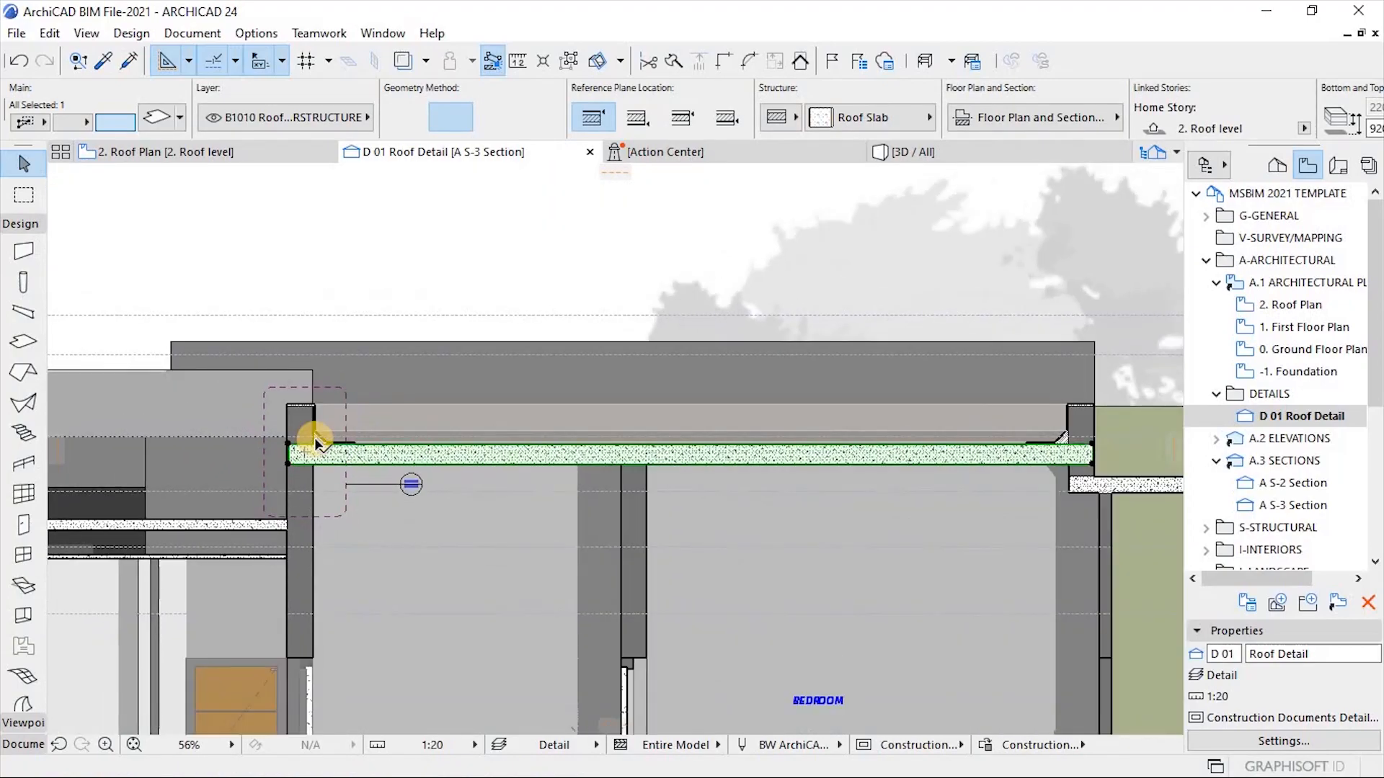
{"action": "key", "text": "Escape"}
{"action": "scroll", "coordinate": [332, 462], "scroll_direction": "up", "scroll_amount": 7}
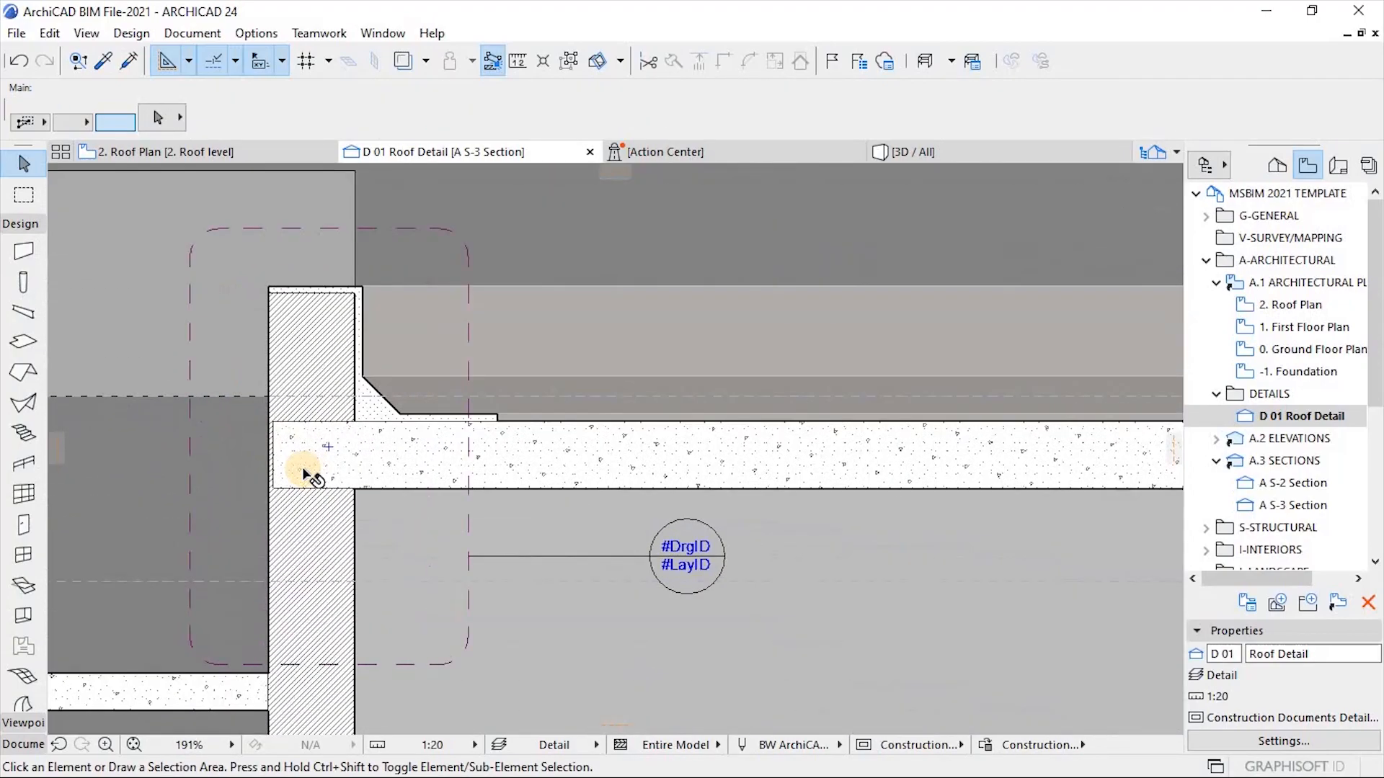
Switch the roof slab's structure to the single material Concrete Precast and back to the Roof Slab composite.
{"action": "left_click", "coordinate": [263, 507]}
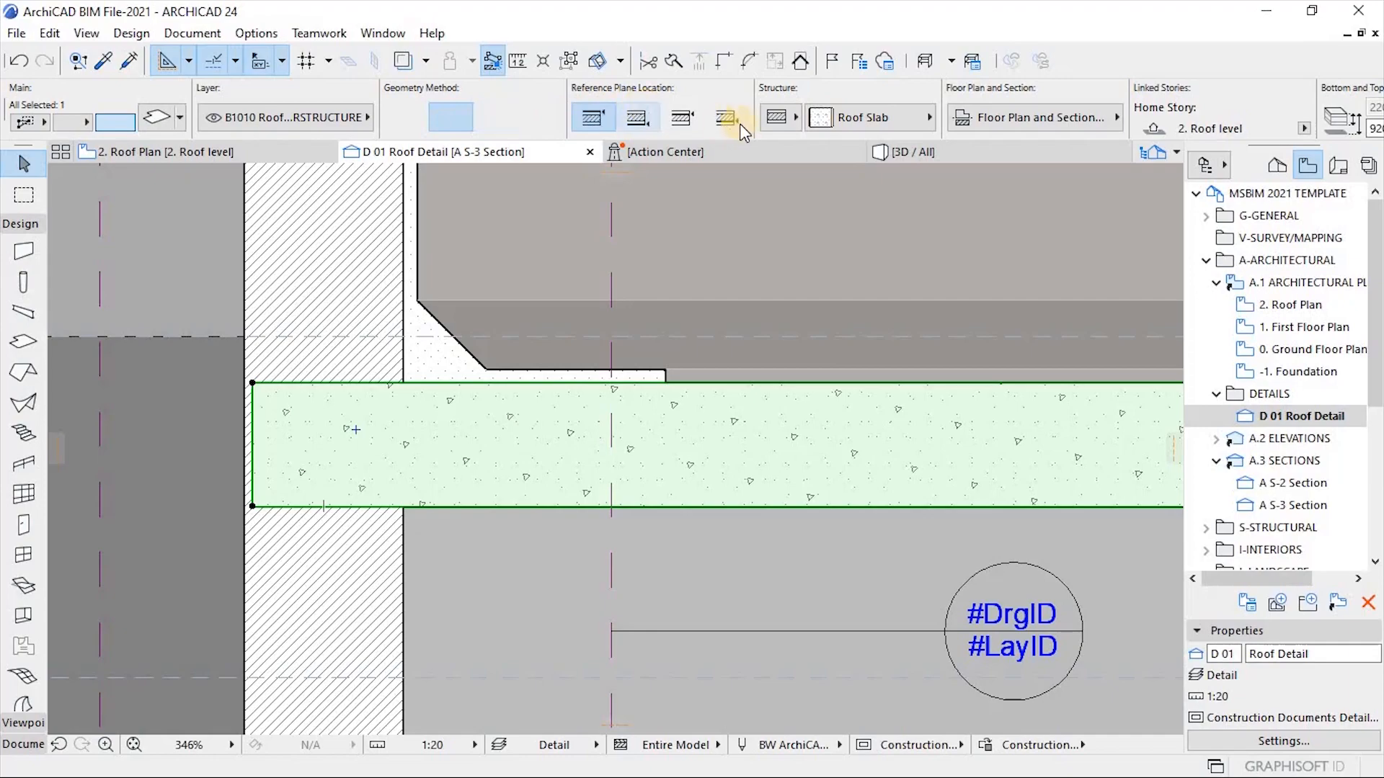
{"action": "left_click", "coordinate": [775, 118]}
{"action": "left_click", "coordinate": [814, 118]}
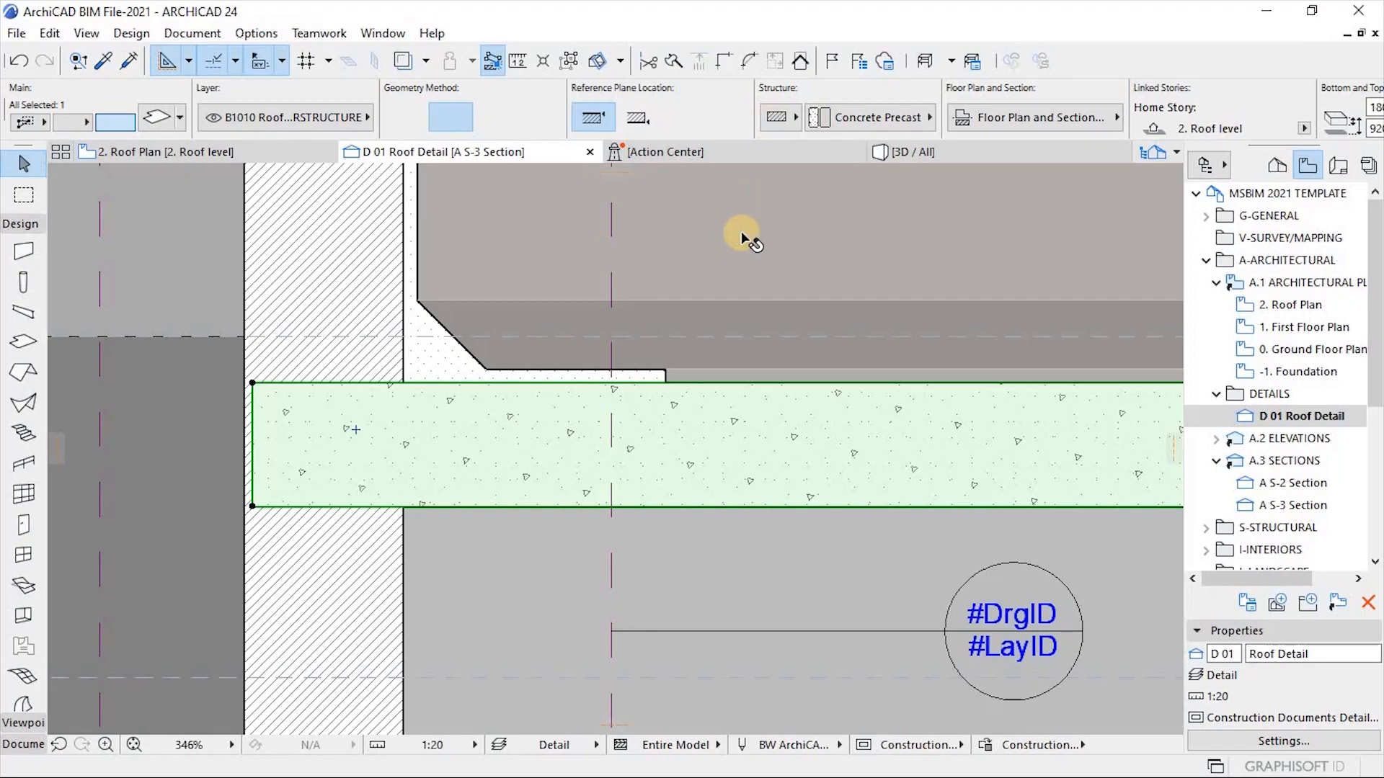
{"action": "left_click", "coordinate": [772, 116]}
{"action": "left_click", "coordinate": [833, 115]}
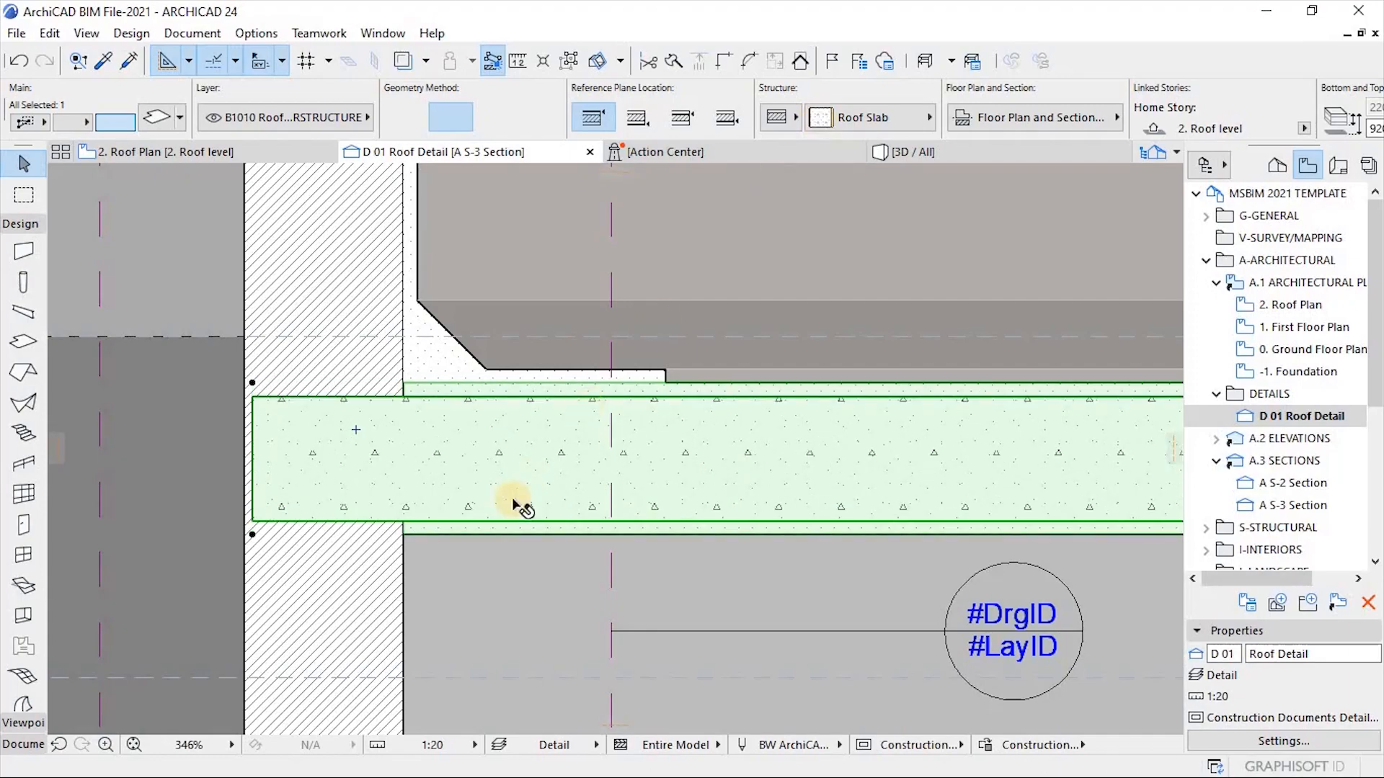
Move the roof slab up 20 mm so its top surface aligns with the top of the flashing's toe.
{"action": "mouse_move", "coordinate": [517, 505]}
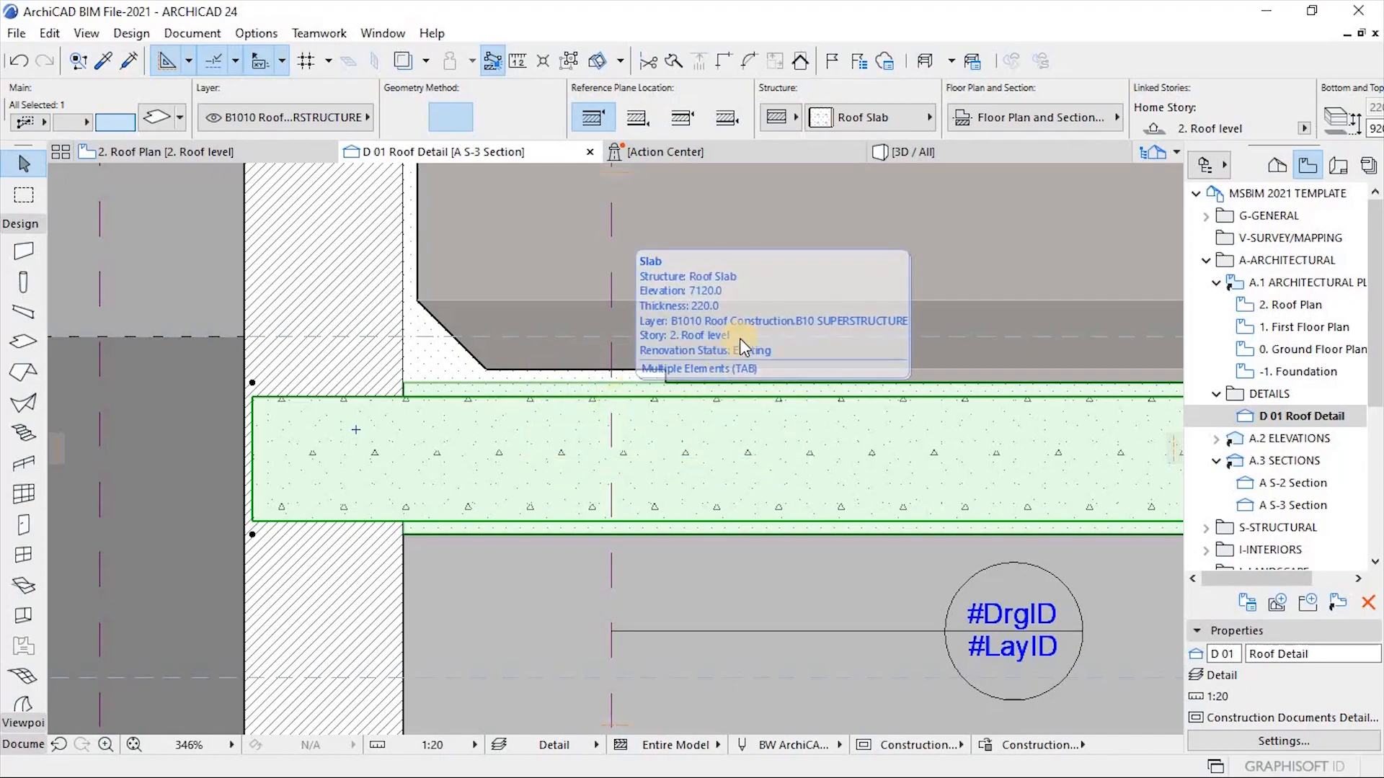
{"action": "scroll", "coordinate": [741, 339], "scroll_direction": "up", "scroll_amount": 3}
{"action": "key", "text": "Escape"}
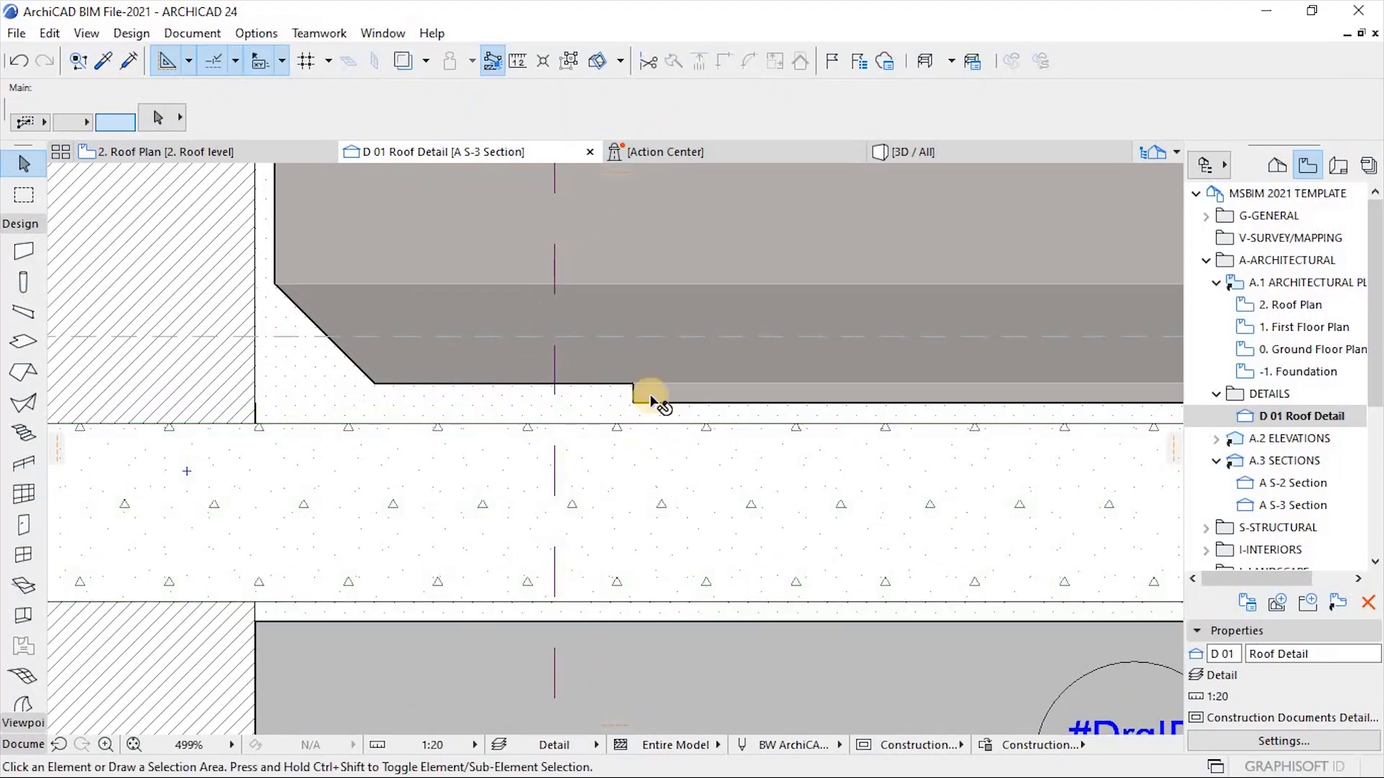
{"action": "left_click", "coordinate": [634, 423]}
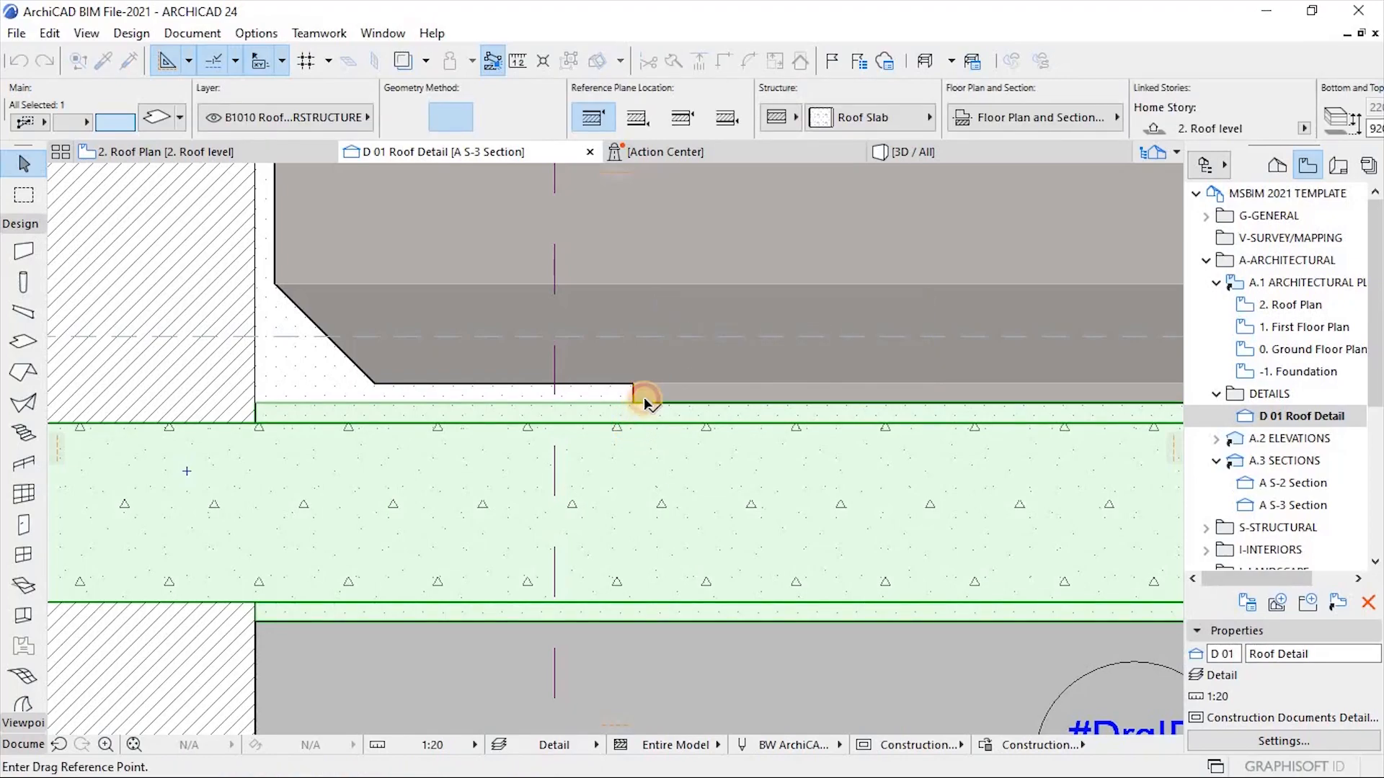
{"action": "left_click", "coordinate": [643, 398]}
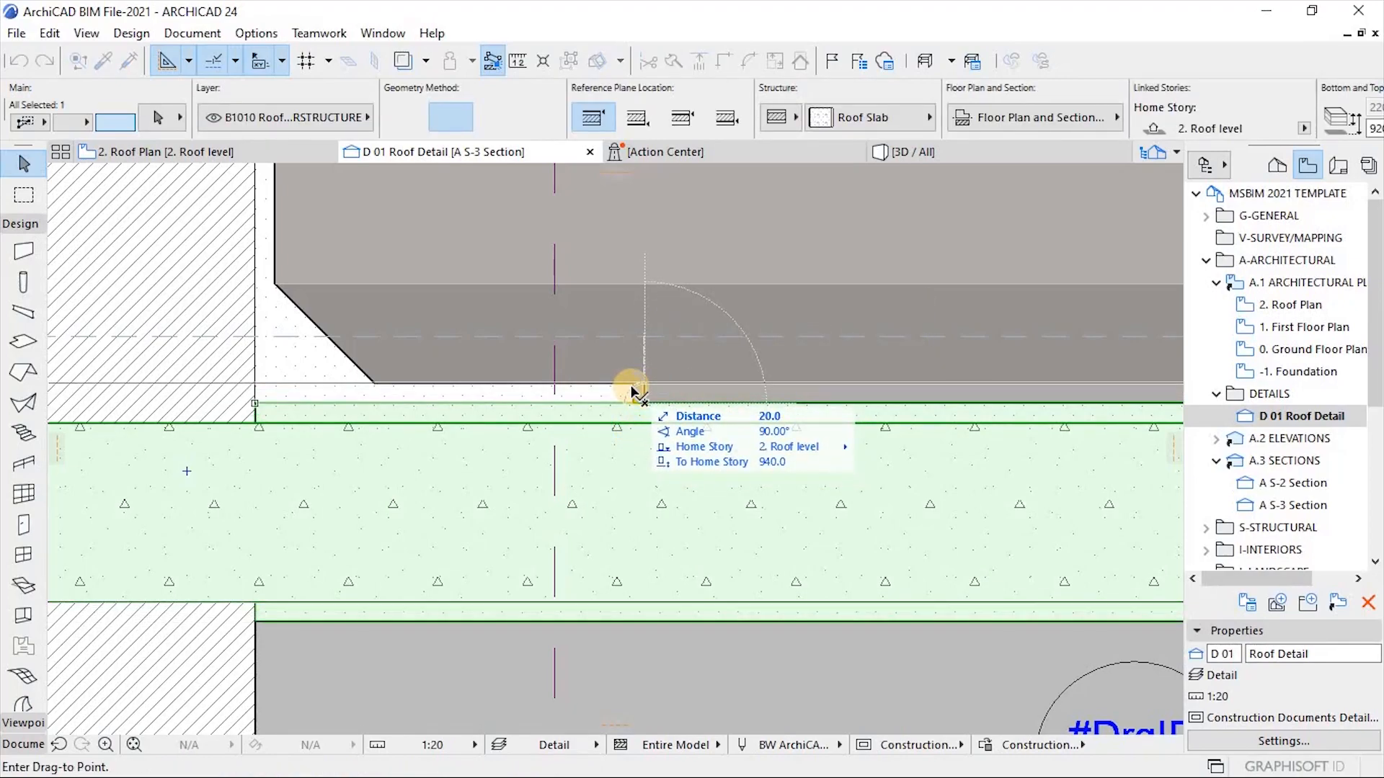
{"action": "left_click", "coordinate": [633, 393]}
{"action": "left_click", "coordinate": [633, 389]}
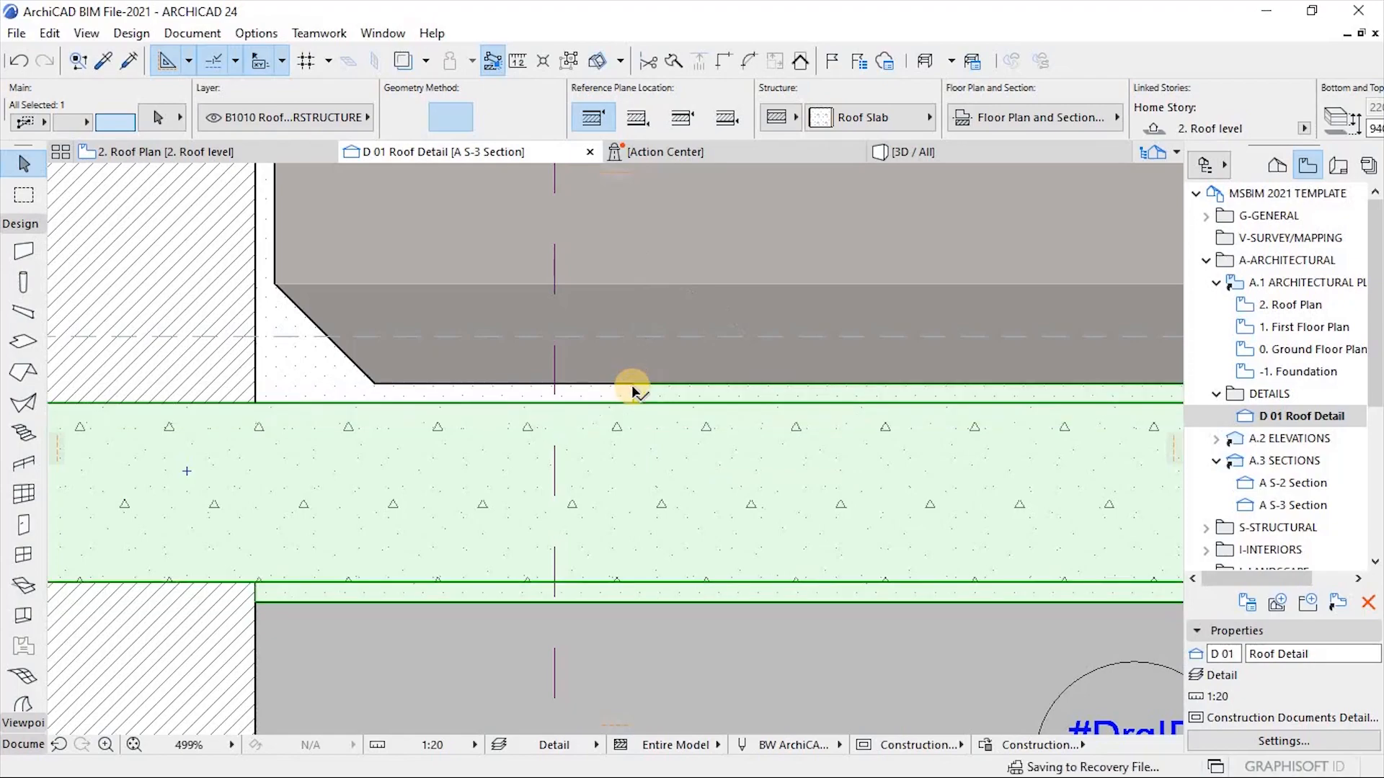
{"action": "key", "text": "Escape"}
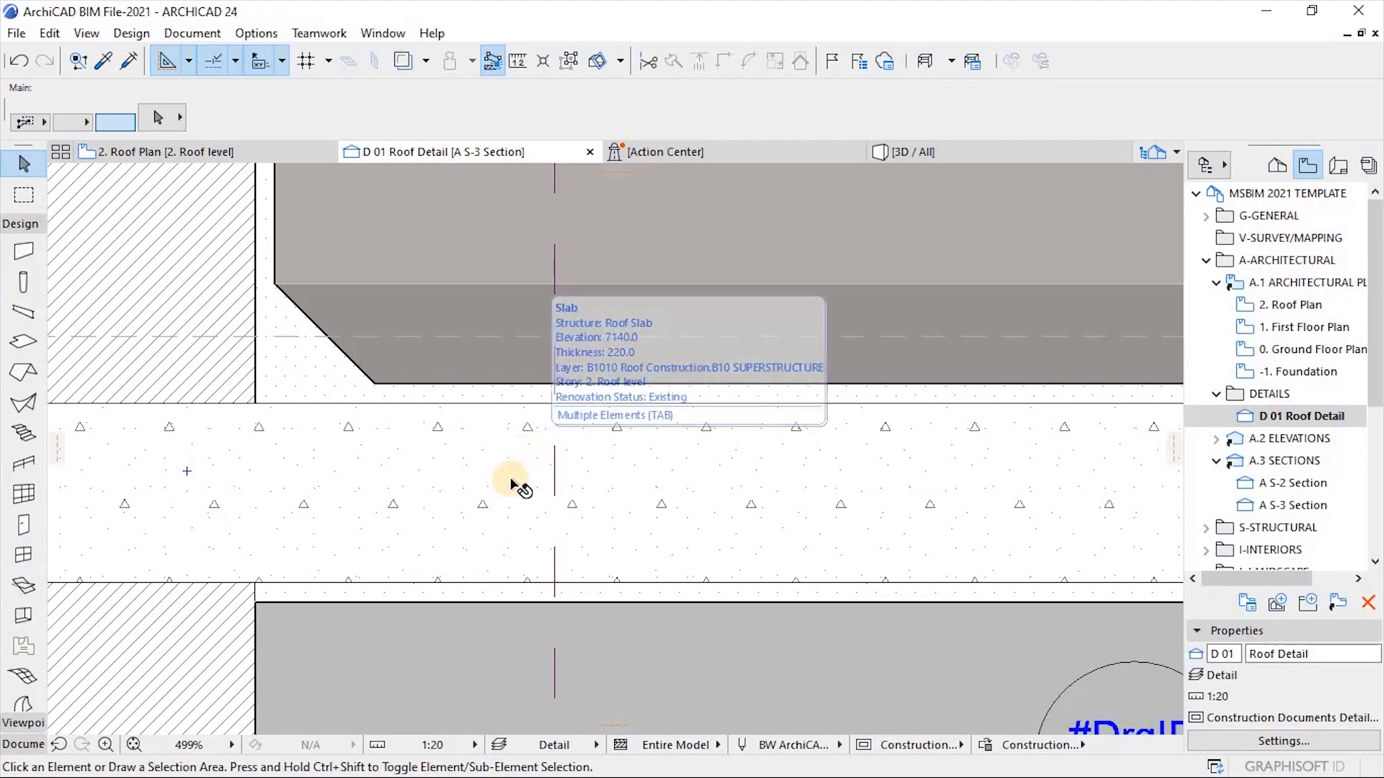
Examine how the slab's top plaster skin meets the parapet flashing's toe, selecting the elements at the junction.
{"action": "left_click", "coordinate": [603, 399]}
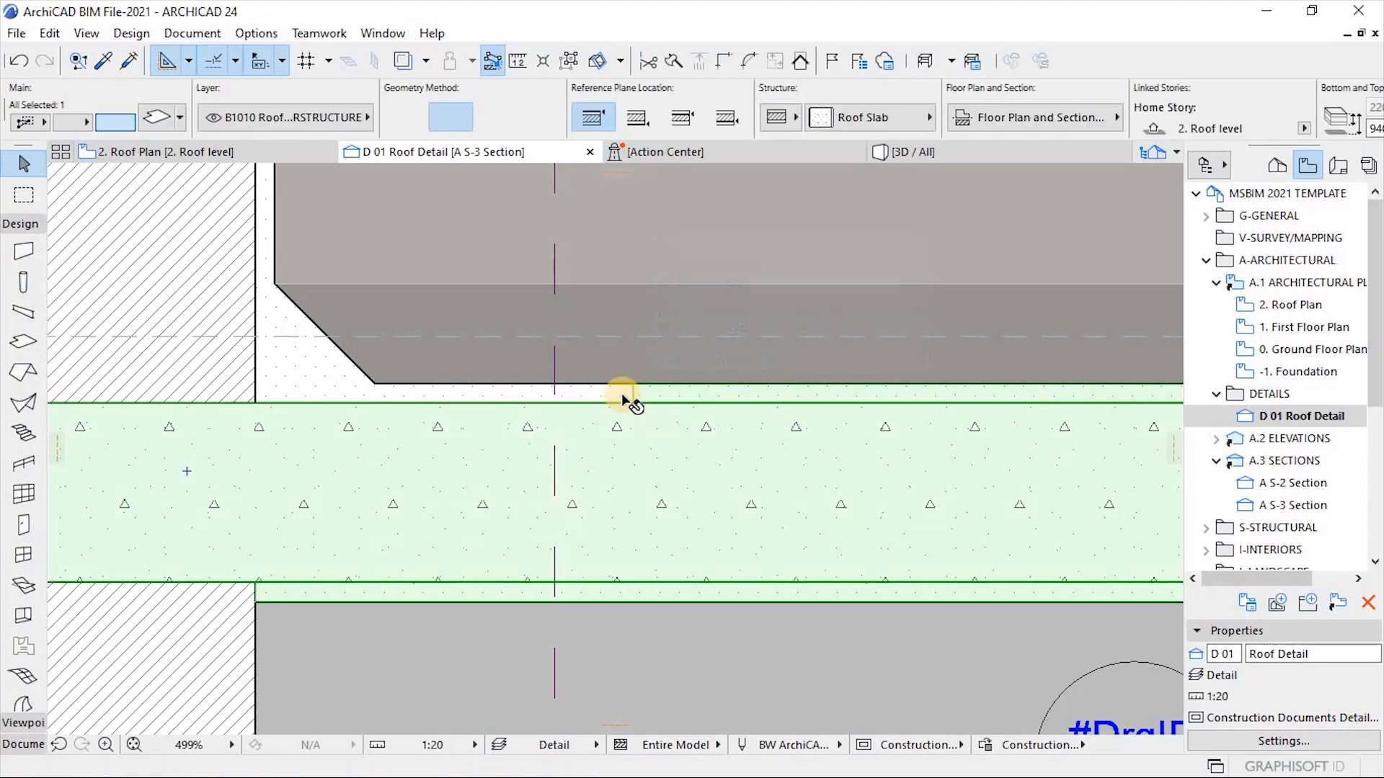
{"action": "left_click", "coordinate": [485, 392]}
{"action": "key", "text": "Escape"}
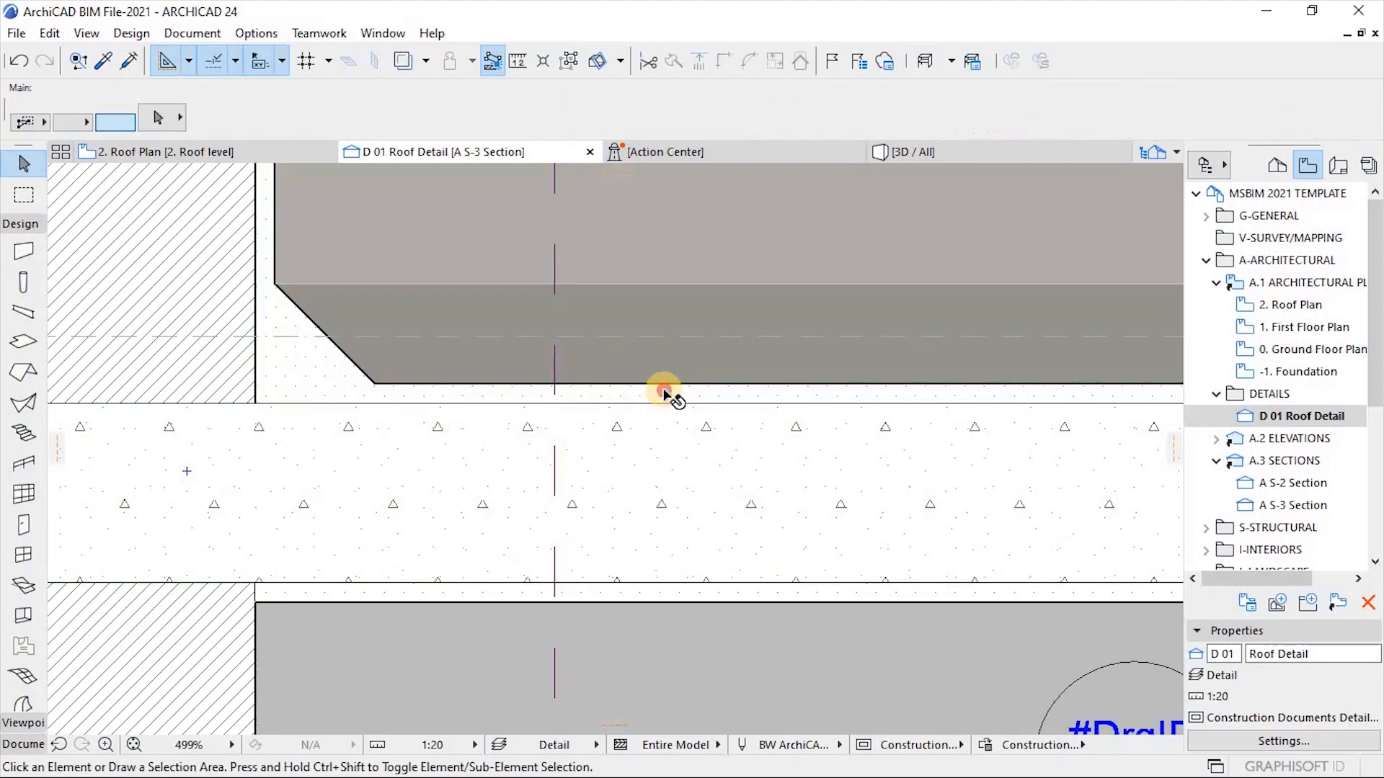
{"action": "left_click", "coordinate": [681, 398]}
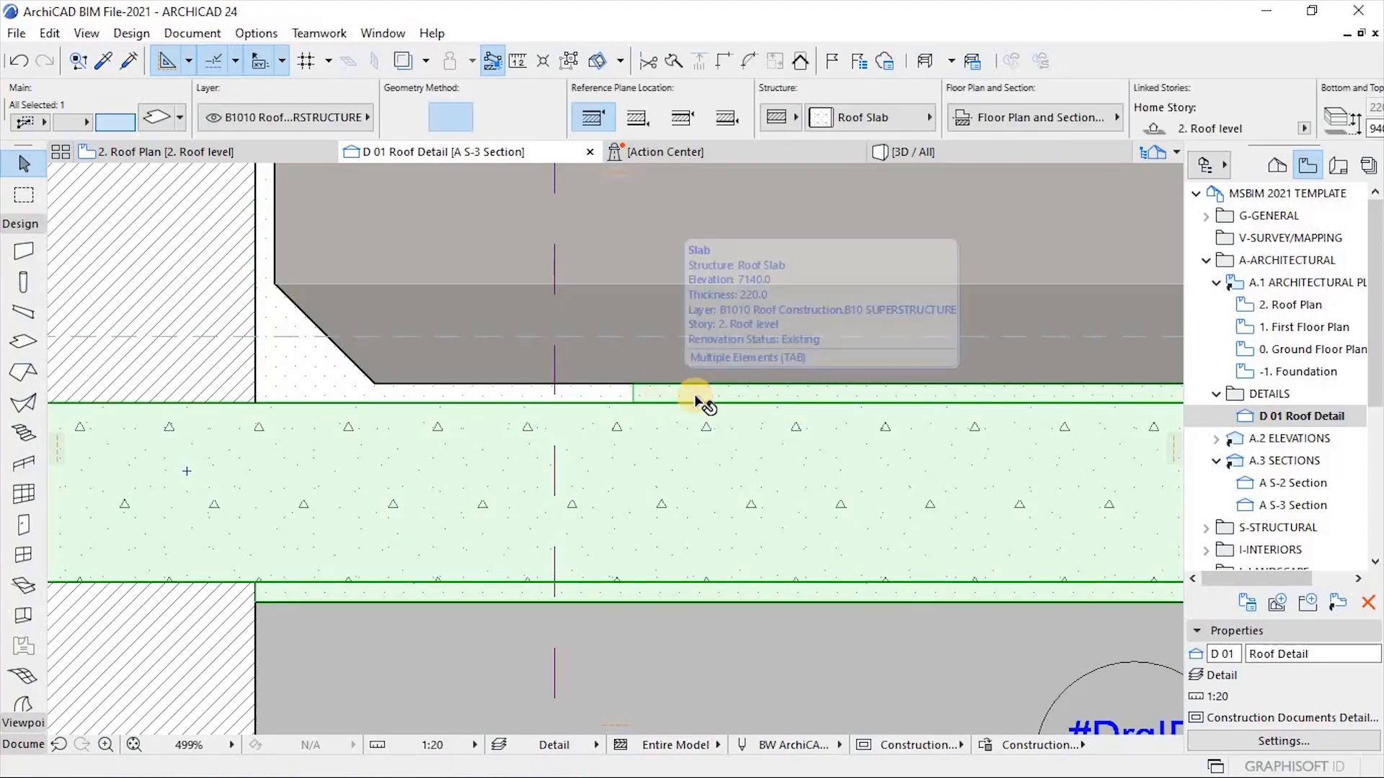
{"action": "left_click", "coordinate": [348, 369]}
{"action": "key", "text": "Escape"}
{"action": "left_click", "coordinate": [639, 395]}
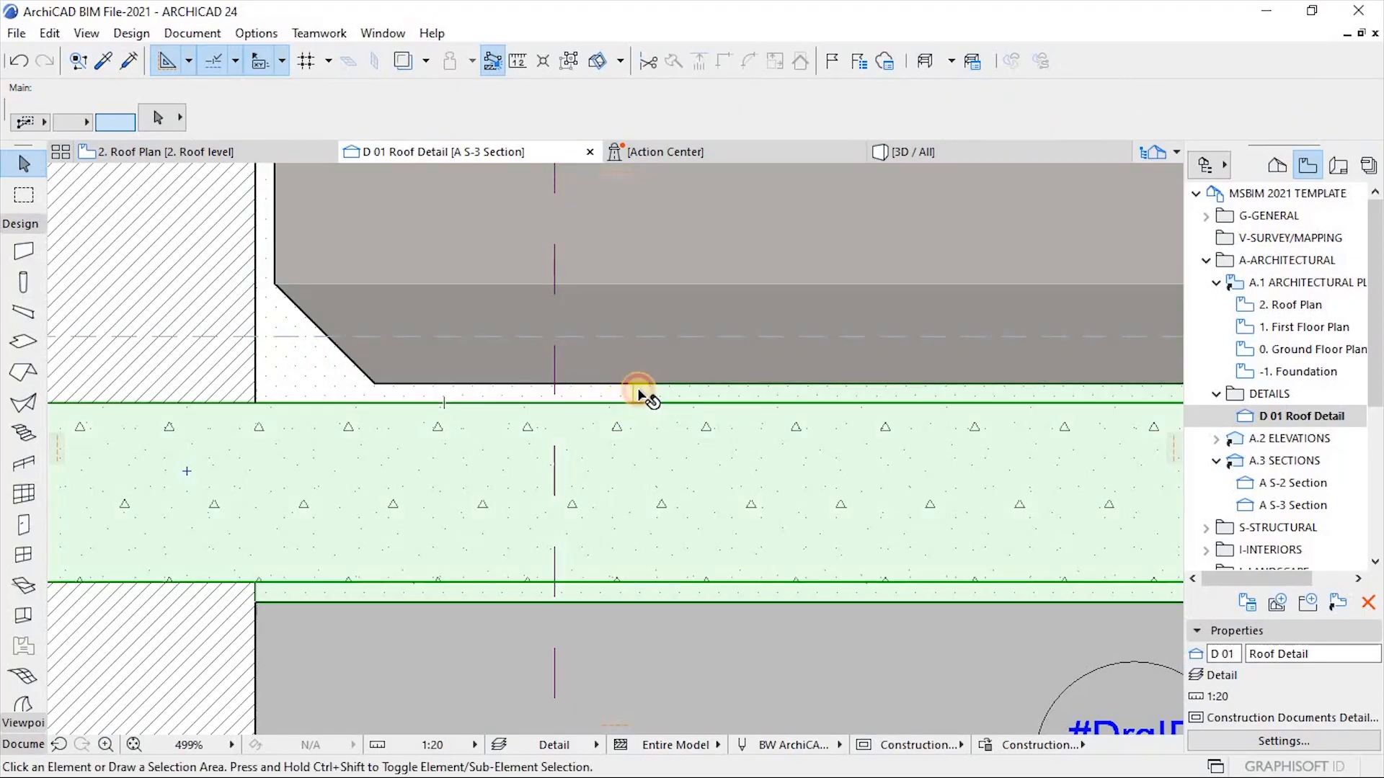
{"action": "key", "text": "Escape"}
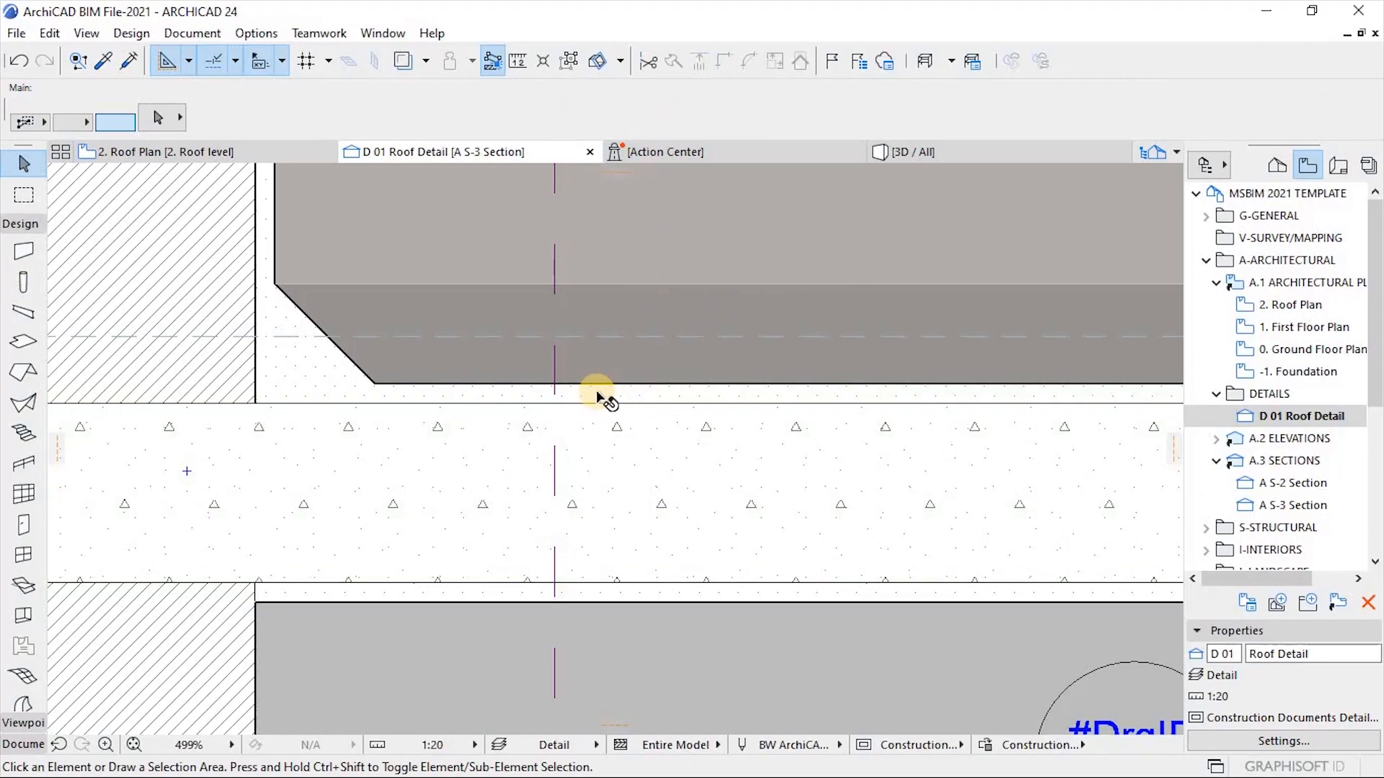
Examine how the roof slab, parapet wall and flashing toe meet at the parapet inside the detail boundary.
{"action": "mouse_move", "coordinate": [598, 395]}
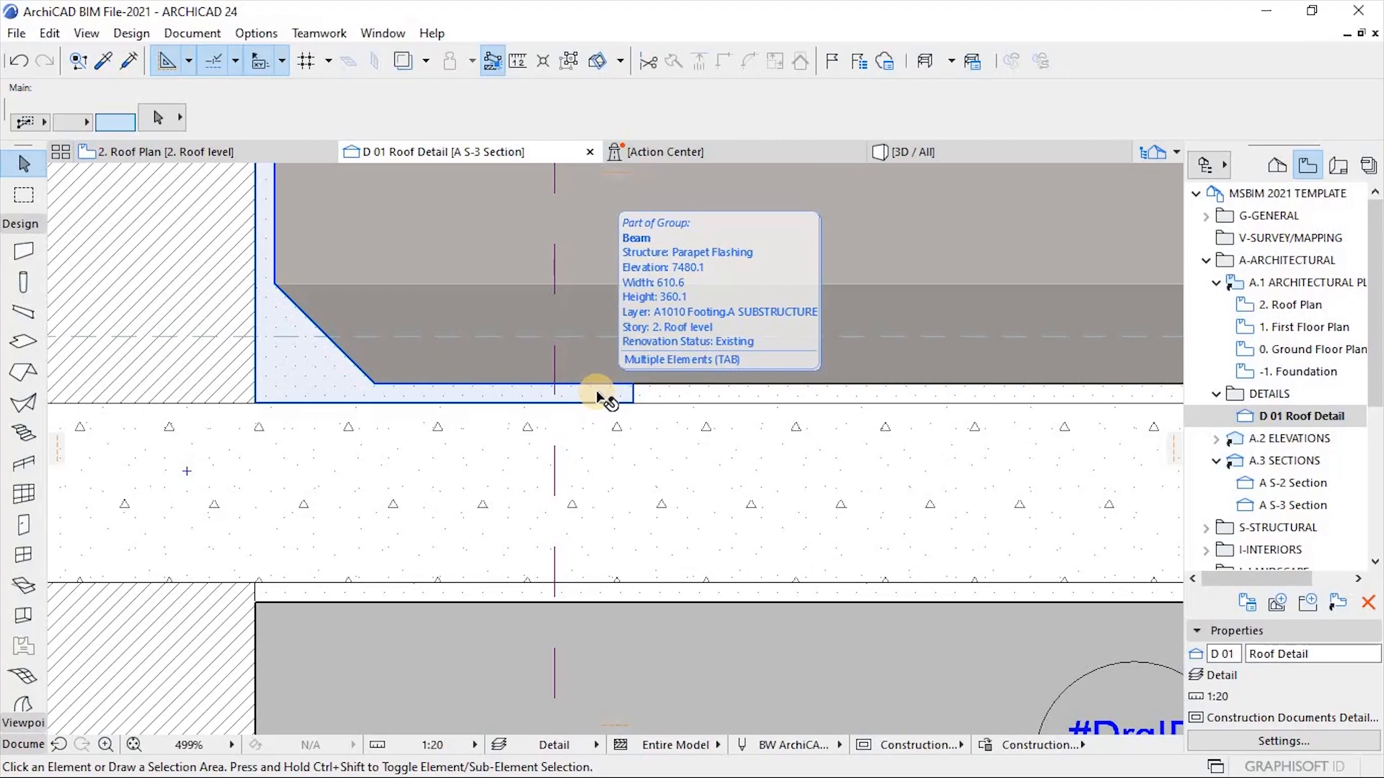
{"action": "scroll", "coordinate": [596, 435], "scroll_direction": "down", "scroll_amount": 2}
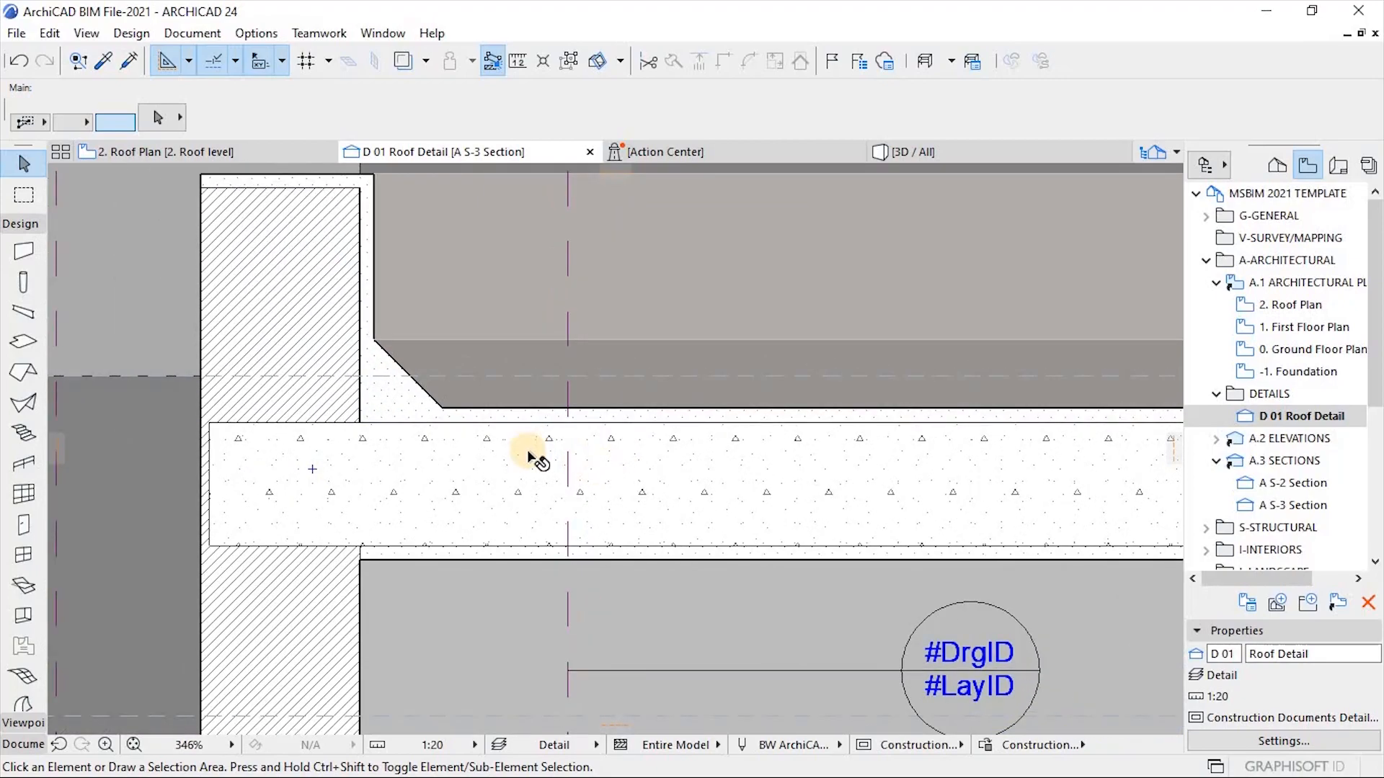
{"action": "mouse_move", "coordinate": [531, 457]}
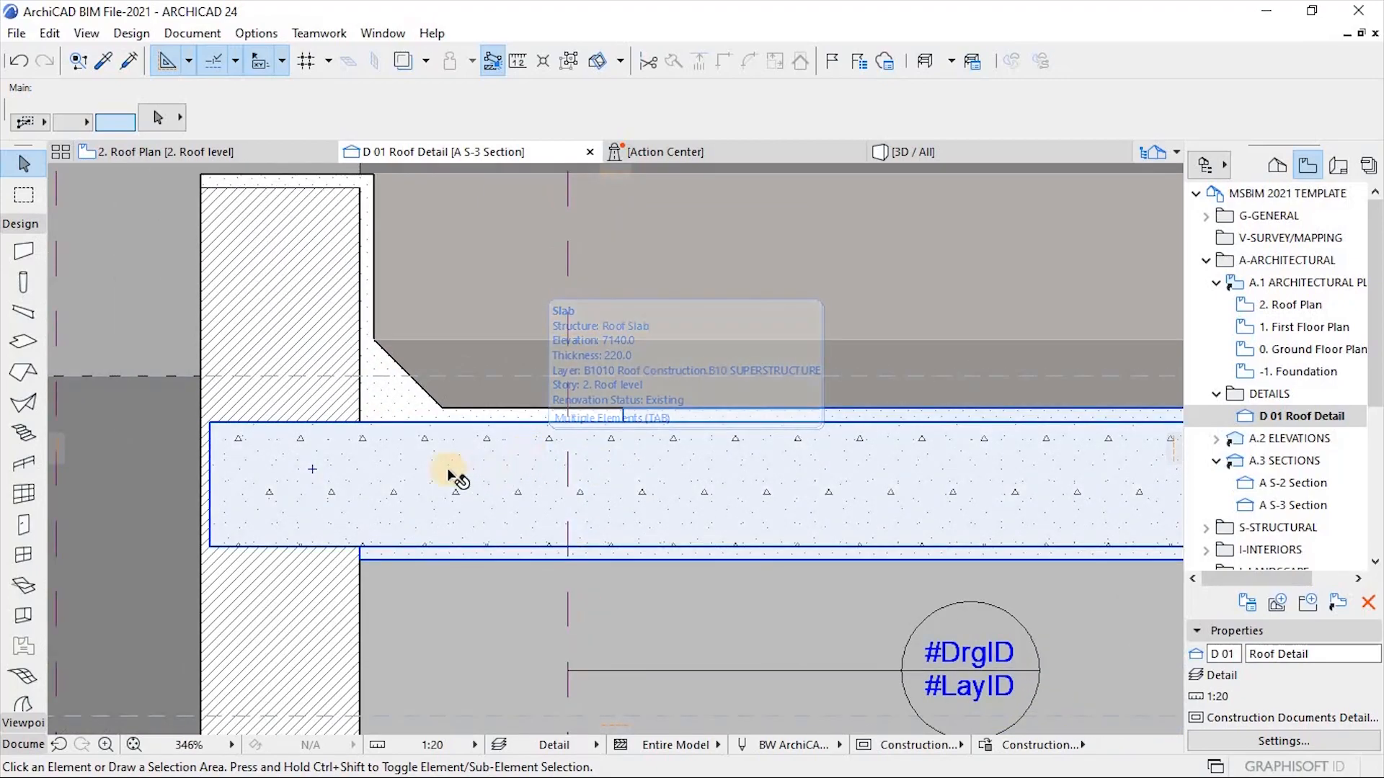
{"action": "scroll", "coordinate": [454, 476], "scroll_direction": "down", "scroll_amount": 2}
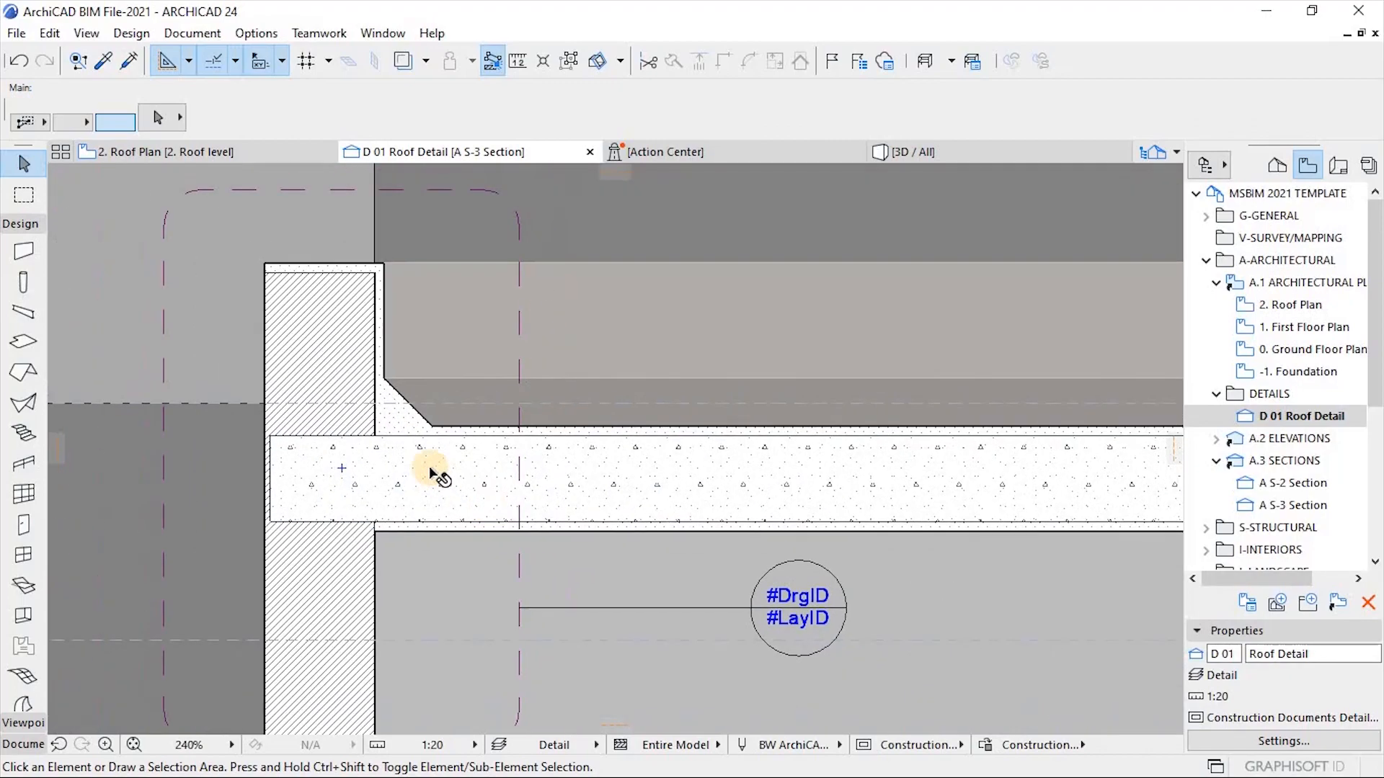
{"action": "scroll", "coordinate": [431, 474], "scroll_direction": "up", "scroll_amount": 2}
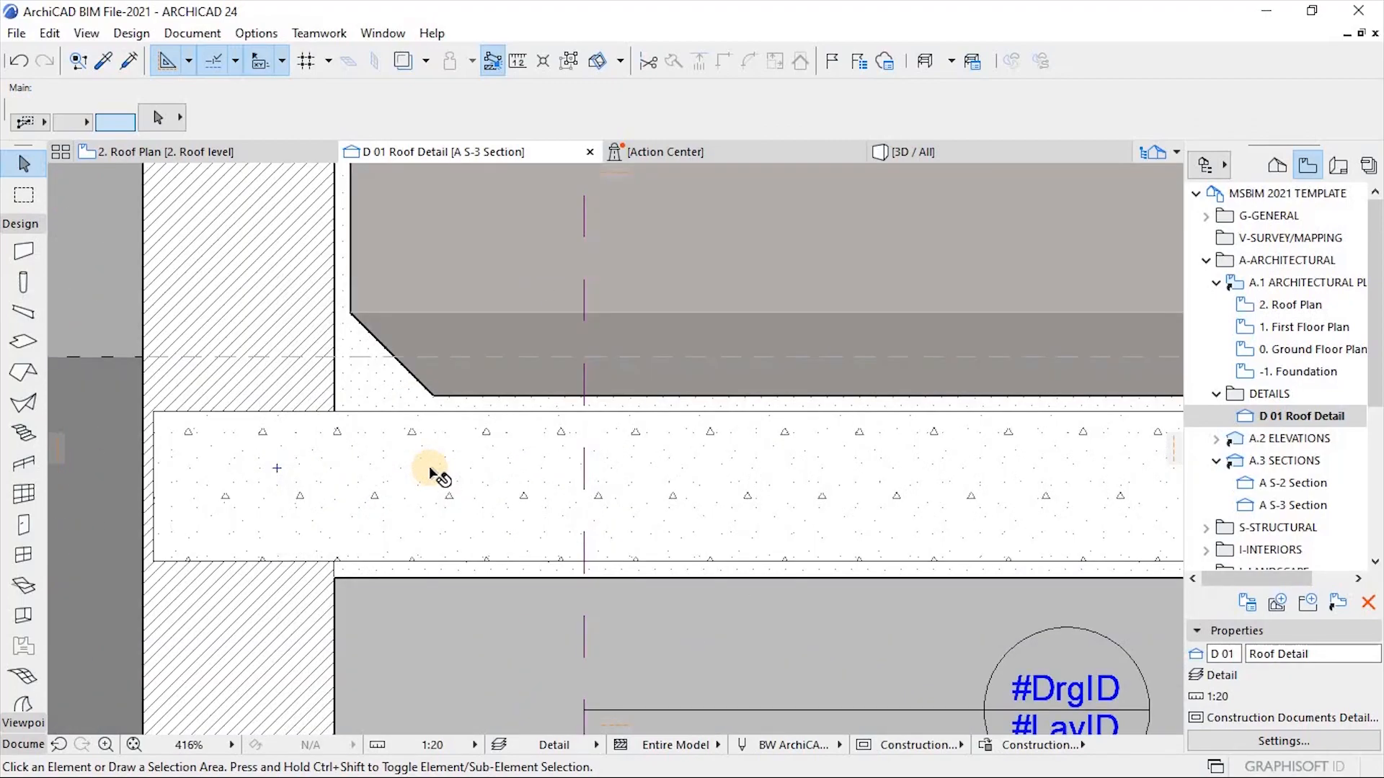
{"action": "scroll", "coordinate": [429, 468], "scroll_direction": "down", "scroll_amount": 1}
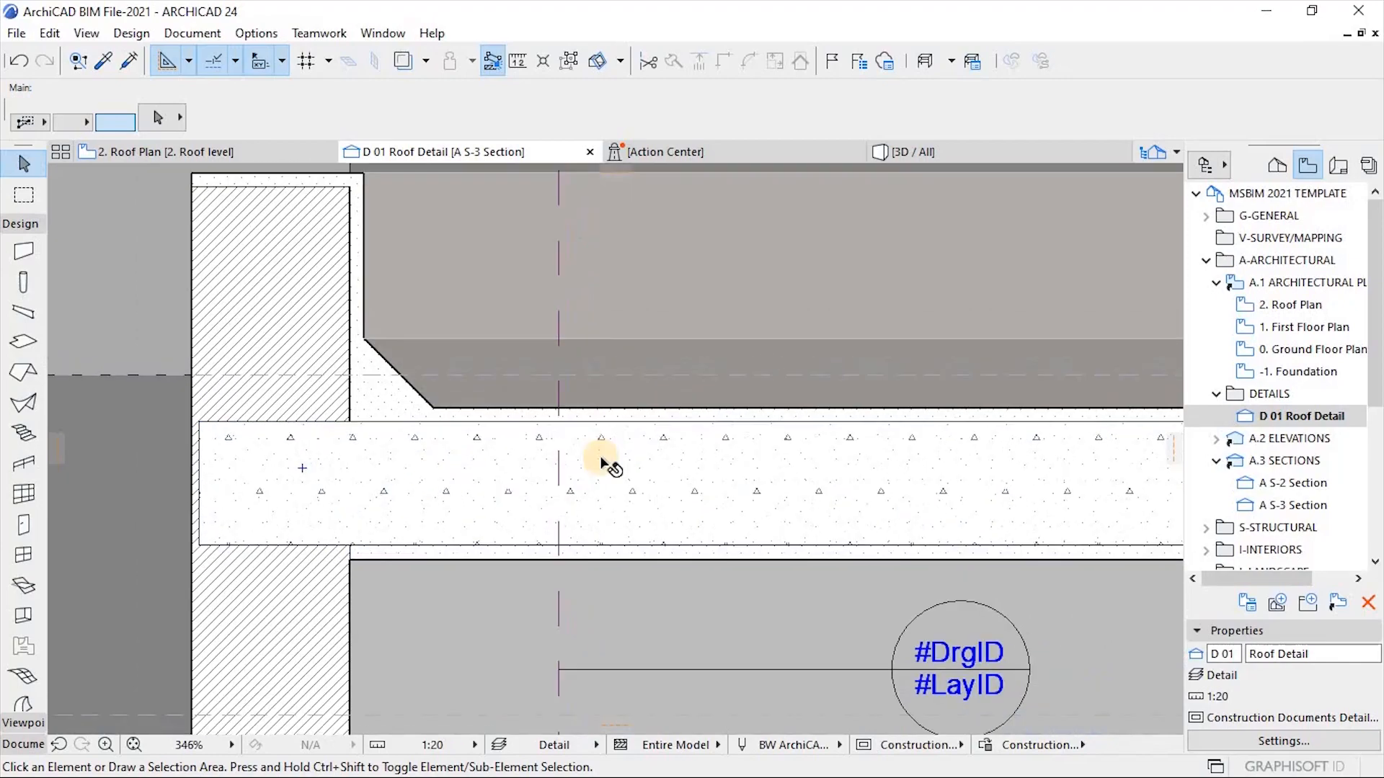
{"action": "scroll", "coordinate": [544, 405], "scroll_direction": "up", "scroll_amount": 1}
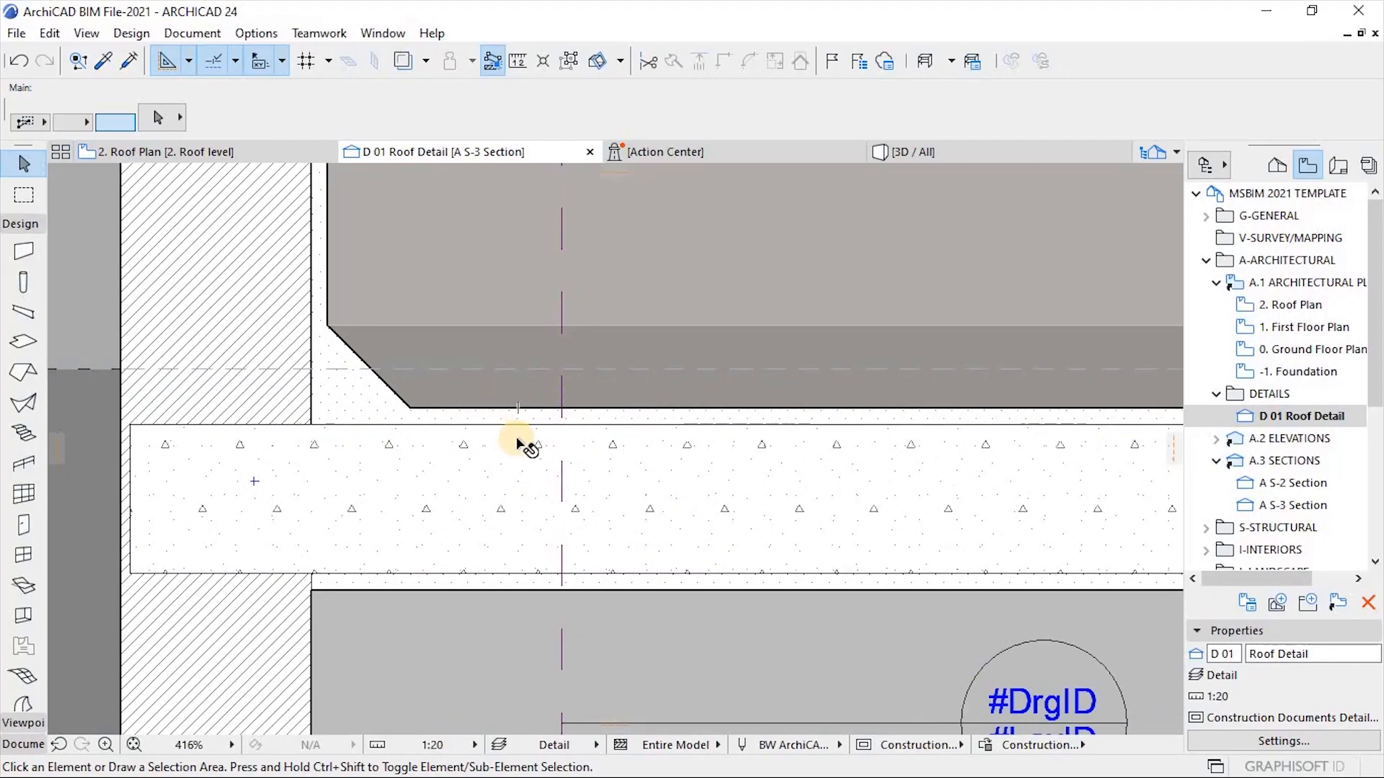
{"action": "scroll", "coordinate": [526, 504], "scroll_direction": "down", "scroll_amount": 1}
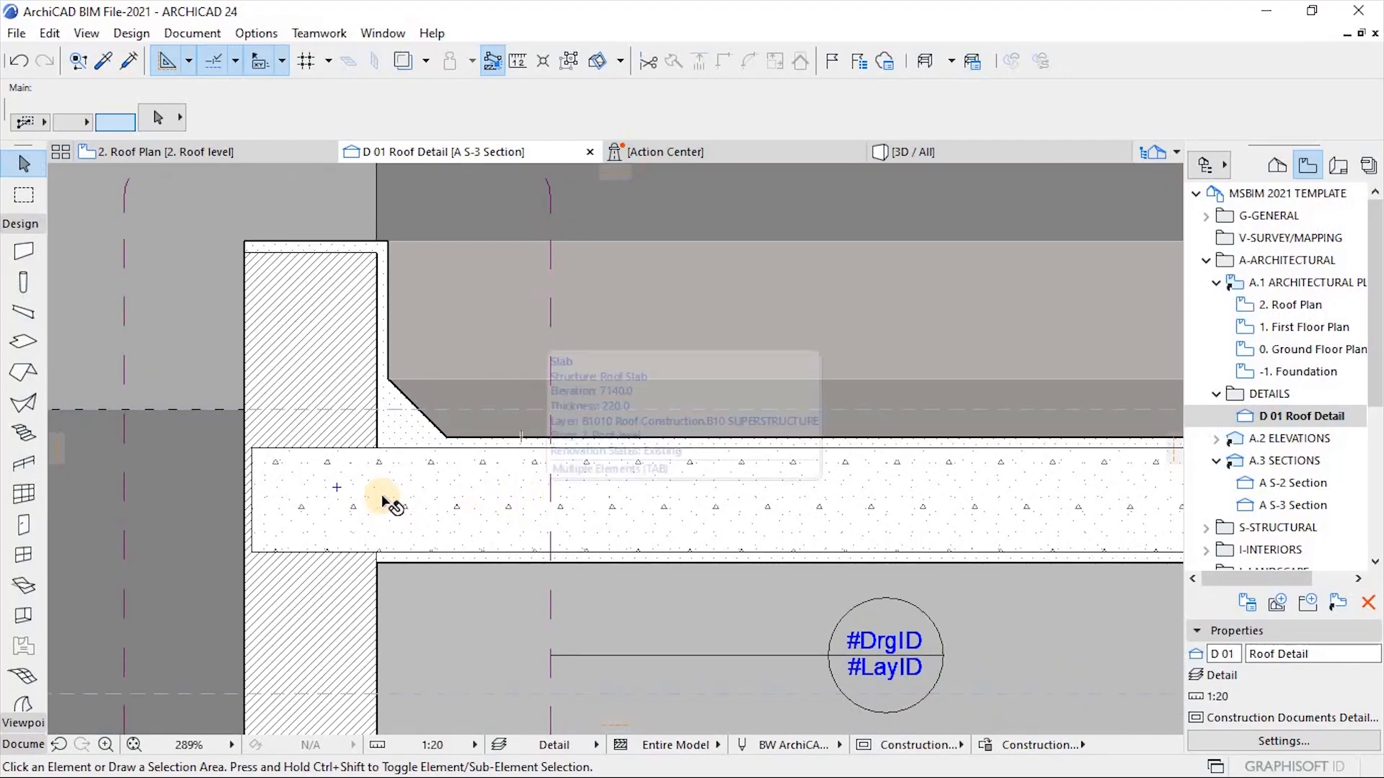
{"action": "scroll", "coordinate": [349, 491], "scroll_direction": "down", "scroll_amount": 3}
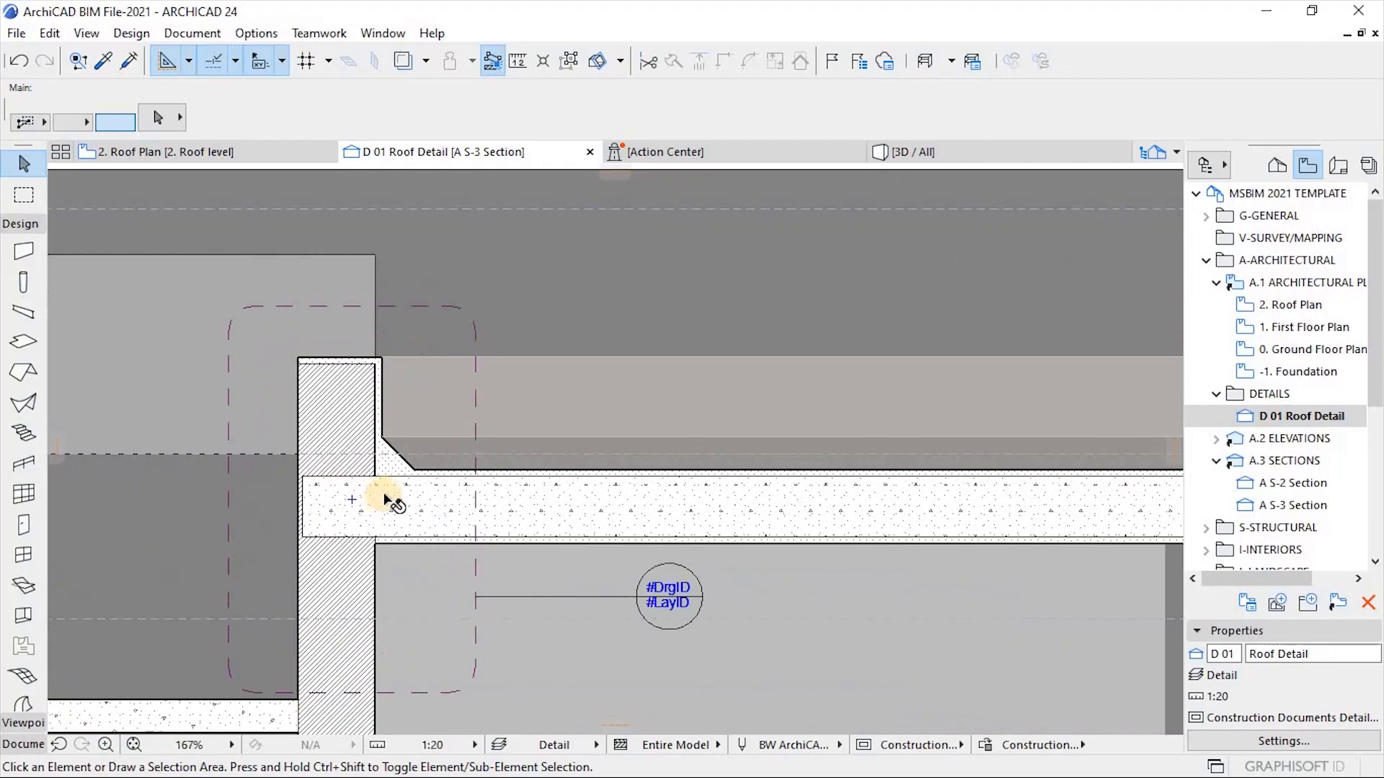
{"action": "scroll", "coordinate": [306, 501], "scroll_direction": "up", "scroll_amount": 3}
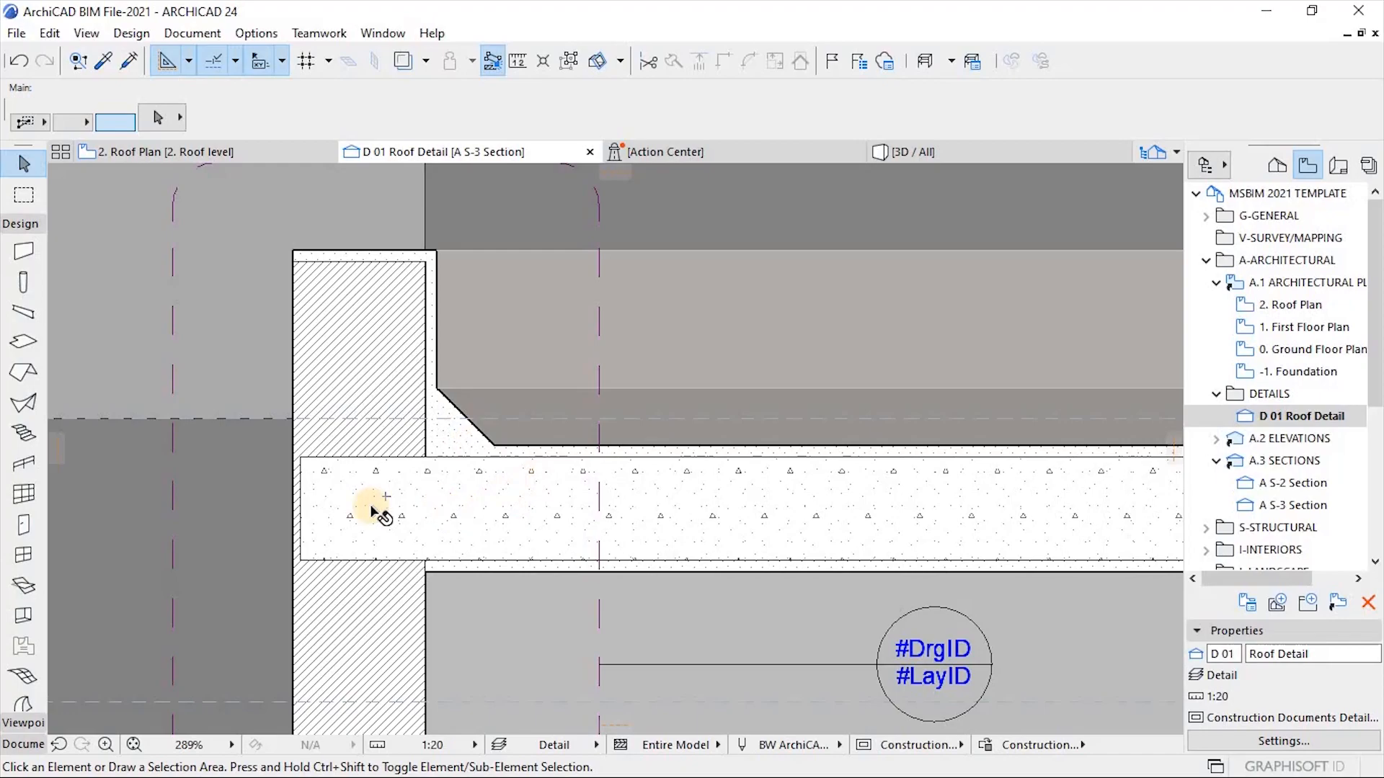
Inspect the flashing profile and slab junction at the parapet on the opposite end of the roof slab.
{"action": "scroll", "coordinate": [291, 534], "scroll_direction": "down", "scroll_amount": 5}
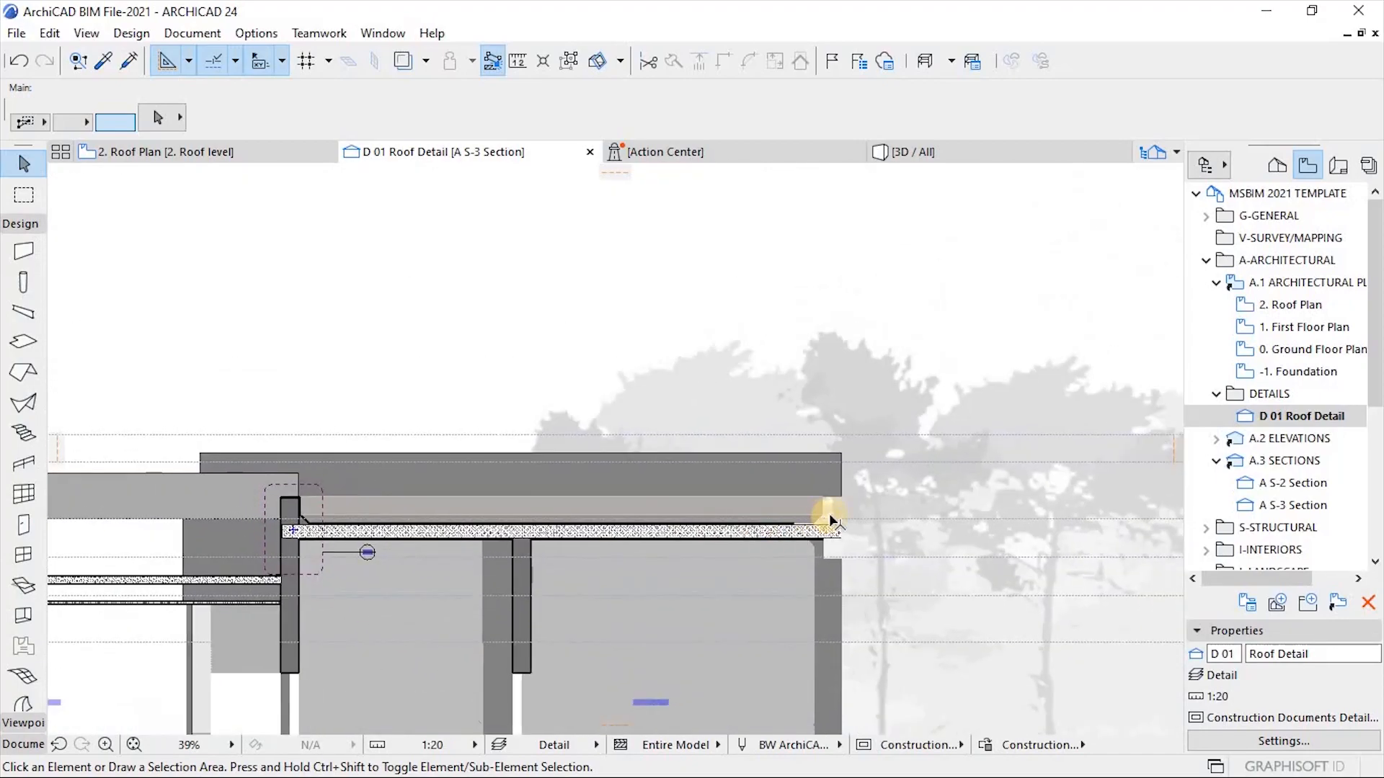
{"action": "scroll", "coordinate": [829, 513], "scroll_direction": "up", "scroll_amount": 4}
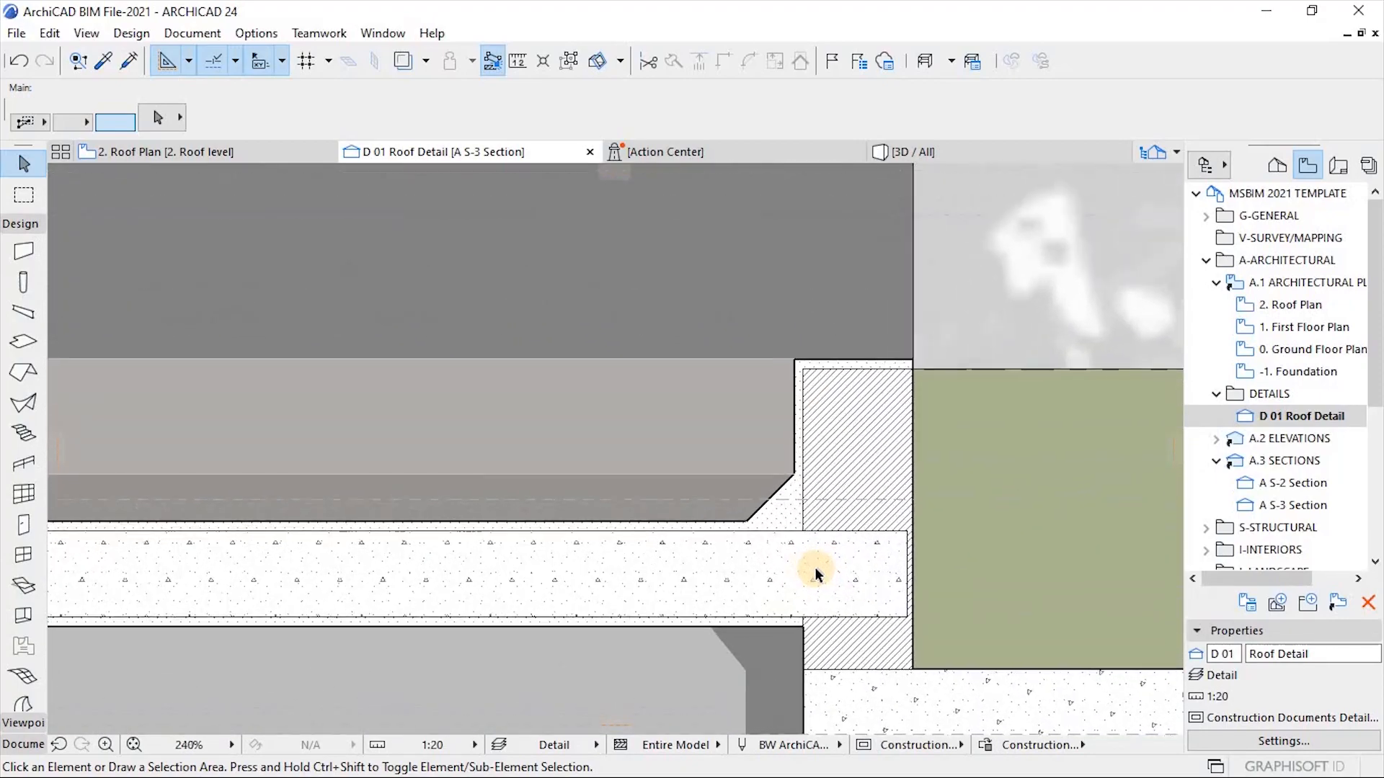
{"action": "scroll", "coordinate": [814, 565], "scroll_direction": "up", "scroll_amount": 2}
{"action": "scroll", "coordinate": [1038, 418], "scroll_direction": "down", "scroll_amount": 1}
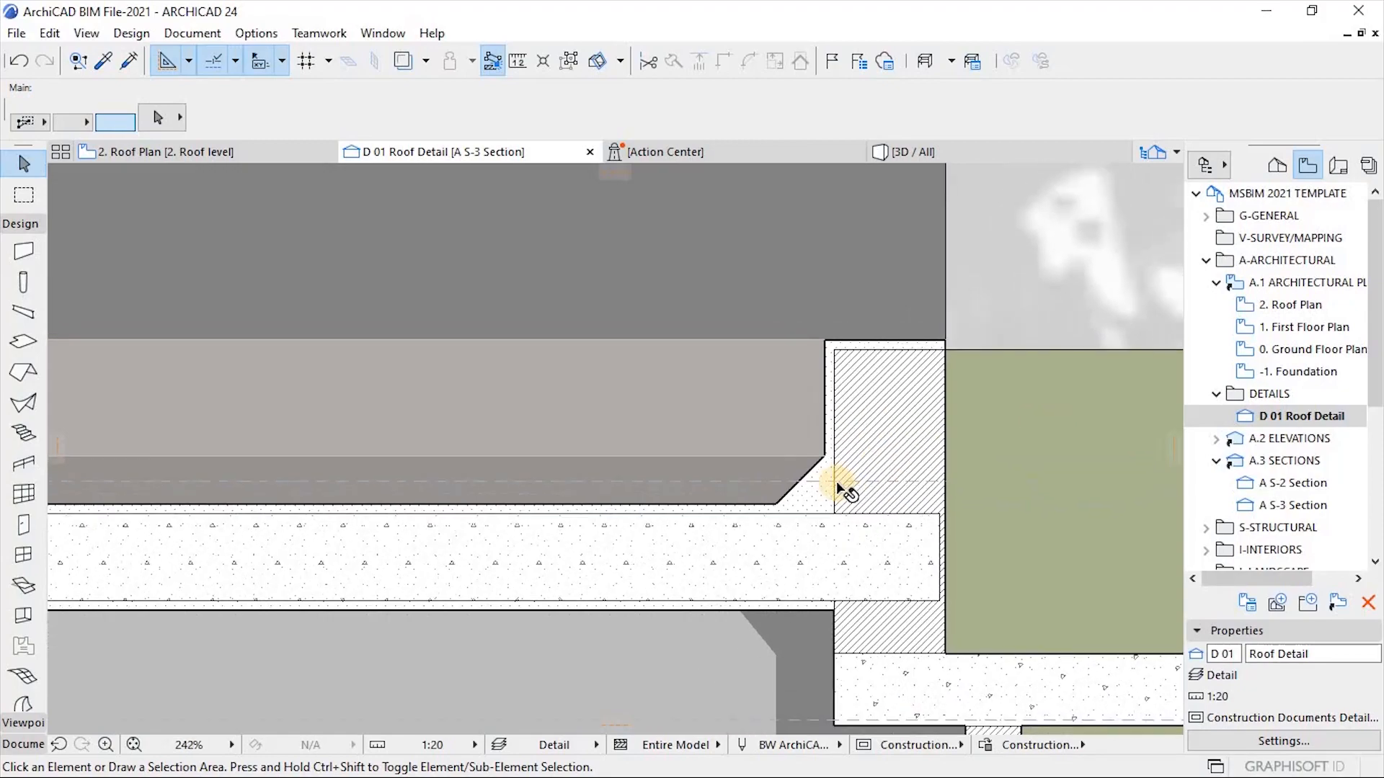
{"action": "scroll", "coordinate": [852, 350], "scroll_direction": "up", "scroll_amount": 2}
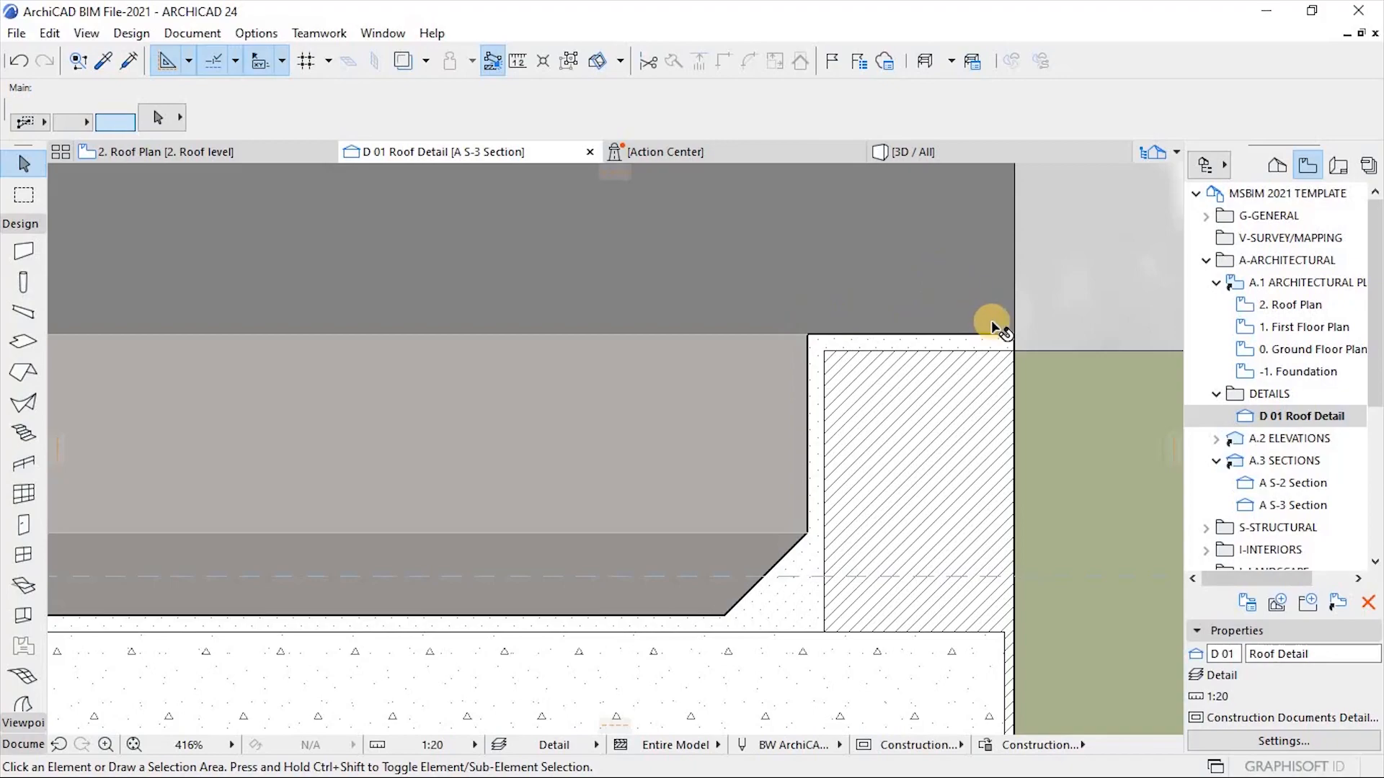
{"action": "scroll", "coordinate": [900, 368], "scroll_direction": "down", "scroll_amount": 1}
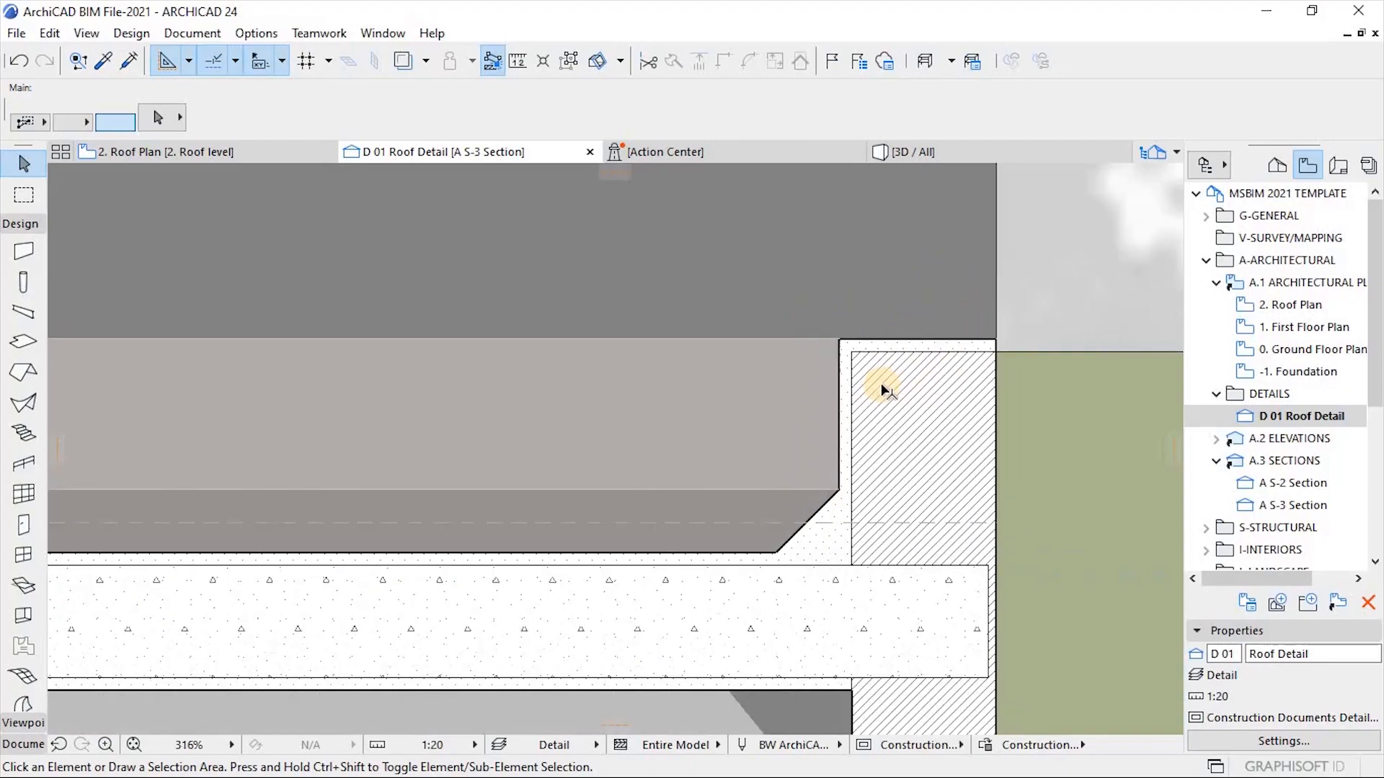
{"action": "scroll", "coordinate": [843, 360], "scroll_direction": "up", "scroll_amount": 1}
{"action": "left_click", "coordinate": [837, 359]}
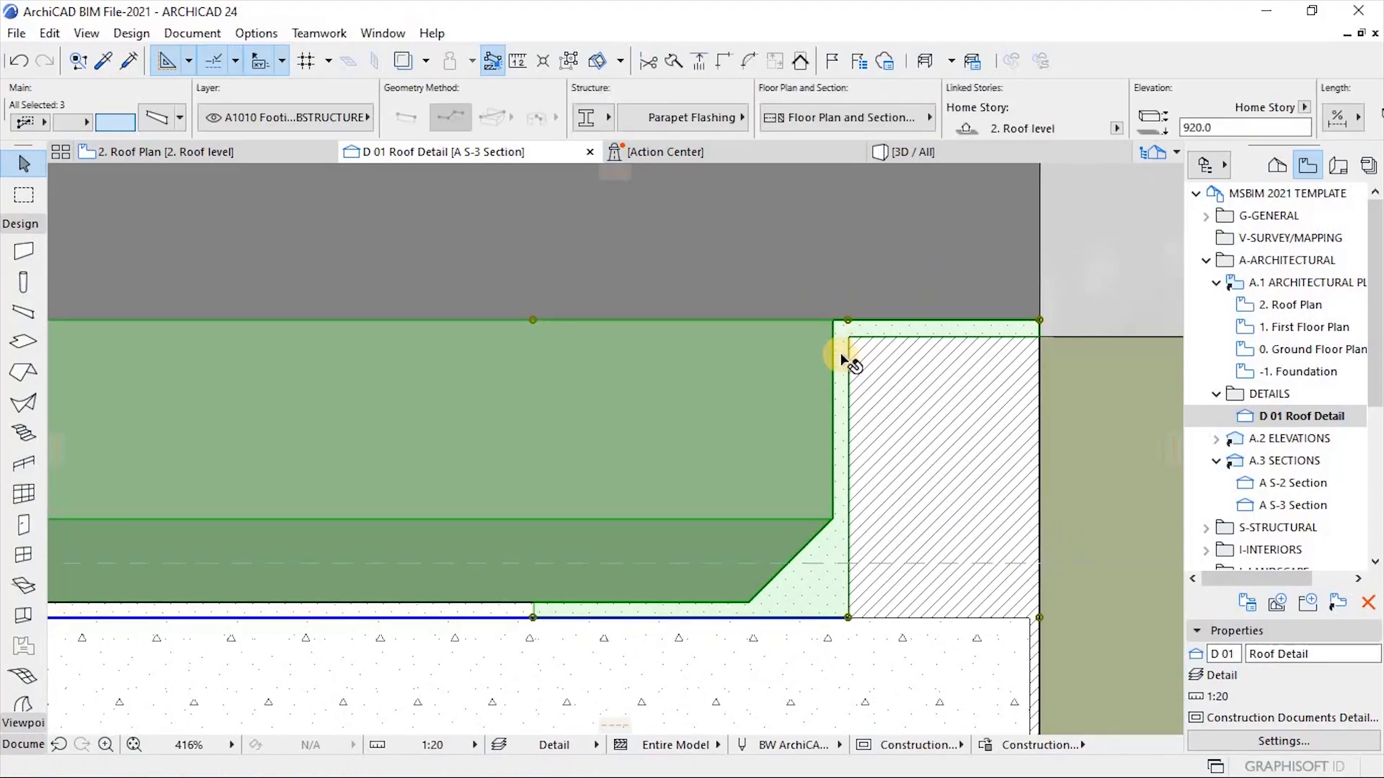
{"action": "right_click", "coordinate": [793, 363]}
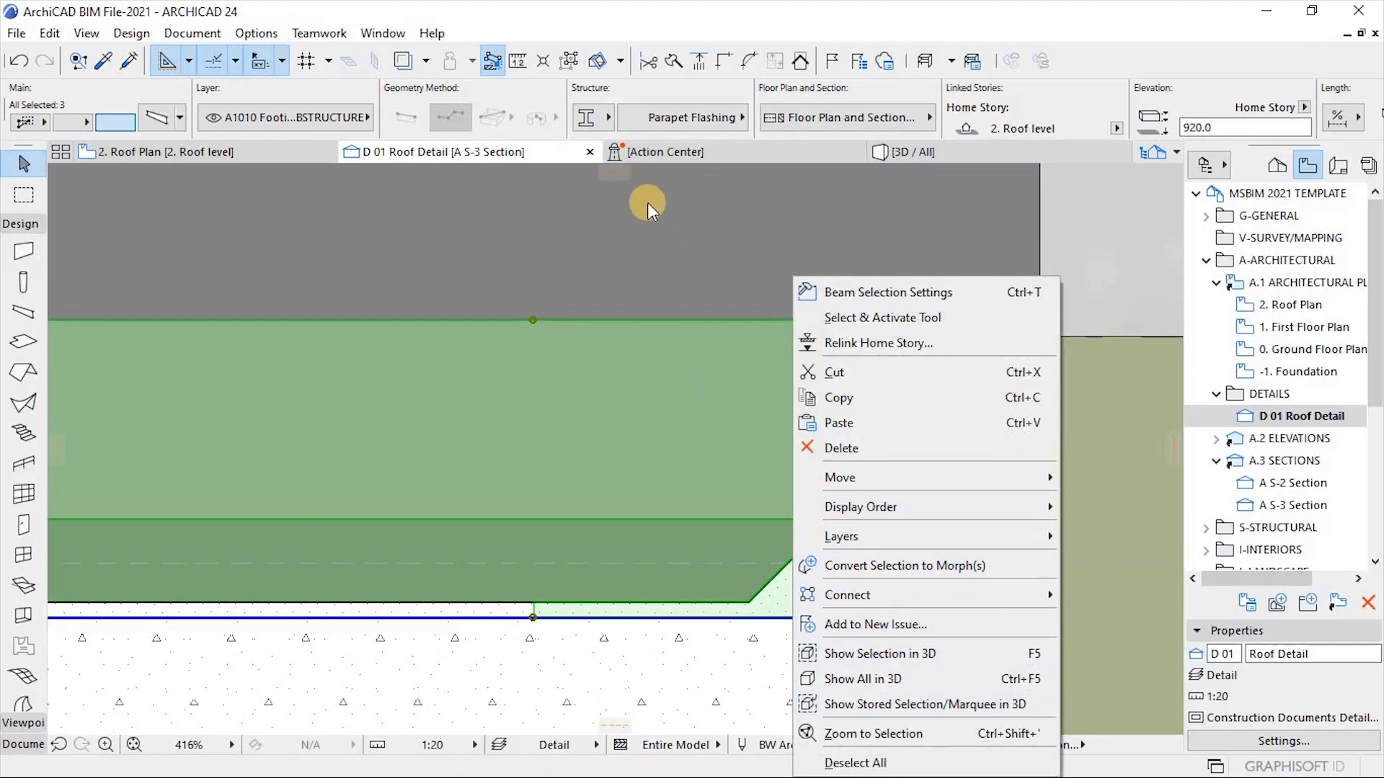
{"action": "left_click", "coordinate": [736, 466]}
{"action": "scroll", "coordinate": [963, 460], "scroll_direction": "down", "scroll_amount": 2}
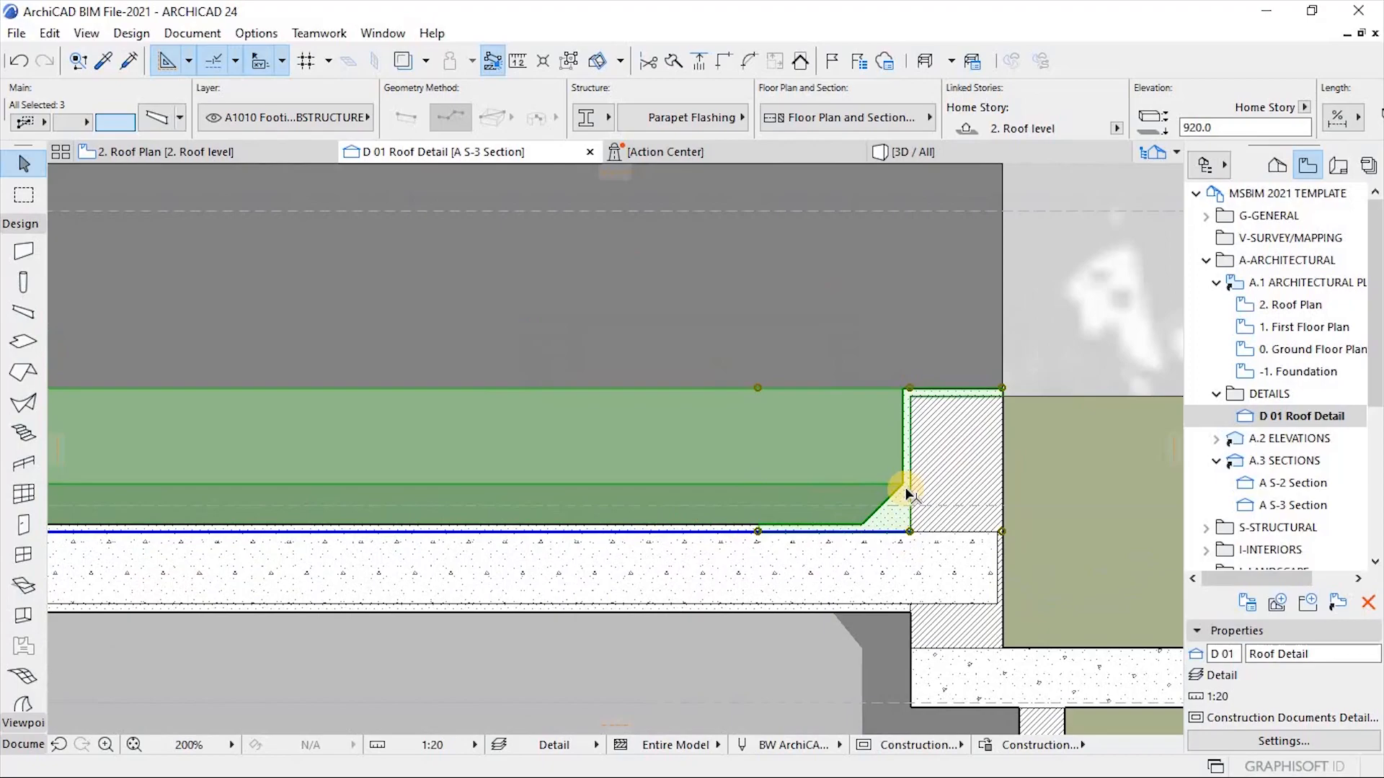
{"action": "scroll", "coordinate": [907, 487], "scroll_direction": "down", "scroll_amount": 1}
{"action": "scroll", "coordinate": [911, 487], "scroll_direction": "down", "scroll_amount": 2}
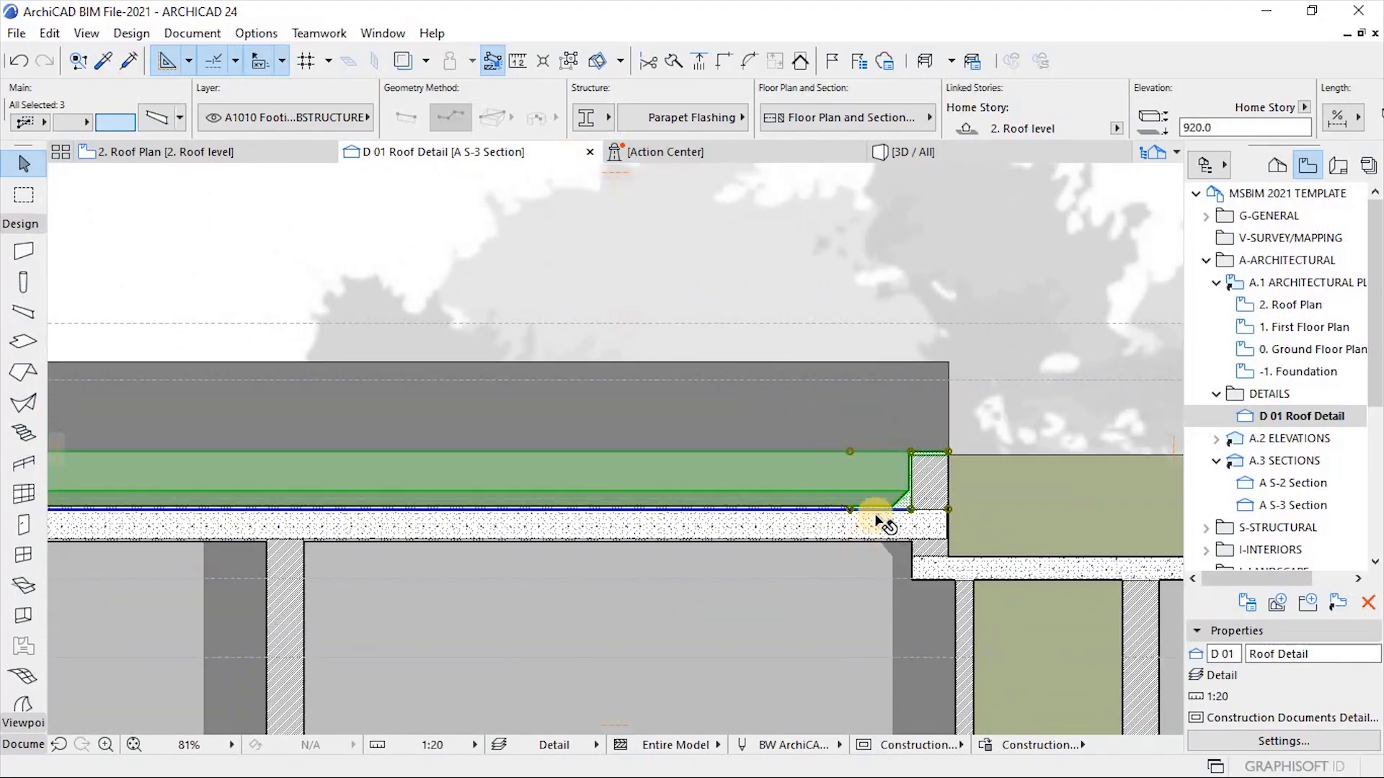
{"action": "scroll", "coordinate": [886, 482], "scroll_direction": "up", "scroll_amount": 3}
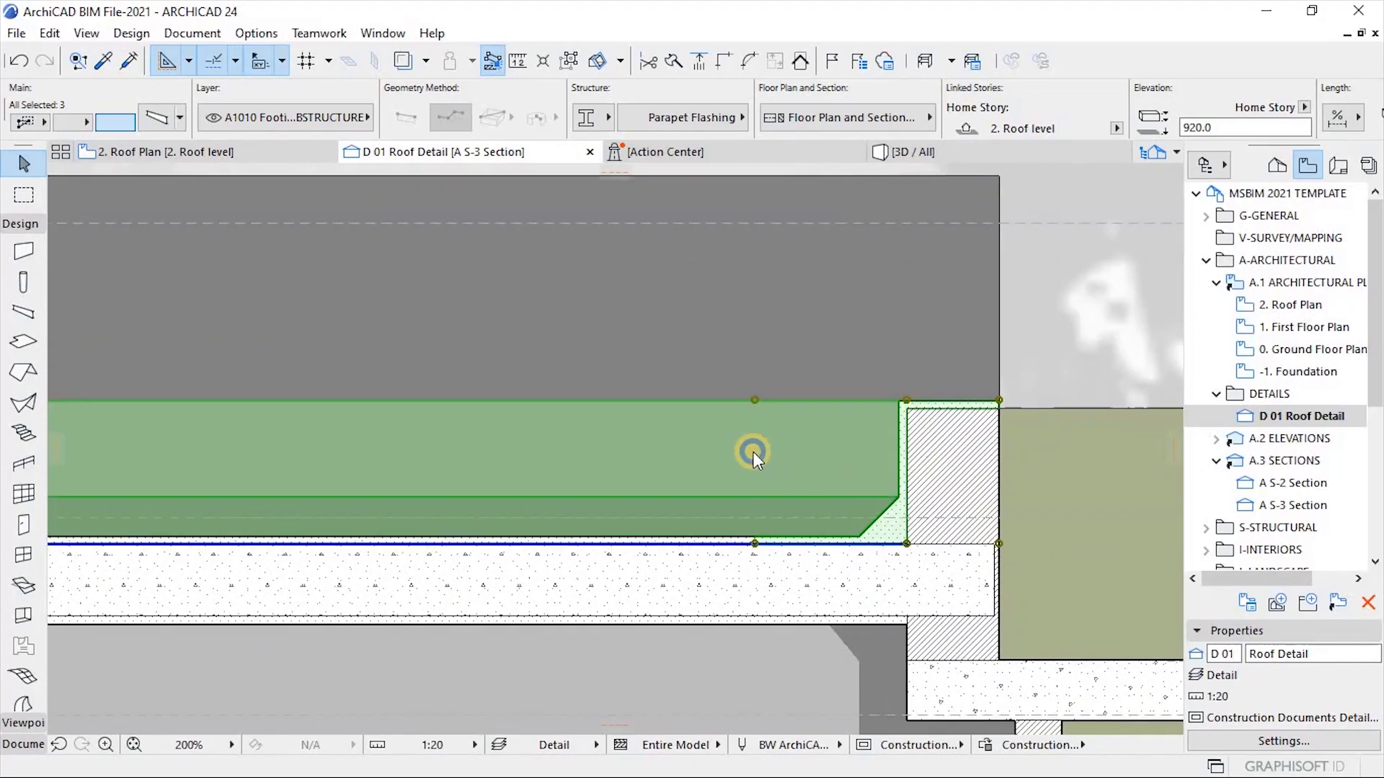
{"action": "right_click", "coordinate": [753, 452]}
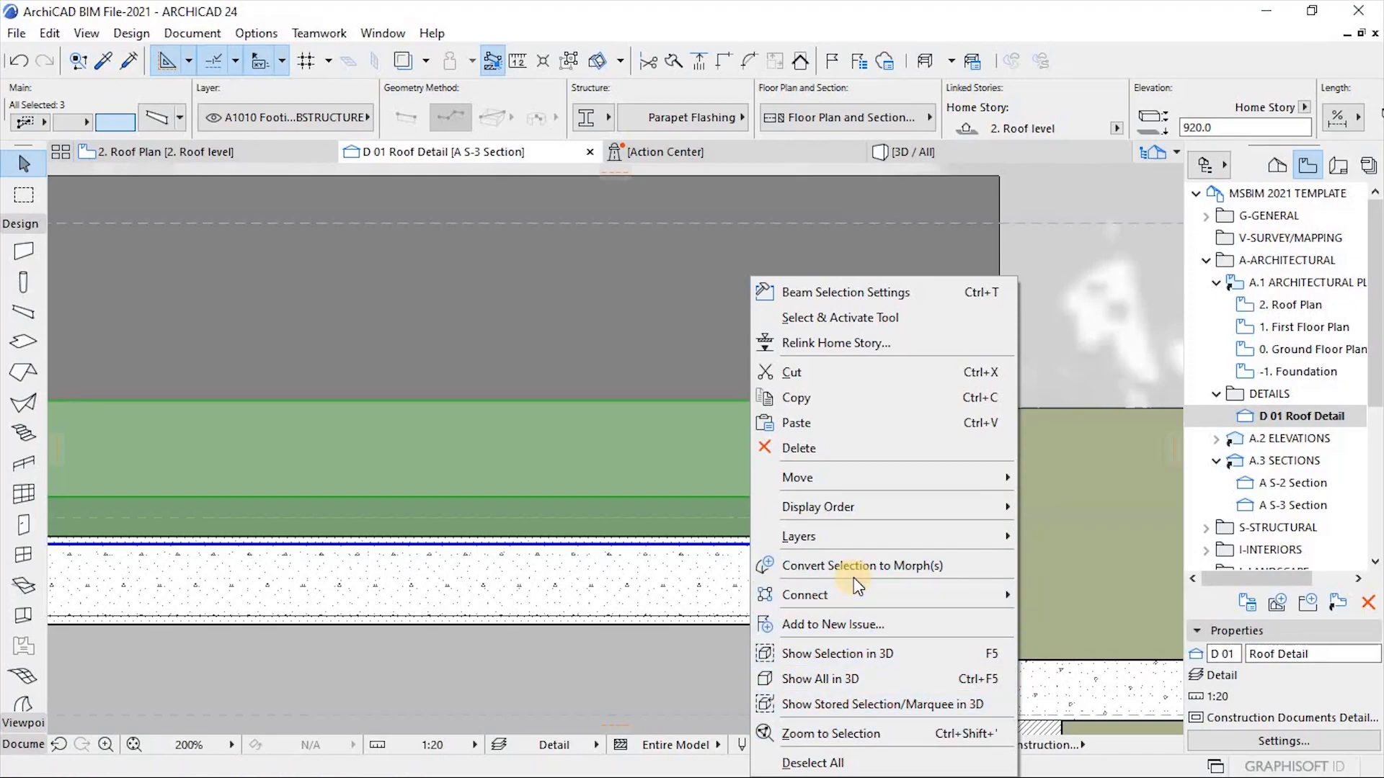
{"action": "left_click", "coordinate": [753, 582]}
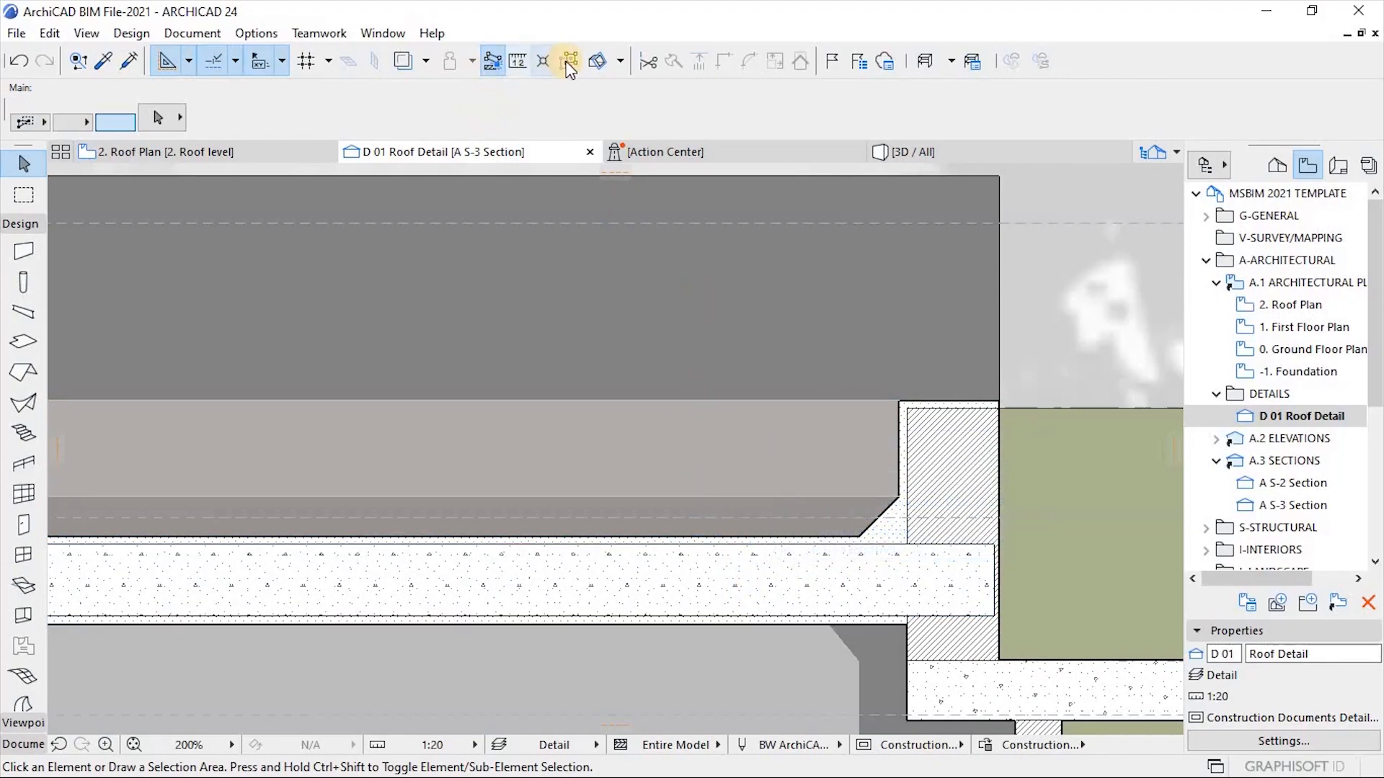
Suspend grouping, select the parapet flashing beam behind the section on its own, and open its Parapet Flashing profile for editing.
{"action": "left_click", "coordinate": [814, 443]}
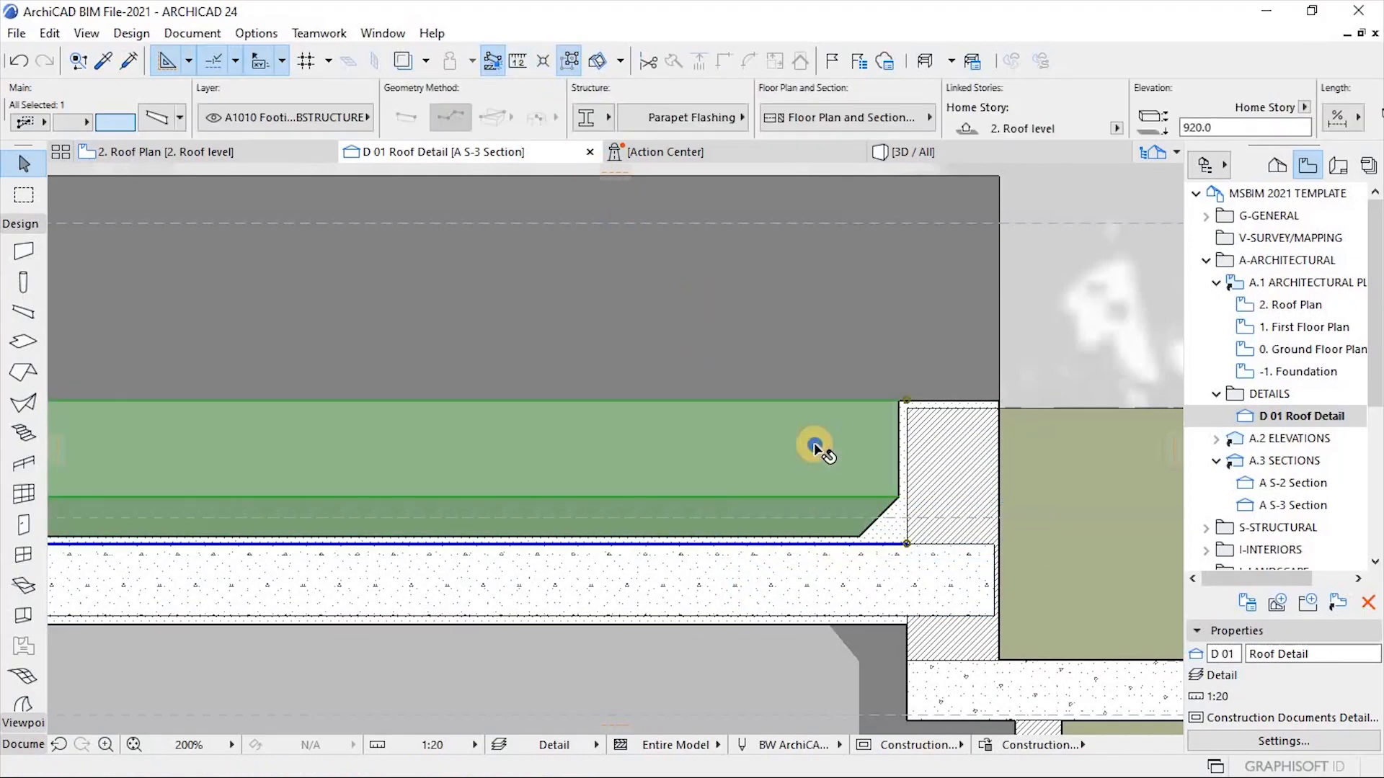
{"action": "right_click", "coordinate": [814, 442]}
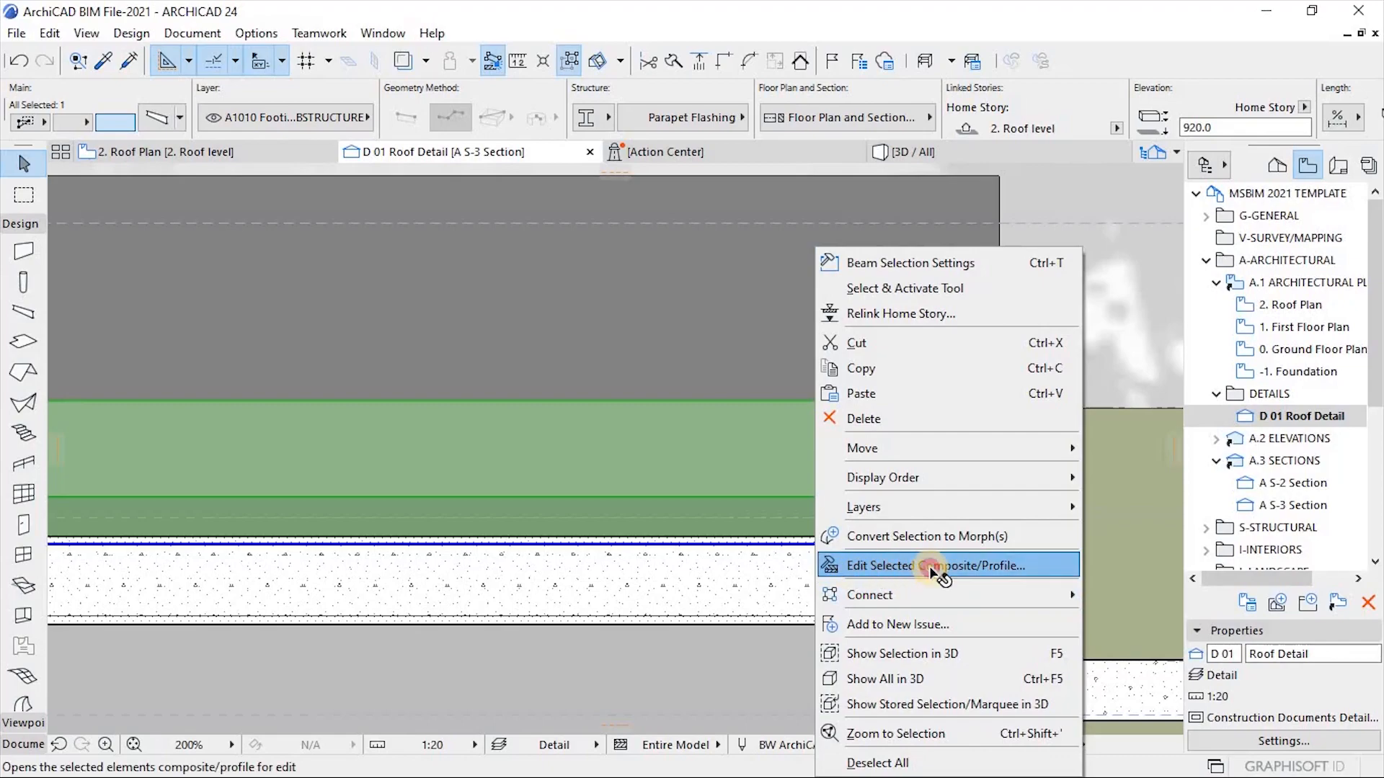
{"action": "left_click", "coordinate": [905, 567]}
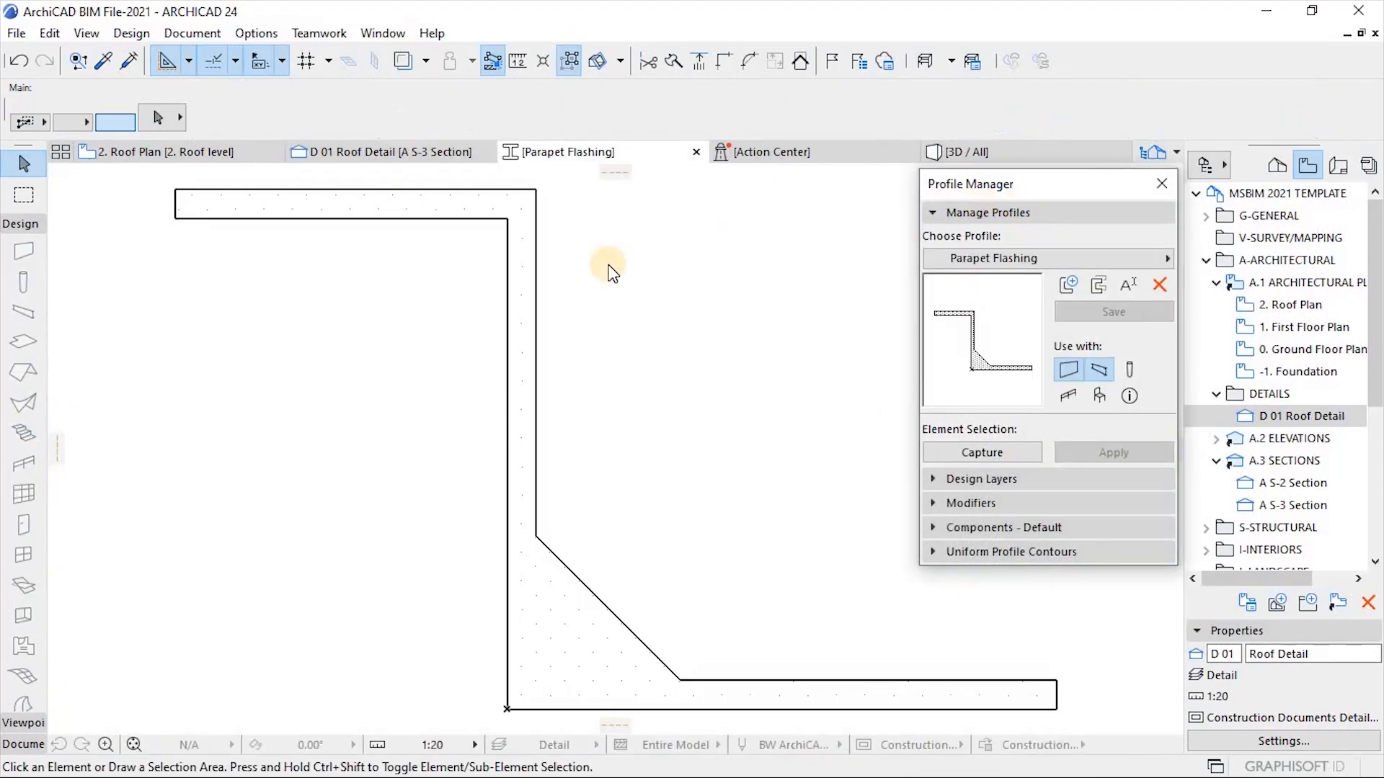
Raise the outer top corner of the flashing profile vertically by about 19 mm to slope its top face, and save the profile.
{"action": "scroll", "coordinate": [574, 511], "scroll_direction": "down", "scroll_amount": 3}
{"action": "scroll", "coordinate": [429, 285], "scroll_direction": "up", "scroll_amount": 3}
{"action": "left_click", "coordinate": [462, 368]}
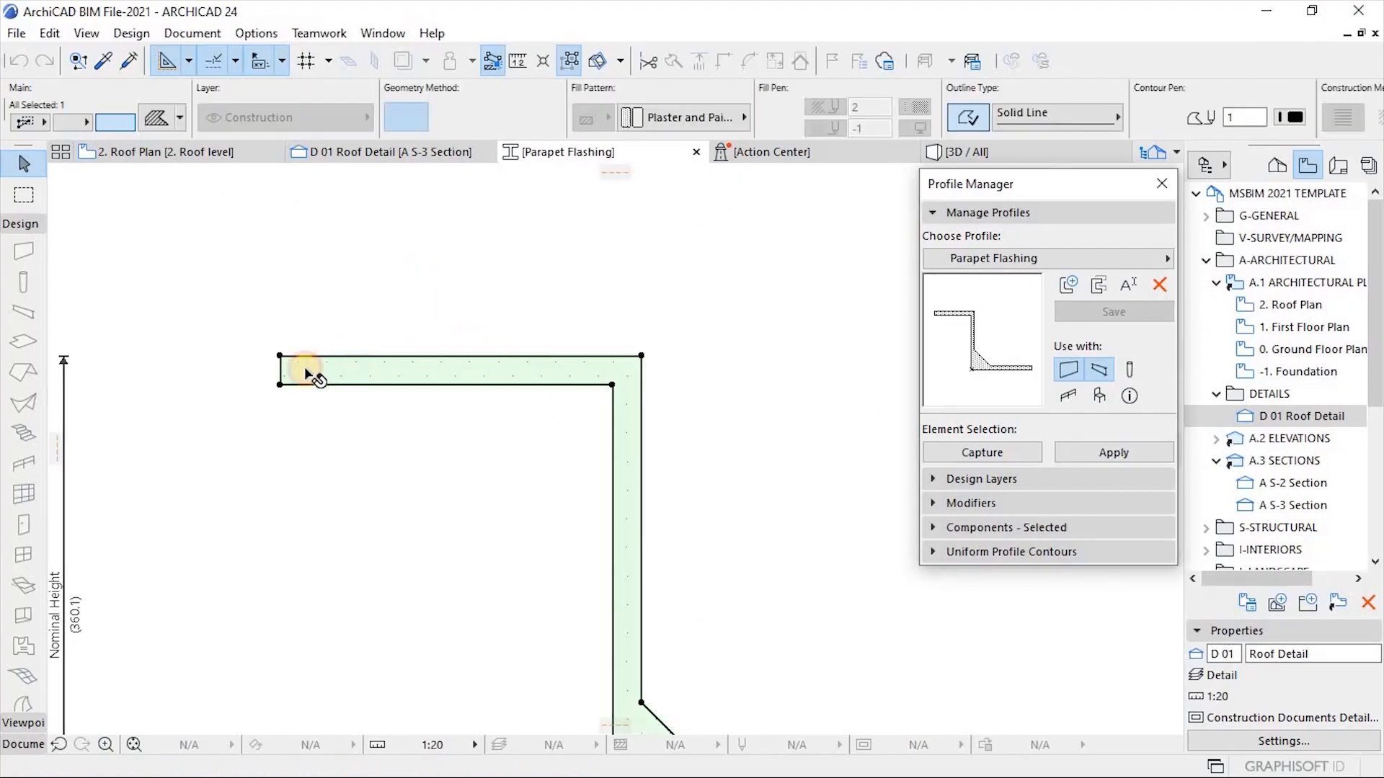
{"action": "scroll", "coordinate": [285, 317], "scroll_direction": "up", "scroll_amount": 1}
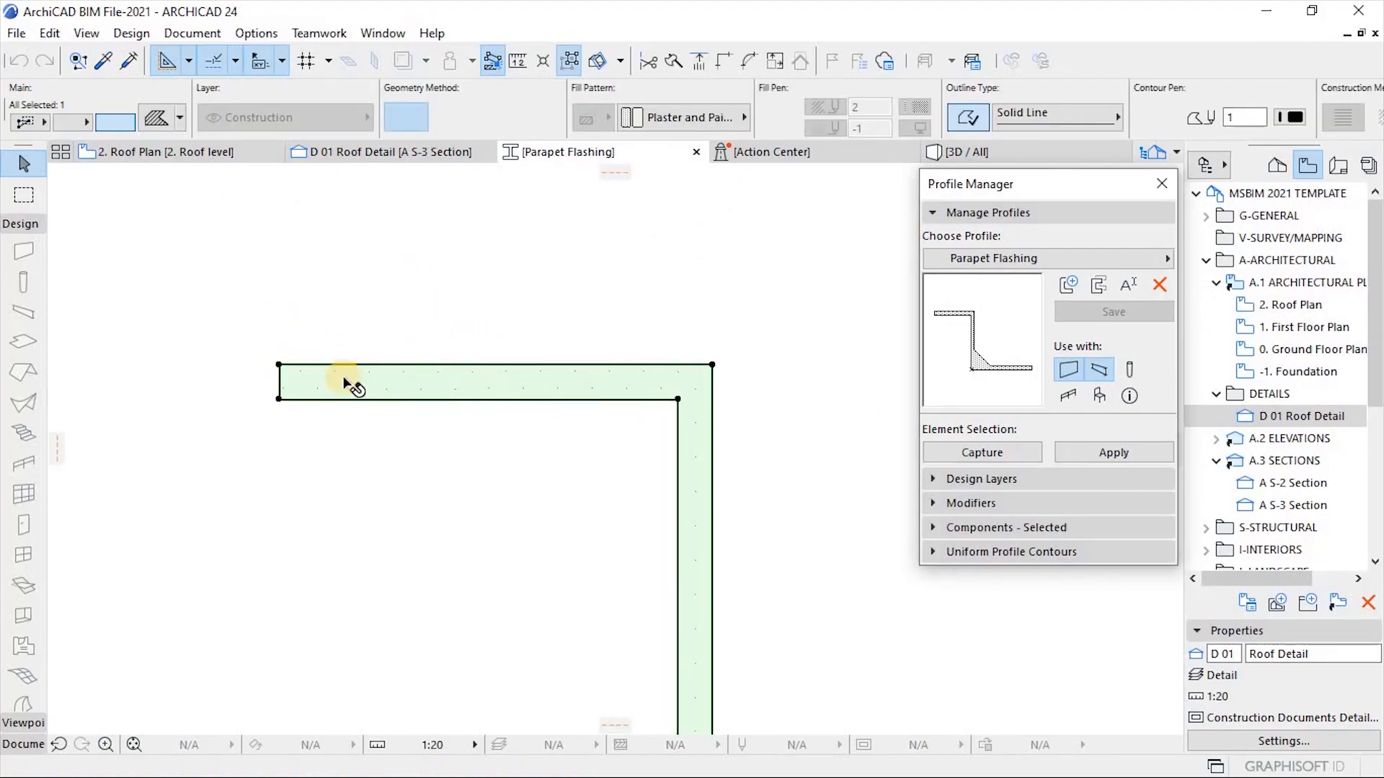
{"action": "left_click", "coordinate": [280, 366]}
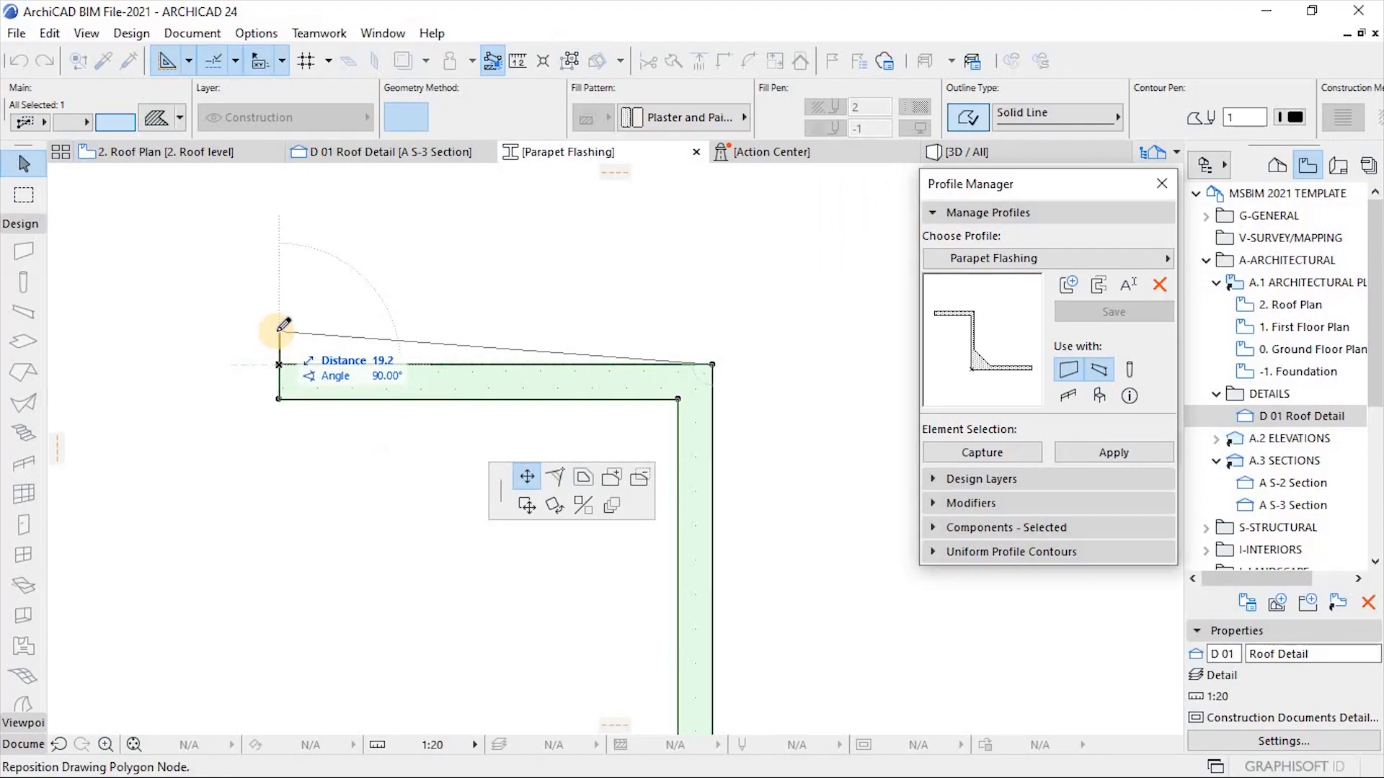
{"action": "left_click", "coordinate": [279, 332]}
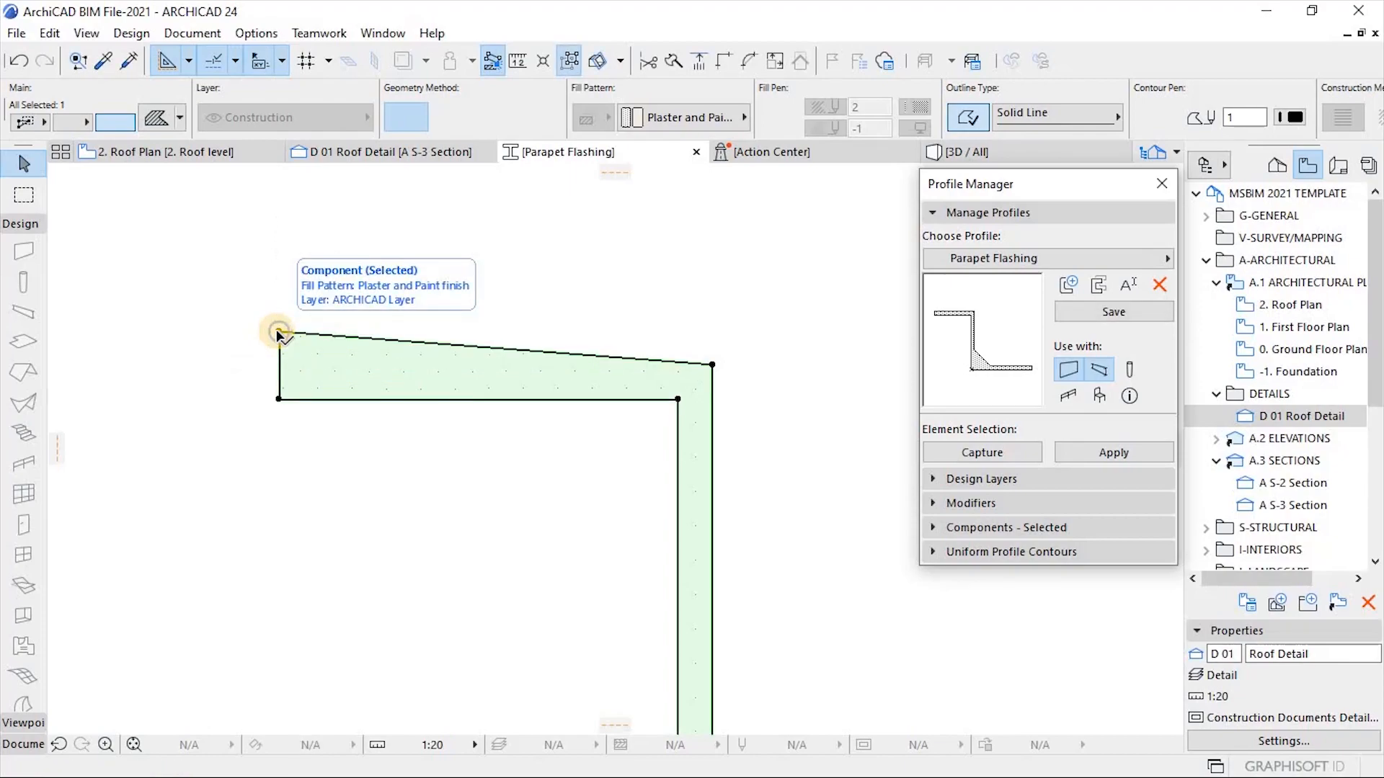
{"action": "scroll", "coordinate": [649, 396], "scroll_direction": "down", "scroll_amount": 2}
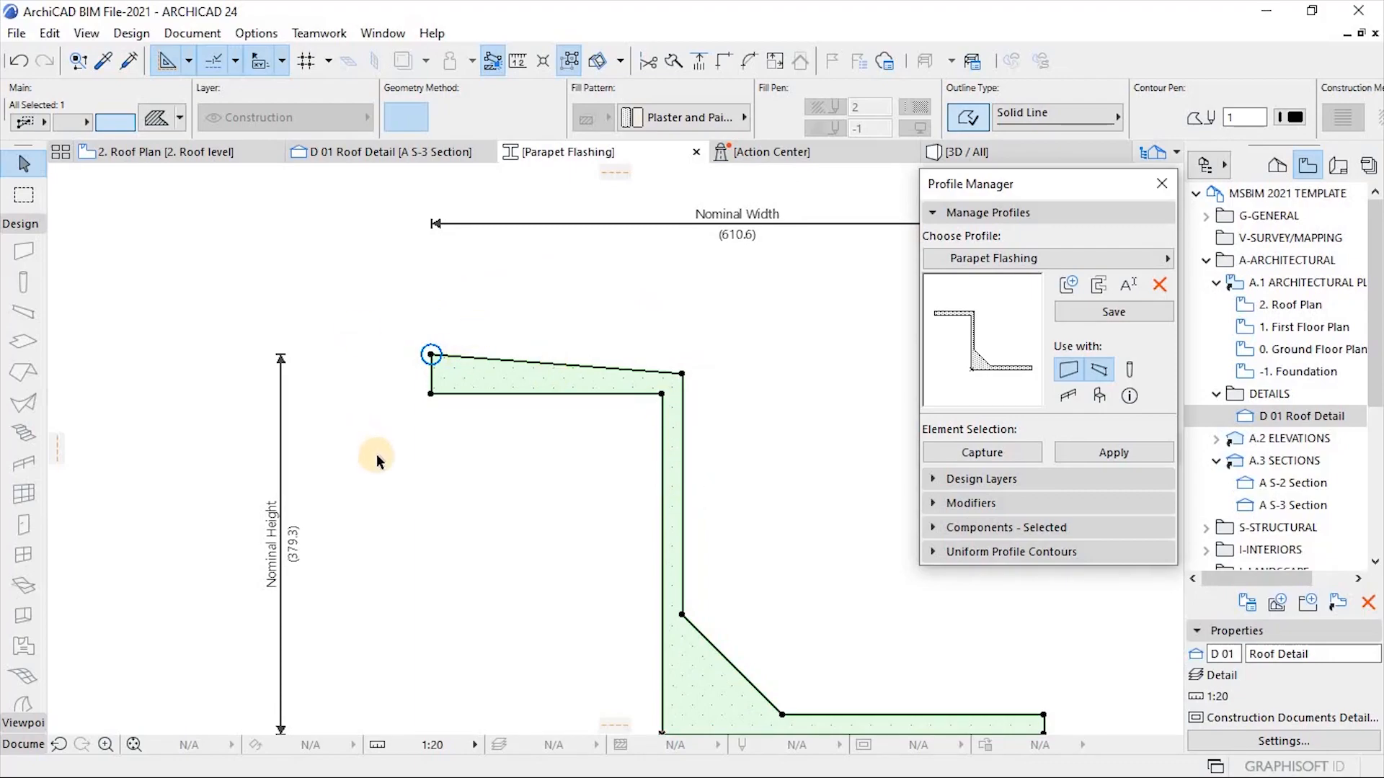
{"action": "left_click", "coordinate": [1140, 317]}
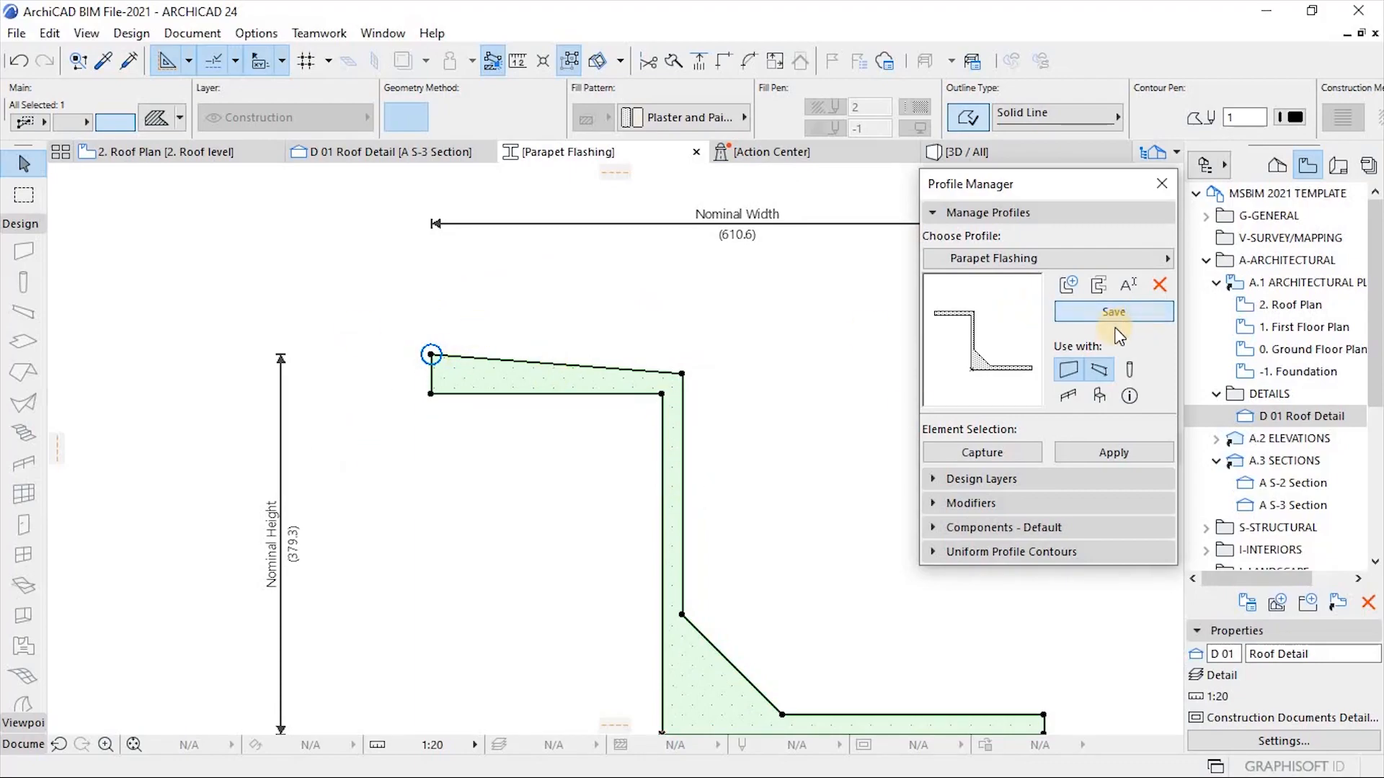
{"action": "left_click", "coordinate": [811, 428]}
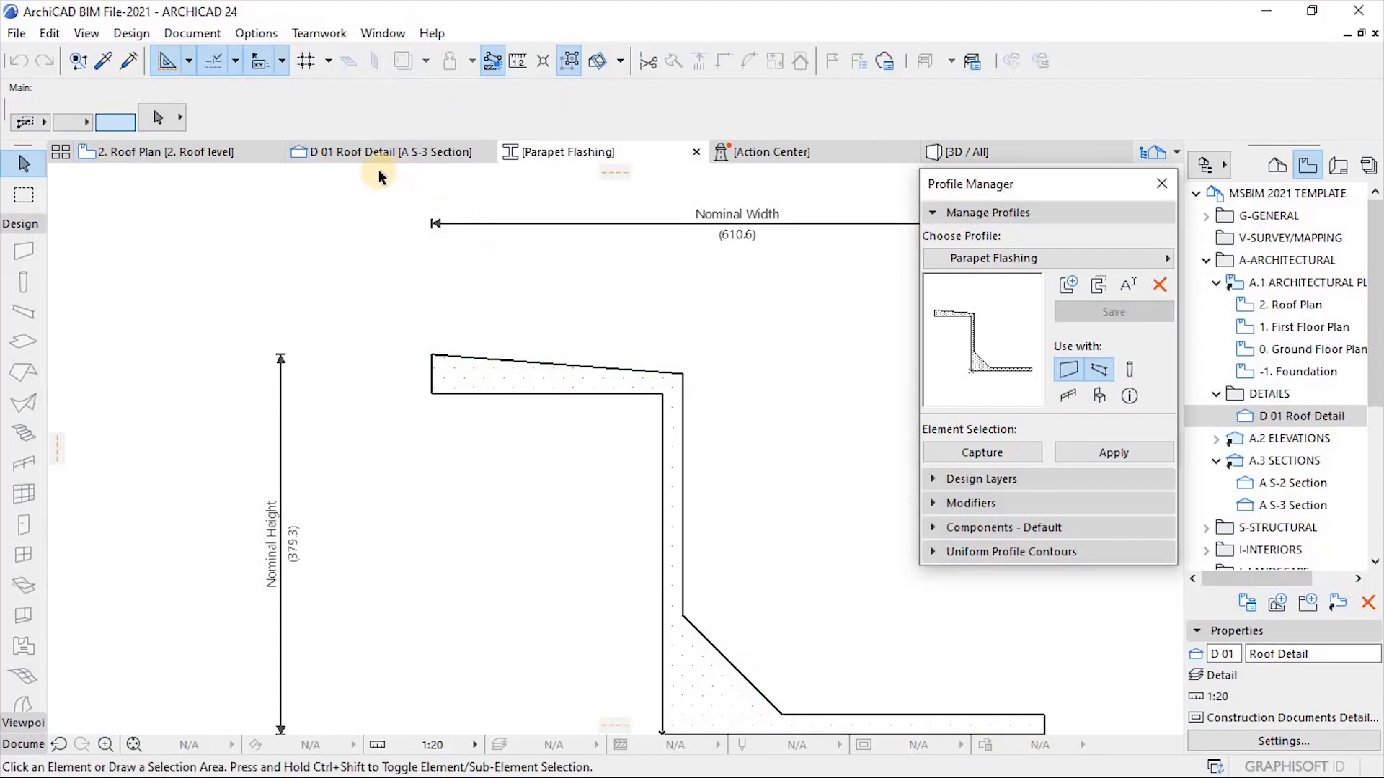
Return to the D 01 Roof Detail view and check the sloped flashing on top of the parapet wall.
{"action": "left_click", "coordinate": [352, 149]}
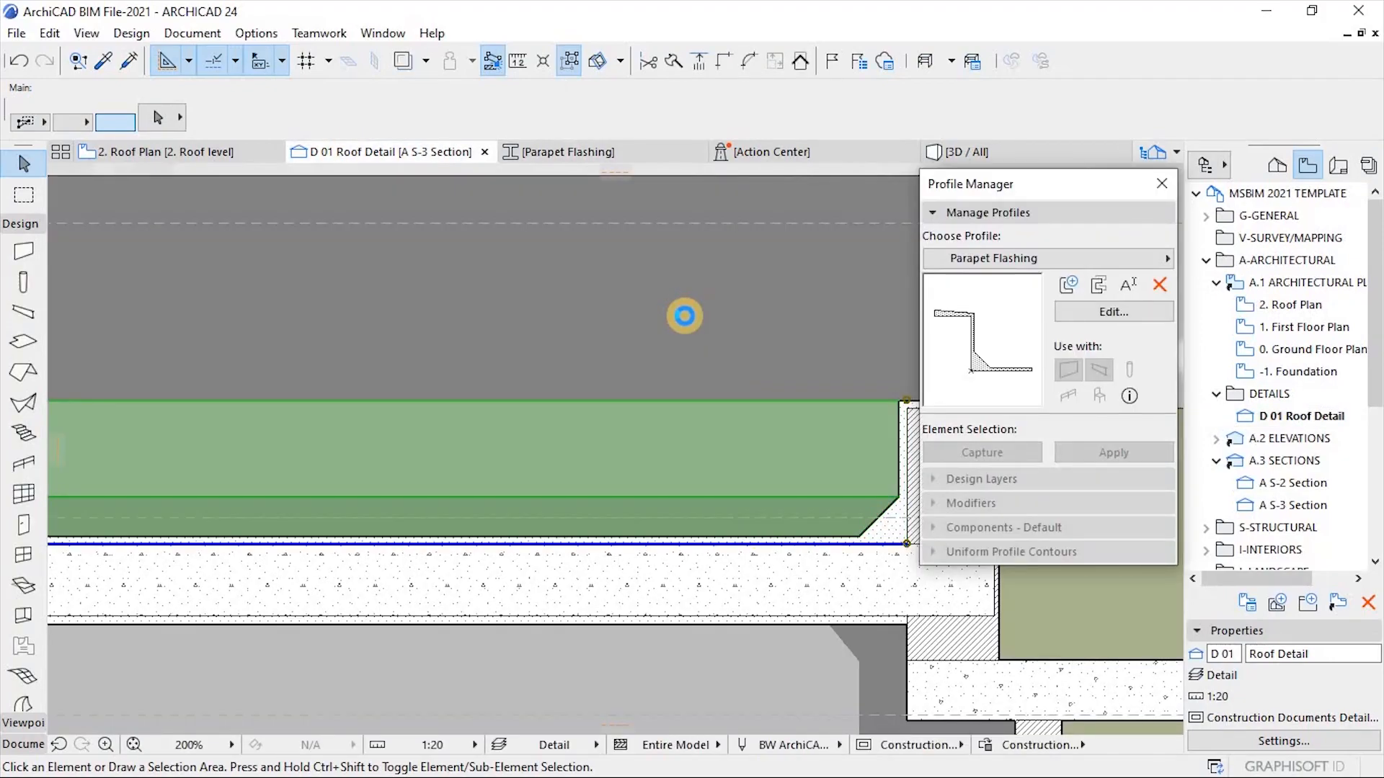
{"action": "left_click", "coordinate": [684, 315]}
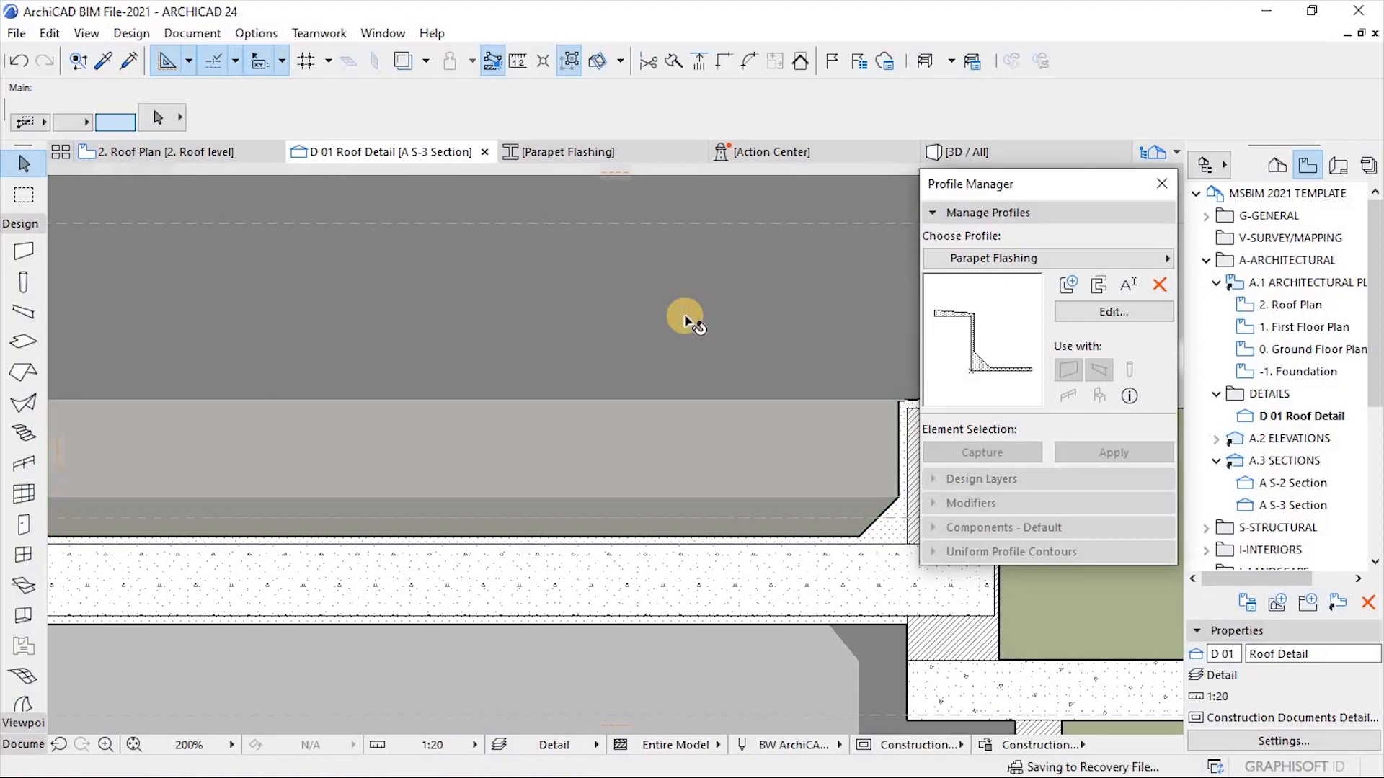
{"action": "scroll", "coordinate": [643, 361], "scroll_direction": "down", "scroll_amount": 5}
{"action": "scroll", "coordinate": [831, 378], "scroll_direction": "up", "scroll_amount": 7}
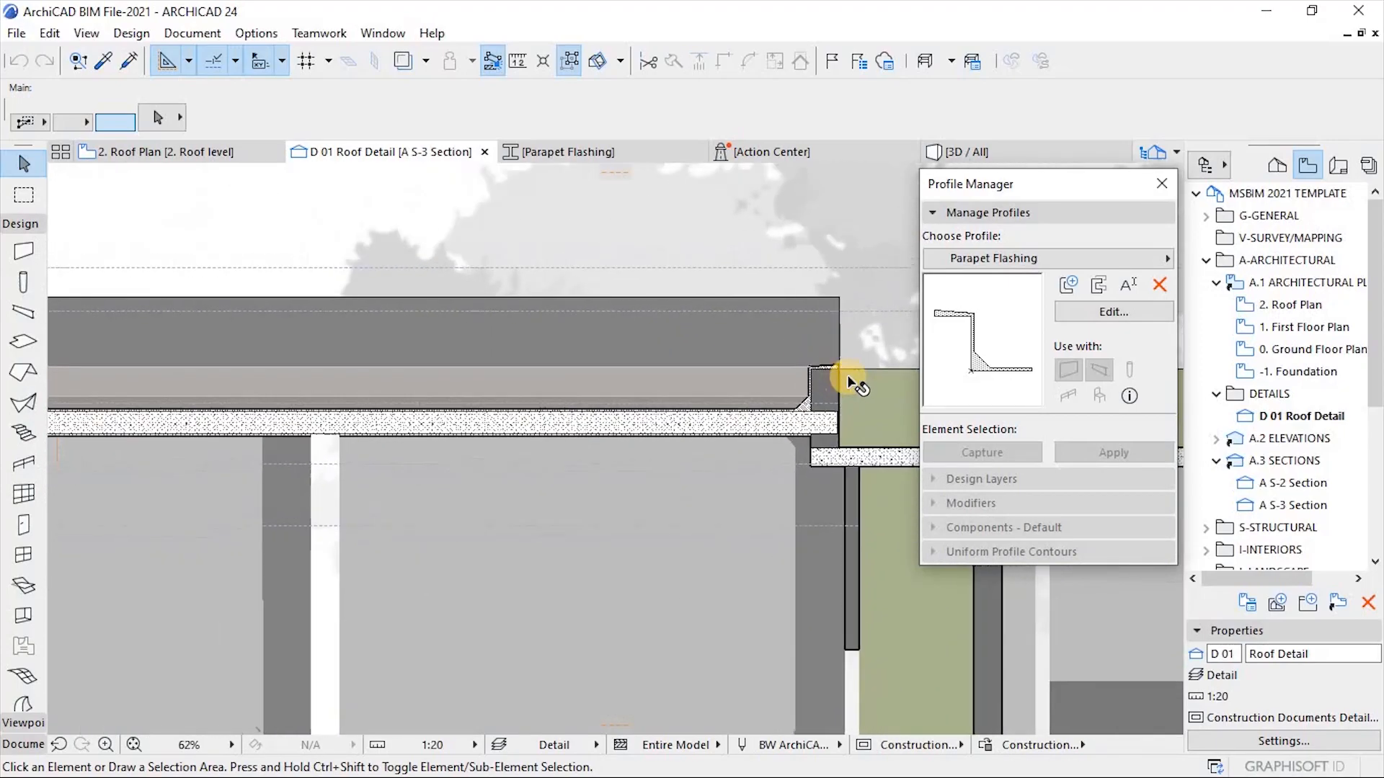
Move the collapsed Profile Manager aside and inspect the sloped parapet flashing at both ends of the roof slab.
{"action": "scroll", "coordinate": [651, 270], "scroll_direction": "down", "scroll_amount": 2}
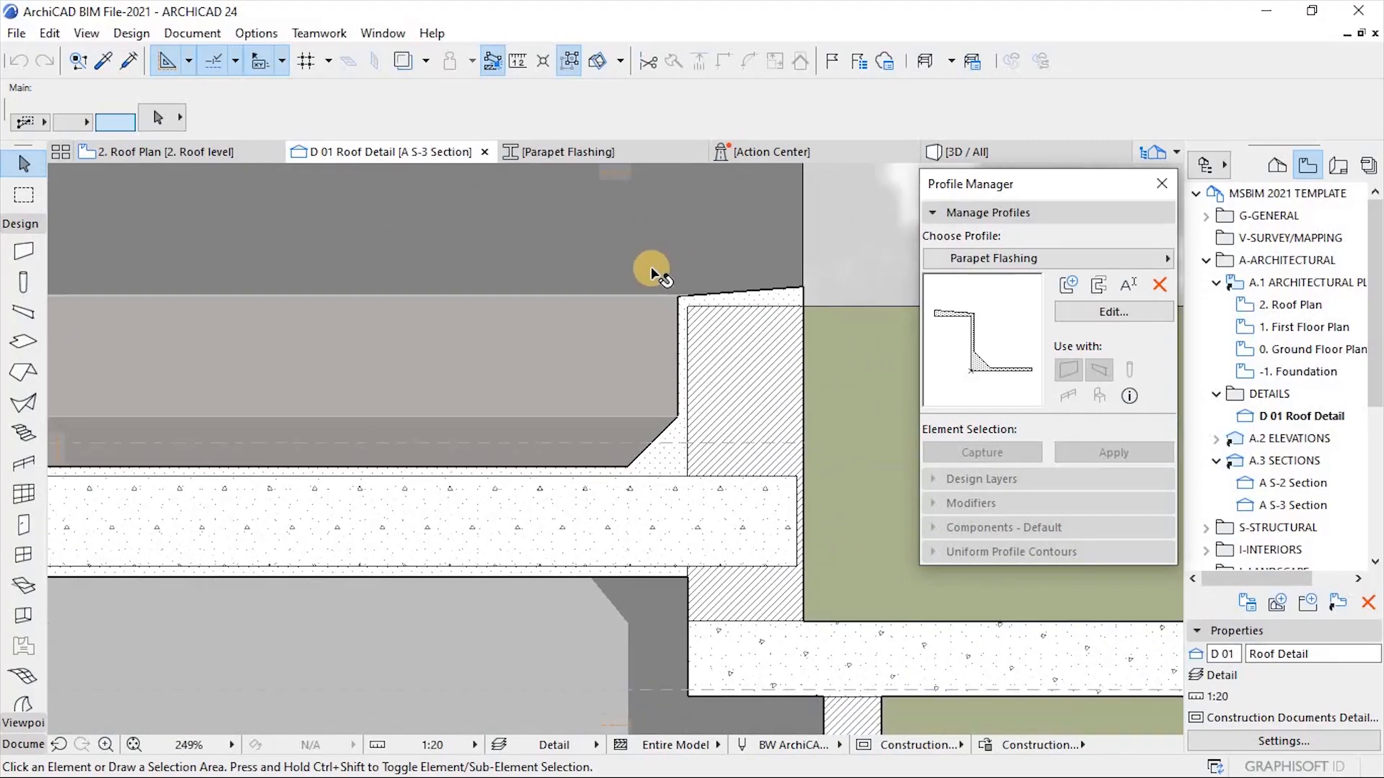
{"action": "scroll", "coordinate": [791, 384], "scroll_direction": "up", "scroll_amount": 2}
{"action": "left_click", "coordinate": [1001, 212]}
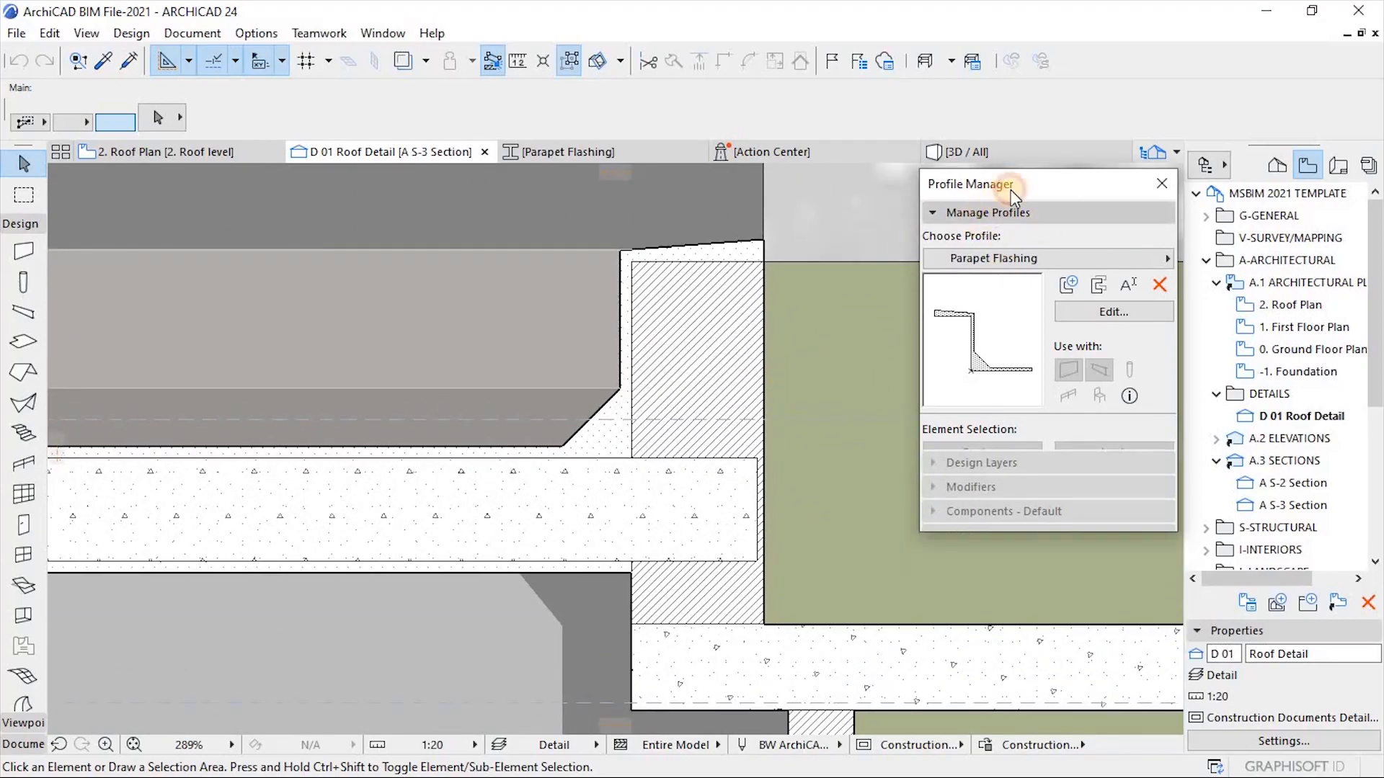
{"action": "left_click_drag", "start_coordinate": [1148, 185], "coordinate": [1300, 178]}
{"action": "scroll", "coordinate": [1084, 451], "scroll_direction": "down", "scroll_amount": 4}
{"action": "scroll", "coordinate": [1077, 444], "scroll_direction": "down", "scroll_amount": 3}
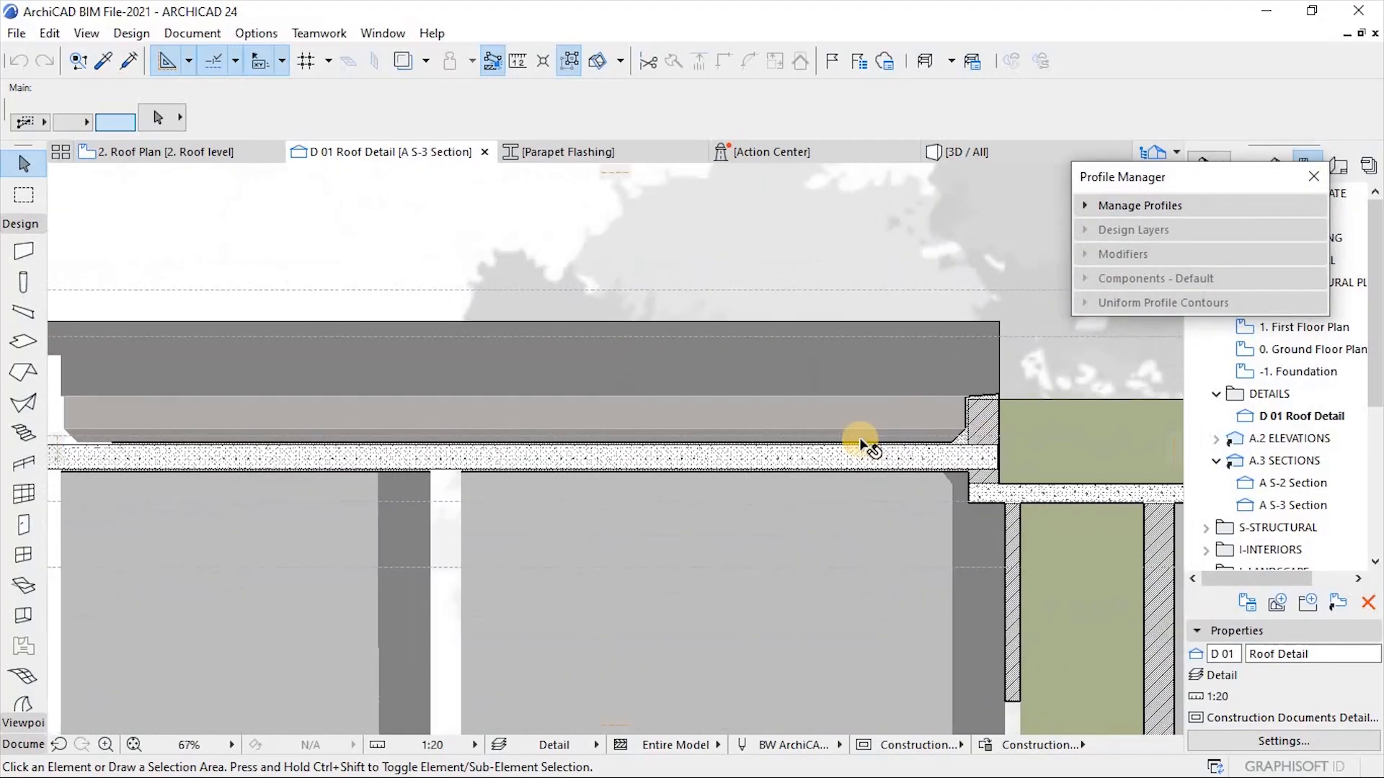
{"action": "scroll", "coordinate": [1017, 426], "scroll_direction": "down", "scroll_amount": 2}
{"action": "scroll", "coordinate": [488, 426], "scroll_direction": "down", "scroll_amount": 3}
{"action": "scroll", "coordinate": [378, 425], "scroll_direction": "up", "scroll_amount": 6}
{"action": "scroll", "coordinate": [387, 442], "scroll_direction": "up", "scroll_amount": 4}
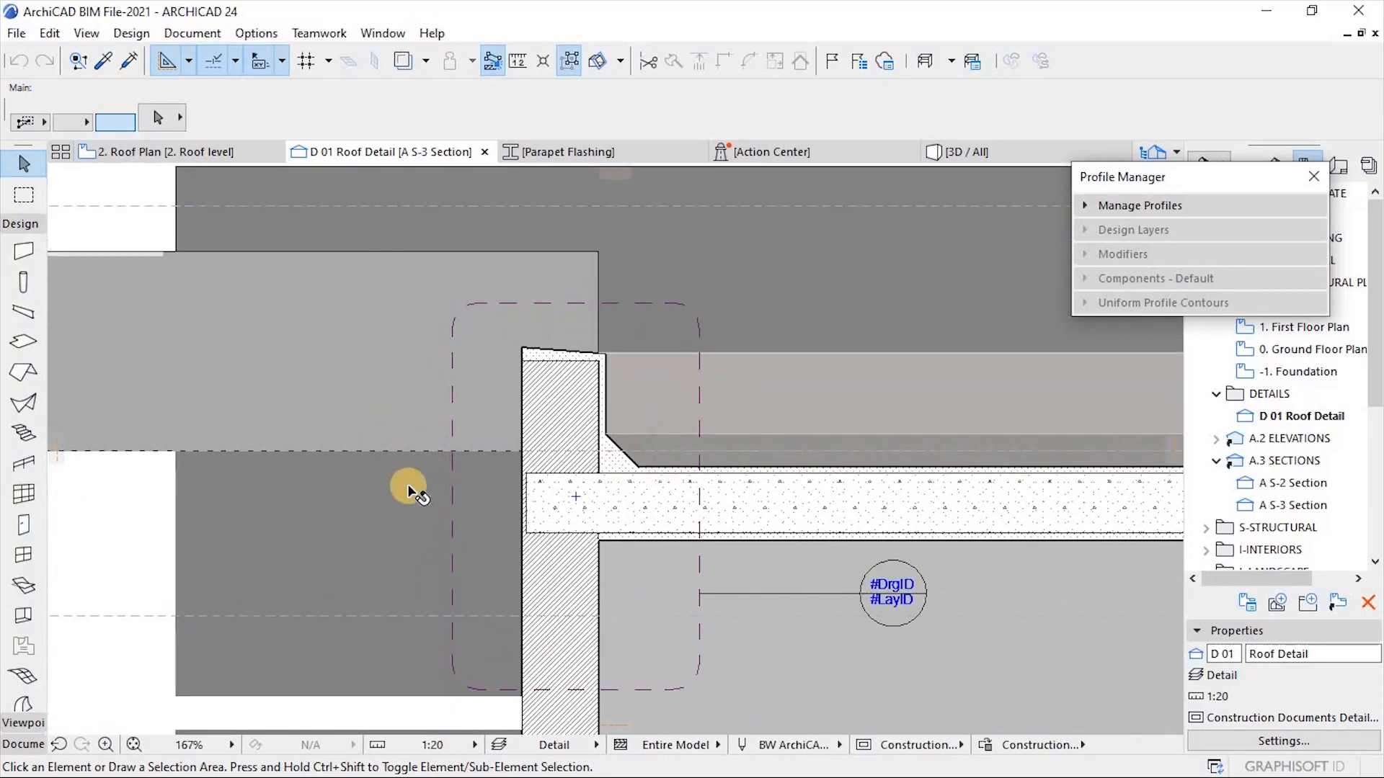
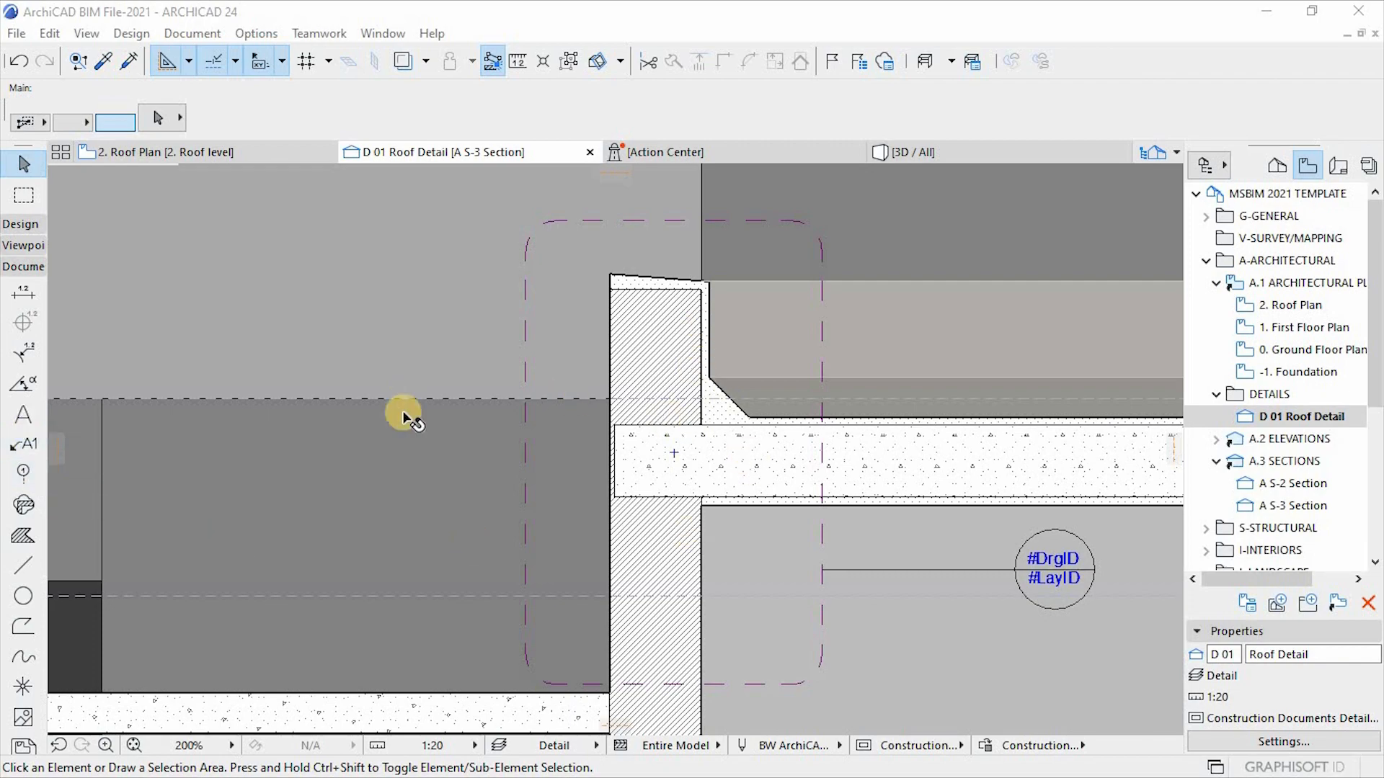
Set the Label tool's default type to Text / Autotext.
{"action": "left_click", "coordinate": [24, 444]}
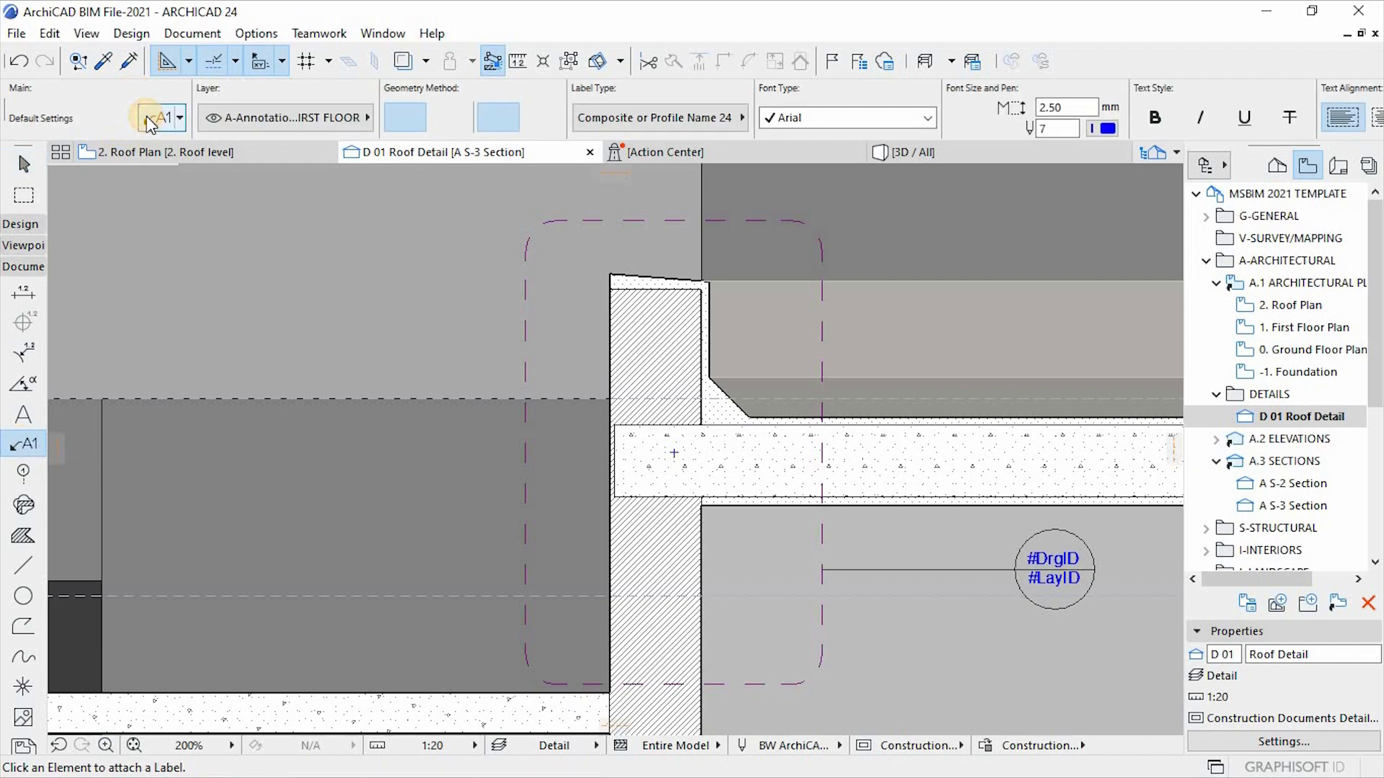
{"action": "left_click", "coordinate": [149, 120]}
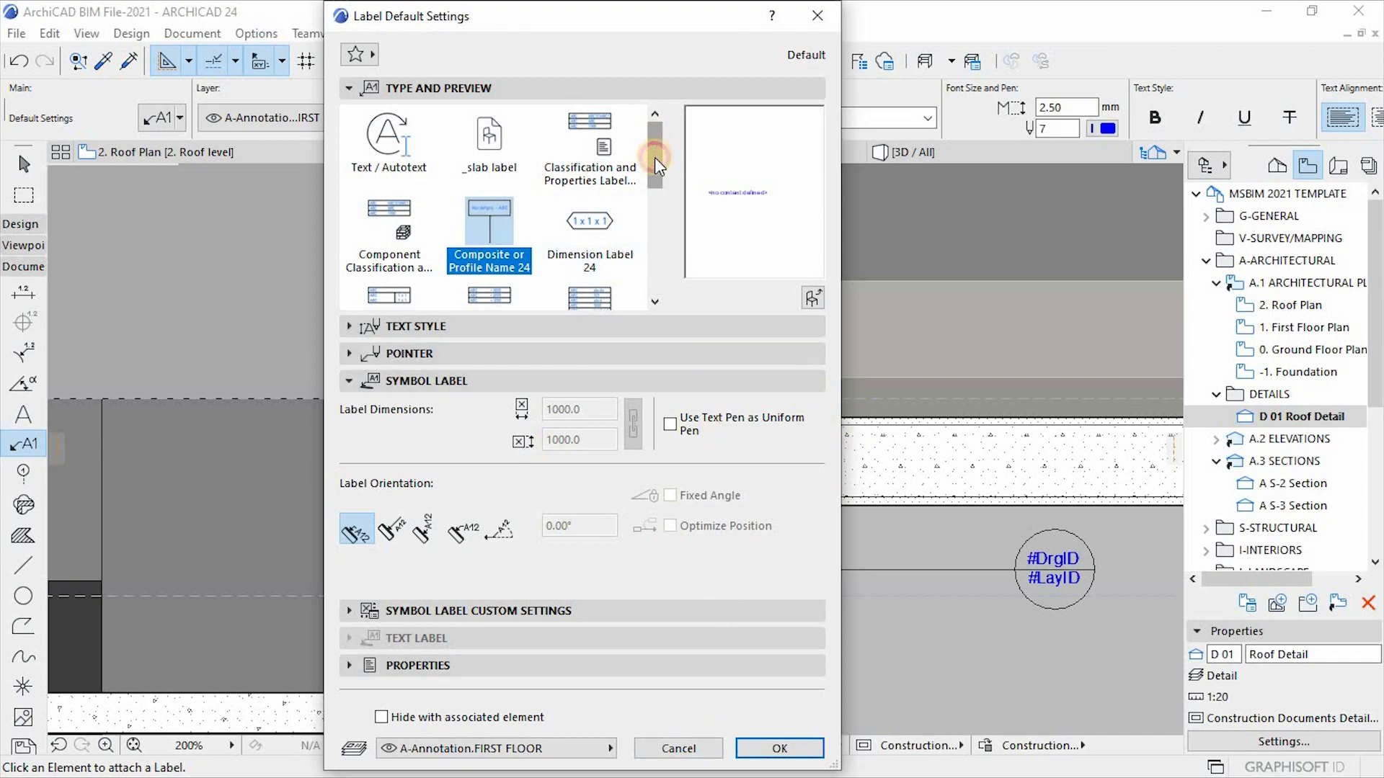
{"action": "scroll", "coordinate": [654, 157], "scroll_direction": "down", "scroll_amount": 5}
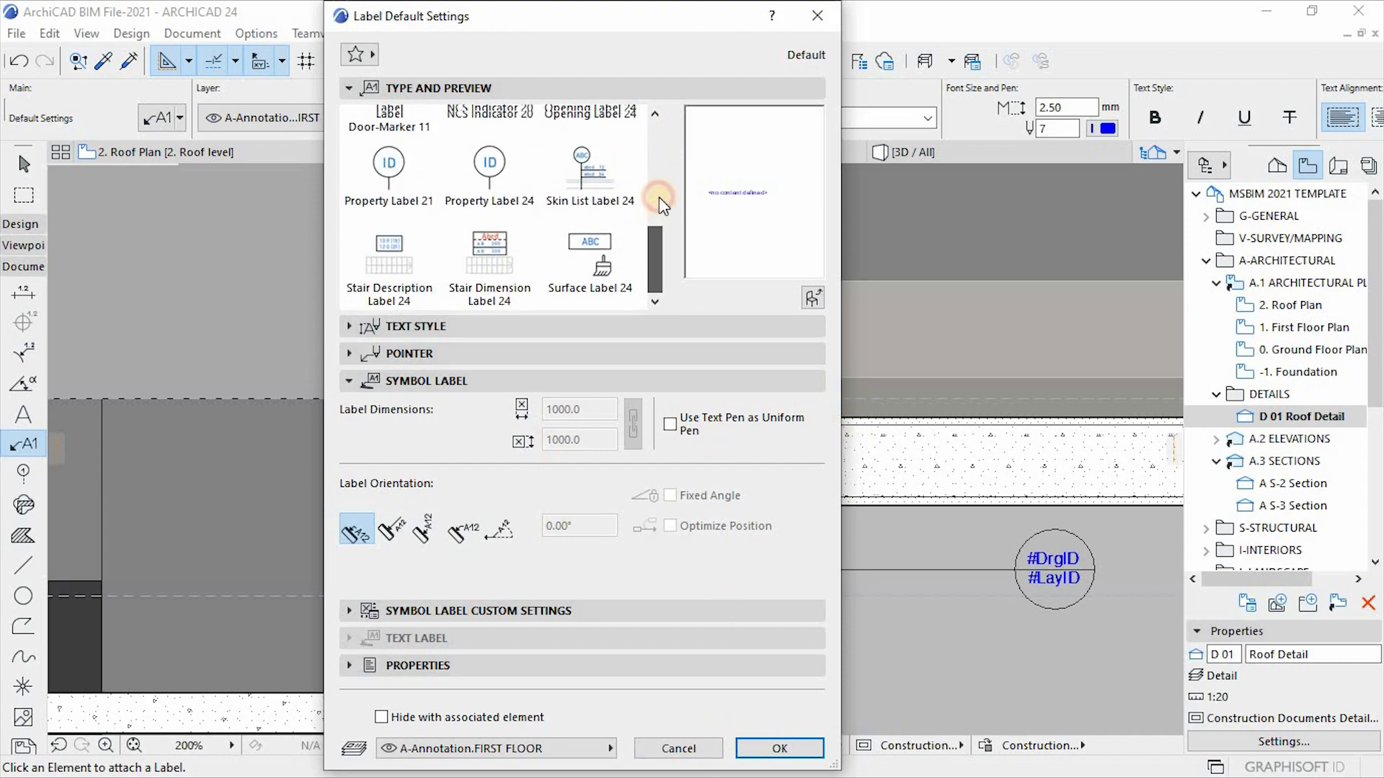
{"action": "left_click_drag", "start_coordinate": [659, 197], "coordinate": [657, 136]}
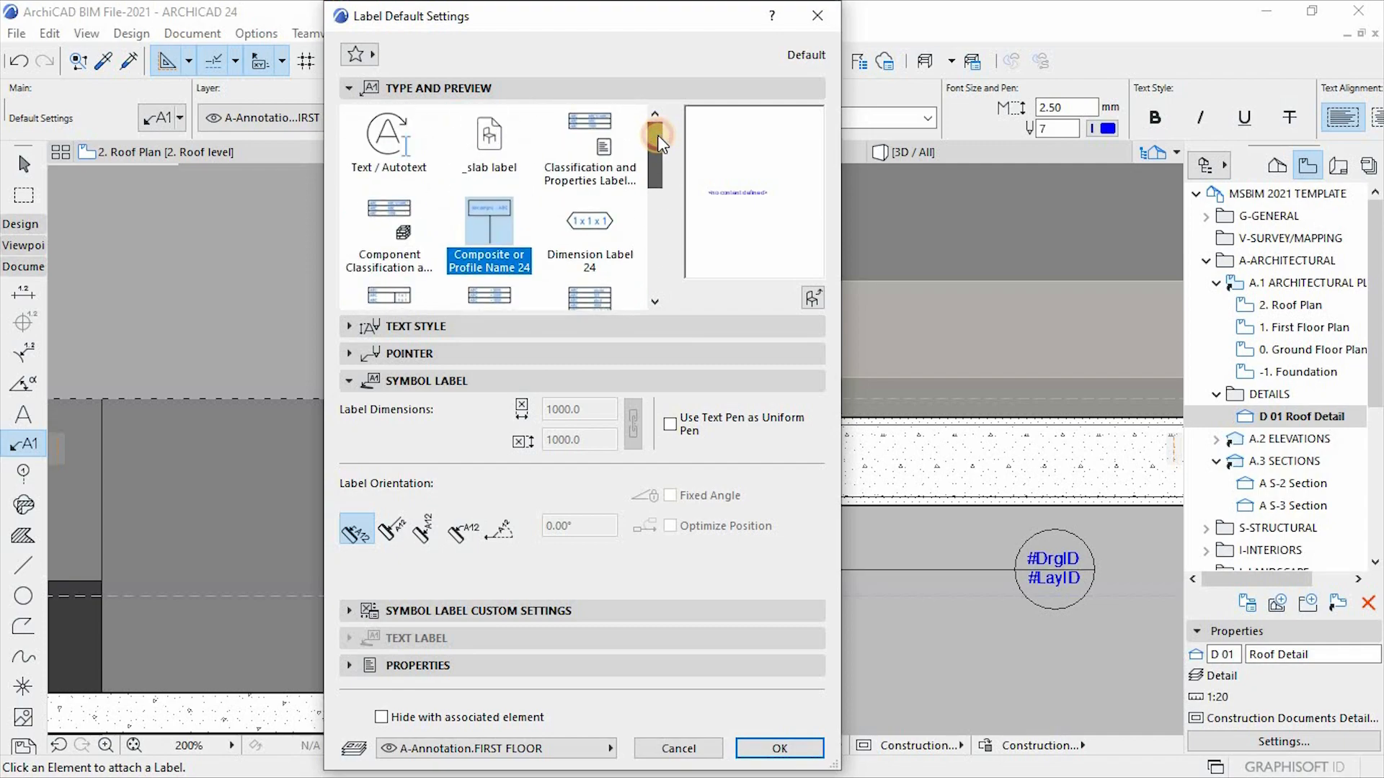
{"action": "left_click", "coordinate": [389, 166]}
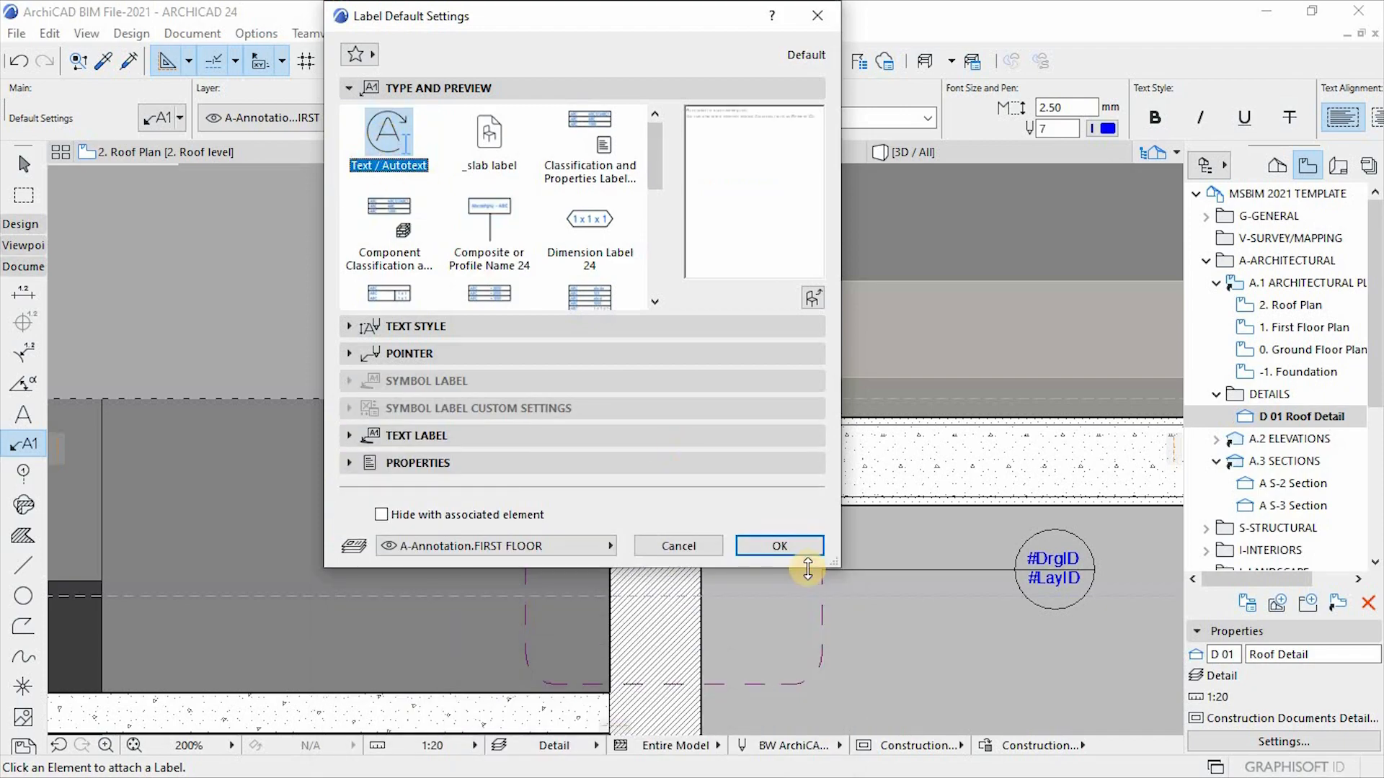
{"action": "left_click", "coordinate": [780, 546]}
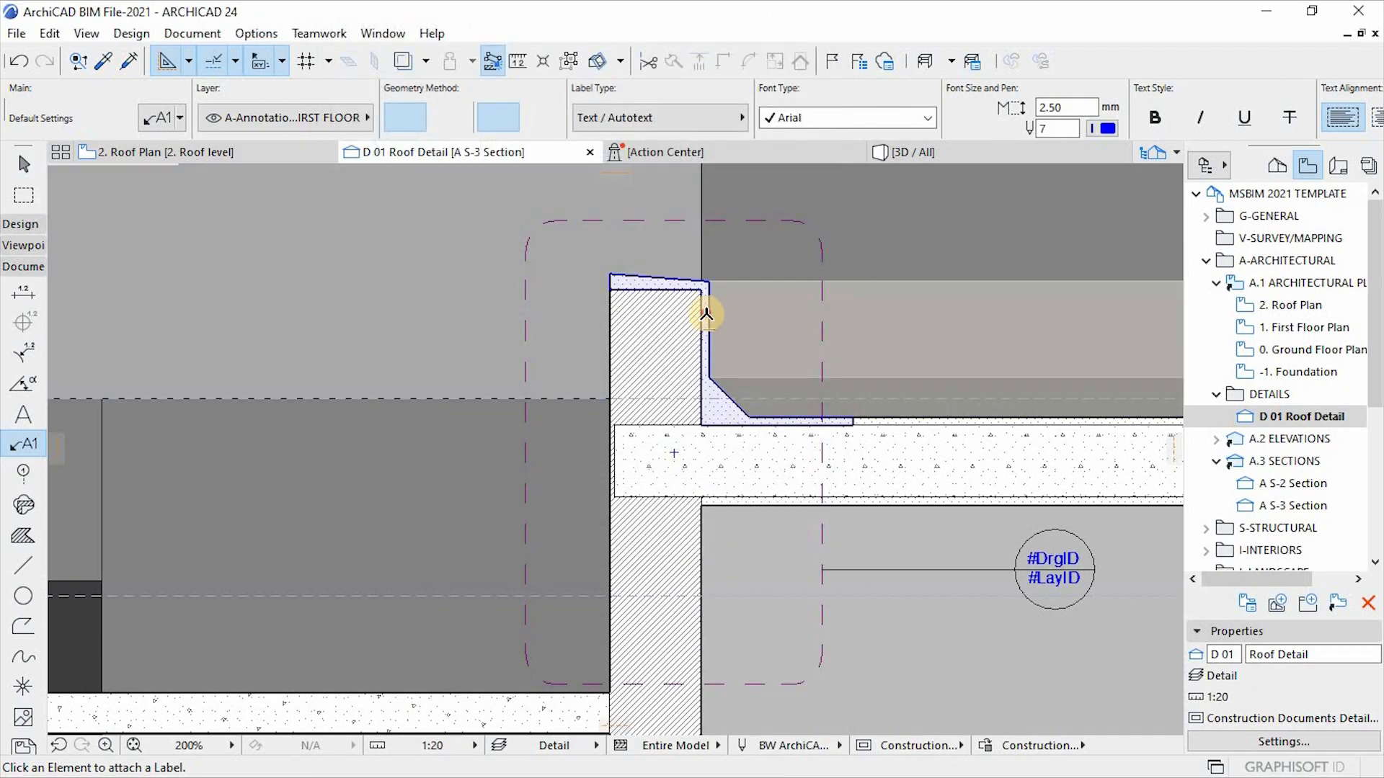
Attach a text label reading "Parapet flashing" to the vertical part of the parapet flashing.
{"action": "left_click", "coordinate": [706, 314]}
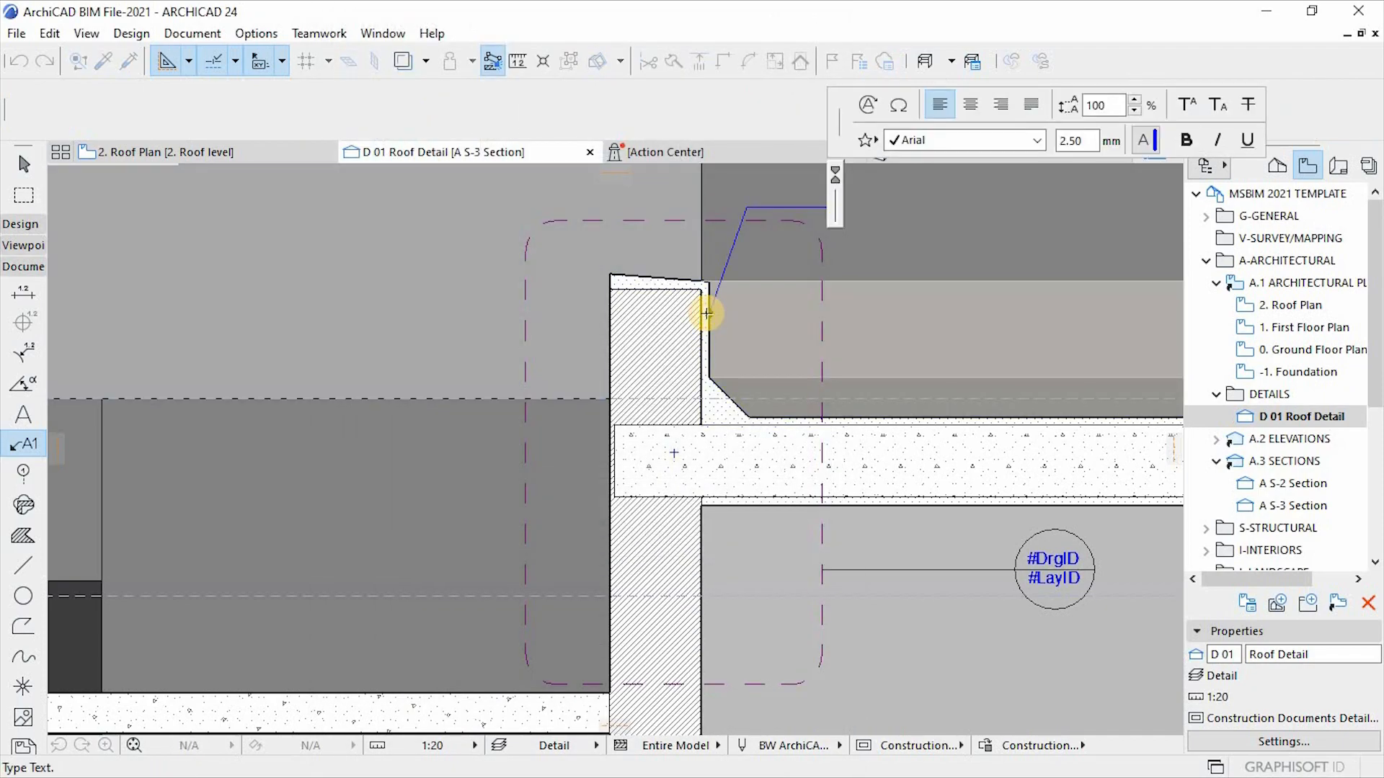
{"action": "type", "text": "Parap"}
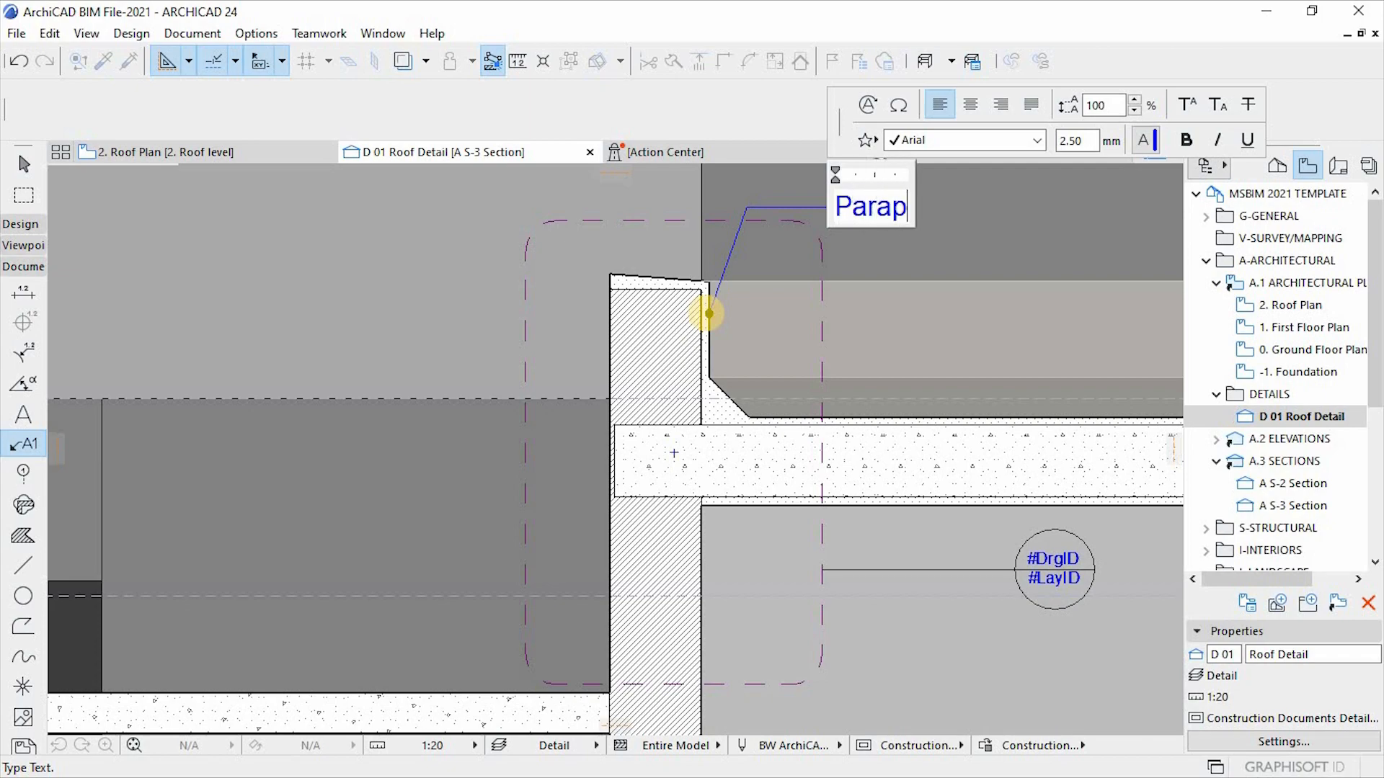
{"action": "type", "text": "et fl"}
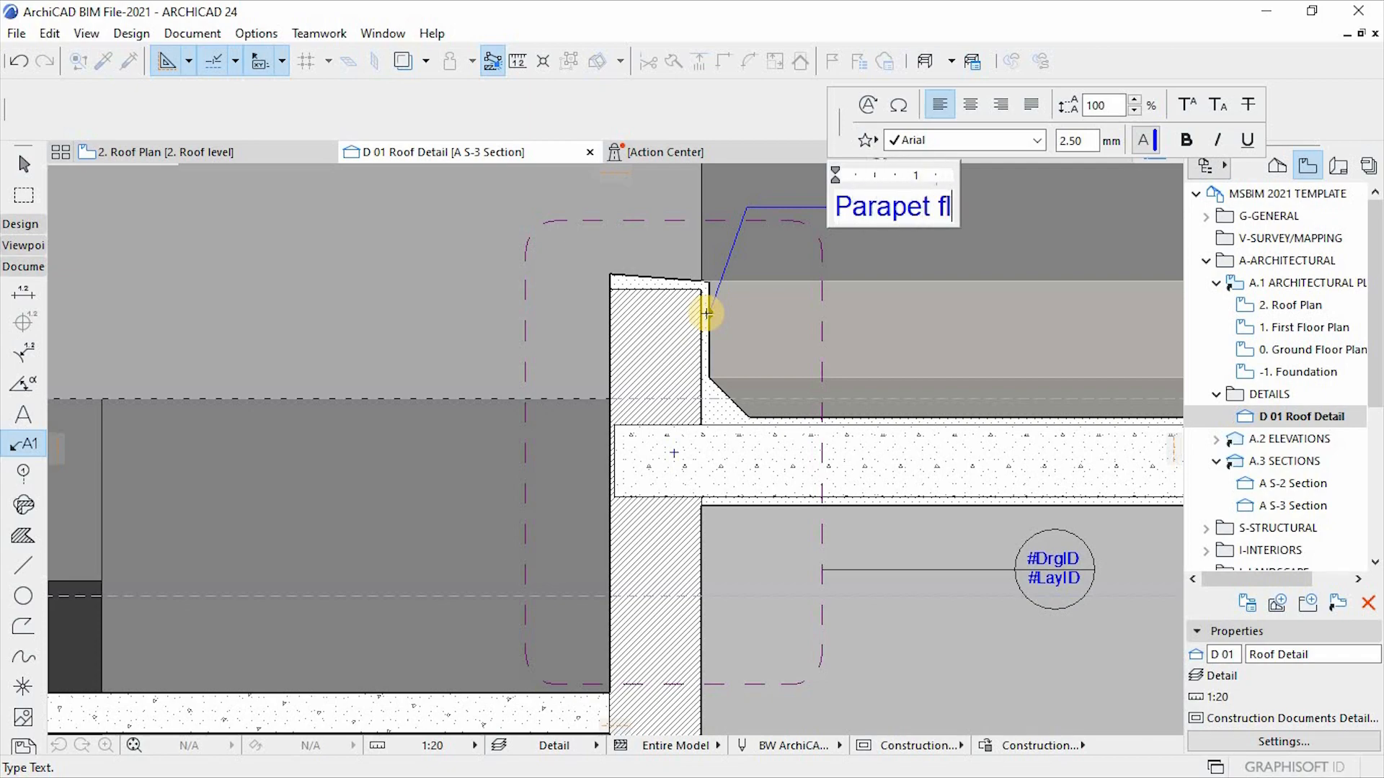
{"action": "type", "text": "ashing"}
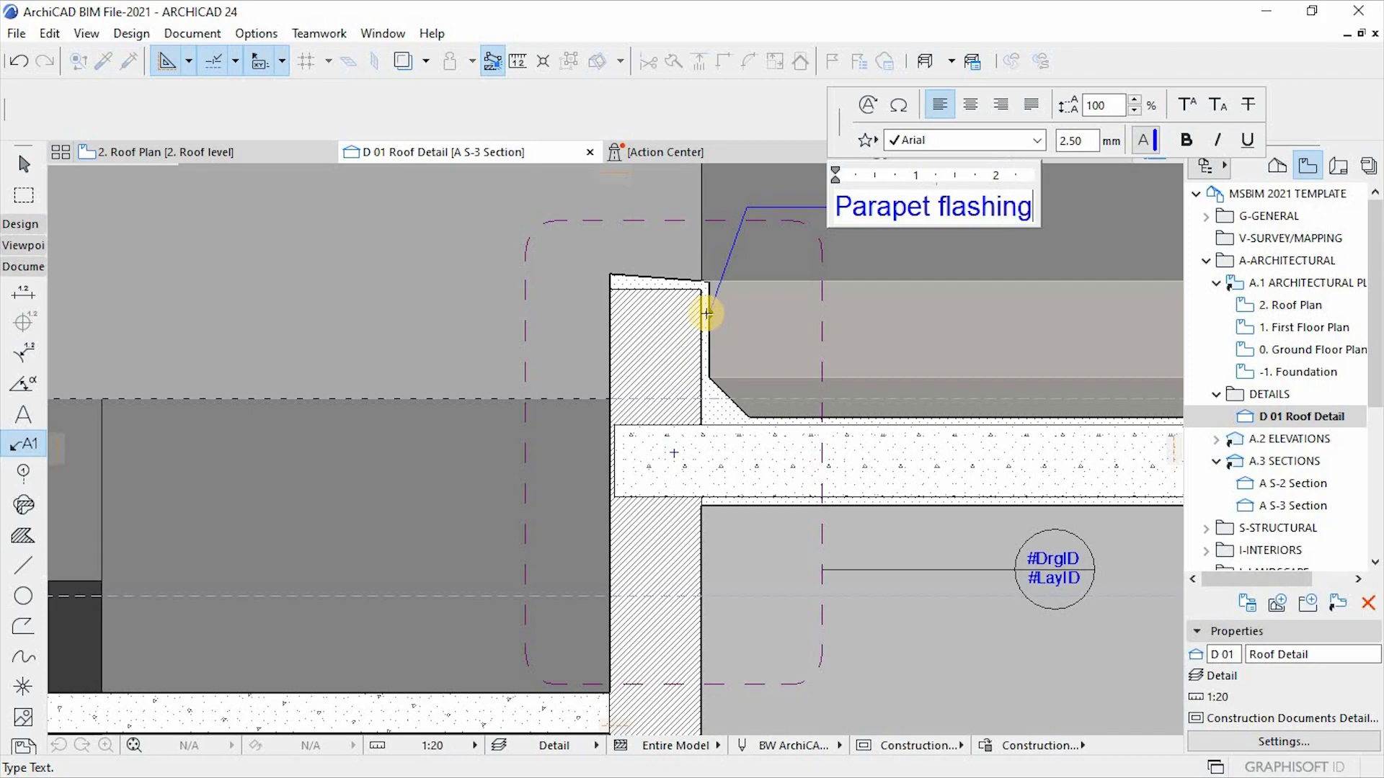
{"action": "left_click", "coordinate": [854, 325]}
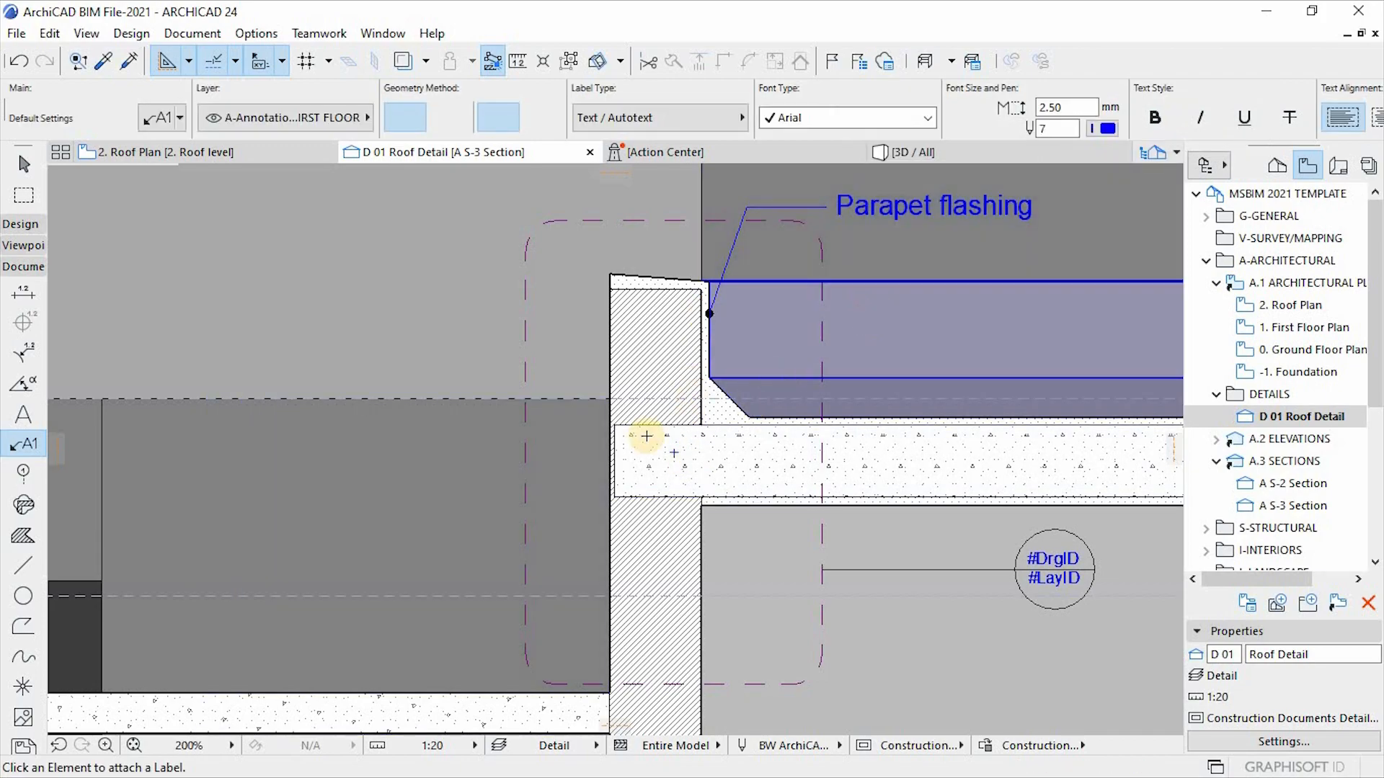
Change the default label type to Classification and Properties Label 24 and attach one to the sloped foot of the parapet flashing.
{"action": "scroll", "coordinate": [646, 438], "scroll_direction": "down", "scroll_amount": 1}
{"action": "scroll", "coordinate": [999, 204], "scroll_direction": "up", "scroll_amount": 1}
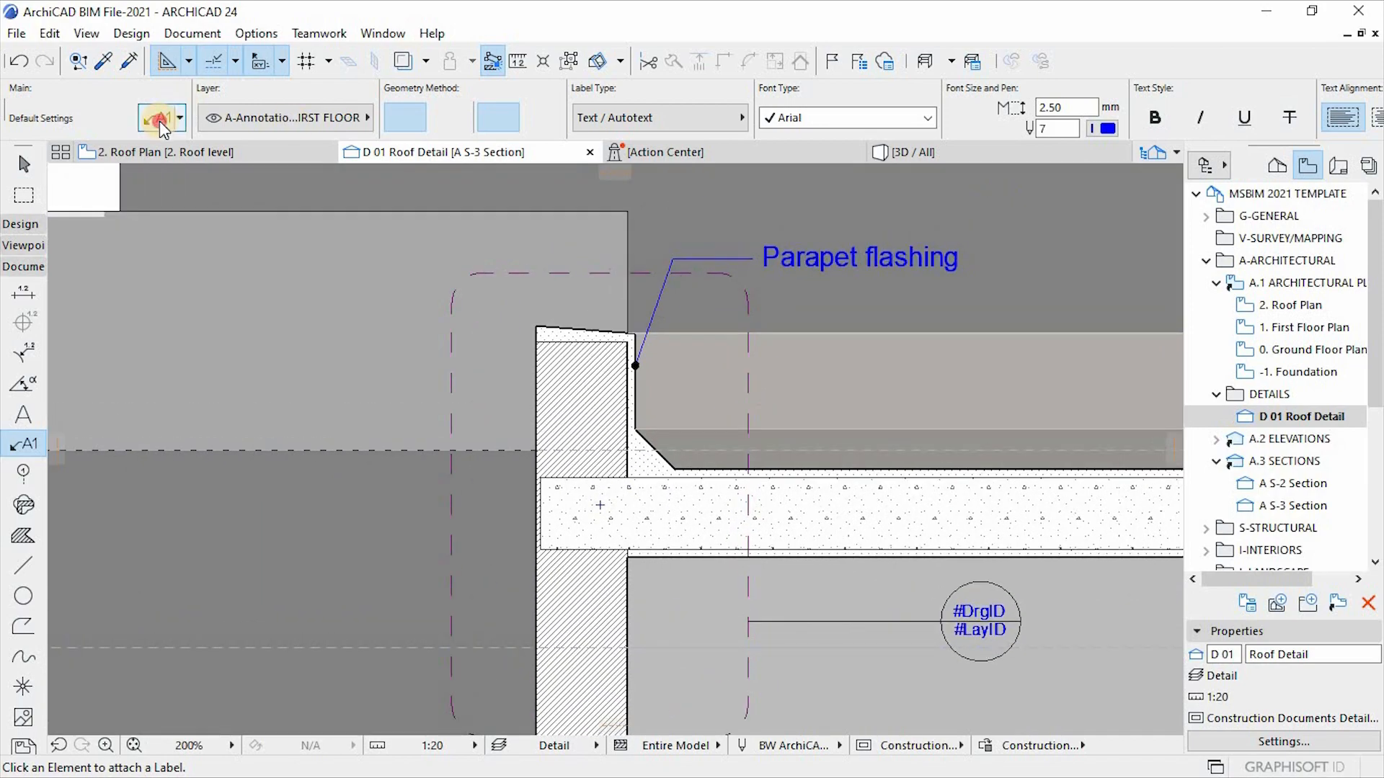
{"action": "left_click", "coordinate": [162, 125]}
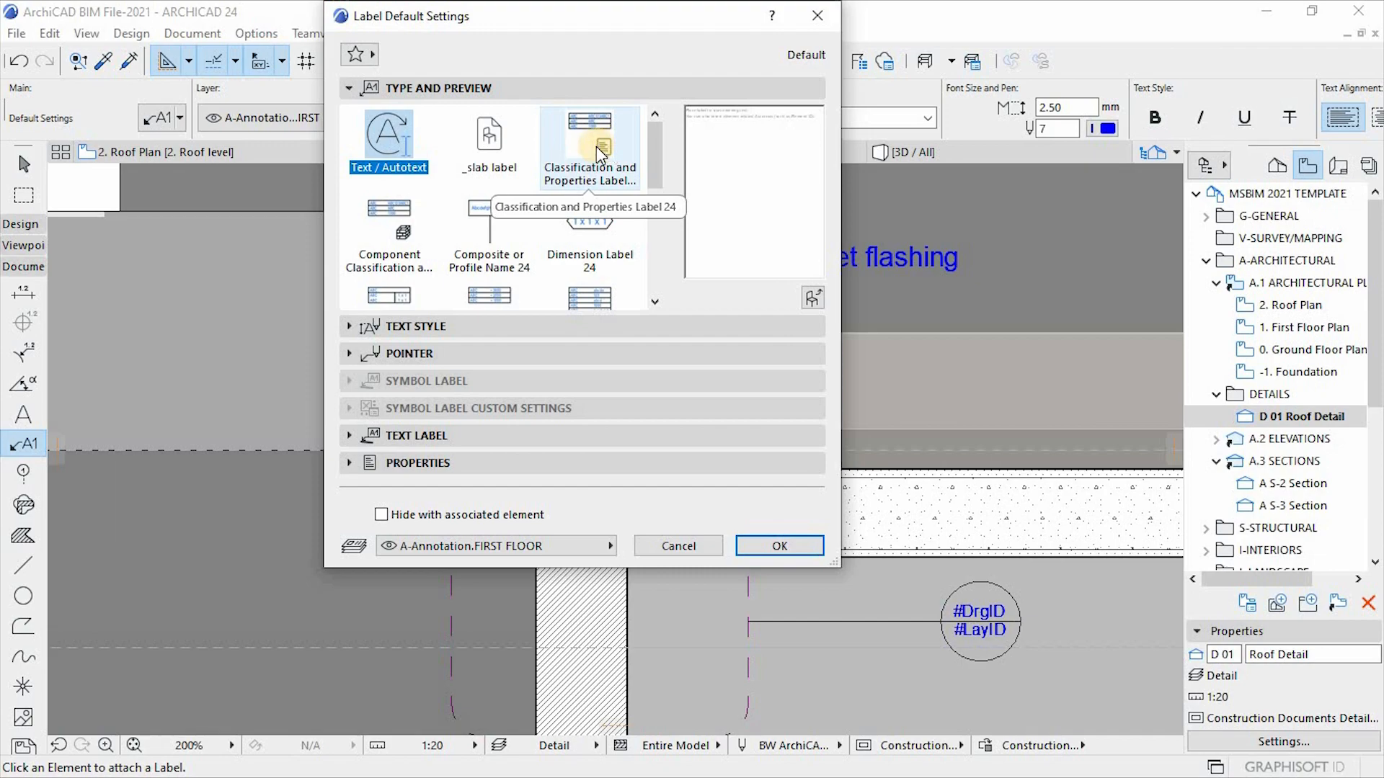
{"action": "left_click", "coordinate": [595, 146]}
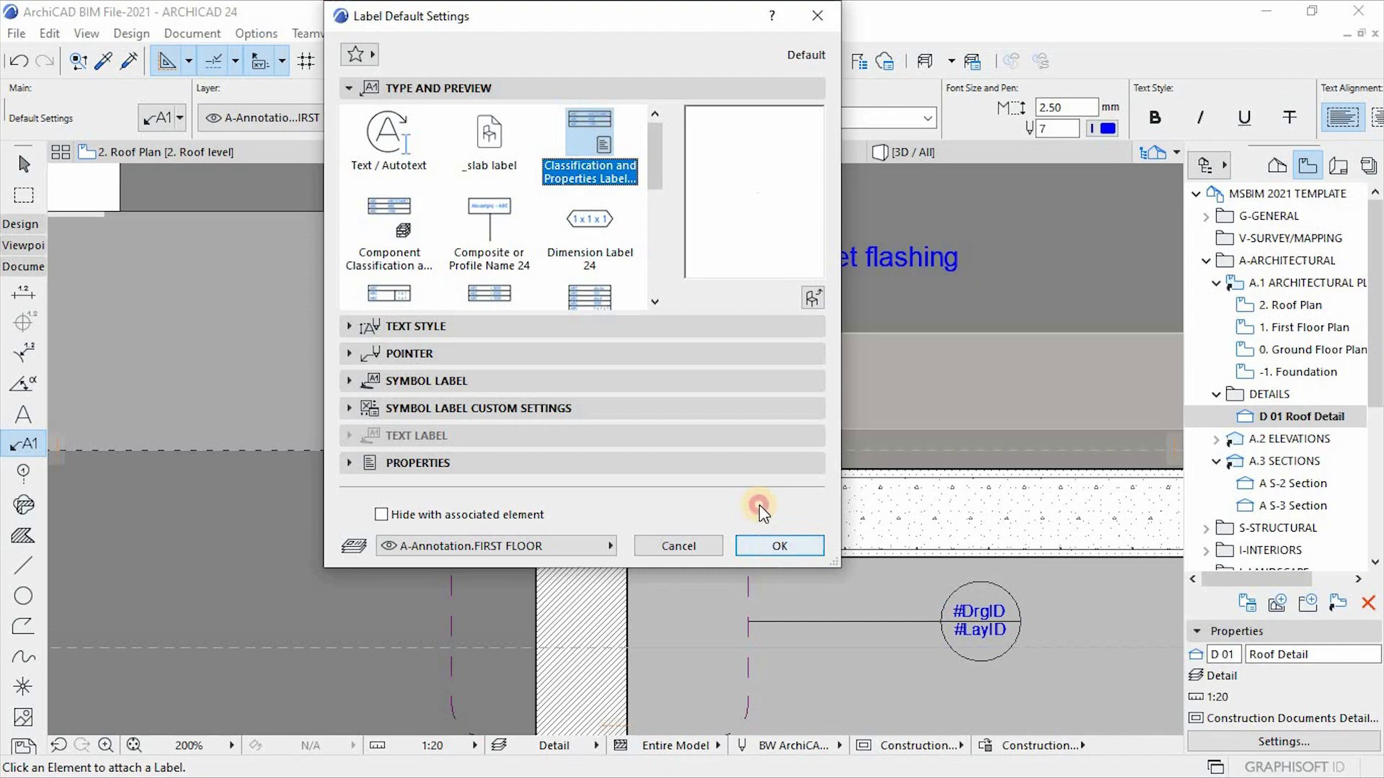
{"action": "key", "text": "Return"}
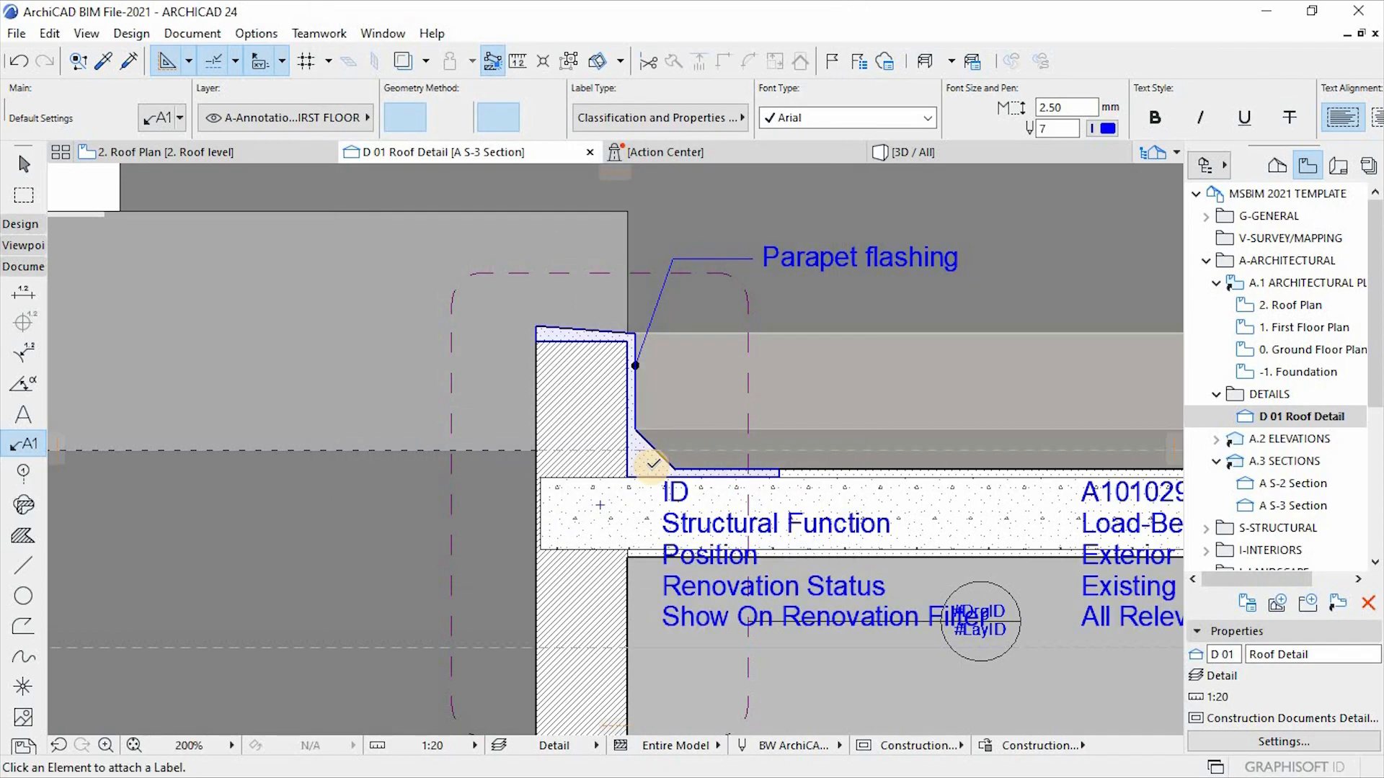
{"action": "scroll", "coordinate": [640, 470], "scroll_direction": "down", "scroll_amount": 2}
{"action": "key", "text": "Escape"}
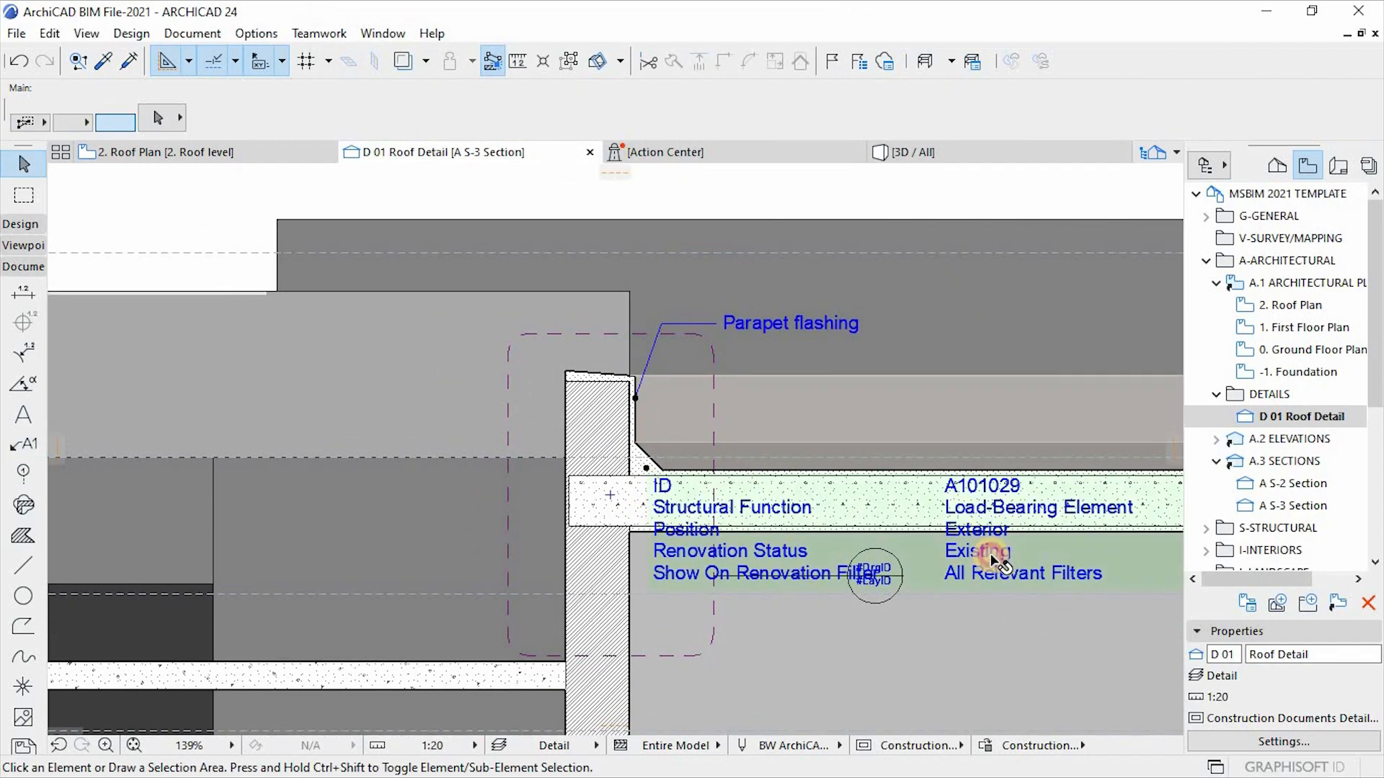
Turn on the pointer line for the classification and properties label on the flashing.
{"action": "scroll", "coordinate": [837, 113], "scroll_direction": "down", "scroll_amount": 6}
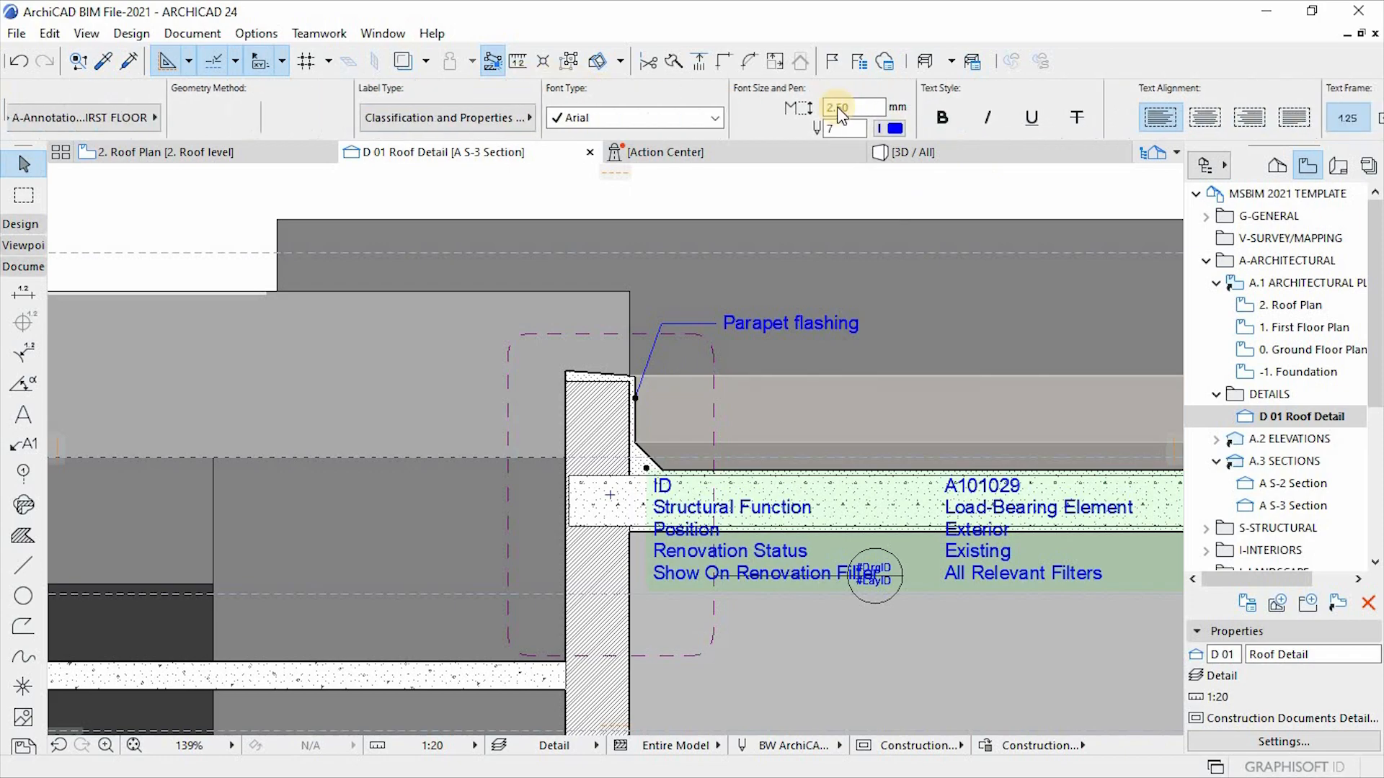
{"action": "scroll", "coordinate": [919, 98], "scroll_direction": "down", "scroll_amount": 8}
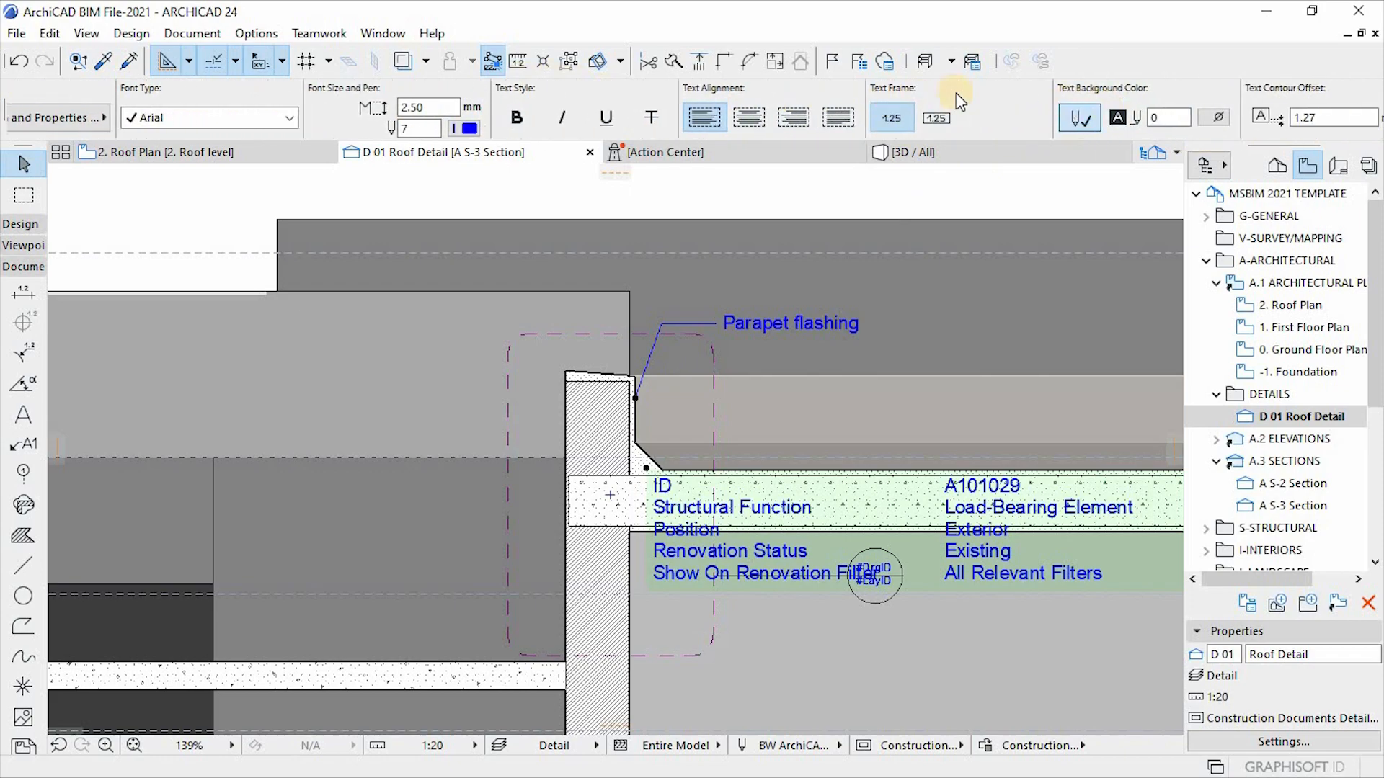
{"action": "left_click", "coordinate": [1026, 119]}
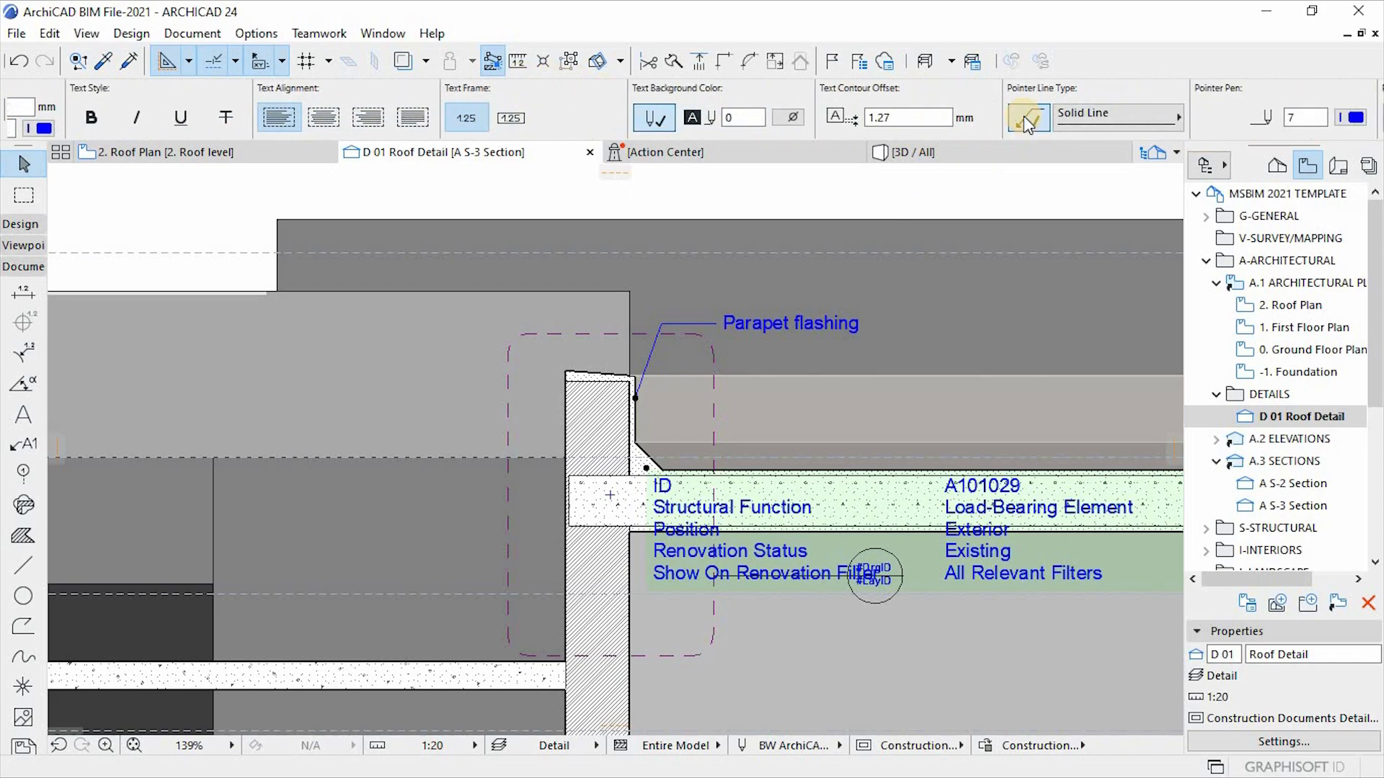
{"action": "scroll", "coordinate": [508, 116], "scroll_direction": "up", "scroll_amount": 14}
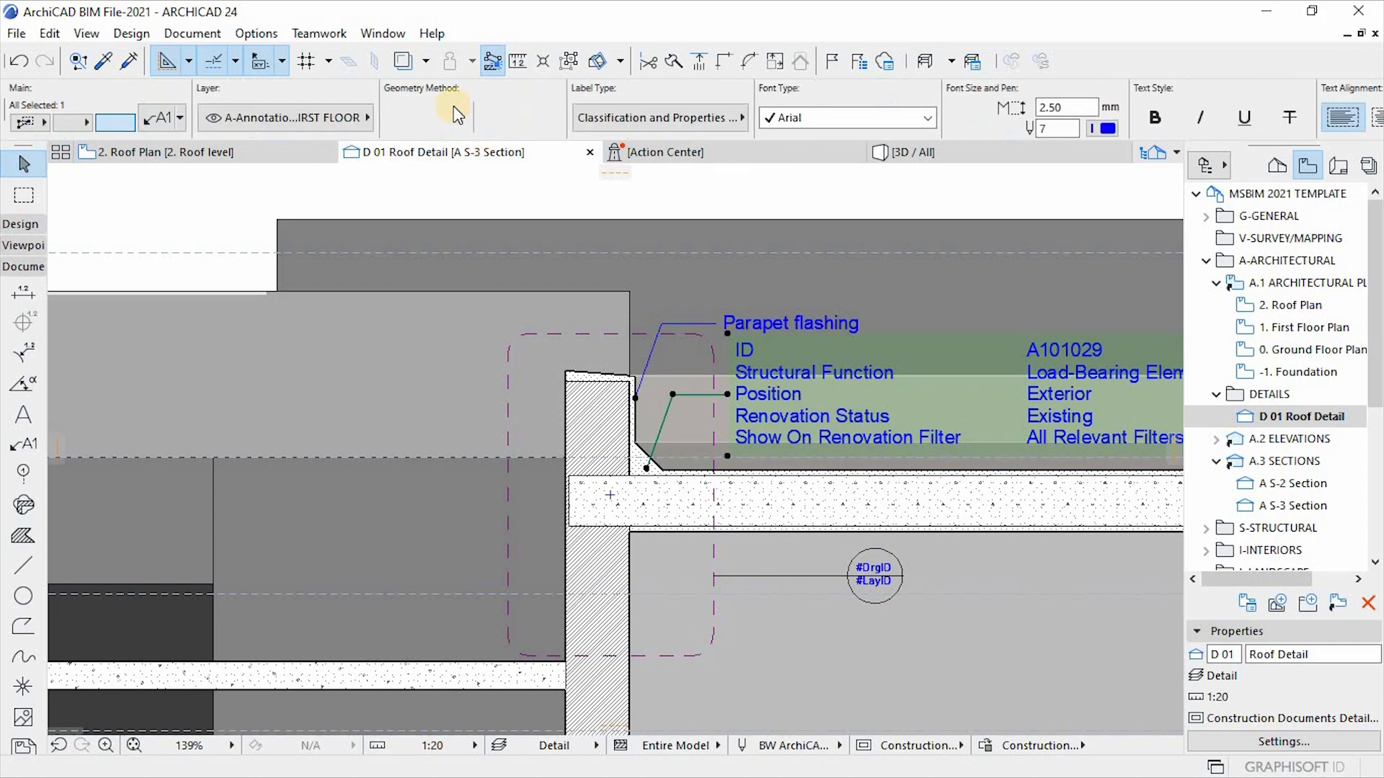
In the selected label's custom settings, set its content data selection to Create Sorting and look through the available rows.
{"action": "left_click", "coordinate": [160, 112]}
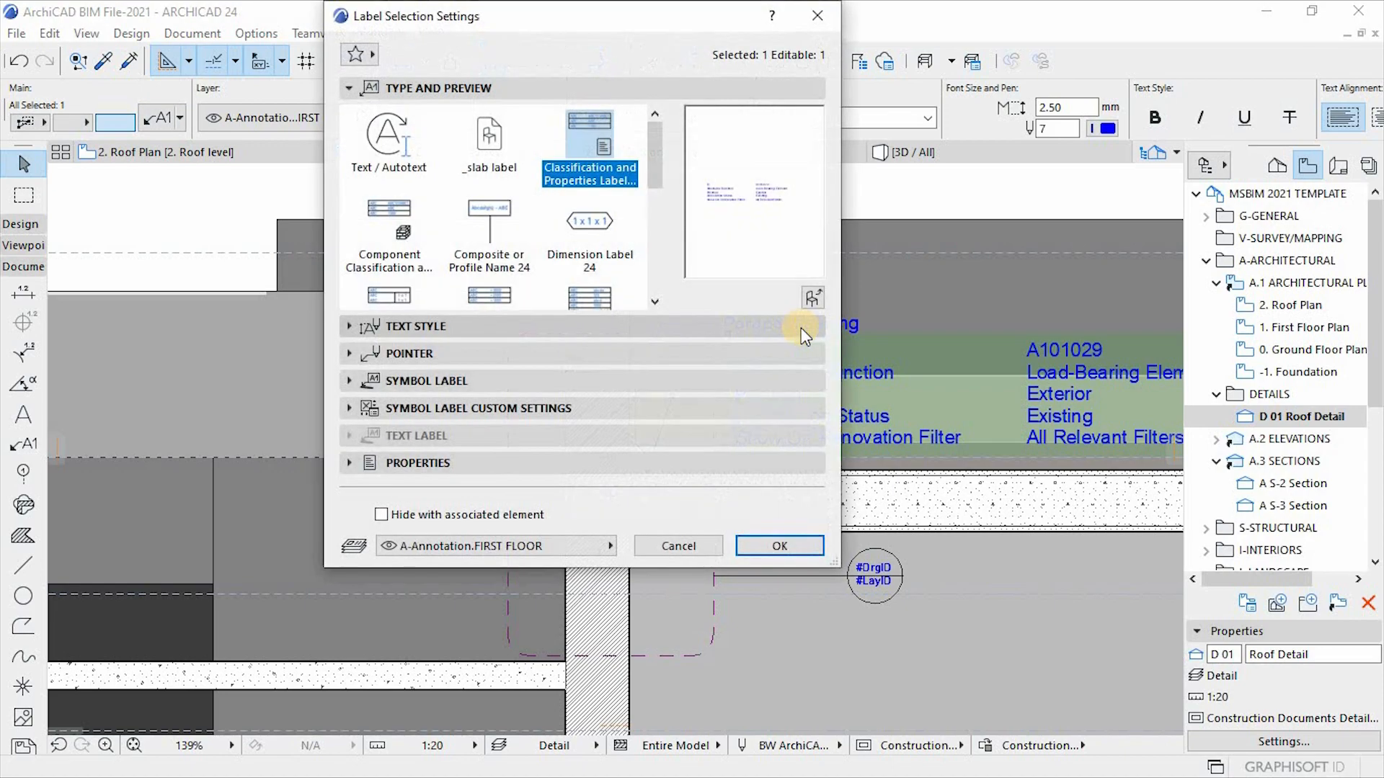
{"action": "left_click", "coordinate": [349, 409]}
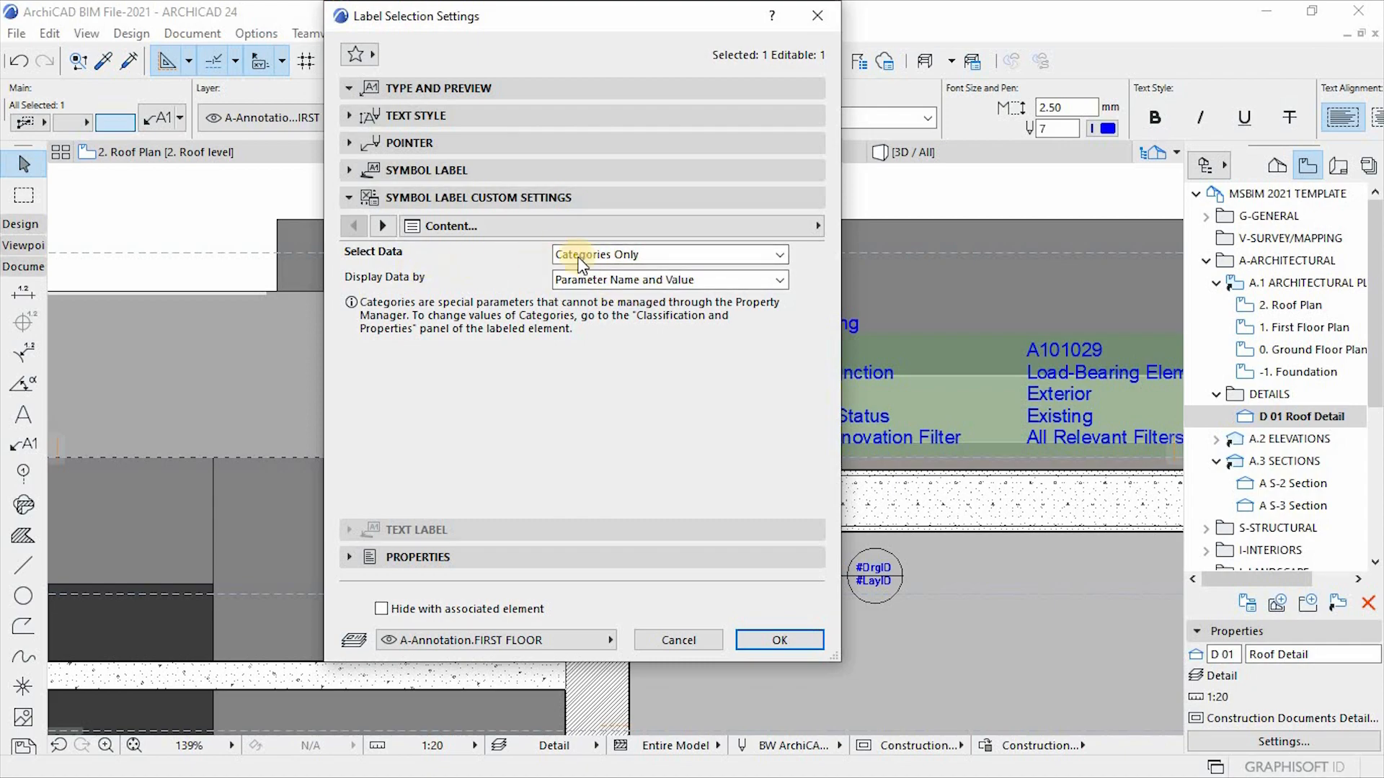
{"action": "left_click", "coordinate": [656, 255]}
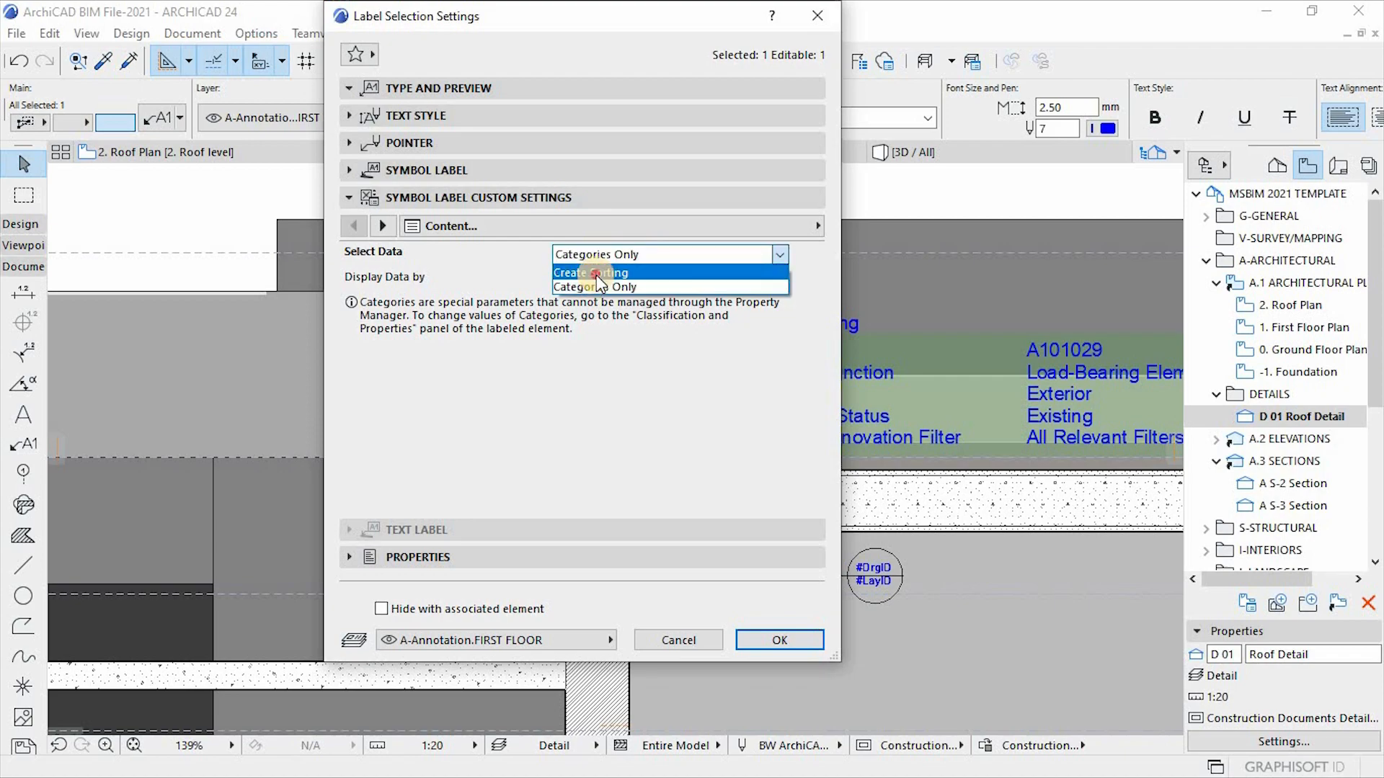
{"action": "left_click", "coordinate": [595, 288]}
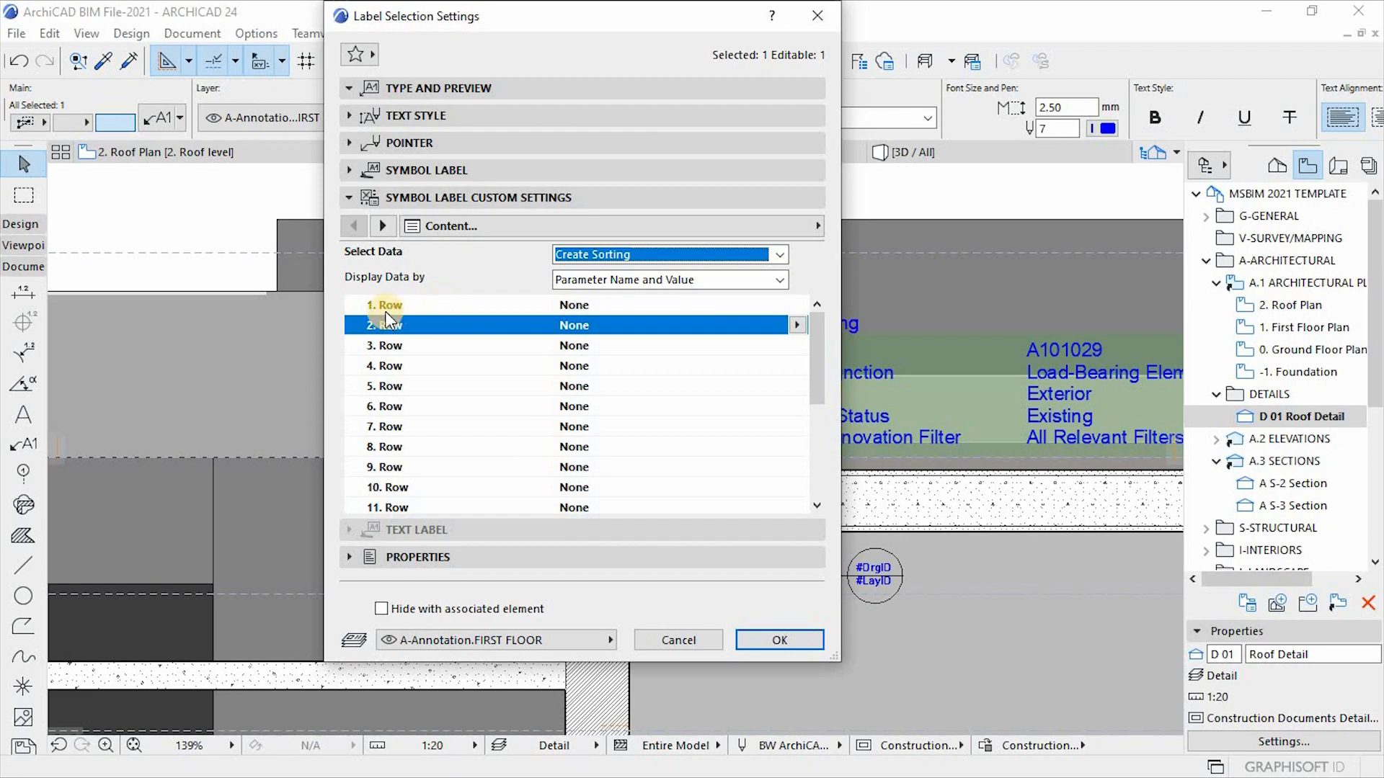
{"action": "left_click", "coordinate": [385, 307]}
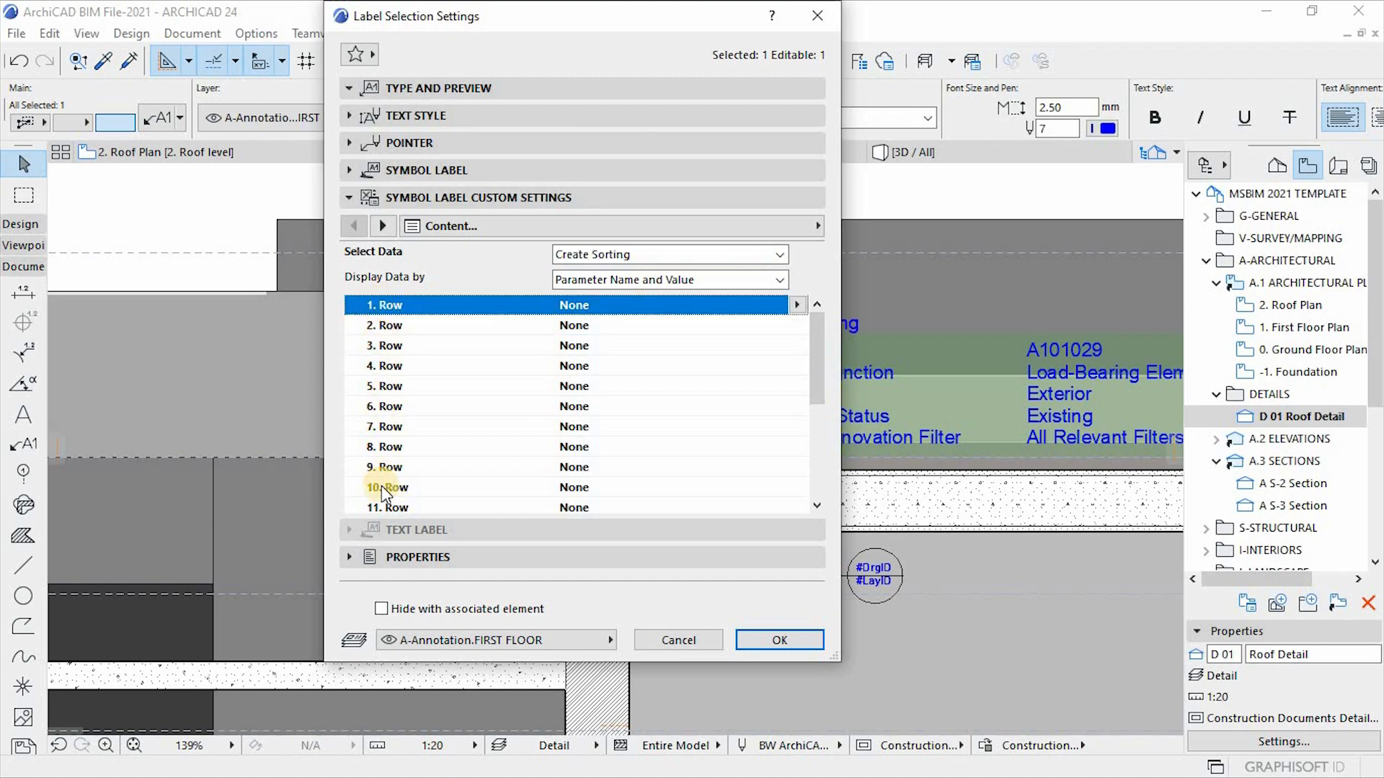
{"action": "scroll", "coordinate": [382, 491], "scroll_direction": "down", "scroll_amount": 1}
{"action": "scroll", "coordinate": [382, 492], "scroll_direction": "down", "scroll_amount": 3}
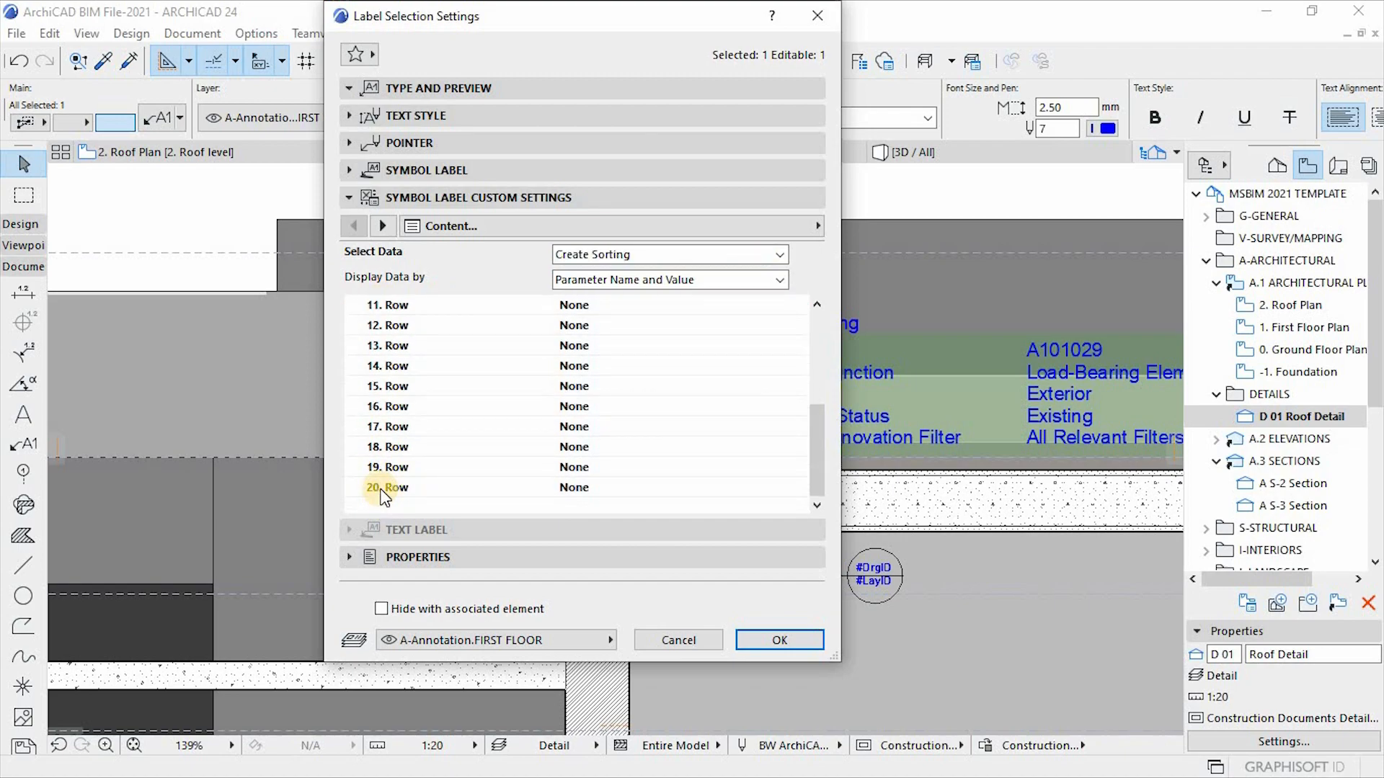
{"action": "scroll", "coordinate": [384, 461], "scroll_direction": "up", "scroll_amount": 4}
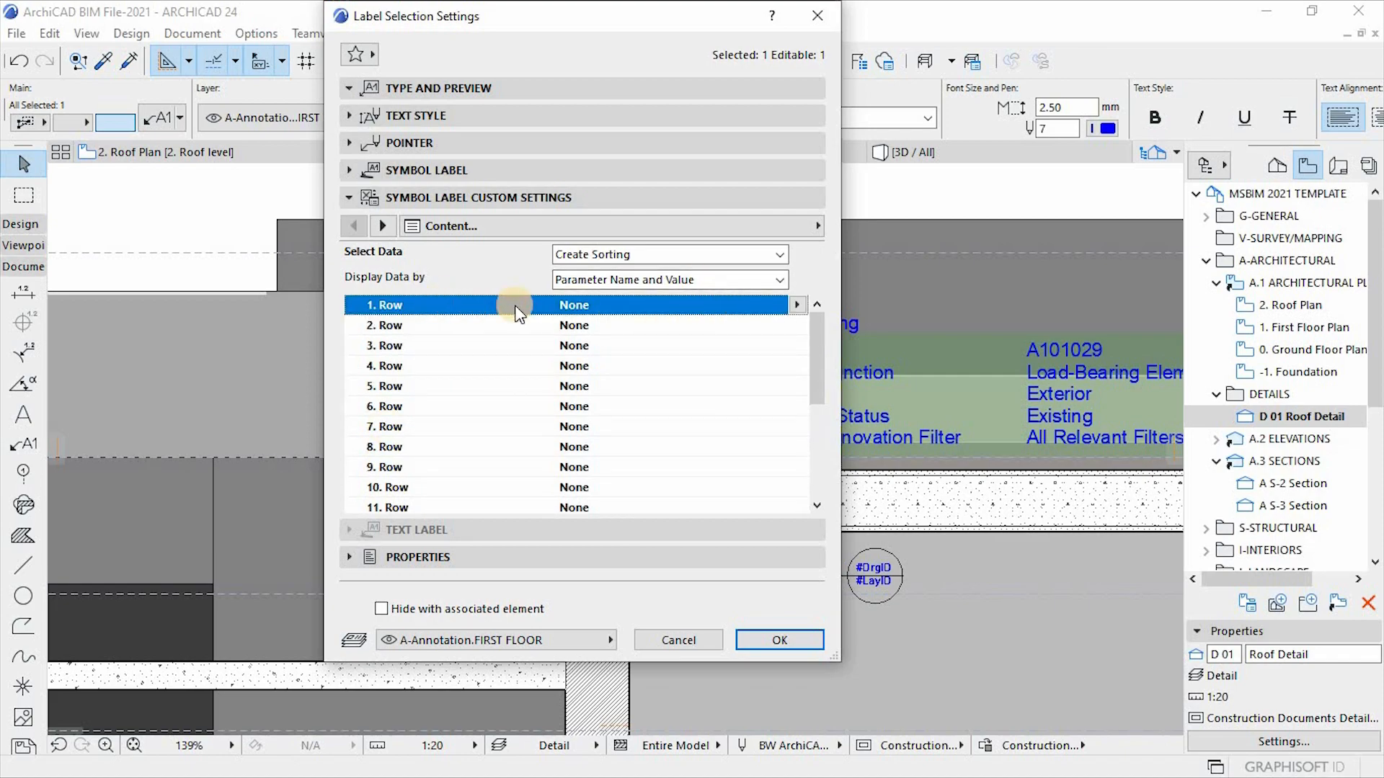
In the sloped flashing label's content table, set row 1 to ID and row 2 to Uniformat - 2010 CSI.
{"action": "left_click", "coordinate": [800, 305]}
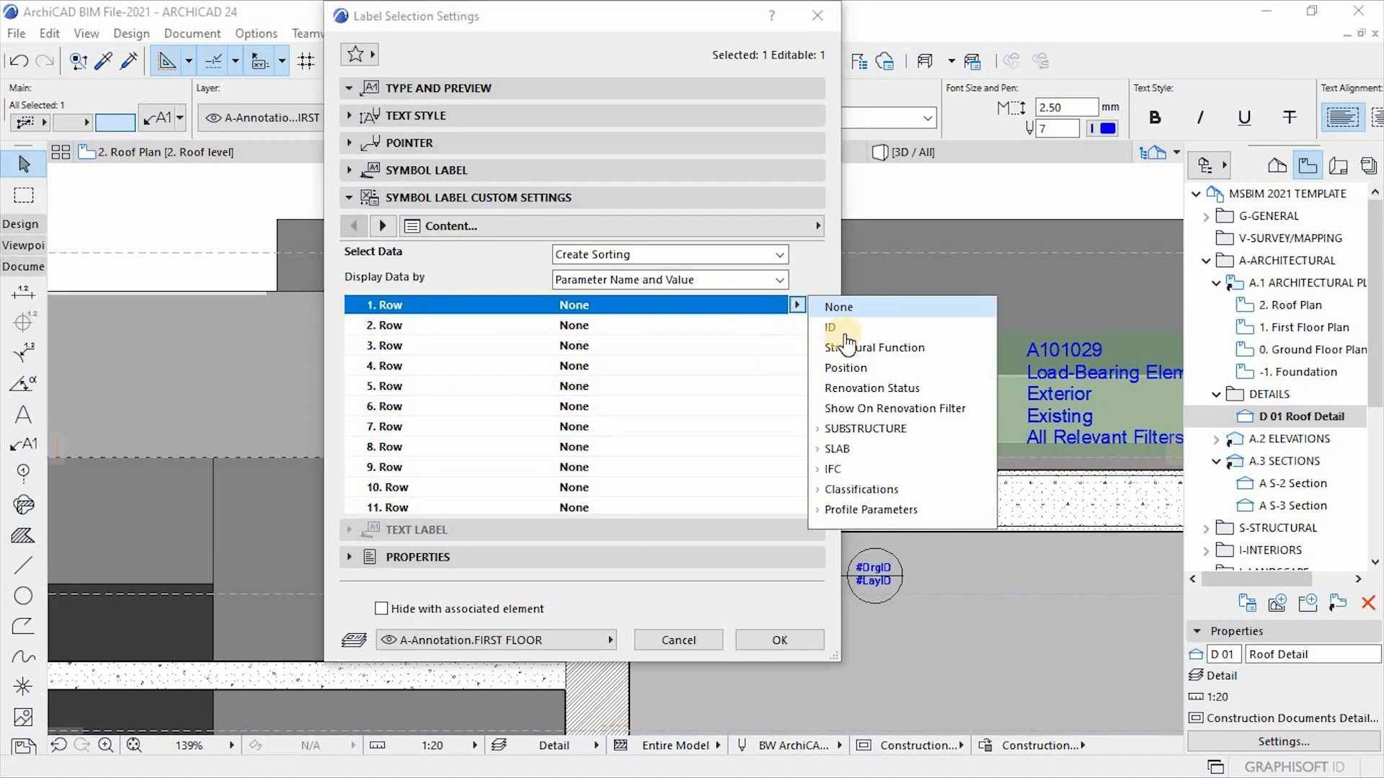
{"action": "left_click", "coordinate": [836, 308]}
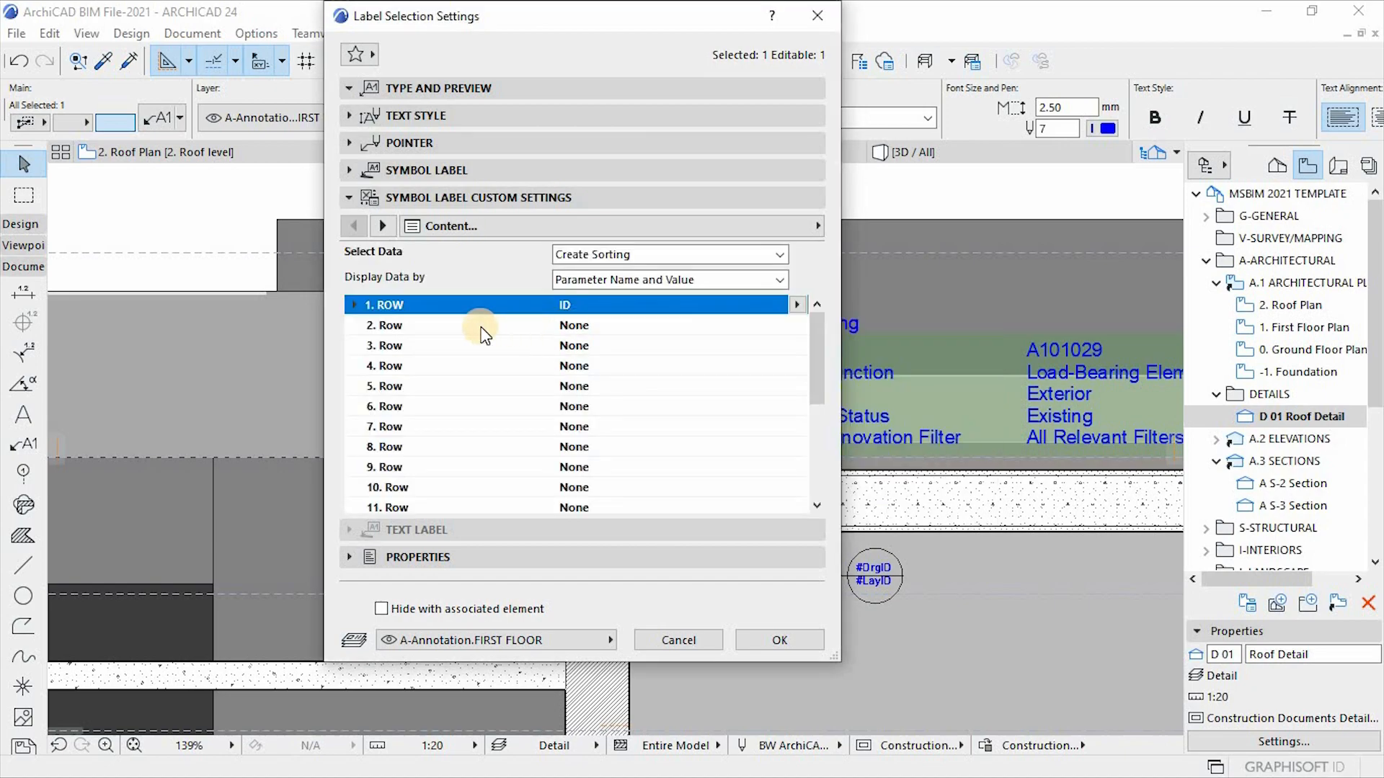
{"action": "left_click", "coordinate": [798, 326]}
{"action": "left_click", "coordinate": [797, 326]}
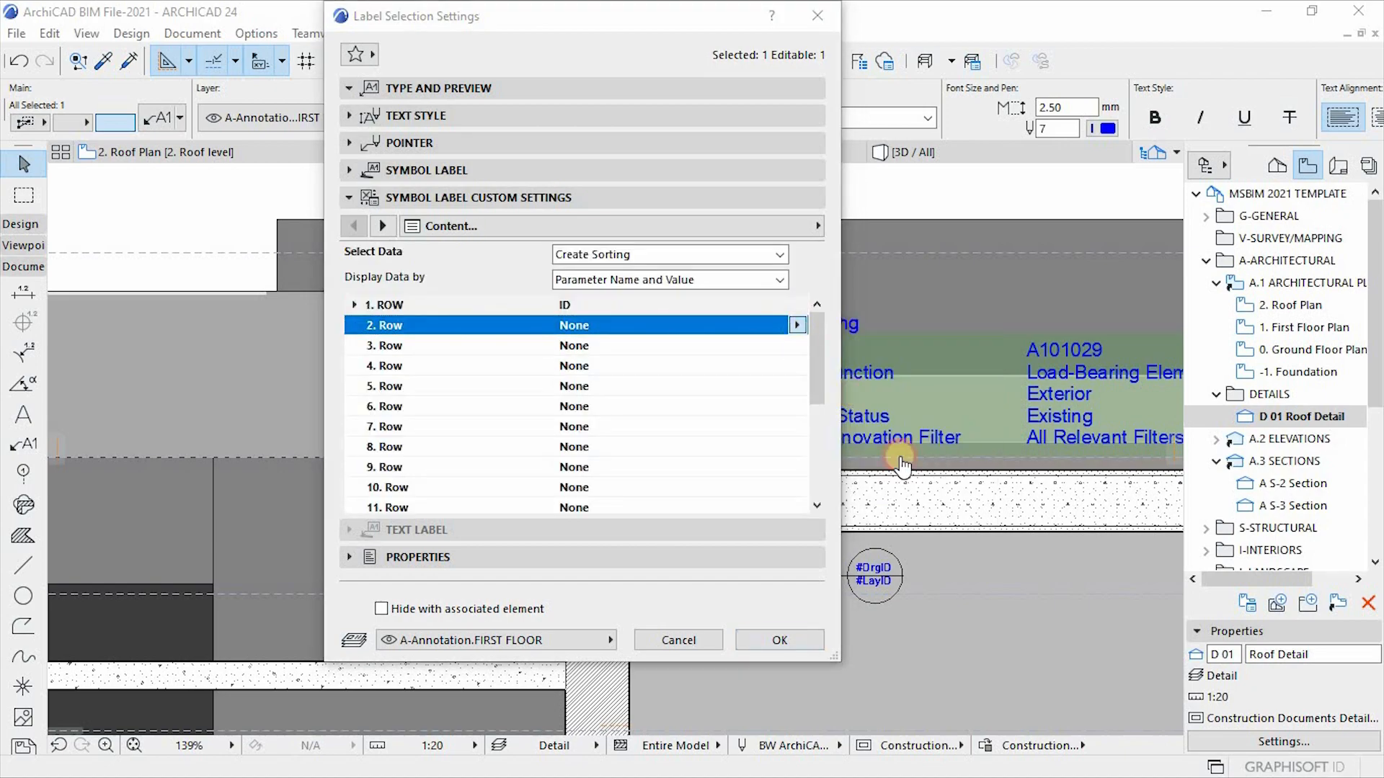
{"action": "left_click", "coordinate": [824, 510]}
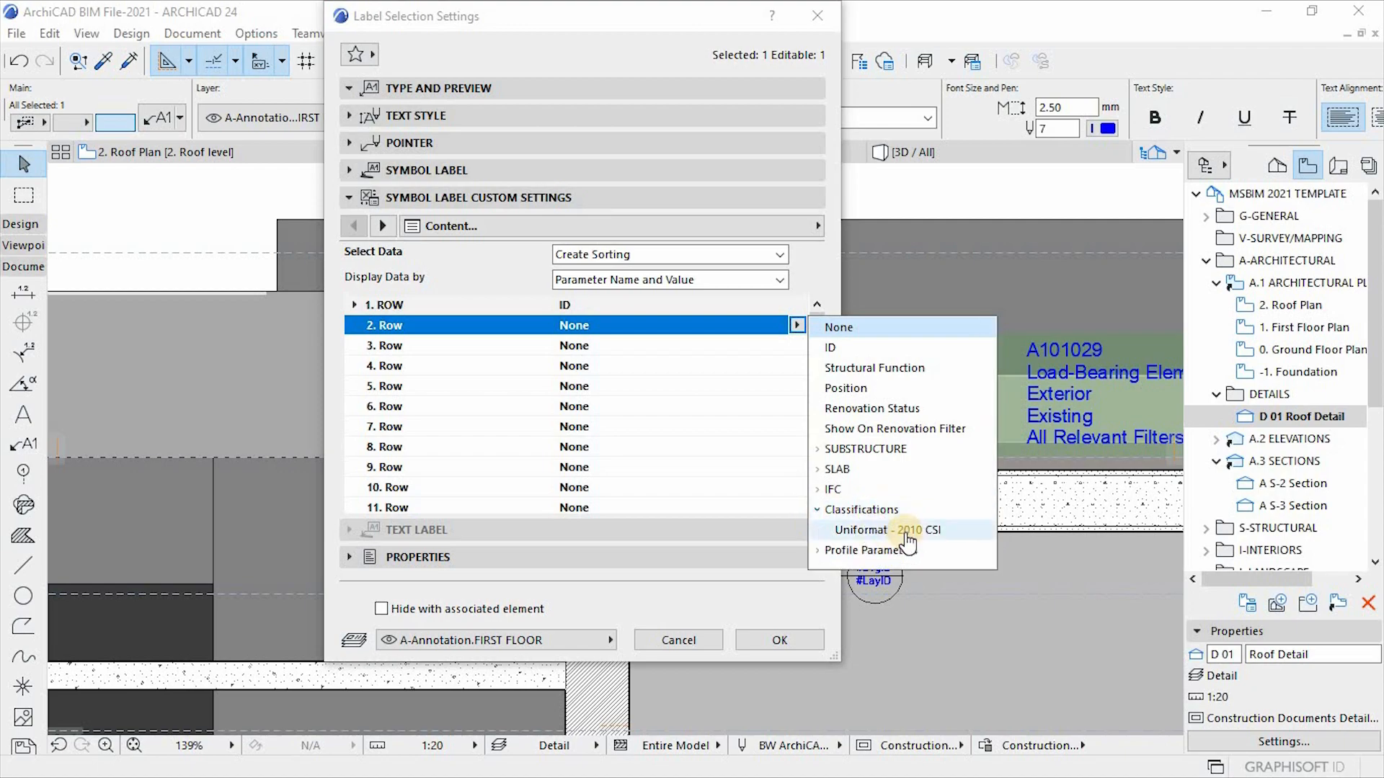
{"action": "left_click", "coordinate": [888, 531]}
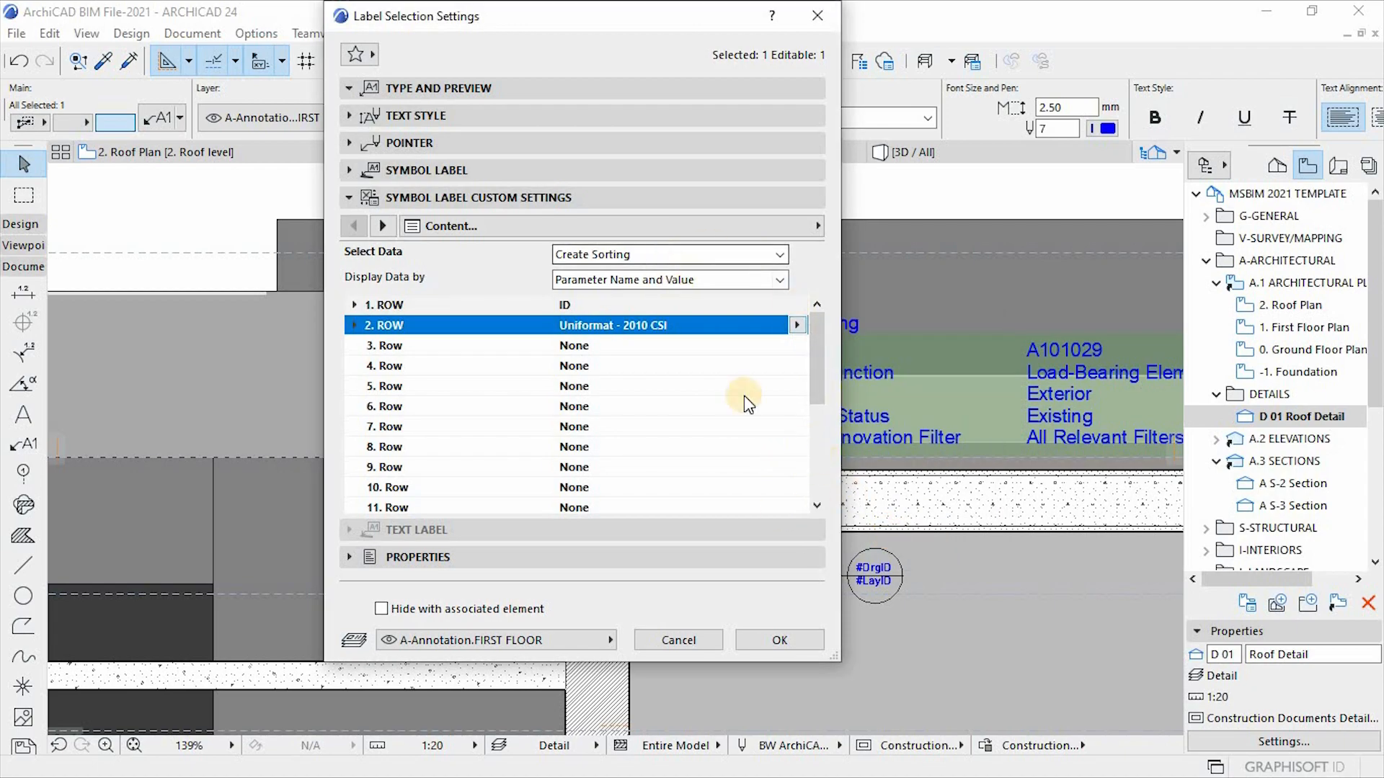
{"action": "left_click", "coordinate": [763, 640]}
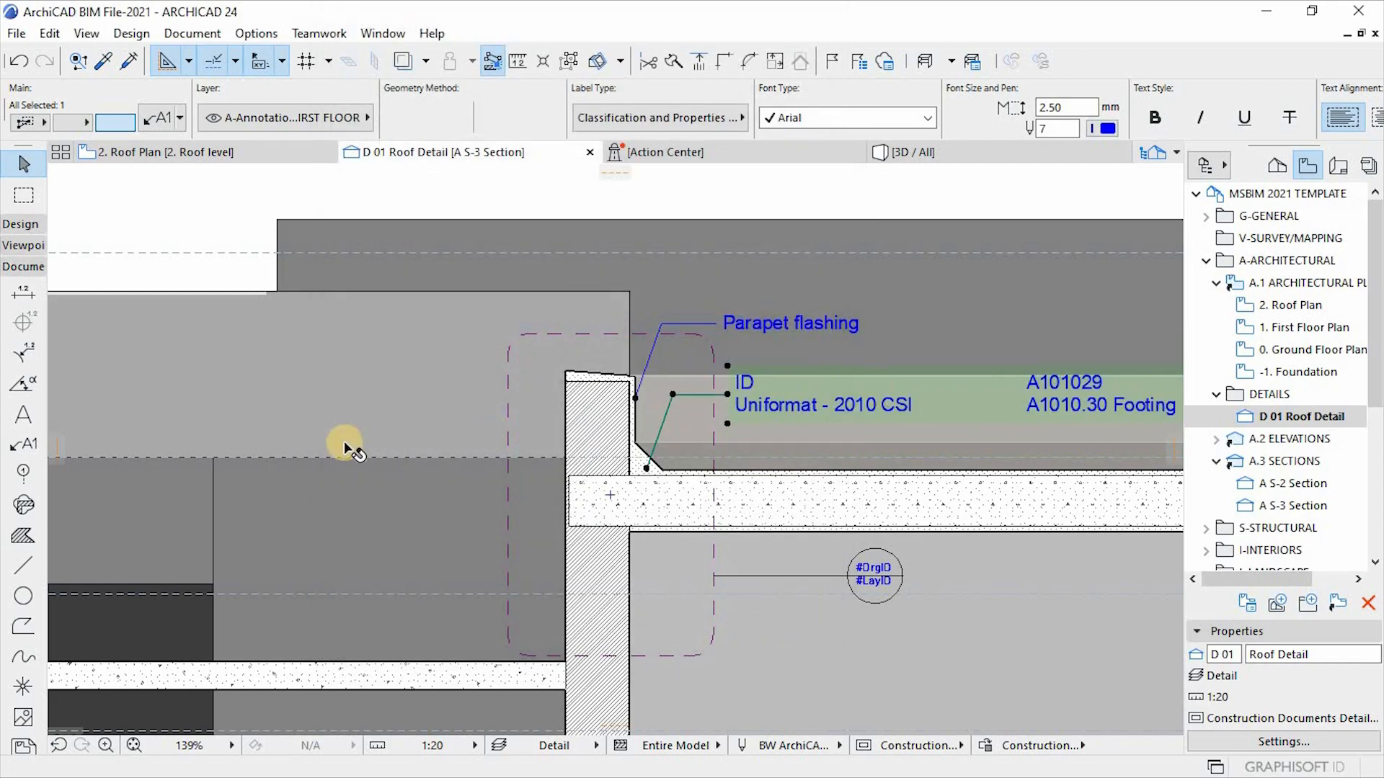
Set the classification and properties label on the flashing to display its data by Parameter Value.
{"action": "scroll", "coordinate": [346, 442], "scroll_direction": "down", "scroll_amount": 3}
{"action": "scroll", "coordinate": [879, 423], "scroll_direction": "up", "scroll_amount": 2}
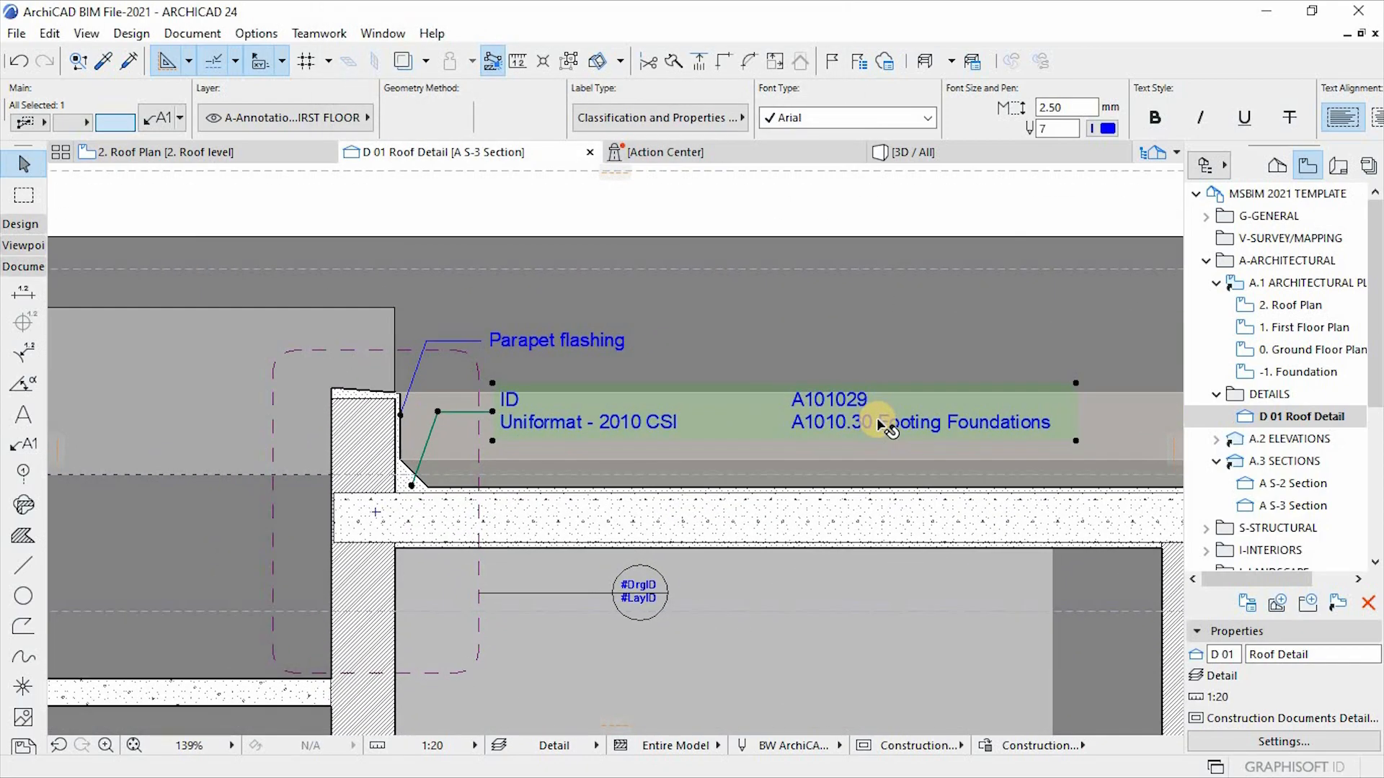
{"action": "scroll", "coordinate": [707, 425], "scroll_direction": "up", "scroll_amount": 1}
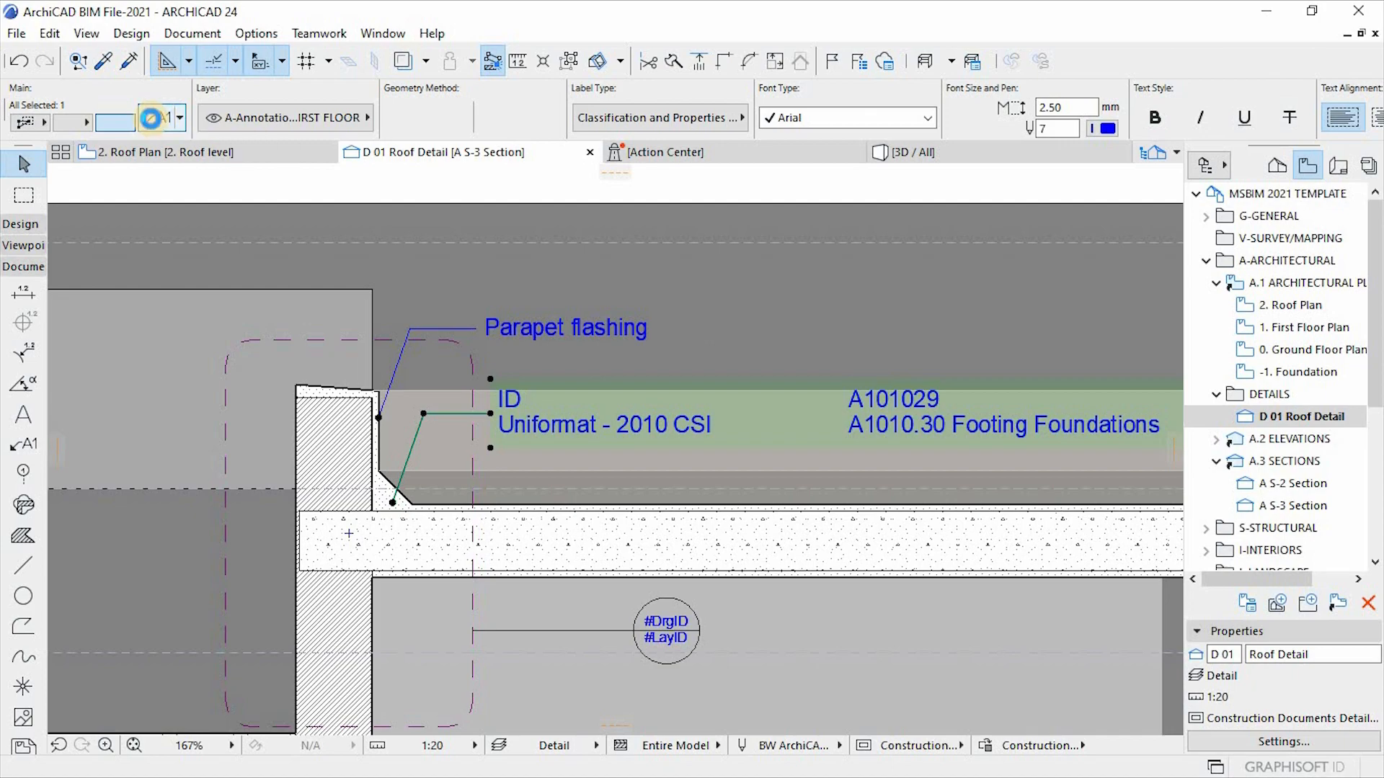
{"action": "double_click", "coordinate": [778, 457]}
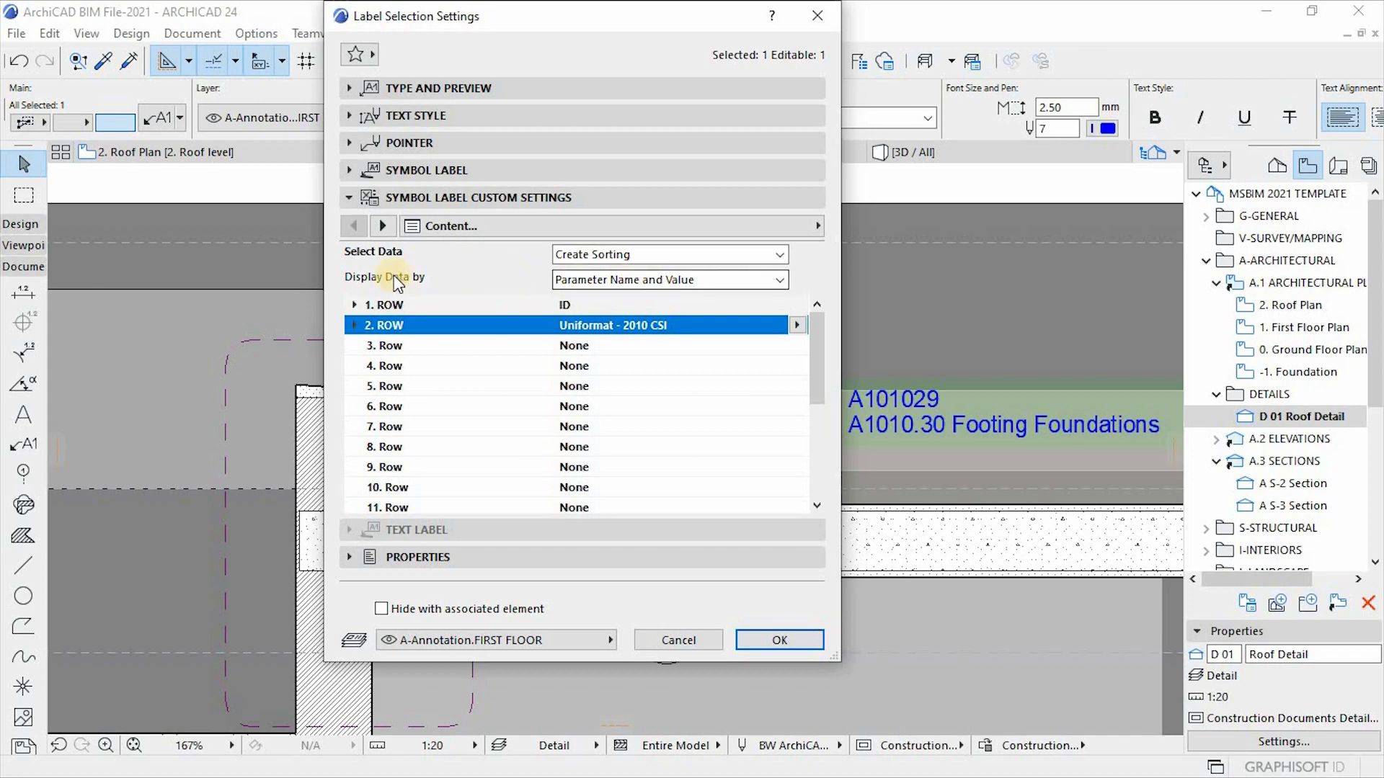
{"action": "left_click", "coordinate": [677, 280]}
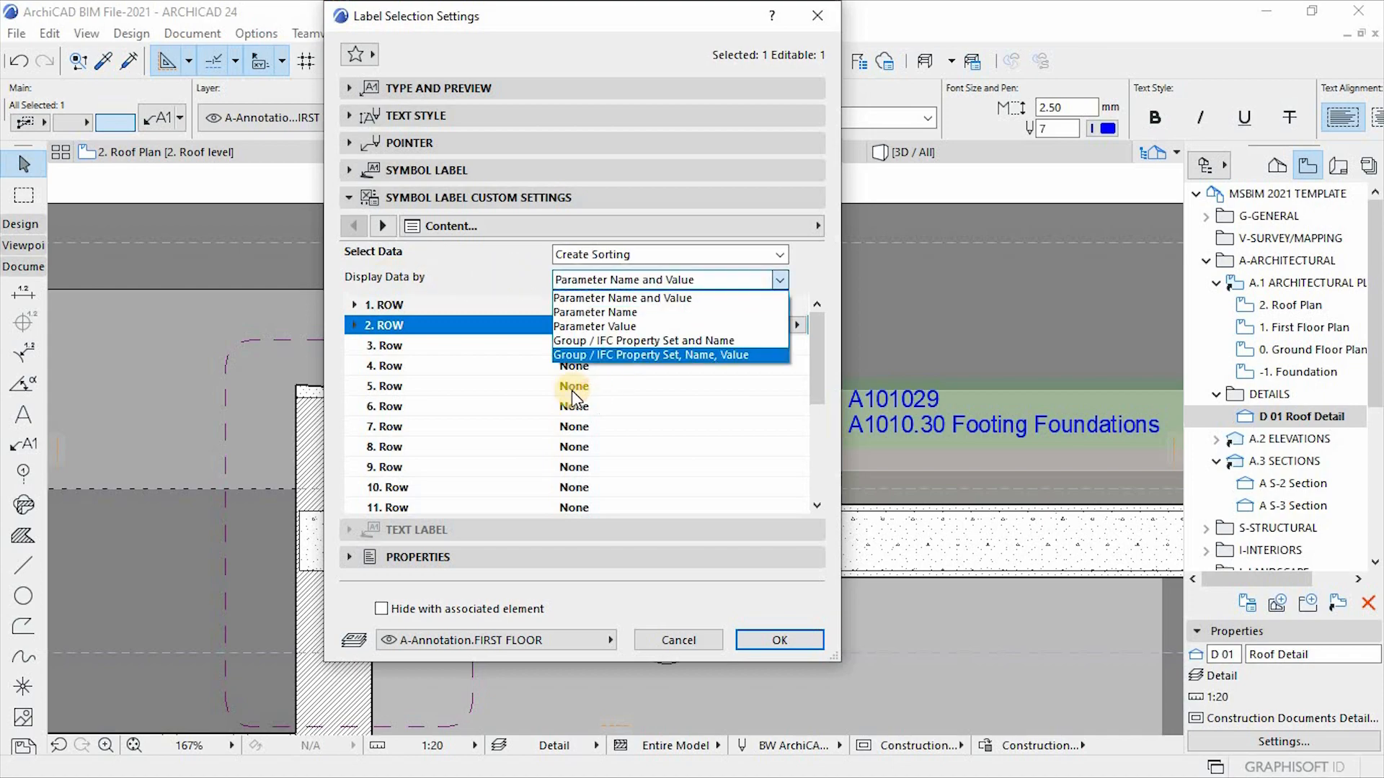
{"action": "left_click", "coordinate": [606, 327]}
{"action": "left_click", "coordinate": [779, 640]}
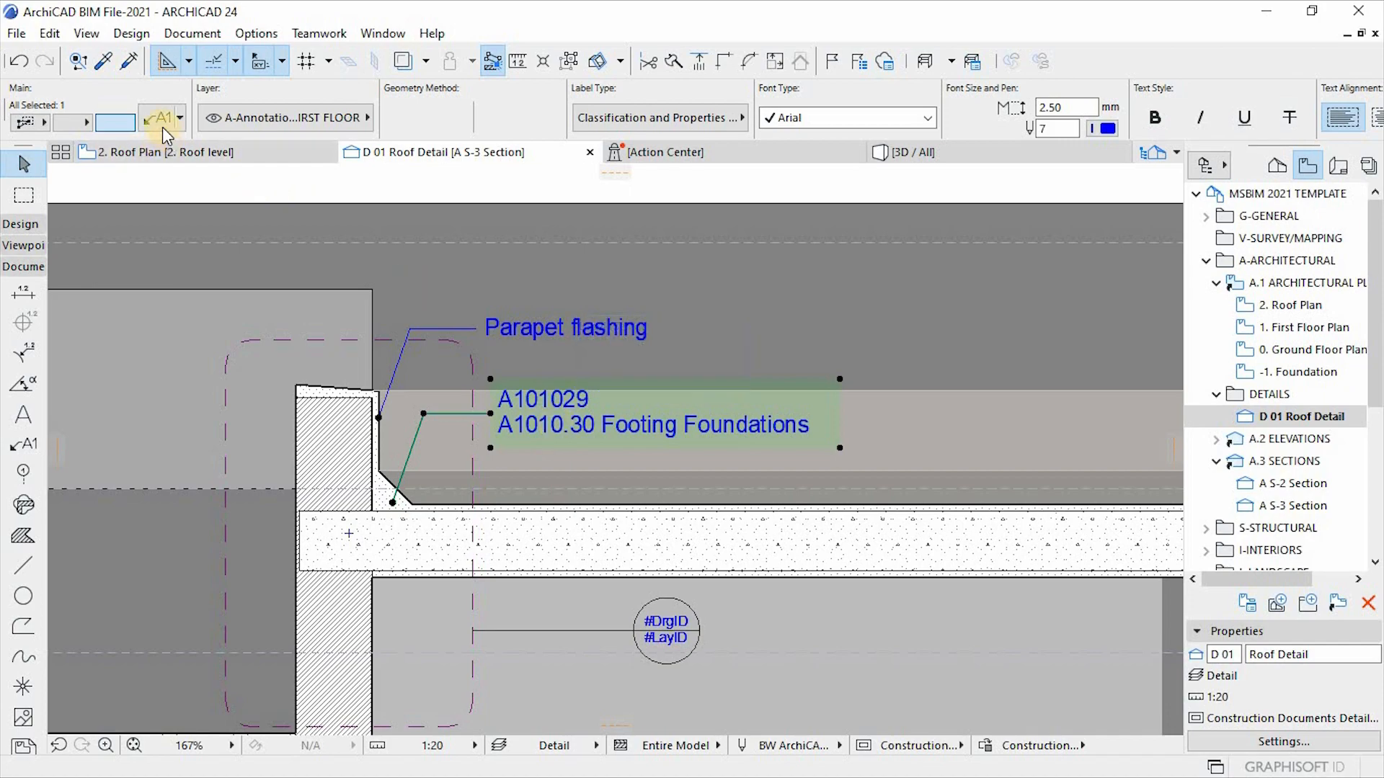
Set row 1 of the label's content to None, leaving only the Uniformat - 2010 CSI row.
{"action": "double_click", "coordinate": [662, 420]}
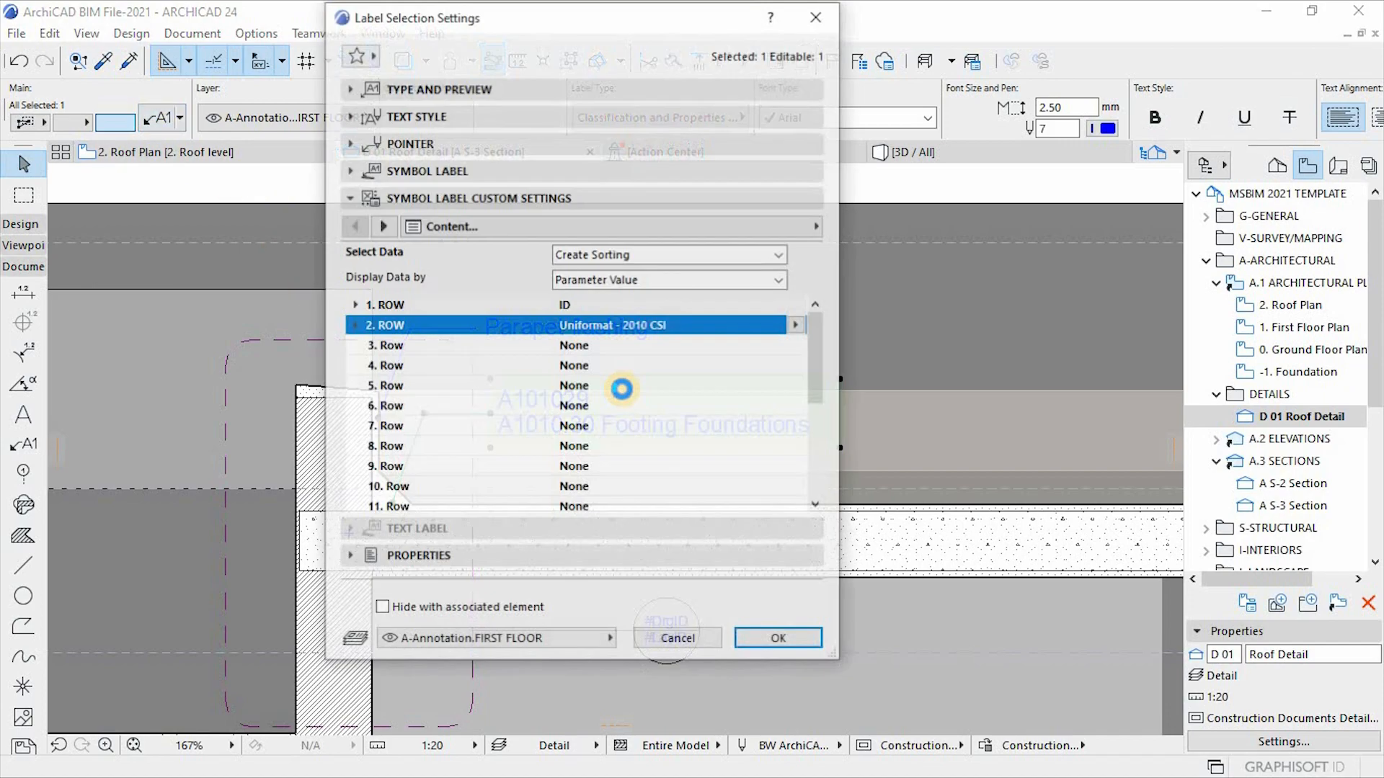
{"action": "left_click", "coordinate": [590, 304]}
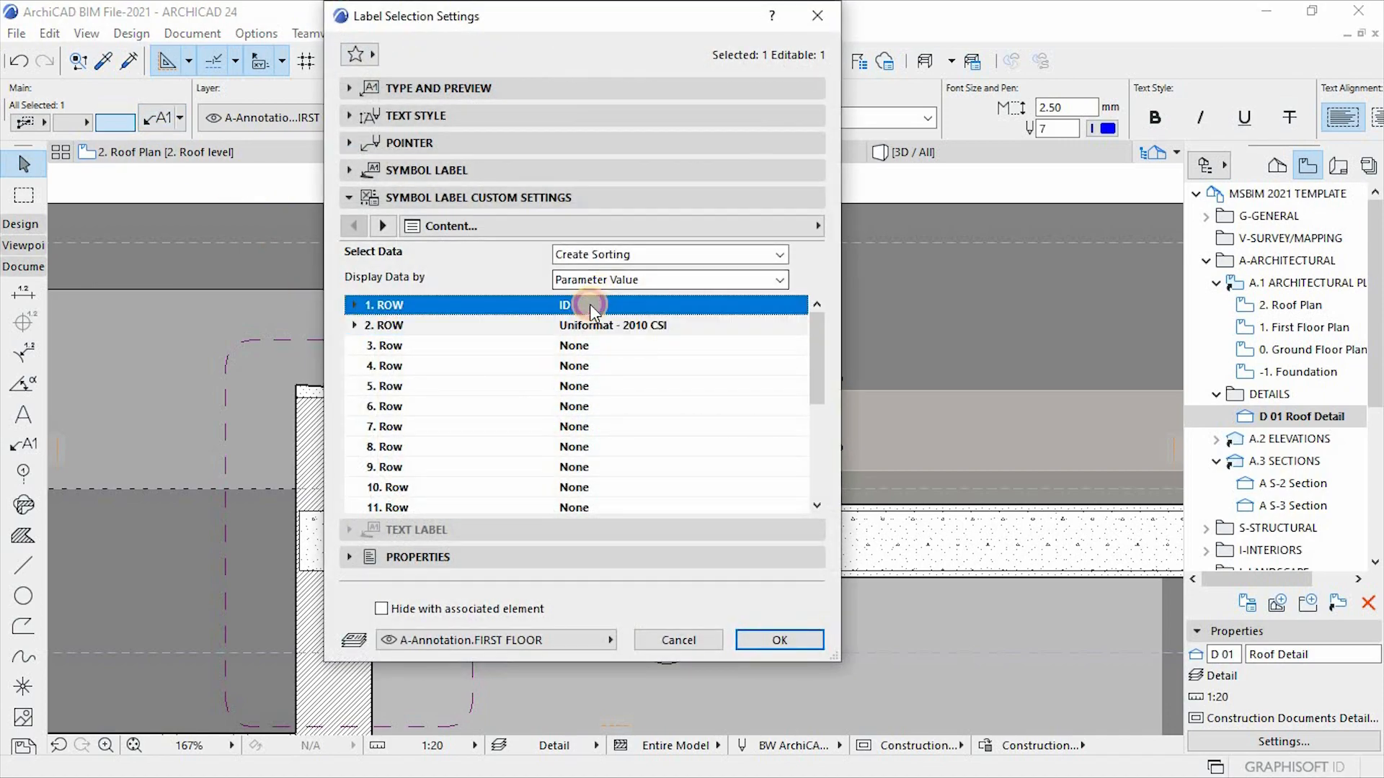
{"action": "left_click", "coordinate": [797, 305]}
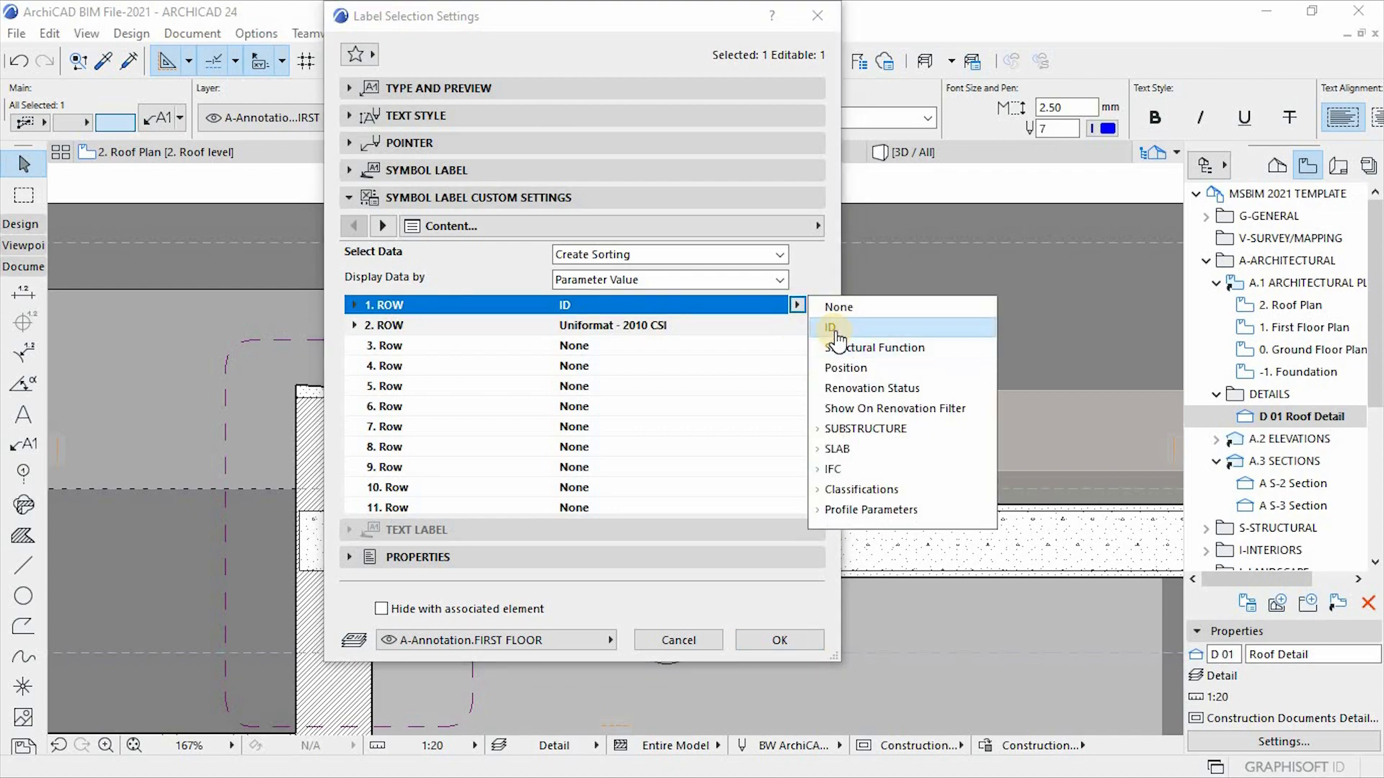
{"action": "left_click", "coordinate": [838, 307]}
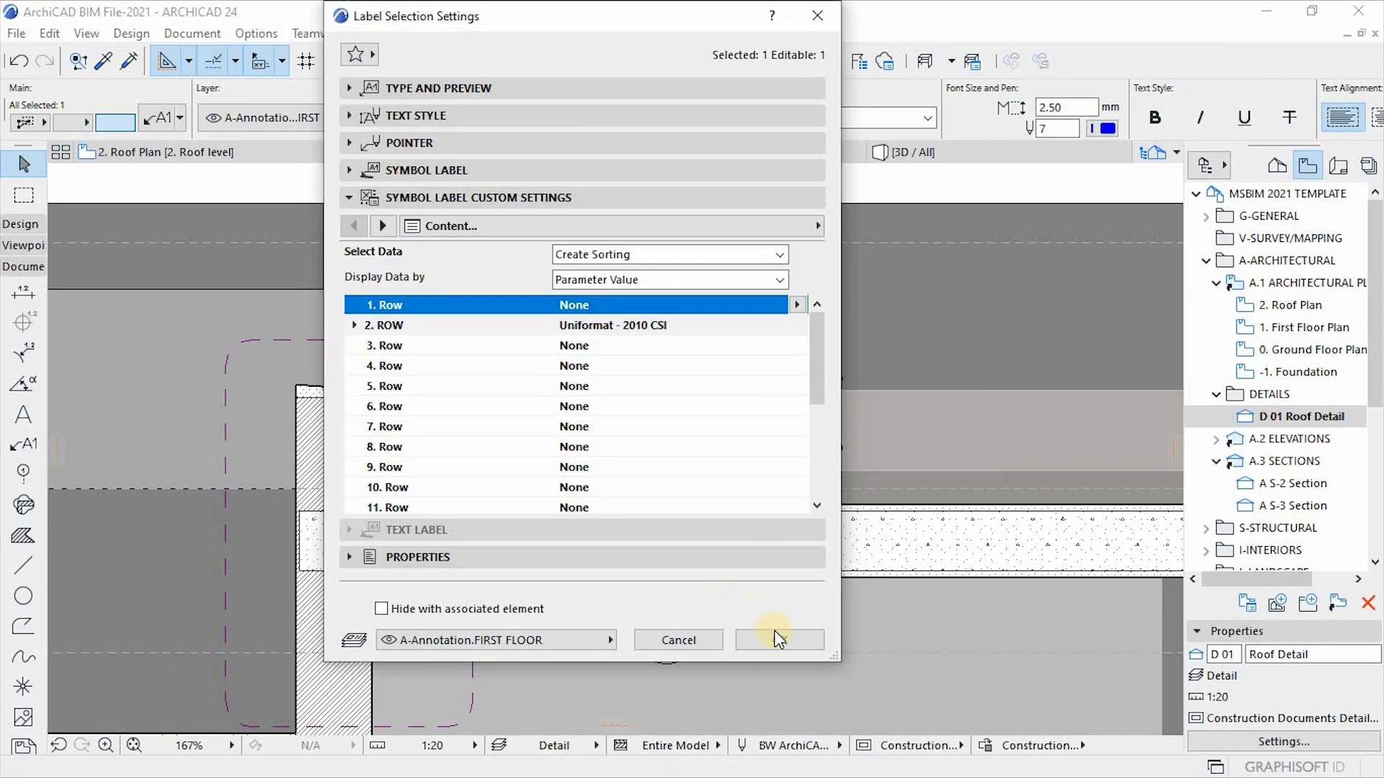
{"action": "left_click", "coordinate": [768, 629]}
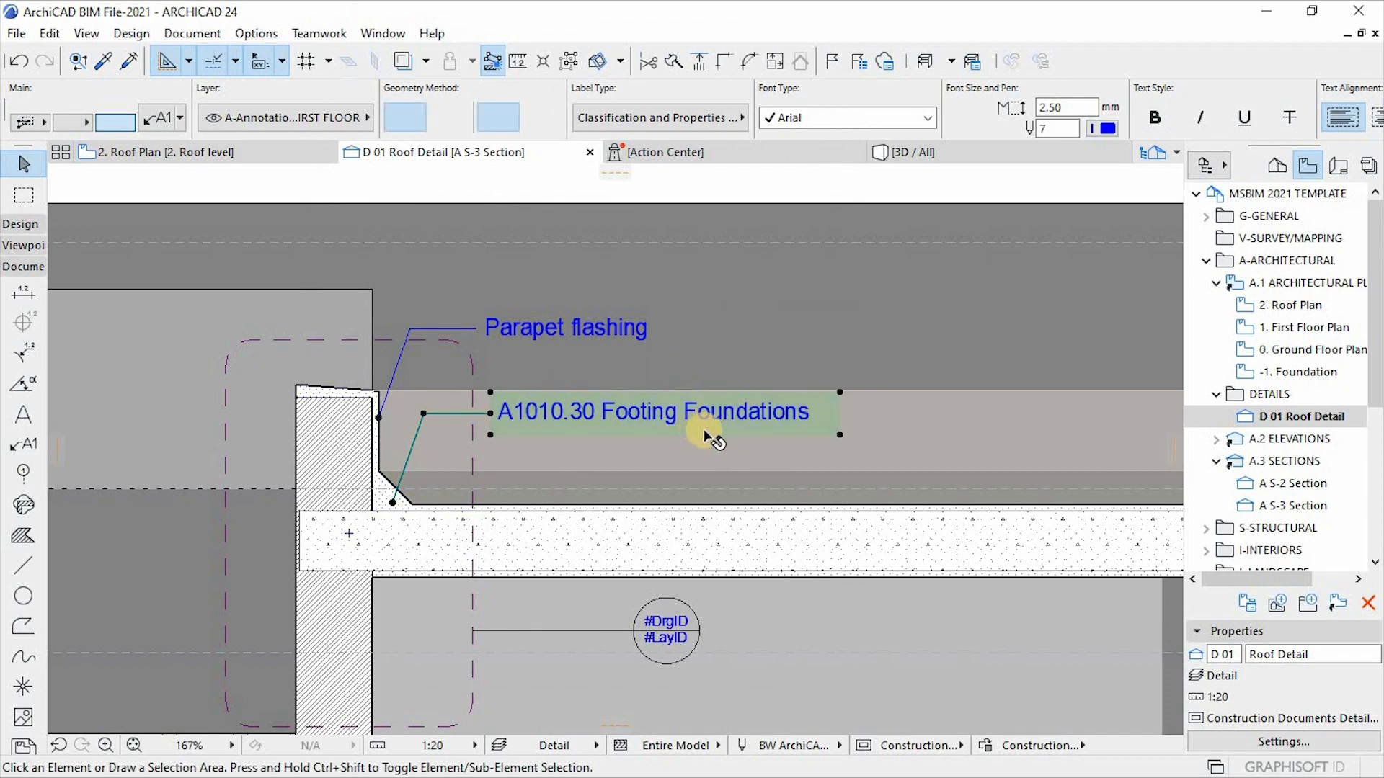
Delete both the classification and properties label and the "Parapet flashing" text label from the detail.
{"action": "key", "text": "Delete"}
{"action": "left_click", "coordinate": [555, 332]}
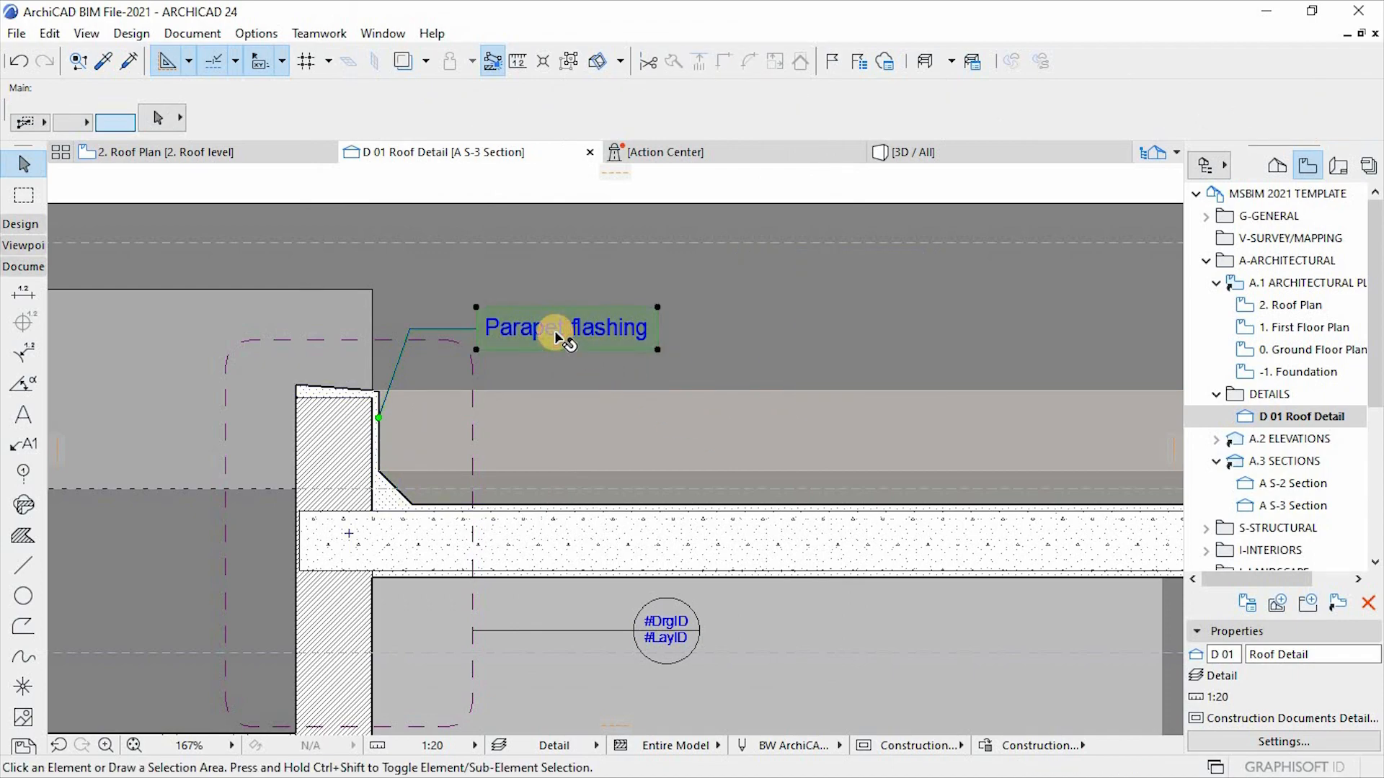
{"action": "key", "text": "Delete"}
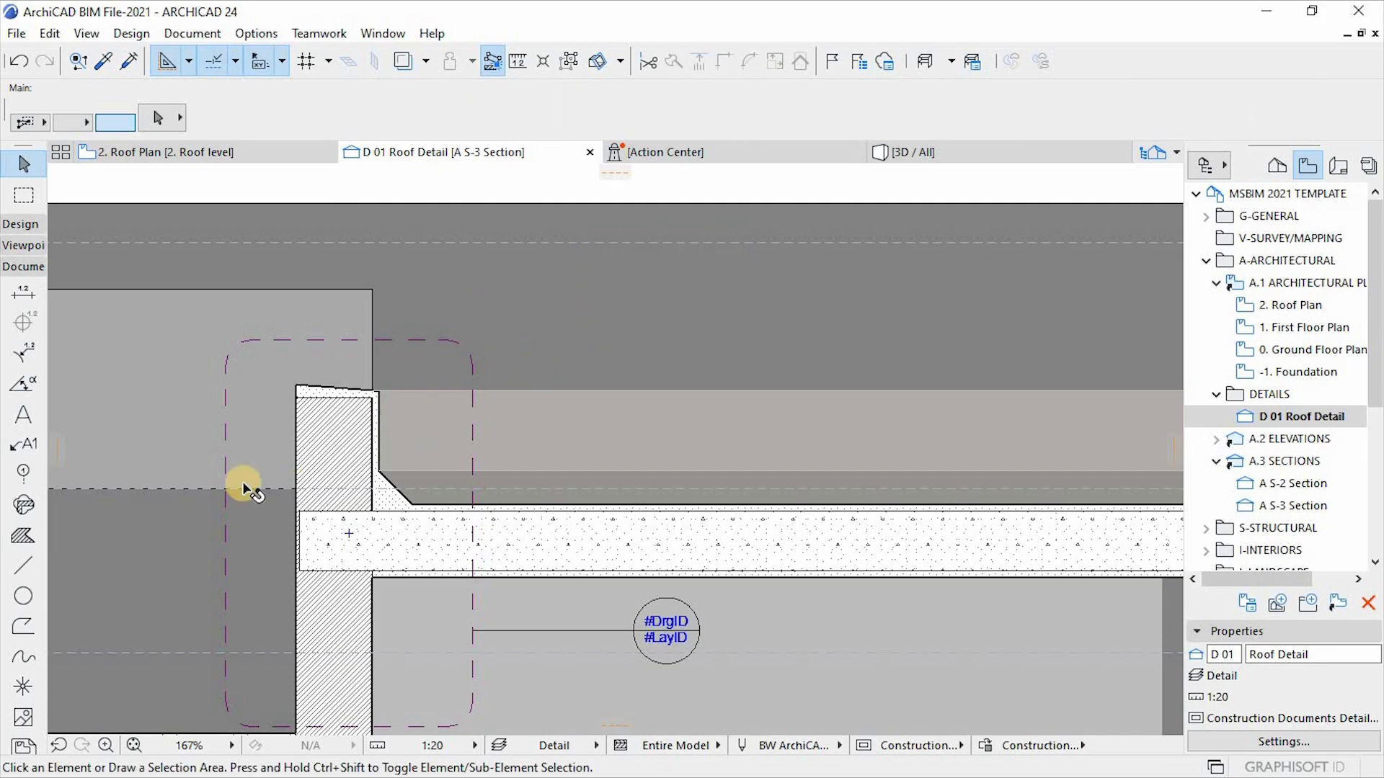
Change the default label type to Composite or Profile Name 24 and attach one to the sloped top of the parapet flashing.
{"action": "scroll", "coordinate": [196, 491], "scroll_direction": "up", "scroll_amount": 3}
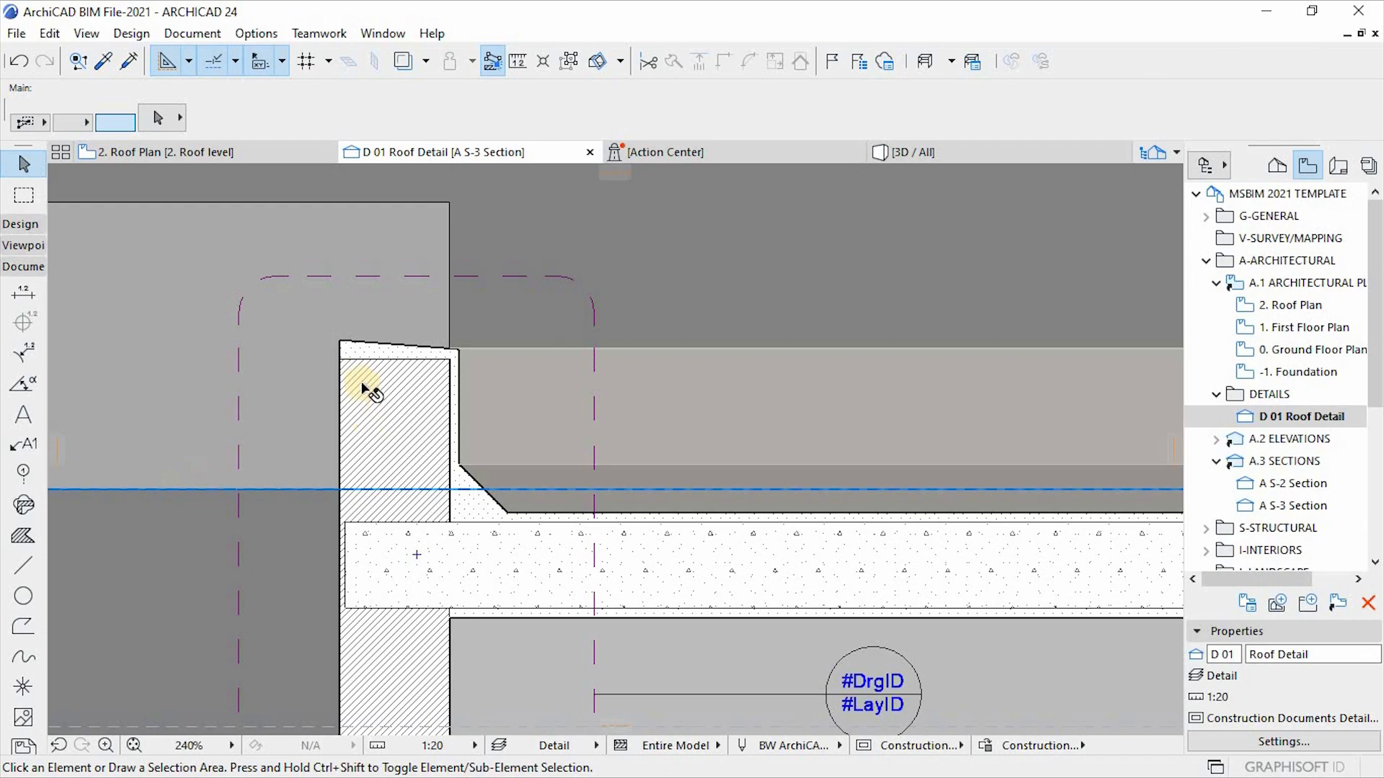
{"action": "left_click", "coordinate": [23, 444]}
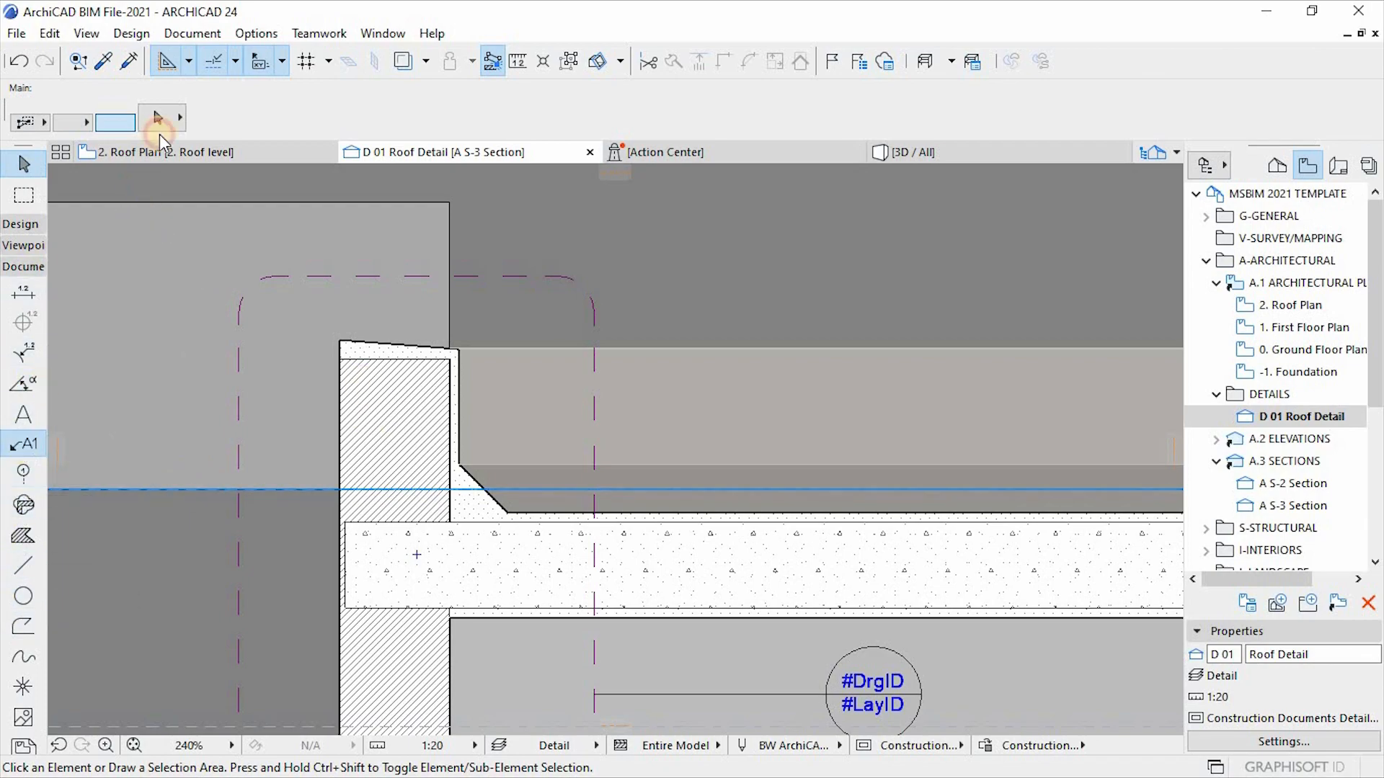
{"action": "left_click", "coordinate": [158, 117]}
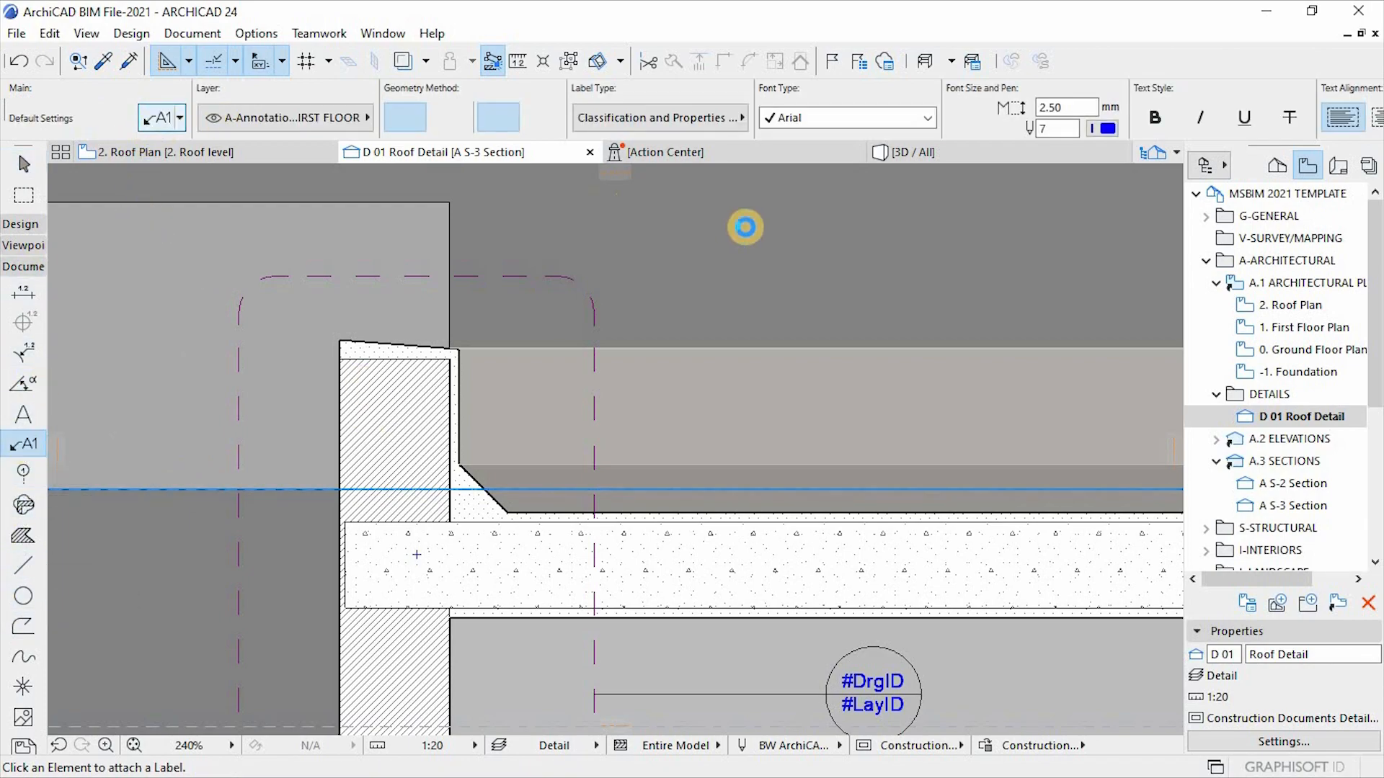
{"action": "left_click", "coordinate": [380, 89]}
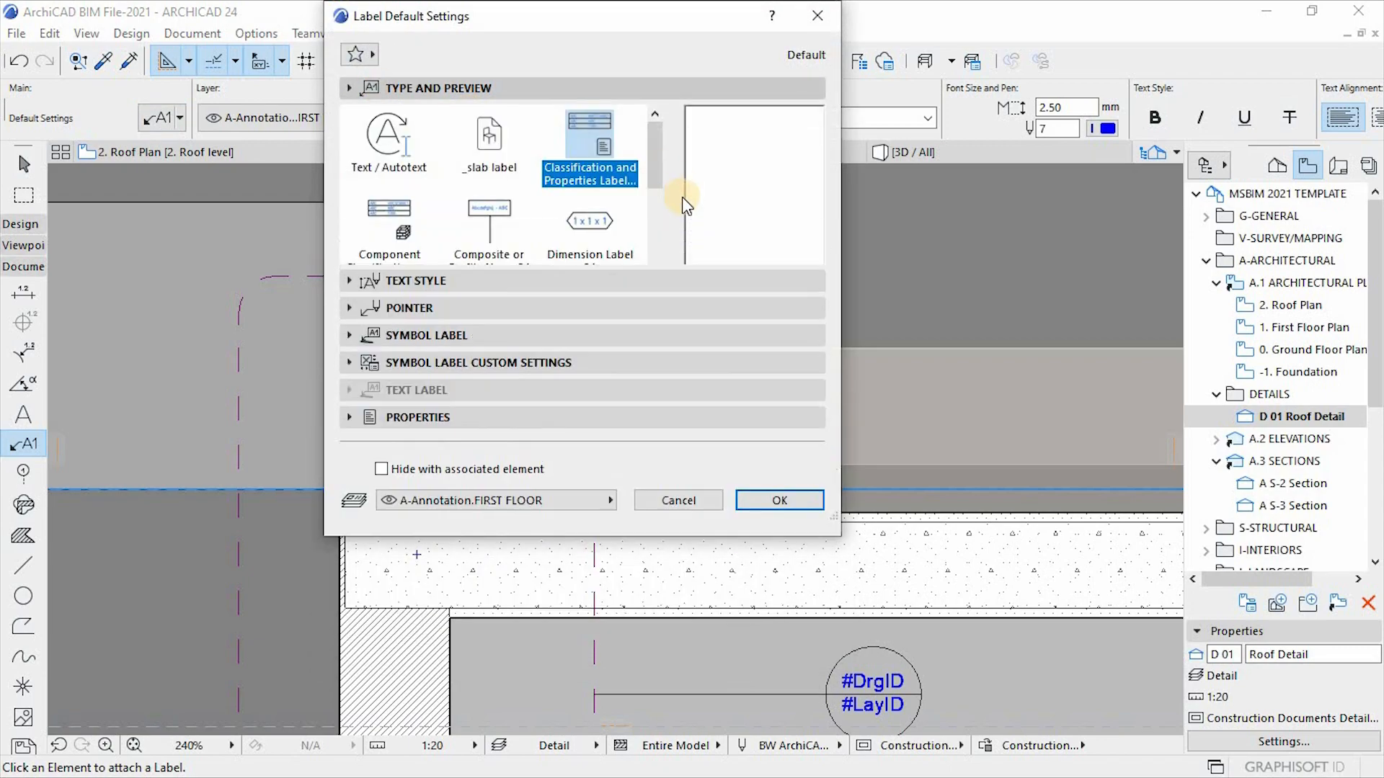
{"action": "mouse_move", "coordinate": [658, 179]}
{"action": "left_mouse_down"}
{"action": "mouse_move", "coordinate": [654, 267]}
{"action": "mouse_move", "coordinate": [651, 178]}
{"action": "left_mouse_up"}
{"action": "left_click", "coordinate": [533, 193]}
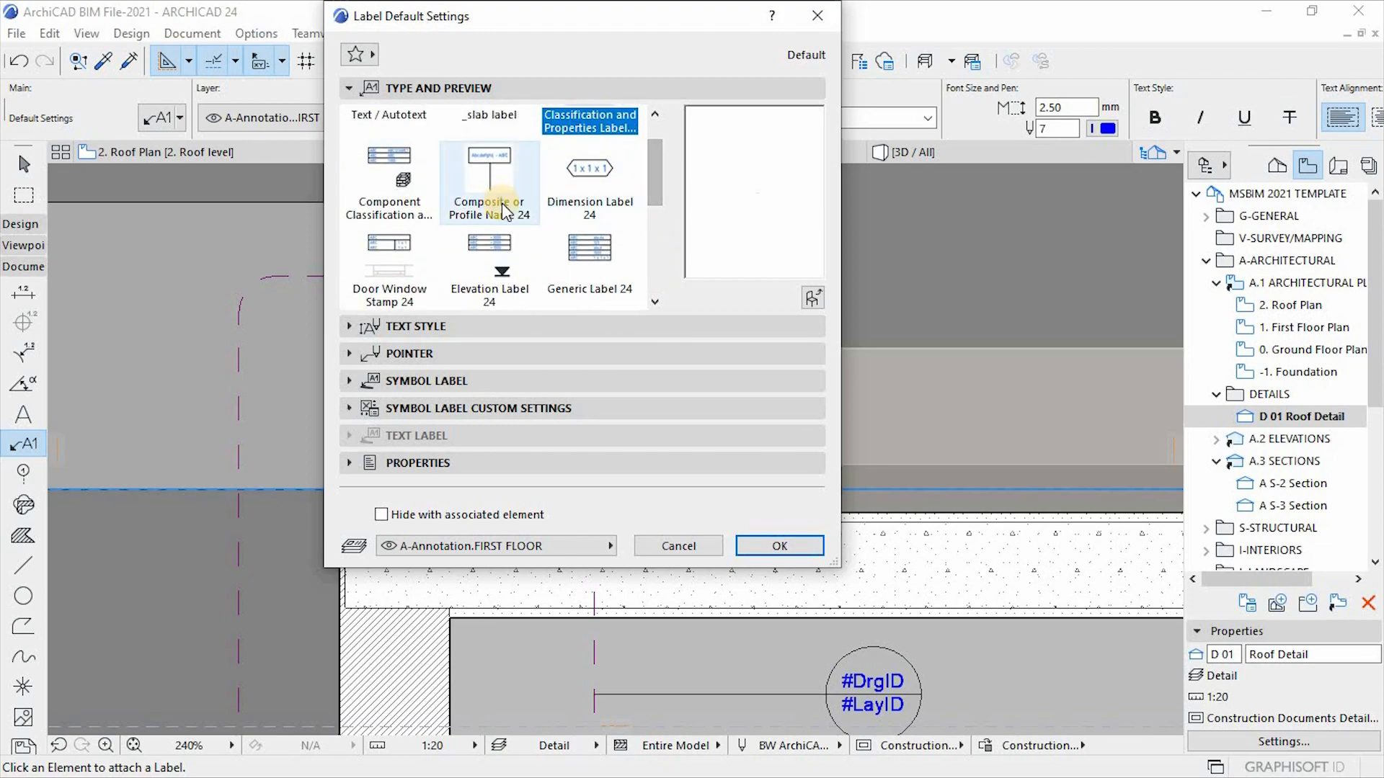
{"action": "scroll", "coordinate": [461, 270], "scroll_direction": "down", "scroll_amount": 1}
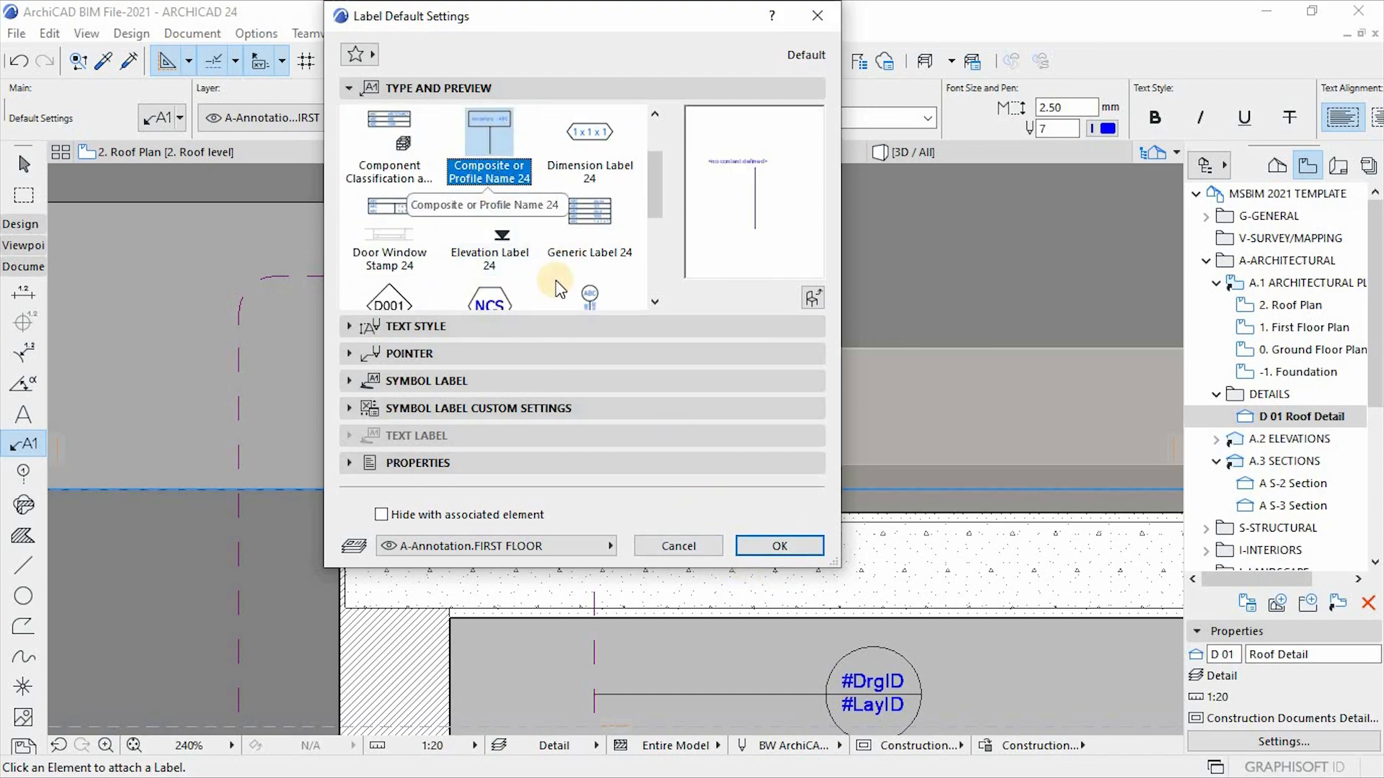
{"action": "left_click", "coordinate": [770, 545]}
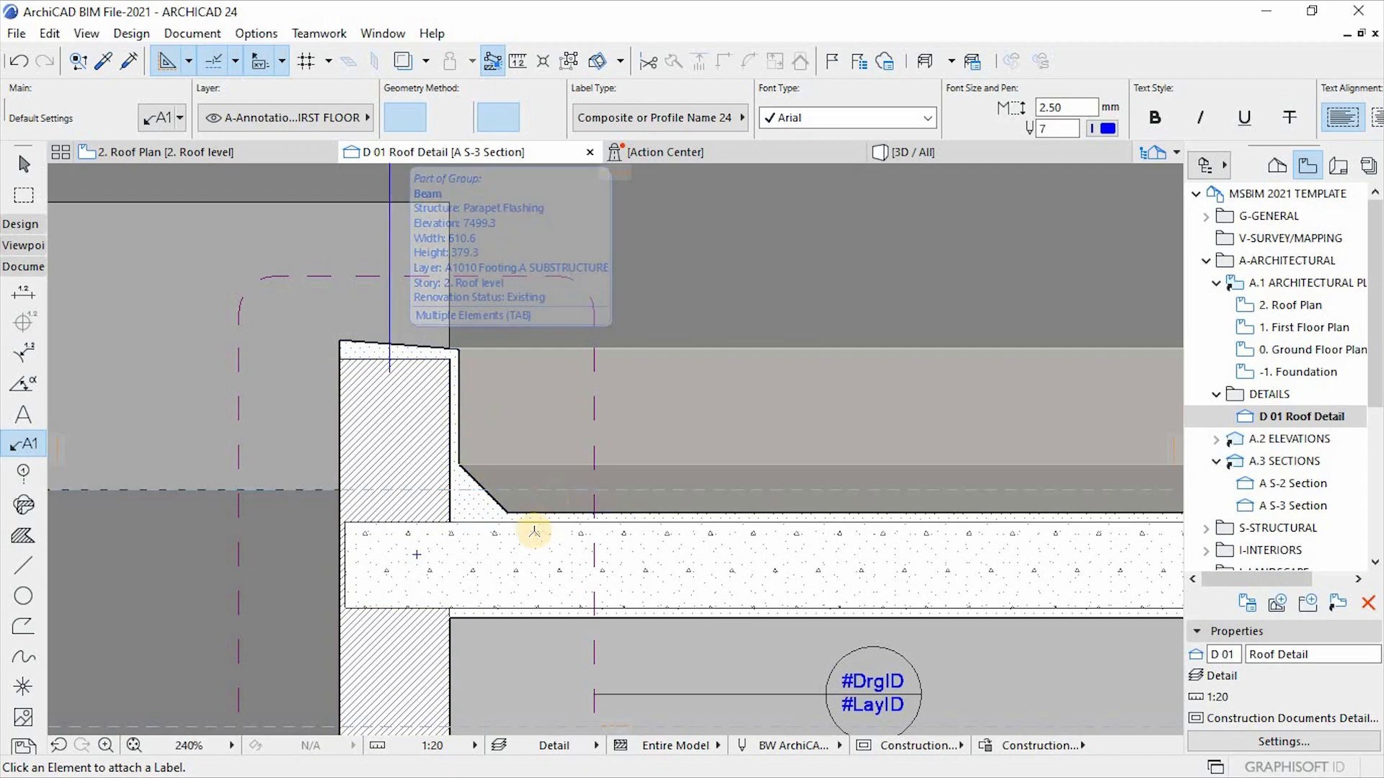
{"action": "scroll", "coordinate": [534, 531], "scroll_direction": "down", "scroll_amount": 4}
{"action": "scroll", "coordinate": [467, 358], "scroll_direction": "up", "scroll_amount": 1}
{"action": "left_click", "coordinate": [21, 165]}
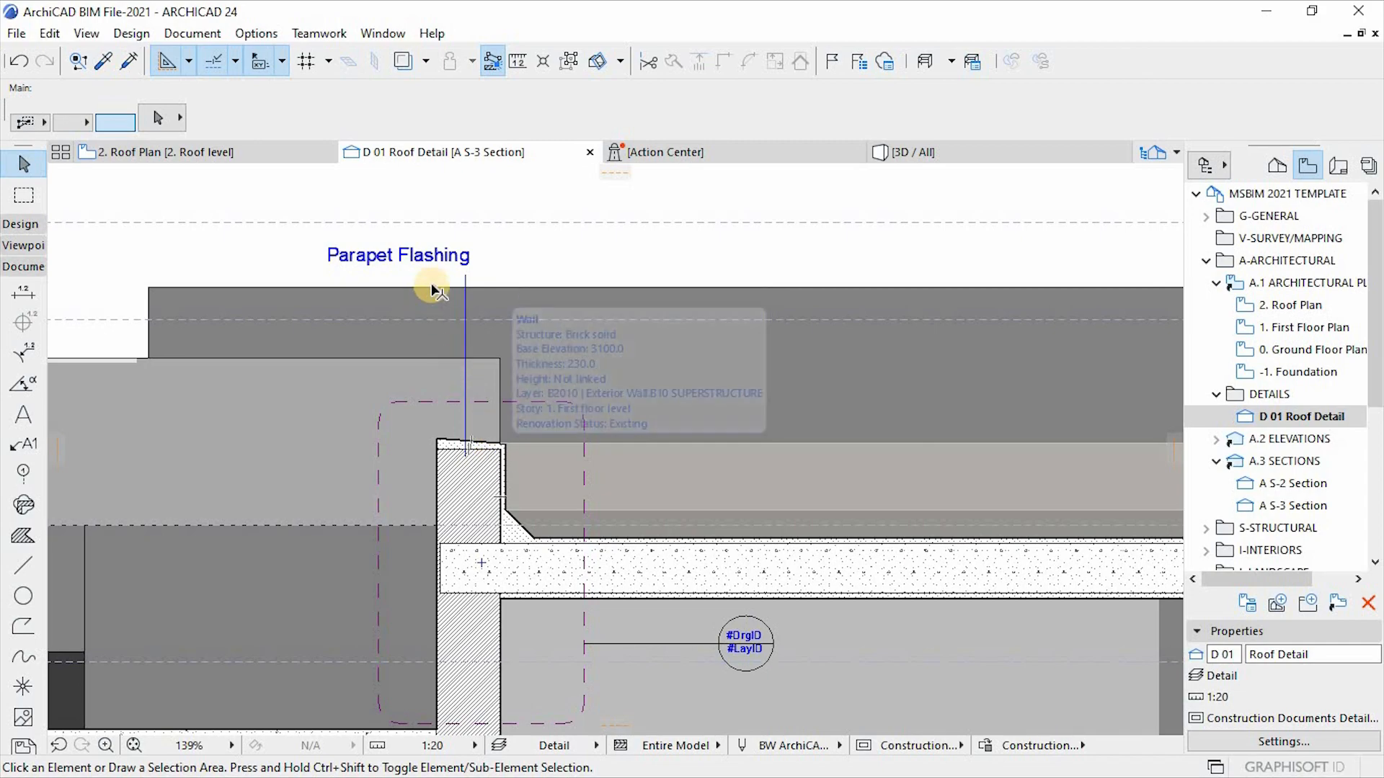
Turn on the pointer line for the composite or profile name label on the parapet flashing.
{"action": "left_click", "coordinate": [438, 256]}
{"action": "scroll", "coordinate": [807, 131], "scroll_direction": "down", "scroll_amount": 10}
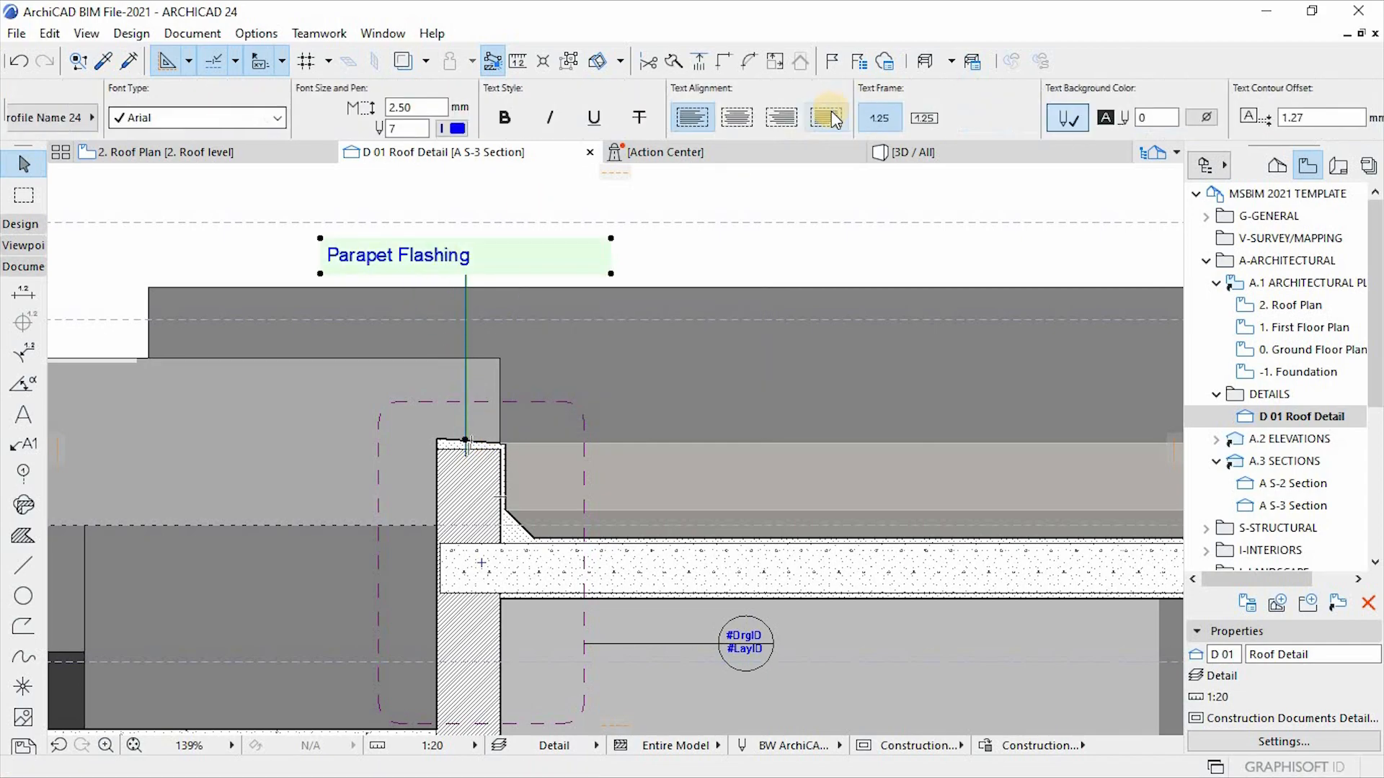
{"action": "scroll", "coordinate": [849, 117], "scroll_direction": "down", "scroll_amount": 1}
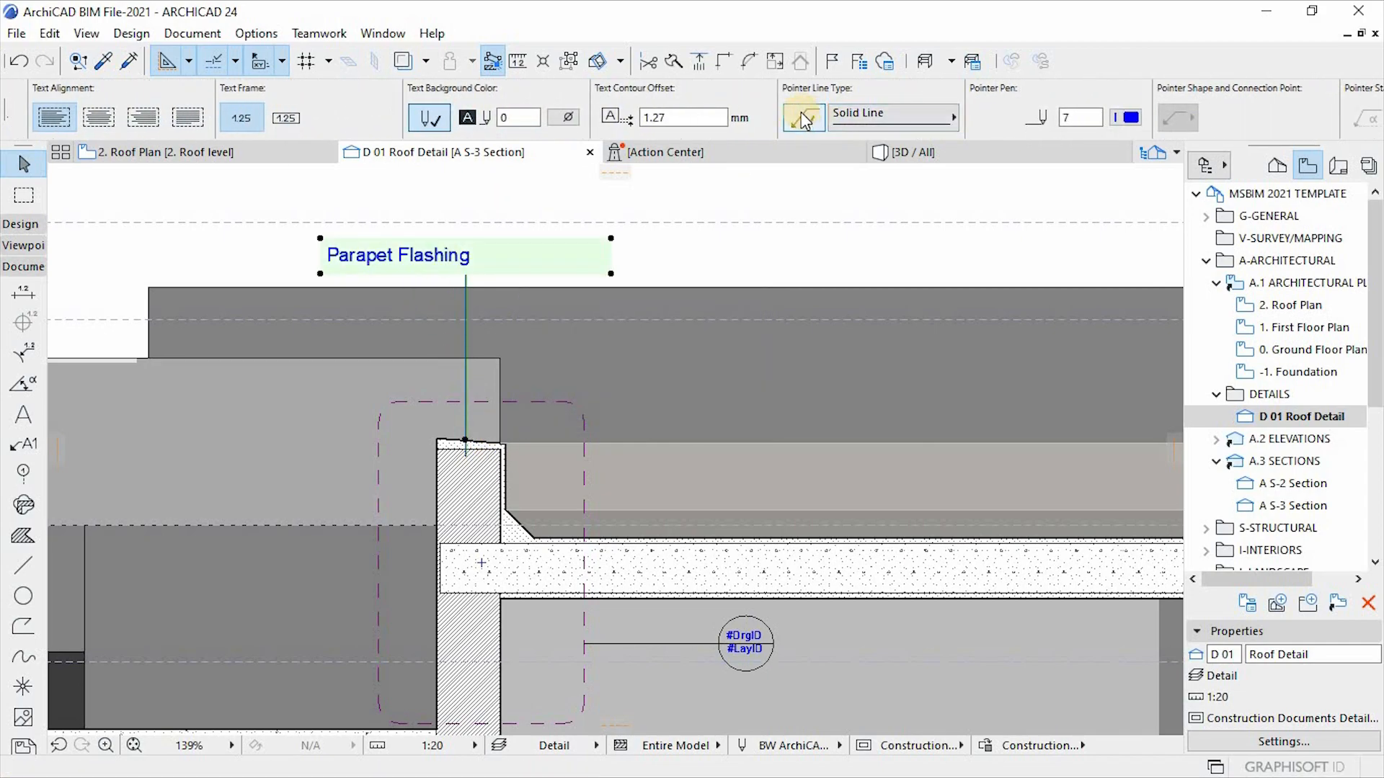
{"action": "left_click", "coordinate": [800, 118]}
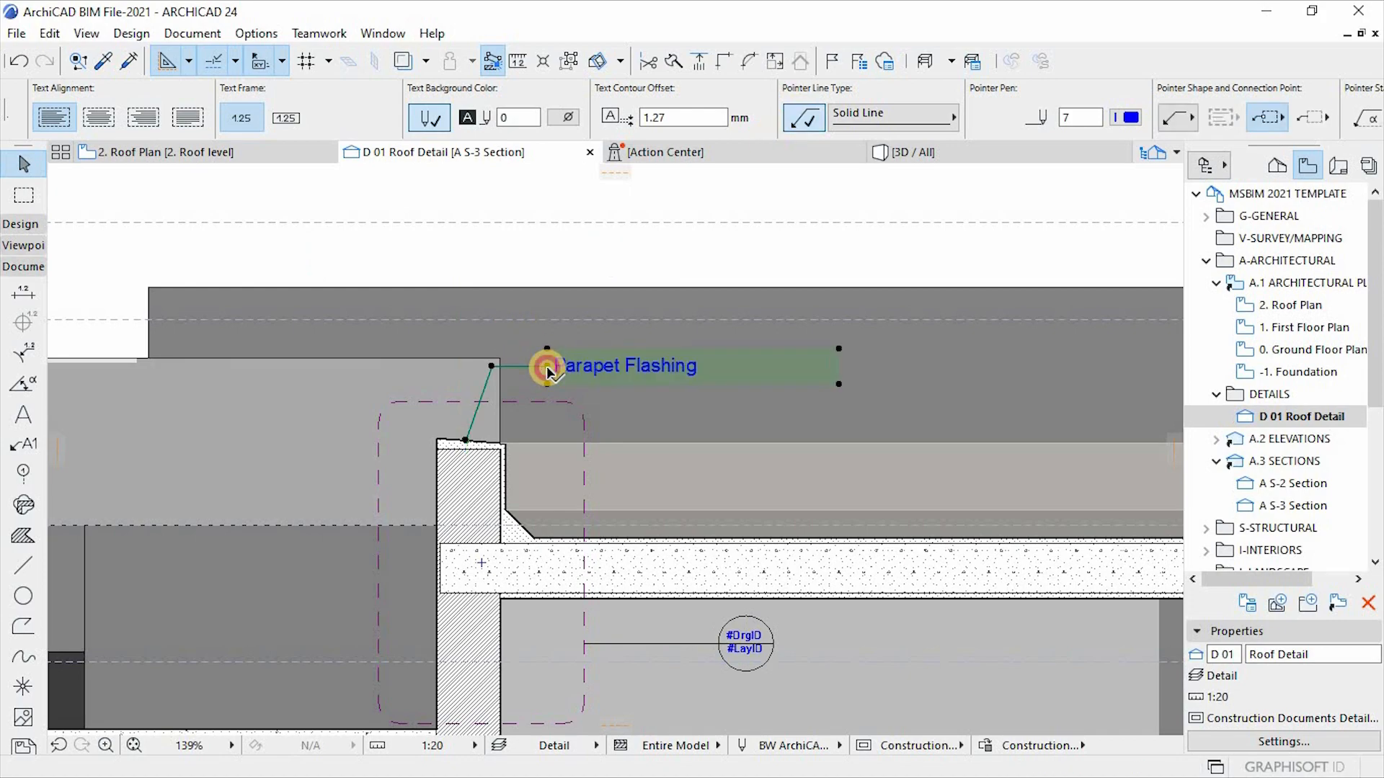
Move the Parapet Flashing label's text up and away from the wall, clear of the parapet, and deselect it.
{"action": "left_click", "coordinate": [551, 362]}
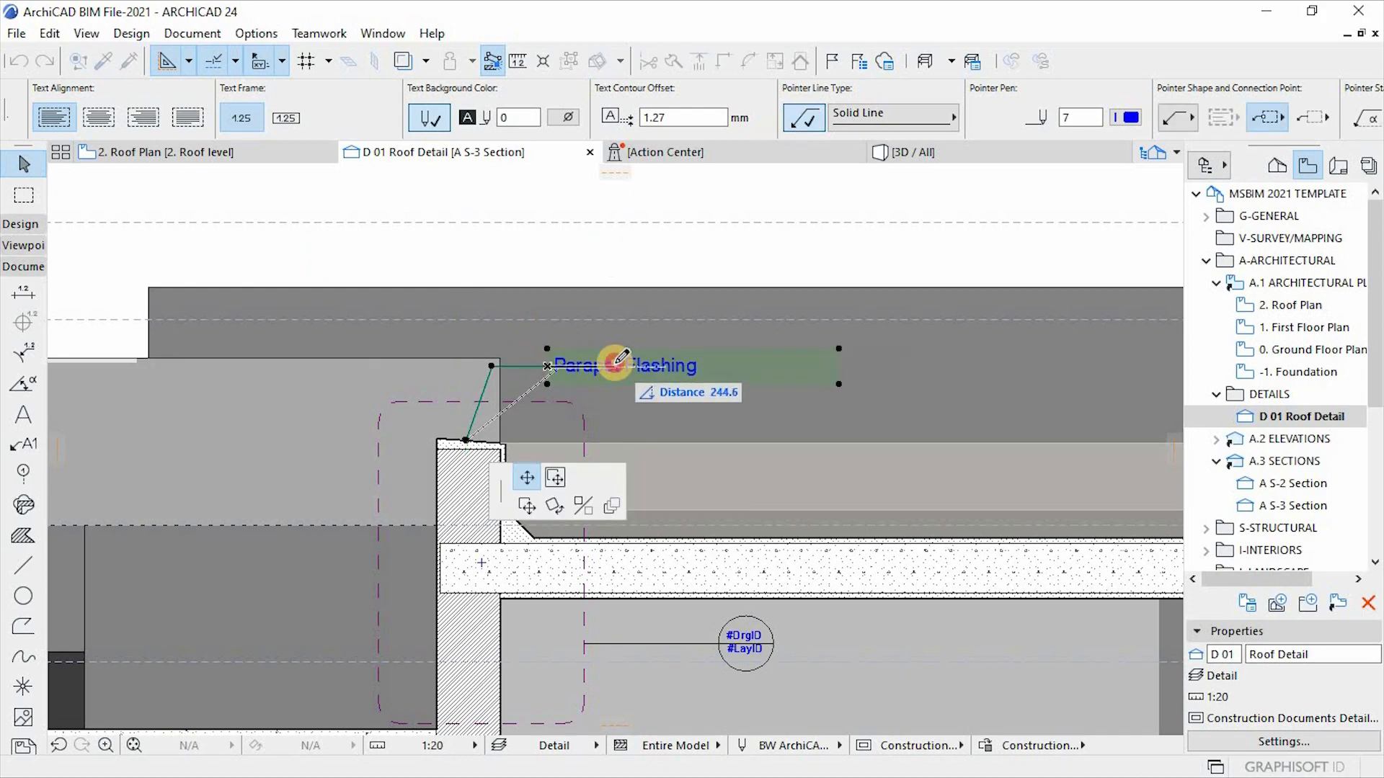
{"action": "left_click", "coordinate": [542, 437]}
{"action": "scroll", "coordinate": [541, 438], "scroll_direction": "up", "scroll_amount": 2}
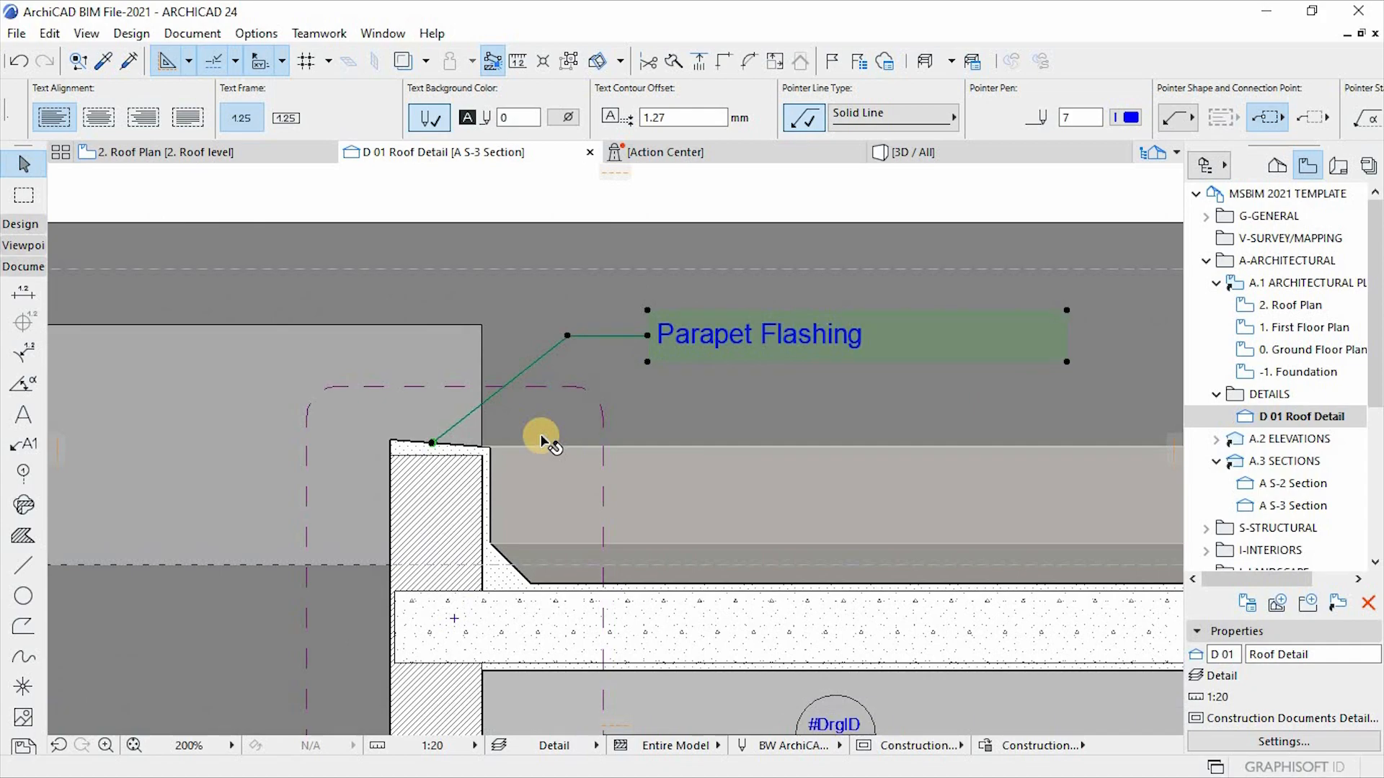
{"action": "key", "text": "Escape"}
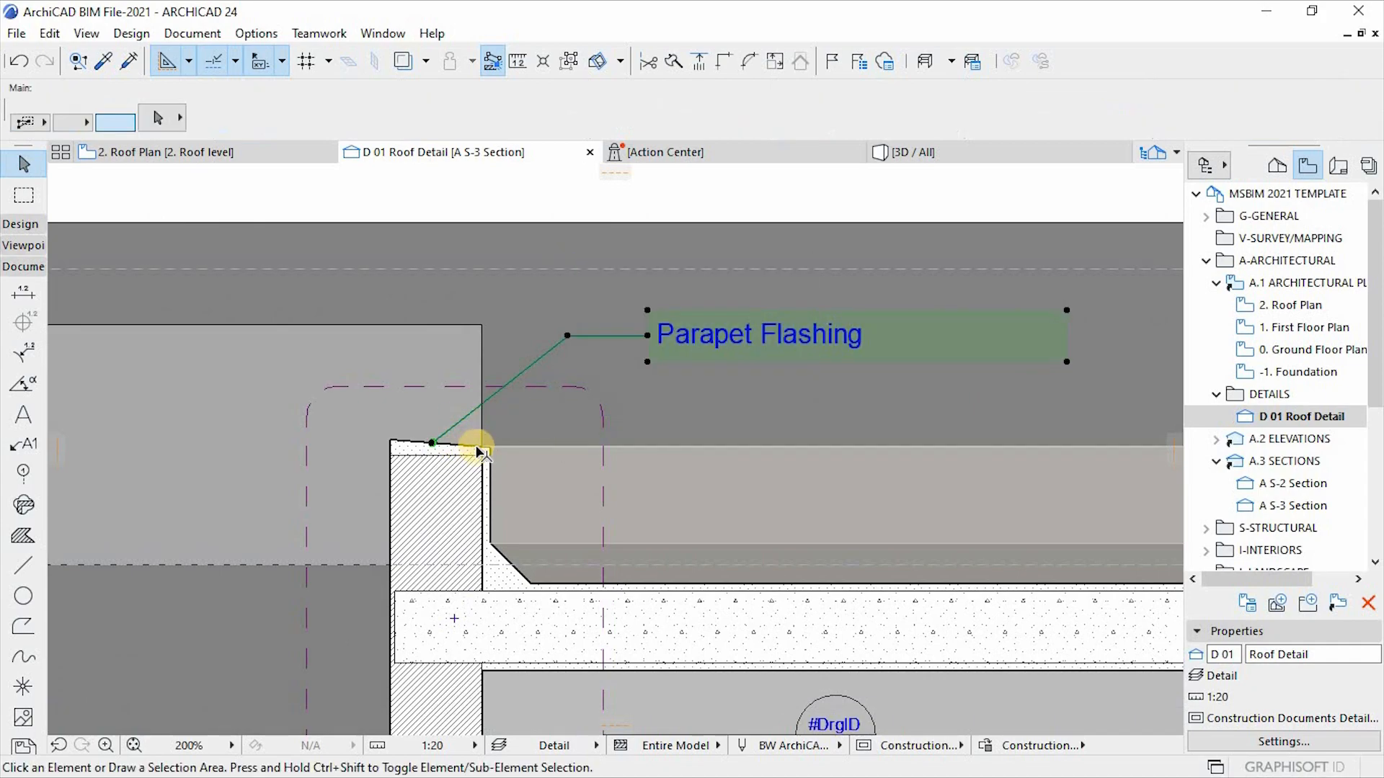
{"action": "key", "text": "Escape"}
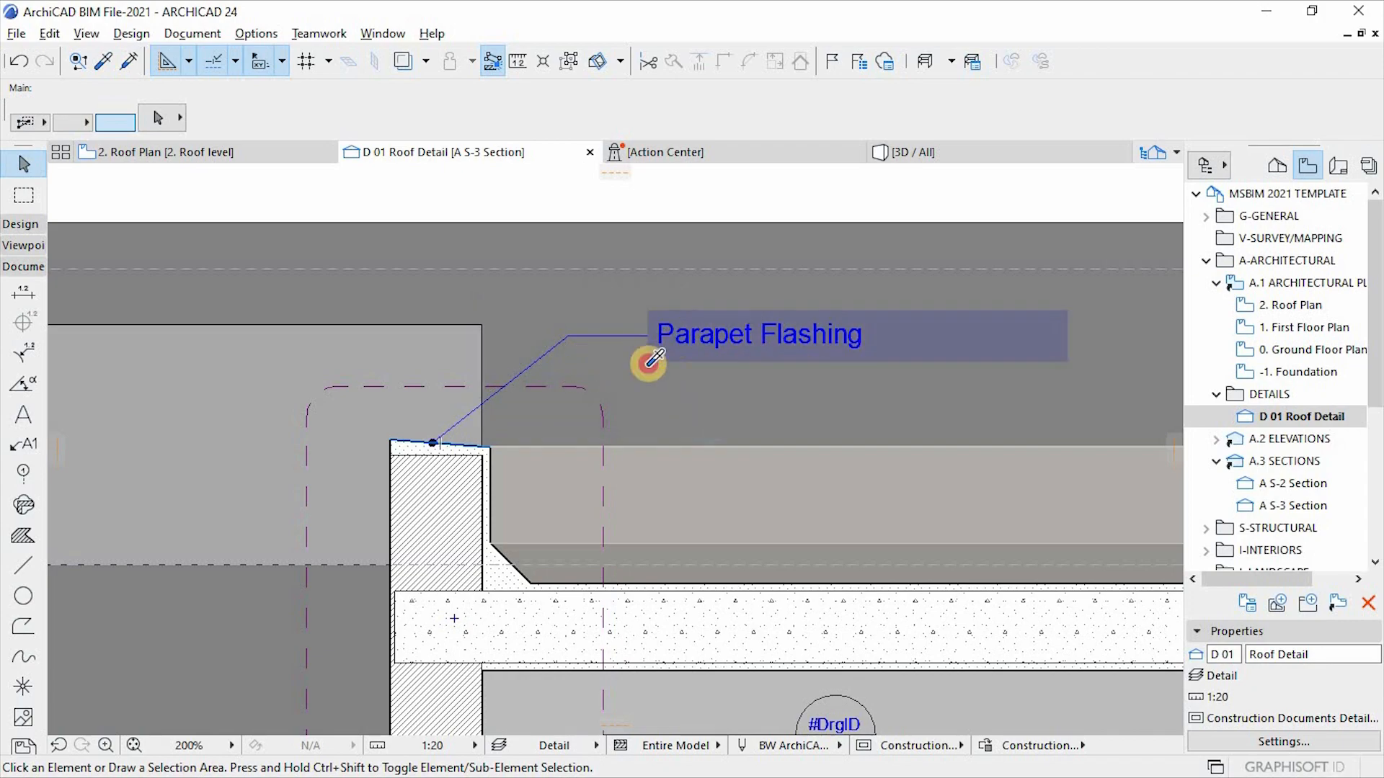
Reuse the Parapet Flashing label's settings to attach profile name labels to the brick parapet wall and the roof slab.
{"action": "left_click", "coordinate": [452, 505]}
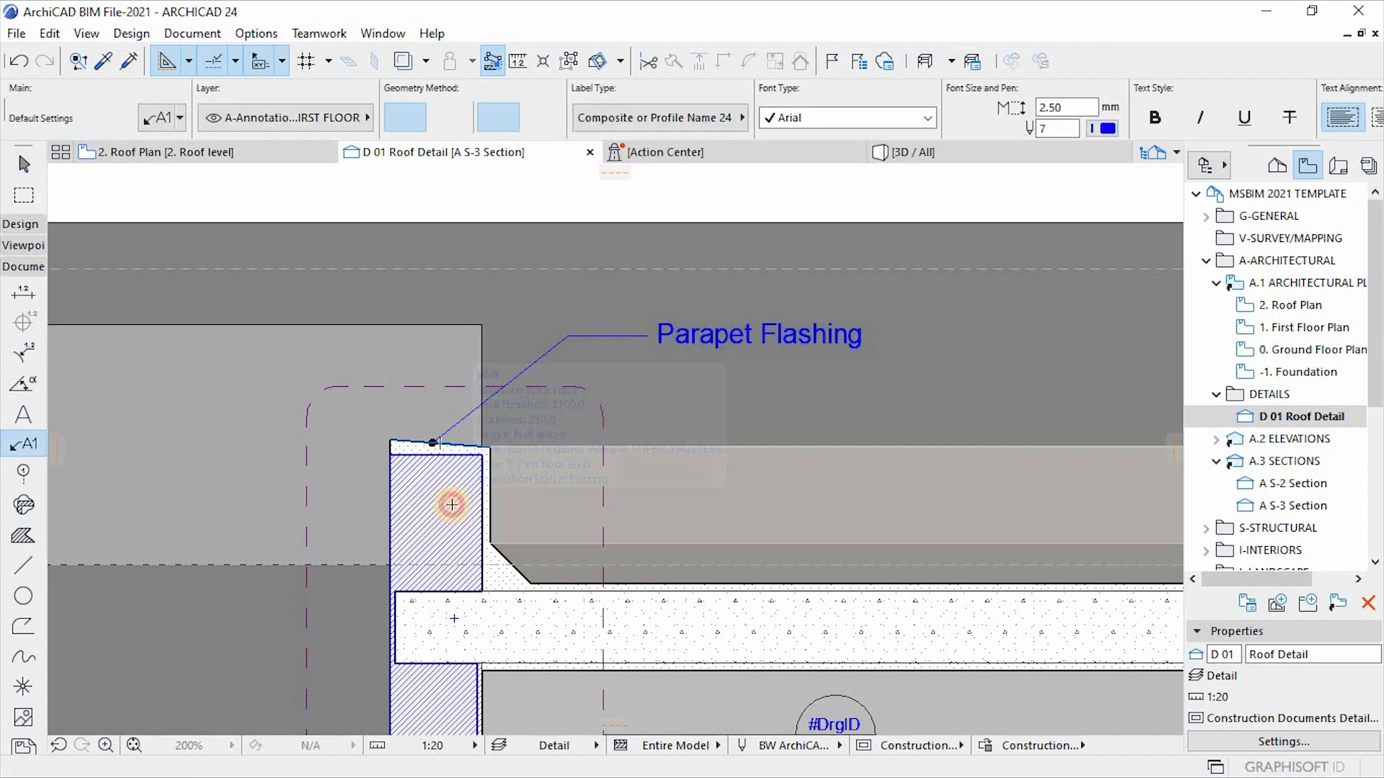
{"action": "left_click", "coordinate": [491, 615]}
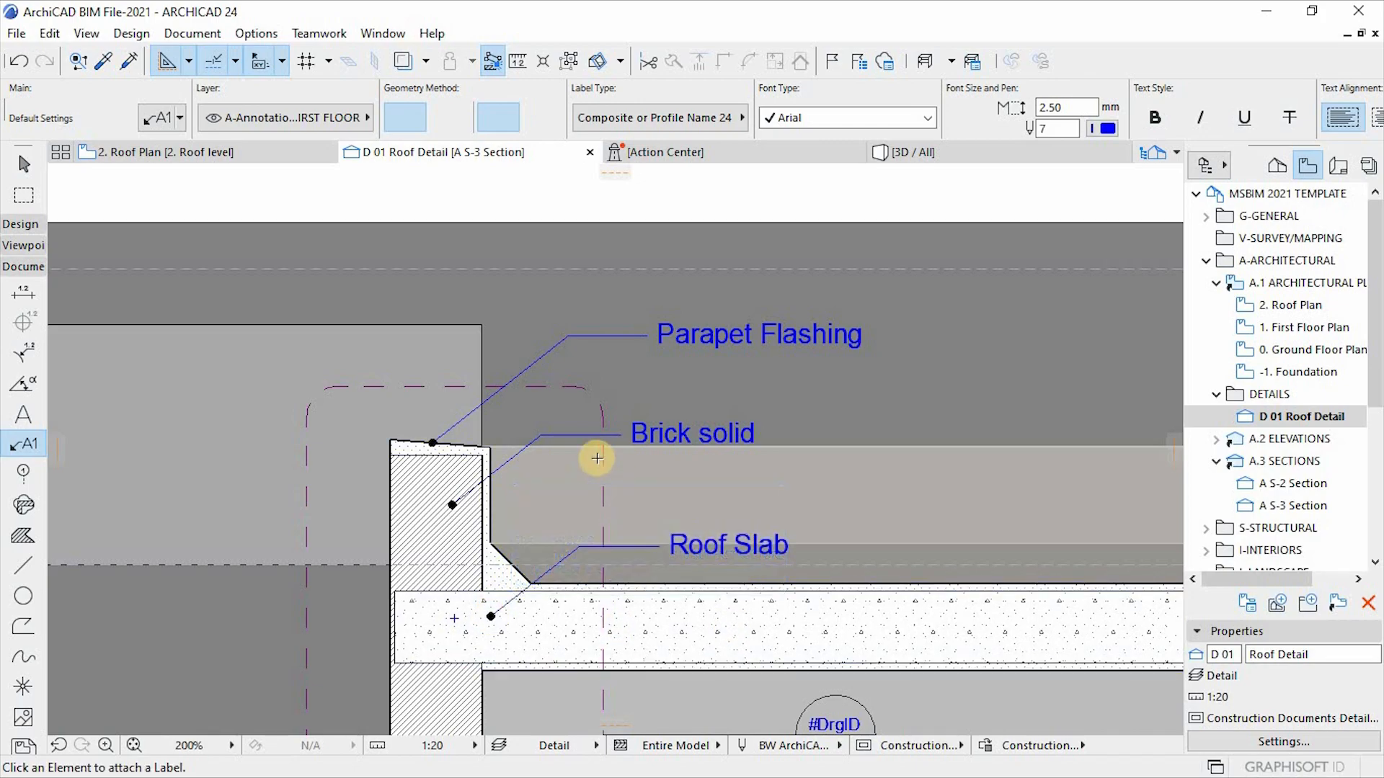
{"action": "scroll", "coordinate": [594, 454], "scroll_direction": "down", "scroll_amount": 3}
{"action": "scroll", "coordinate": [587, 454], "scroll_direction": "down", "scroll_amount": 2}
{"action": "scroll", "coordinate": [586, 505], "scroll_direction": "up", "scroll_amount": 5}
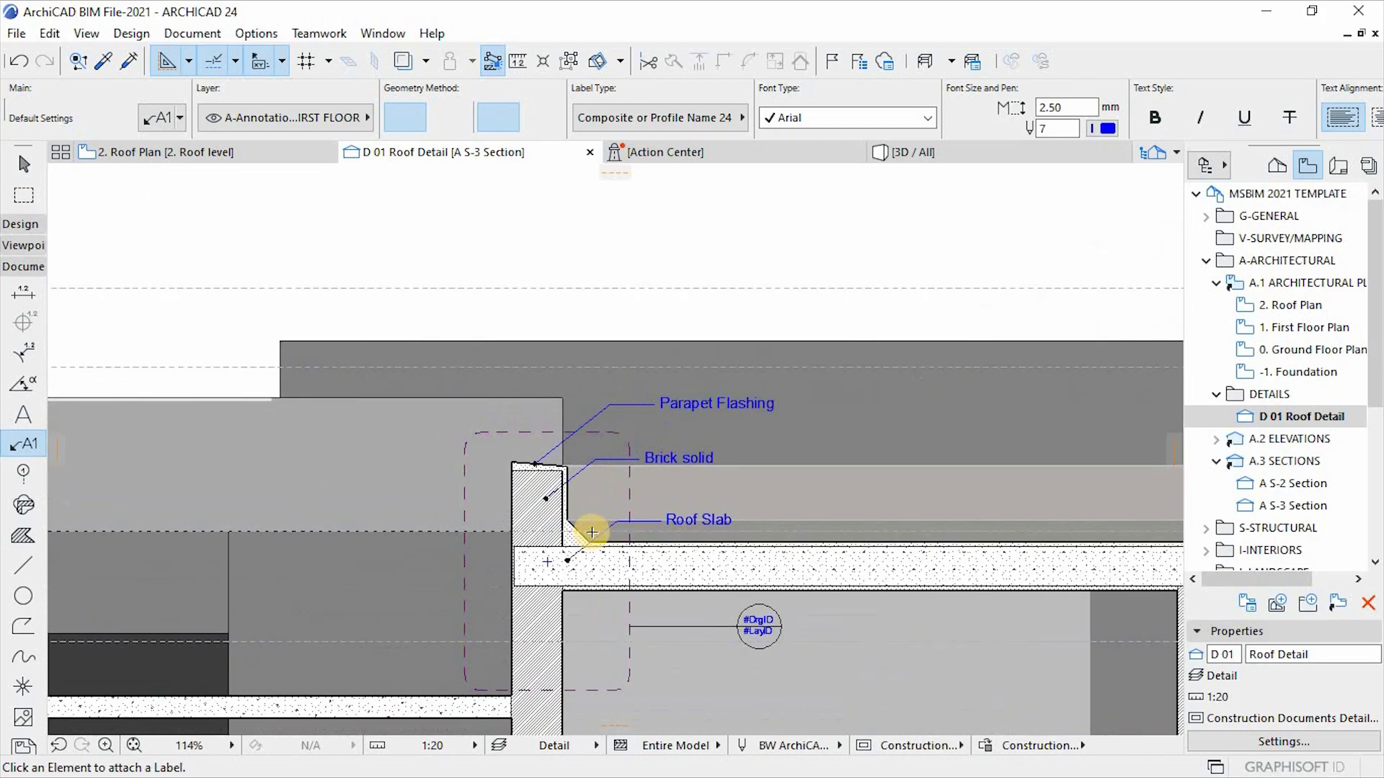
{"action": "scroll", "coordinate": [855, 476], "scroll_direction": "up", "scroll_amount": 3}
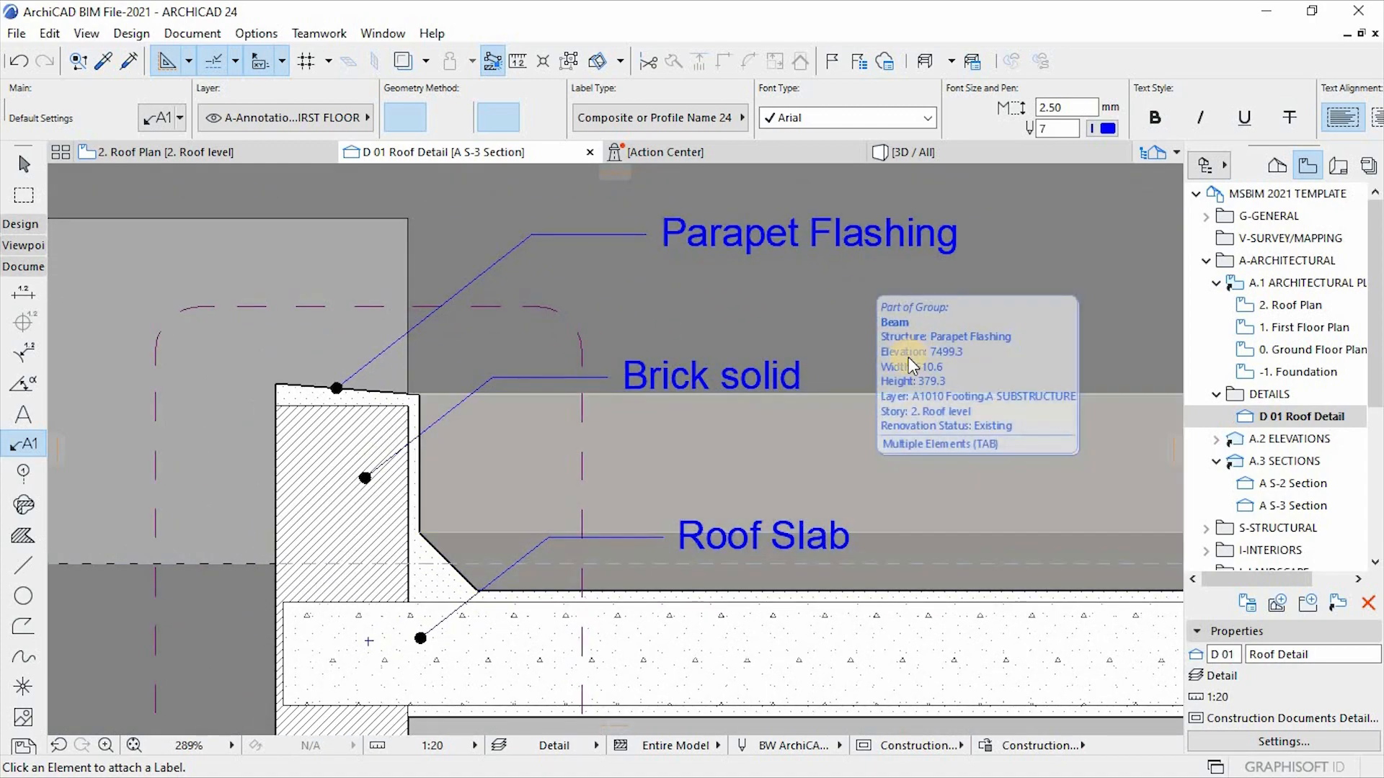
{"action": "scroll", "coordinate": [510, 426], "scroll_direction": "down", "scroll_amount": 3}
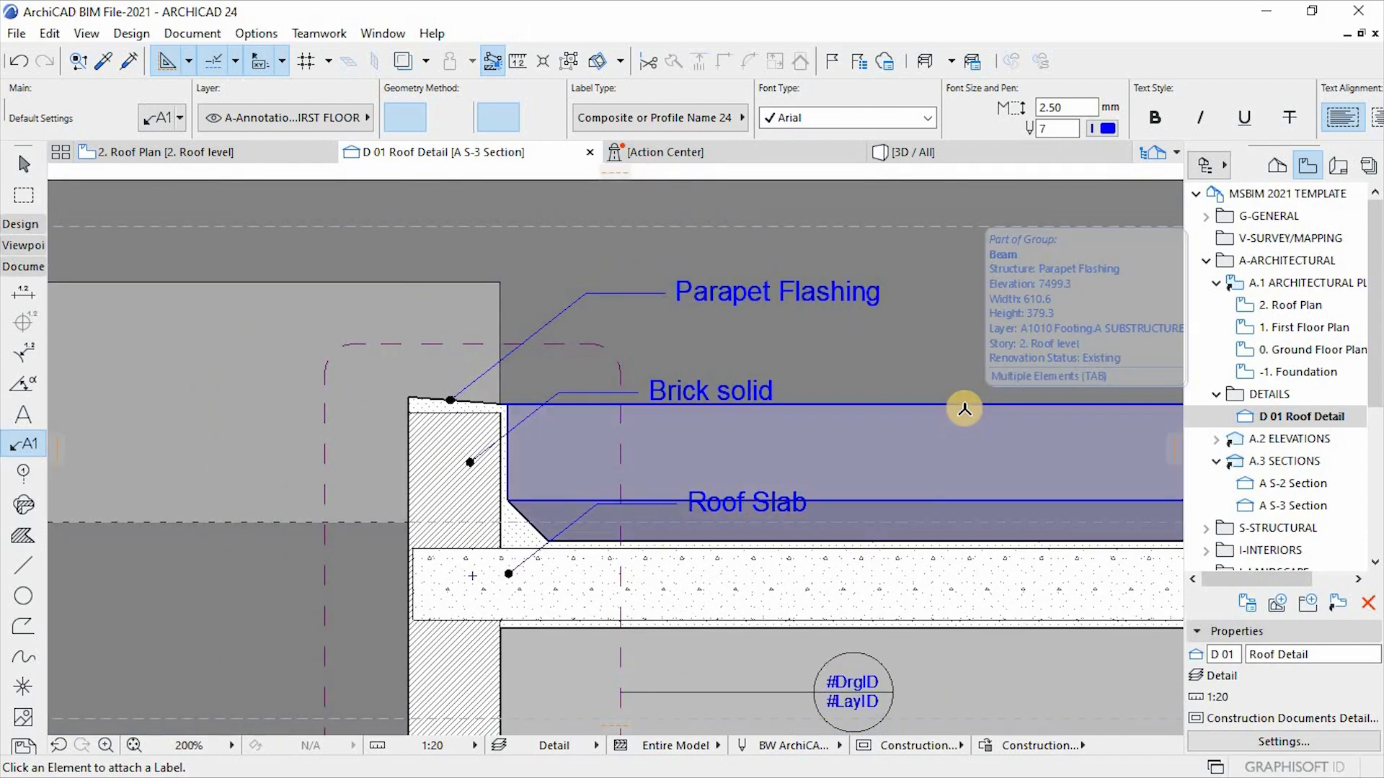
{"action": "scroll", "coordinate": [618, 274], "scroll_direction": "up", "scroll_amount": 1}
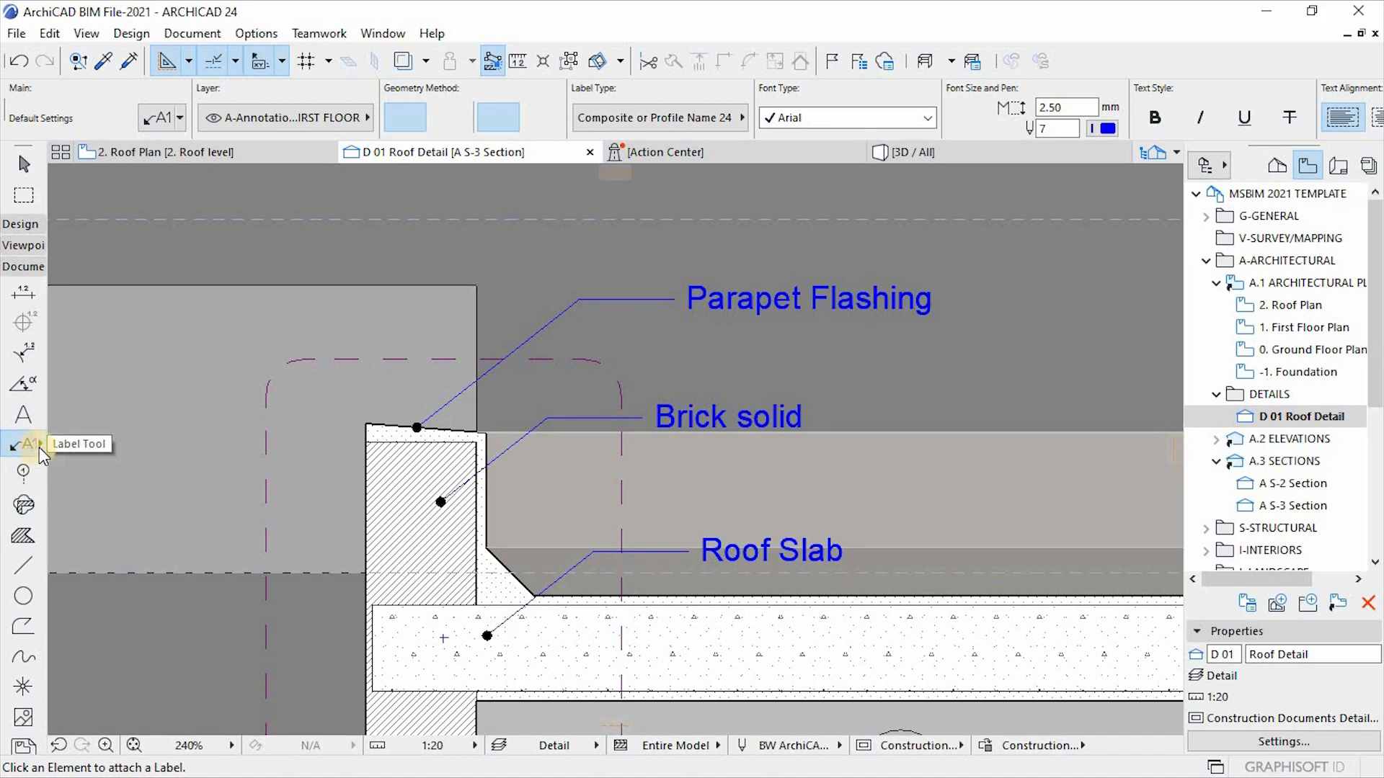
Load the ELEMENT PROPERTY LABEL B favorite and attach its classification and properties labels to the roof slab and the brick parapet wall's outer edge.
{"action": "left_click", "coordinate": [39, 445]}
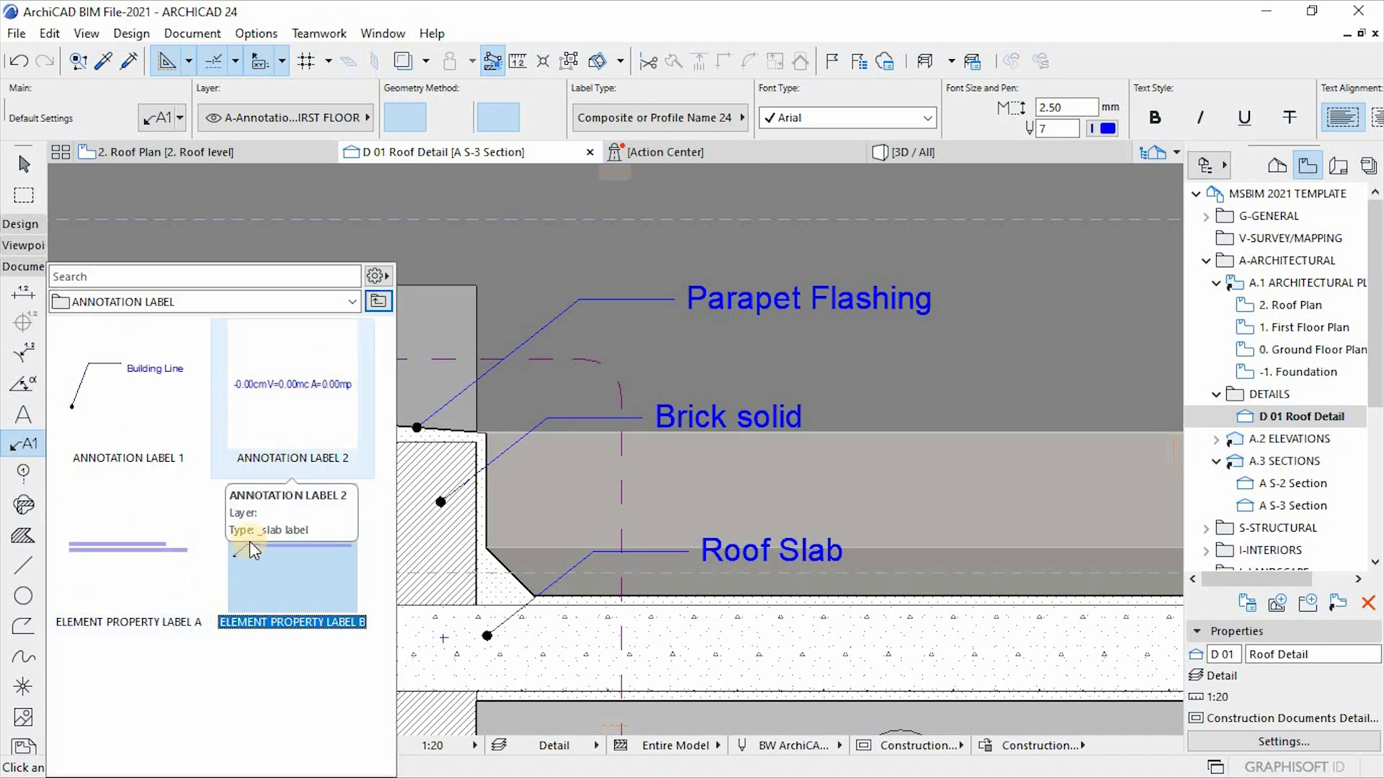
{"action": "double_click", "coordinate": [265, 556]}
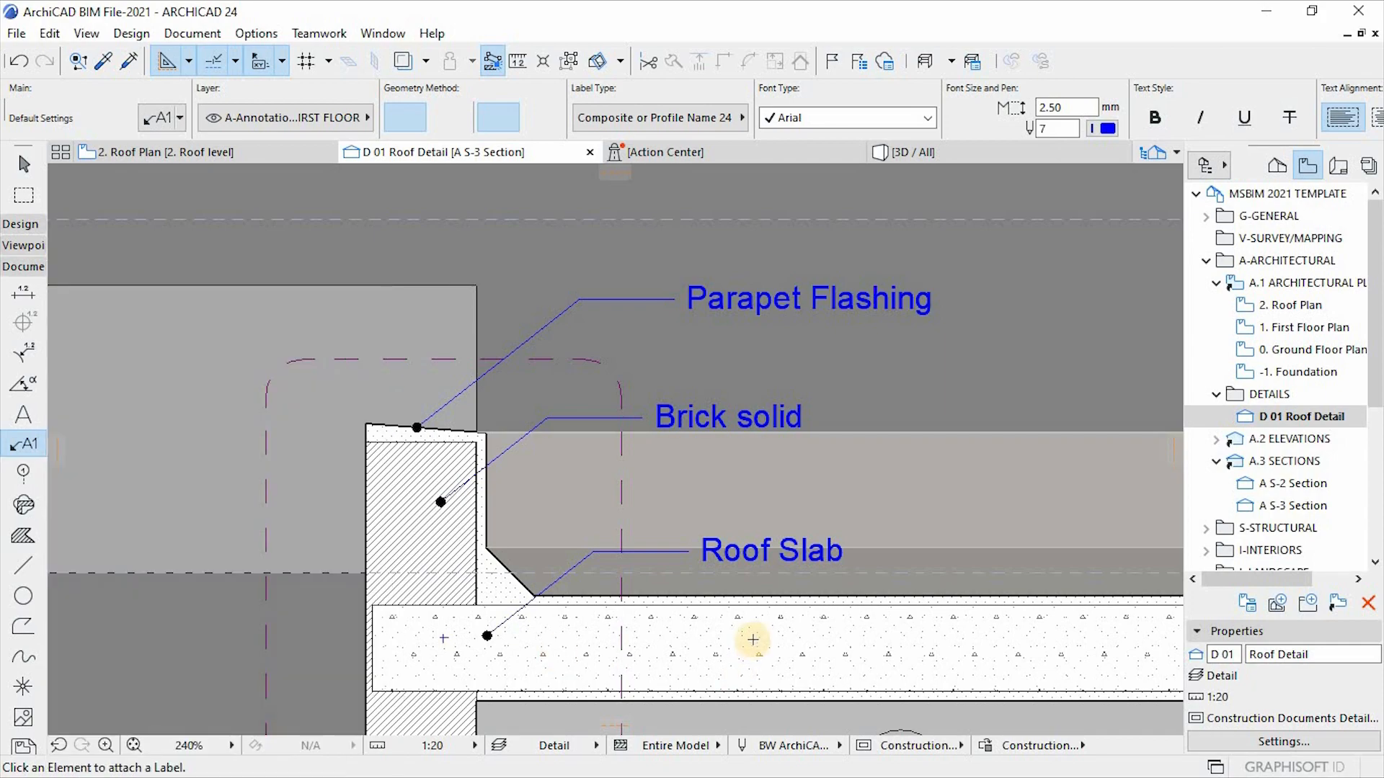
{"action": "left_click", "coordinate": [754, 638]}
{"action": "scroll", "coordinate": [386, 528], "scroll_direction": "down", "scroll_amount": 2}
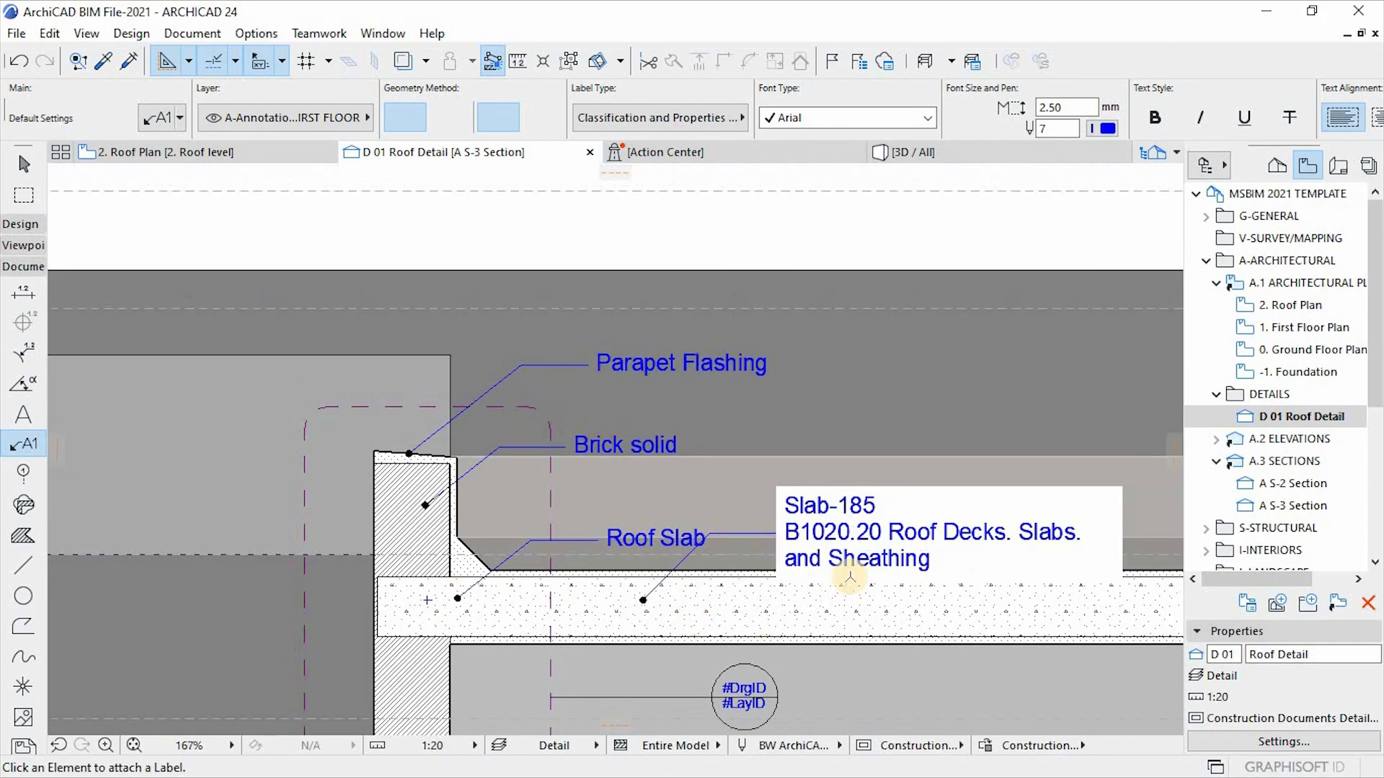
{"action": "left_click", "coordinate": [374, 528]}
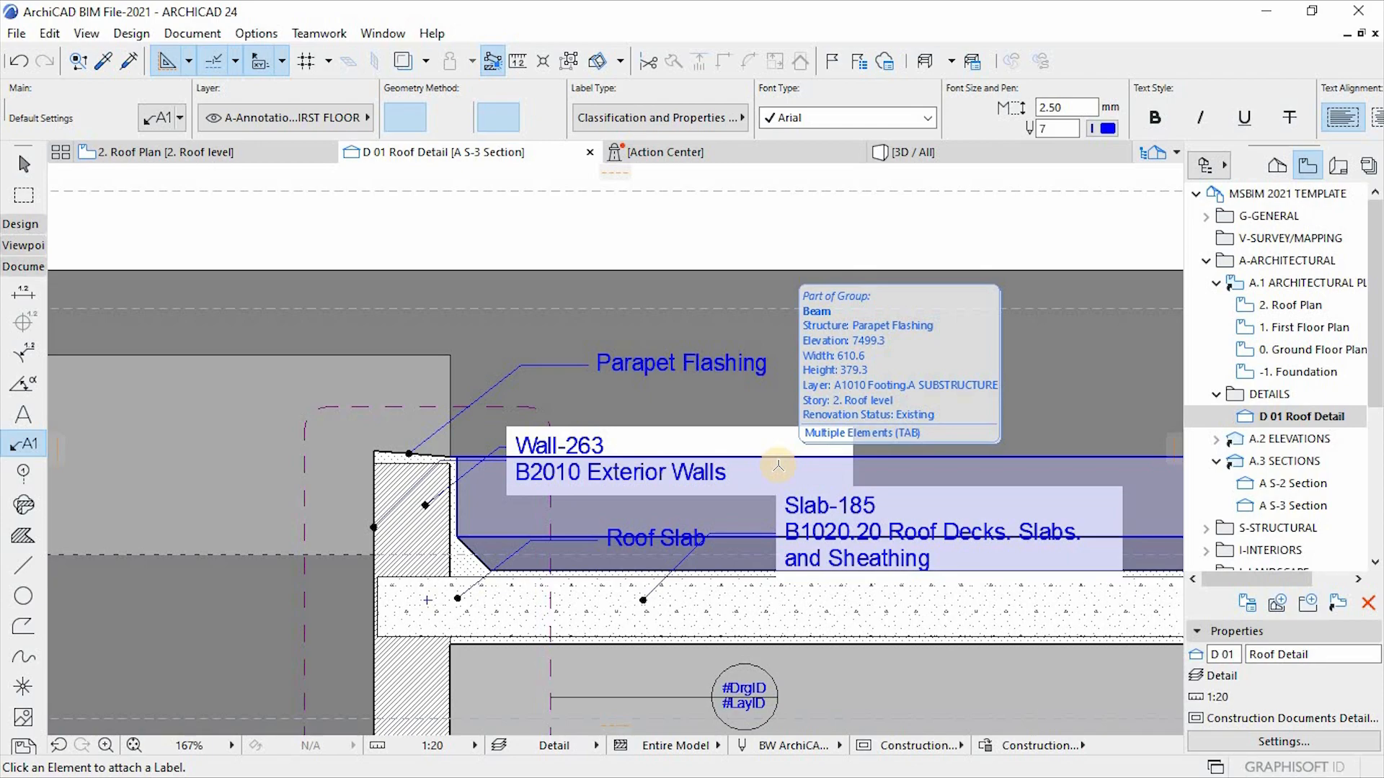
{"action": "scroll", "coordinate": [677, 369], "scroll_direction": "down", "scroll_amount": 5}
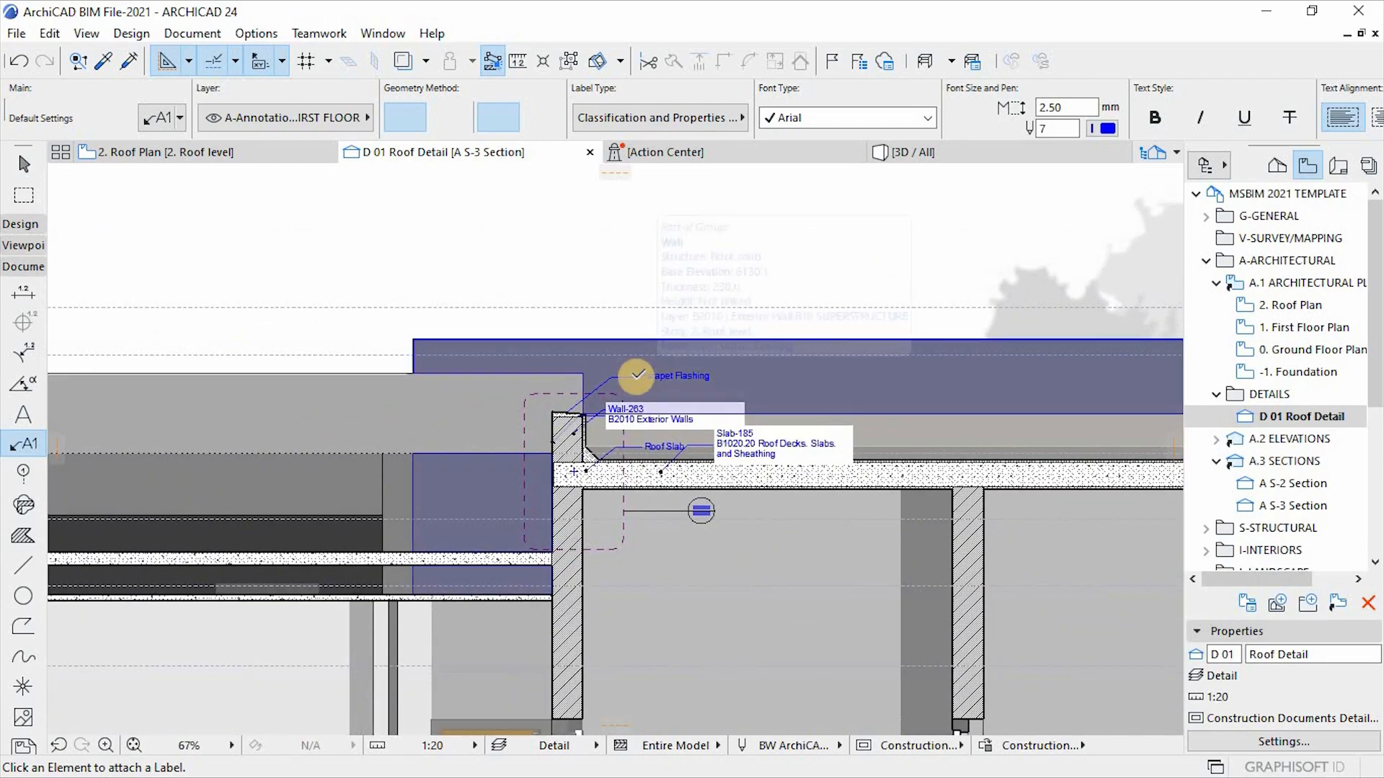
{"action": "scroll", "coordinate": [563, 517], "scroll_direction": "up", "scroll_amount": 3}
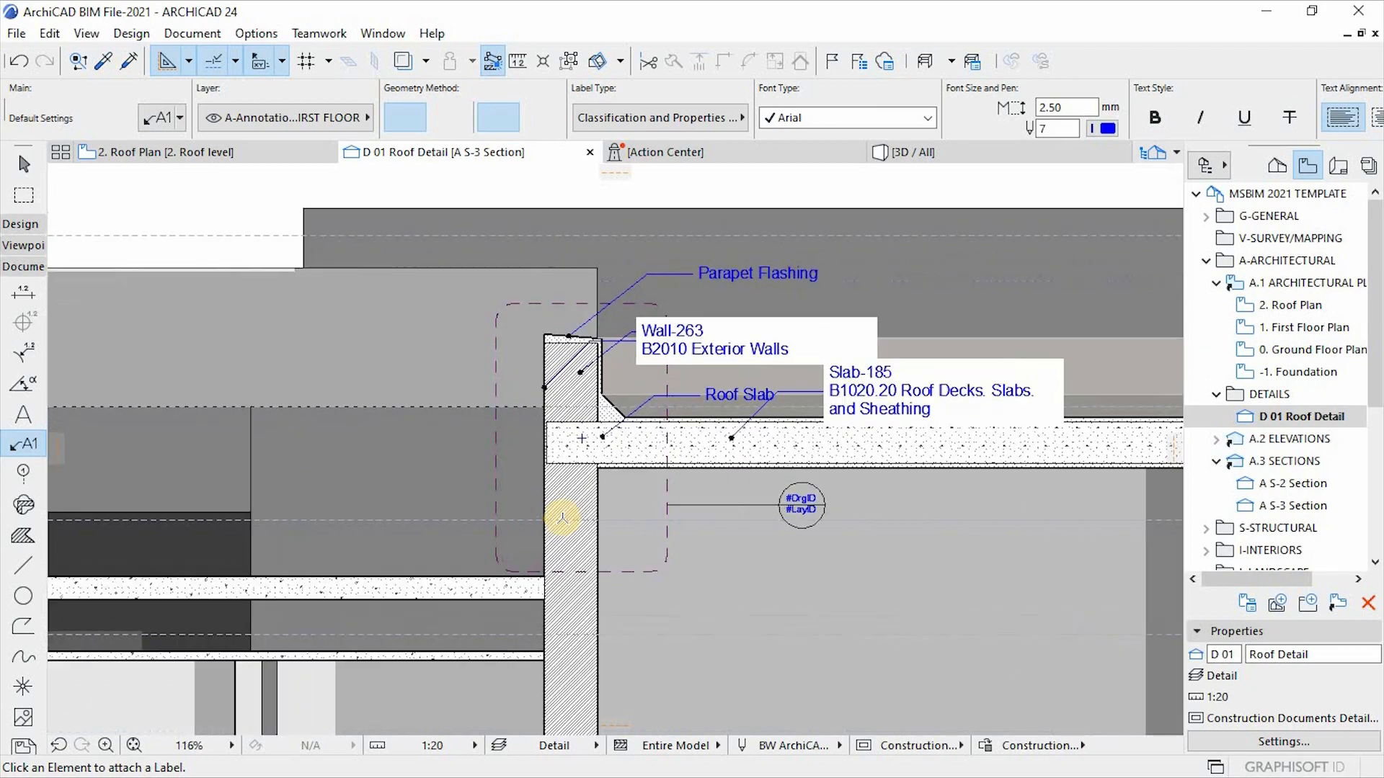